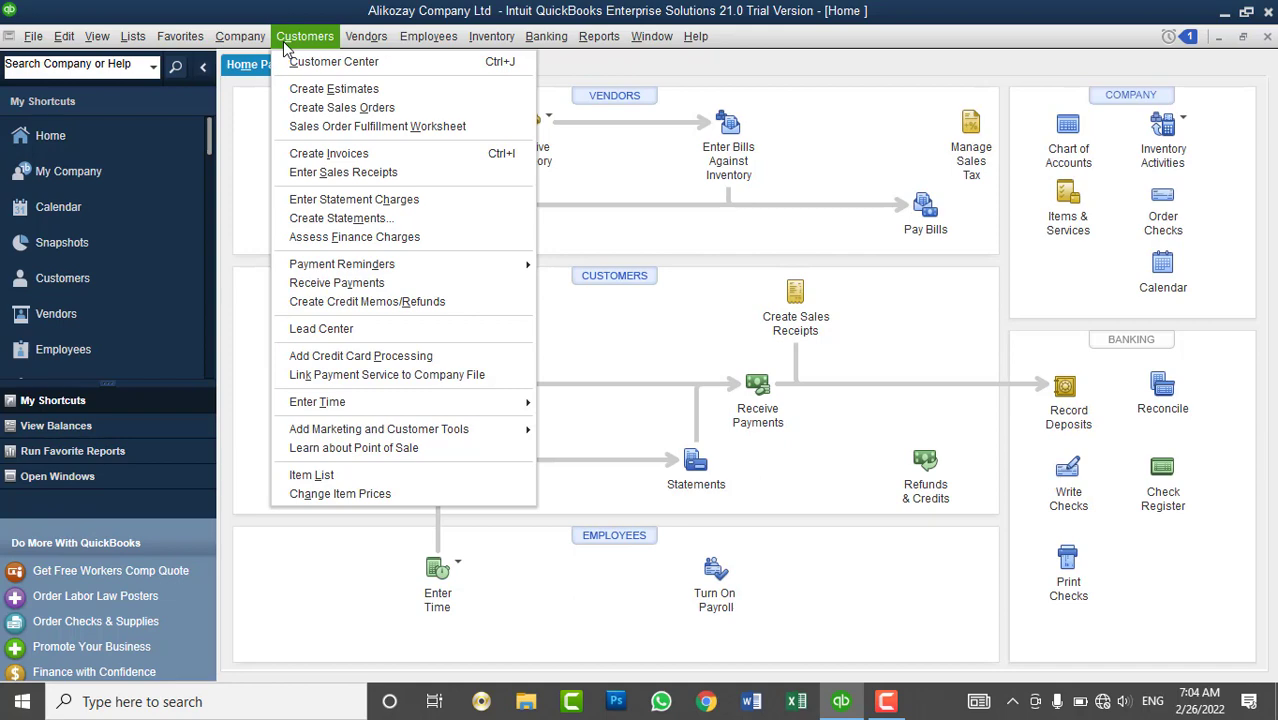
- Widen the customer list's NAME column in the Customer Center so full names show
click(320, 62)
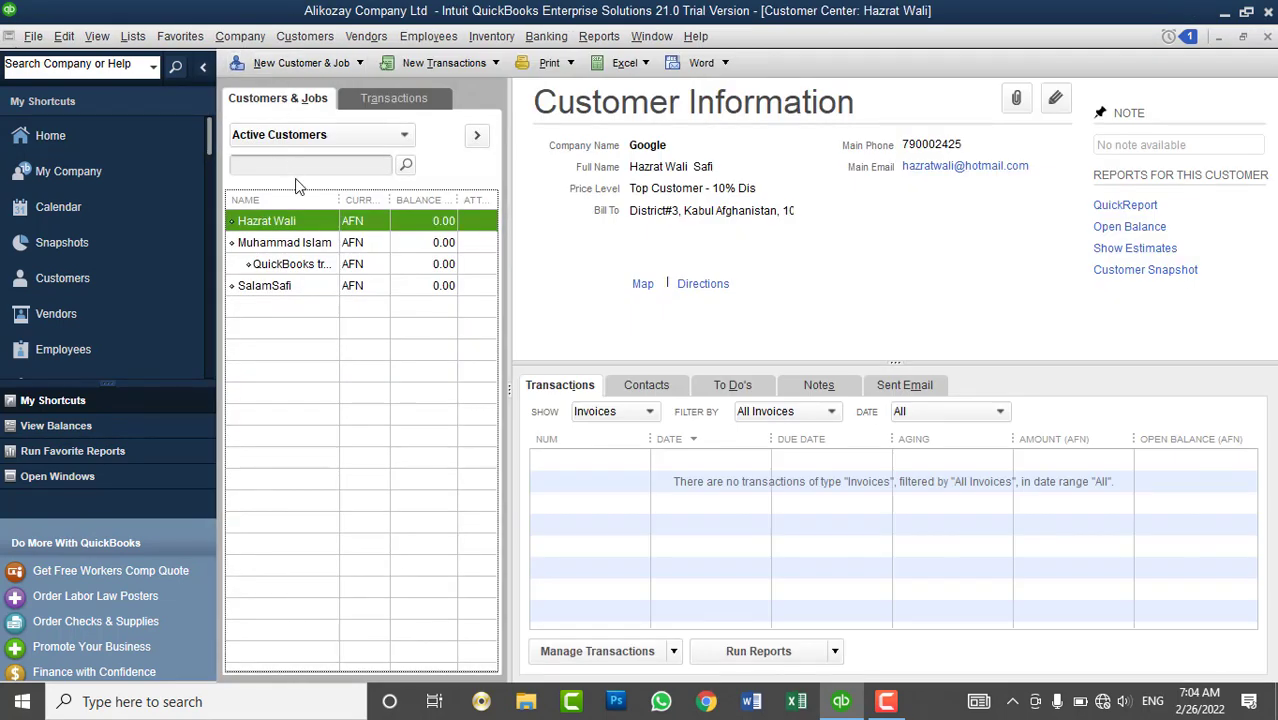
drag(339, 199, 359, 199)
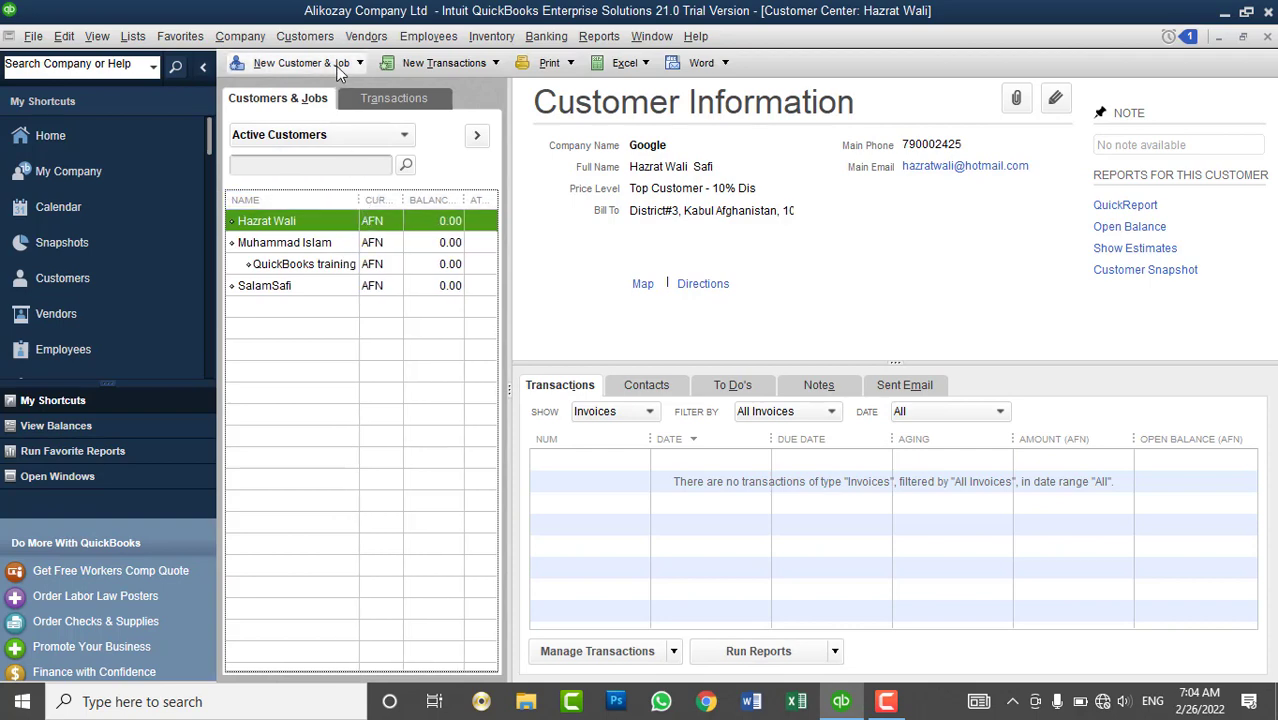
click(305, 62)
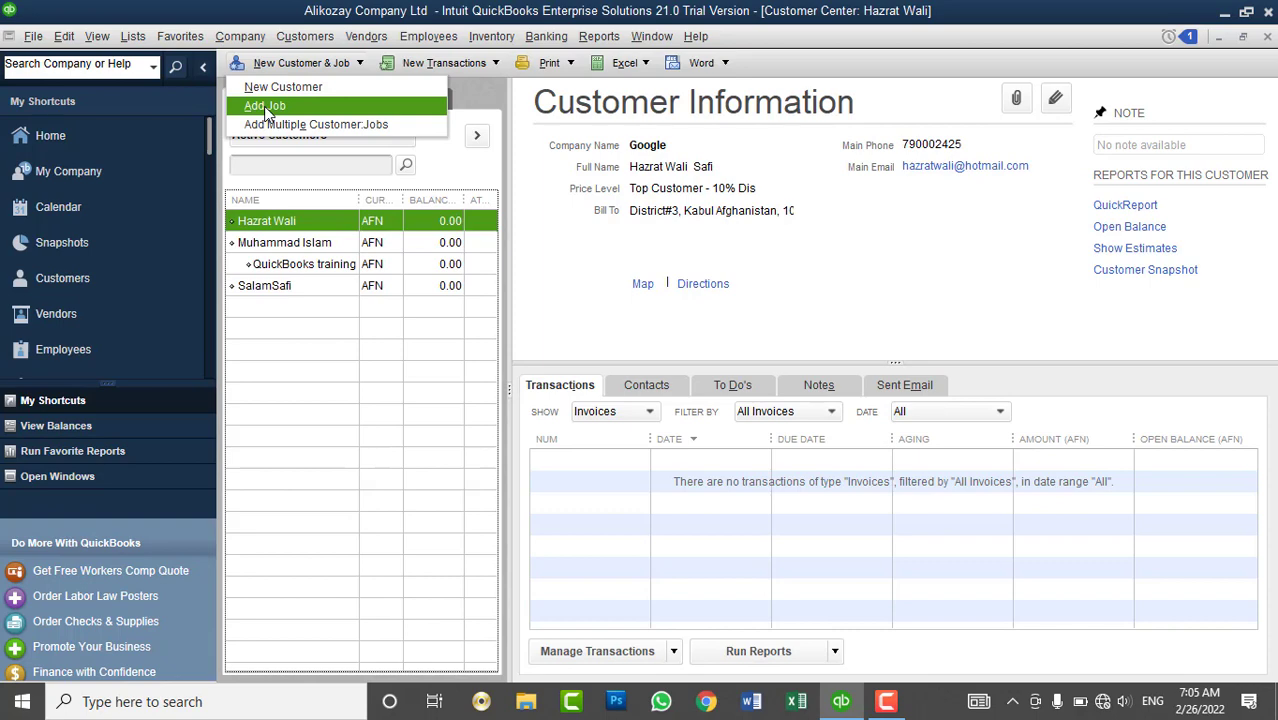
- Browse File > Utilities > Import without choosing anything, then close the Customer Center
click(38, 38)
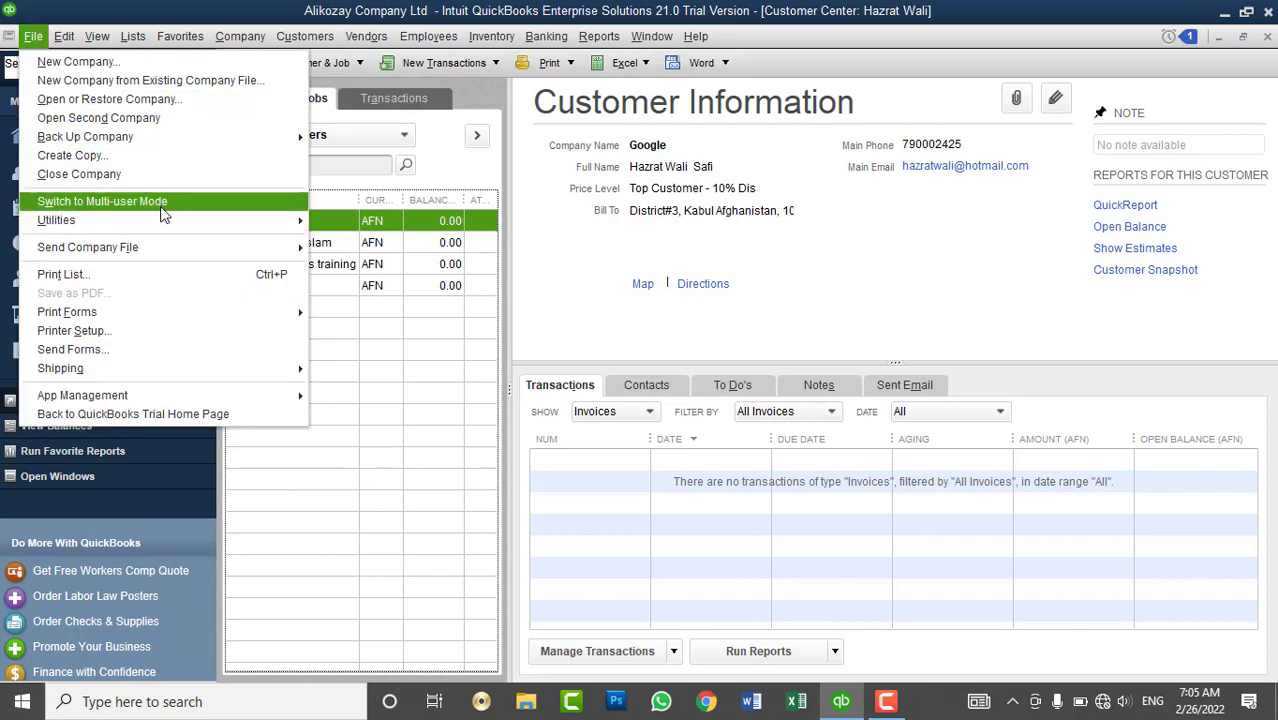
mouse_move(160, 214)
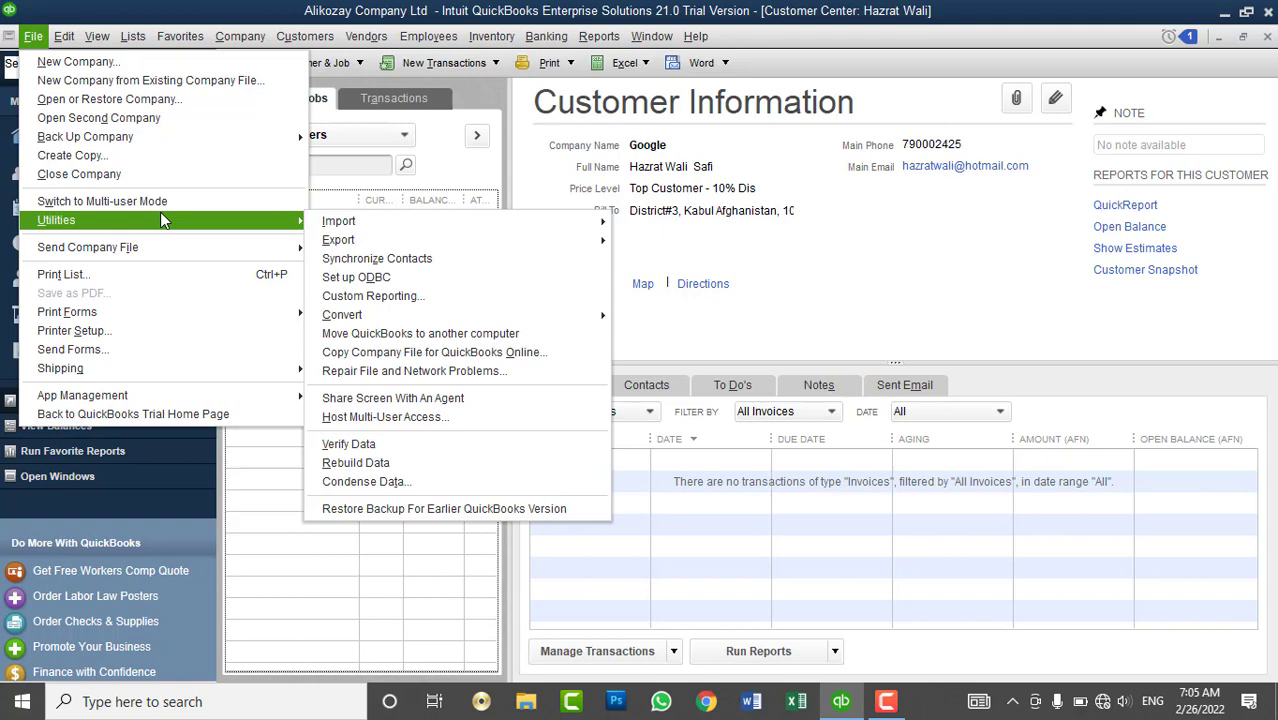
mouse_move(371, 220)
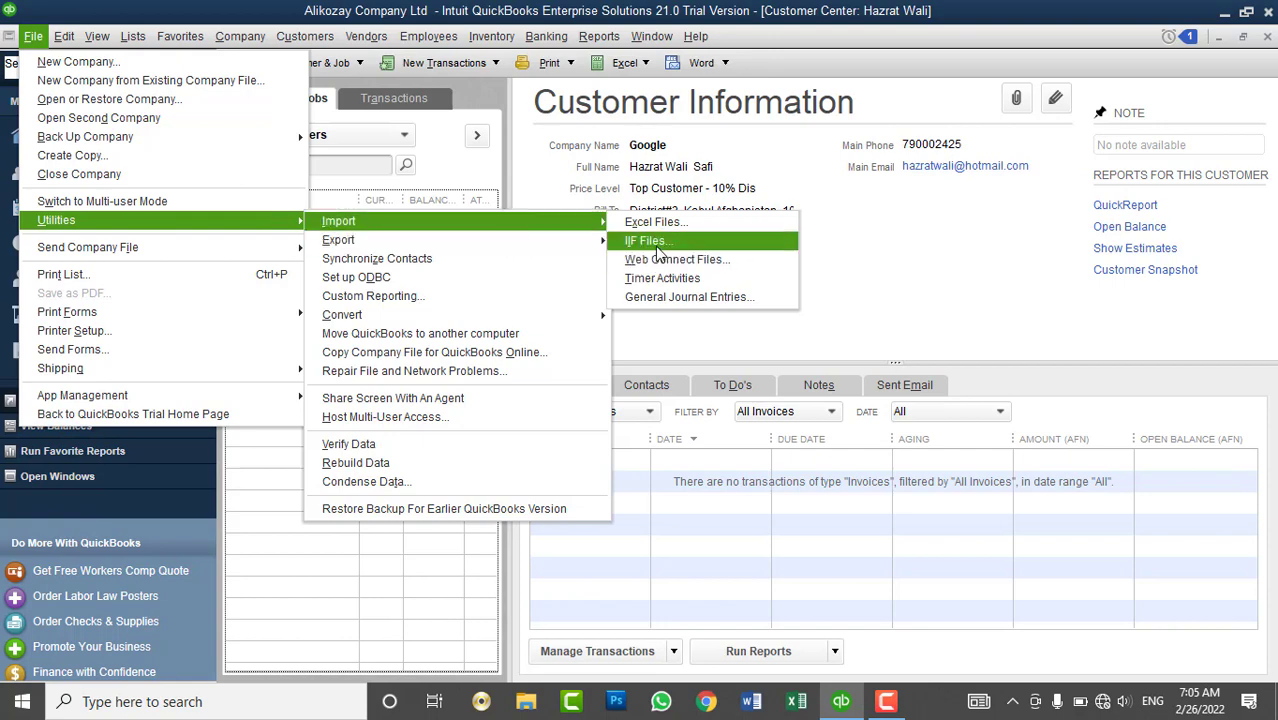
click(677, 97)
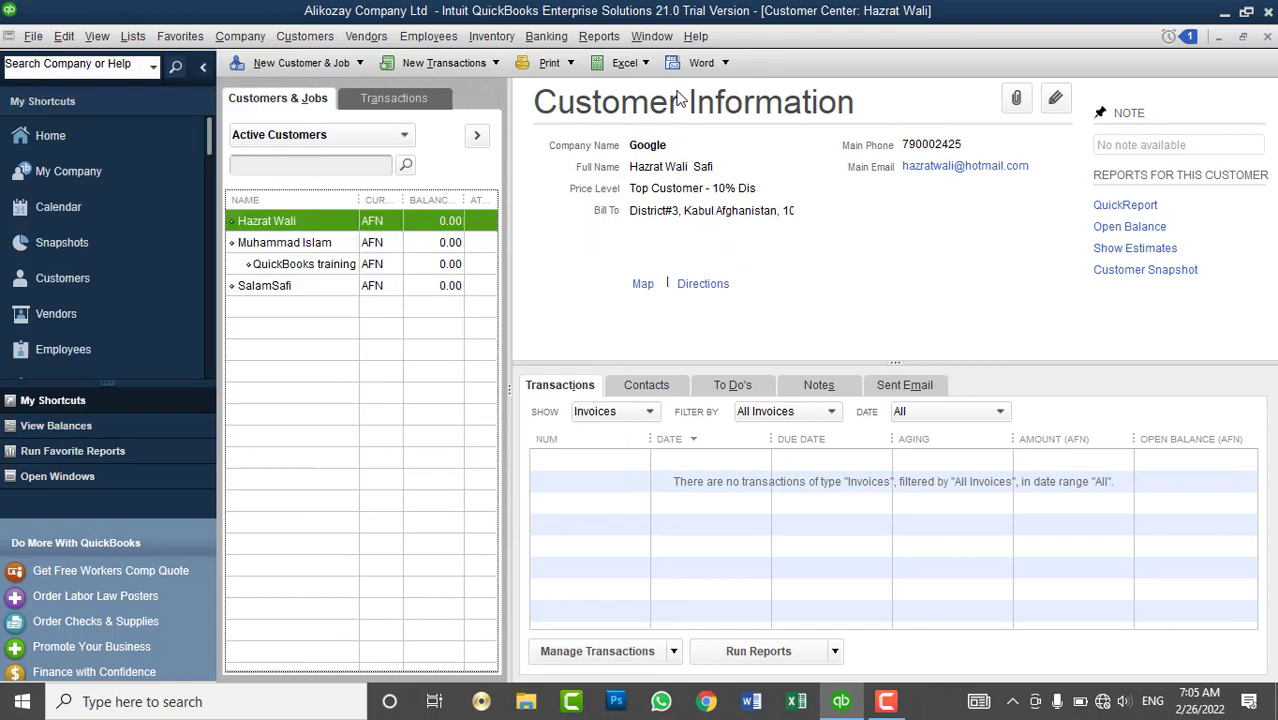
click(1267, 36)
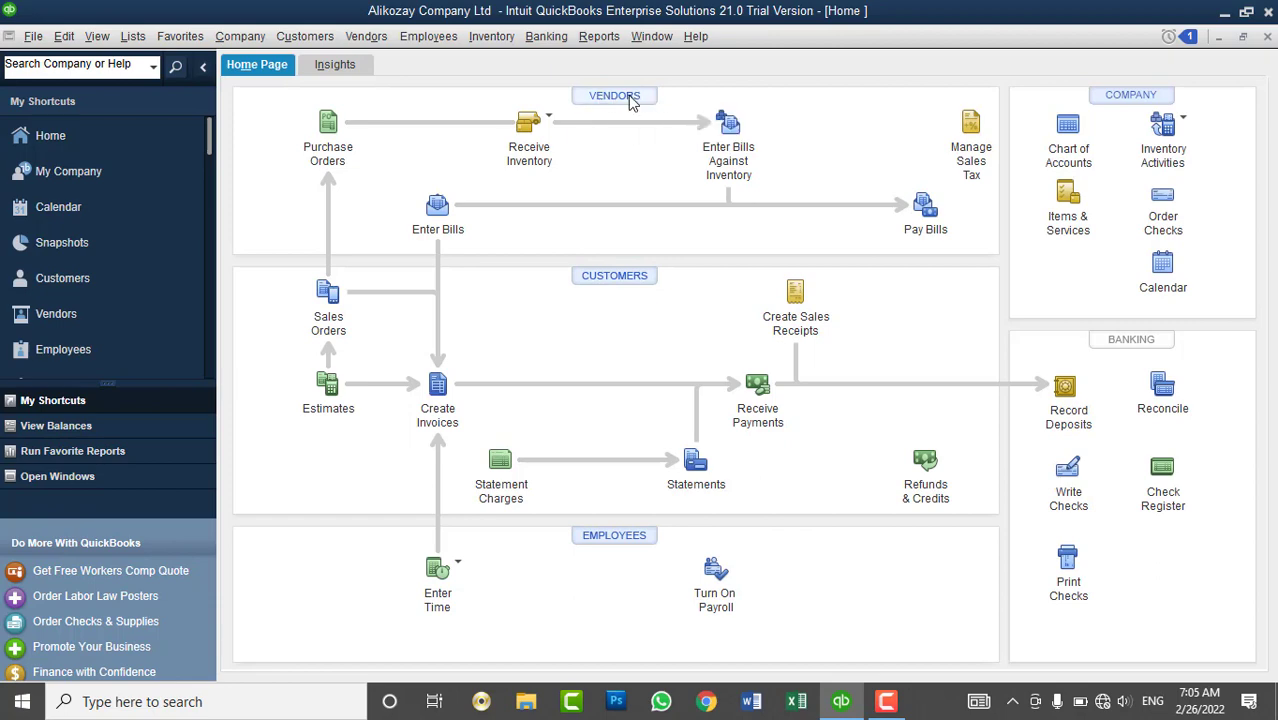
- Reopen the Vendor Center from the Vendors menu and drag the vendor NAME column wider
click(628, 95)
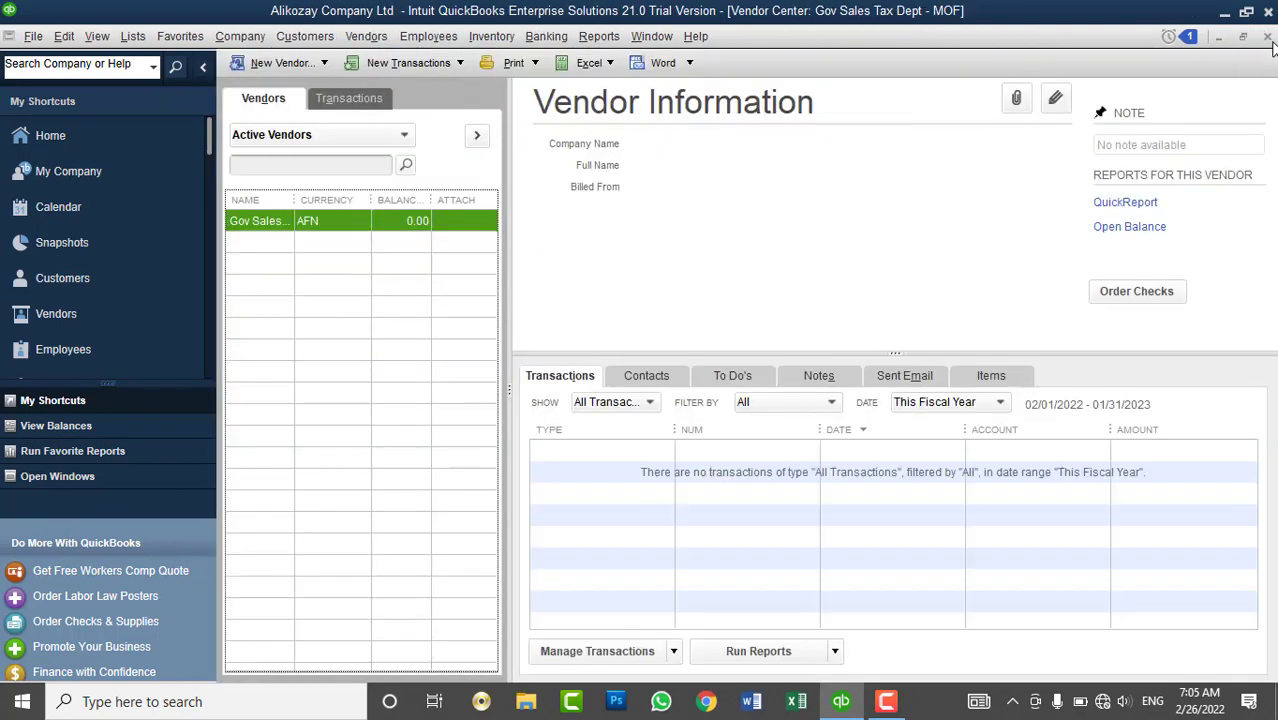
click(1267, 36)
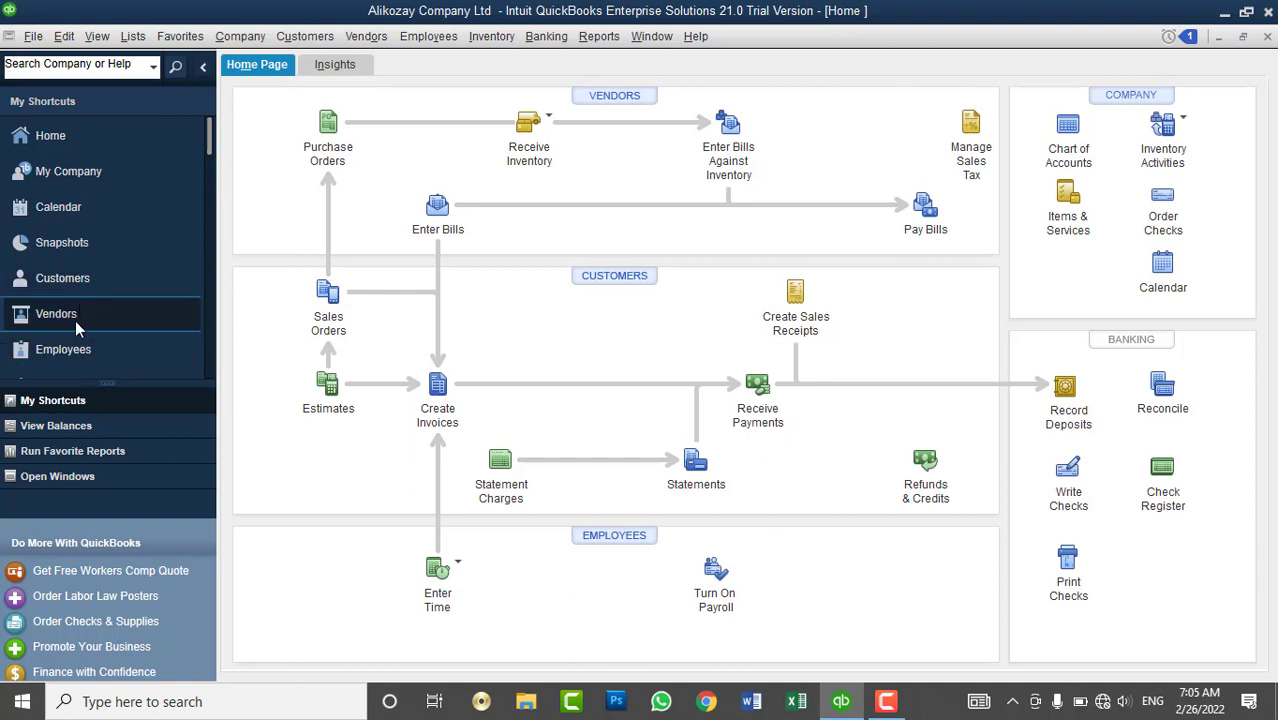
click(75, 318)
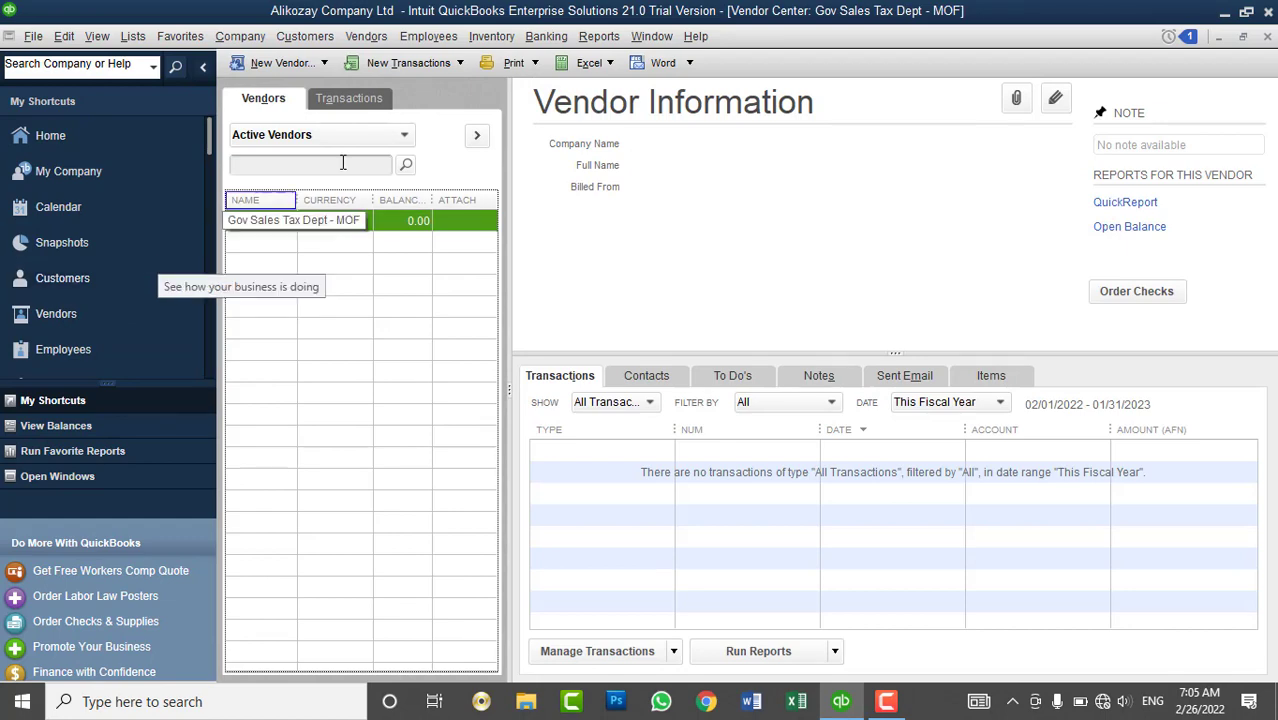
click(1268, 36)
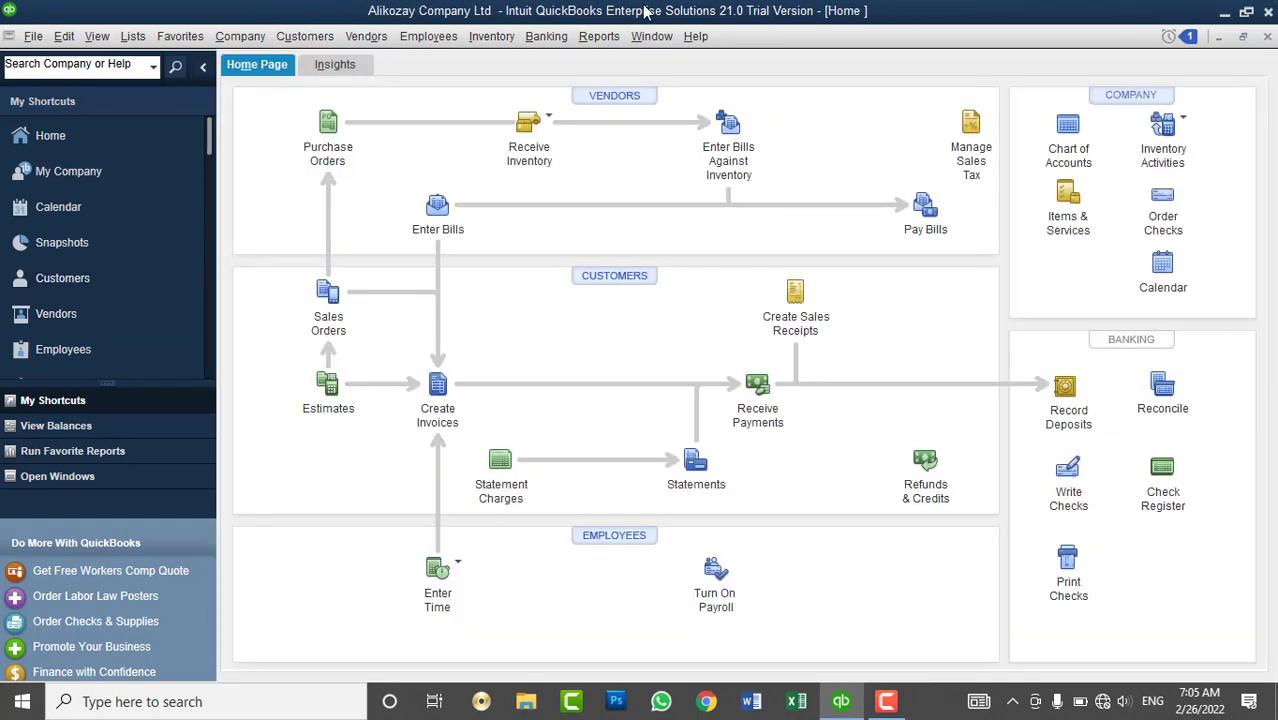
click(366, 36)
click(376, 64)
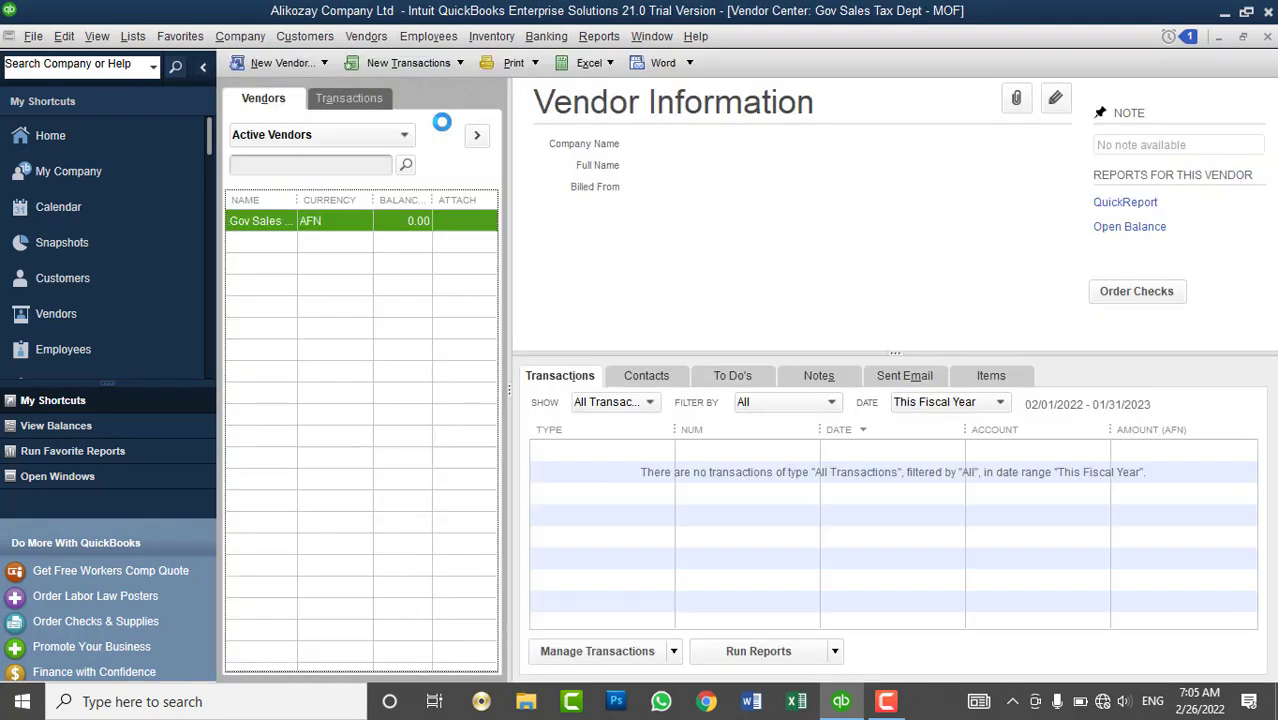
drag(297, 202, 358, 220)
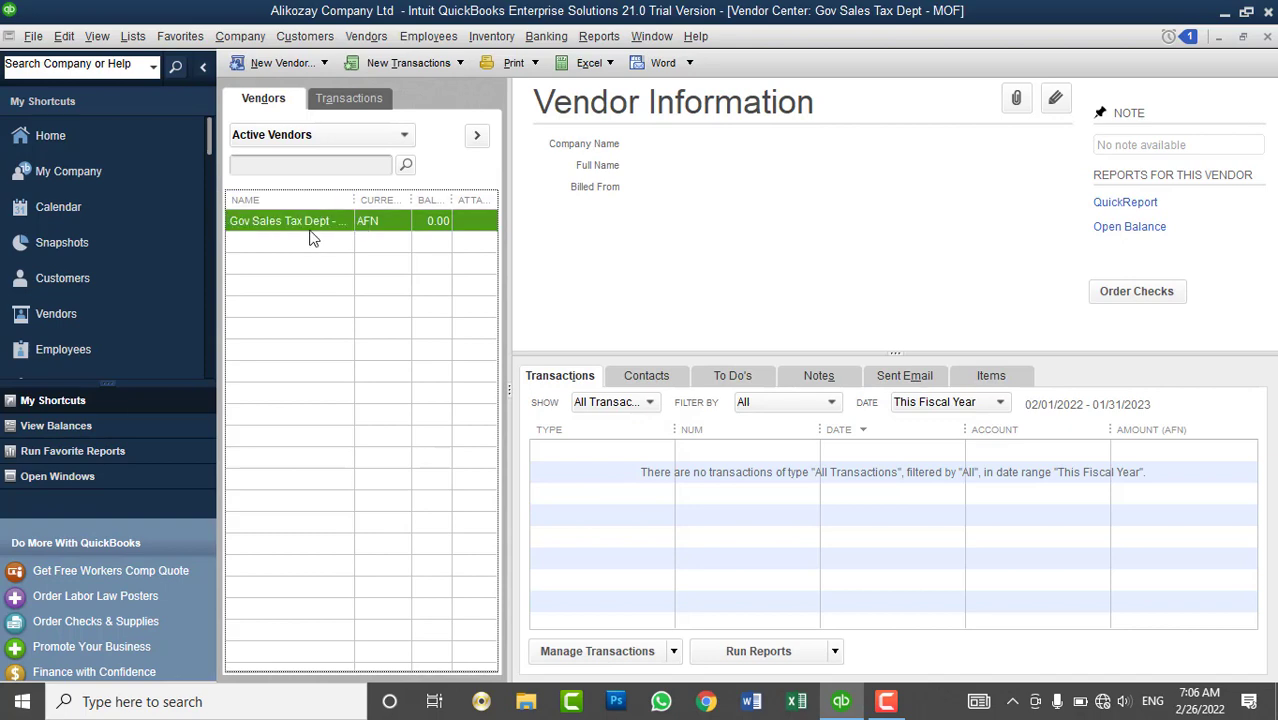
- Attempt Delete Vendor on Gov Sales Tax Dept - MOF twice, accept both refusals, and collapse the sidebar
right_click(381, 221)
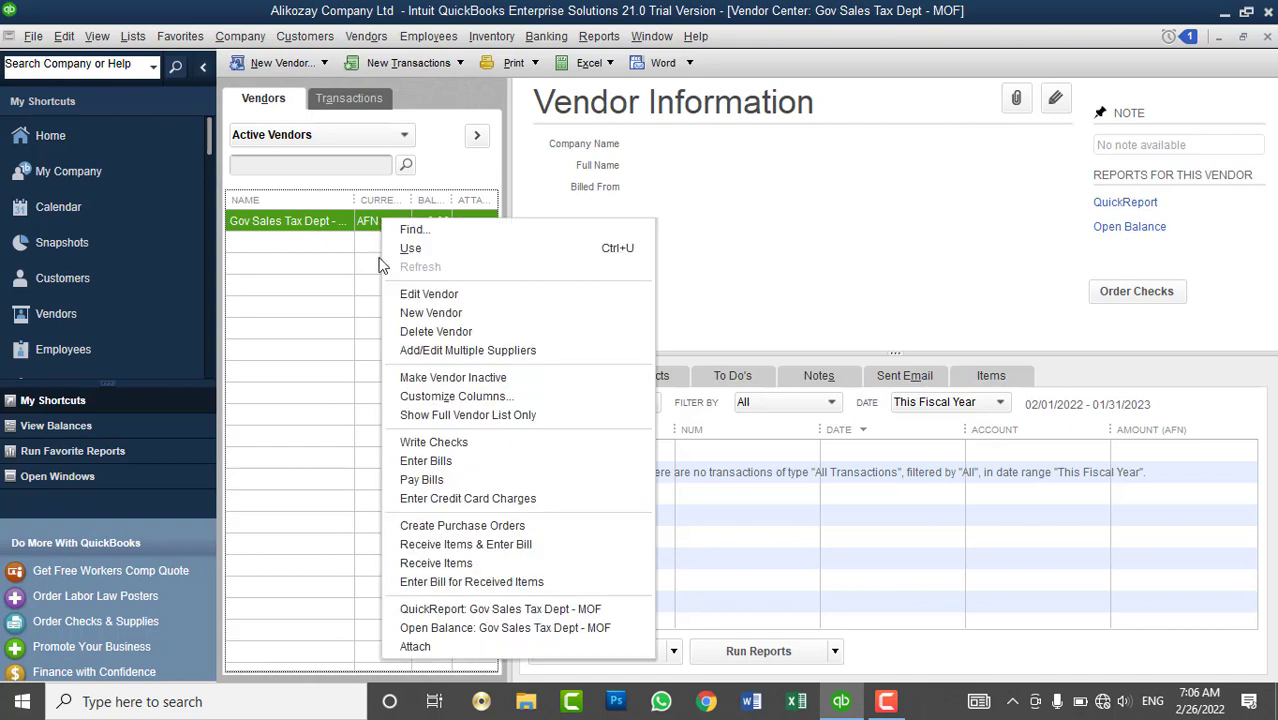
click(431, 330)
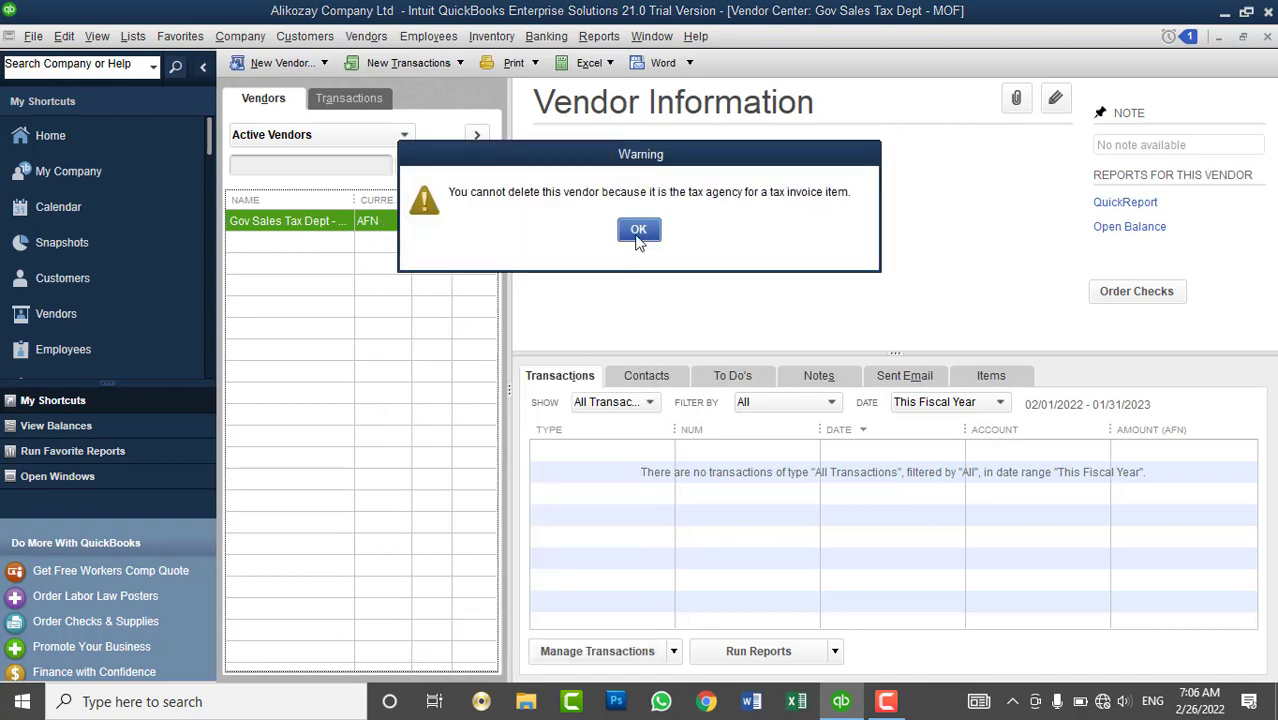
click(638, 232)
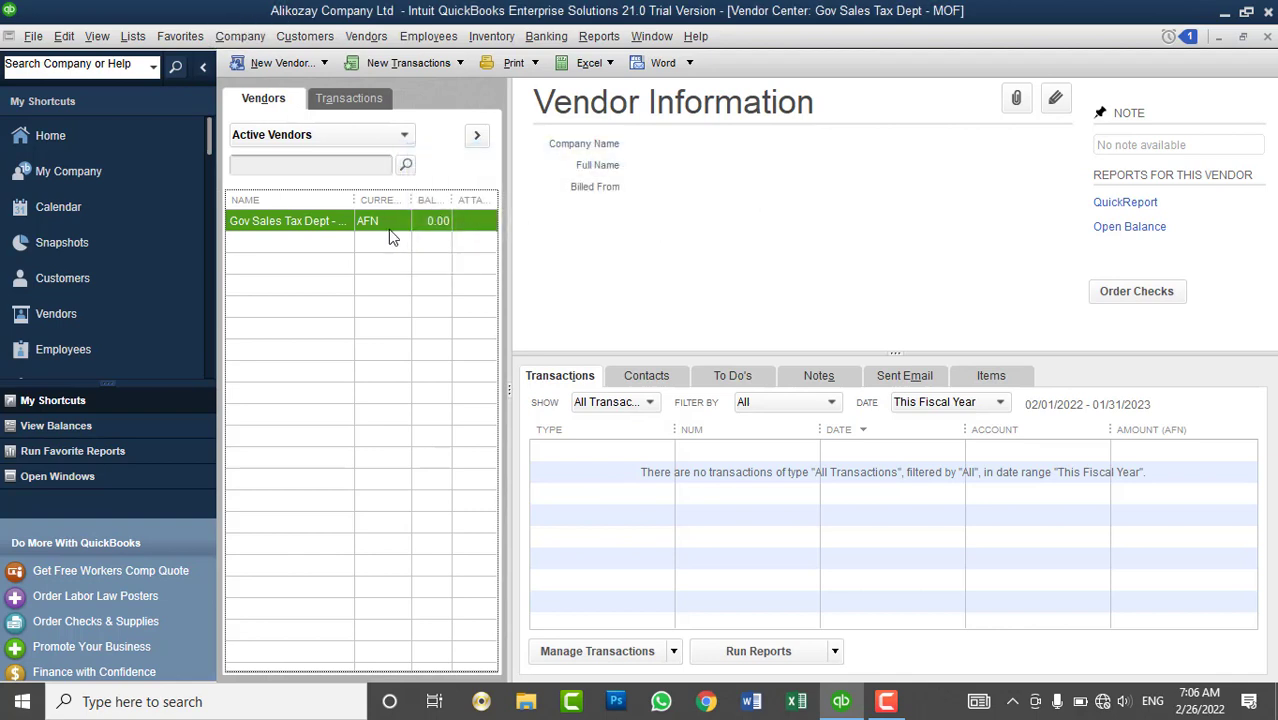
right_click(397, 233)
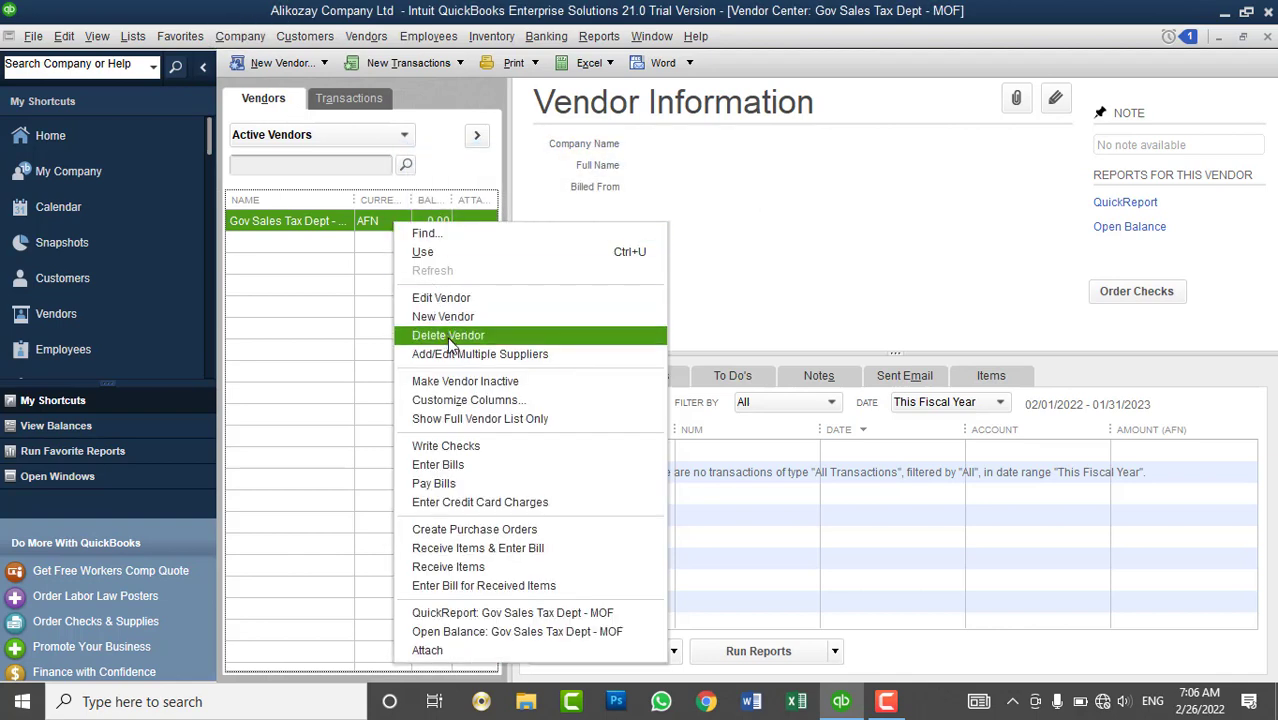
click(456, 336)
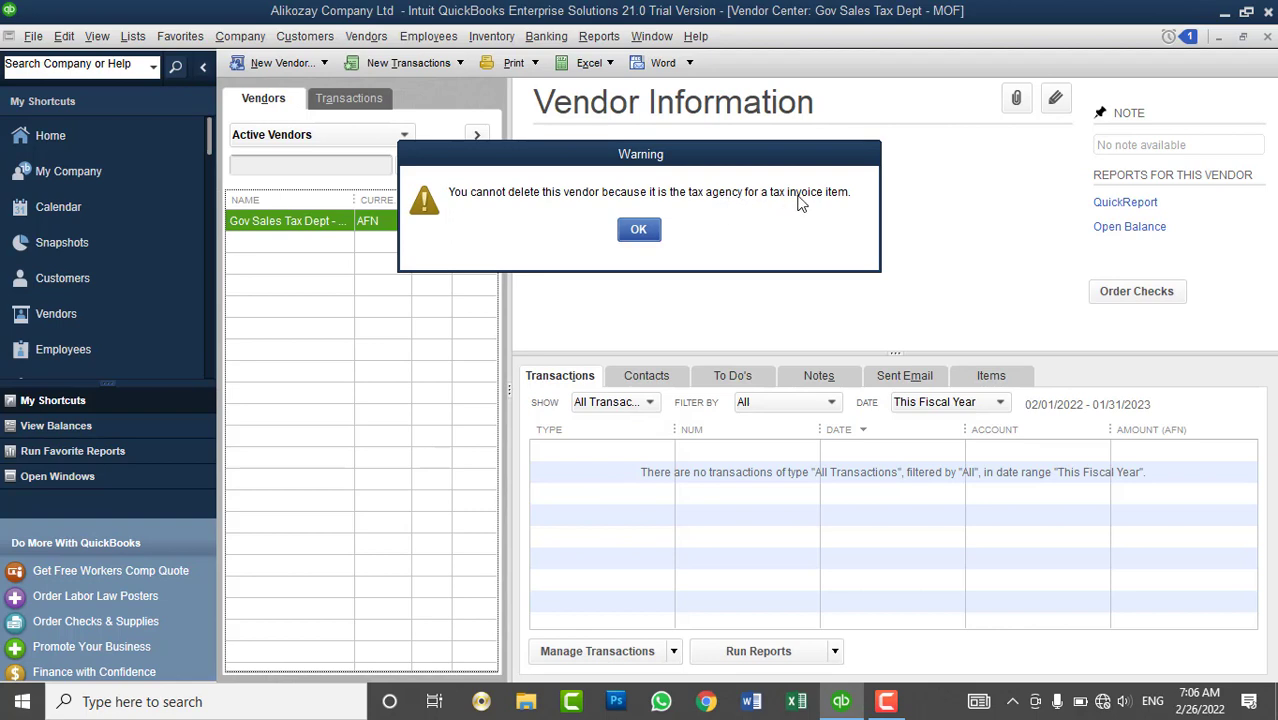
click(655, 233)
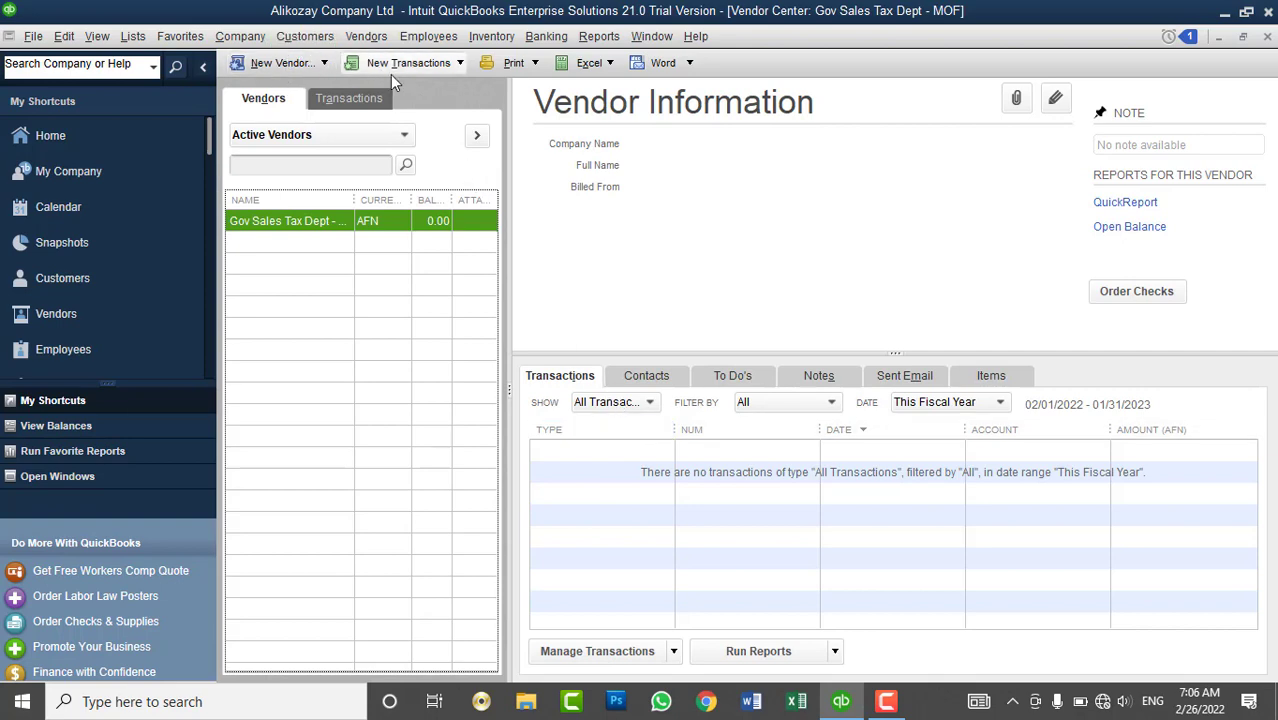
click(203, 67)
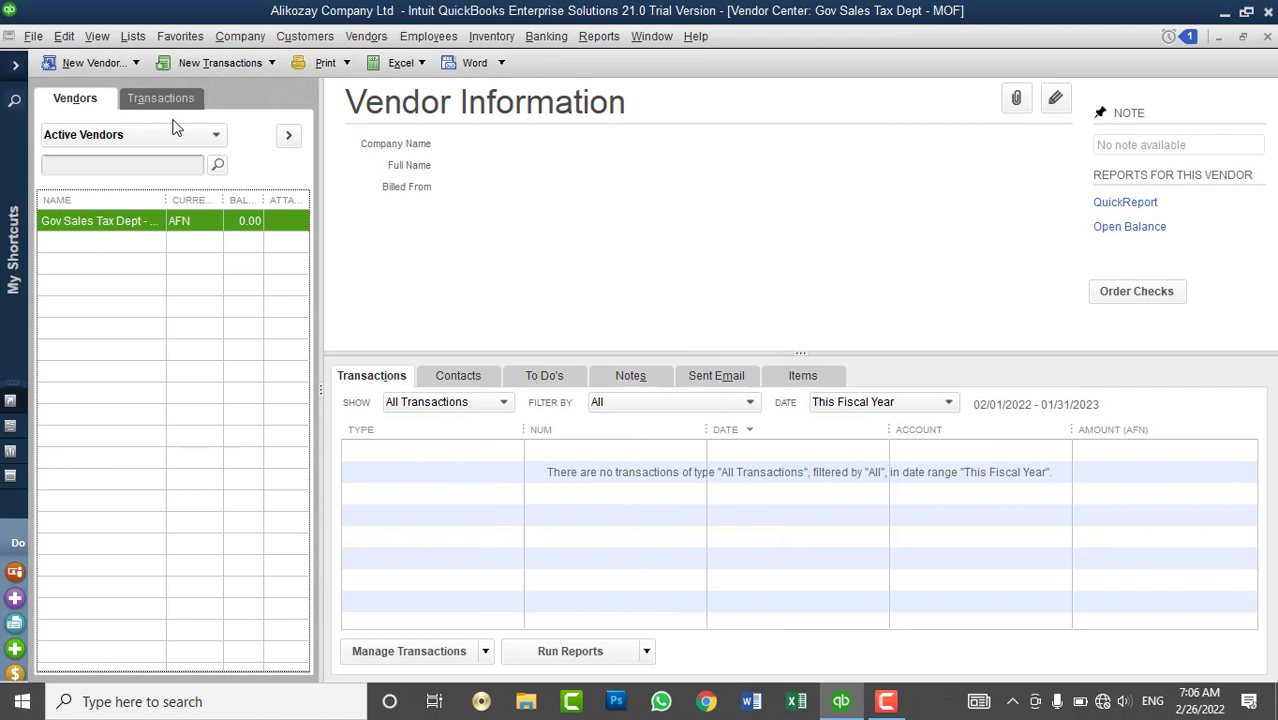
- Choose New Vendor from the New Vendor dropdown in the Vendor Center toolbar
click(127, 64)
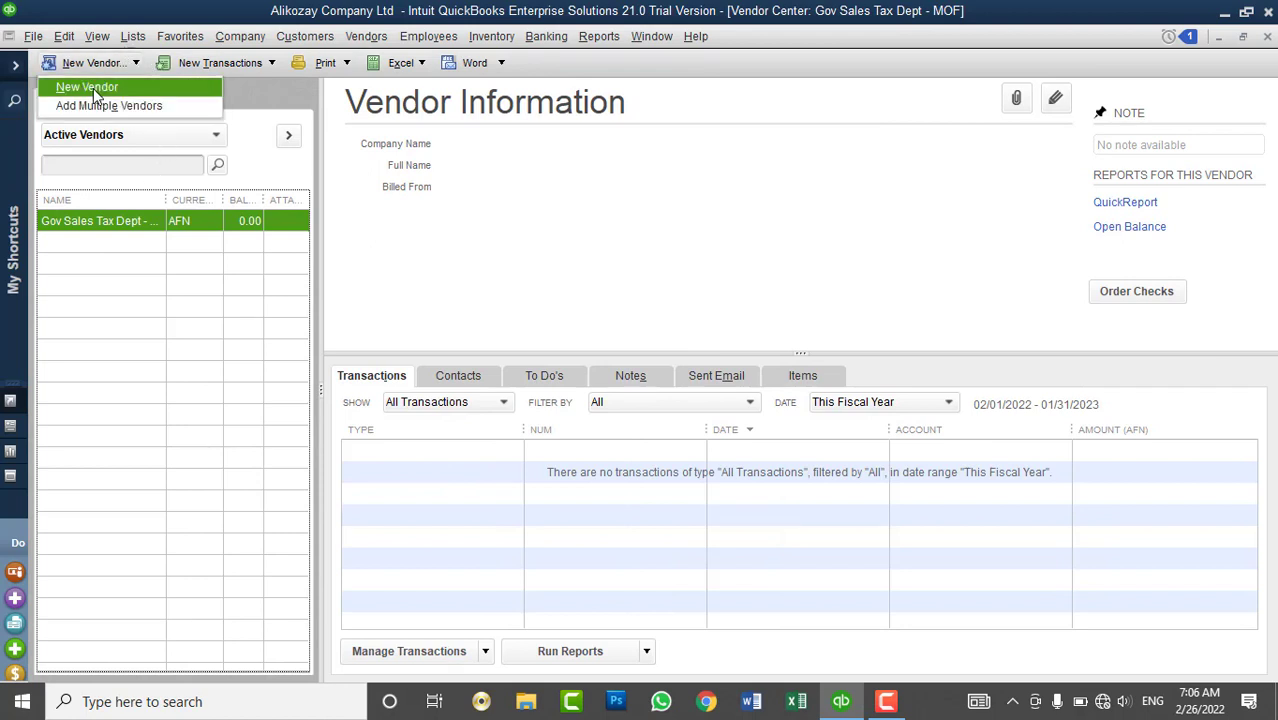
click(93, 88)
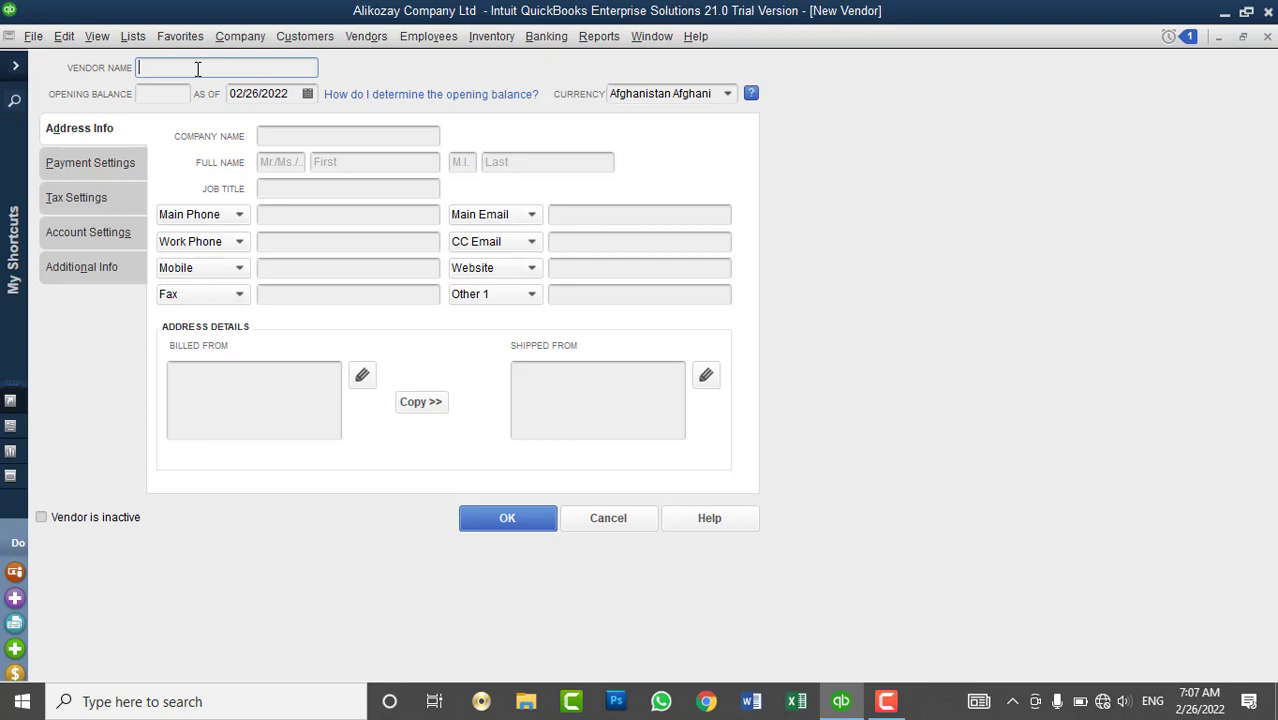
- Enter Google as the new vendor's name
text(Google.)
key(BackSpace)
click(180, 94)
click(207, 68)
click(155, 98)
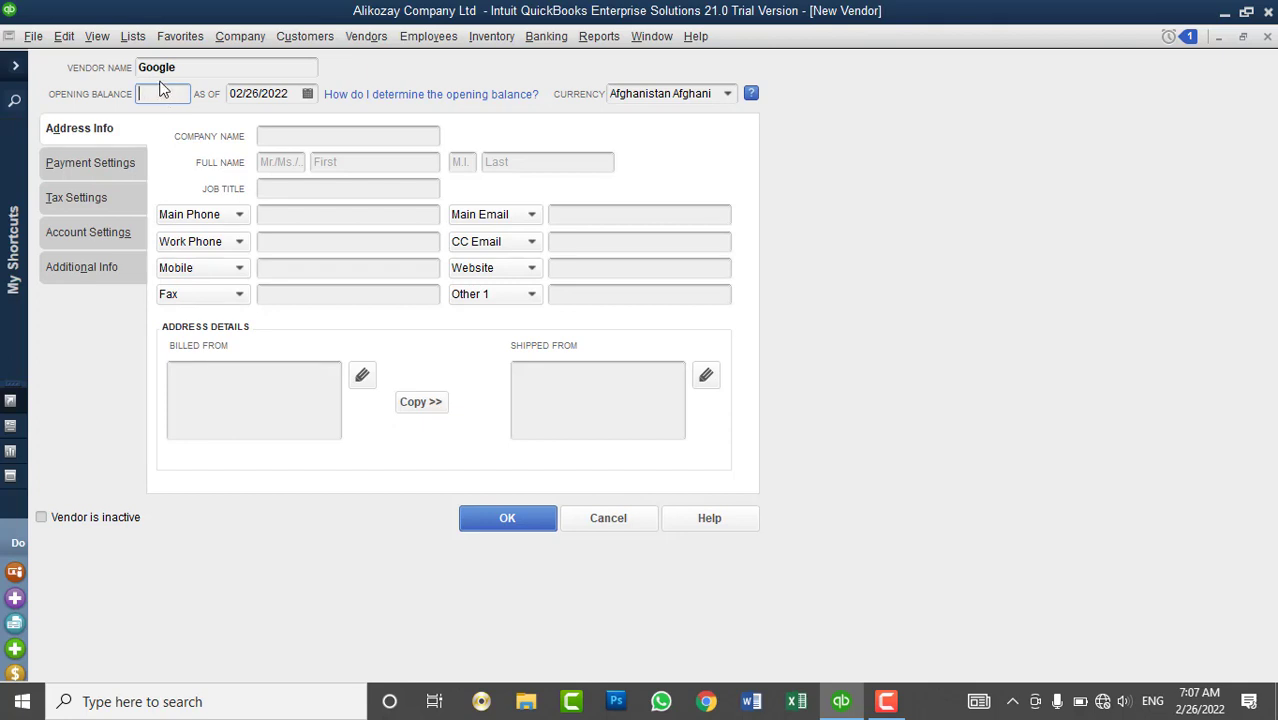
- Set the vendor's currency to US Dollar instead of Afghanistan Afghani
click(727, 95)
click(648, 183)
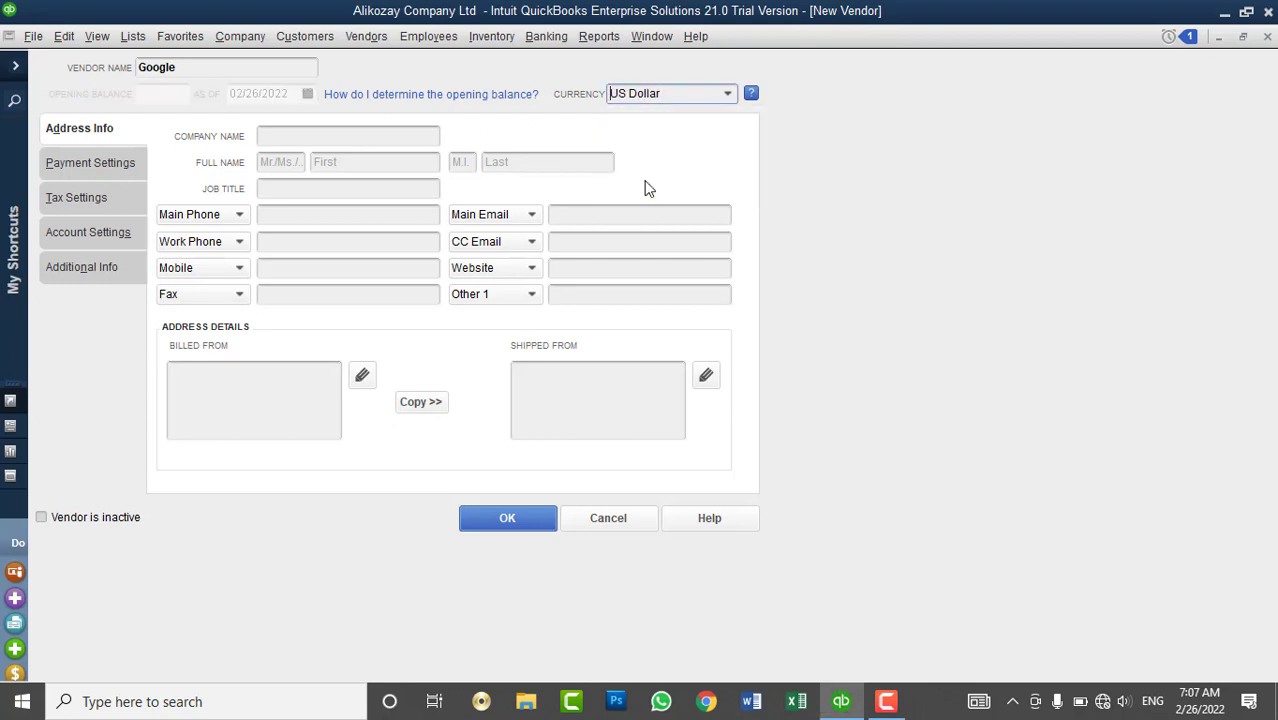
click(729, 96)
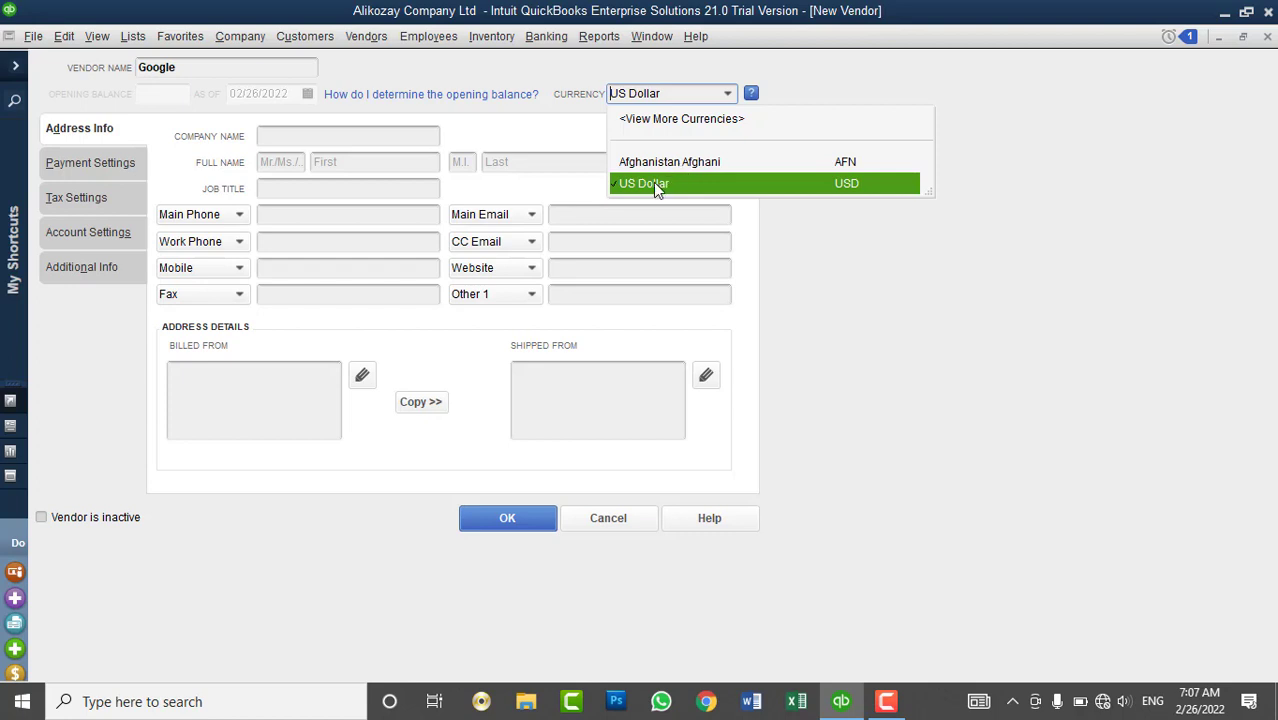
click(657, 163)
click(729, 93)
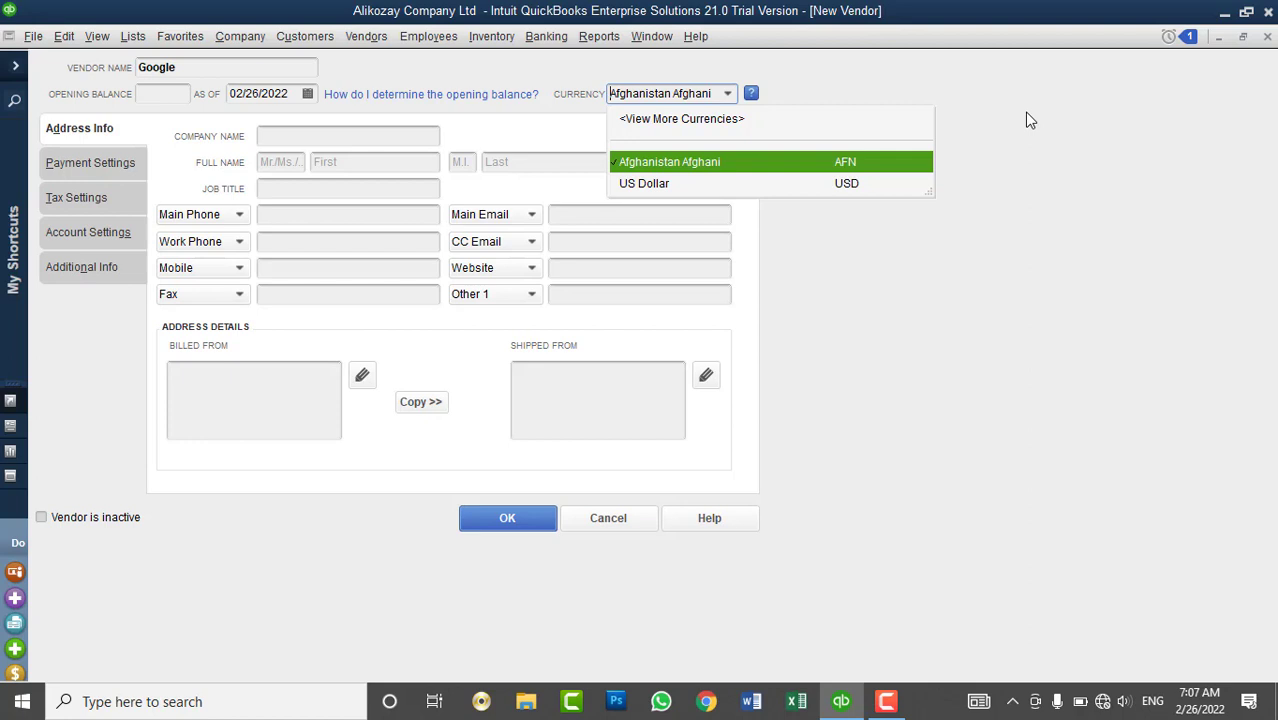
click(867, 163)
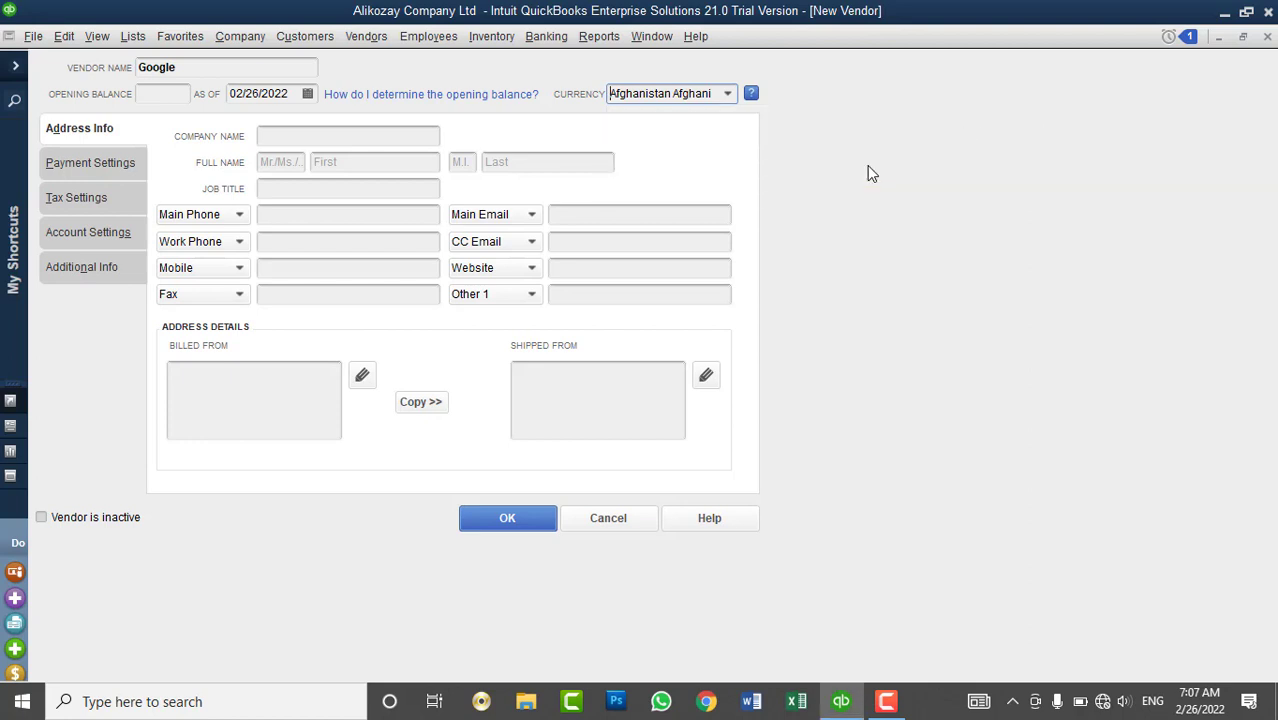
click(731, 93)
click(708, 183)
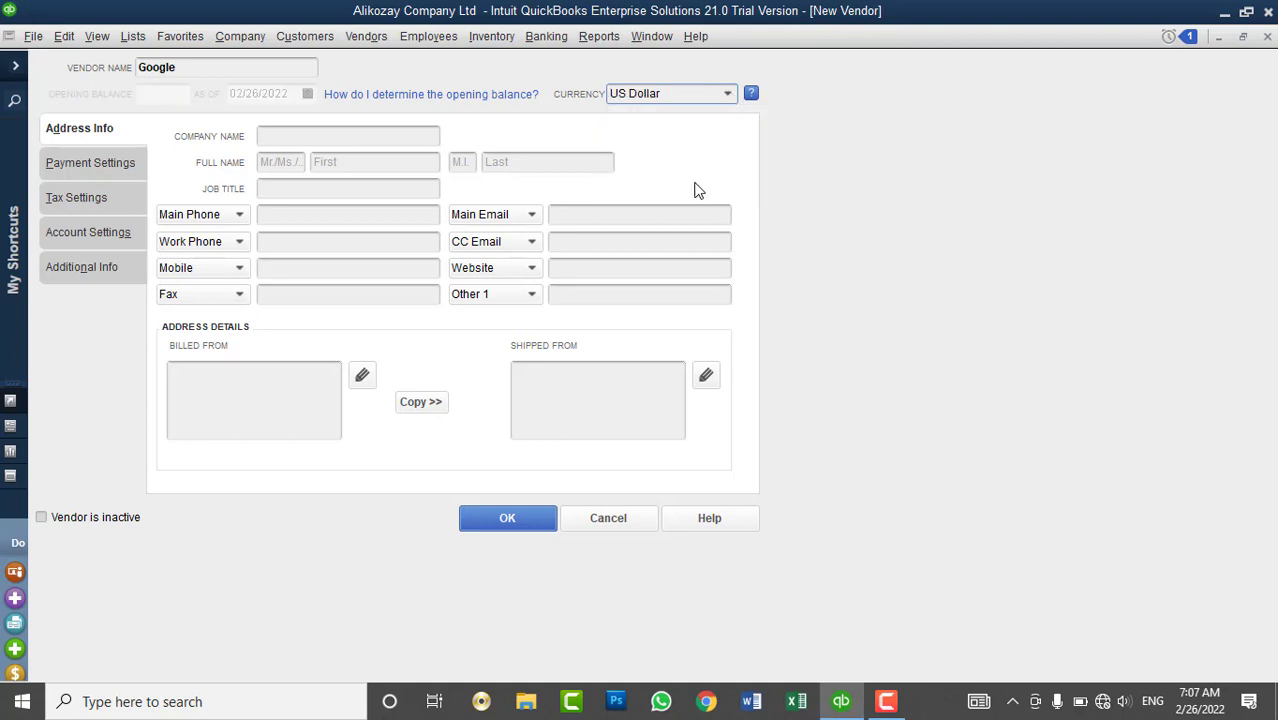
click(392, 137)
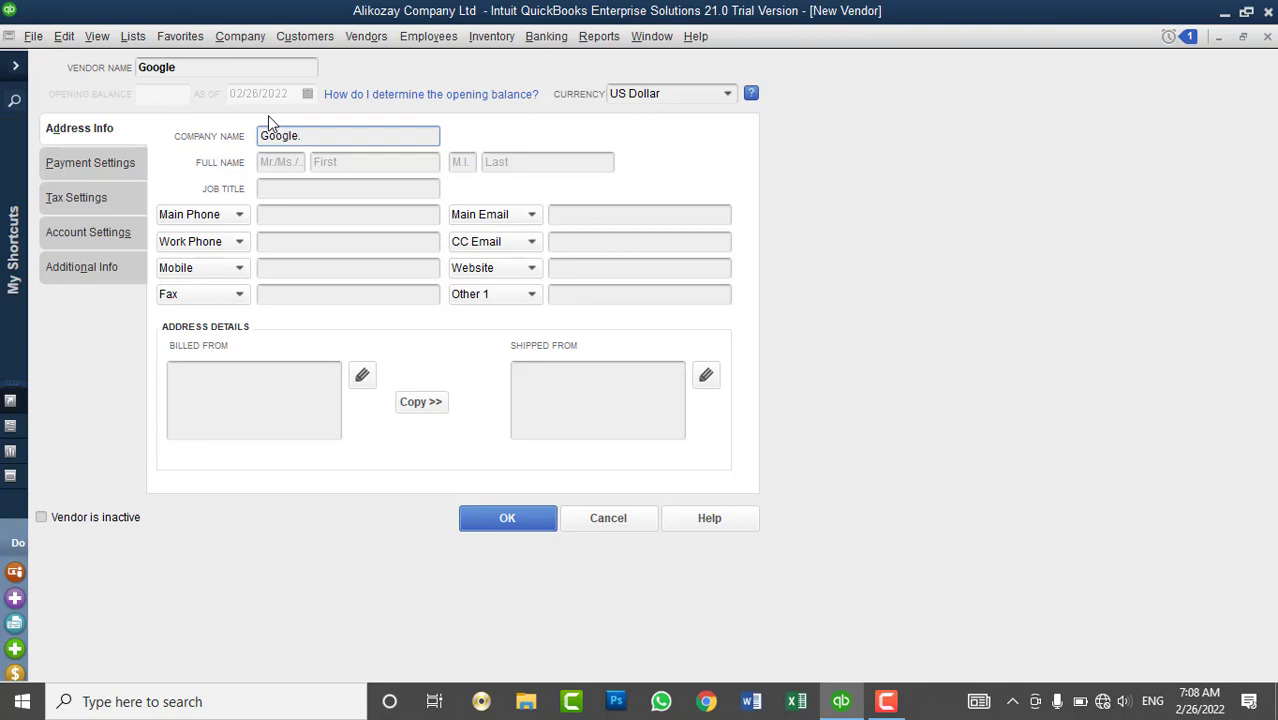
- Change the company name from Google.com to Google International Ltd
text(com)
click(195, 66)
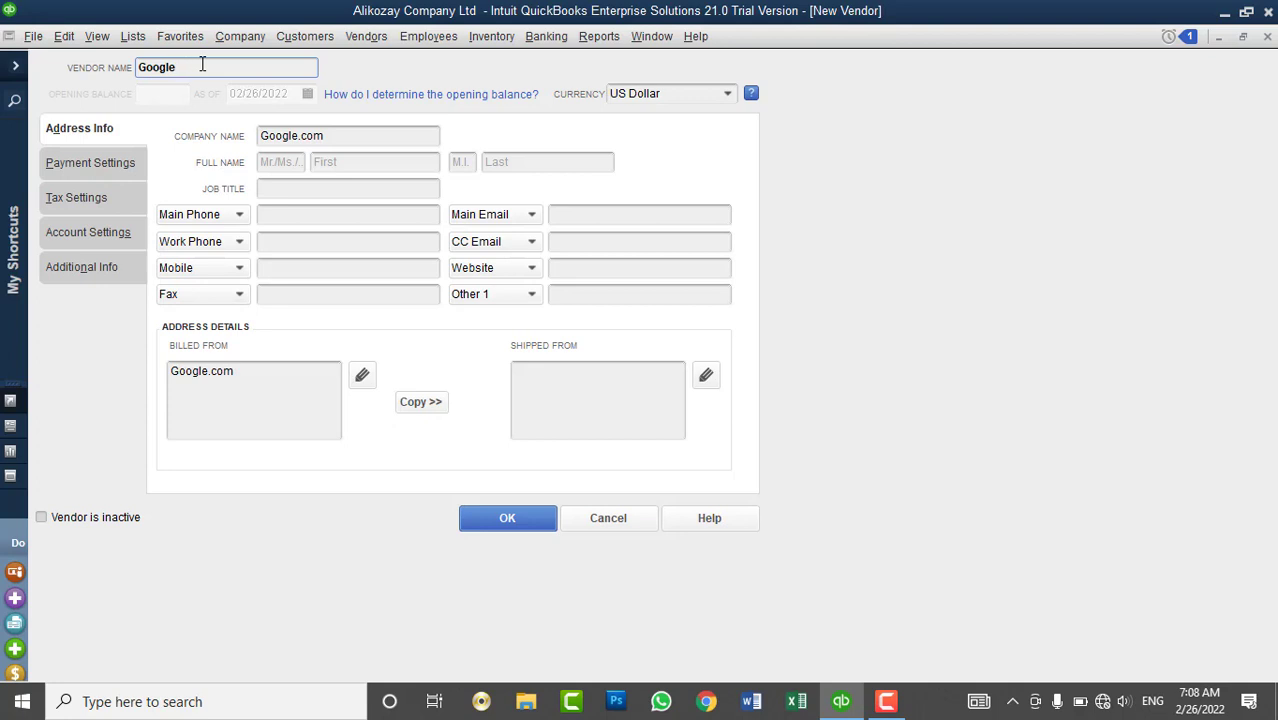
drag(328, 140, 300, 143)
key(BackSpace)
text(-Internal)
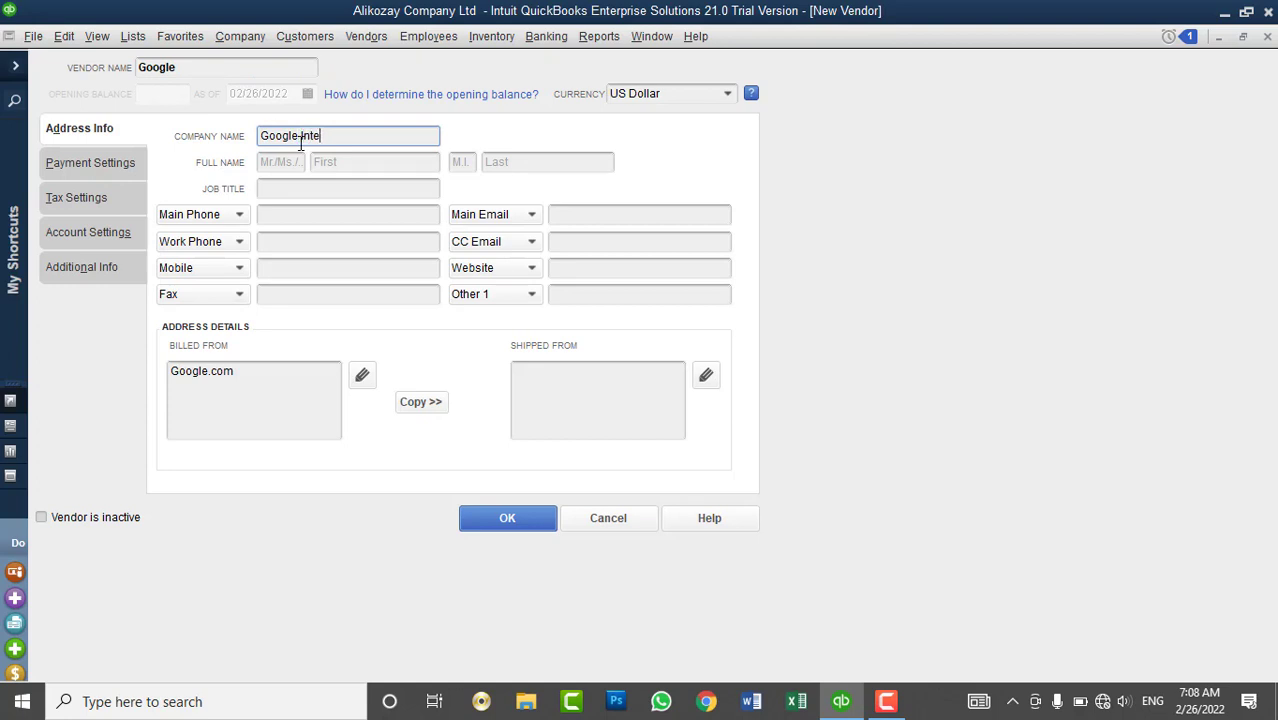
text(ional Ltd)
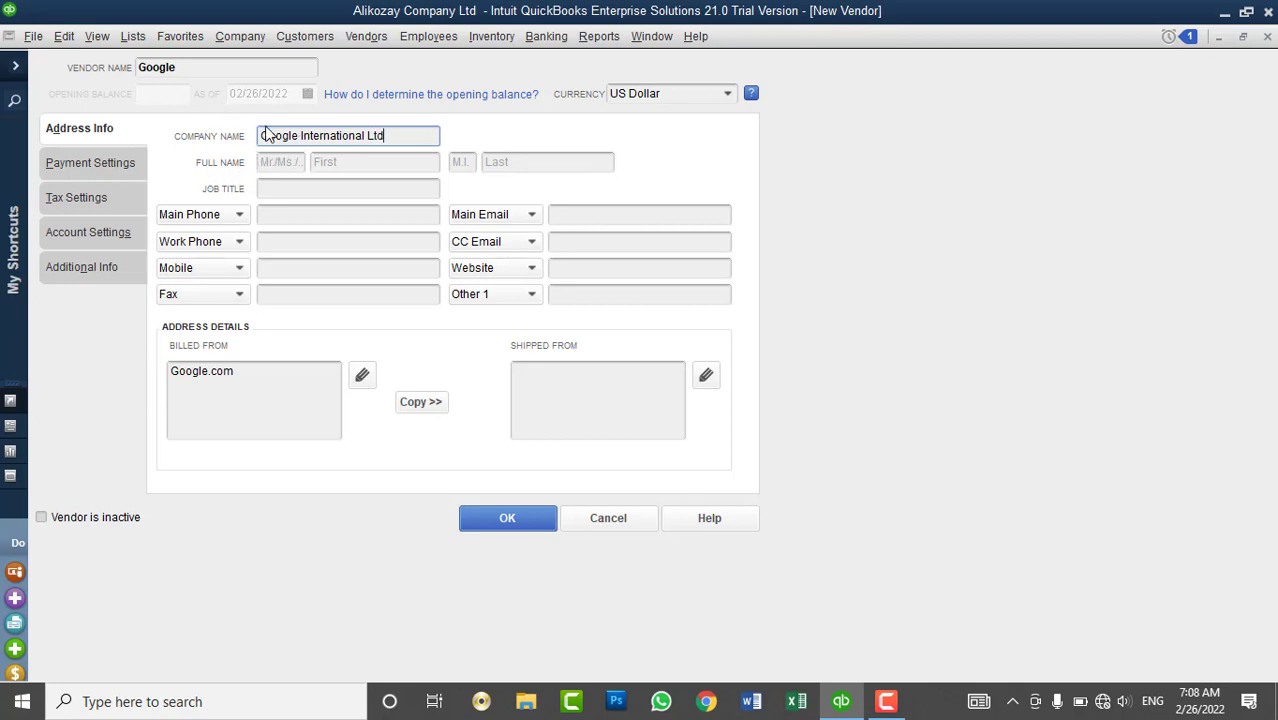
drag(416, 135, 261, 139)
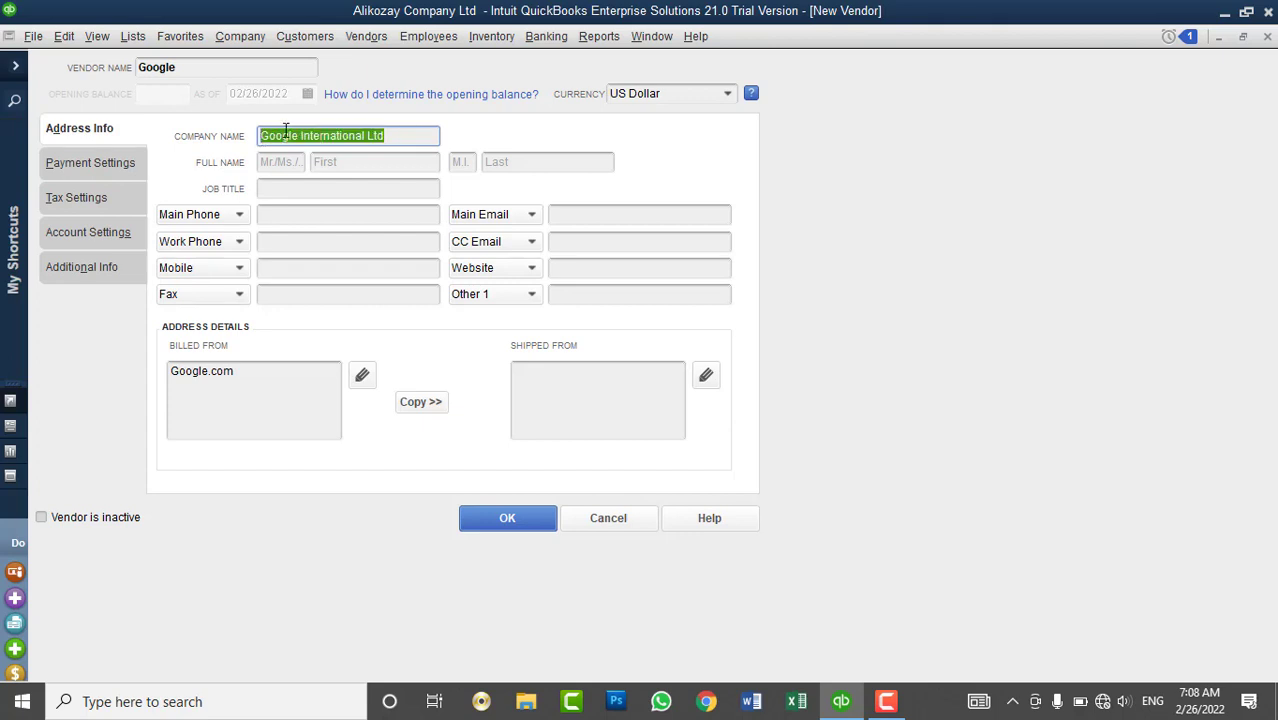
- Enter Mr as the vendor contact's title
click(281, 164)
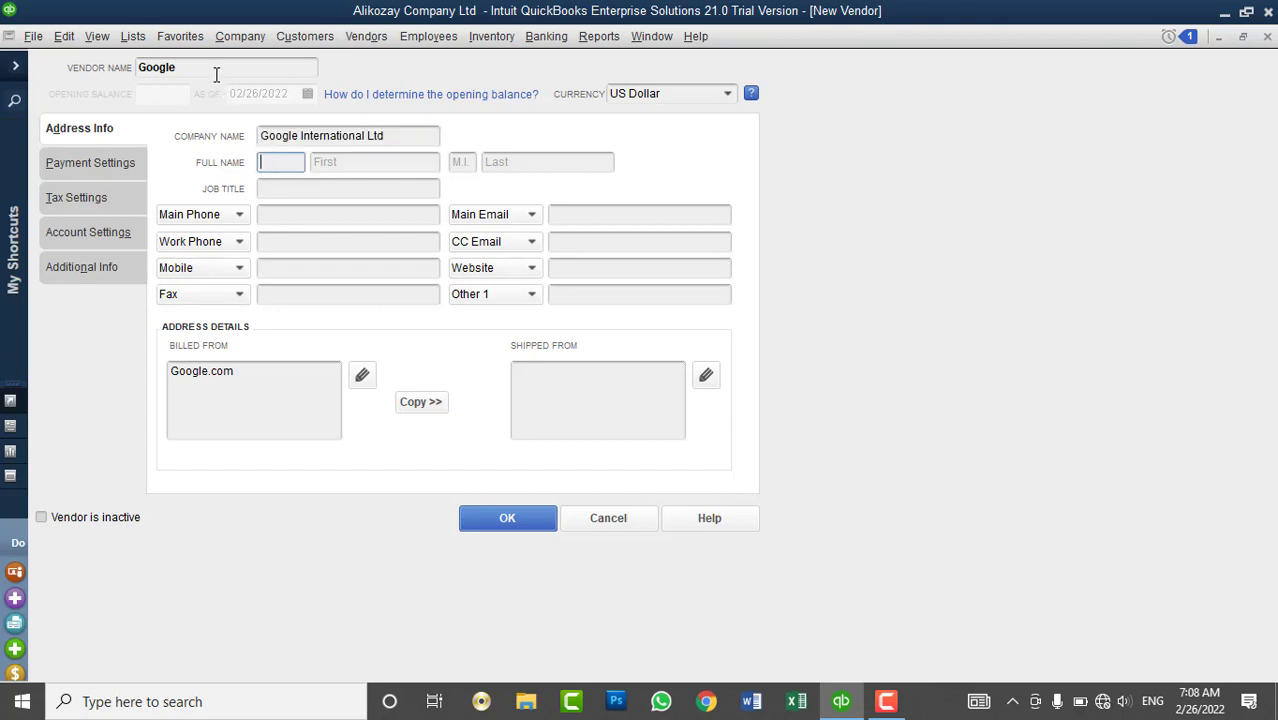
drag(216, 70, 126, 62)
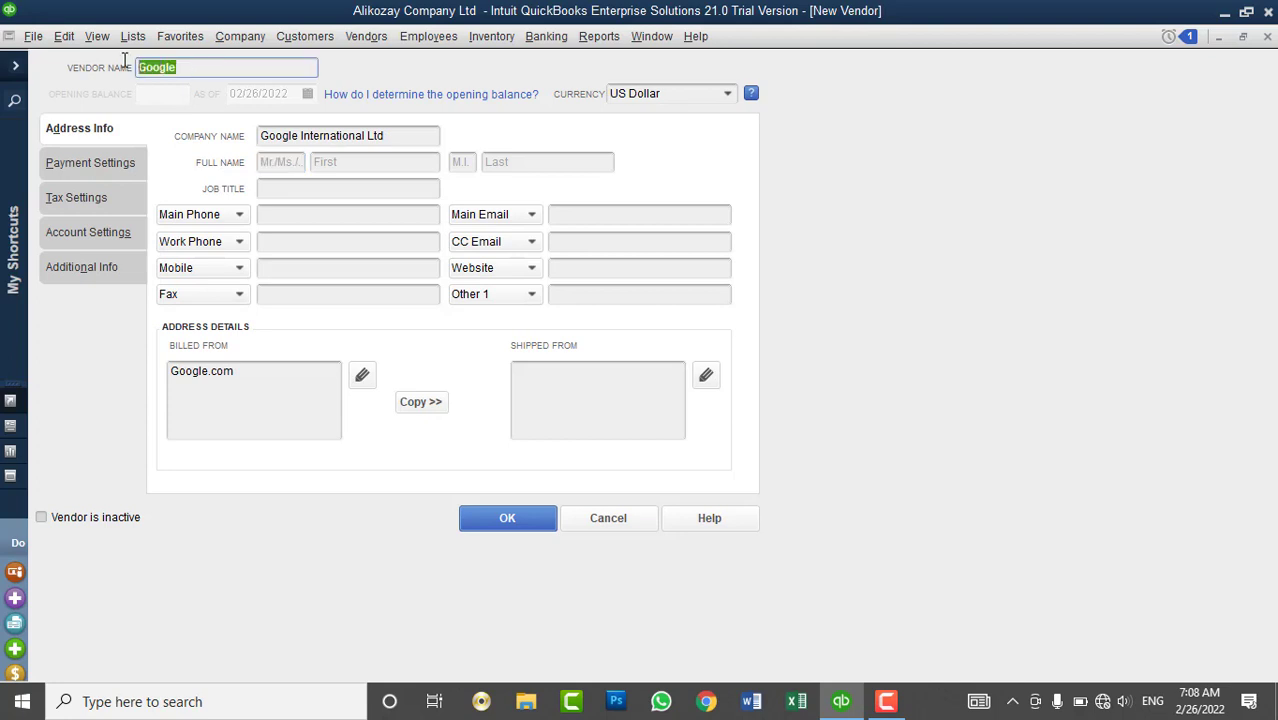
click(291, 160)
click(333, 162)
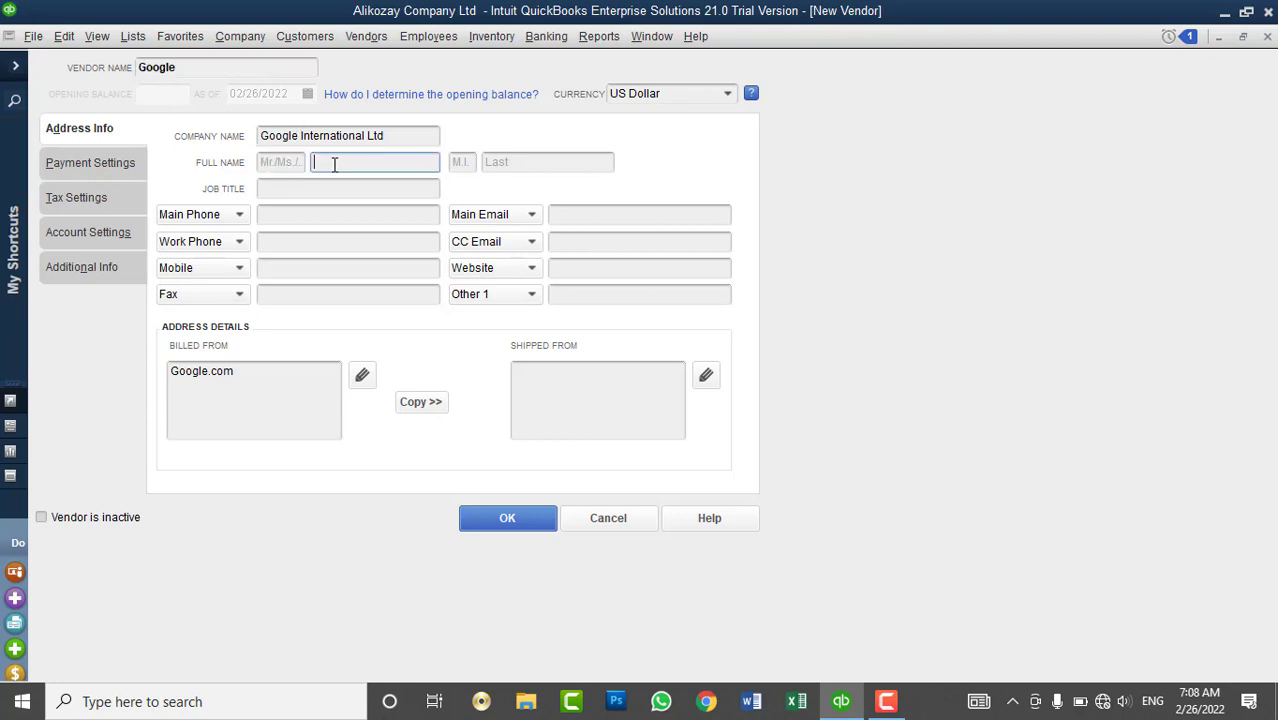
click(277, 163)
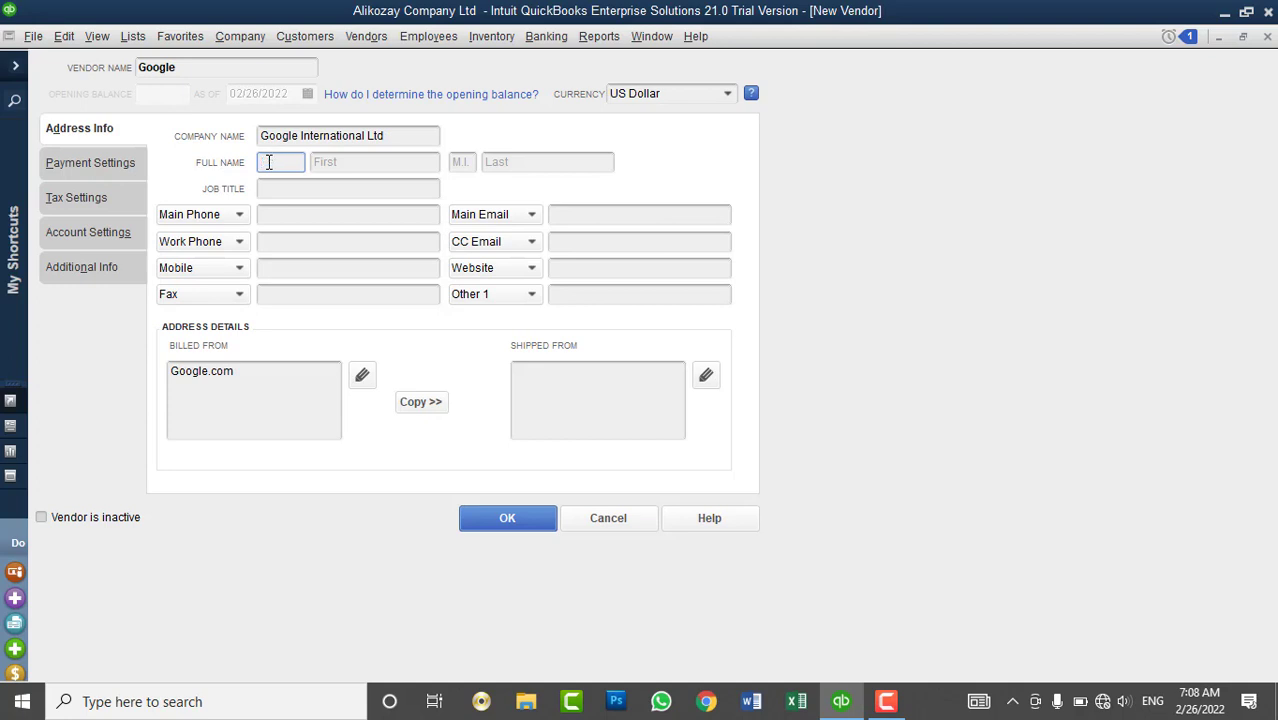
text(Mr)
key(Tab)
- Fill in the contact's first and last names and the job title CEO
text(Sun)
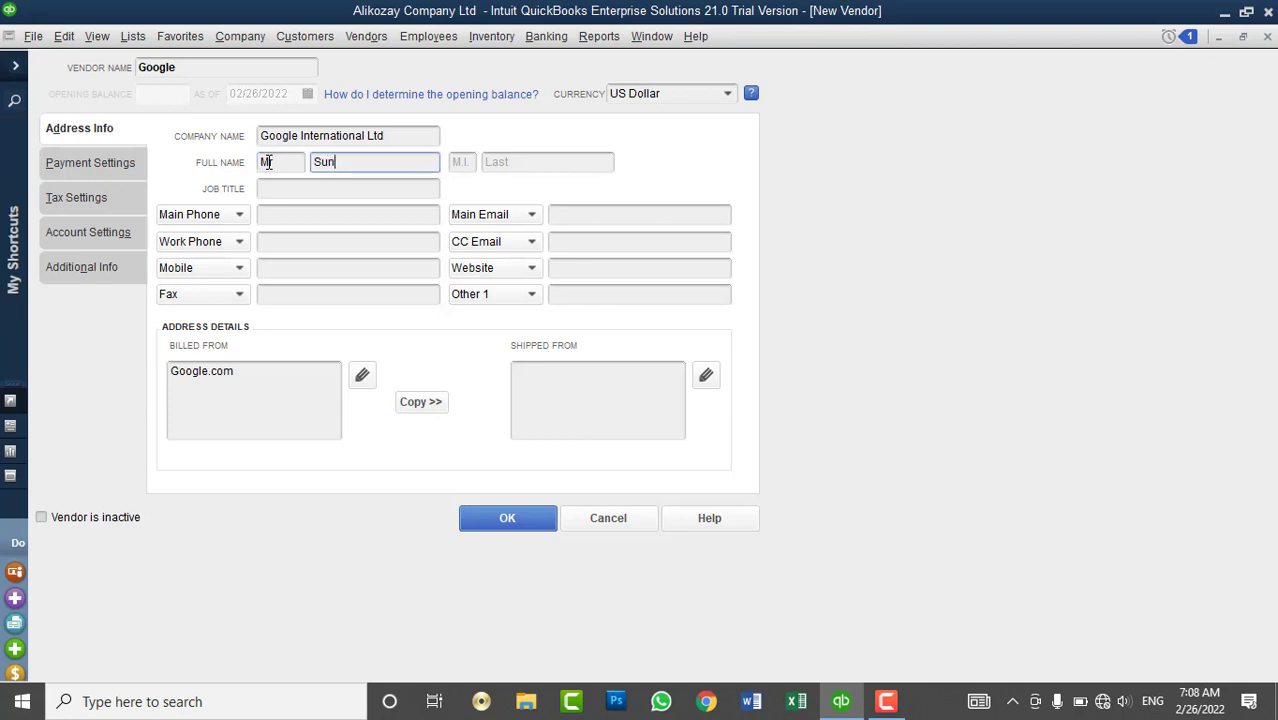
key(BackSpace)
key(BackSpace)
key(BackSpace)
text(S)
key(BackSpace)
key(Tab)
key(Tab)
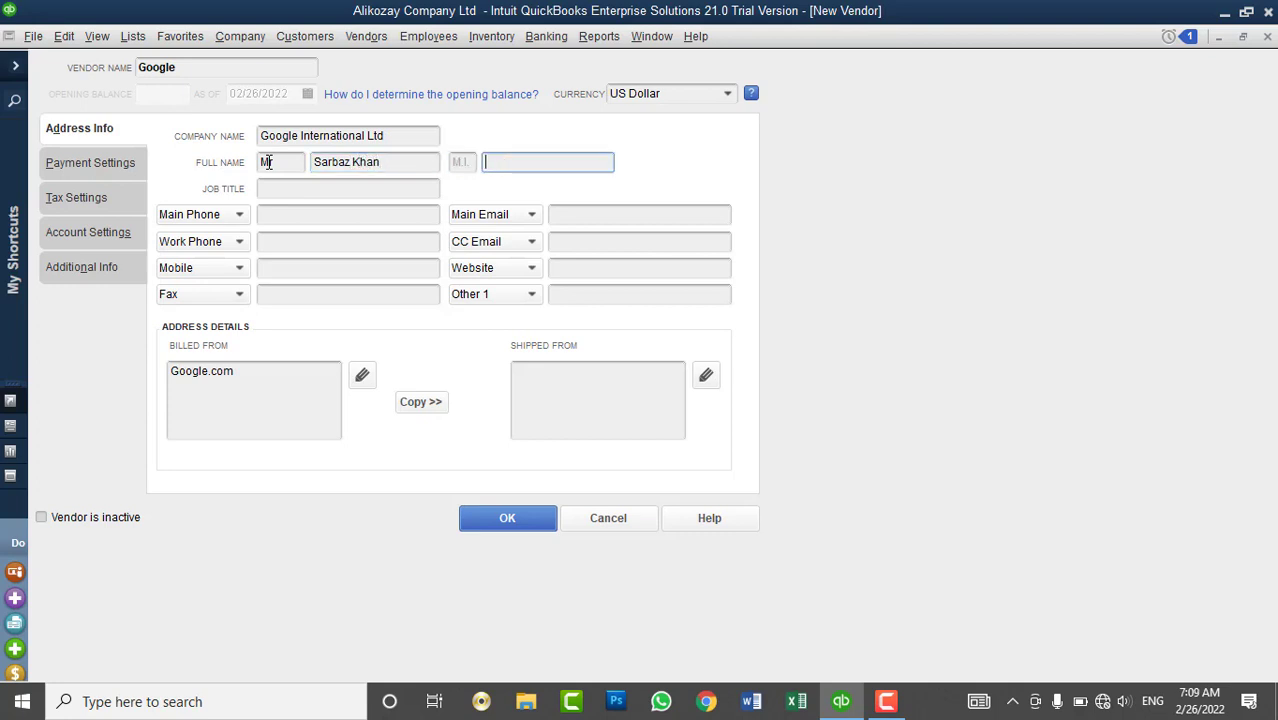
text(Safi)
click(262, 190)
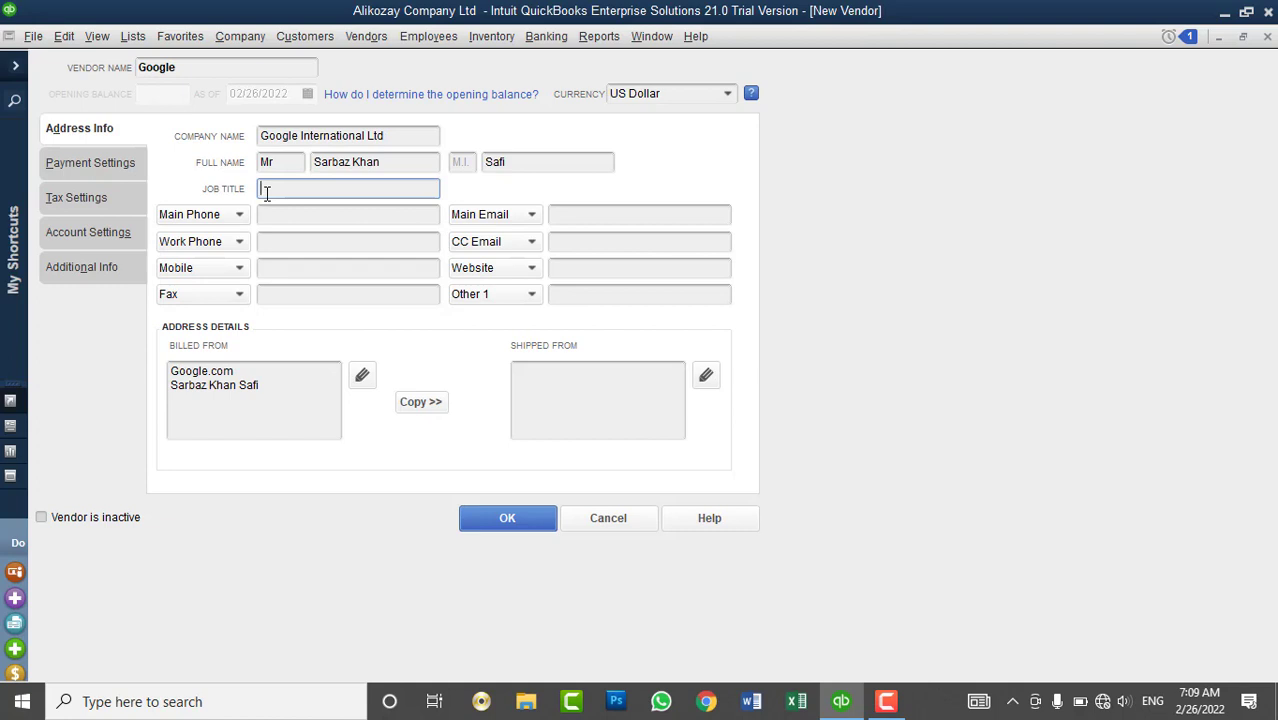
text(CEO)
- Enter the vendor's main phone number and main e-mail address
click(314, 215)
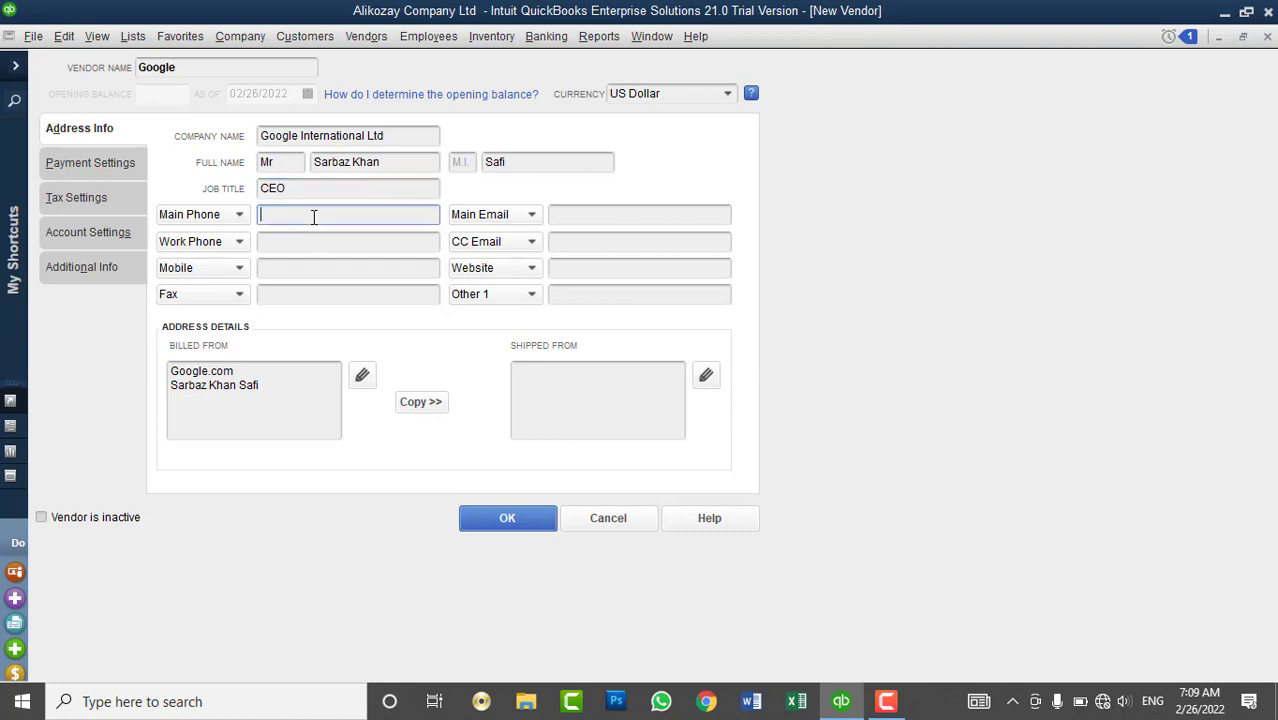
text(0)
key(BackSpace)
click(567, 216)
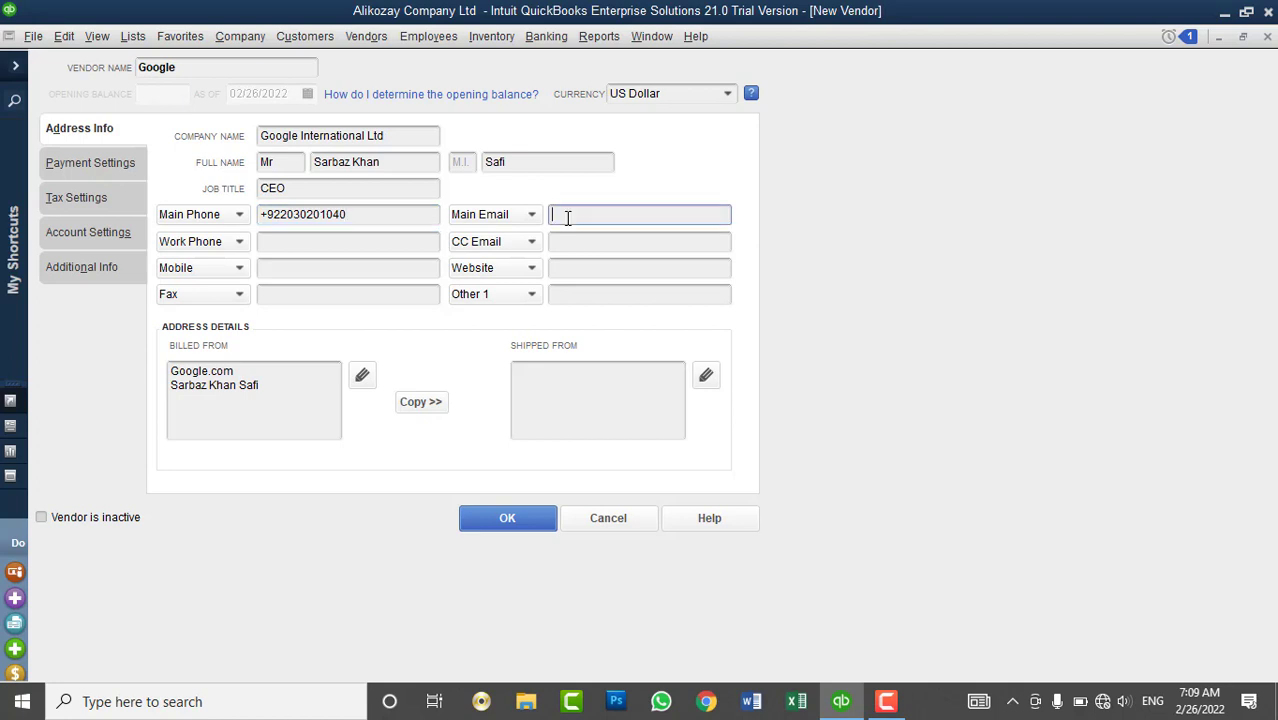
- Copy the main phone into Work Phone and enter the mobile number
click(357, 248)
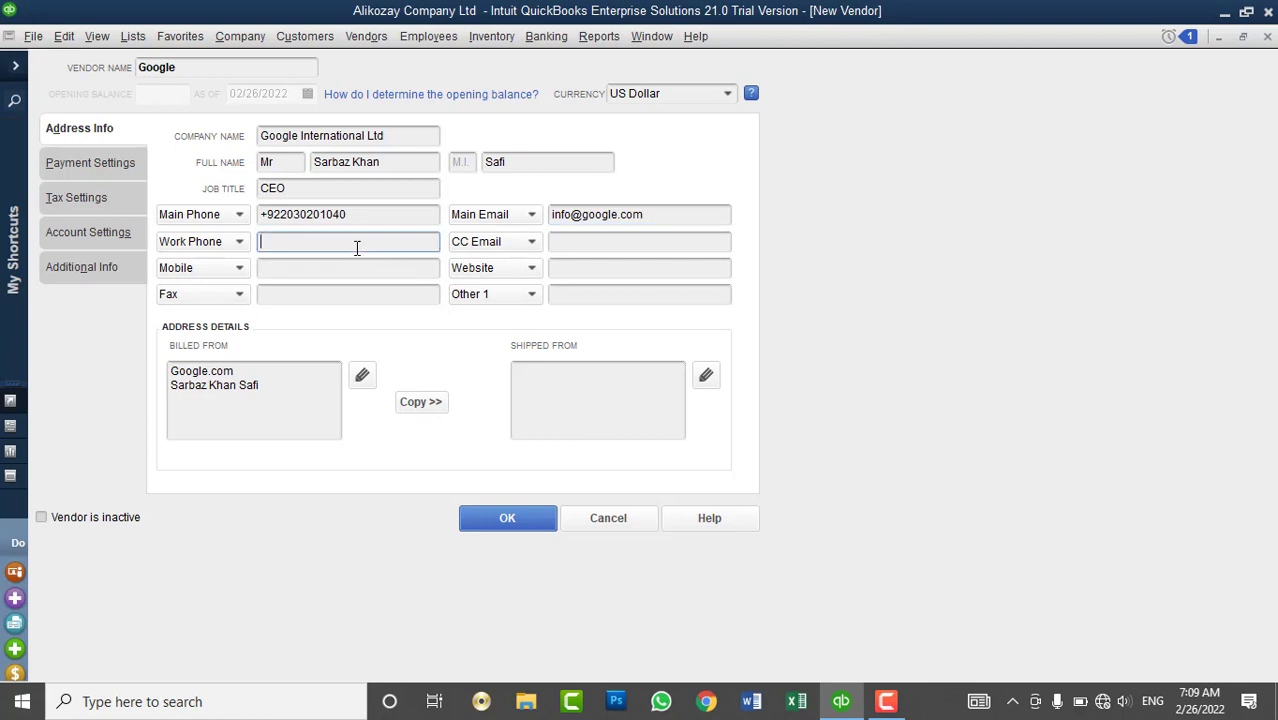
drag(350, 214, 232, 220)
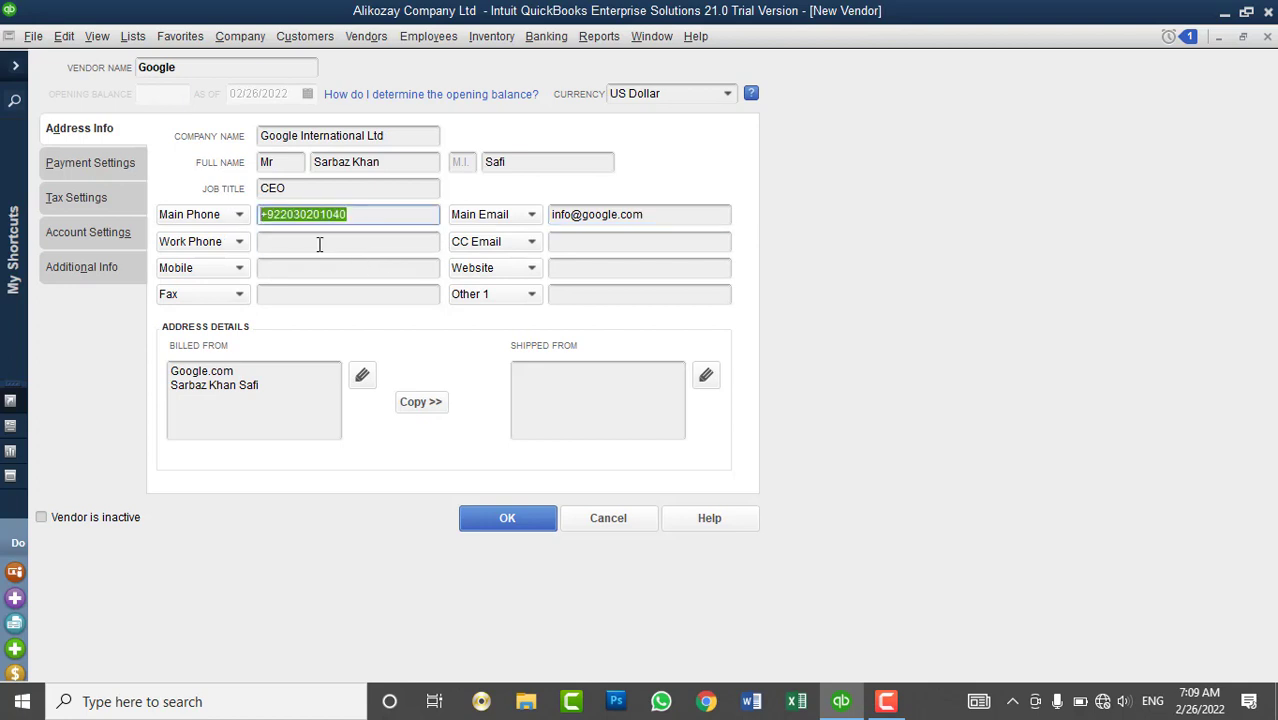
key(ctrl+c)
click(320, 244)
key(ctrl+v)
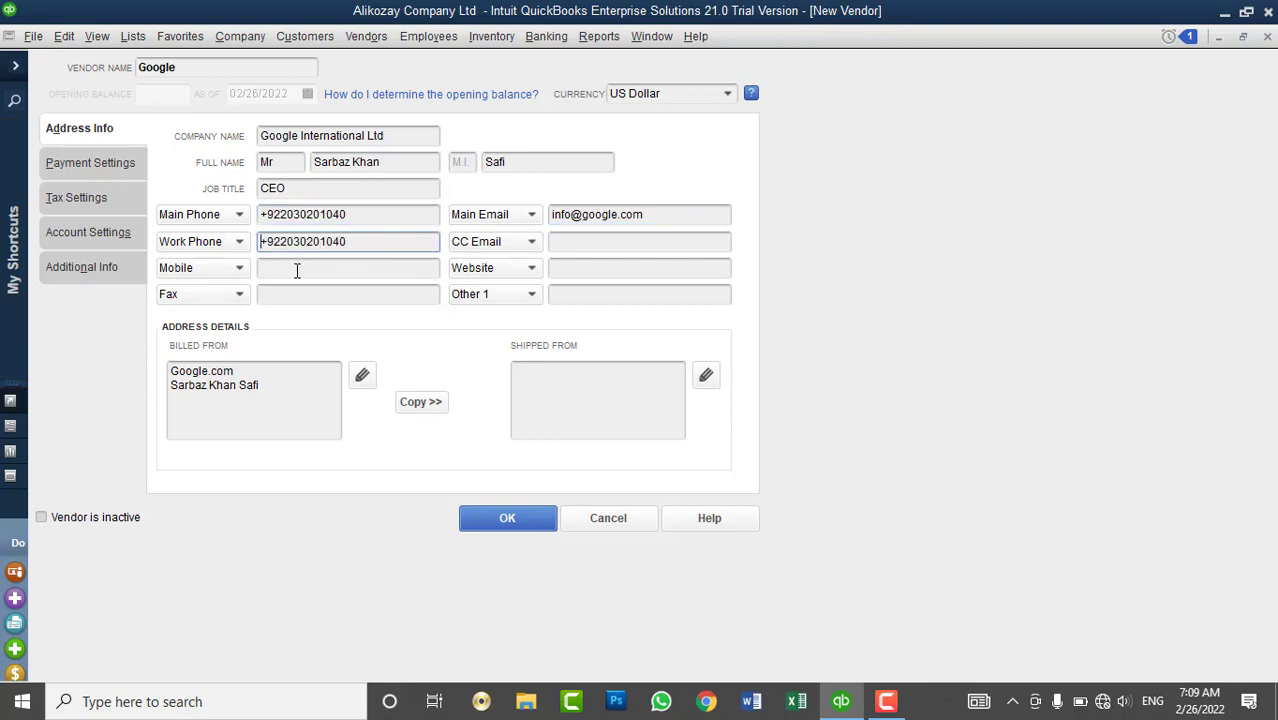
click(298, 268)
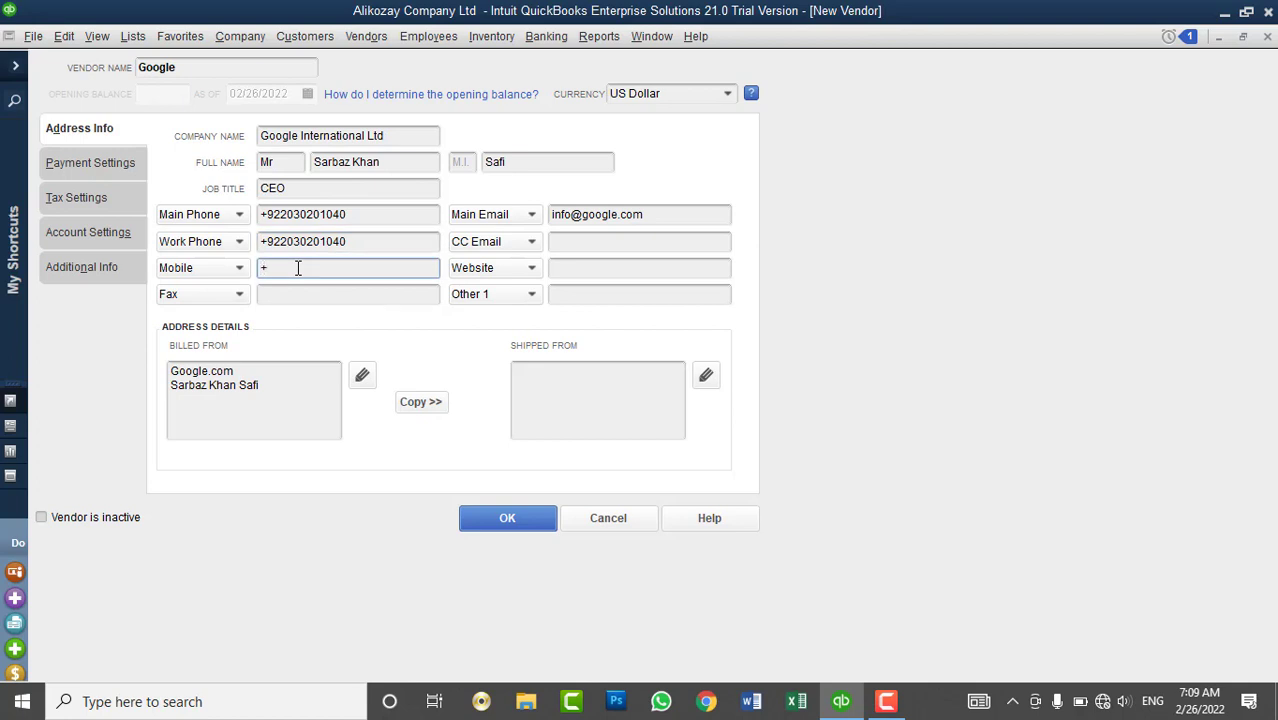
click(595, 244)
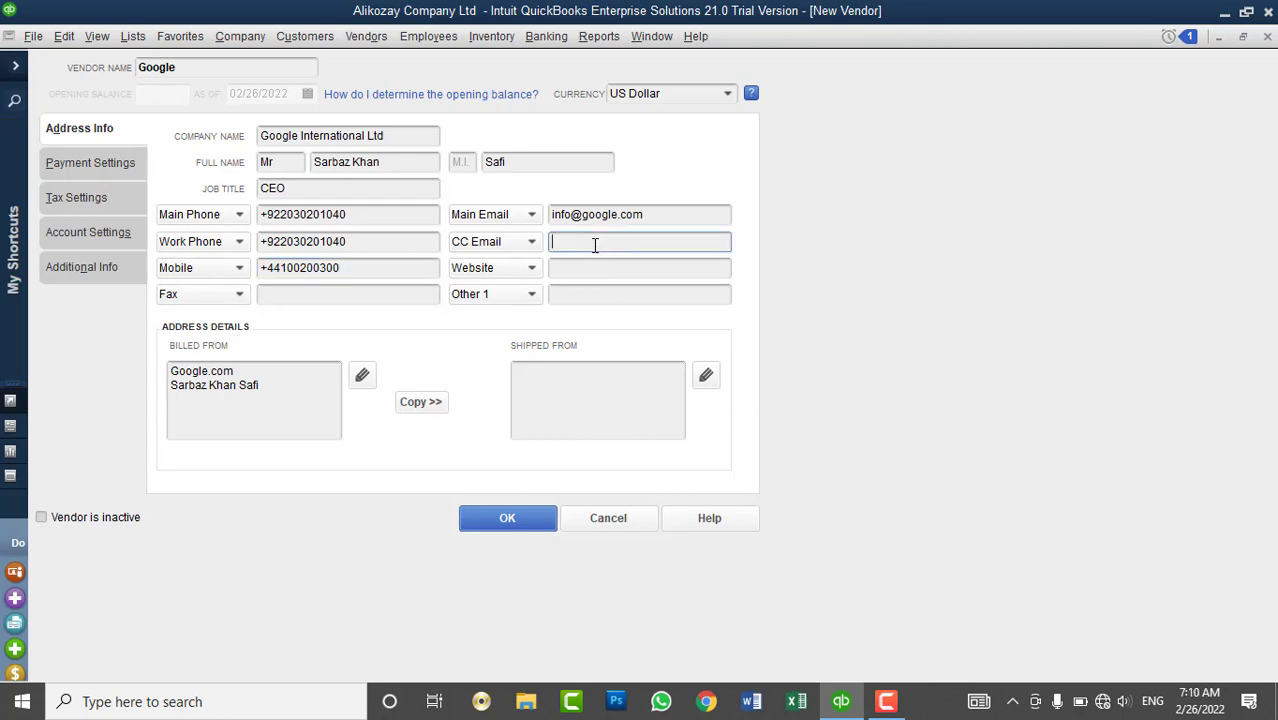
click(328, 293)
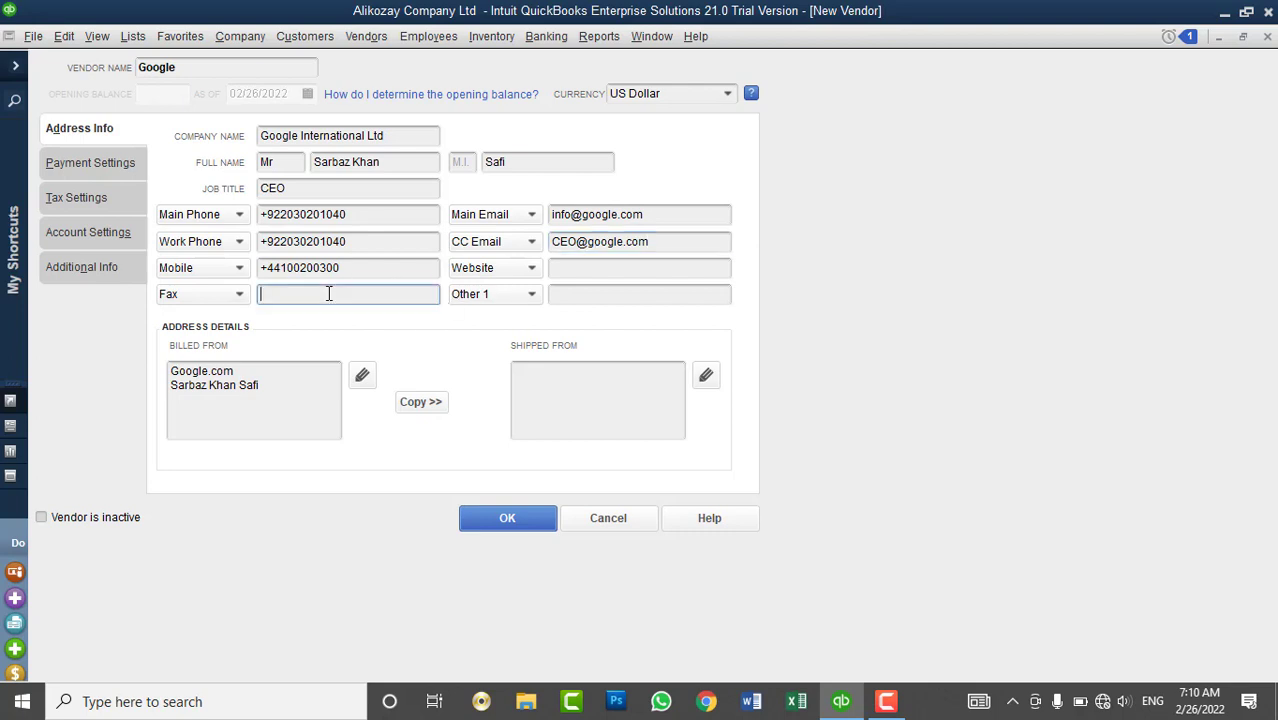
click(578, 270)
text(ww)
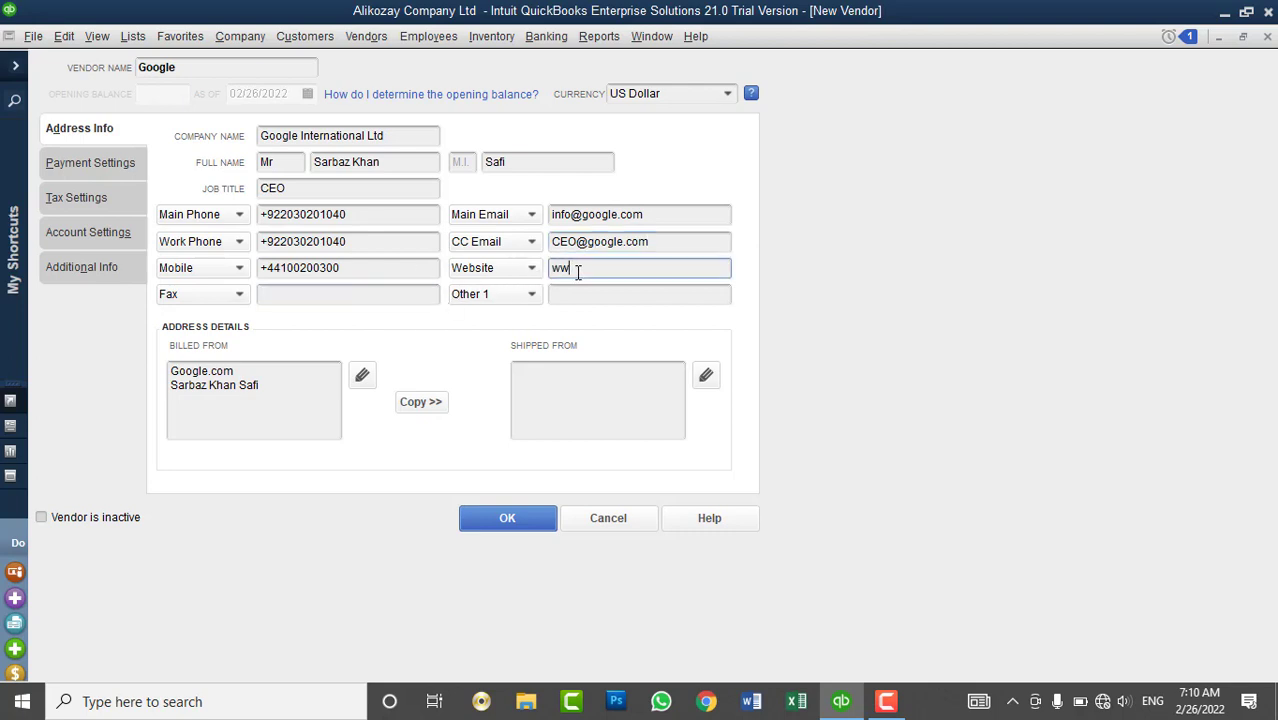
text(w.google.com)
click(527, 298)
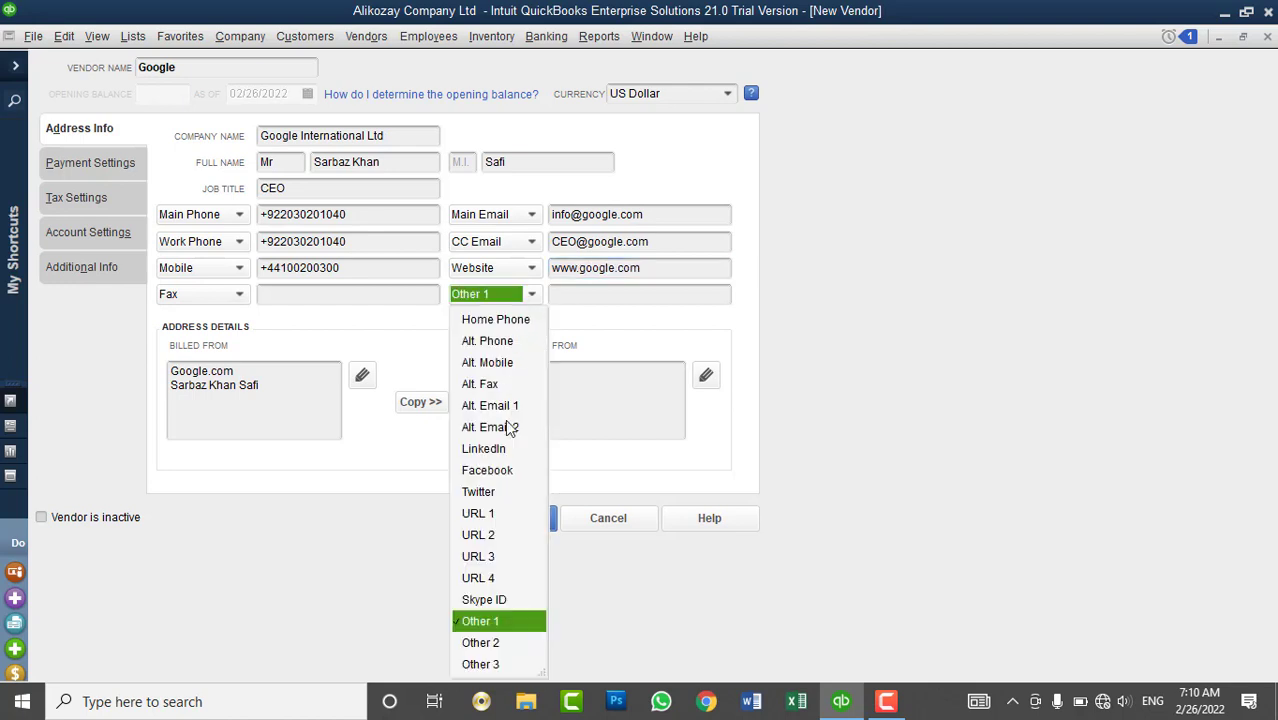
click(484, 600)
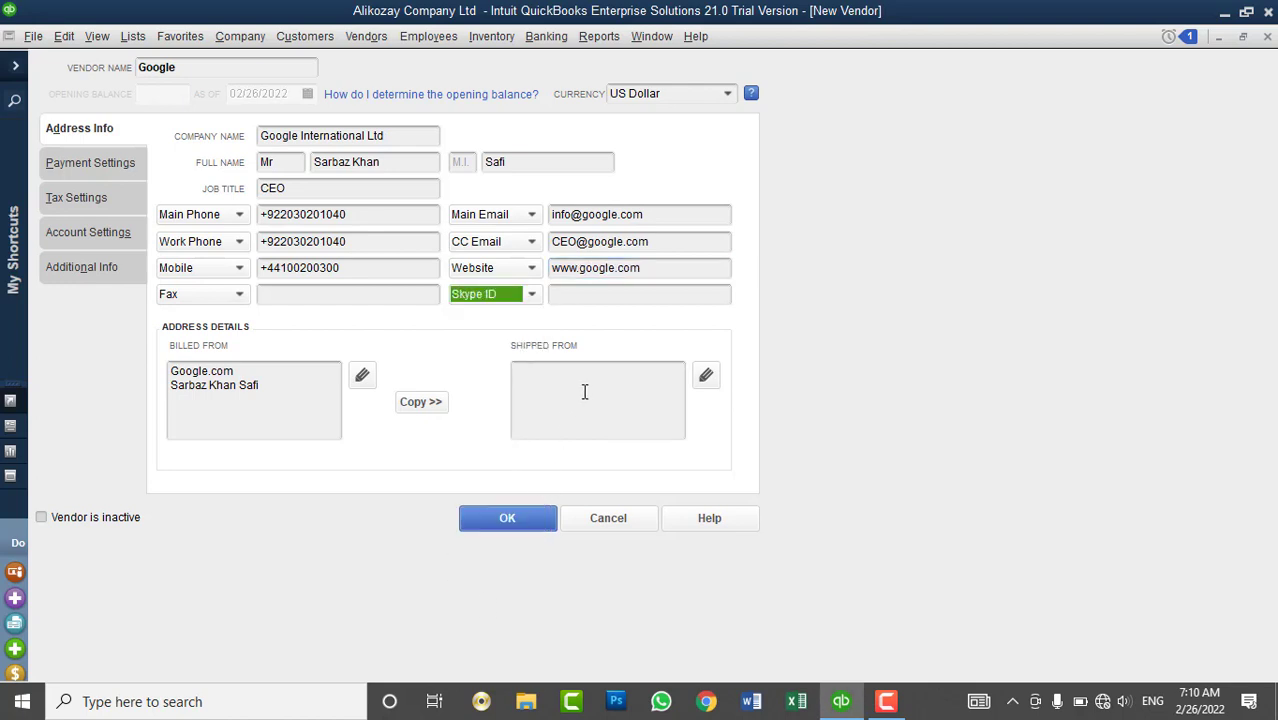
click(605, 297)
text(google)
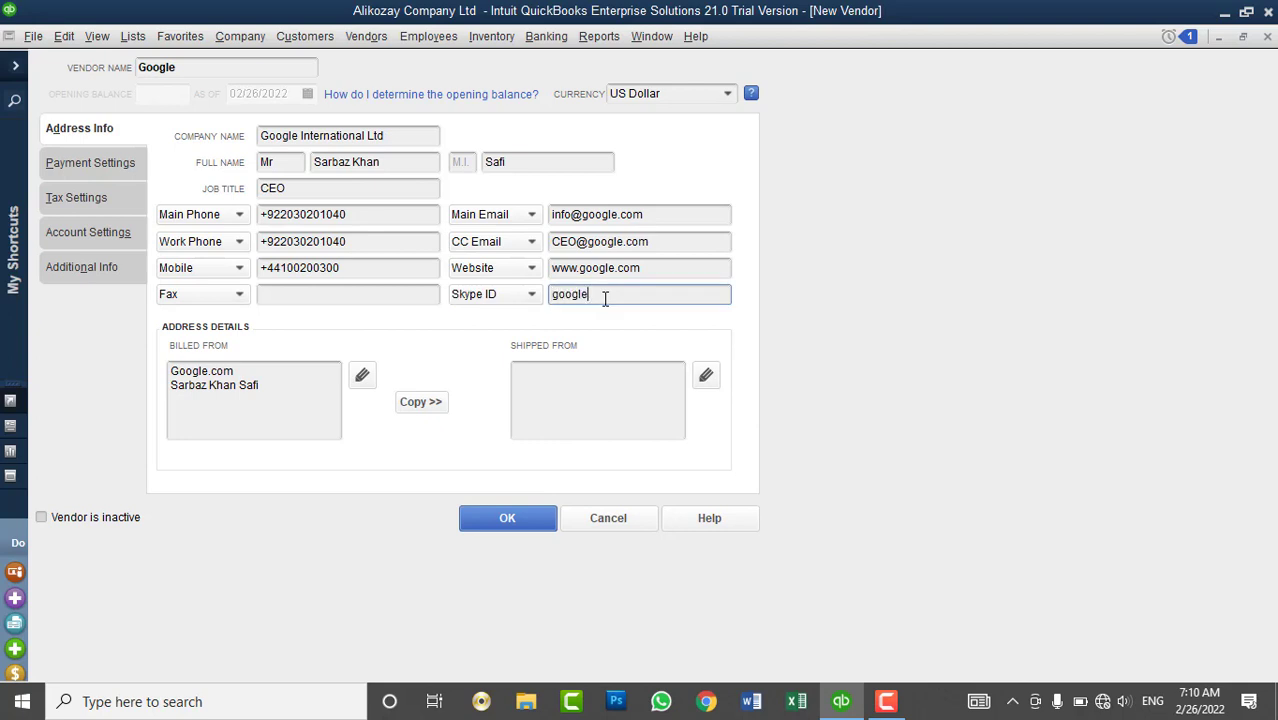
click(269, 409)
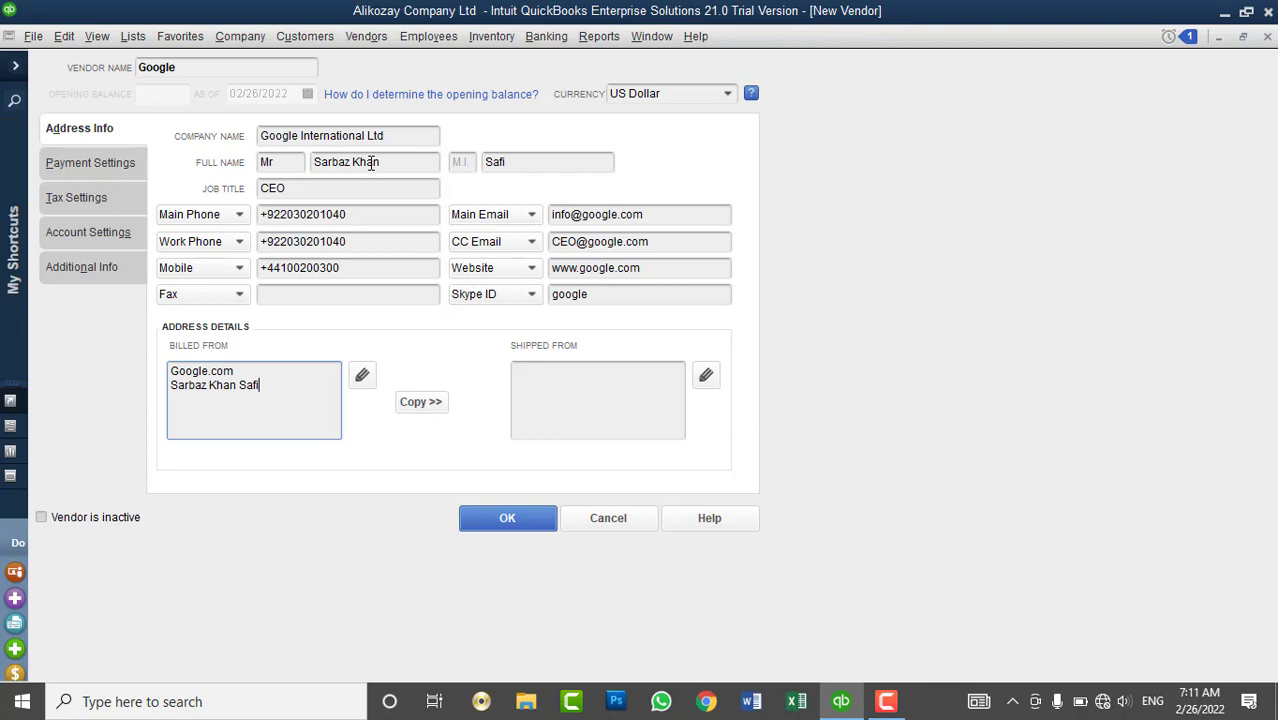
- Add a line with the district, city, country and postal code to the billing address and confirm it
drag(260, 386, 146, 386)
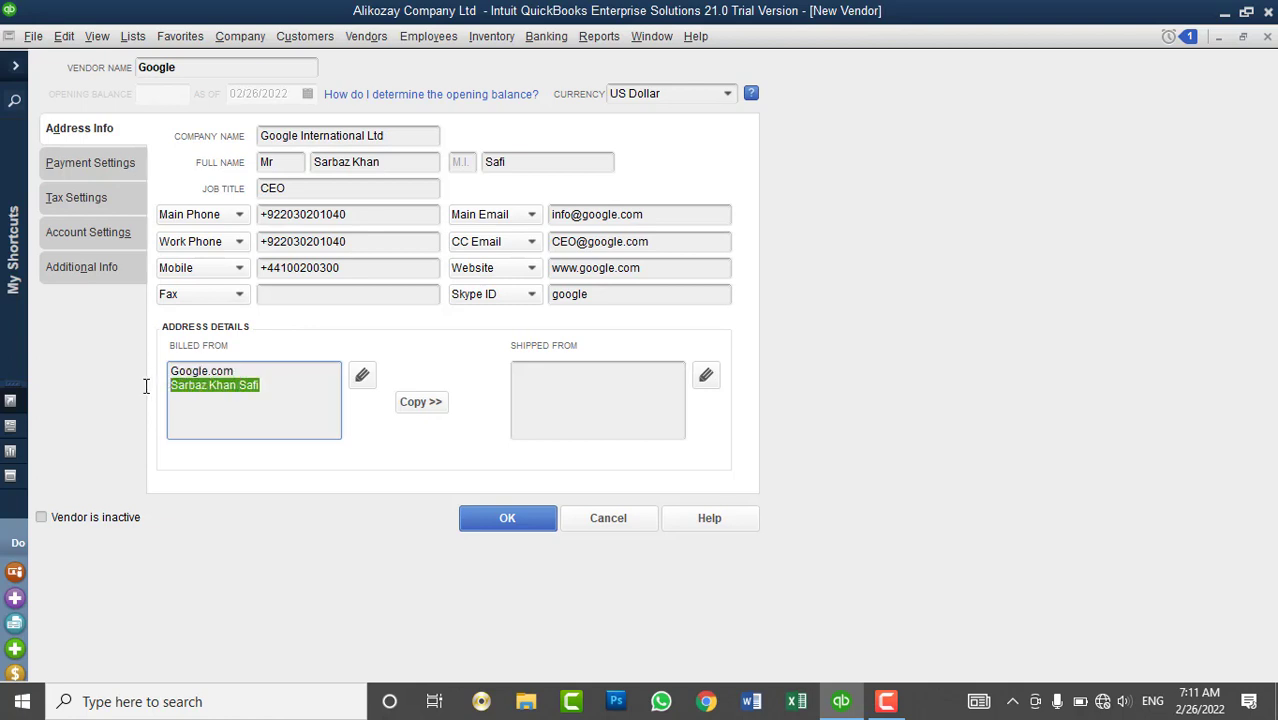
click(602, 401)
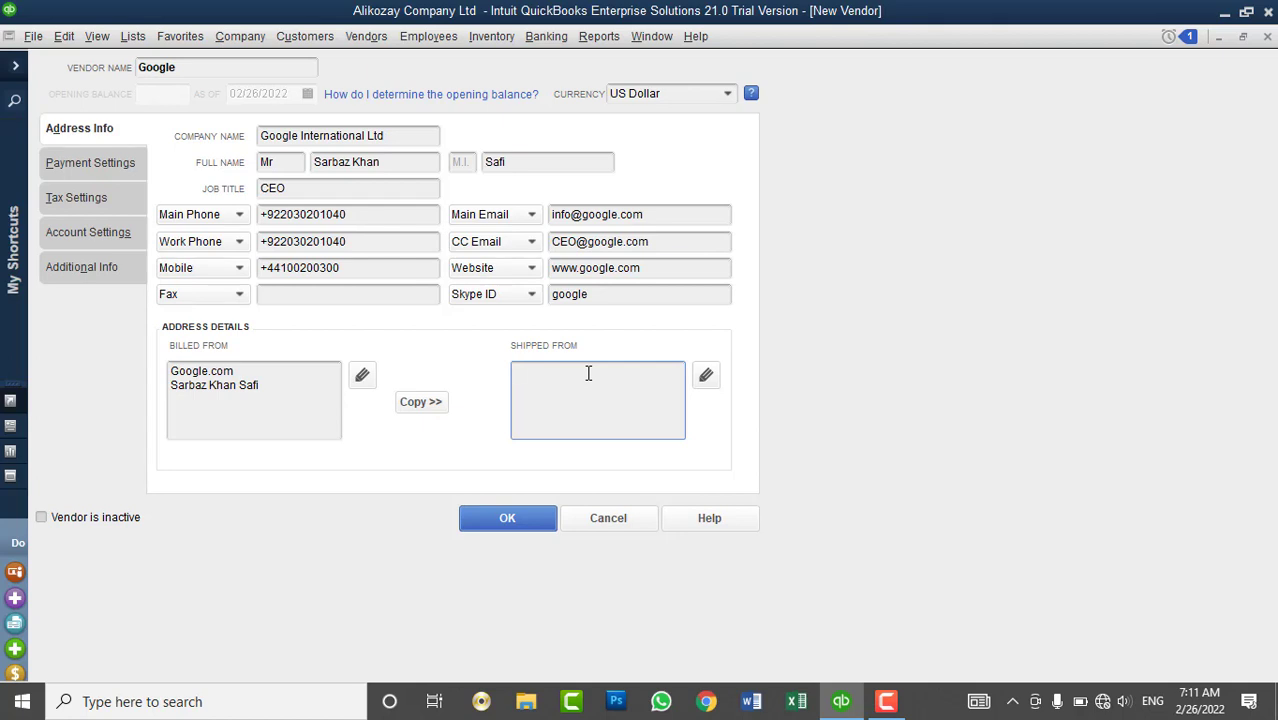
triple_click(266, 383)
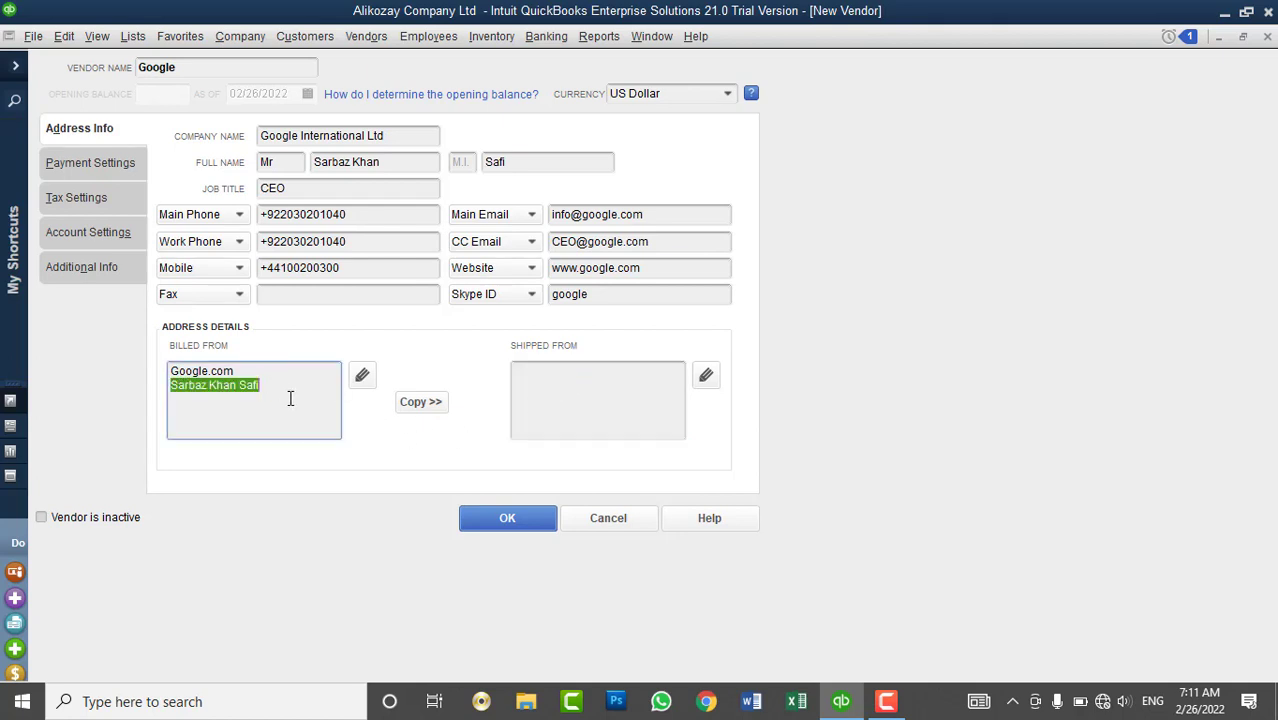
click(283, 392)
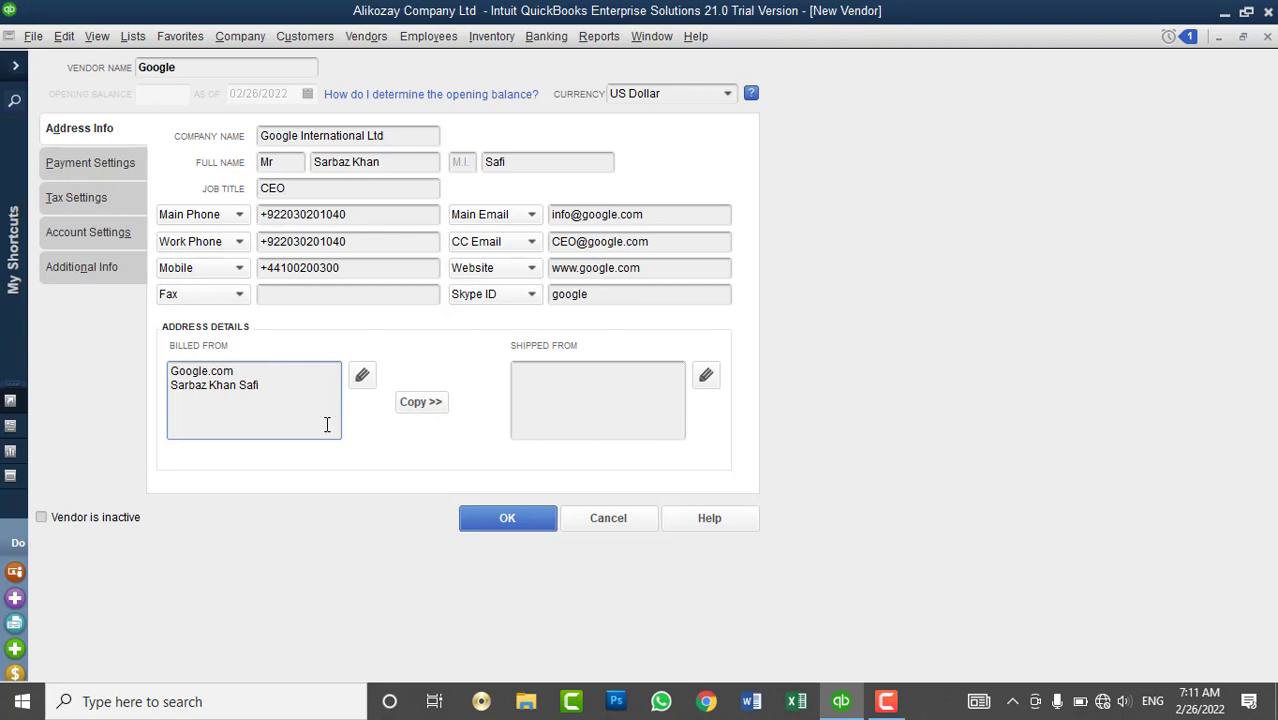
key(Return)
text(District#, Kabul, Afghanist)
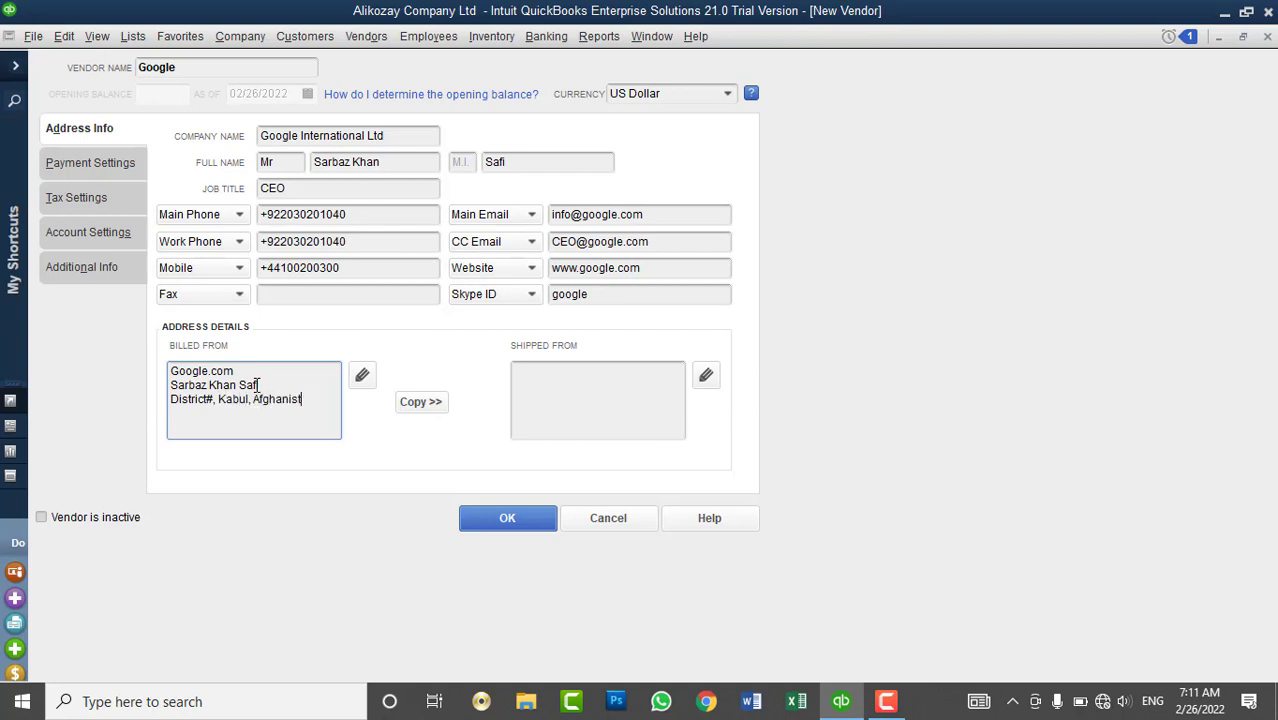
text(an 1006)
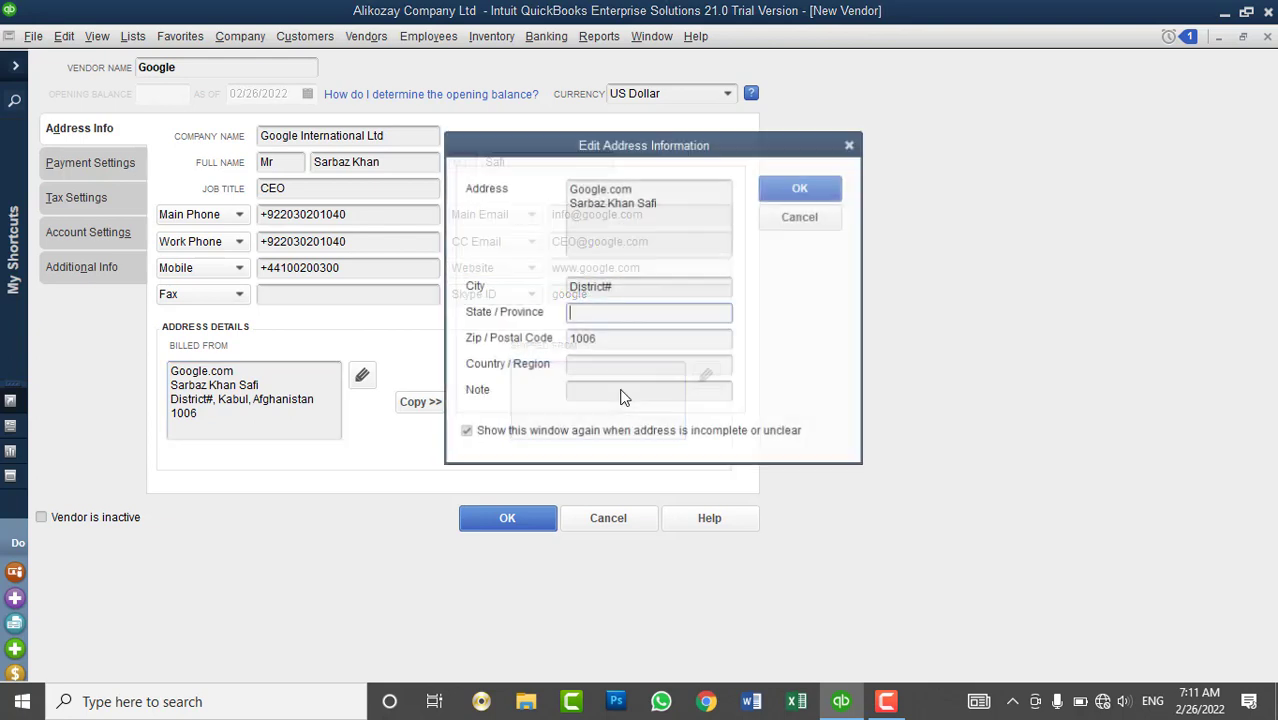
click(622, 388)
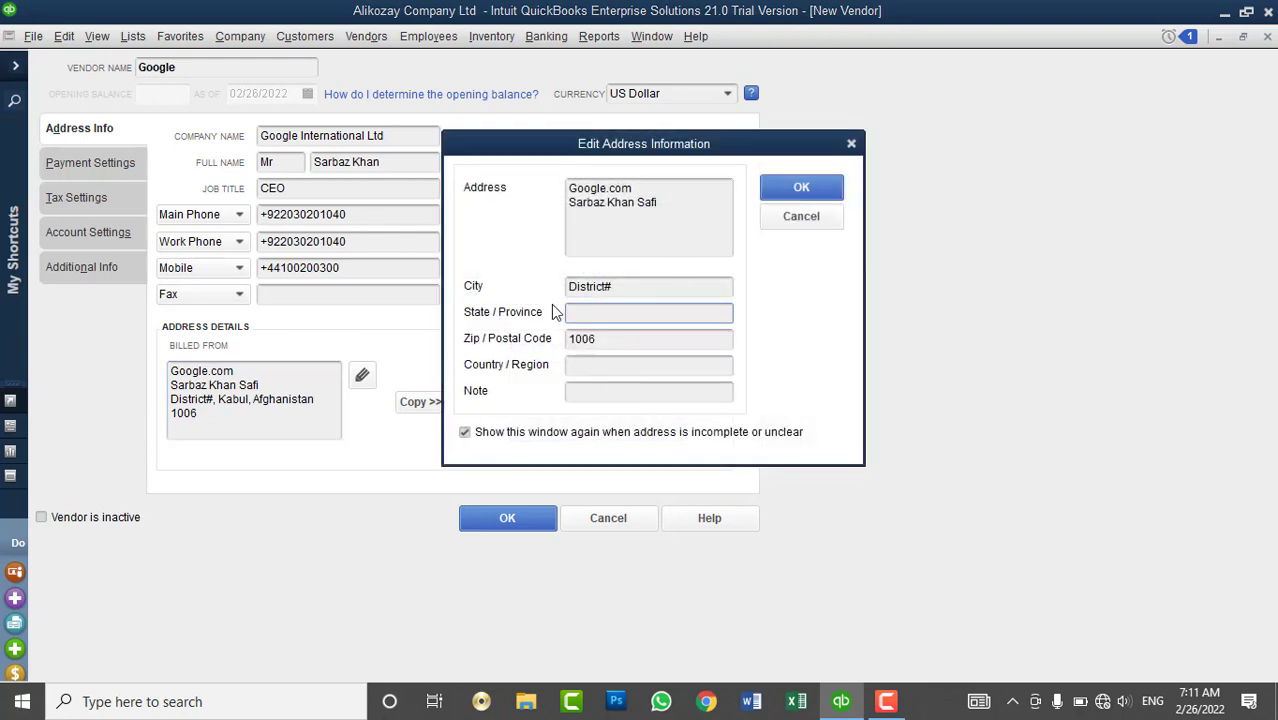
click(776, 189)
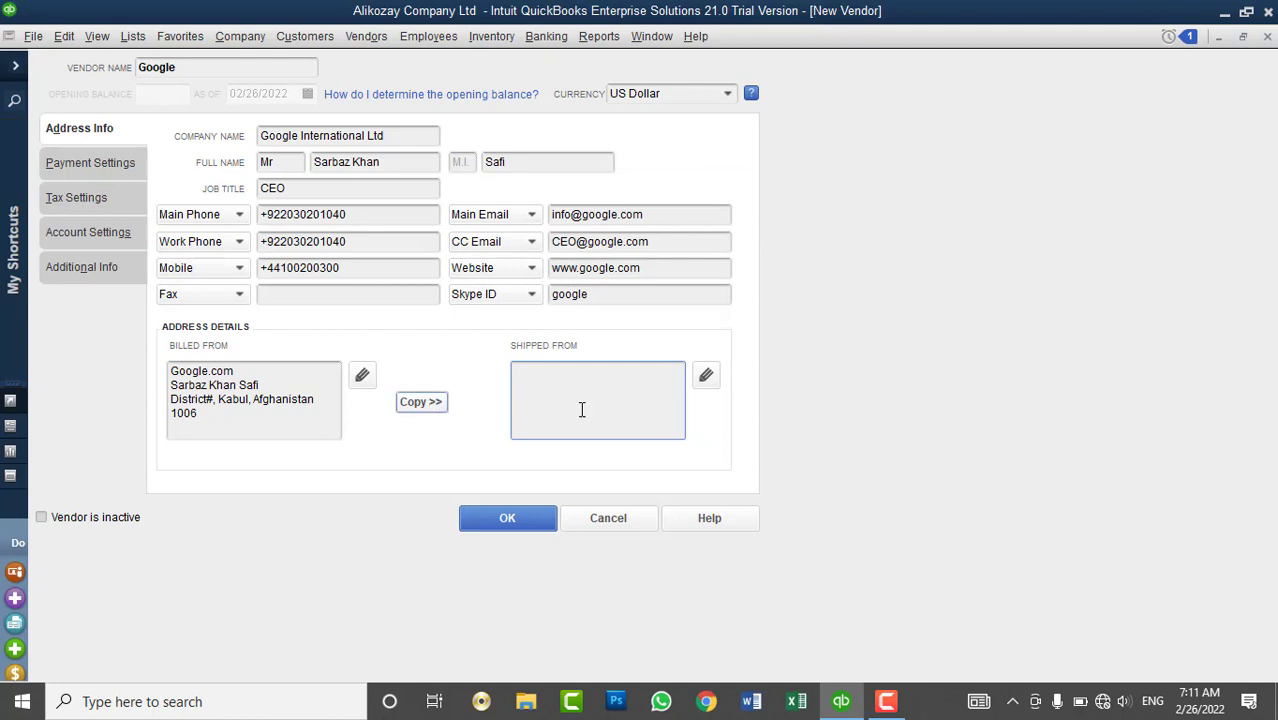
- Copy the billing address into the shipping address
click(420, 402)
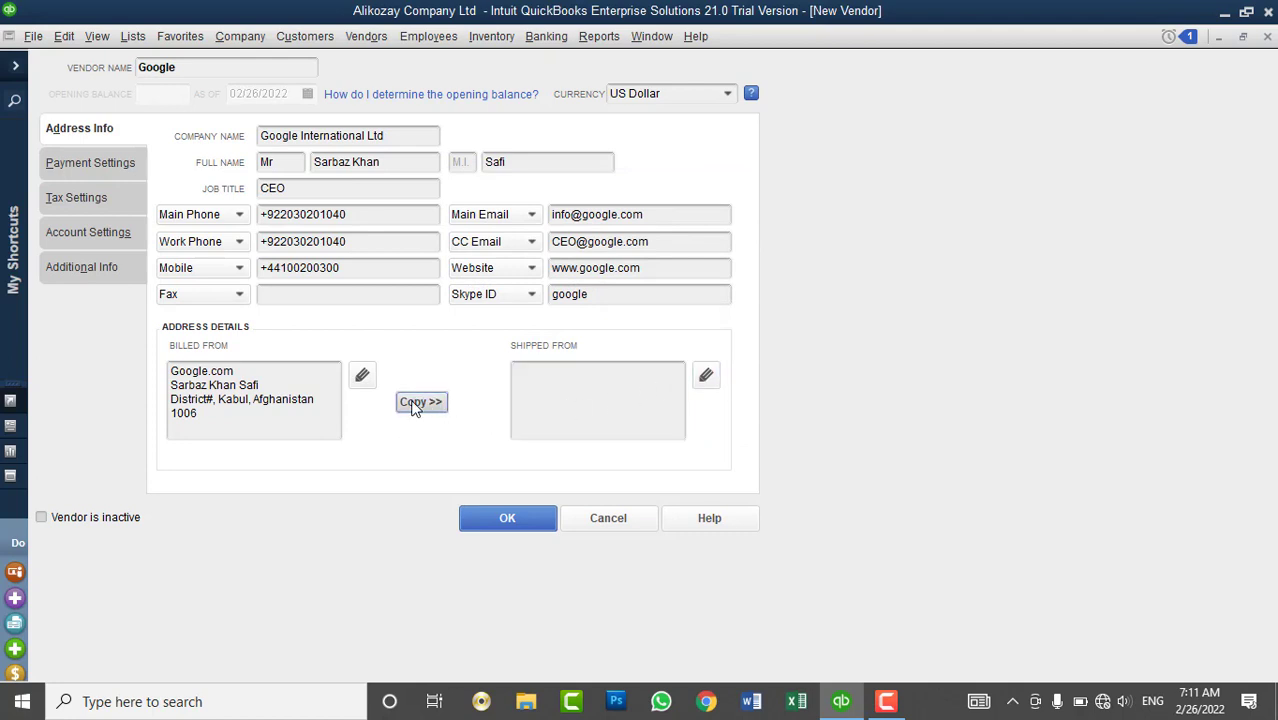
click(802, 157)
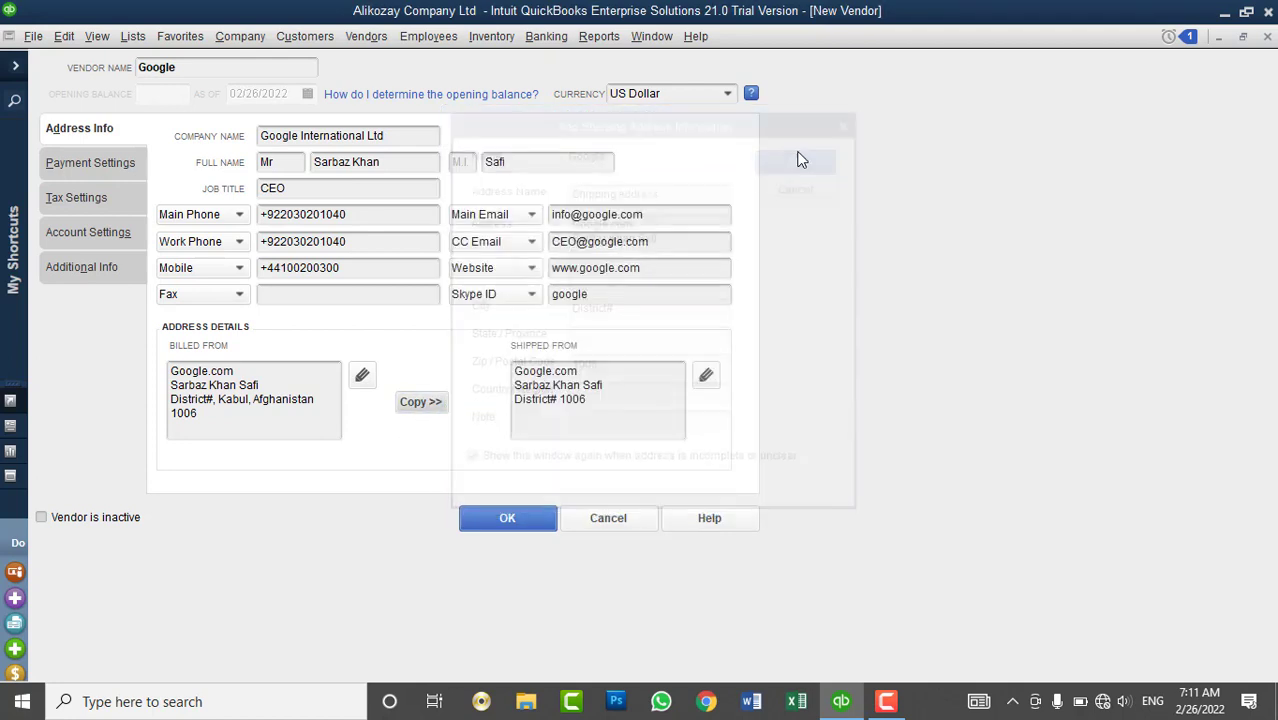
click(605, 410)
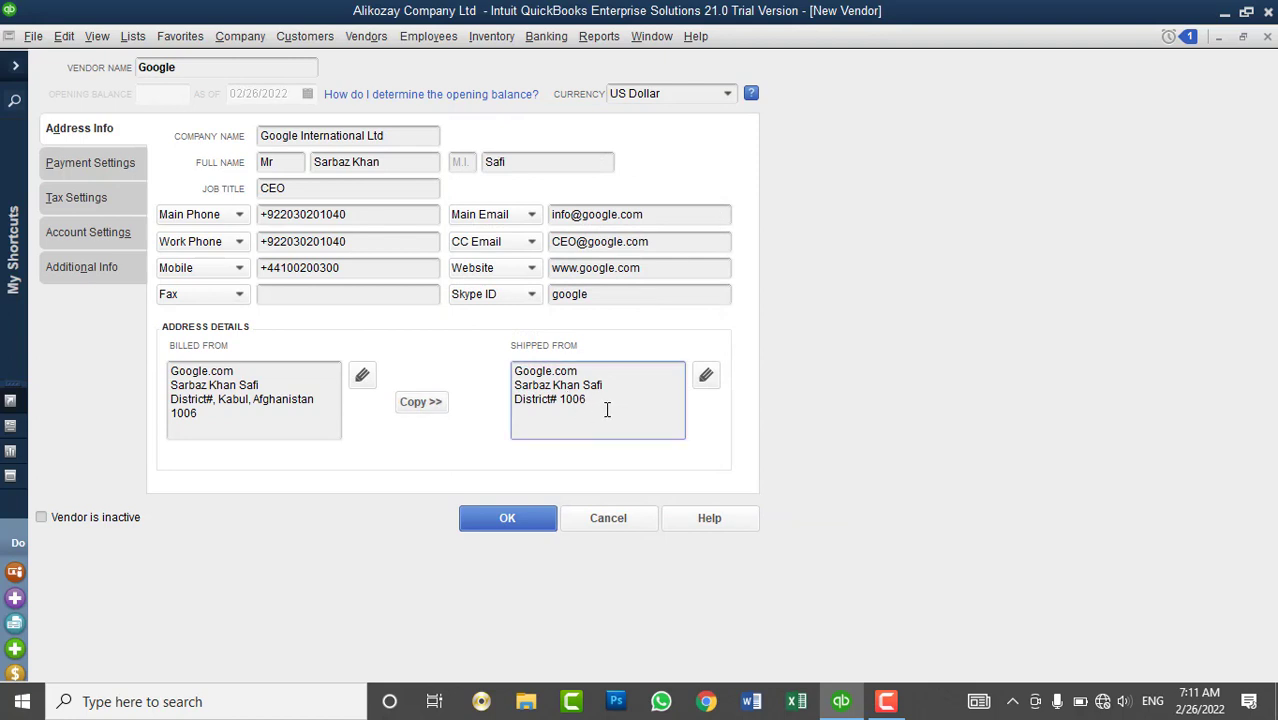
- Add Afghanistan as the shipping address's country and save the edited address
click(705, 375)
click(628, 262)
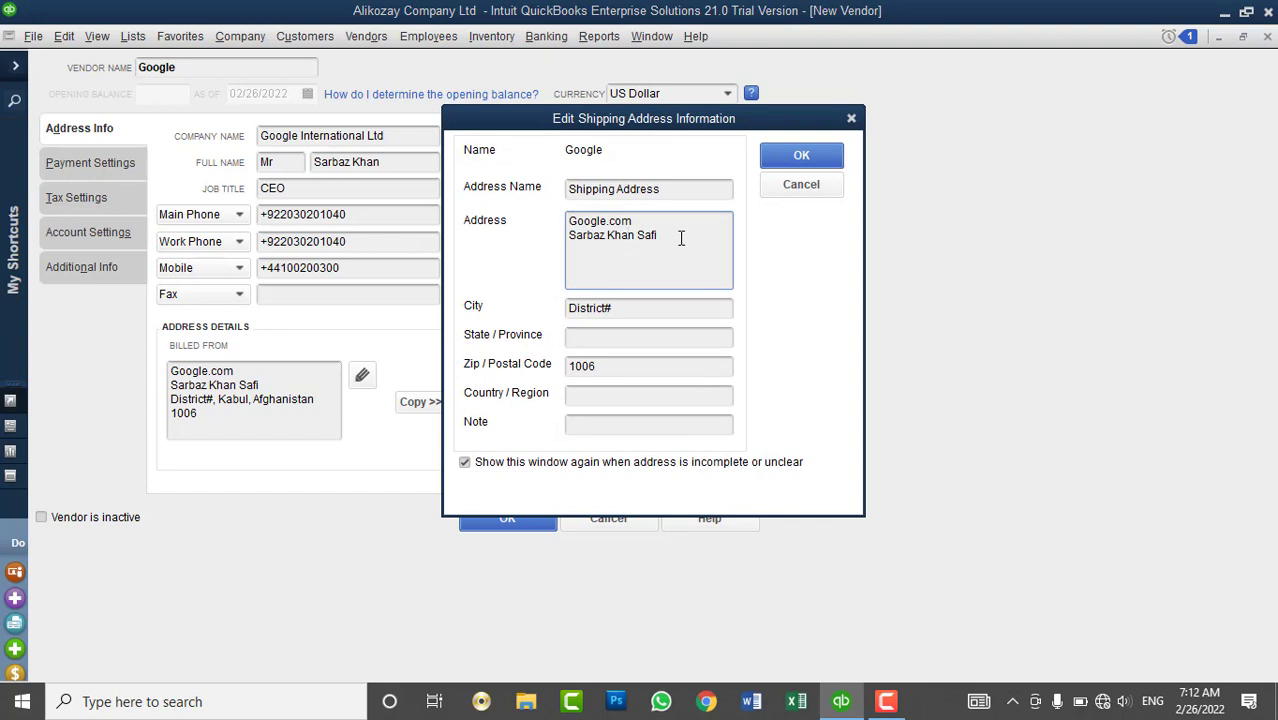
drag(680, 238, 573, 220)
click(612, 340)
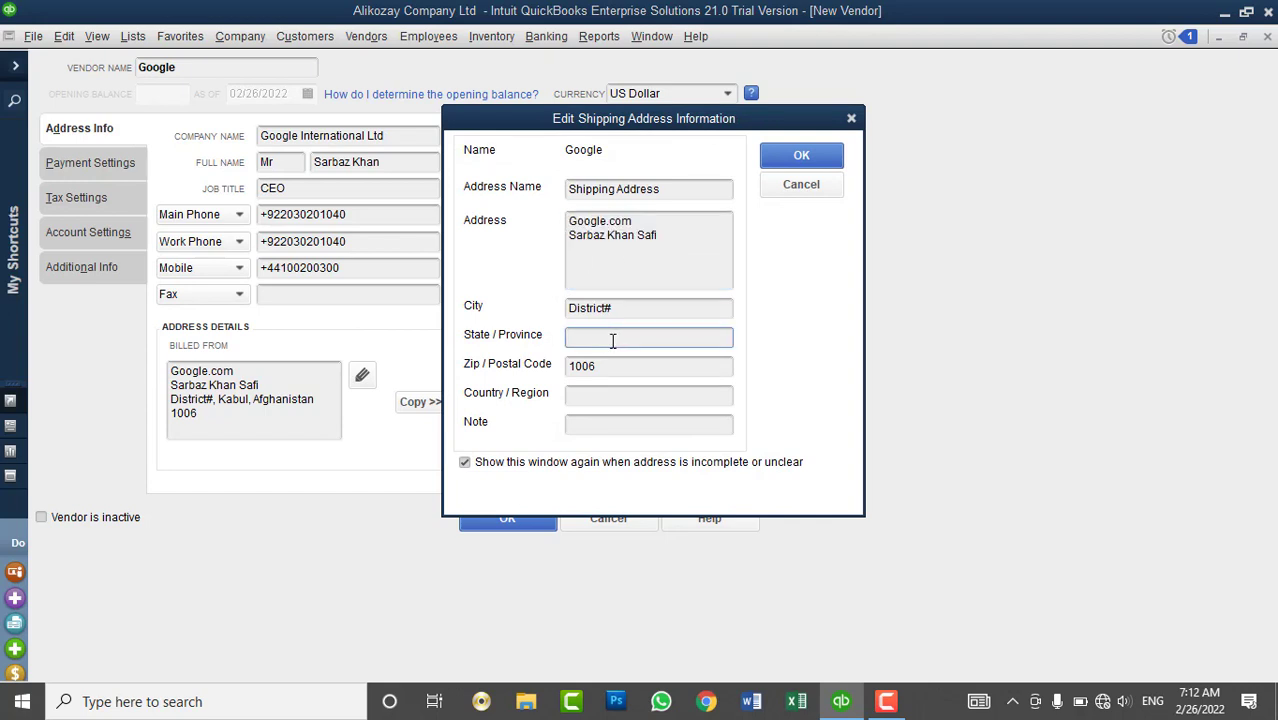
click(606, 394)
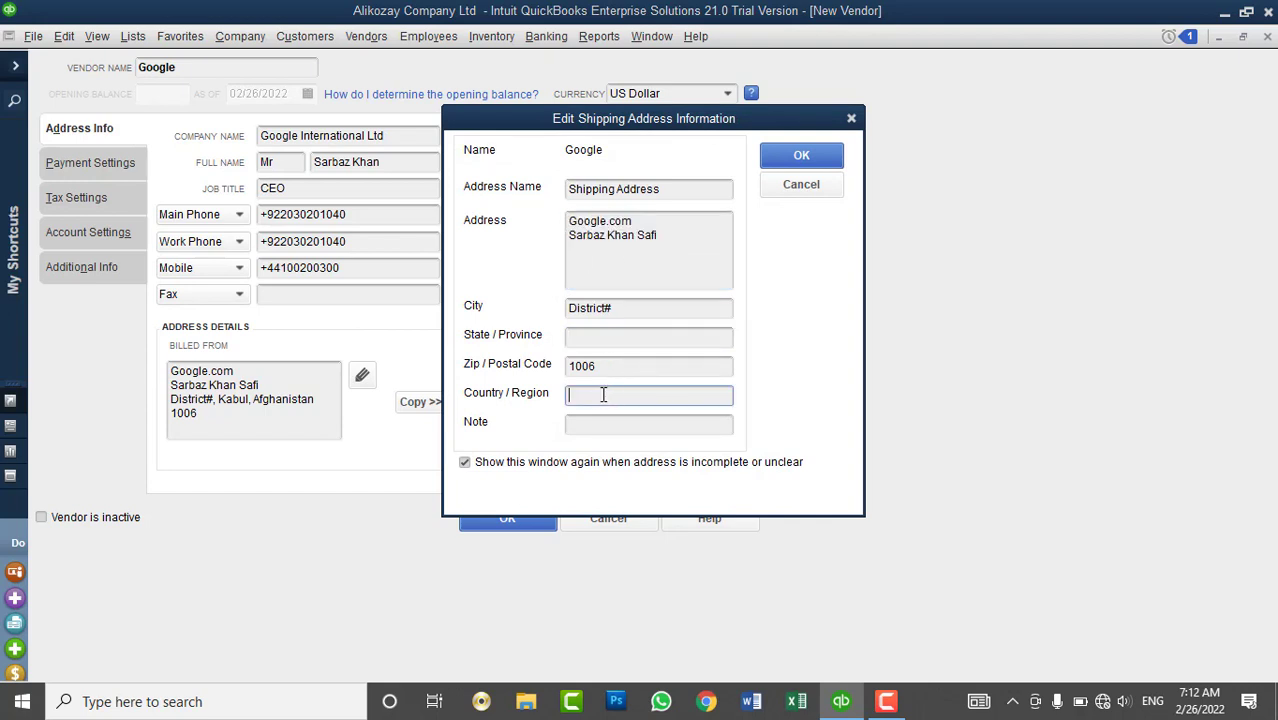
text(Afghanistan)
click(800, 154)
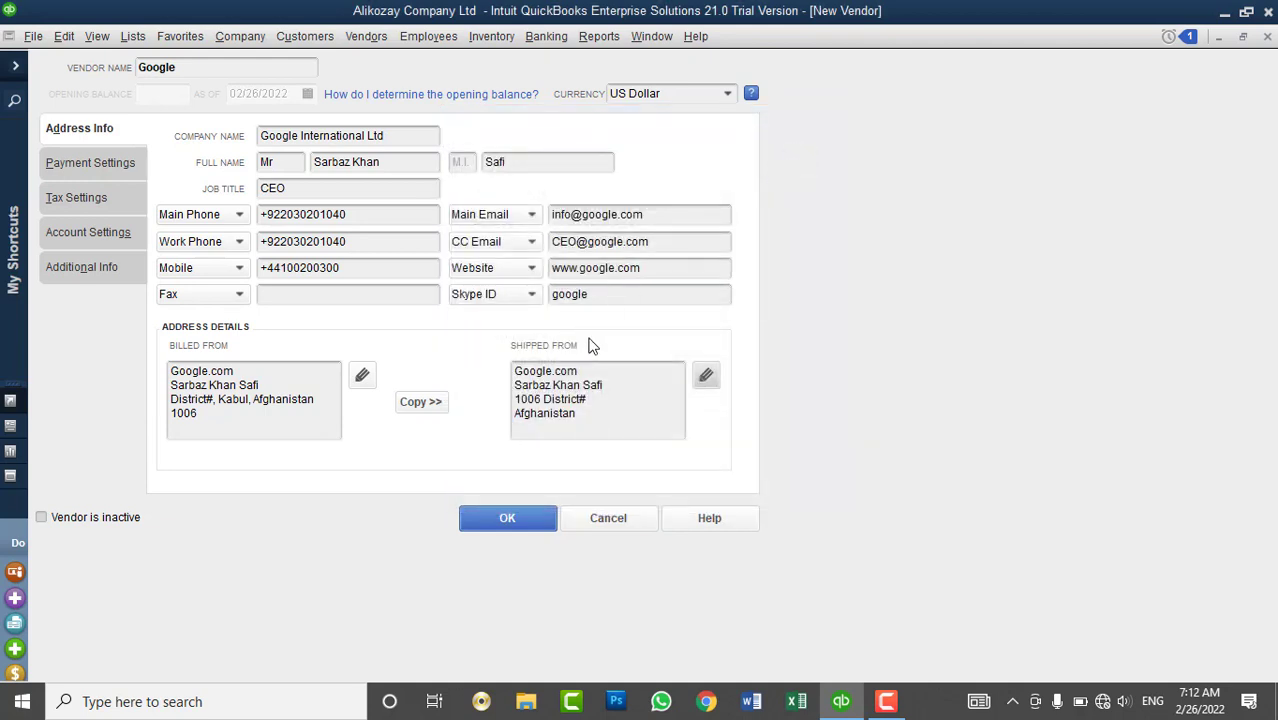
click(689, 241)
click(670, 266)
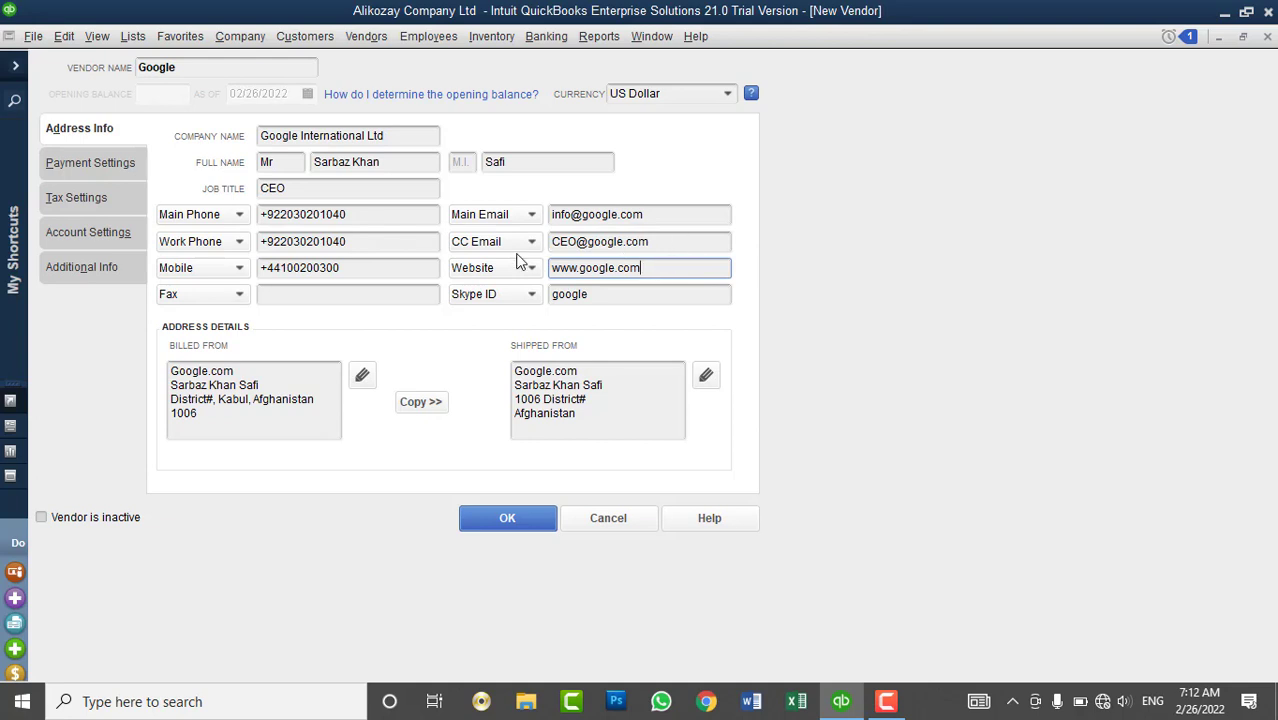
click(383, 190)
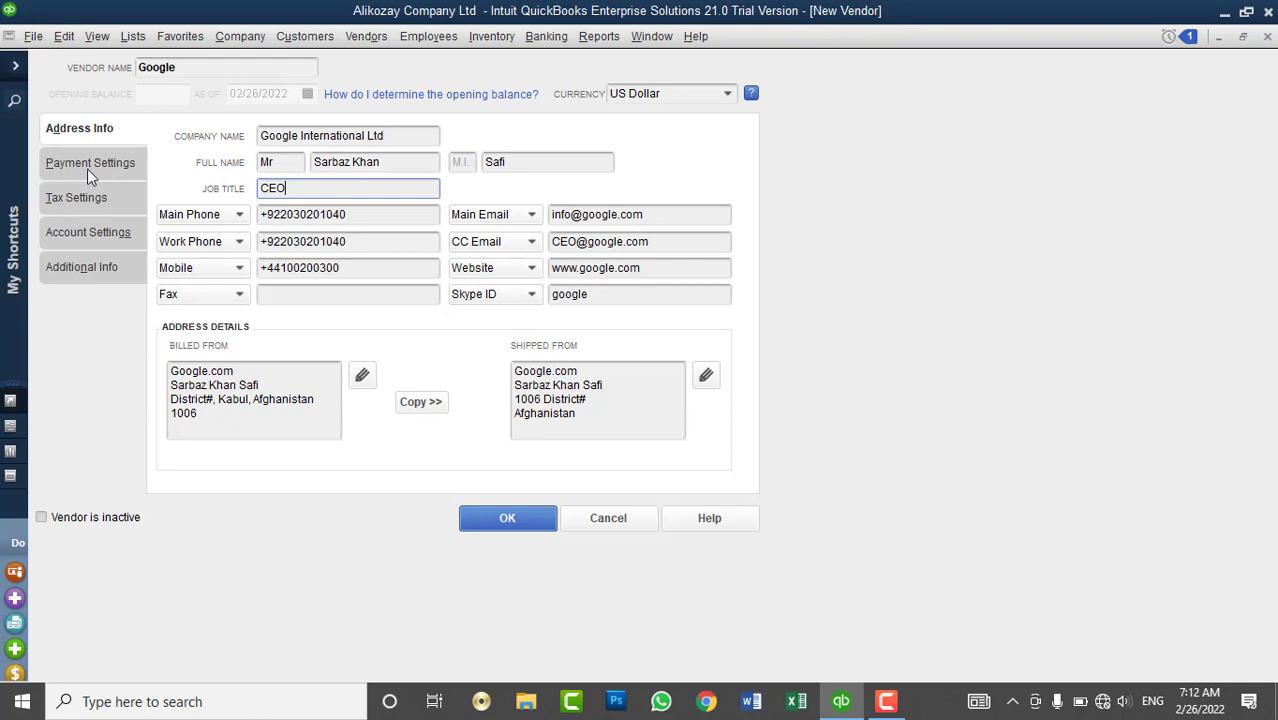
- Enter the vendor's account number and a 1000 credit limit on Payment Settings
click(87, 169)
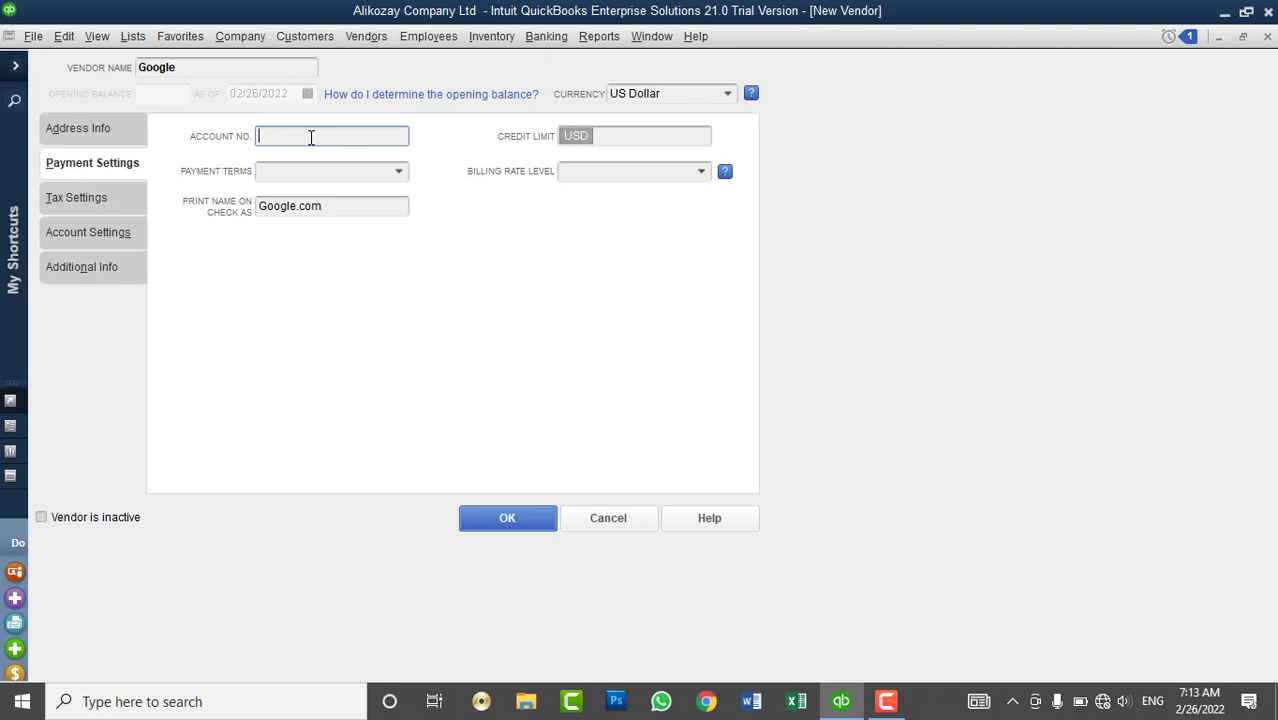
text(100200300)
click(613, 138)
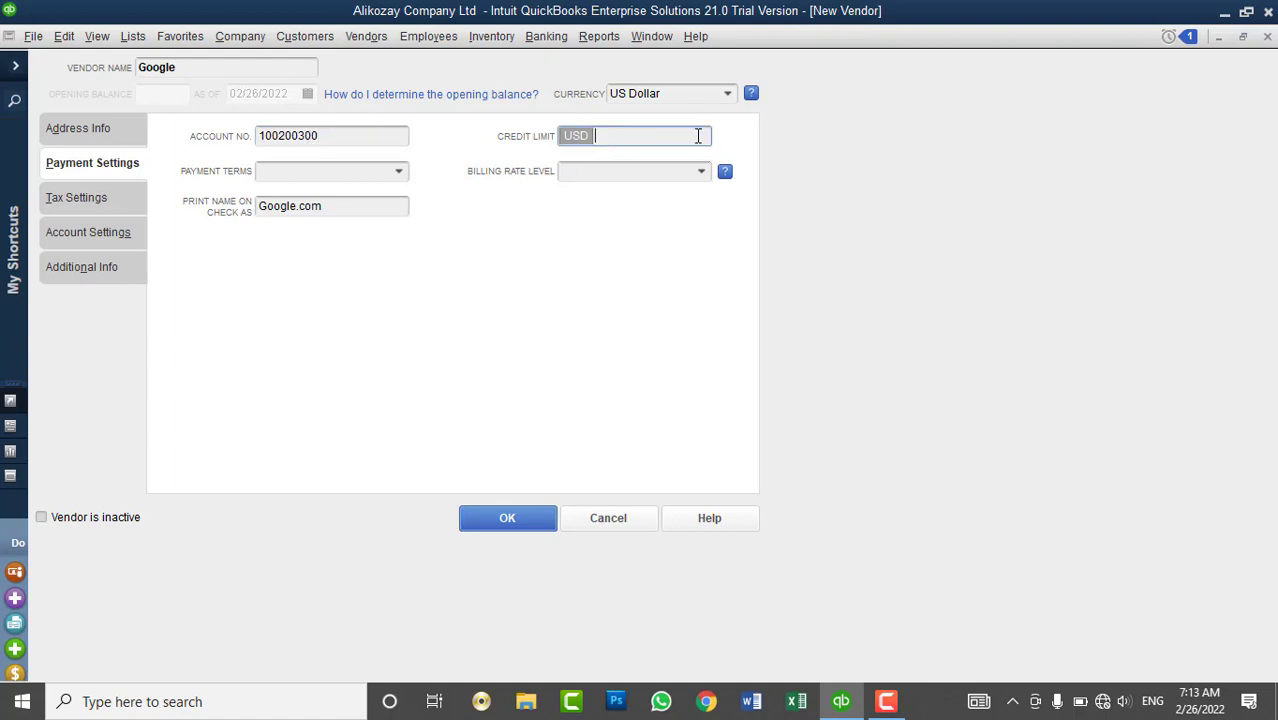
text(10000)
key(BackSpace)
key(BackSpace)
key(BackSpace)
key(BackSpace)
key(BackSpace)
text(1000)
key(Tab)
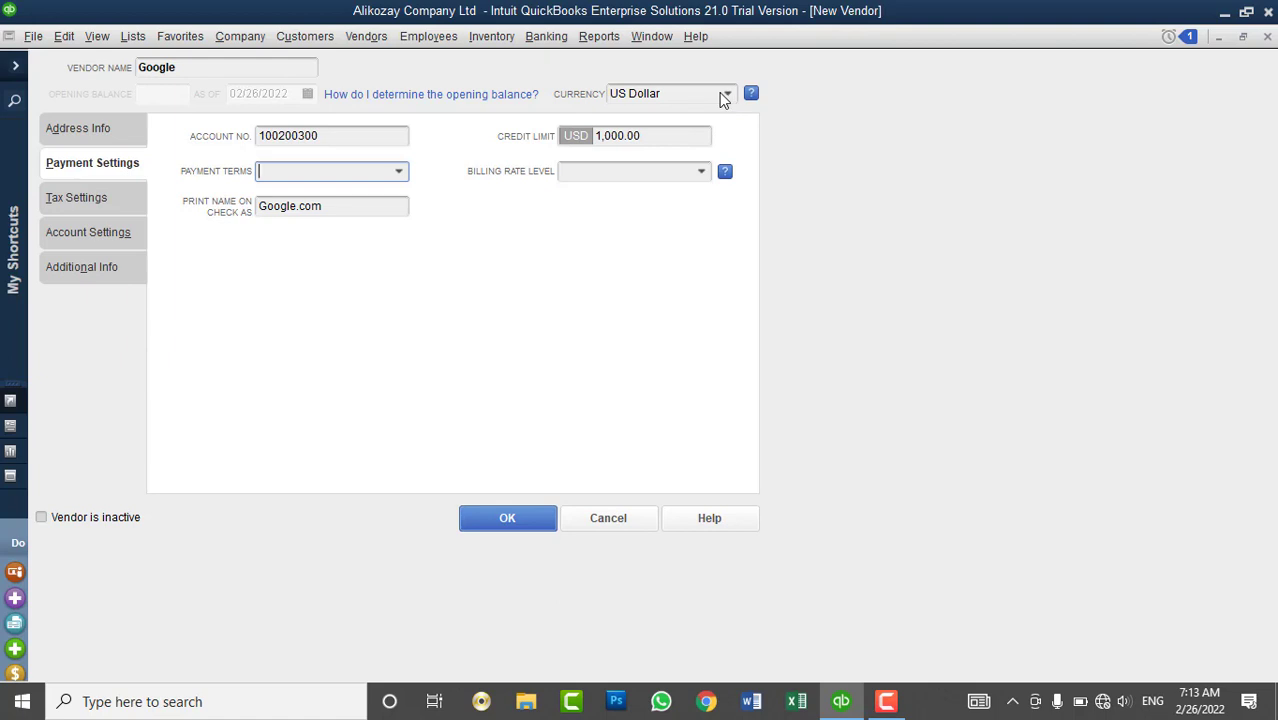
- Choose Net 30 from the Payment Terms list for the Google vendor
click(399, 174)
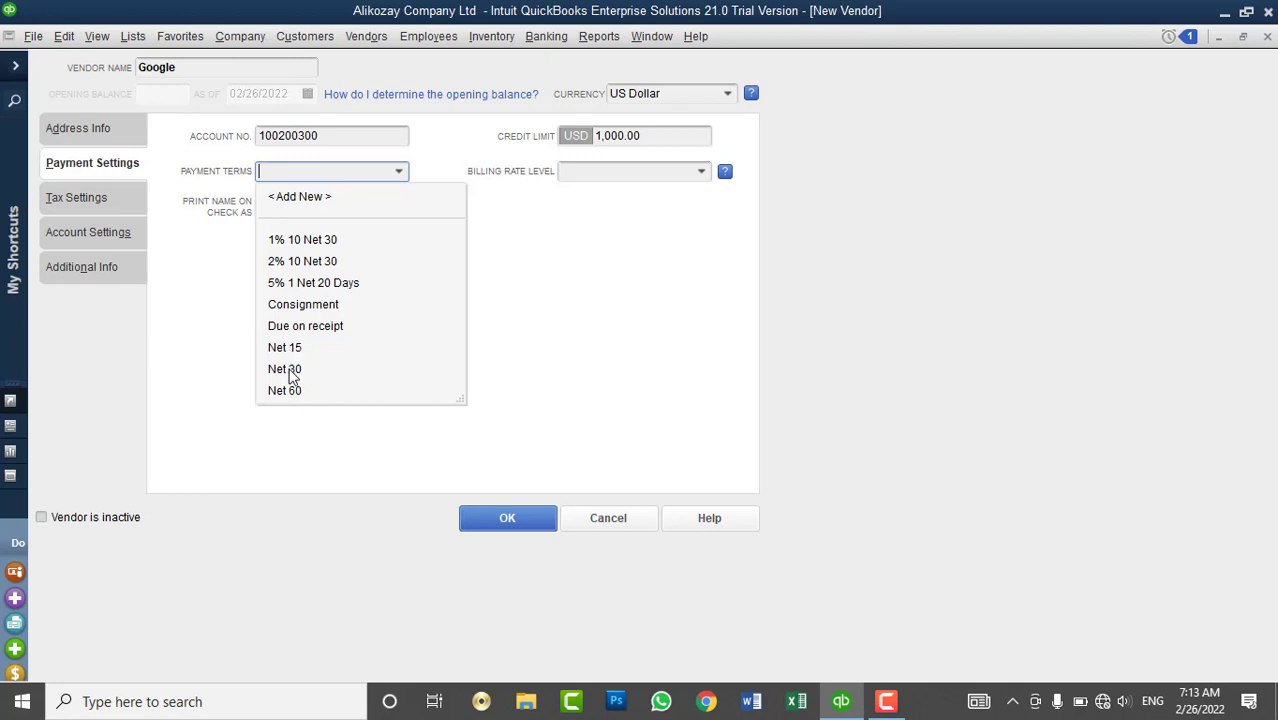
click(291, 369)
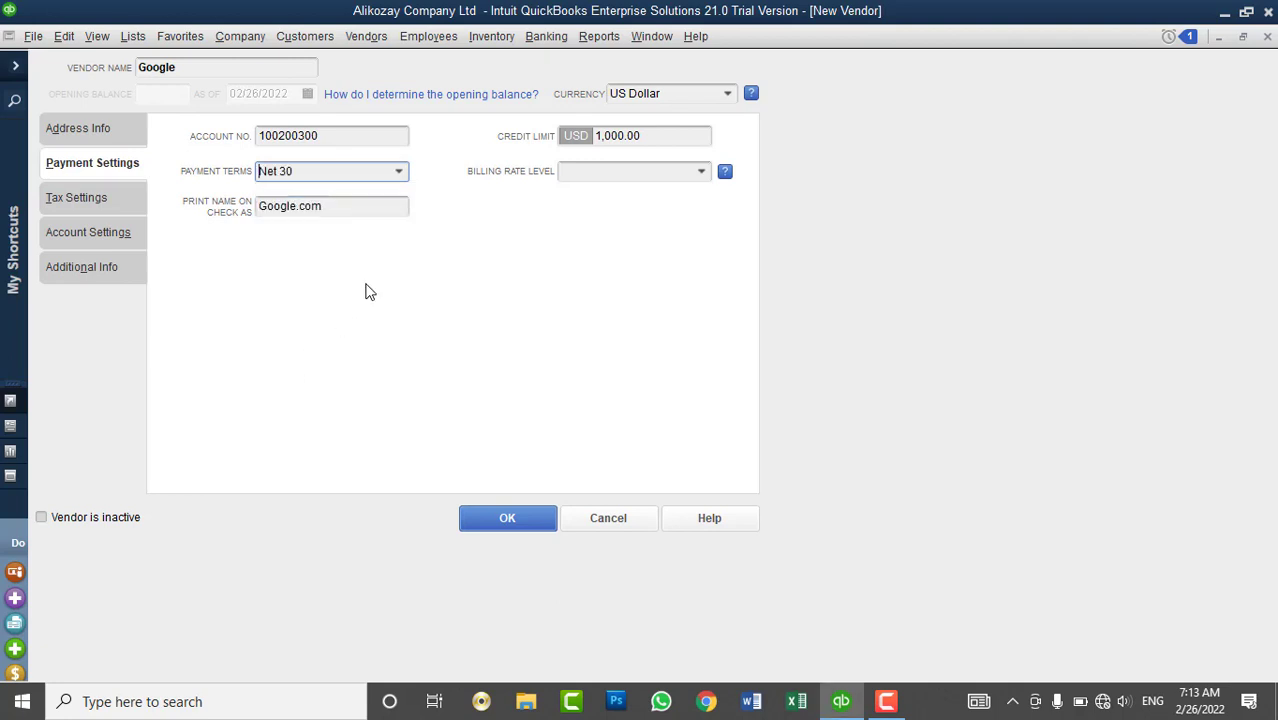
click(399, 172)
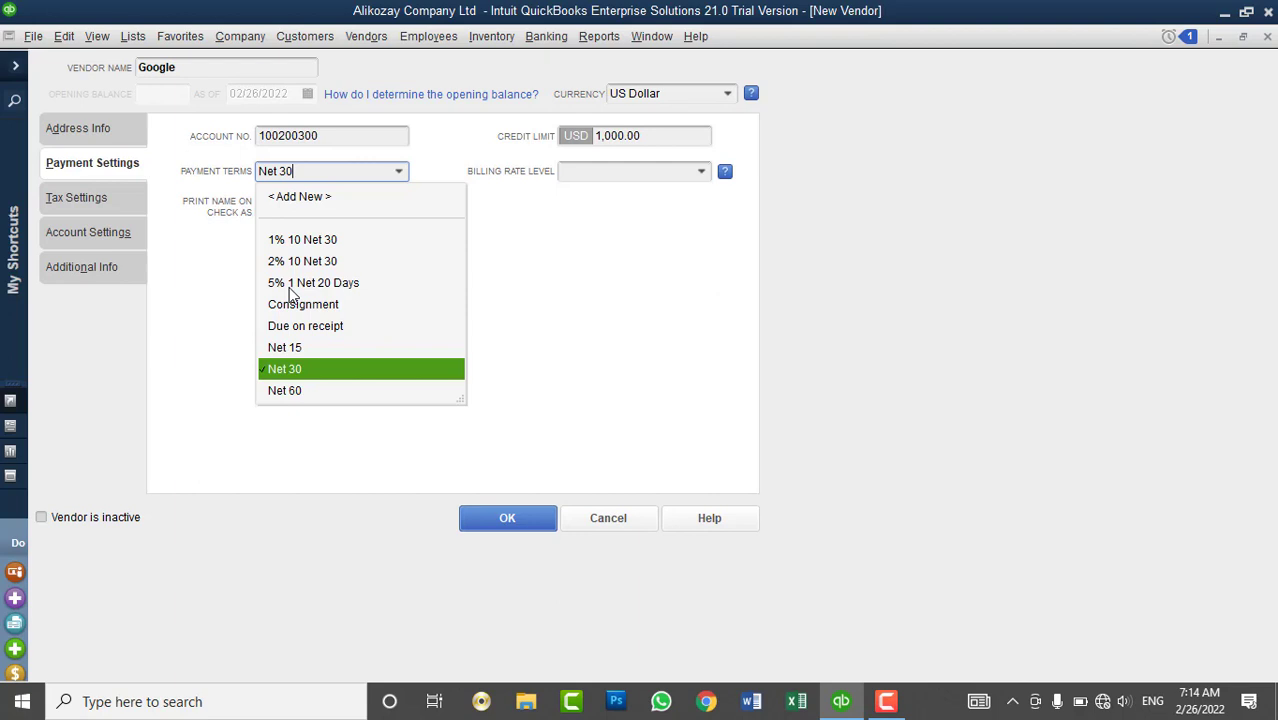
click(317, 370)
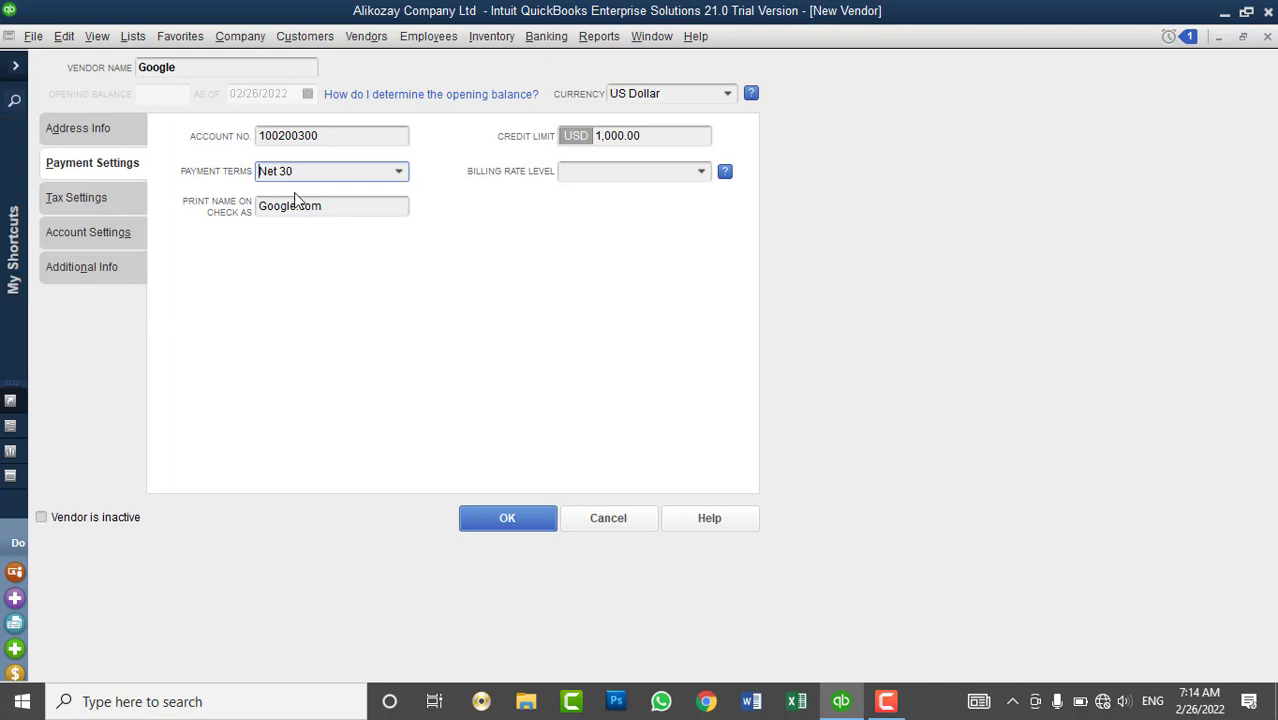
click(585, 176)
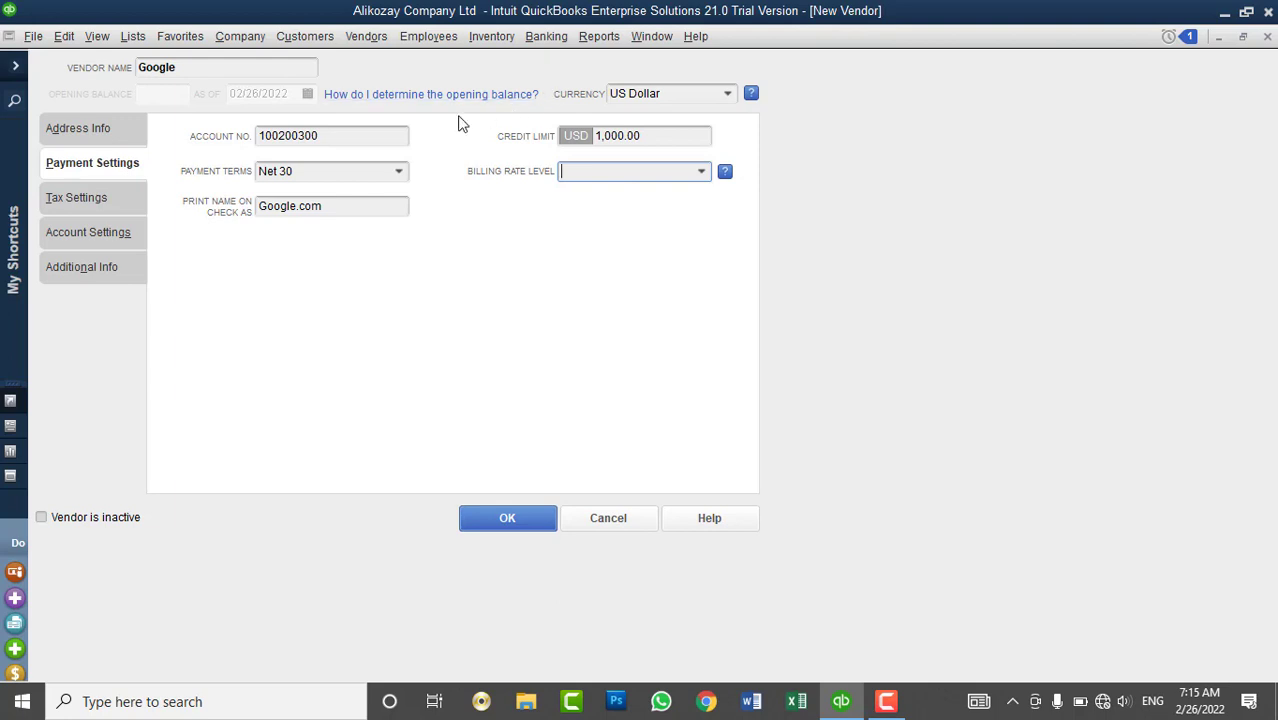
- Enter the vendor tax ID in Google's Tax Settings
click(91, 201)
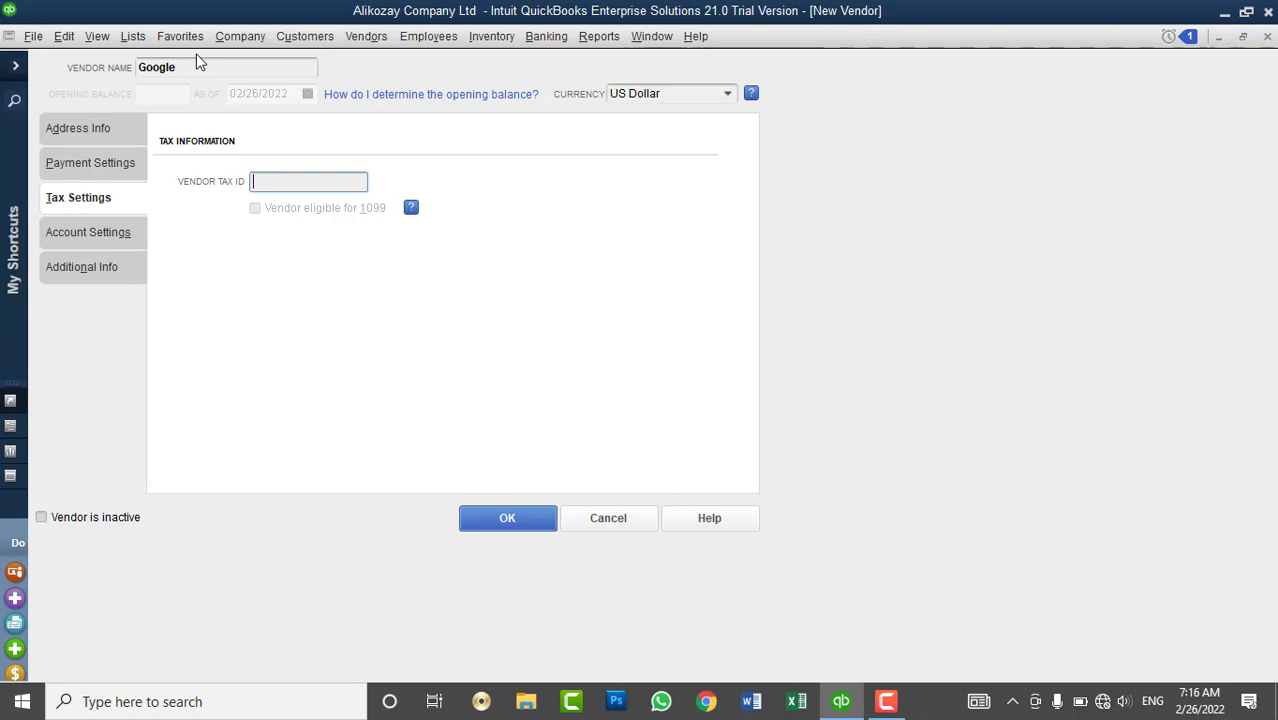
drag(208, 67, 134, 62)
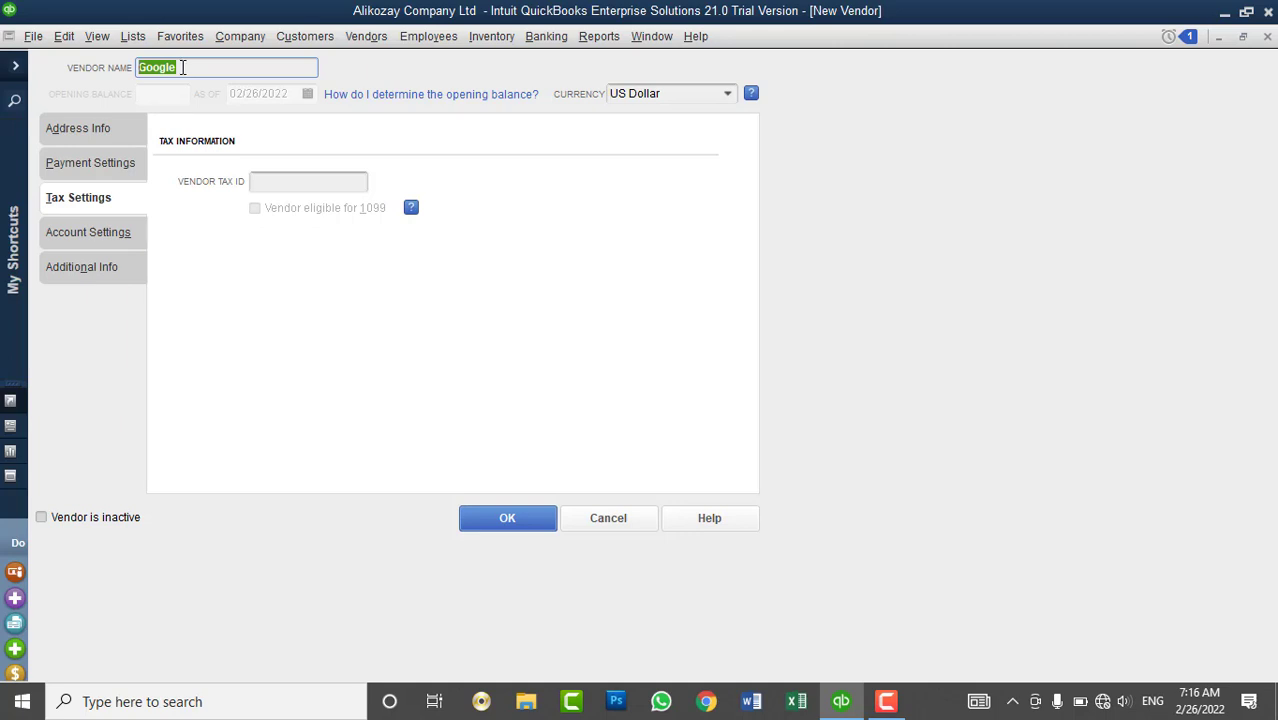
click(182, 67)
click(306, 189)
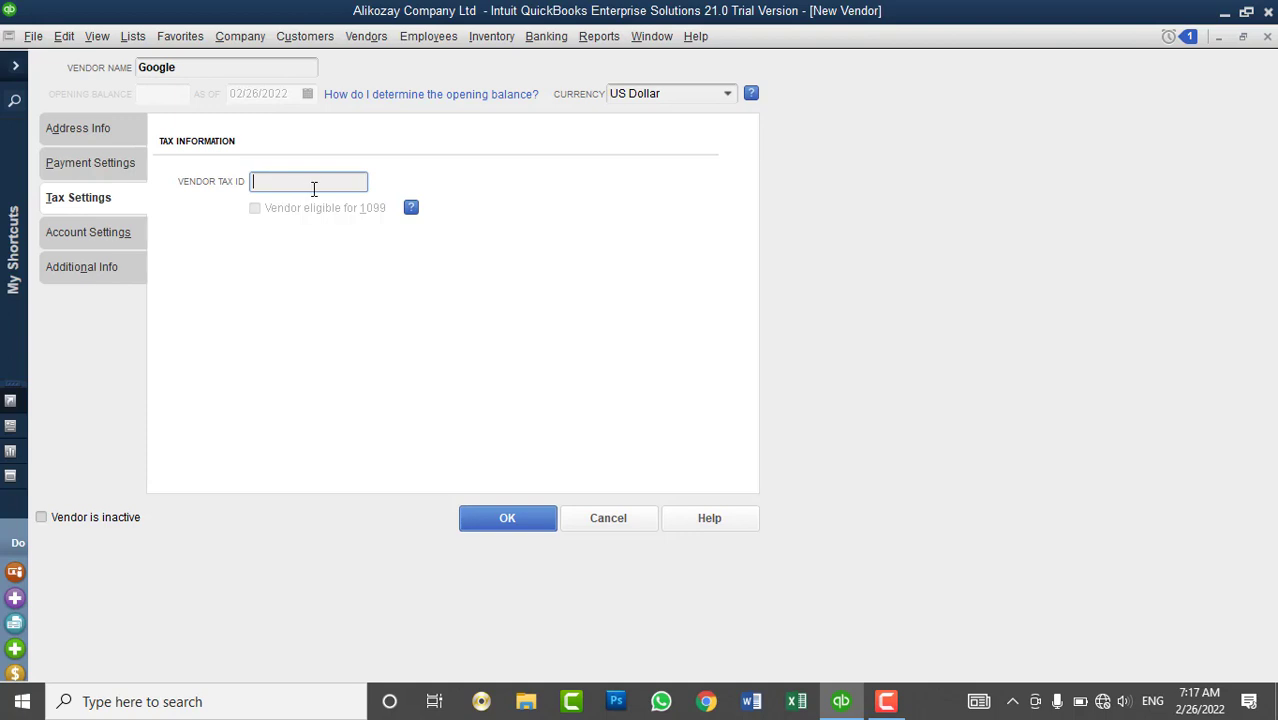
text(123456789)
- Switch Google's form to Account Settings and drop down the Vendors menu
click(77, 228)
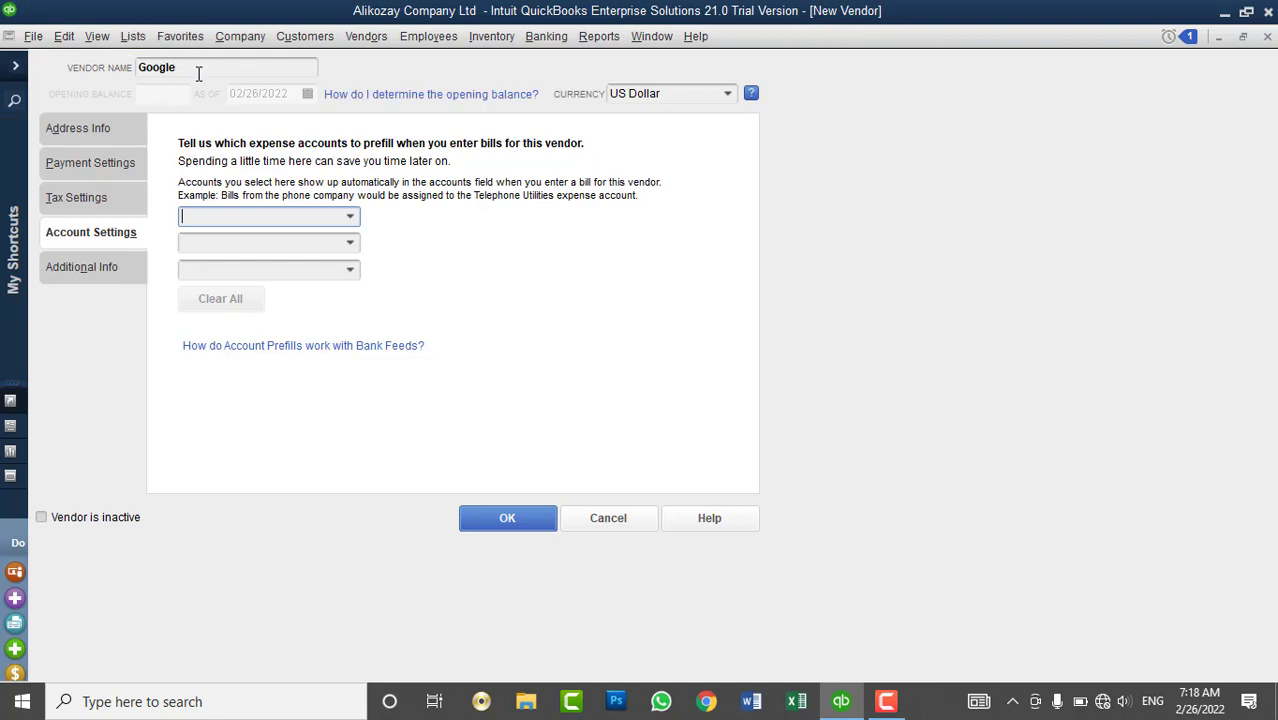
drag(198, 68, 137, 68)
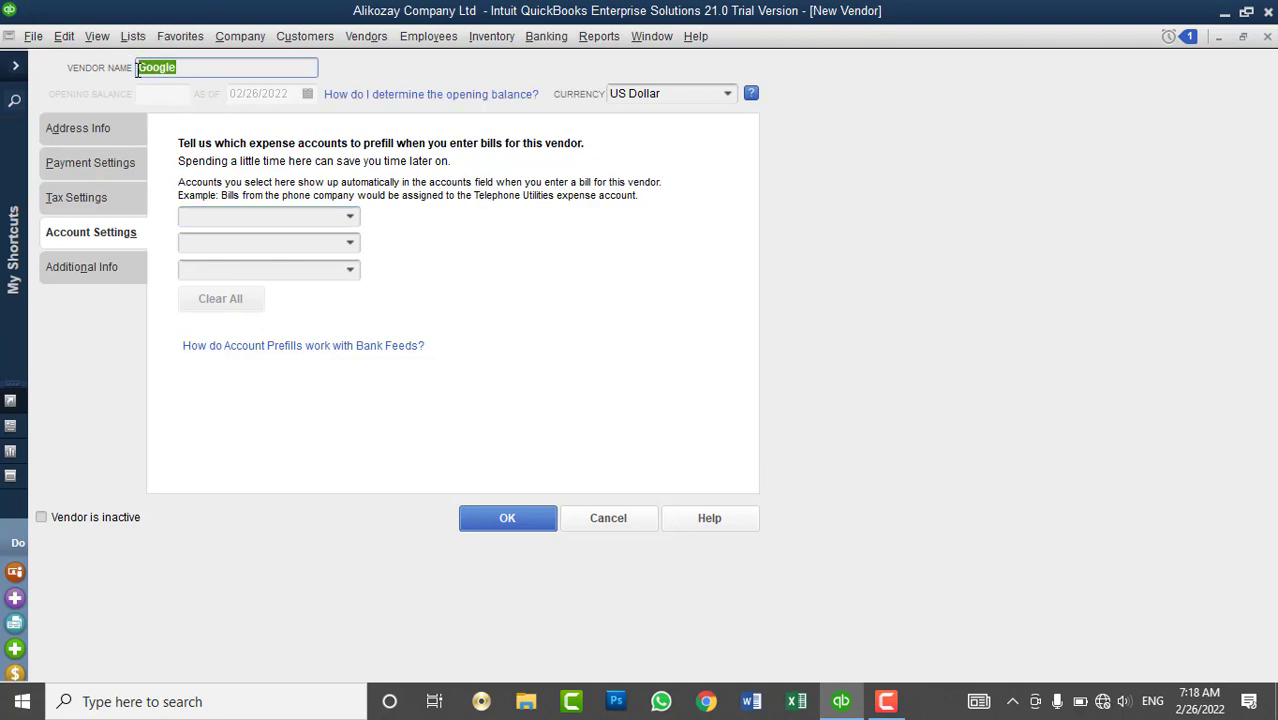
click(196, 70)
click(367, 39)
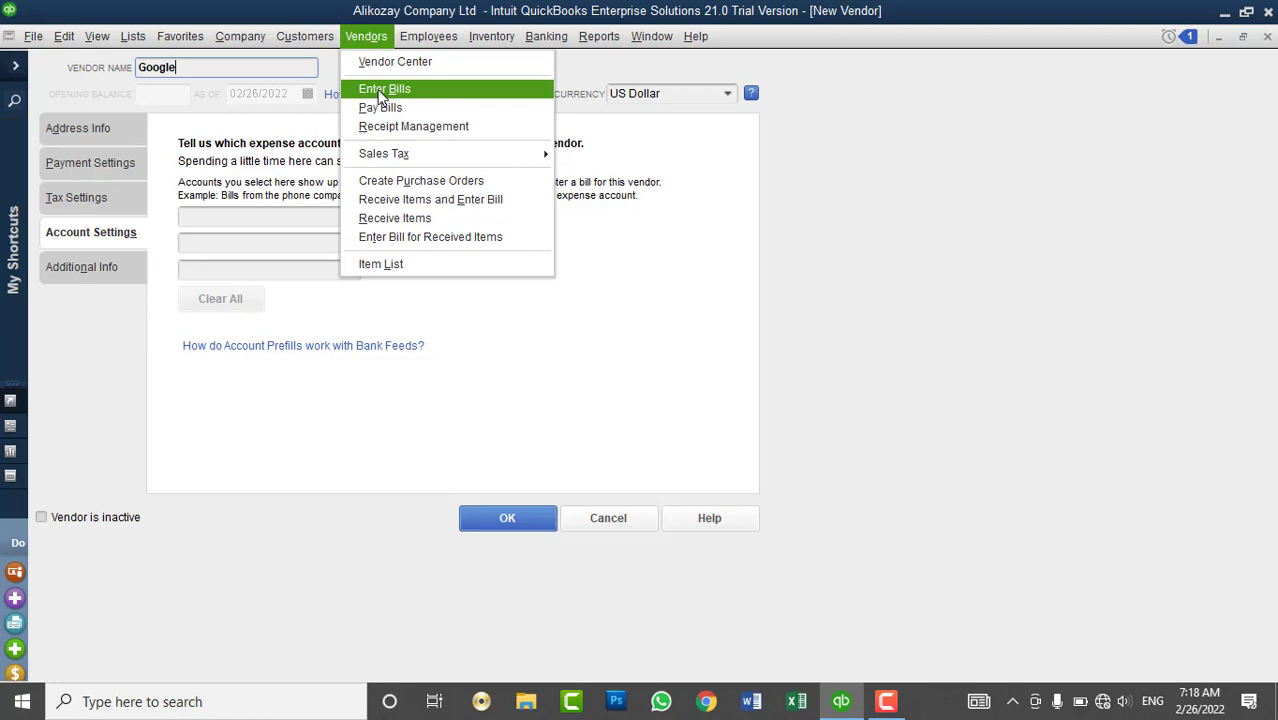
- Set Computer and Internet Expenses as the first prefill account for Google's bills
click(622, 216)
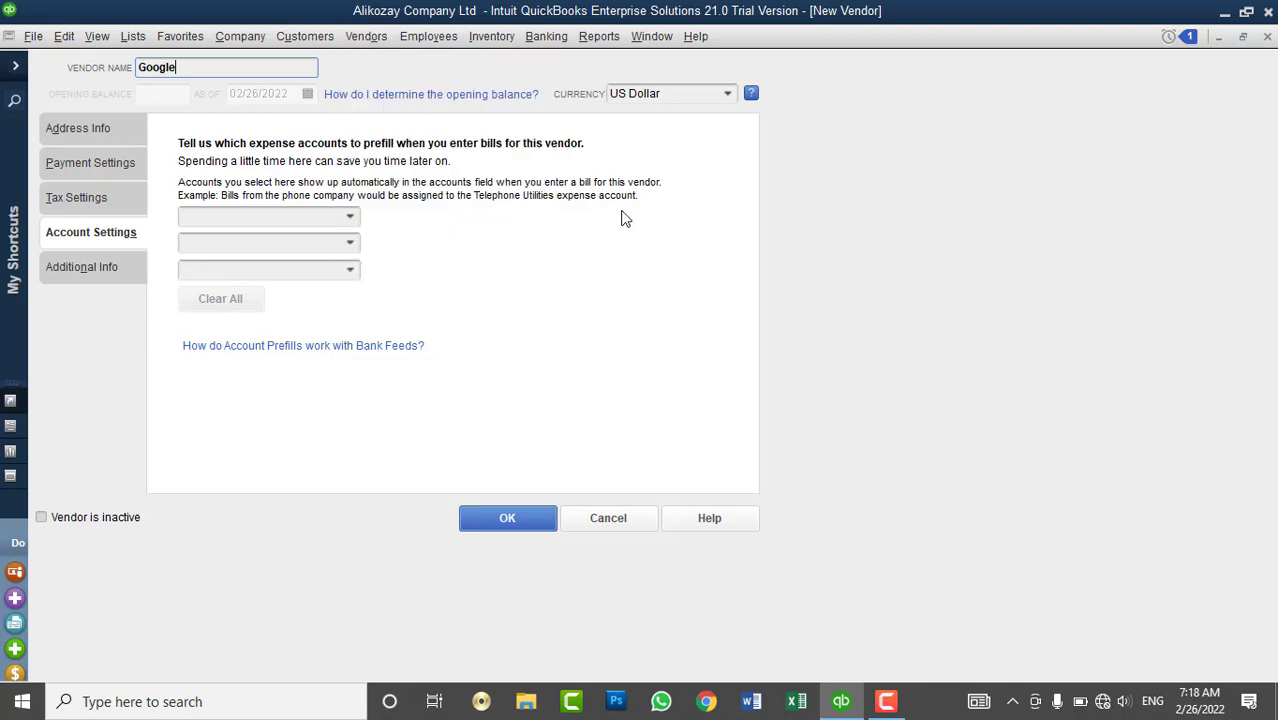
click(351, 219)
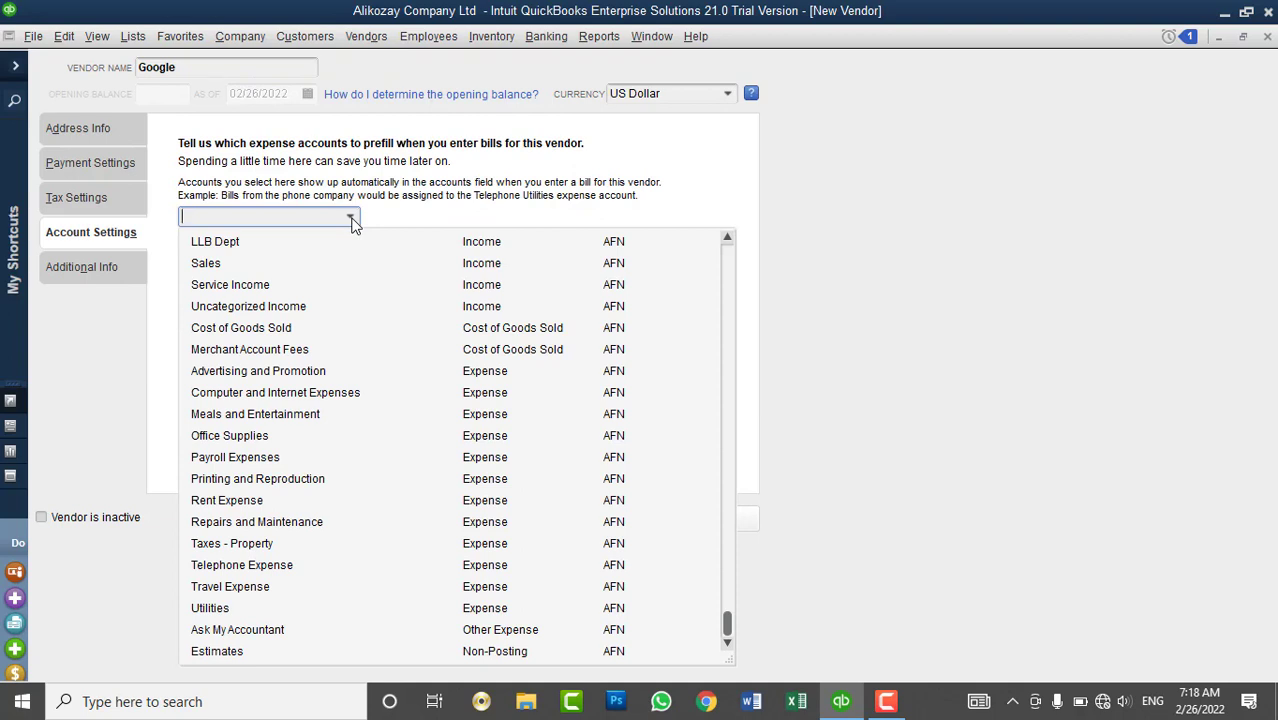
click(366, 187)
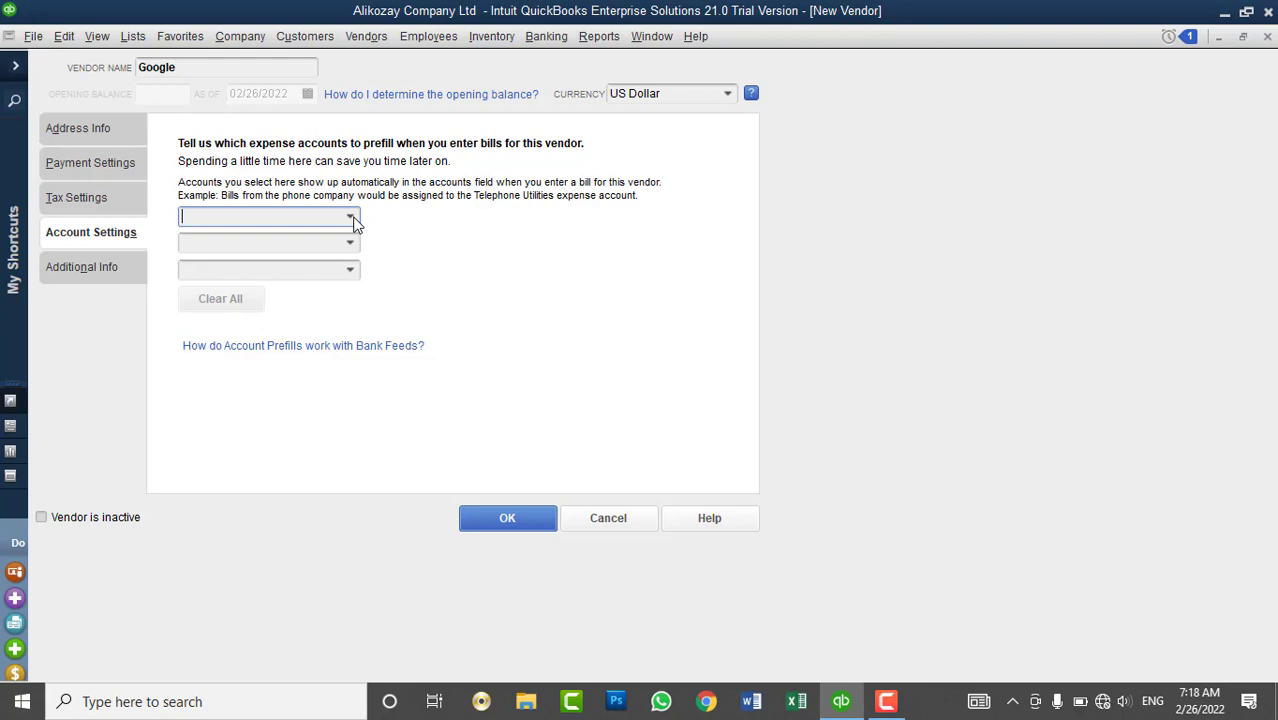
click(352, 218)
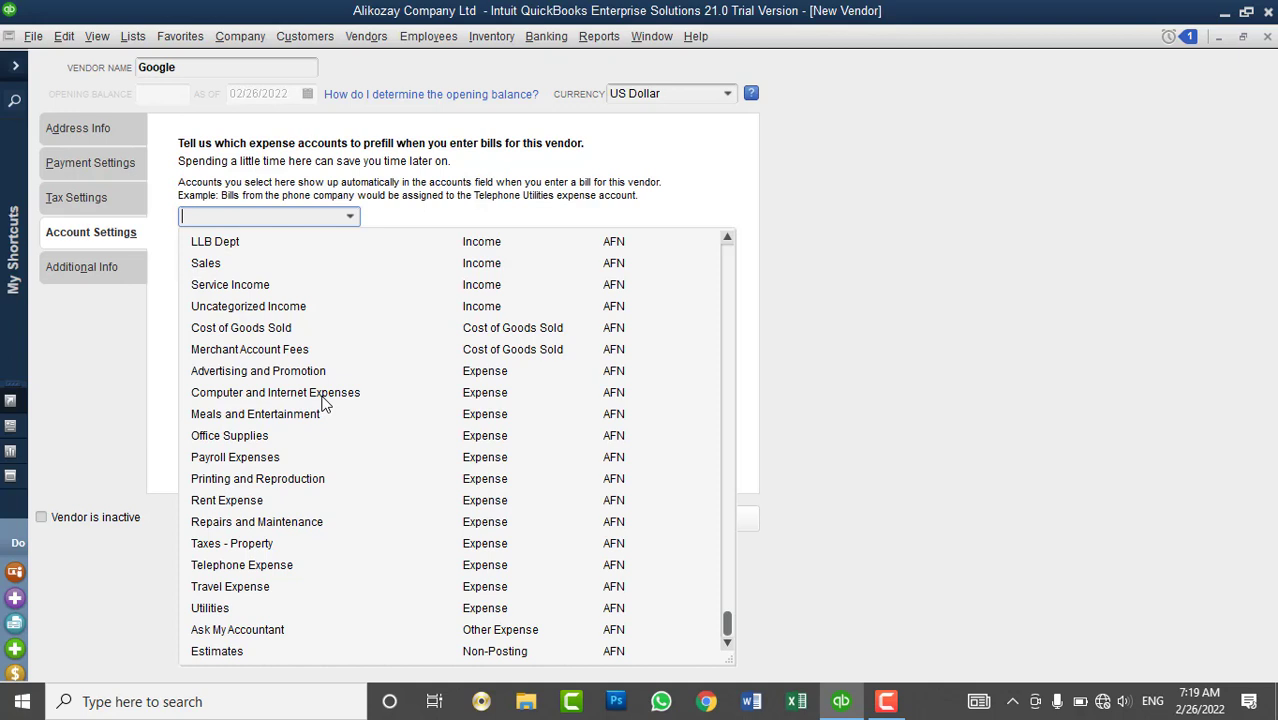
click(322, 398)
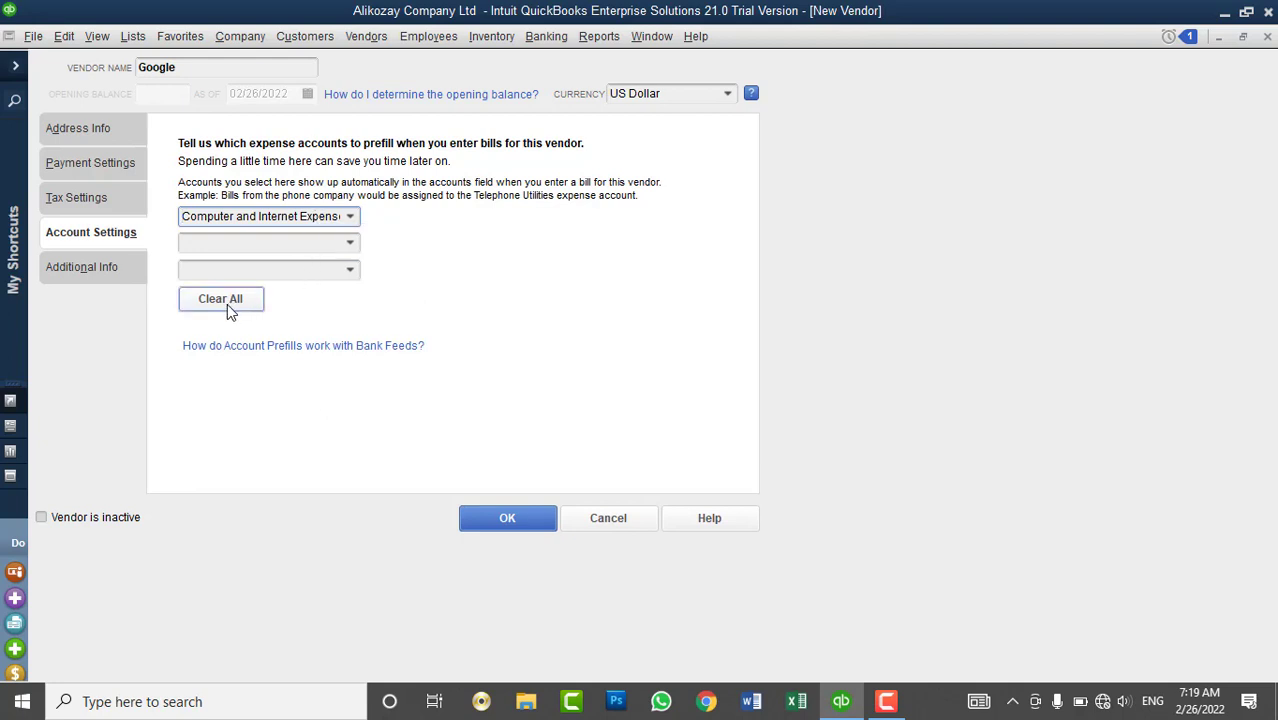
click(125, 271)
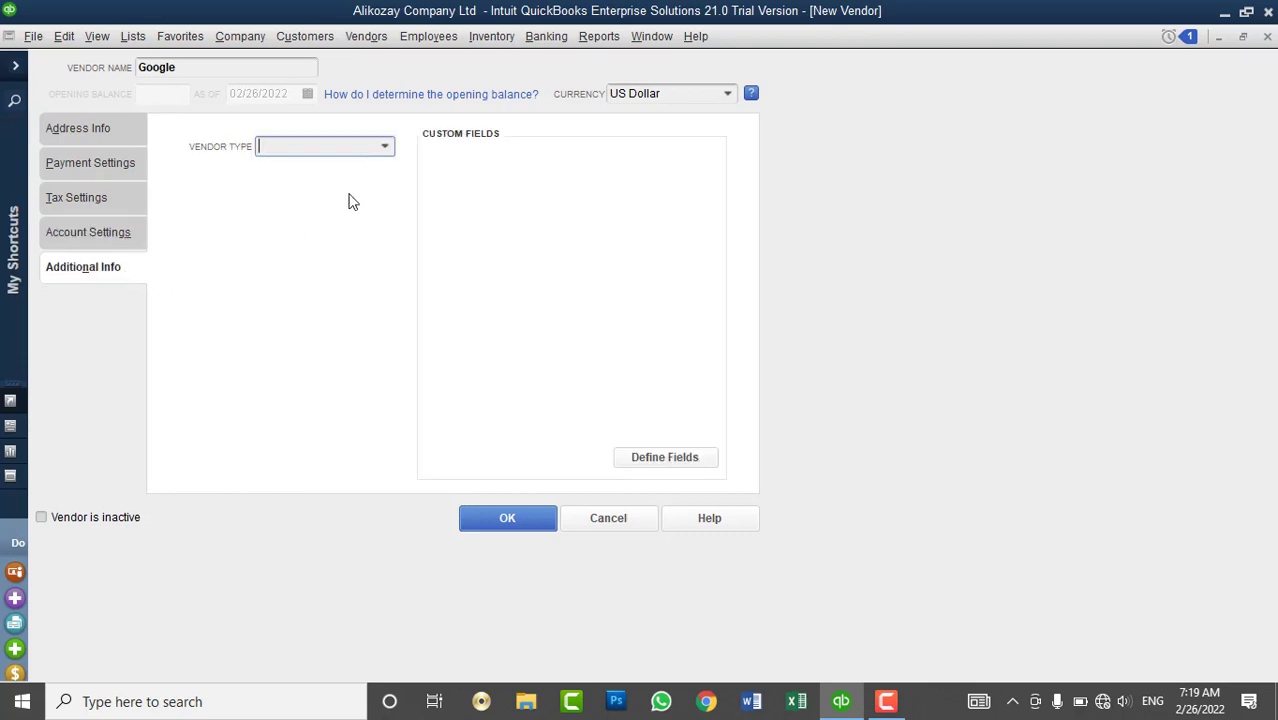
- Set vendor type to Suppliers and enable an Alternative Email custom field for vendors
click(385, 148)
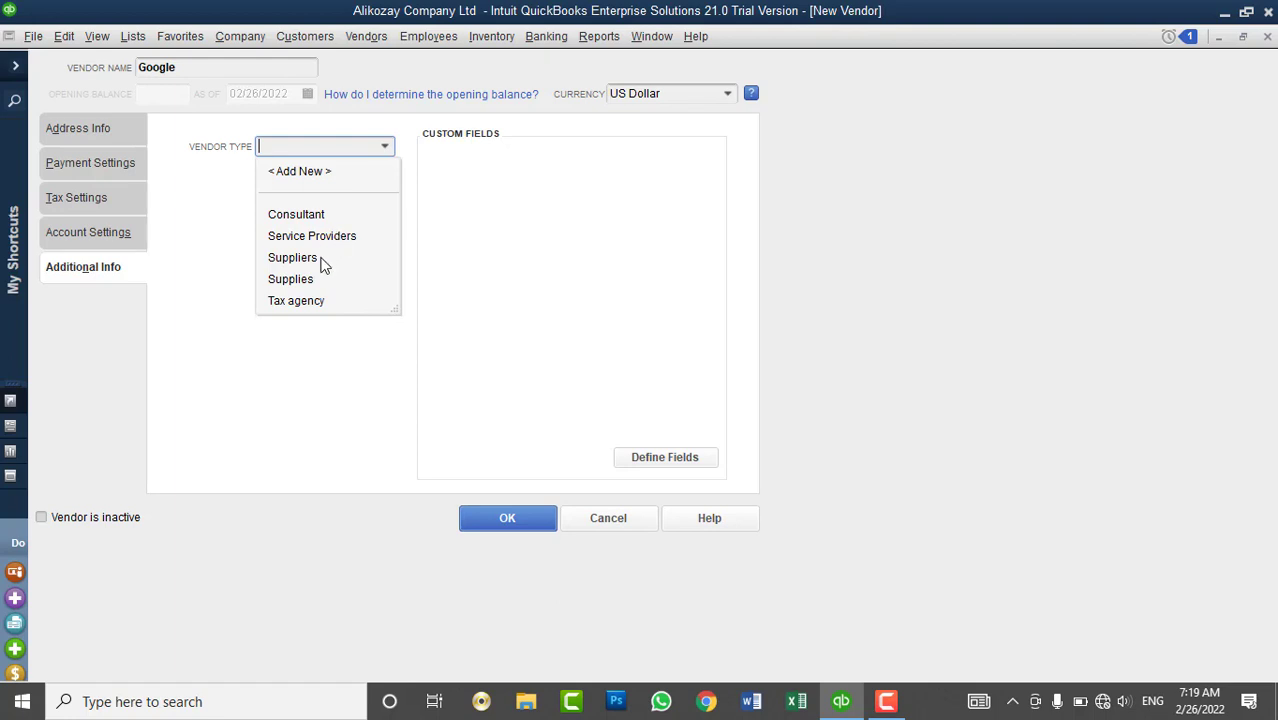
click(322, 258)
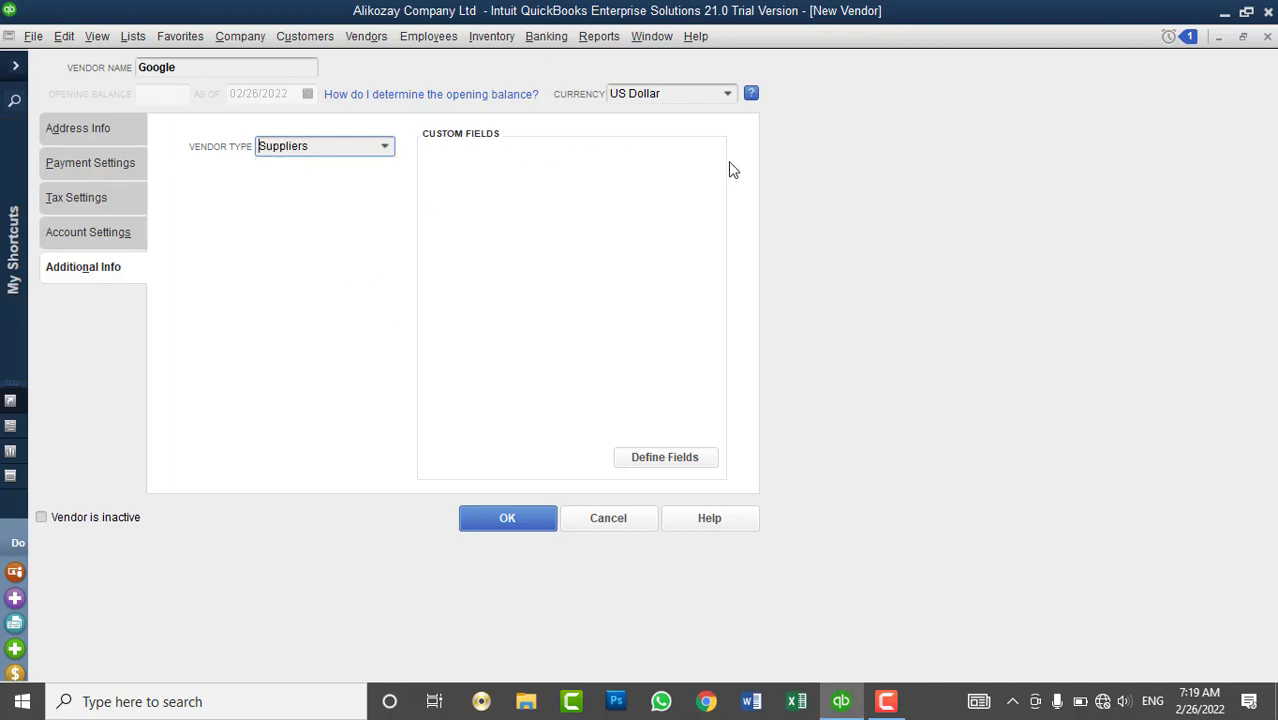
click(636, 459)
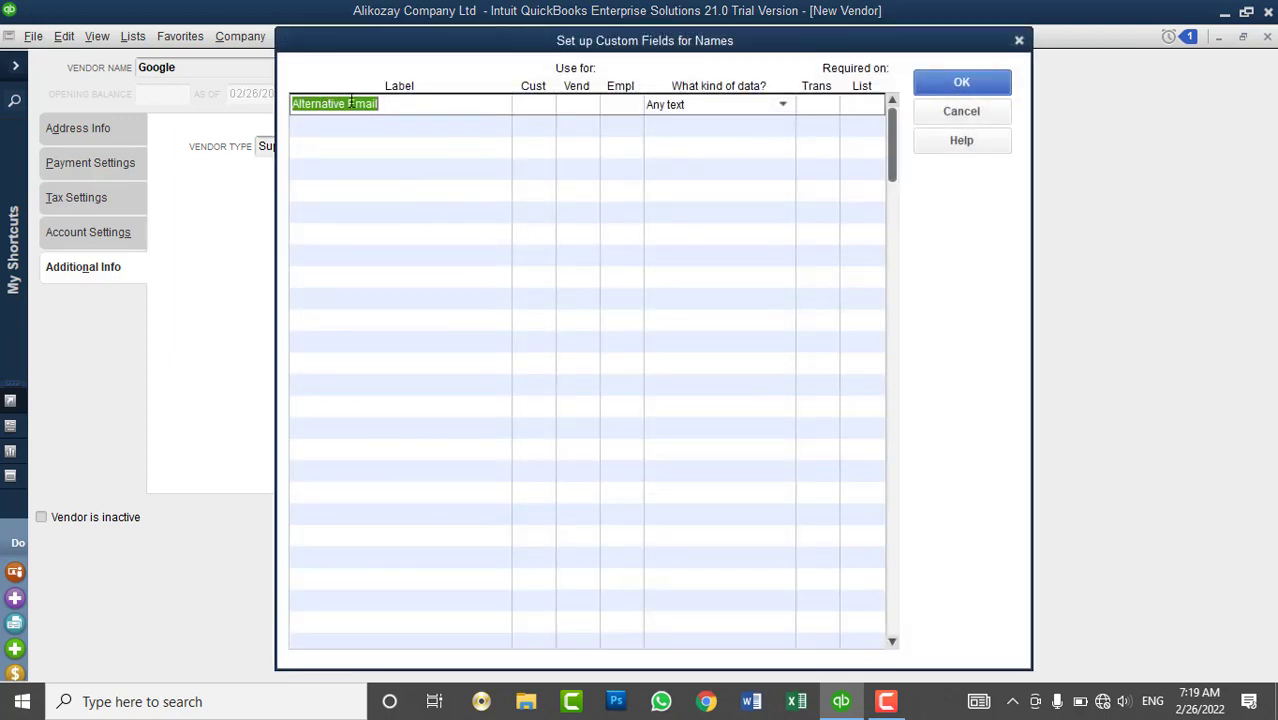
click(440, 109)
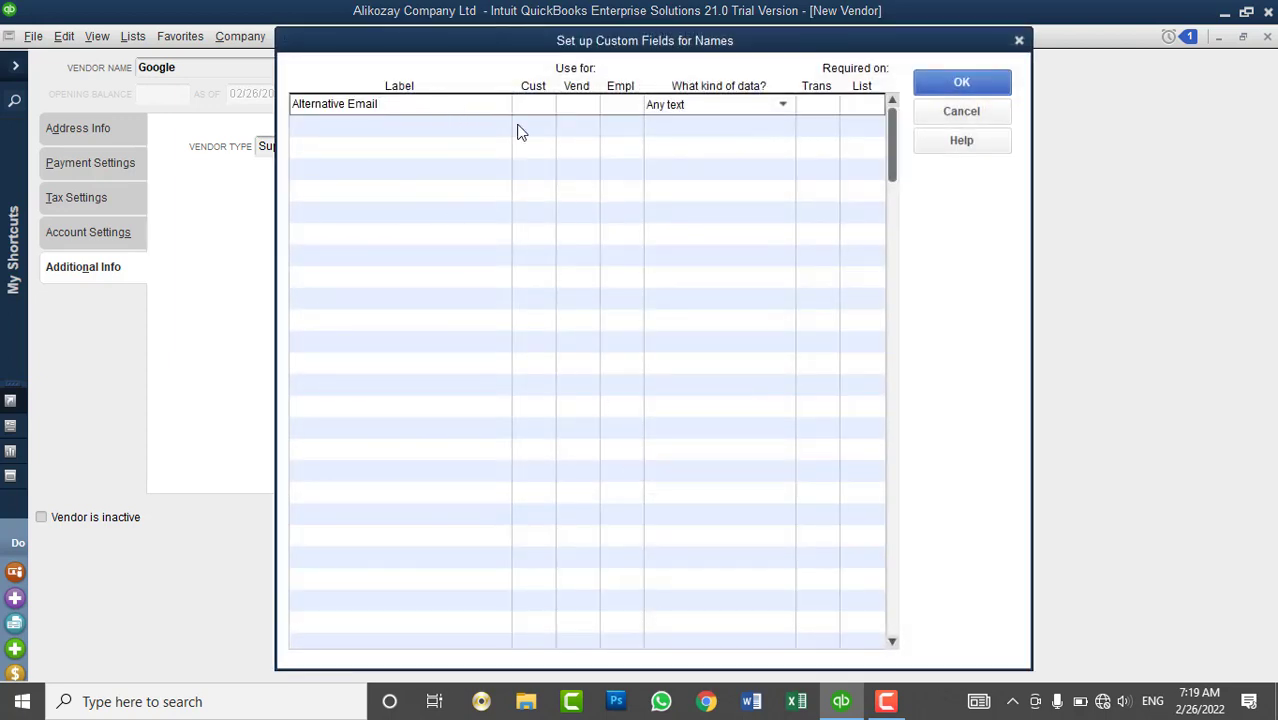
click(586, 106)
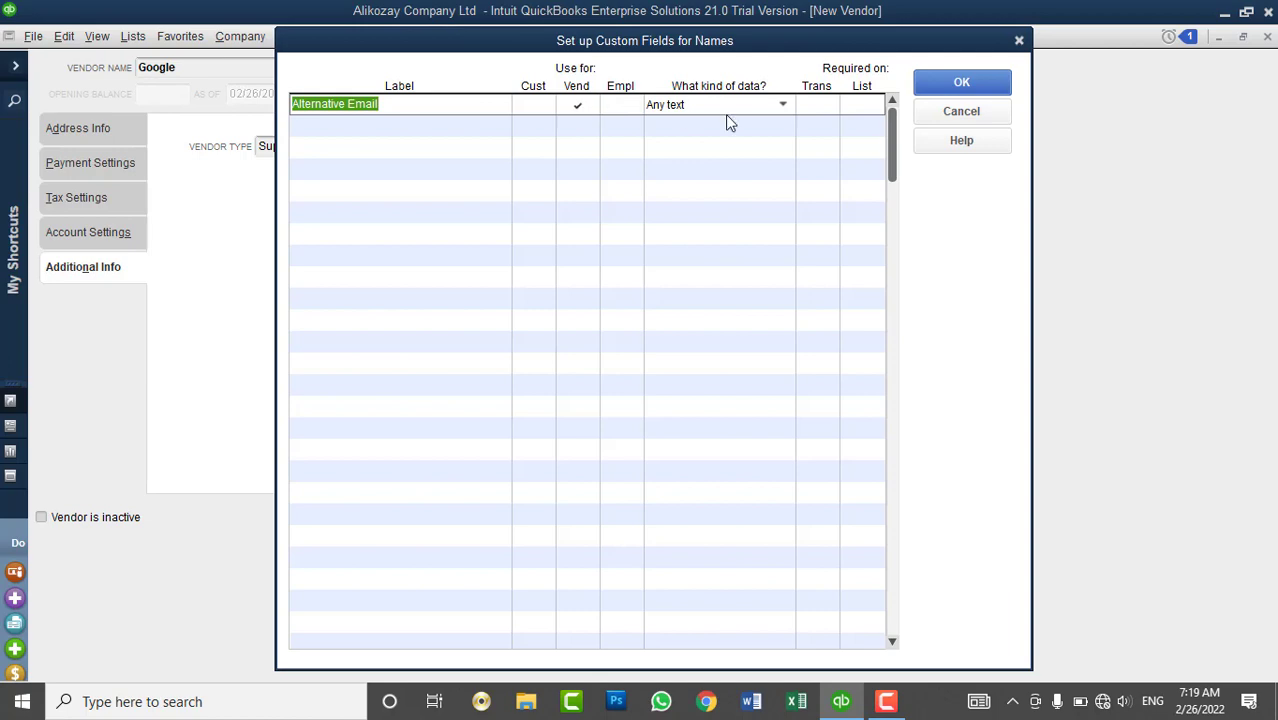
click(938, 90)
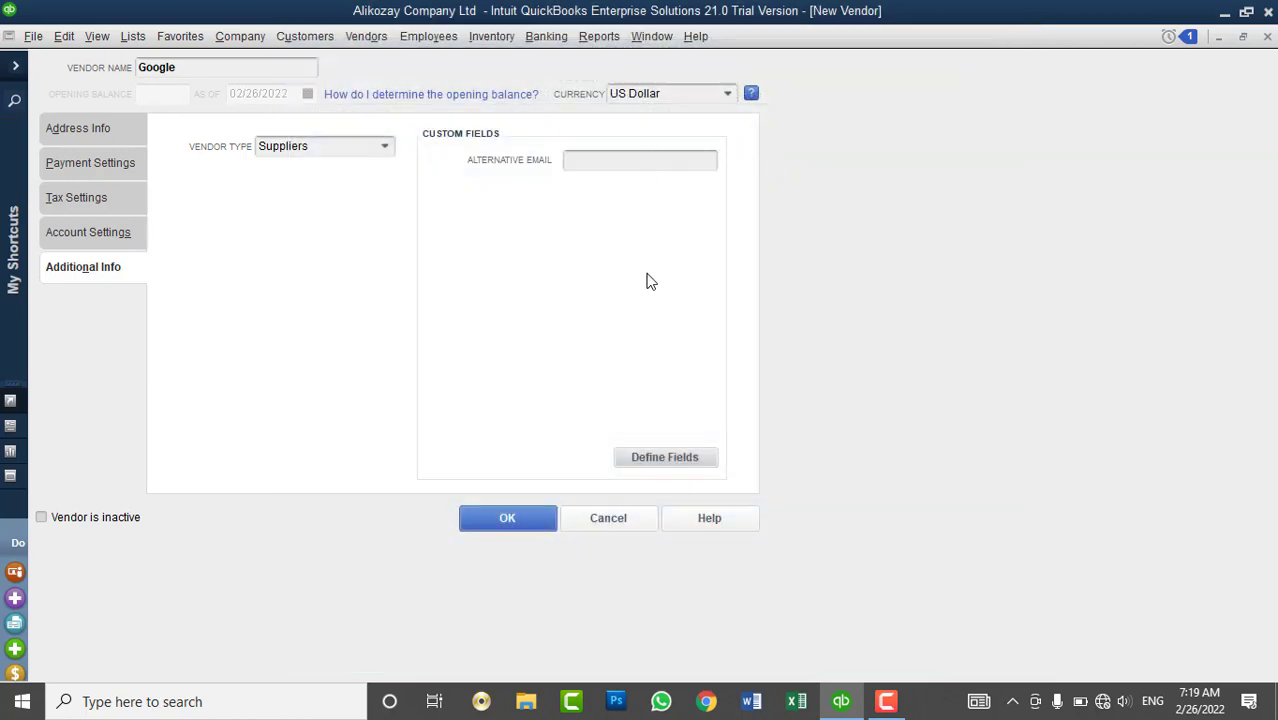
- Remove Alternative Email from the vendor custom fields and save the Google vendor
click(654, 460)
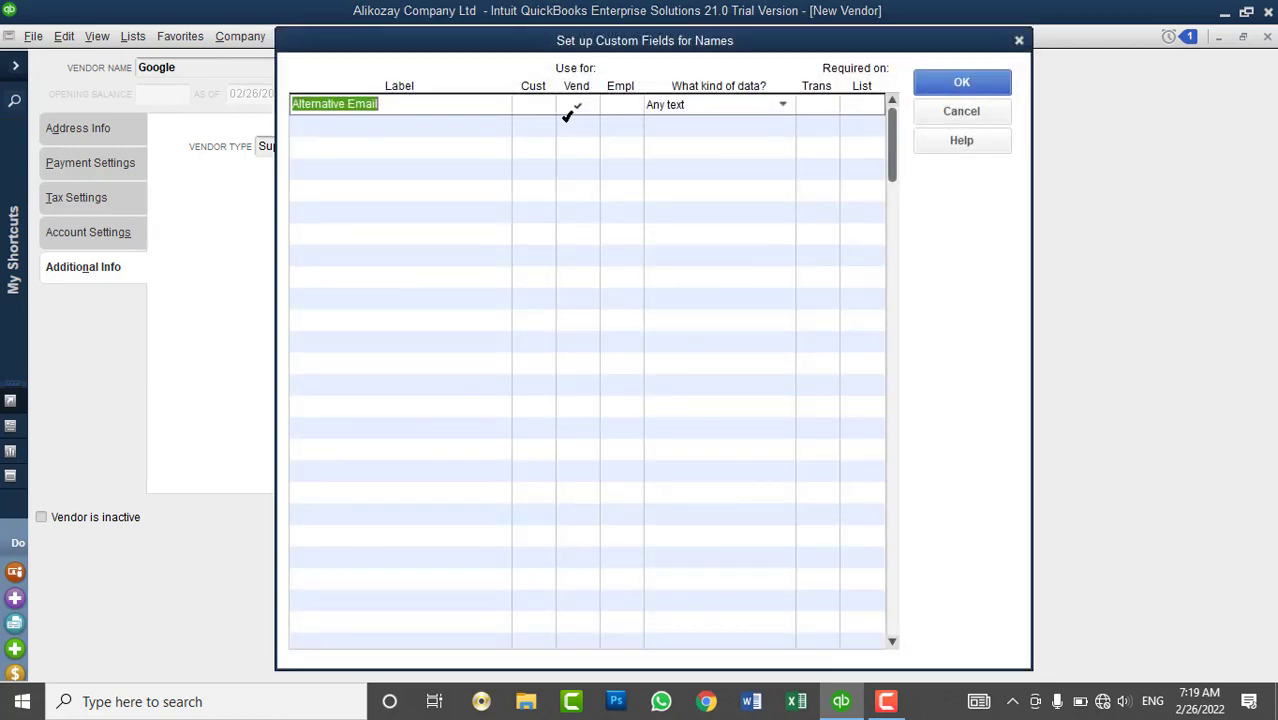
click(577, 104)
click(961, 83)
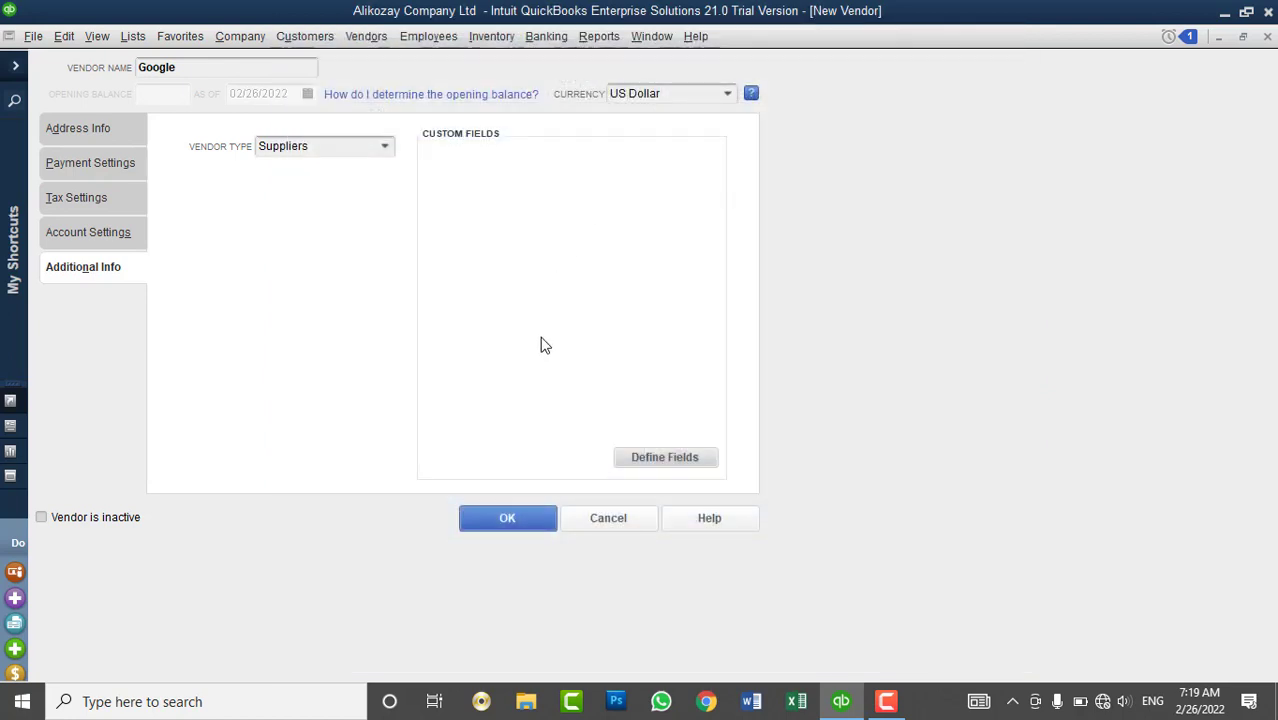
click(505, 512)
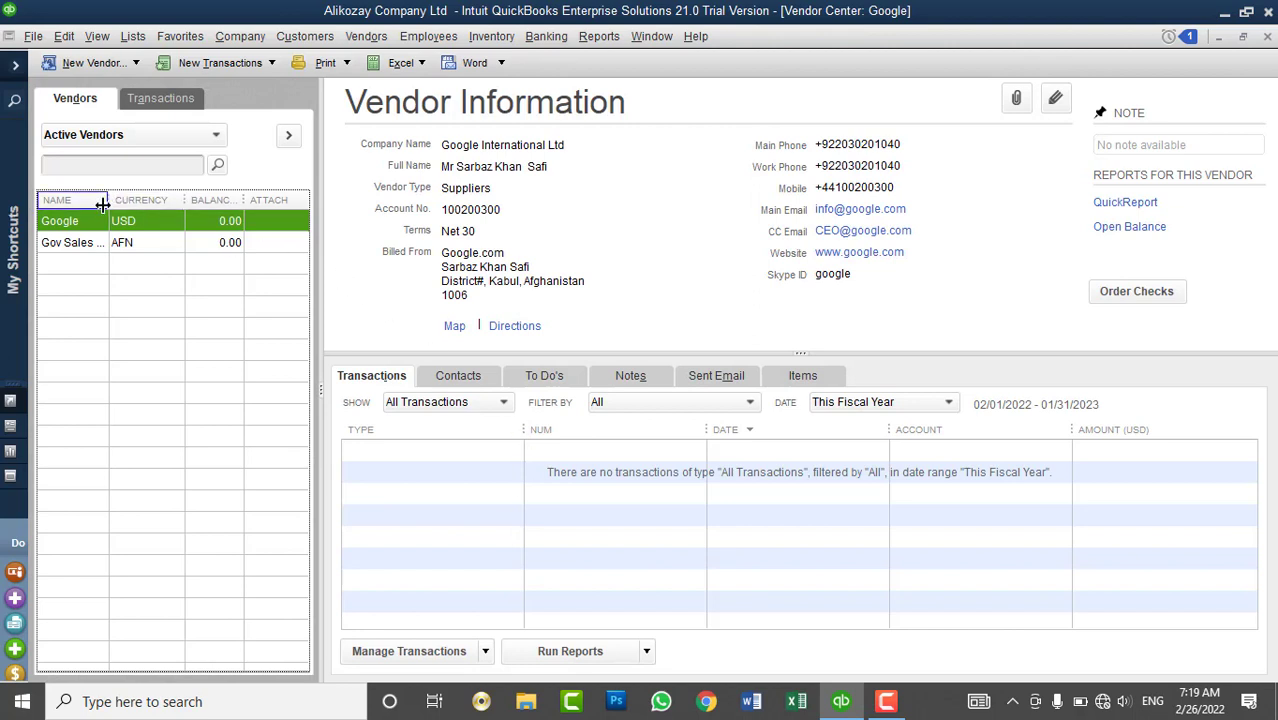
- Widen the Name column and review the Show, Filter By and Date choices
drag(110, 200, 137, 212)
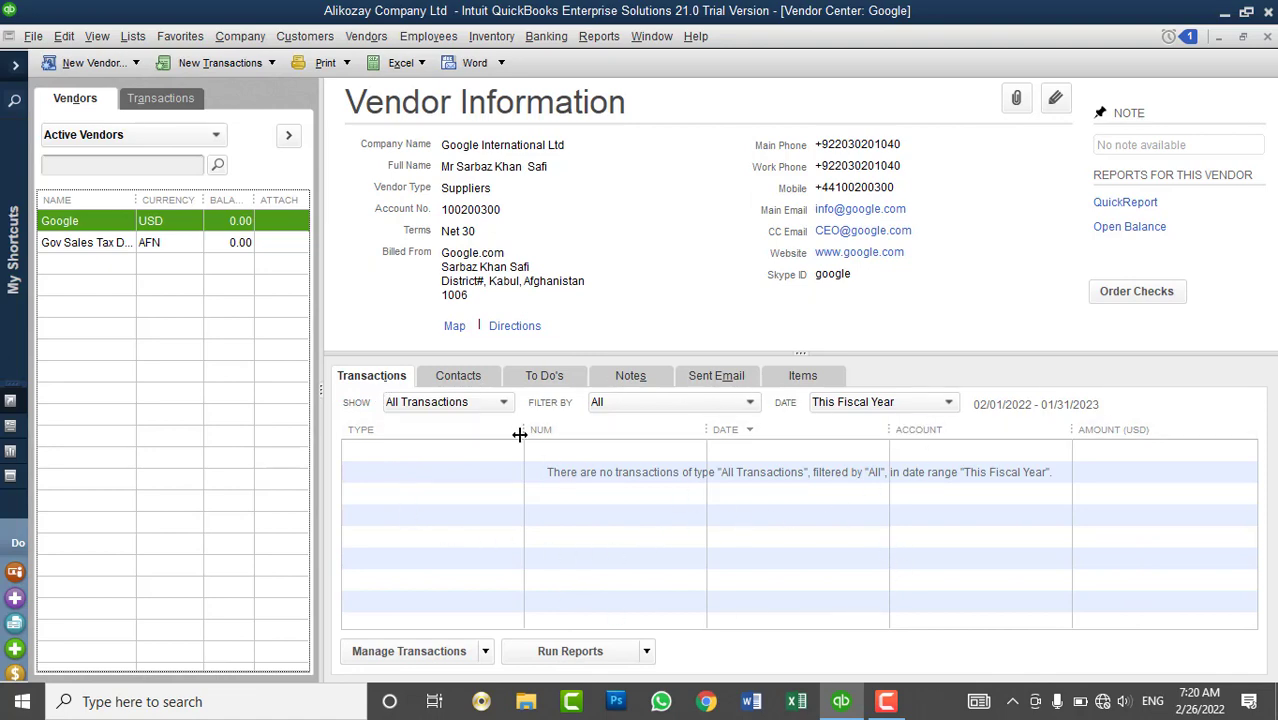
click(480, 402)
click(480, 402)
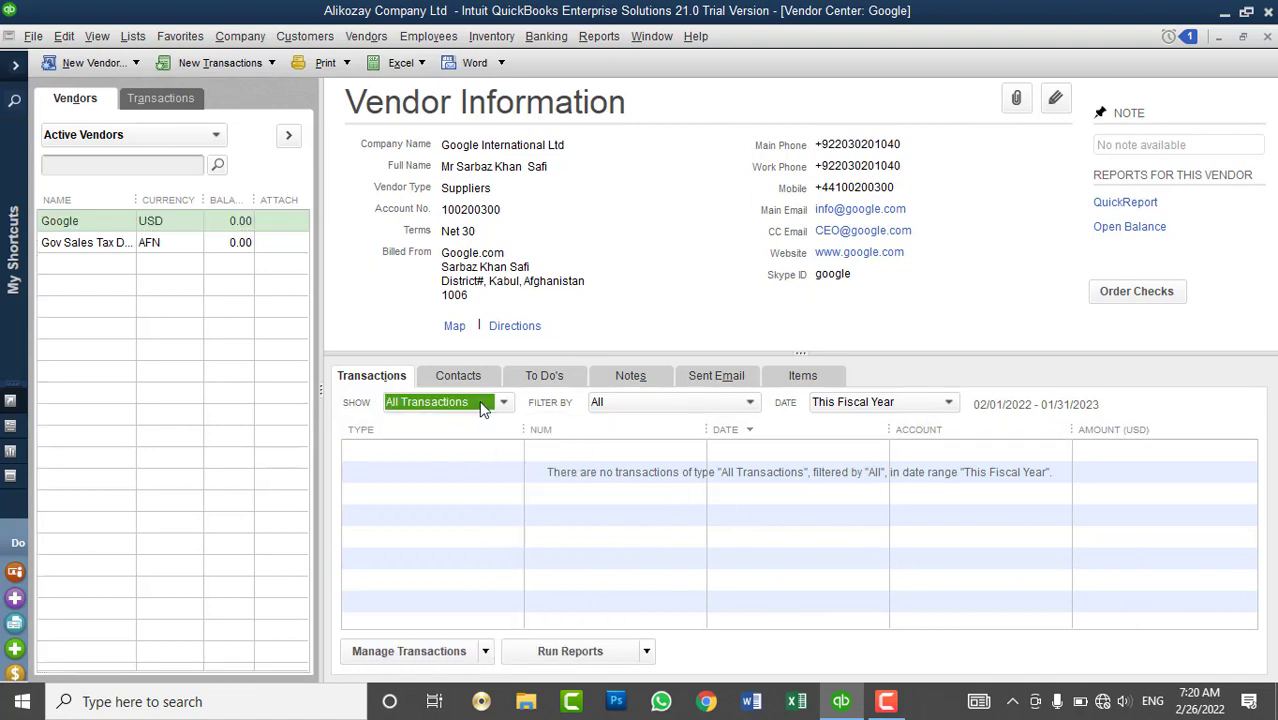
click(730, 409)
click(730, 410)
click(853, 403)
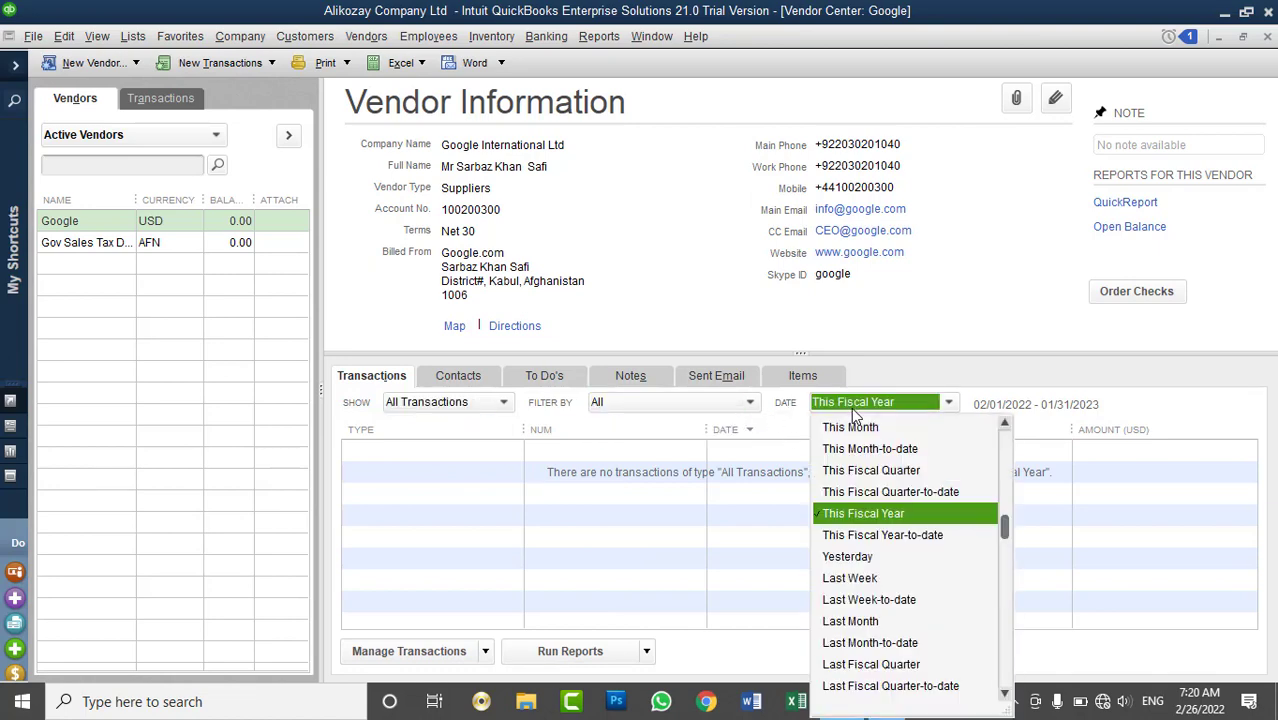
click(851, 407)
click(480, 410)
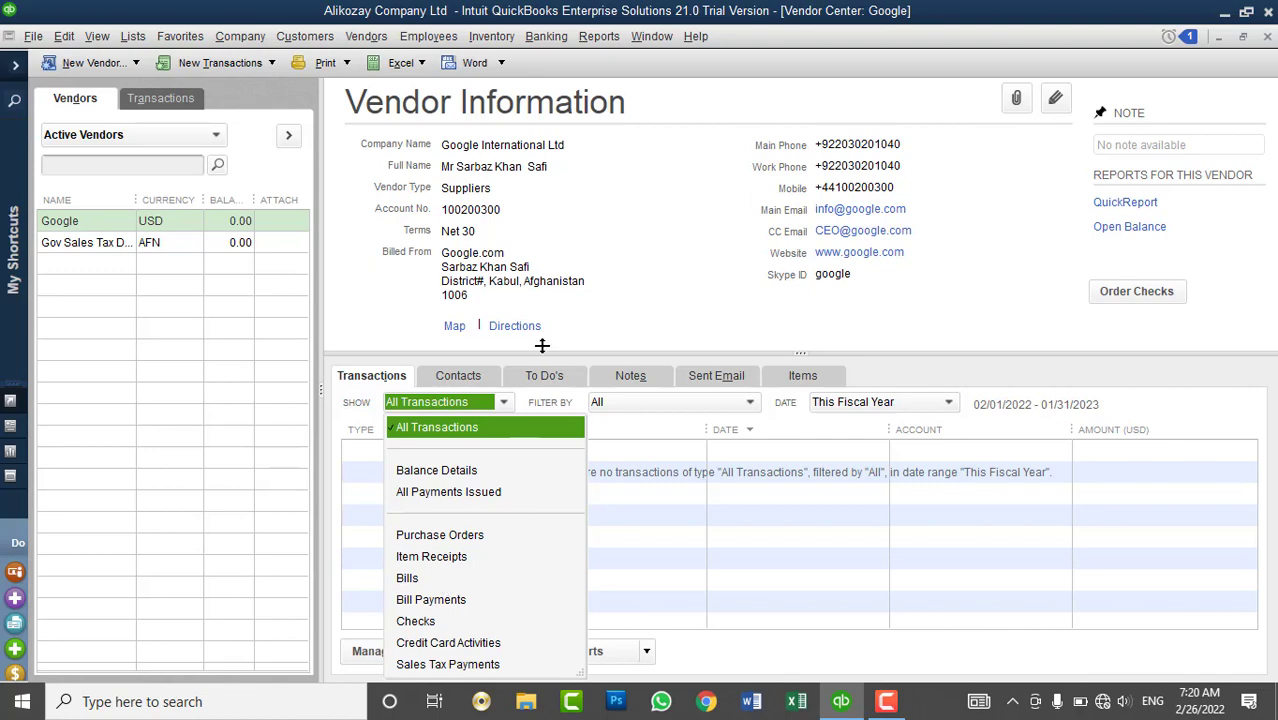
- Bring up the right-click actions for the Google vendor row
drag(672, 284, 672, 265)
click(672, 264)
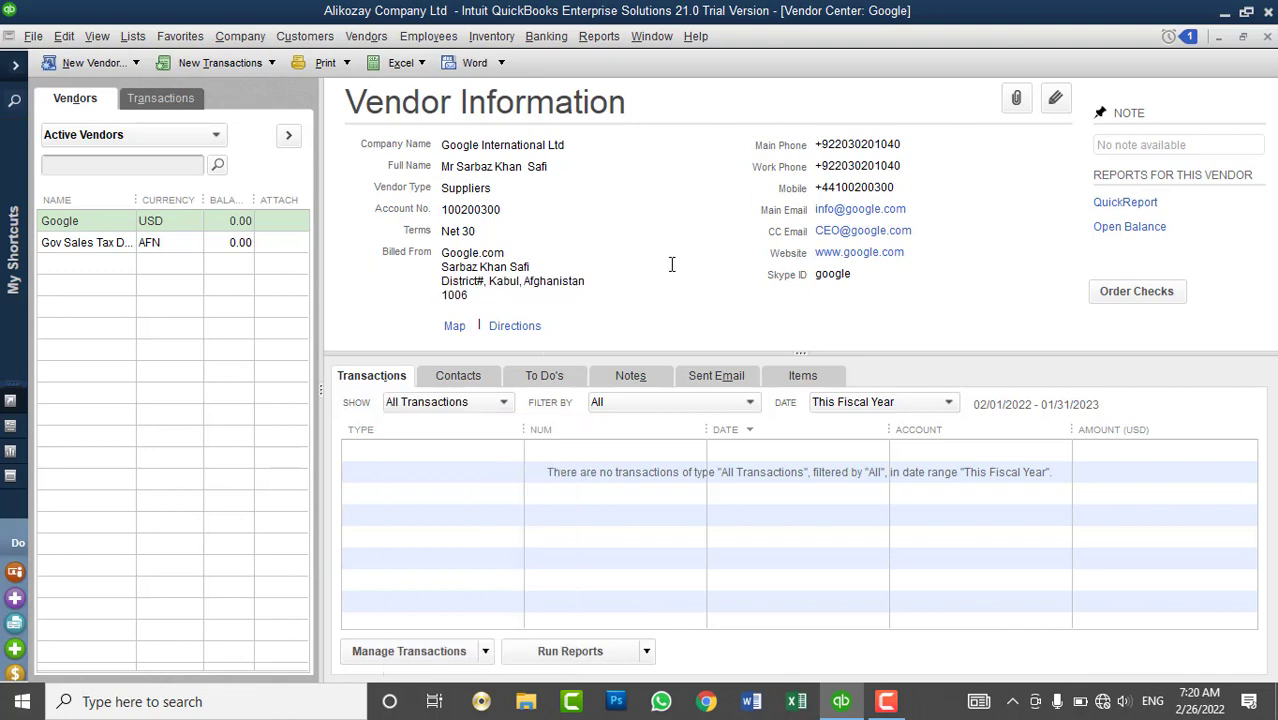
right_click(156, 230)
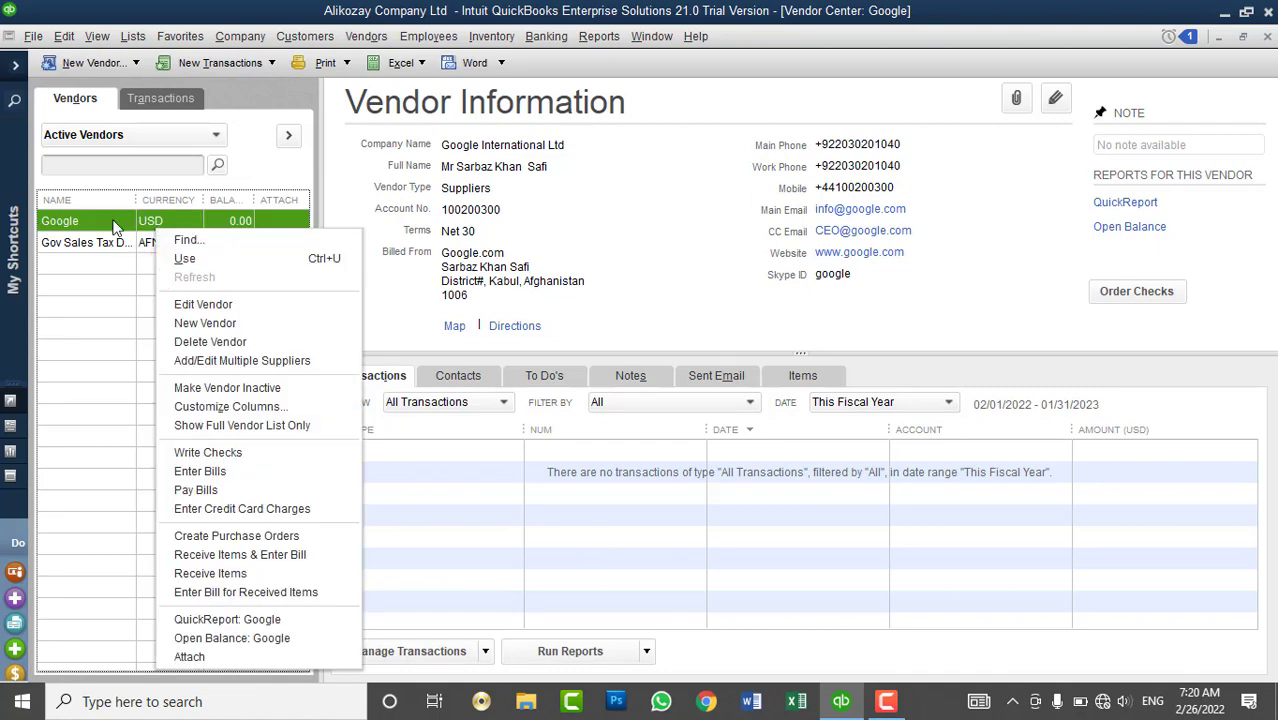
click(188, 304)
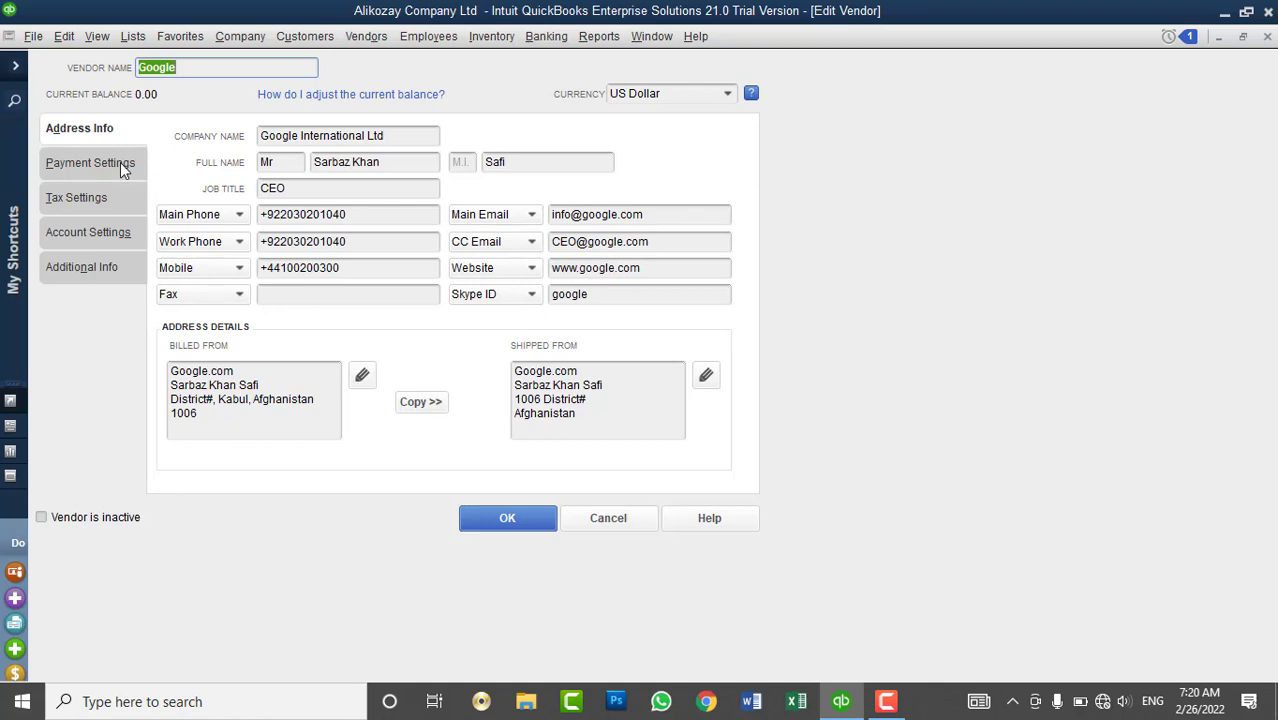
click(120, 162)
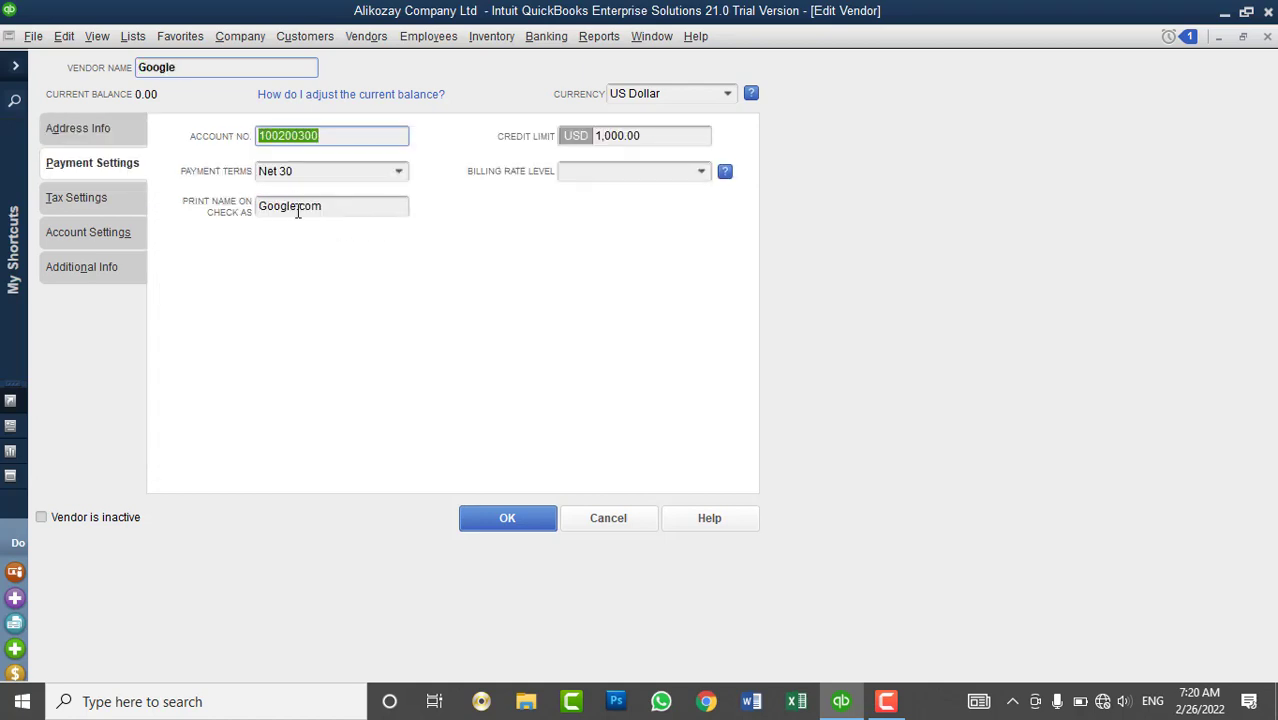
click(89, 234)
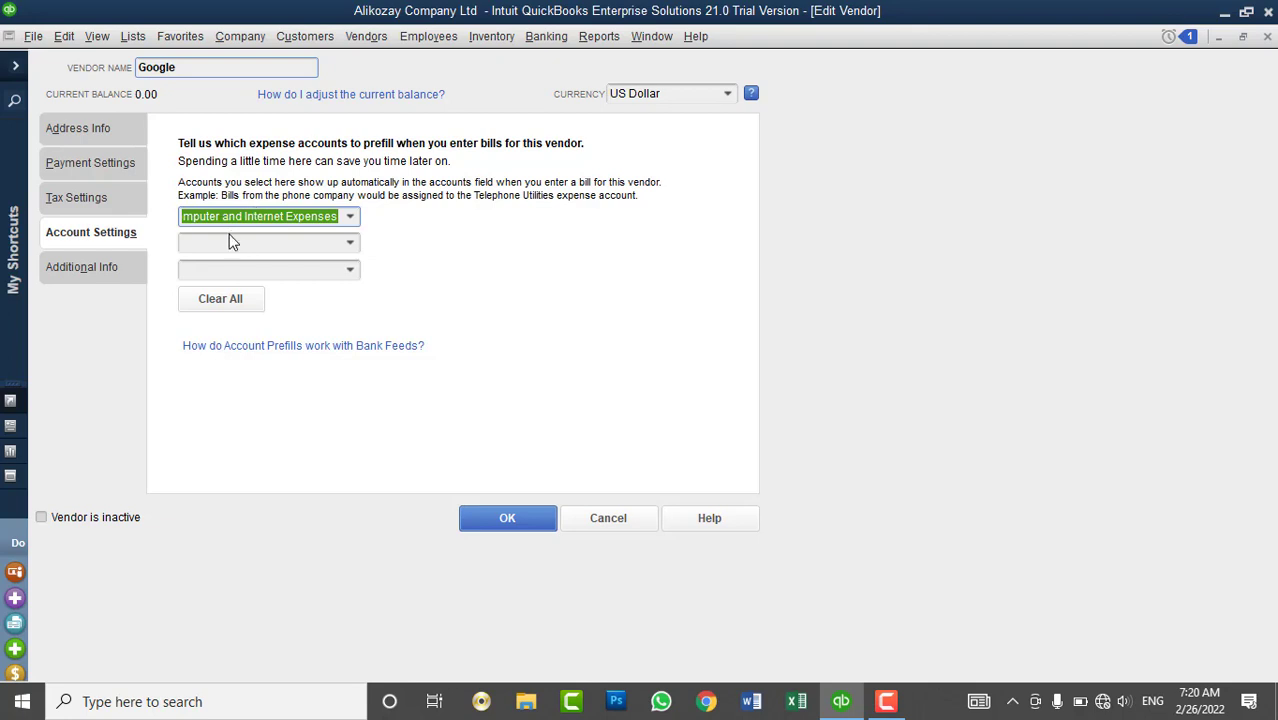
click(503, 517)
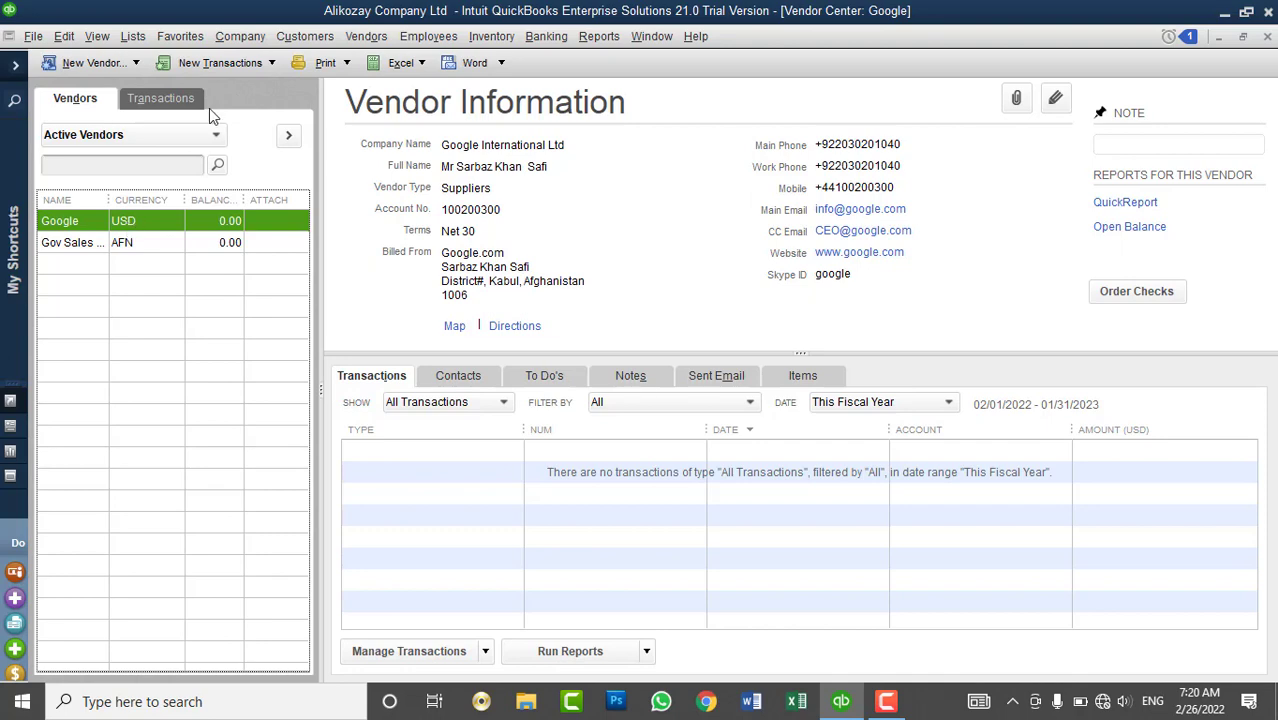
- Open Enter Bills, widen the Account column, then clear the whole bill
click(367, 40)
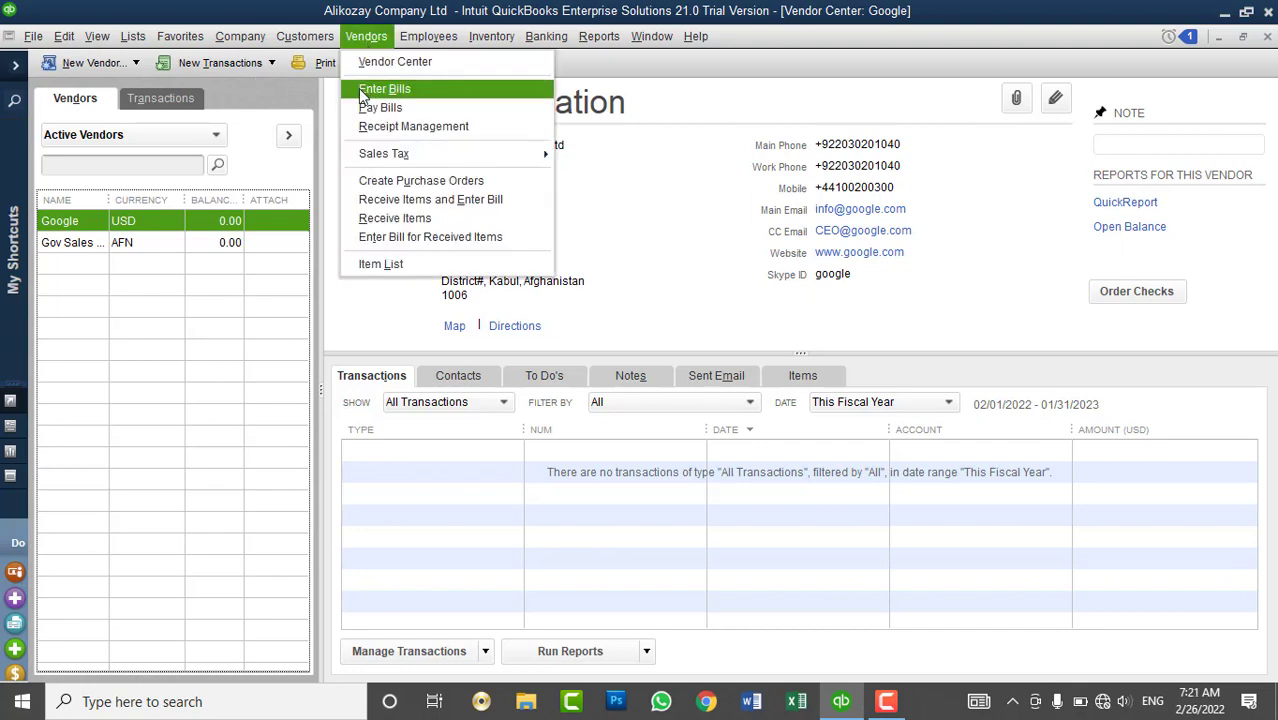
click(380, 89)
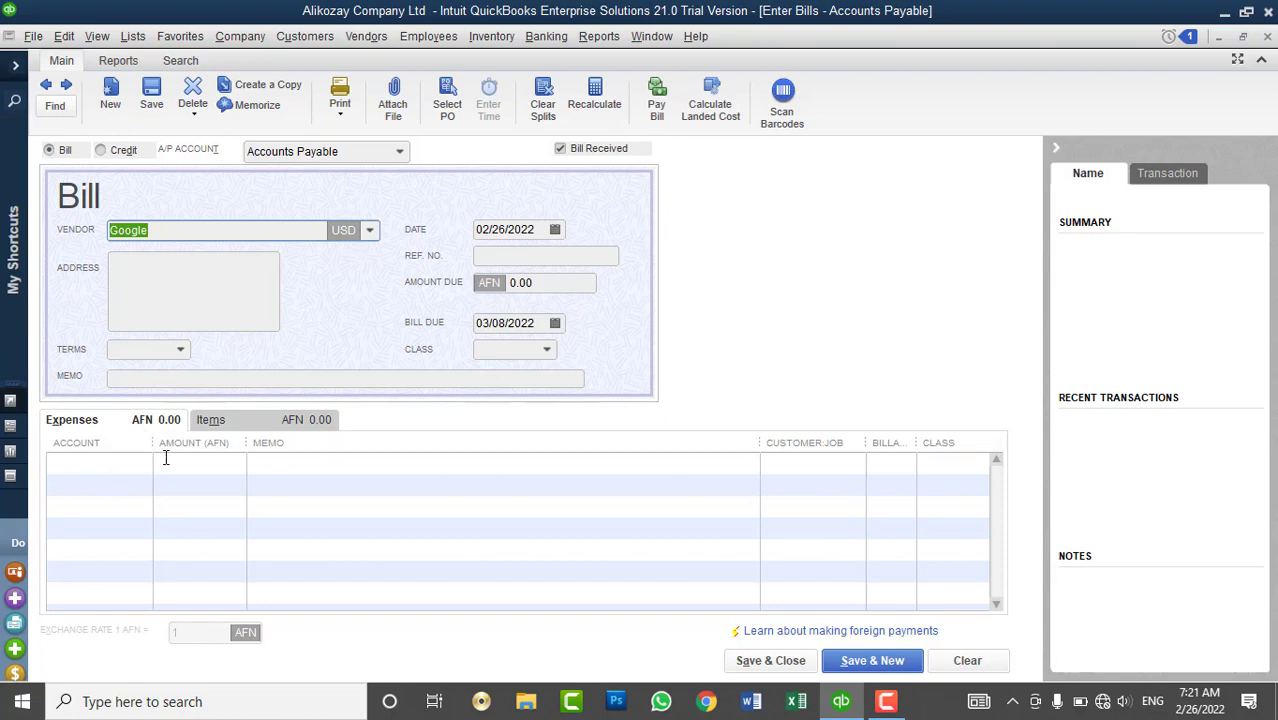
click(288, 460)
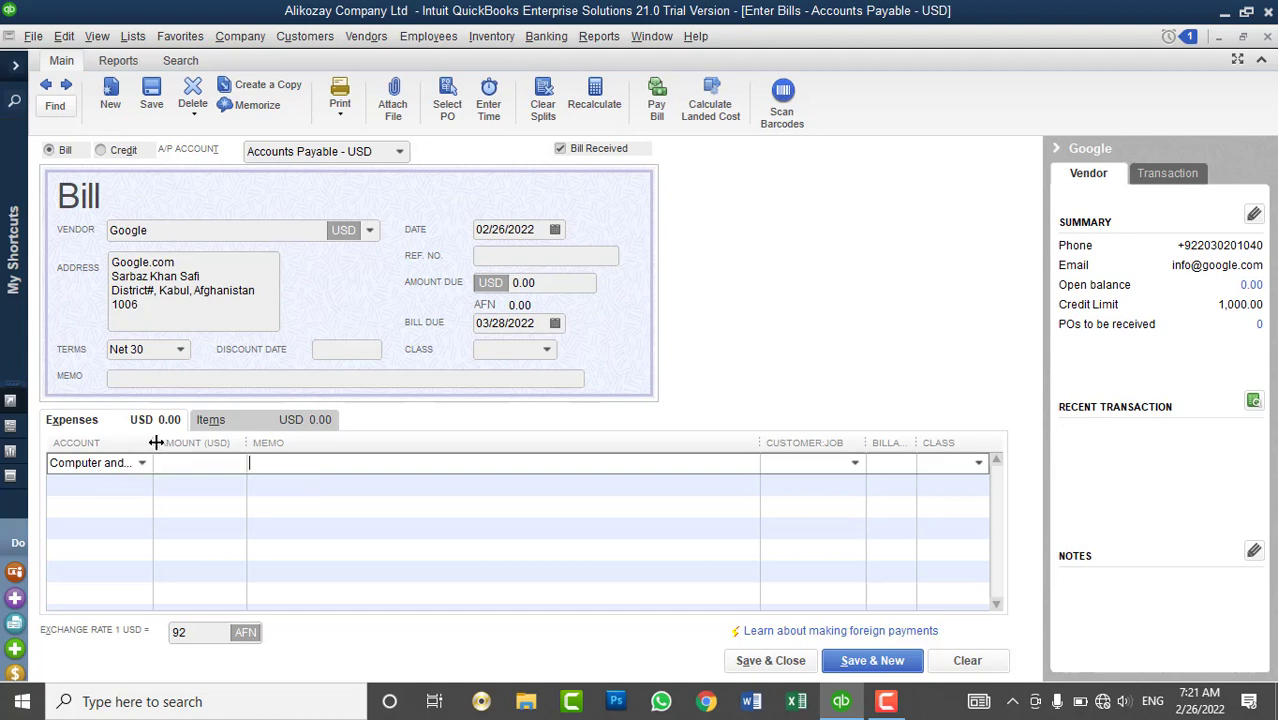
drag(155, 443, 323, 443)
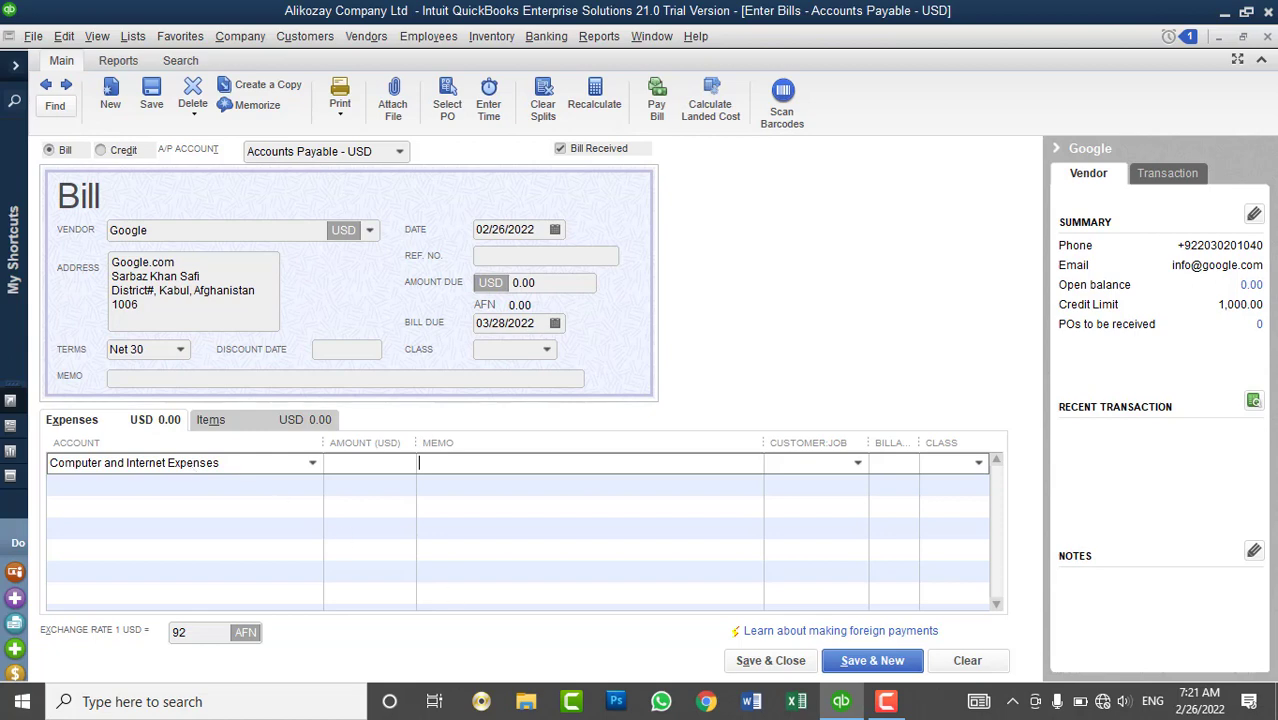
click(984, 667)
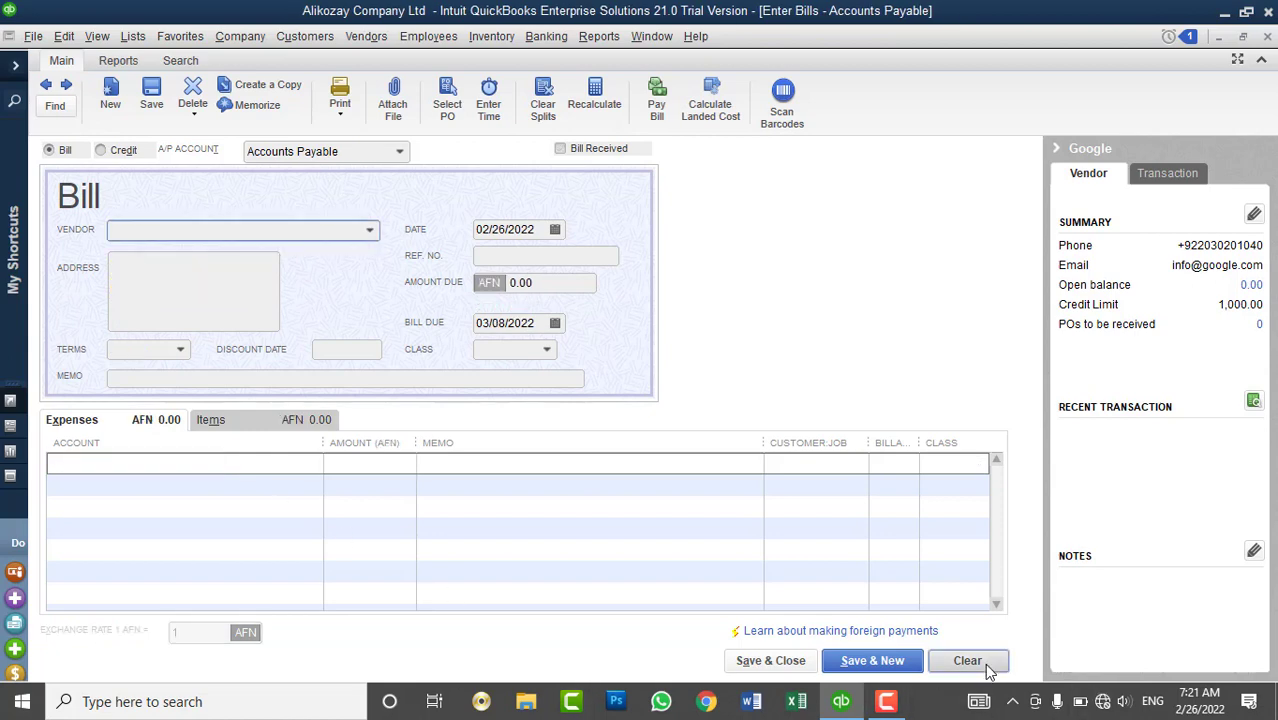
- Close the bill and reopen Google in Edit Vendor at its Payment Settings
click(1267, 36)
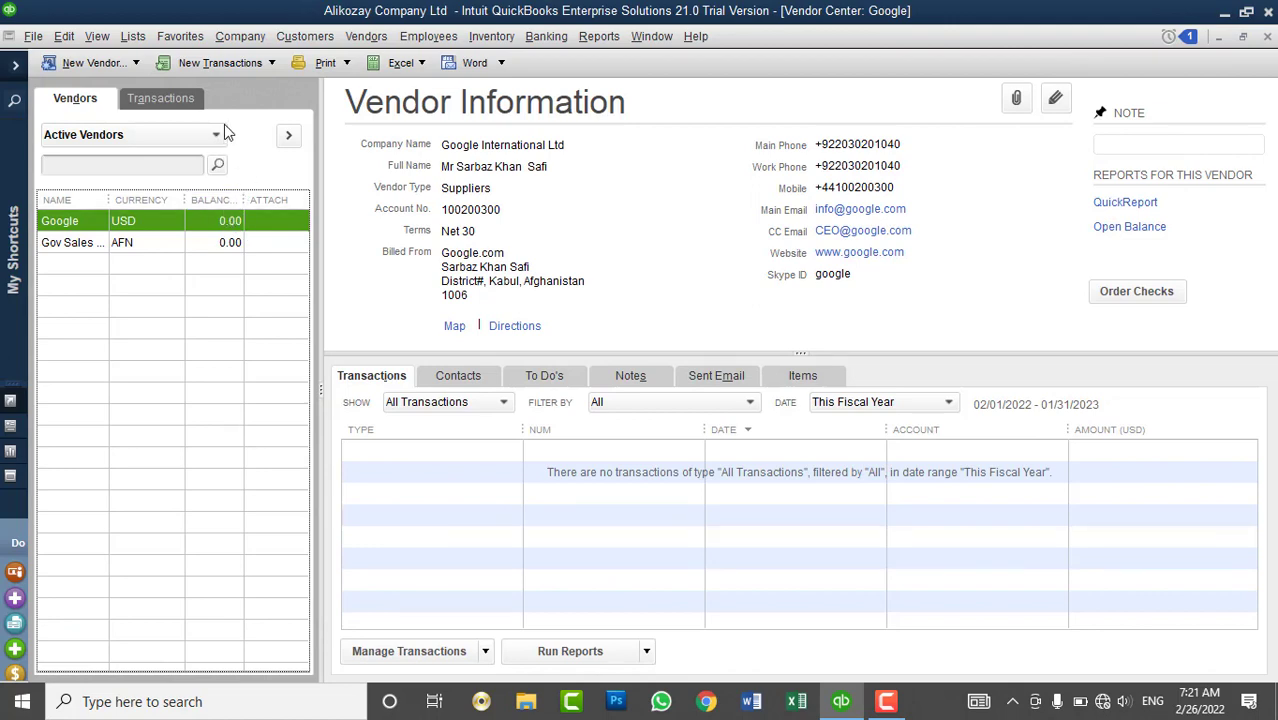
right_click(80, 224)
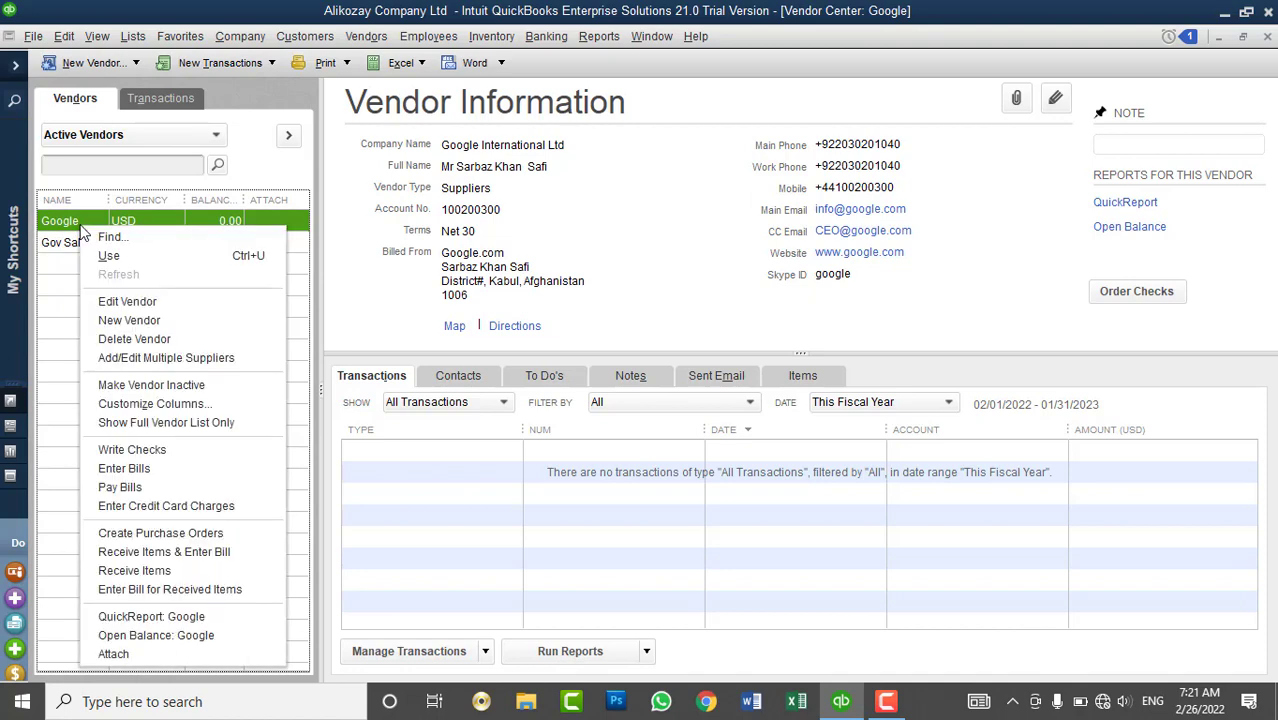
click(138, 305)
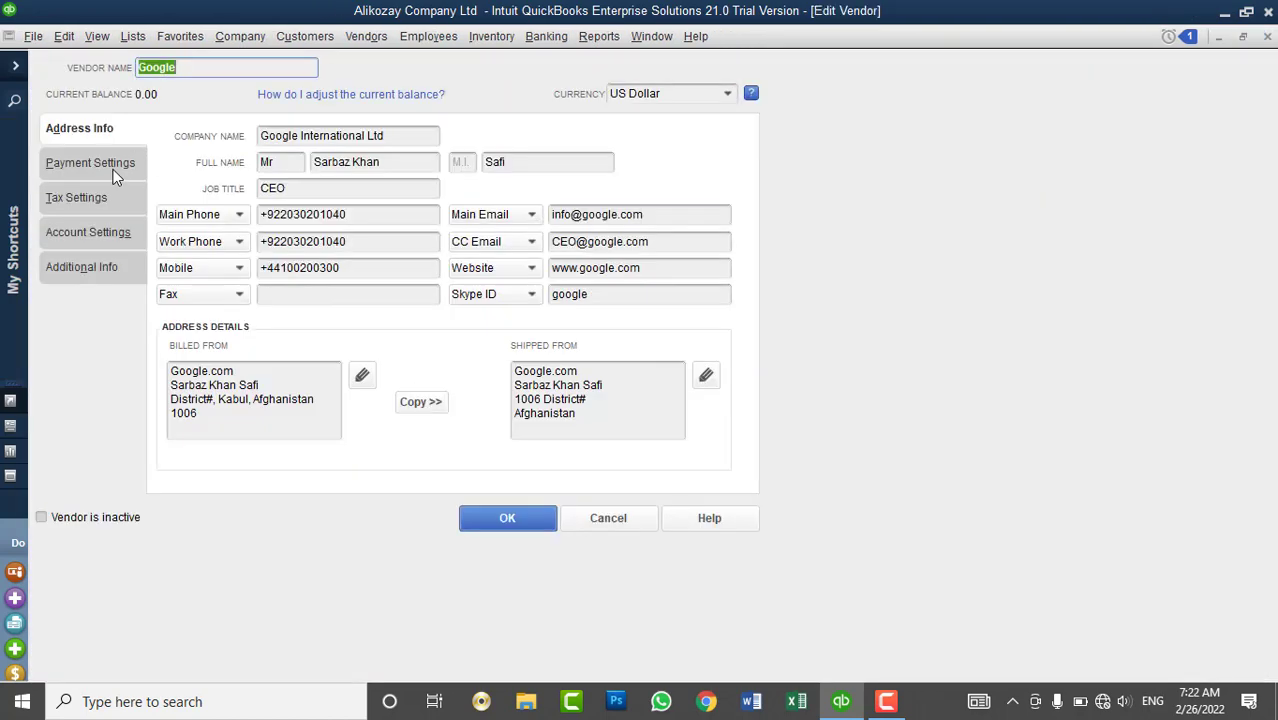
click(113, 175)
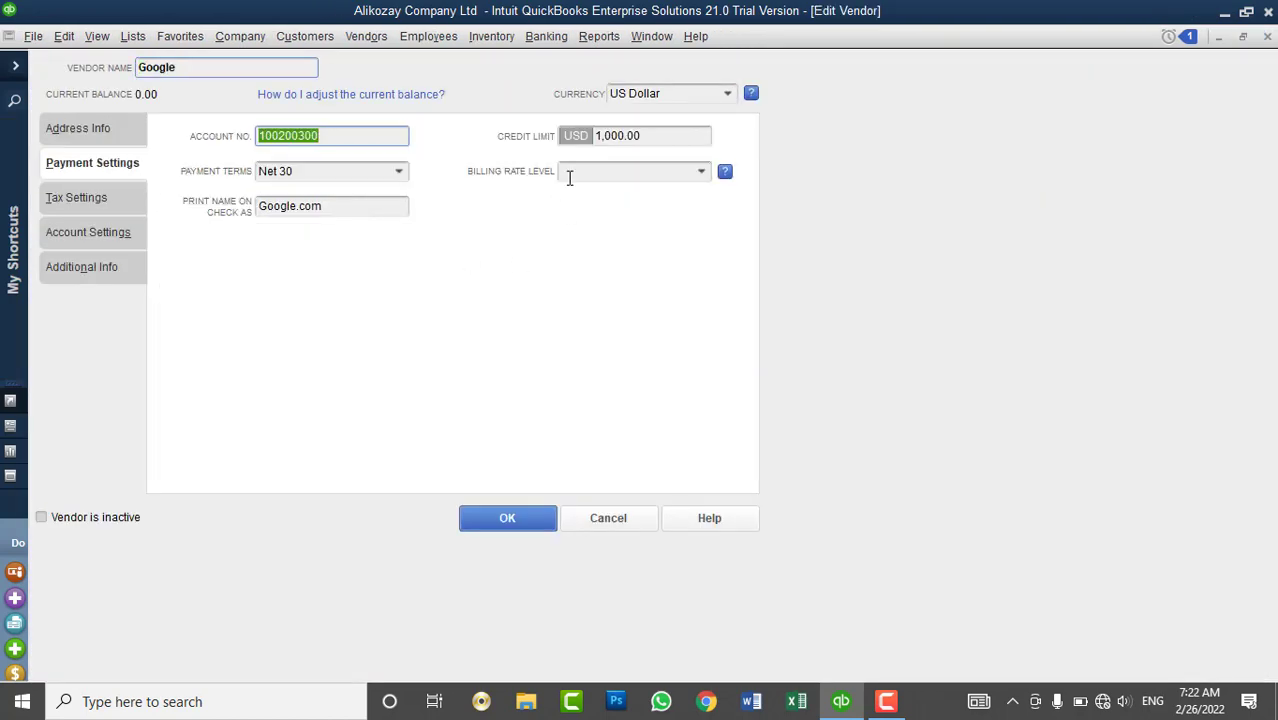
- Launch Notepad and type the title 'QuickBooks Desktop training'
key(super+r)
text(No)
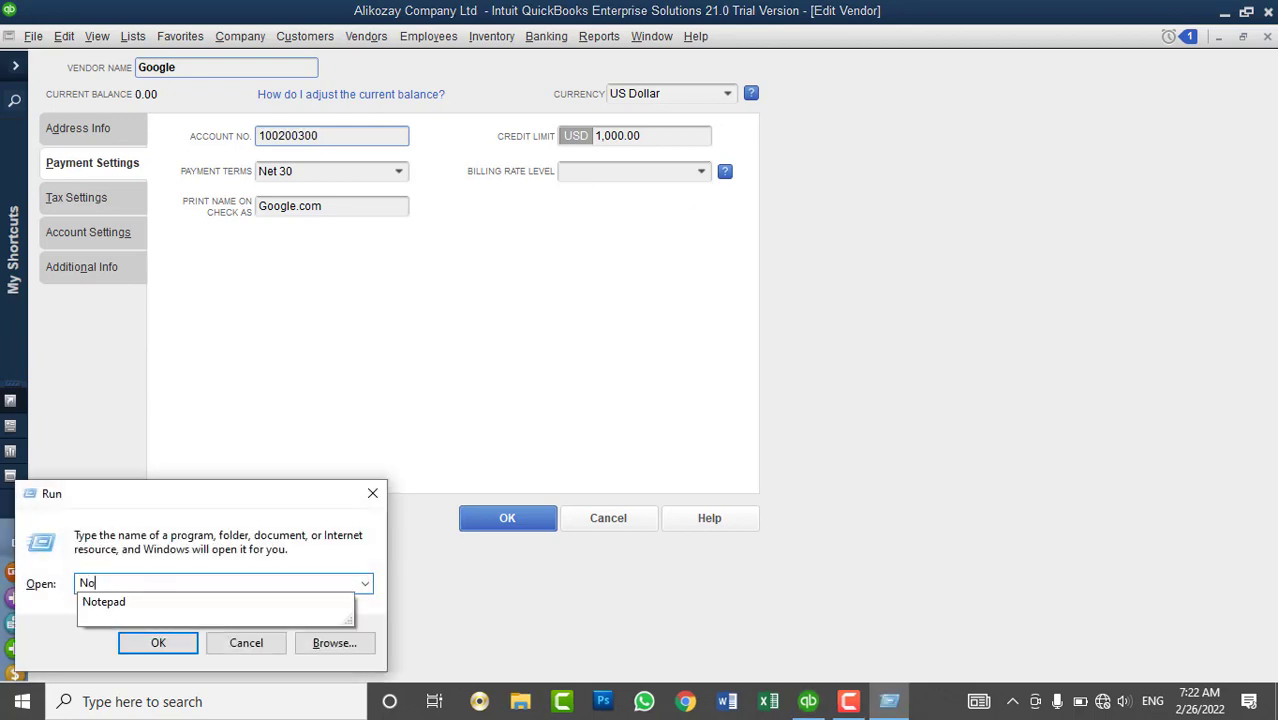
text(tepad)
key(Return)
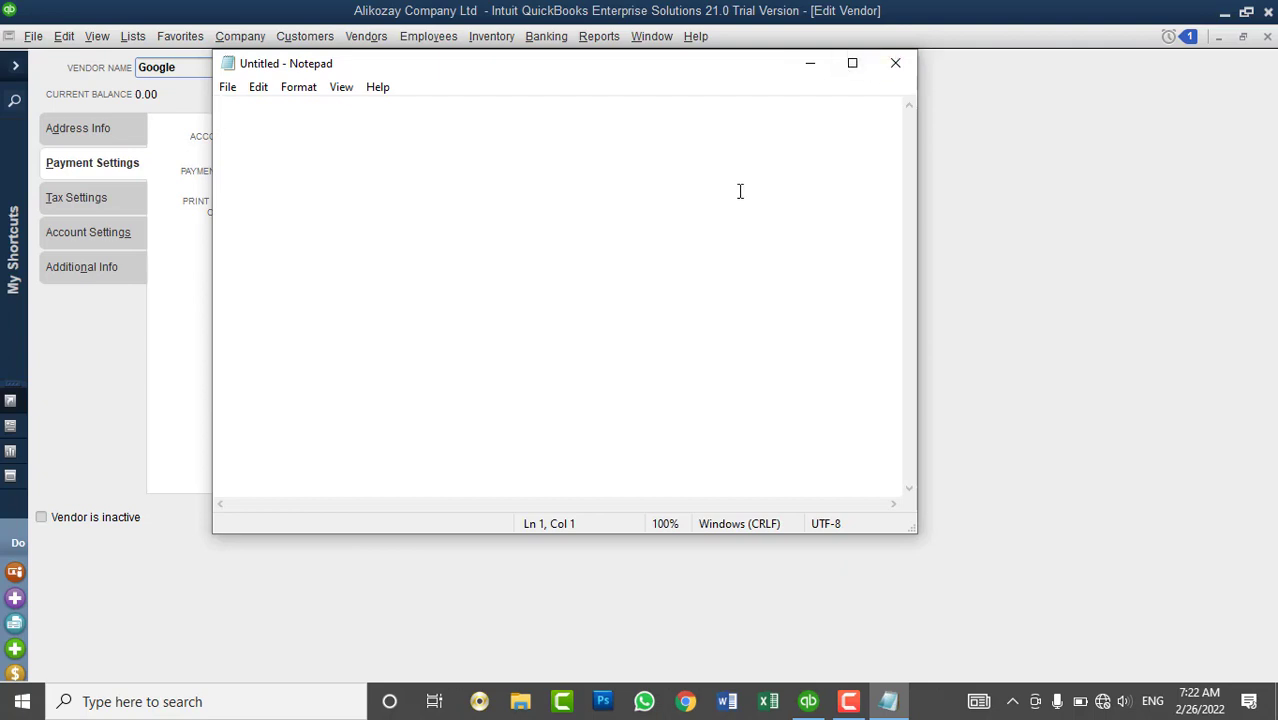
text(Quci)
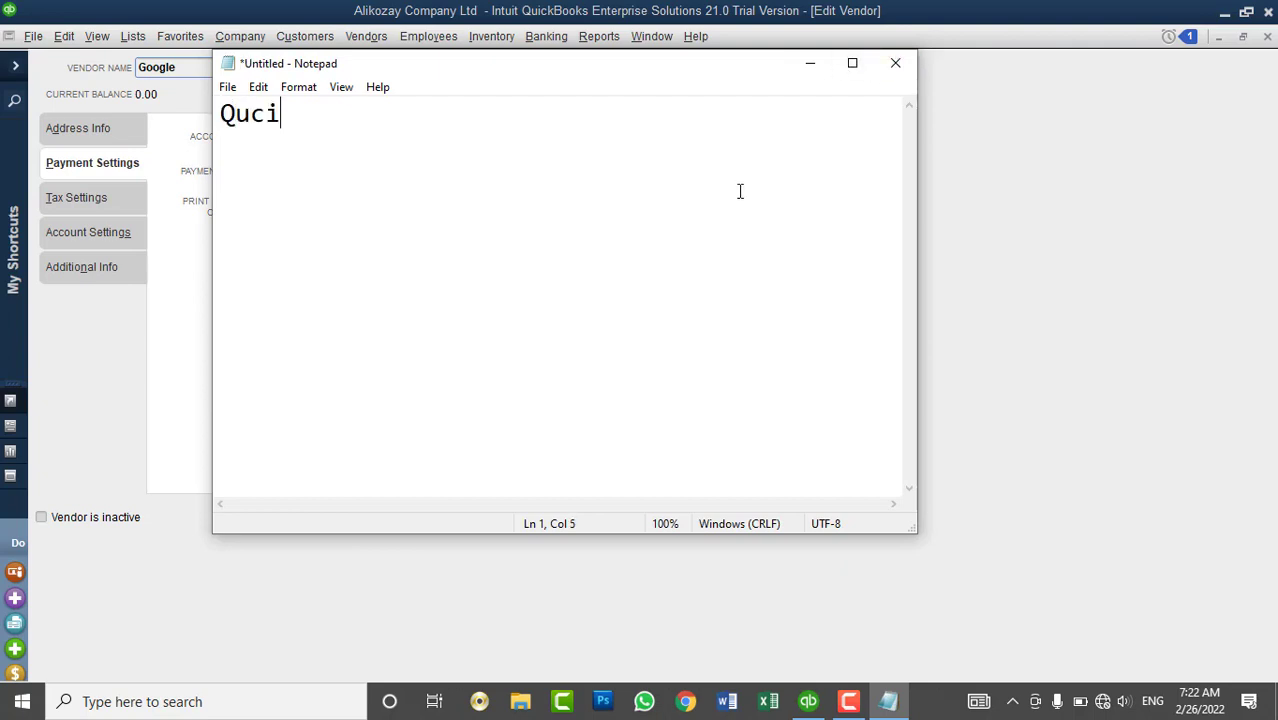
key(BackSpace)
key(BackSpace)
text(ickBo)
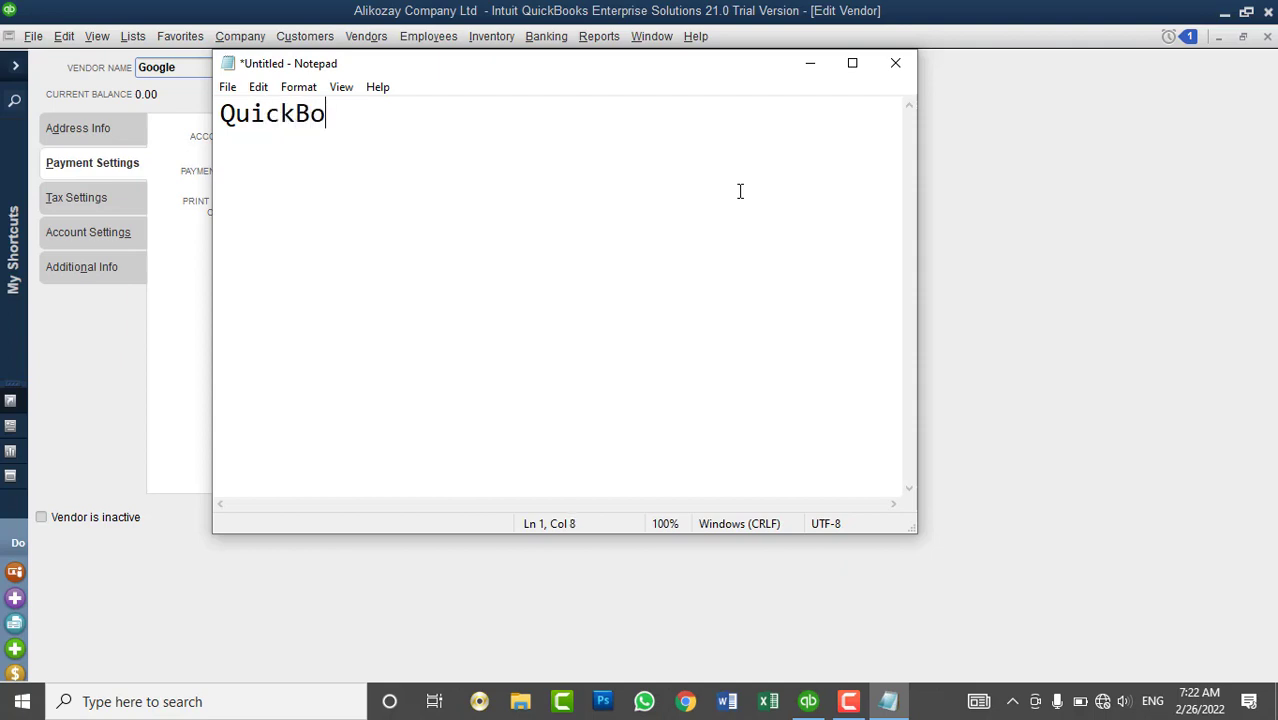
text(oks training)
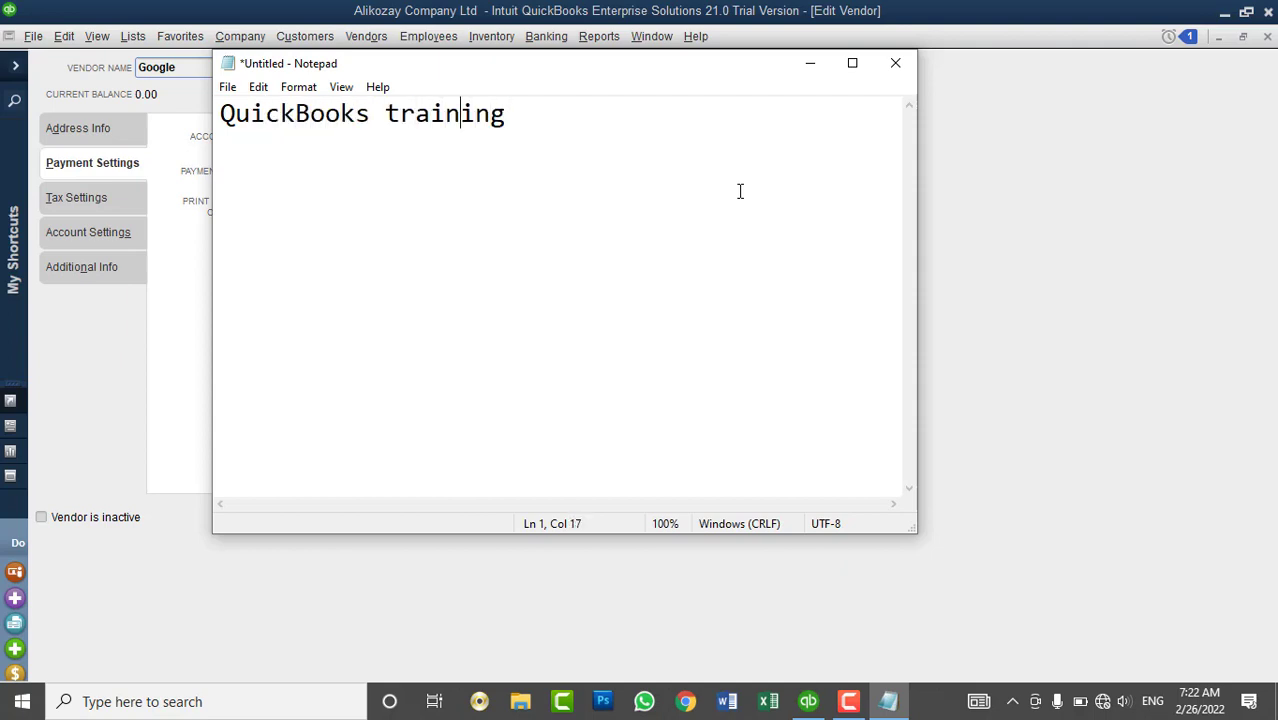
key(Left)
key(Left)
key(Left)
key(Left)
key(Left)
text(Des)
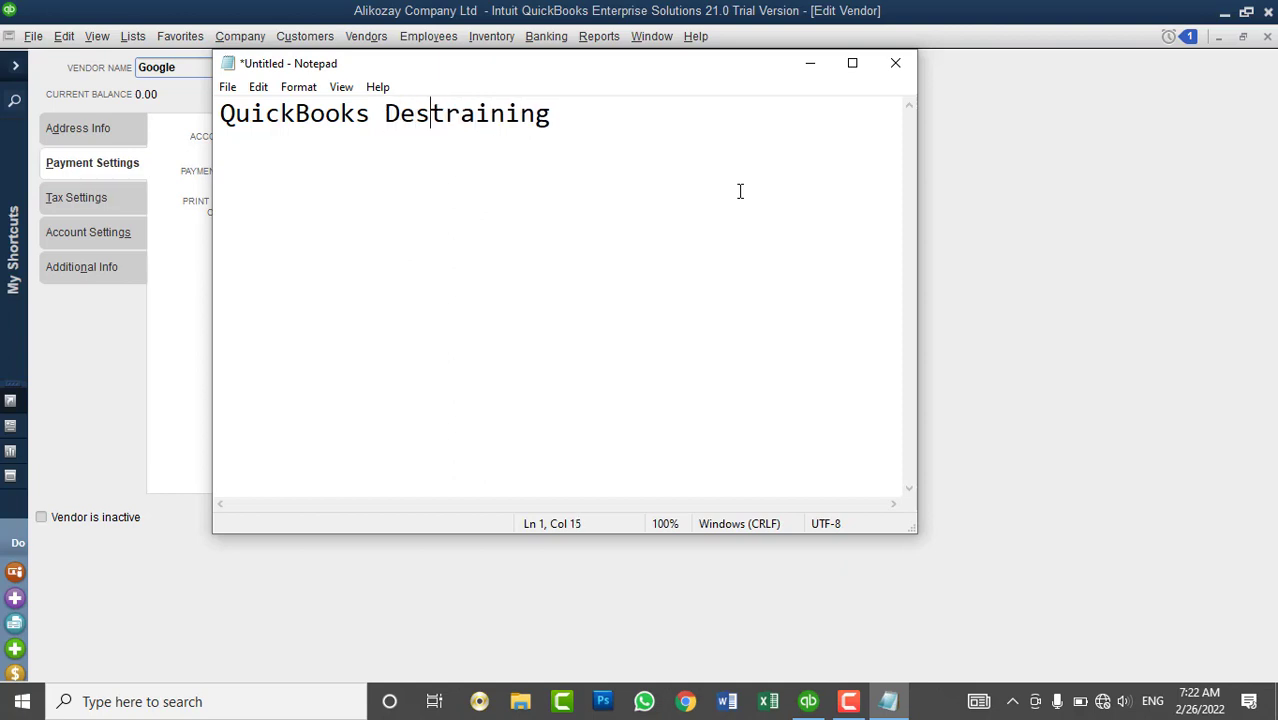
text(ktop)
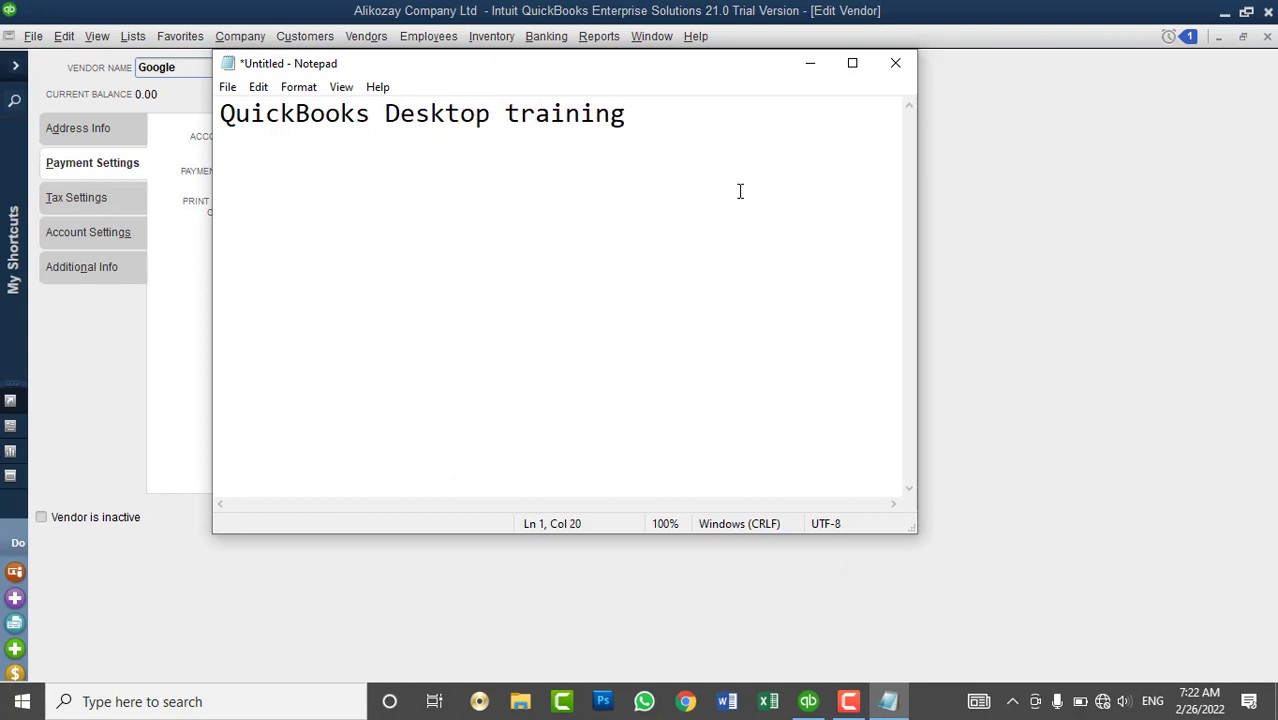
key(Right)
key(Right)
key(Right)
key(Right)
key(Right)
key(Right)
key(Return)
- Add a tab-separated heading line 'Employees' and 'Venders'
text(Employ)
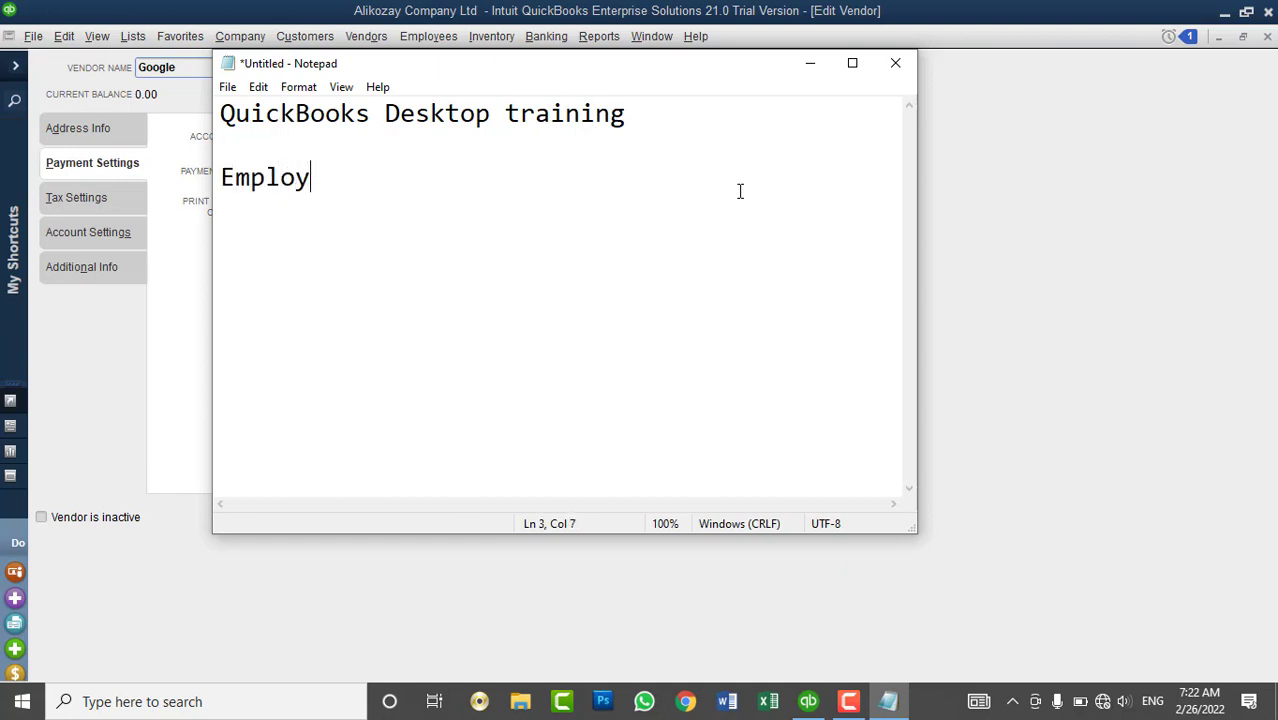
text(ees)
key(Tab)
text(V)
key(BackSpace)
key(Tab)
text(Ven)
text(d)
key(BackSpace)
text(nder)
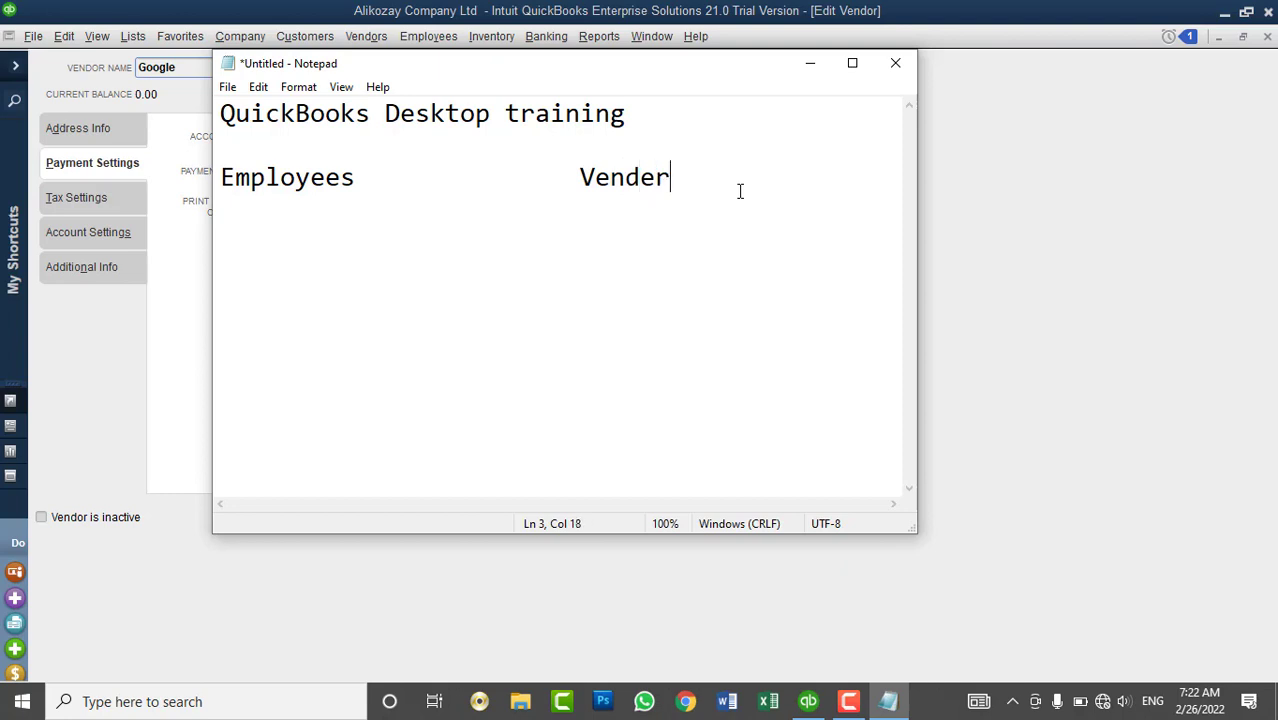
text(s)
key(Return)
- List two employee names, pairing them with vendors Google and Apple
text(Ali)
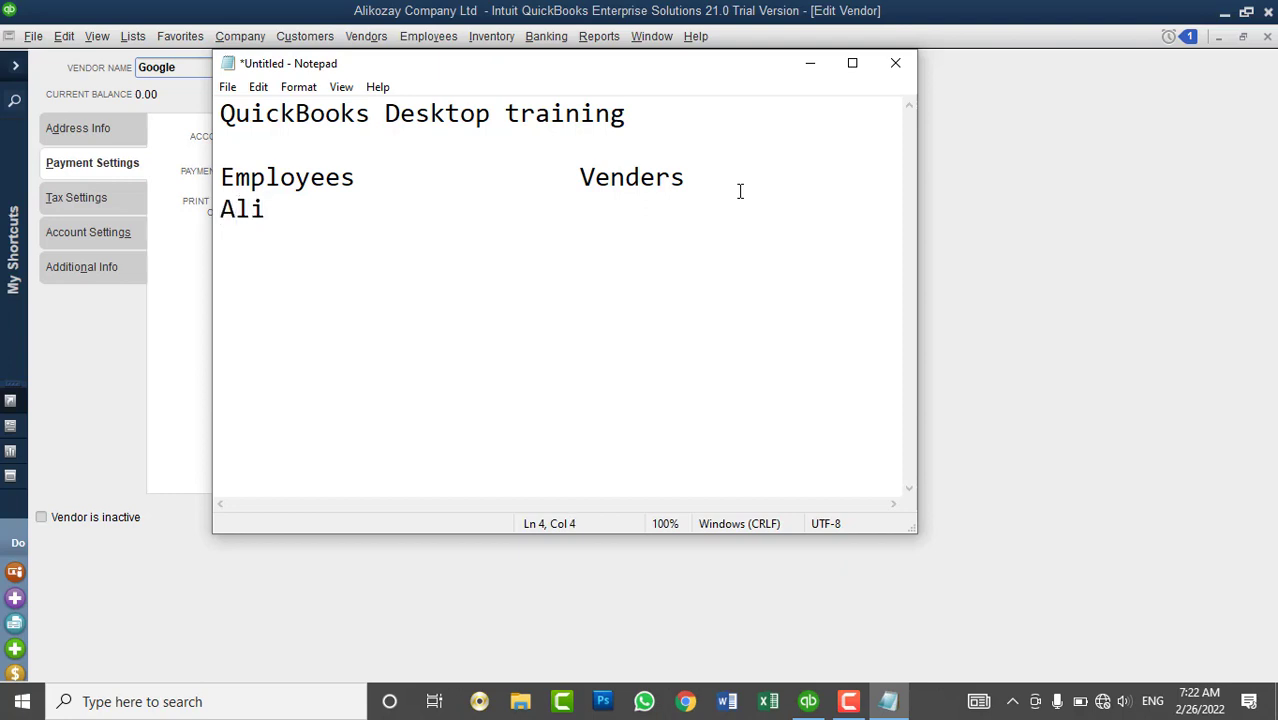
key(Return)
text(Ahmad)
key(Up)
key(Tab)
key(Tab)
key(Tab)
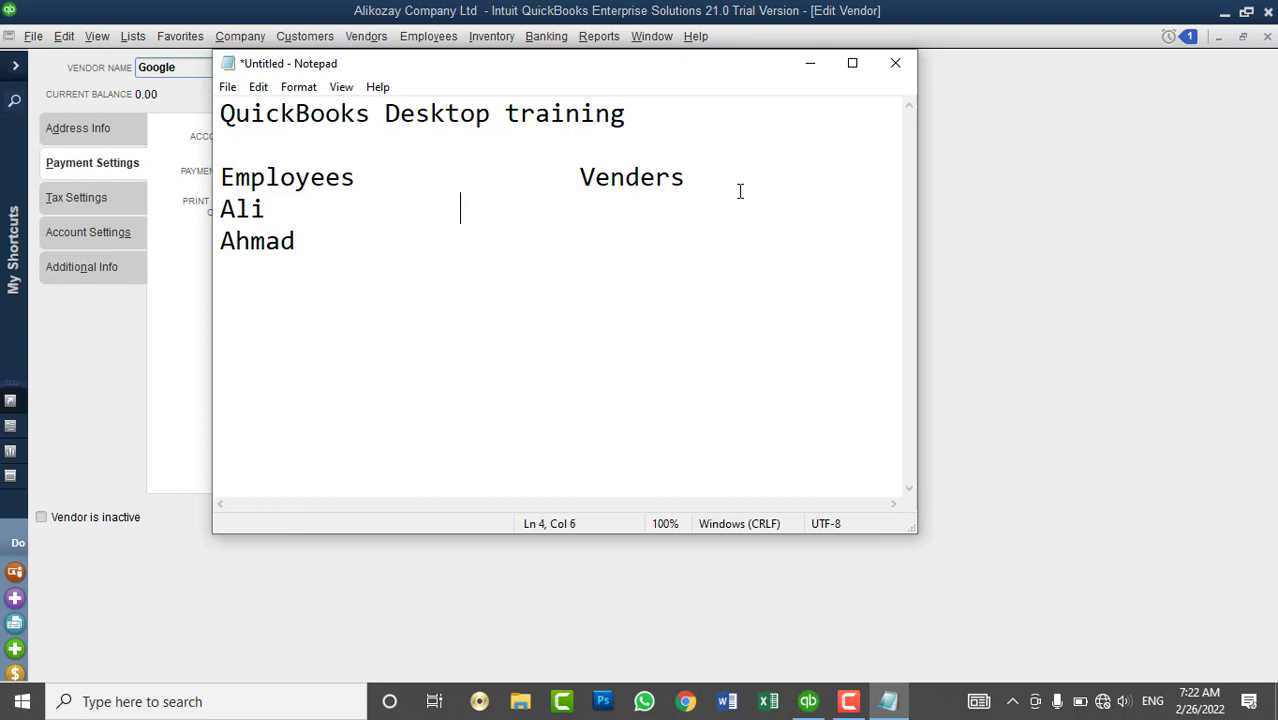
text(Google)
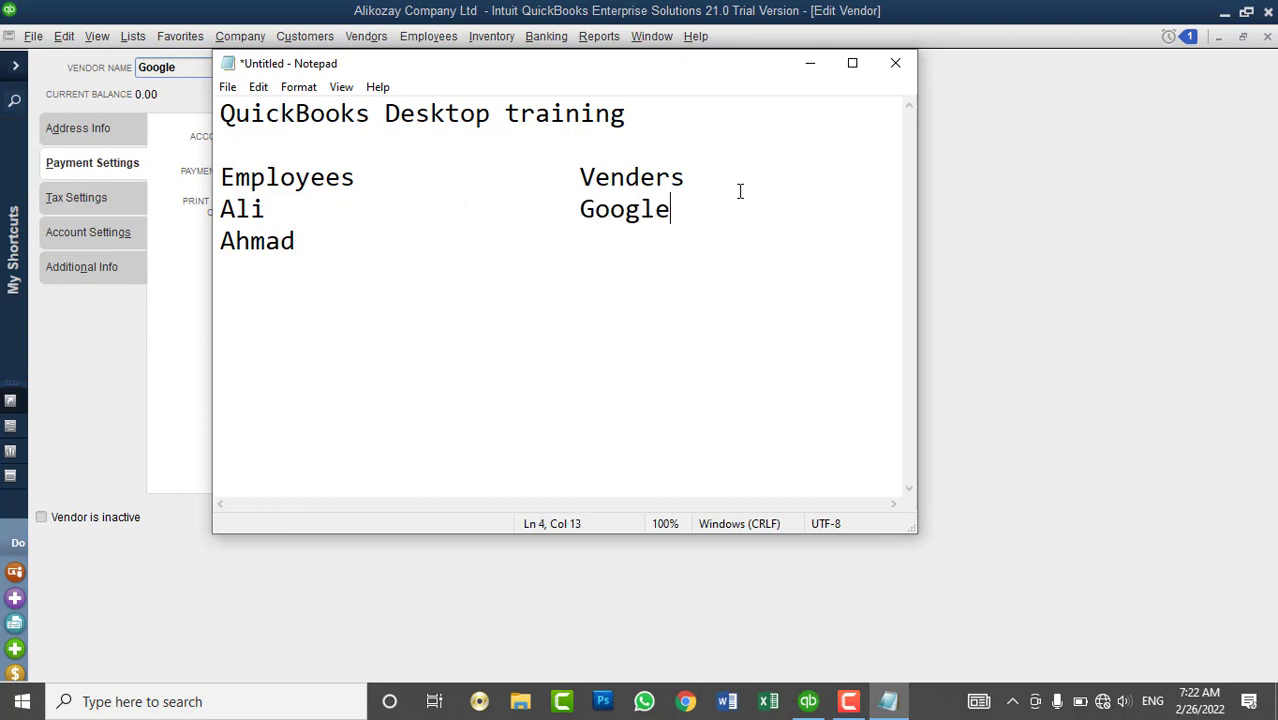
key(Down)
key(Tab)
key(Tab)
key(Tab)
text(Apple)
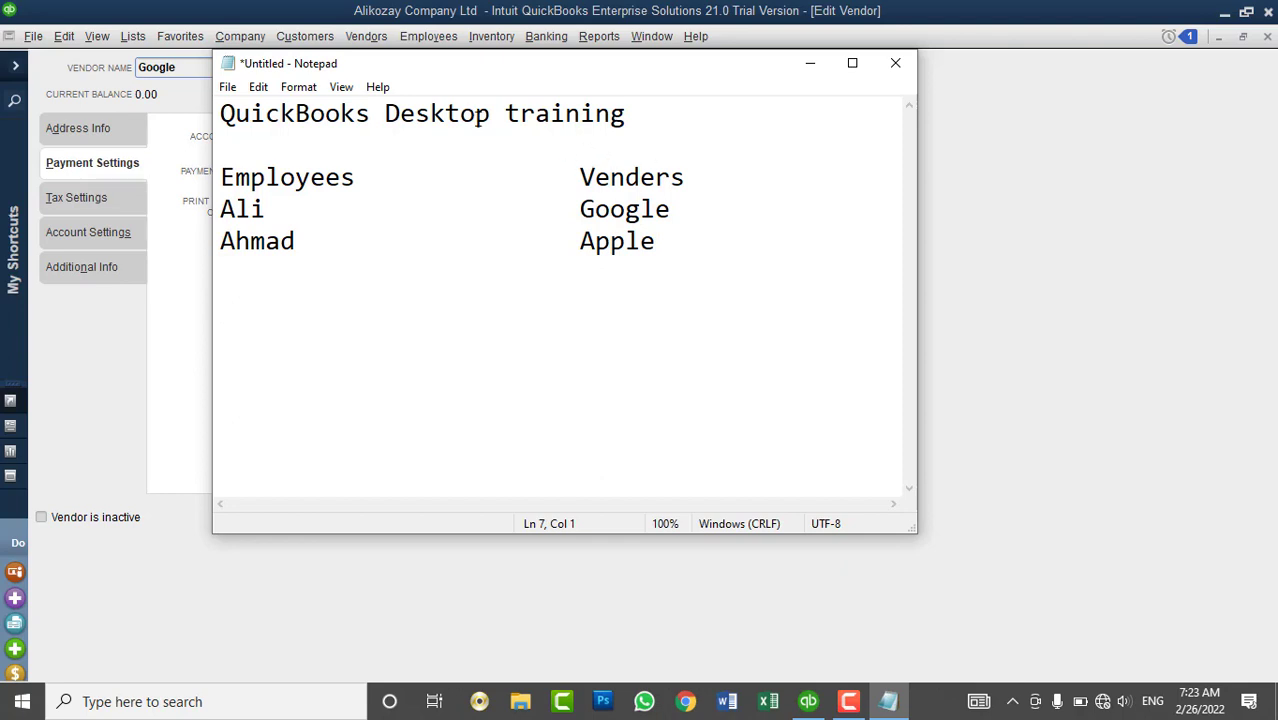
- Maximize Notepad and insert a Fees heading between Employees and Venders
double_click(476, 113)
click(476, 113)
click(380, 175)
key(Tab)
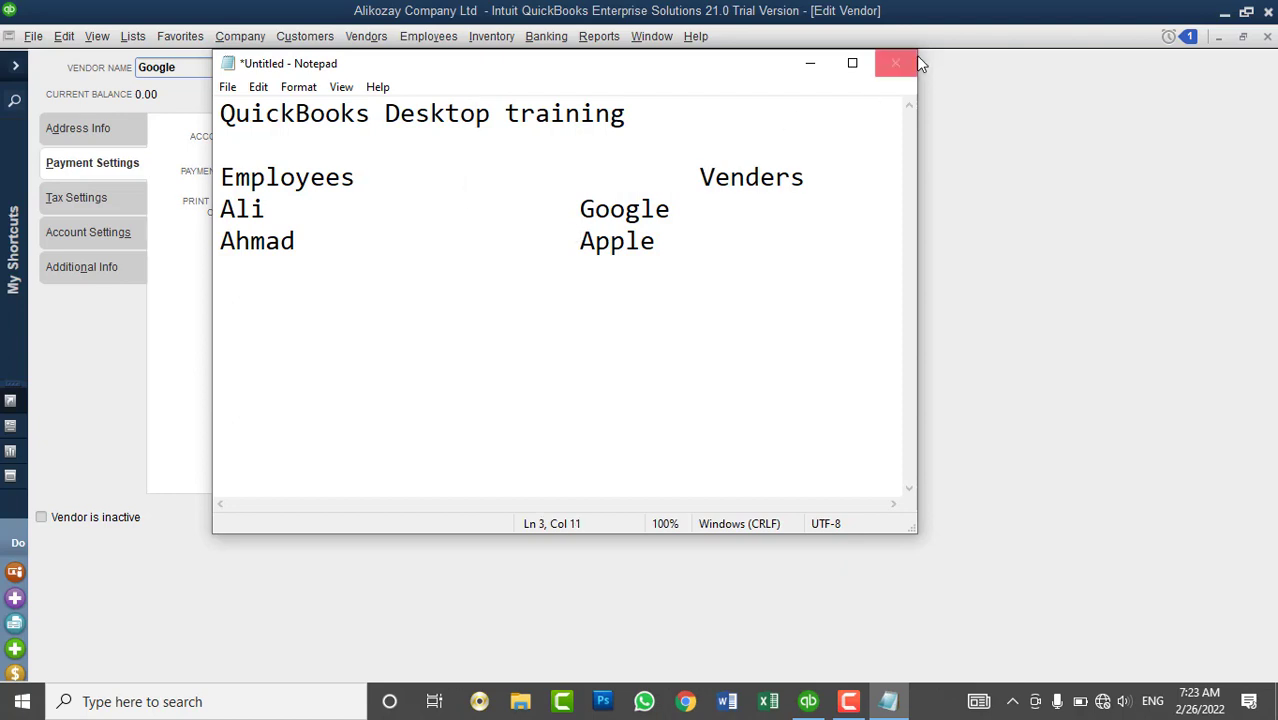
click(852, 62)
text(Fee)
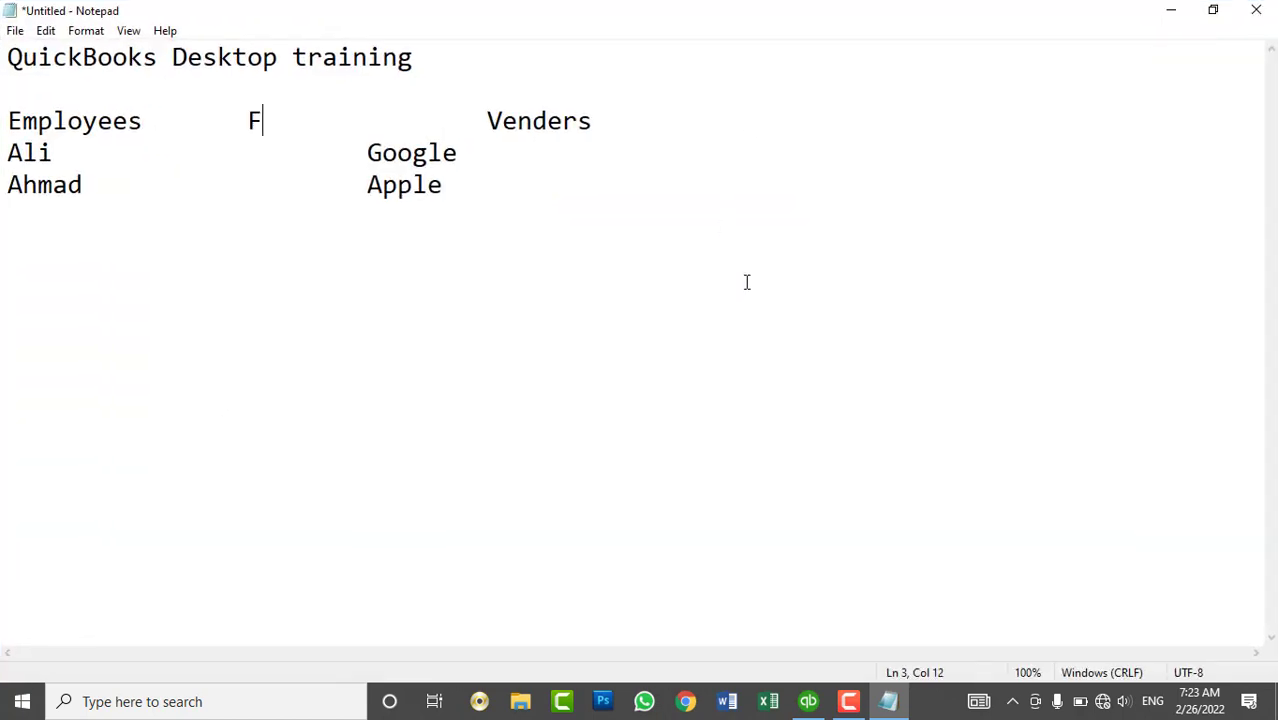
key(BackSpace)
key(BackSpace)
key(BackSpace)
text(Co)
key(BackSpace)
key(BackSpace)
text(Fees)
- Shift Google and Apple under Venders and add another Fees heading after it
click(367, 153)
key(Tab)
click(362, 185)
key(Tab)
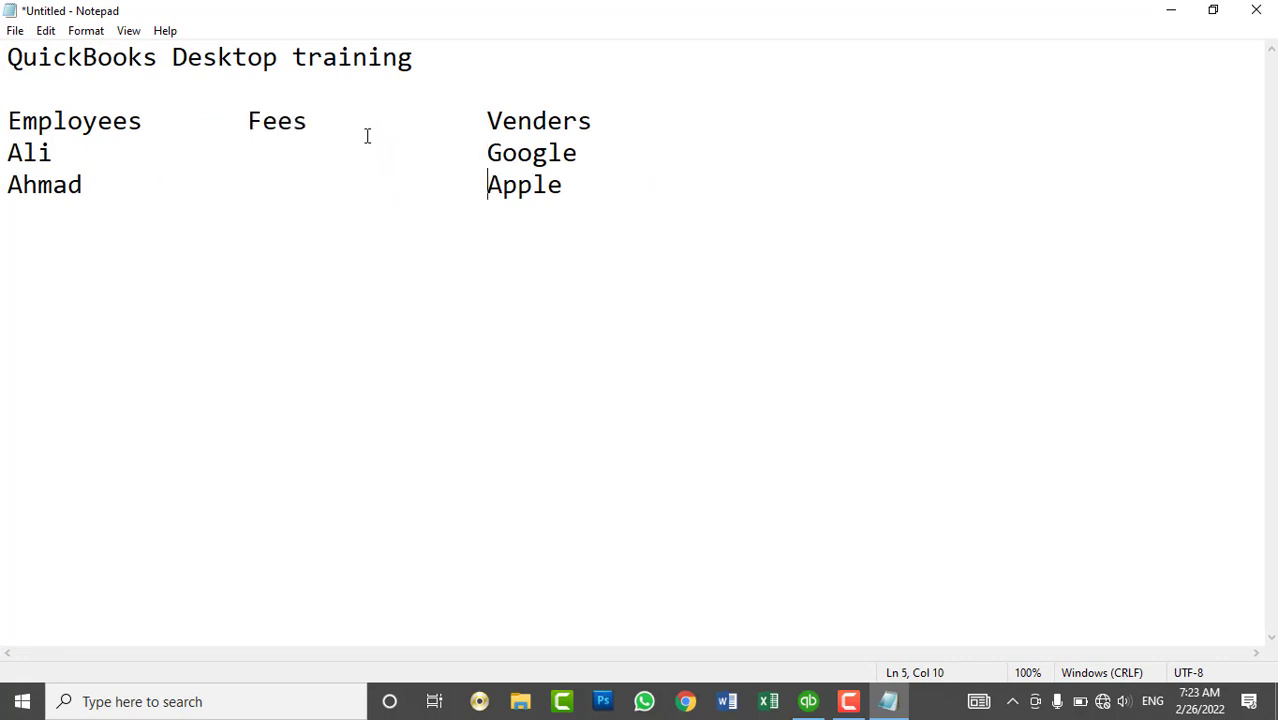
click(380, 118)
click(687, 116)
key(Tab)
text(Fees)
- Enter 3000 fees for both employees and append 3000 to the title
click(190, 152)
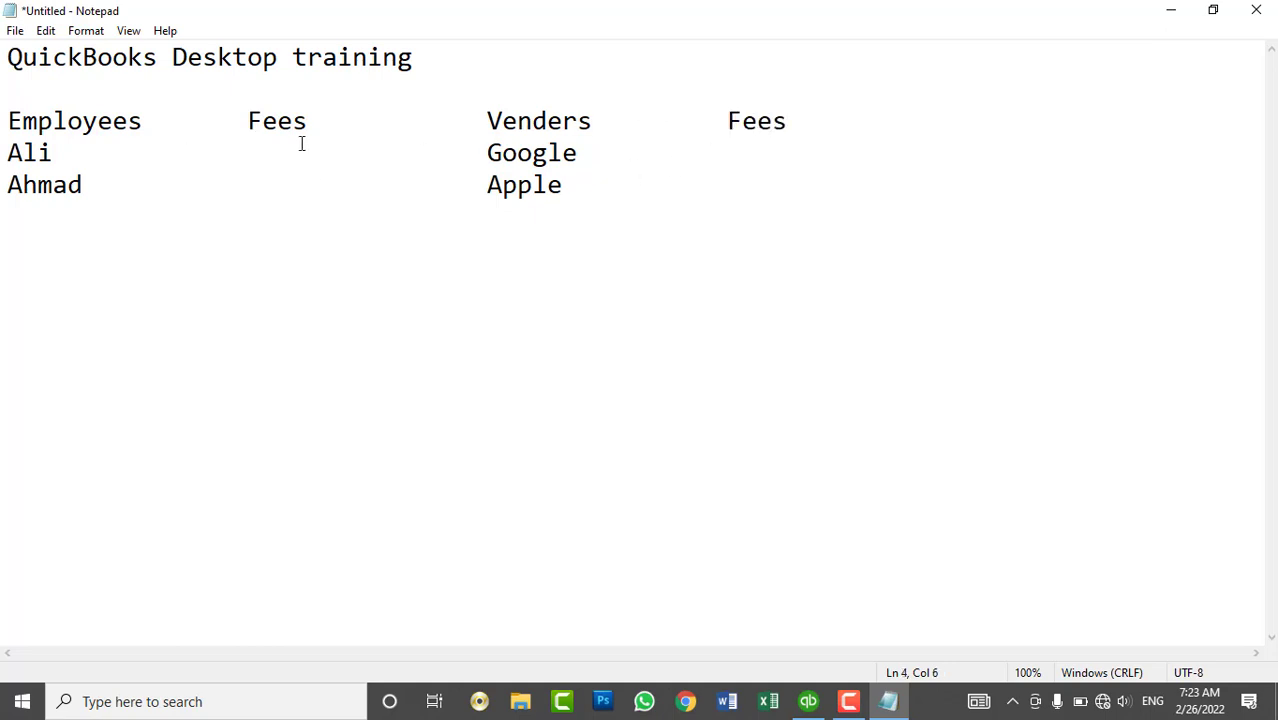
text(3000)
key(Down)
key(Left)
key(Left)
key(Right)
text(3000)
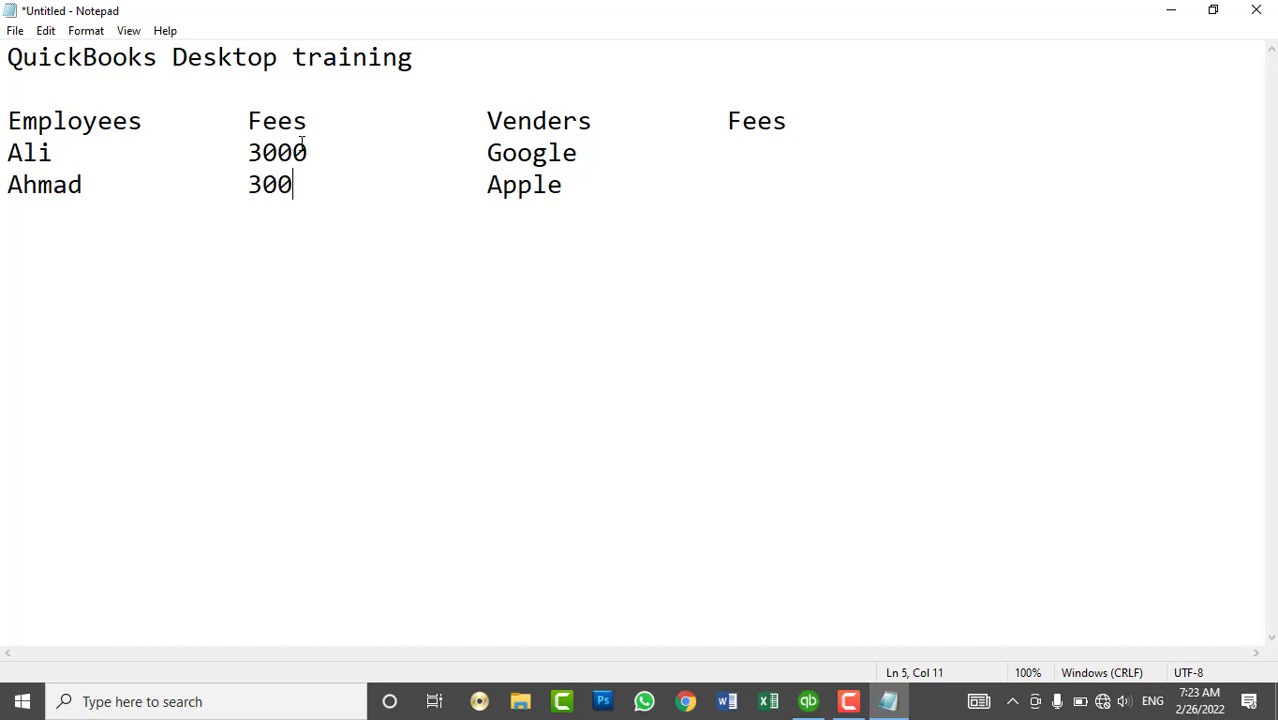
click(616, 150)
key(Tab)
key(Tab)
click(533, 55)
text(3000)
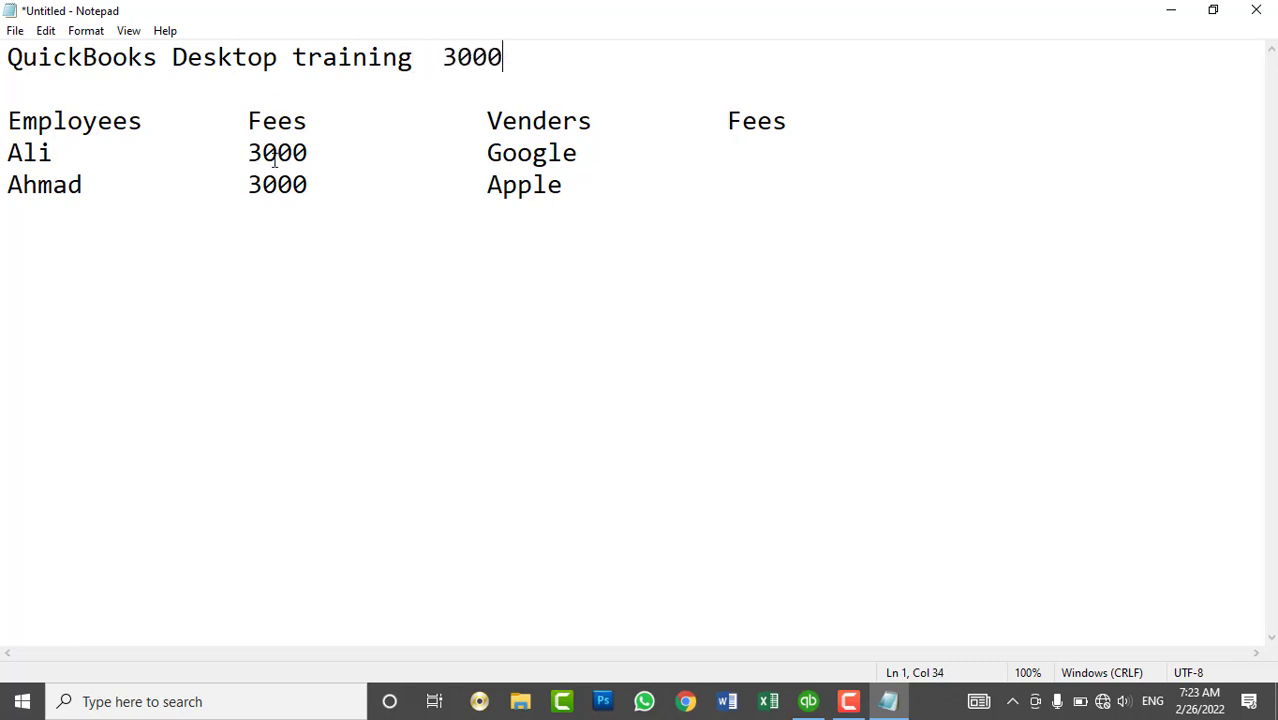
- Tab the second employee's line and the header one stop further right
click(7, 150)
drag(52, 152, 6, 152)
drag(94, 195, 2, 198)
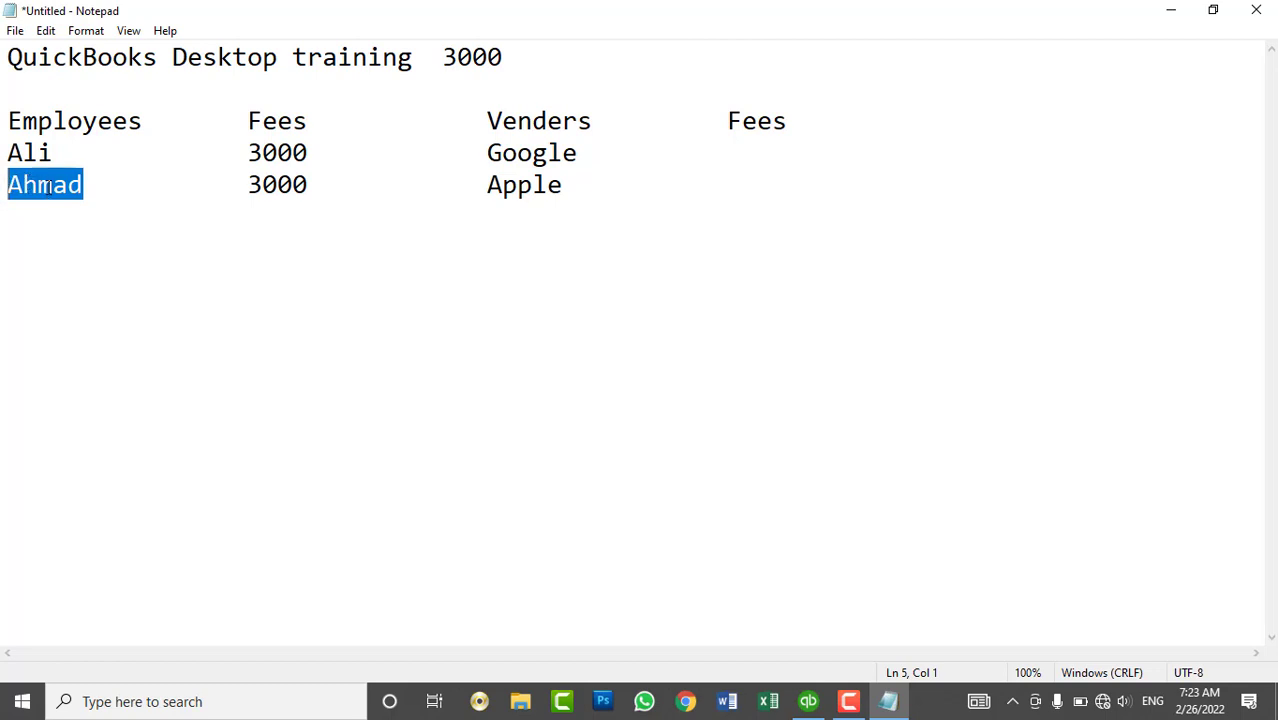
double_click(47, 186)
click(104, 184)
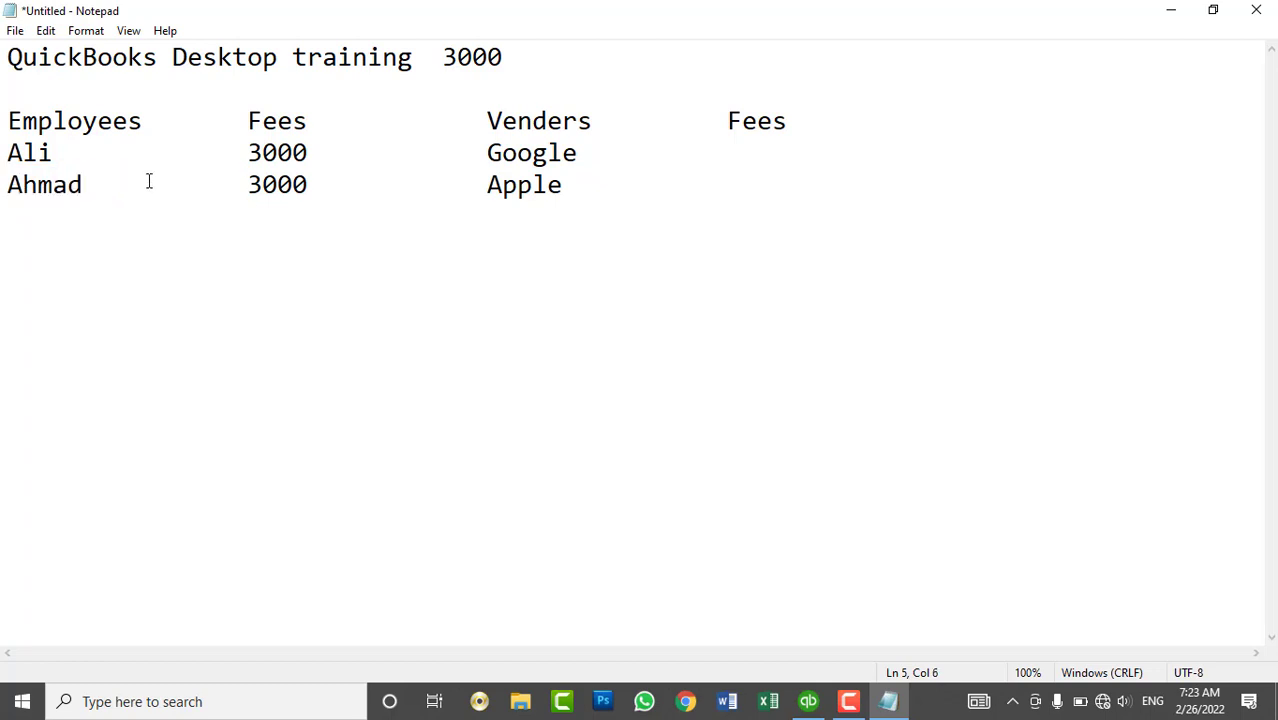
key(Tab)
click(186, 126)
key(Tab)
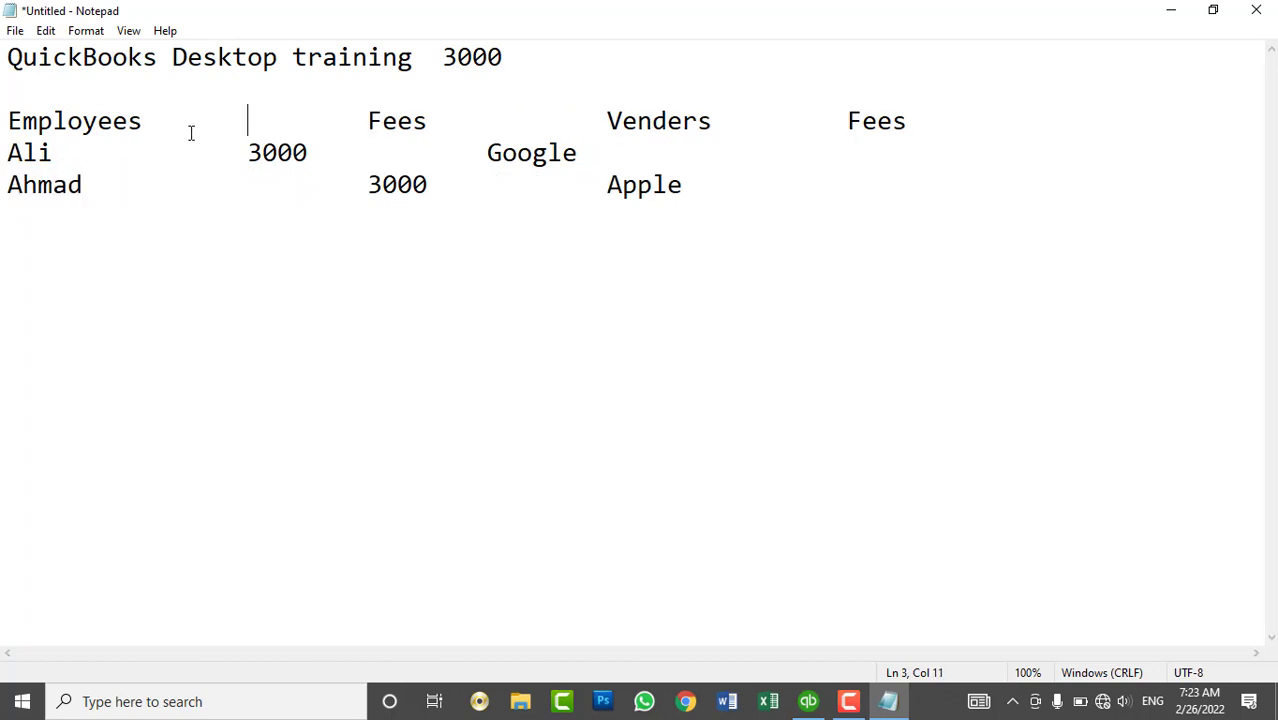
- Insert an Expert header after Employees in the Notepad note
click(231, 152)
key(Tab)
click(276, 124)
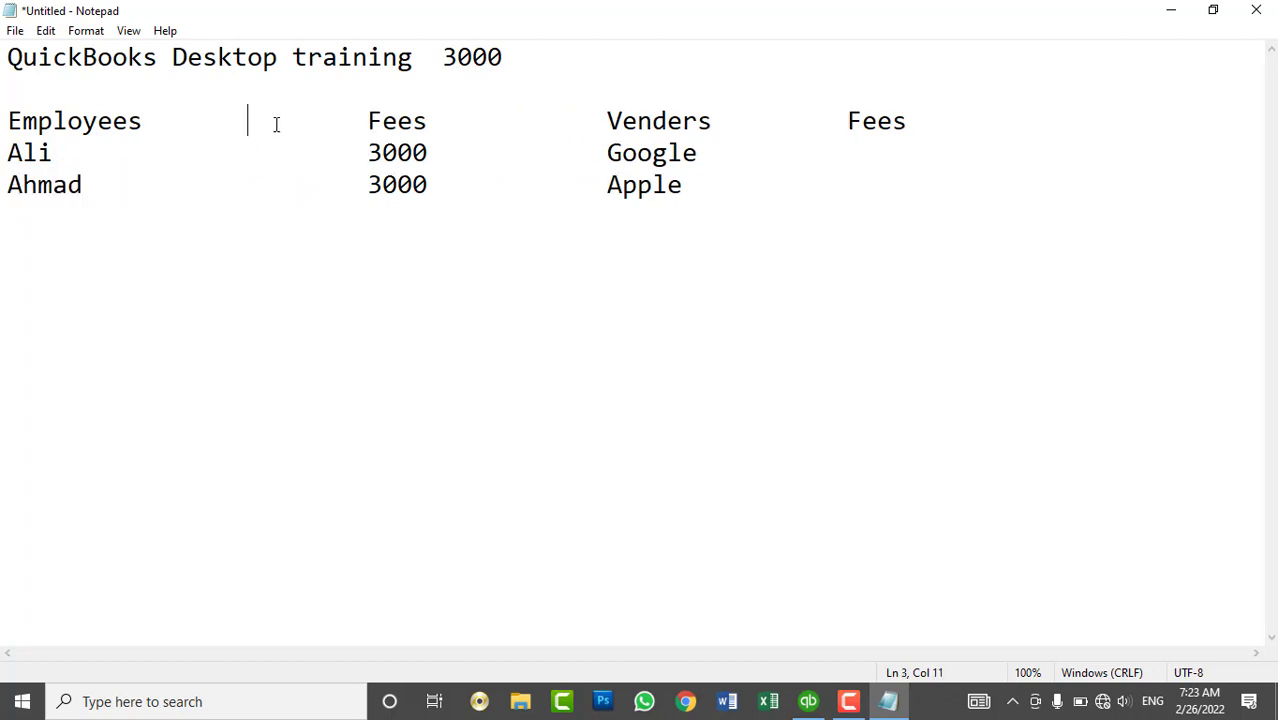
text(T)
key(BackSpace)
text(Experts)
key(BackSpace)
- Record 3000+10 for the first employee and Normal with 3000+0 for the second
click(481, 124)
click(483, 156)
key(Left)
text(+10)
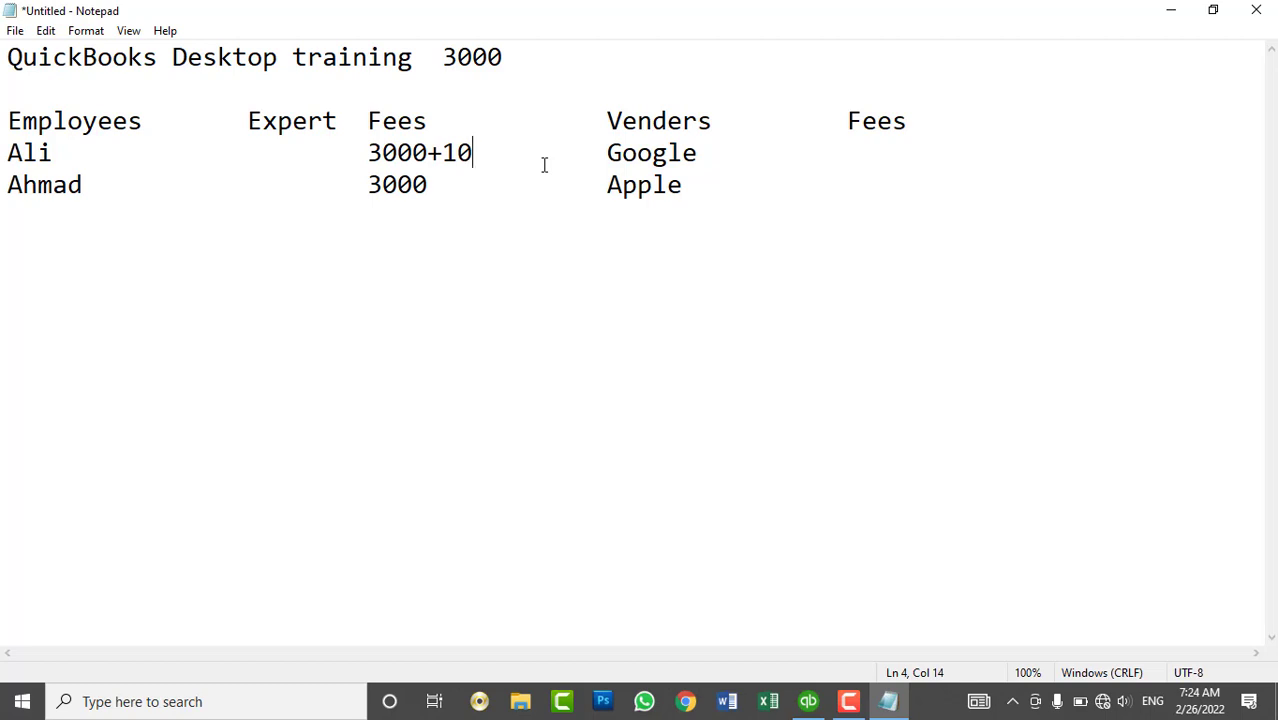
key(Down)
key(Left)
key(Left)
key(Left)
key(Left)
key(Left)
key(Left)
key(Left)
key(Right)
text(Normal)
key(Right)
key(Right)
key(Right)
key(Right)
key(Right)
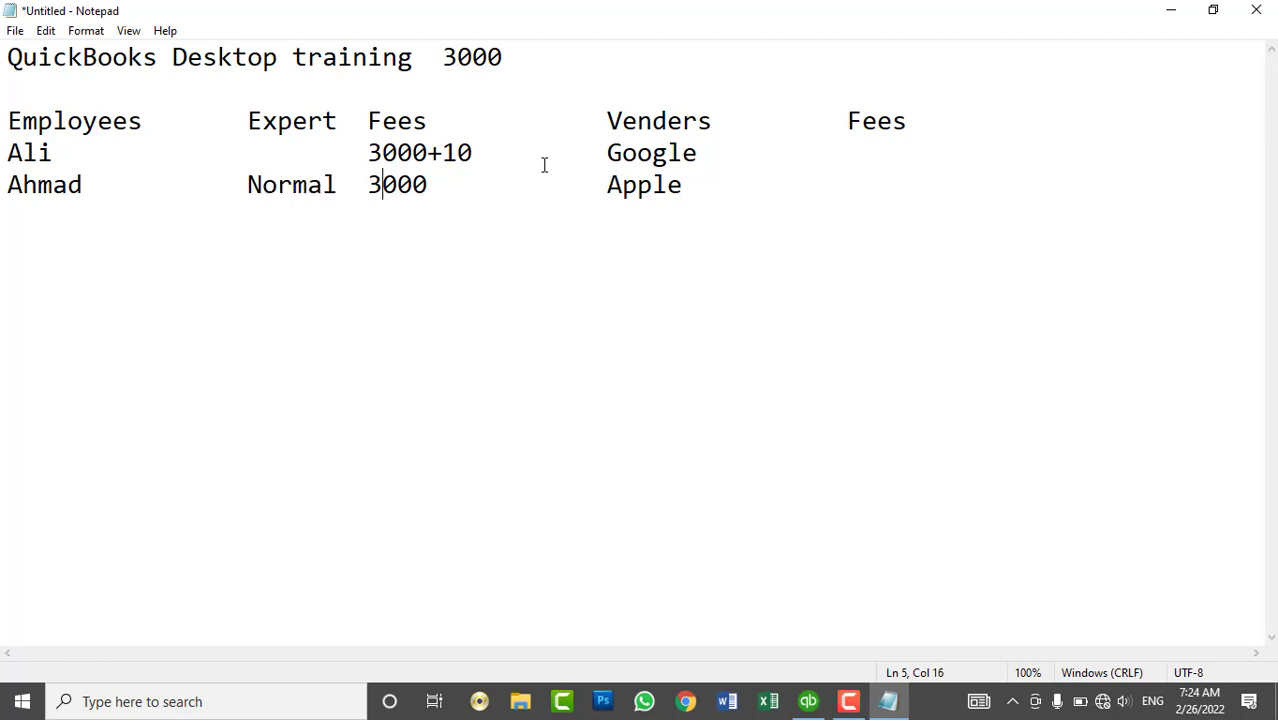
text(+0)
- Add a TOP column header before the vendor Fees header
click(726, 152)
click(802, 120)
key(Tab)
click(822, 121)
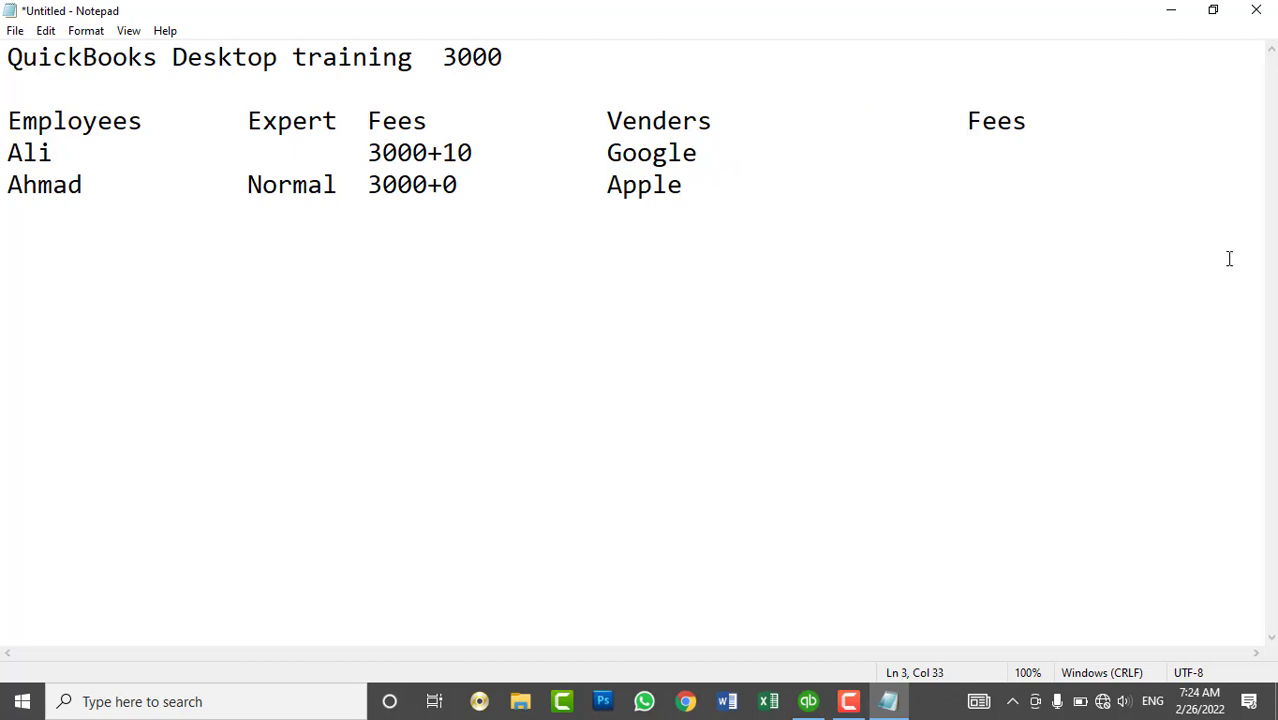
text(Top)
key(Down)
key(Up)
key(Left)
key(Left)
key(Left)
double_click(873, 125)
key(Delete)
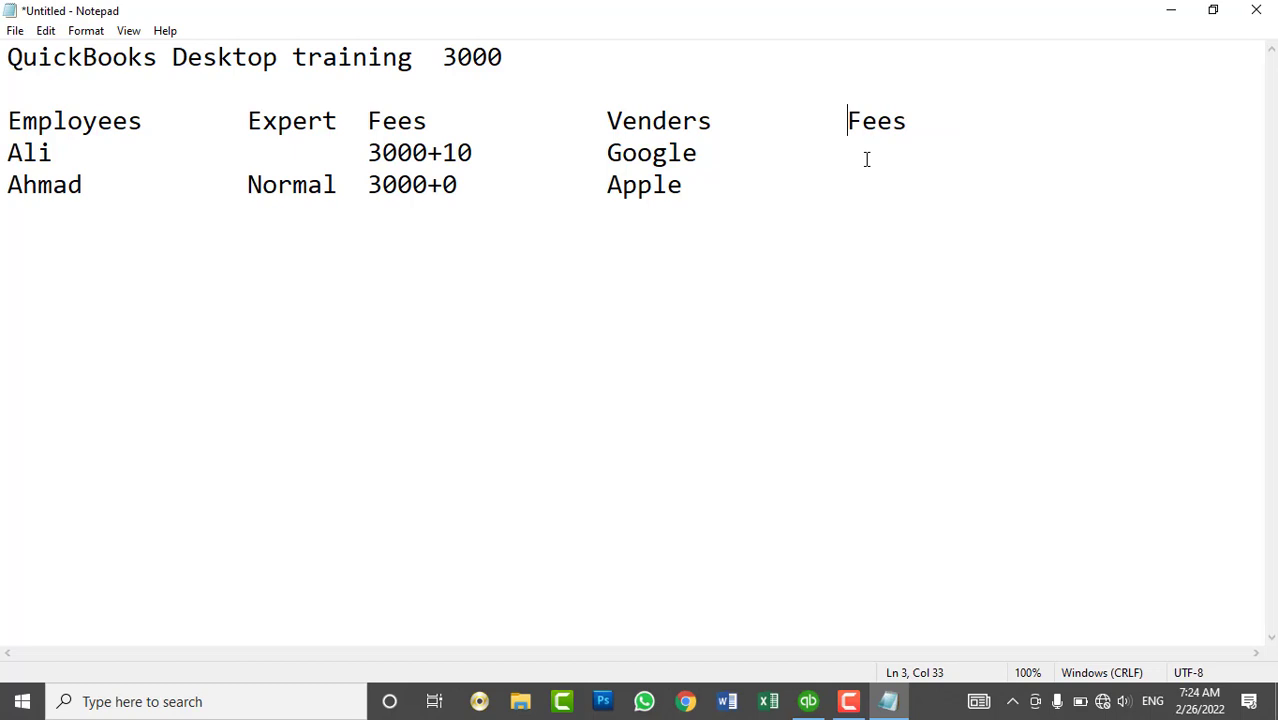
key(Tab)
click(867, 159)
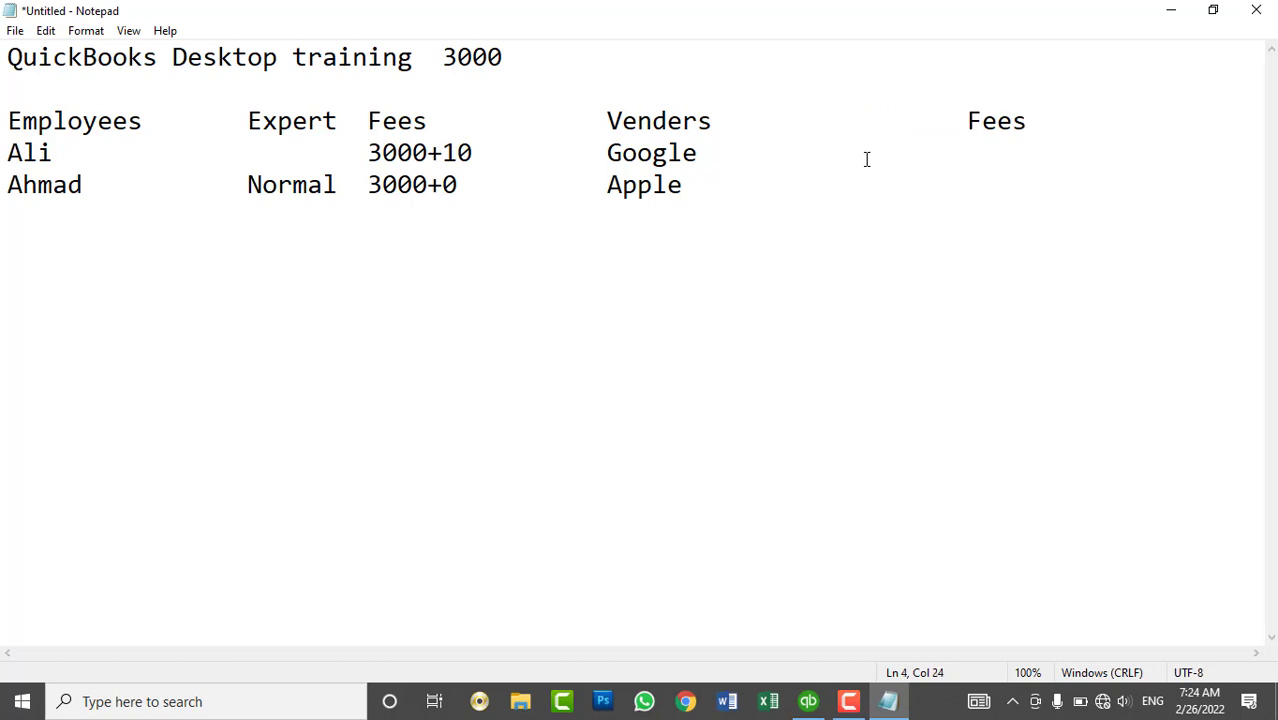
text(TOP)
key(BackSpace)
key(BackSpace)
key(Up)
text(TOP)
- Enter 3000+10% for Google and 3000+0 for Apple under TOP
key(Down)
key(BackSpace)
text(3000+10%)
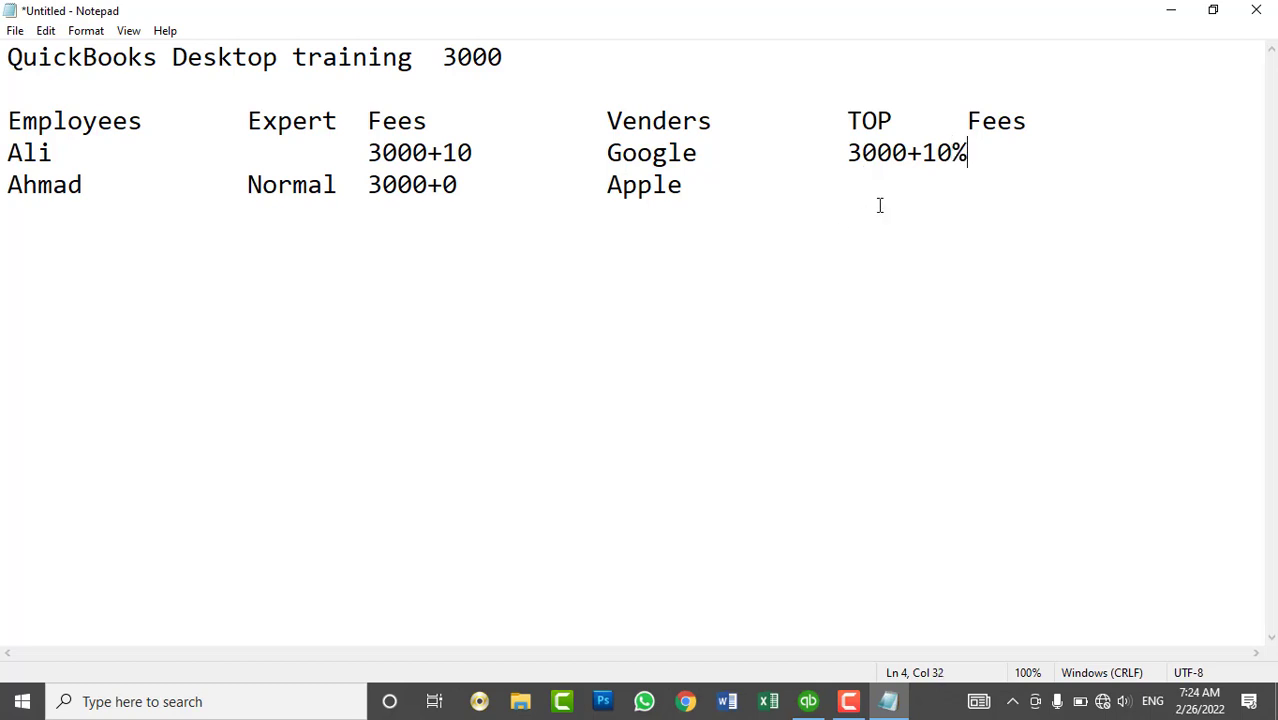
click(880, 206)
click(856, 188)
key(Tab)
key(Tab)
text(3000+)
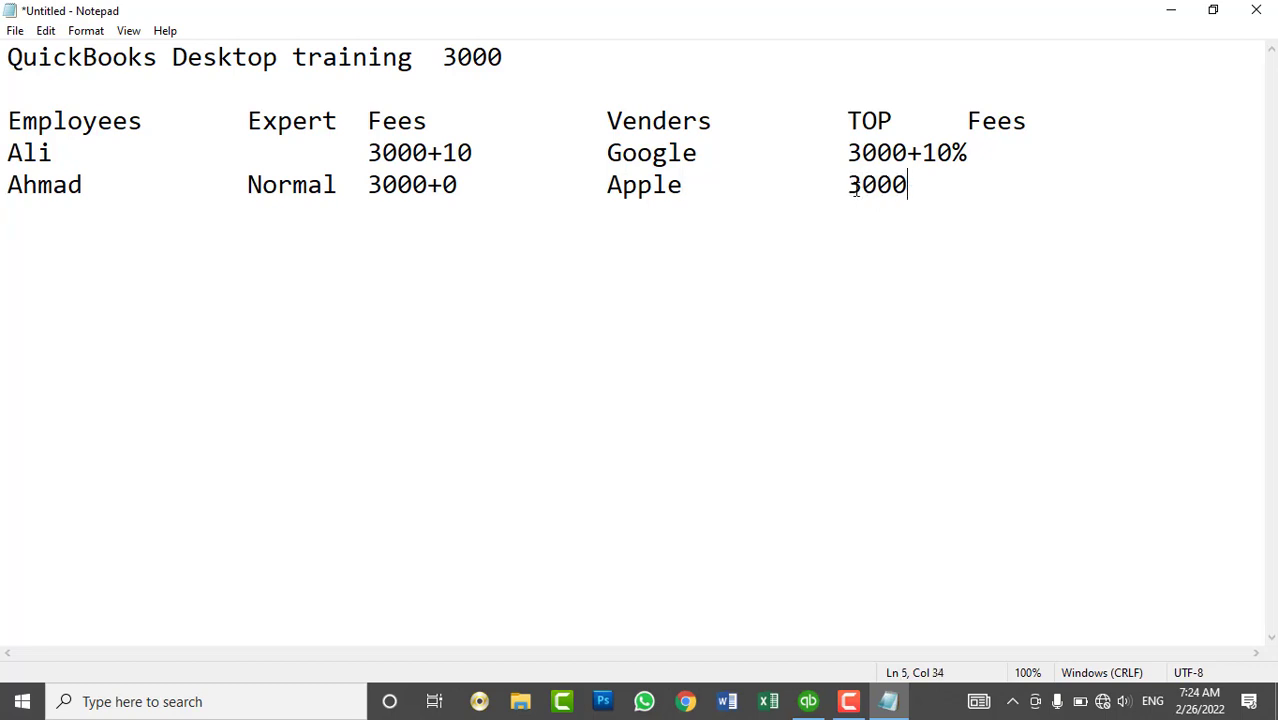
text(0)
- Start a billing rate level named Expert with custom hourly rates for all three service items
click(1170, 11)
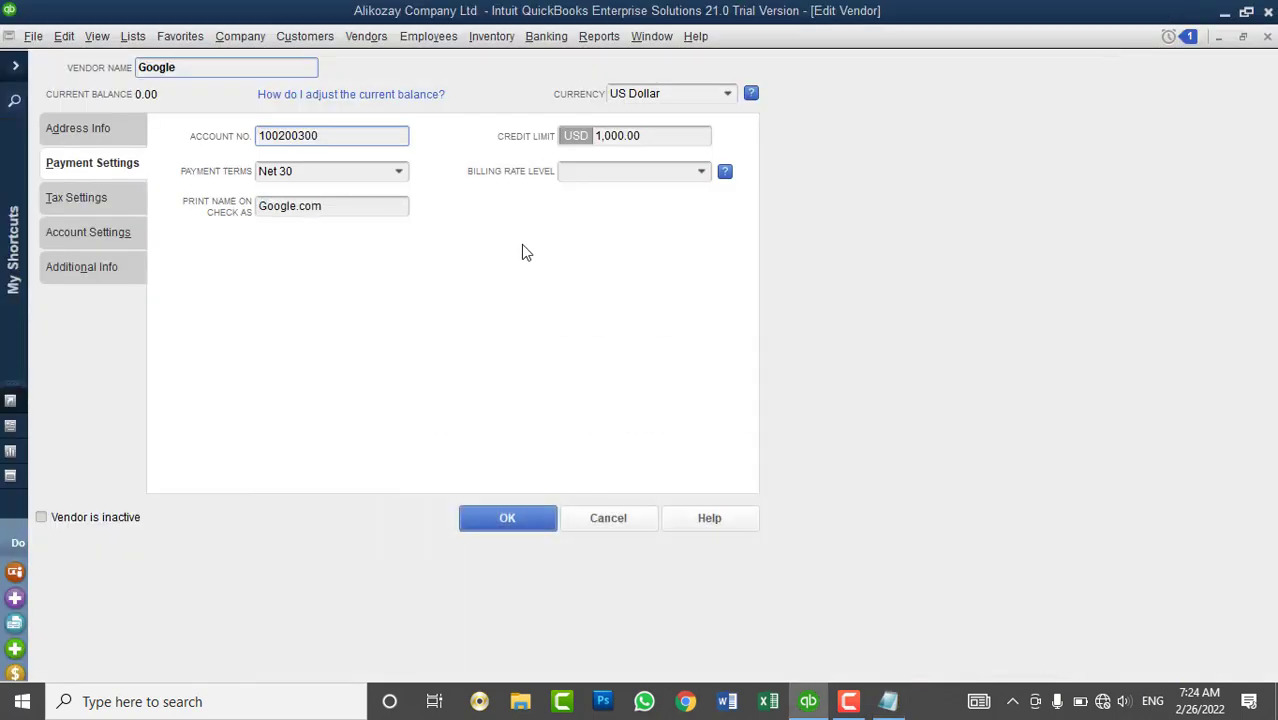
click(650, 168)
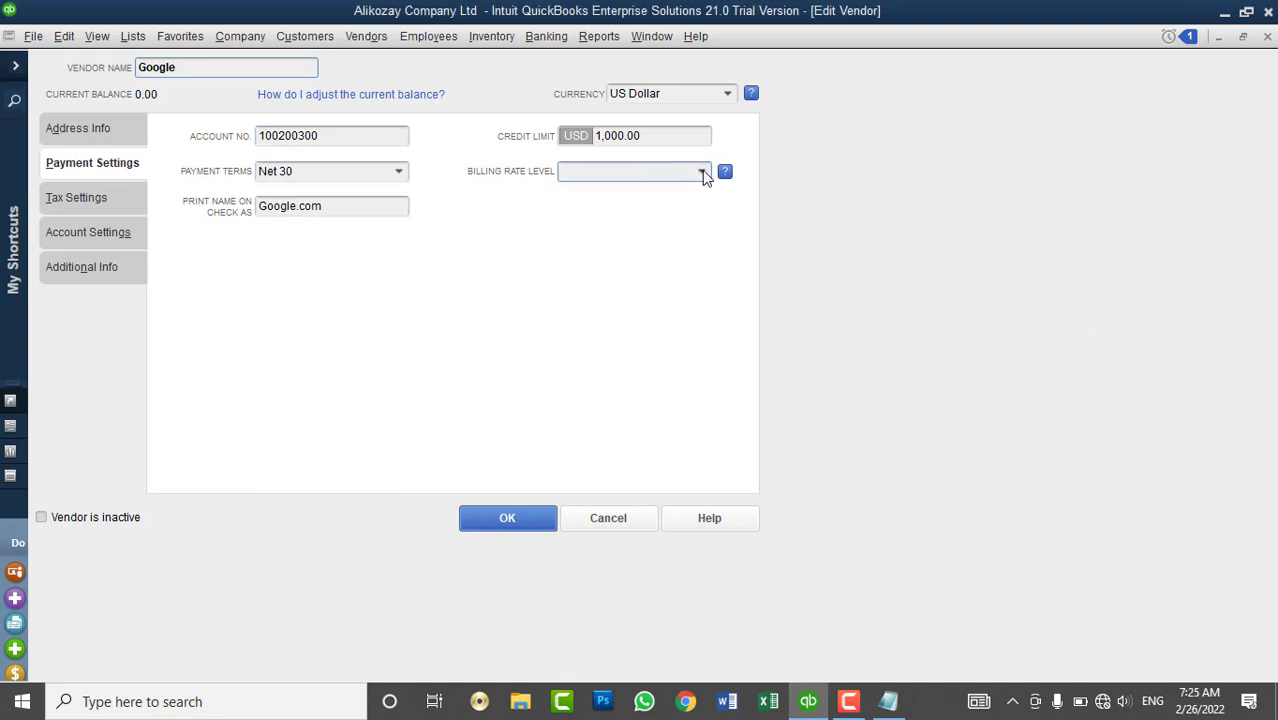
click(702, 172)
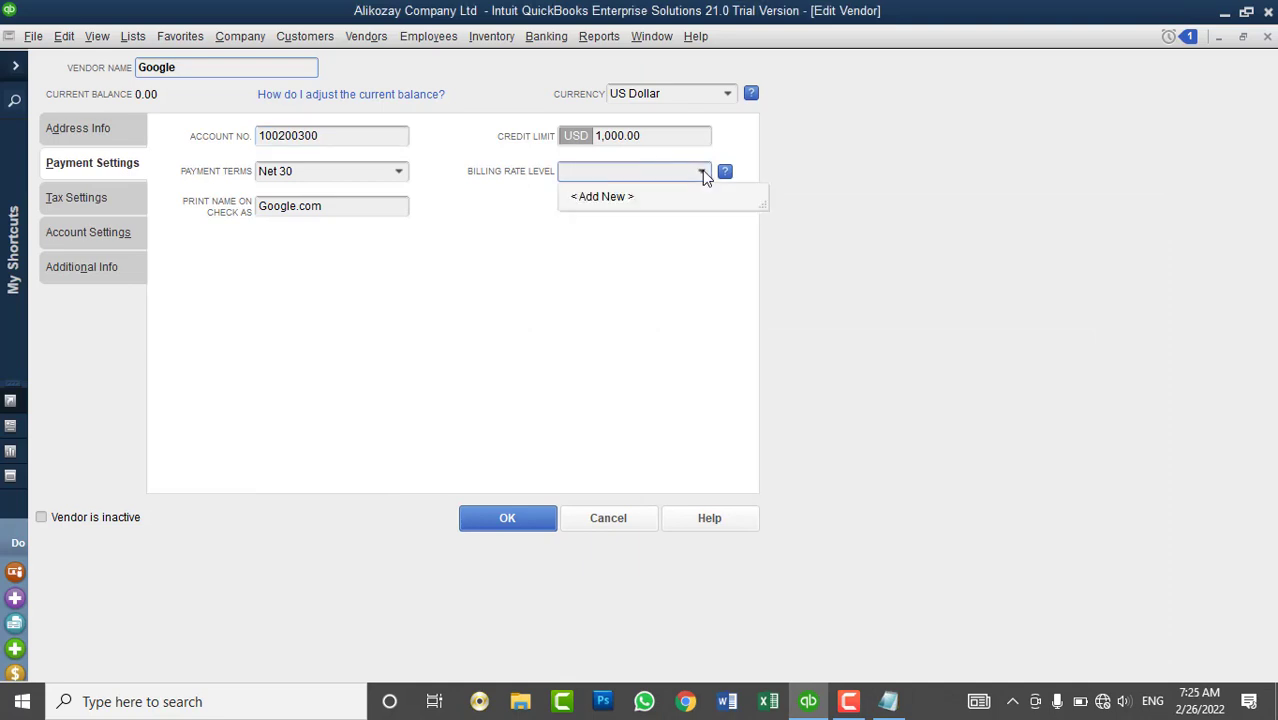
click(627, 200)
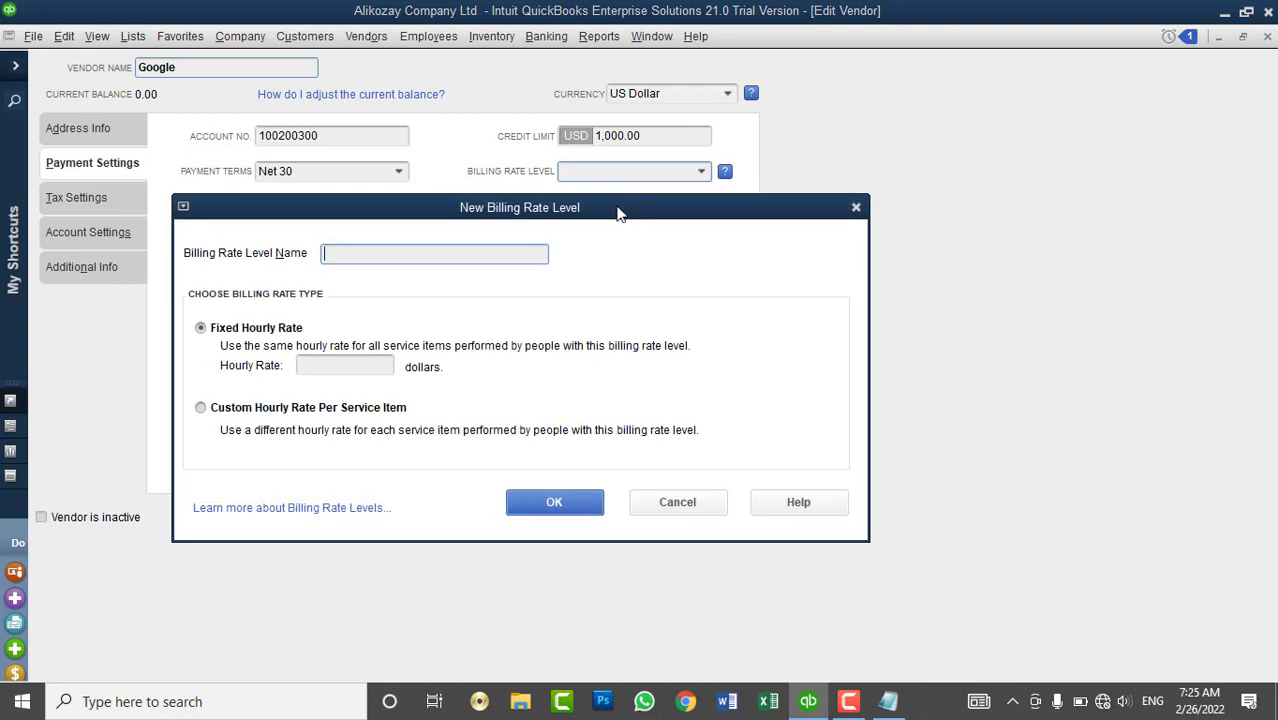
drag(627, 204, 793, 97)
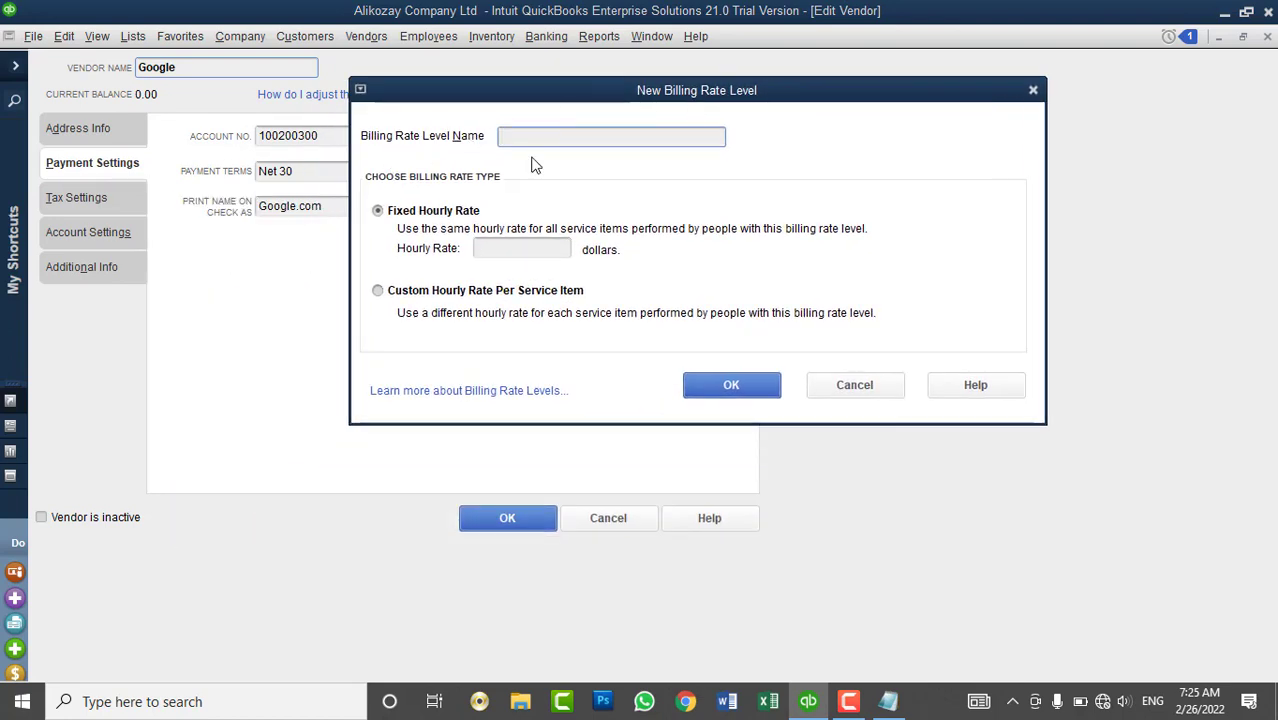
click(491, 247)
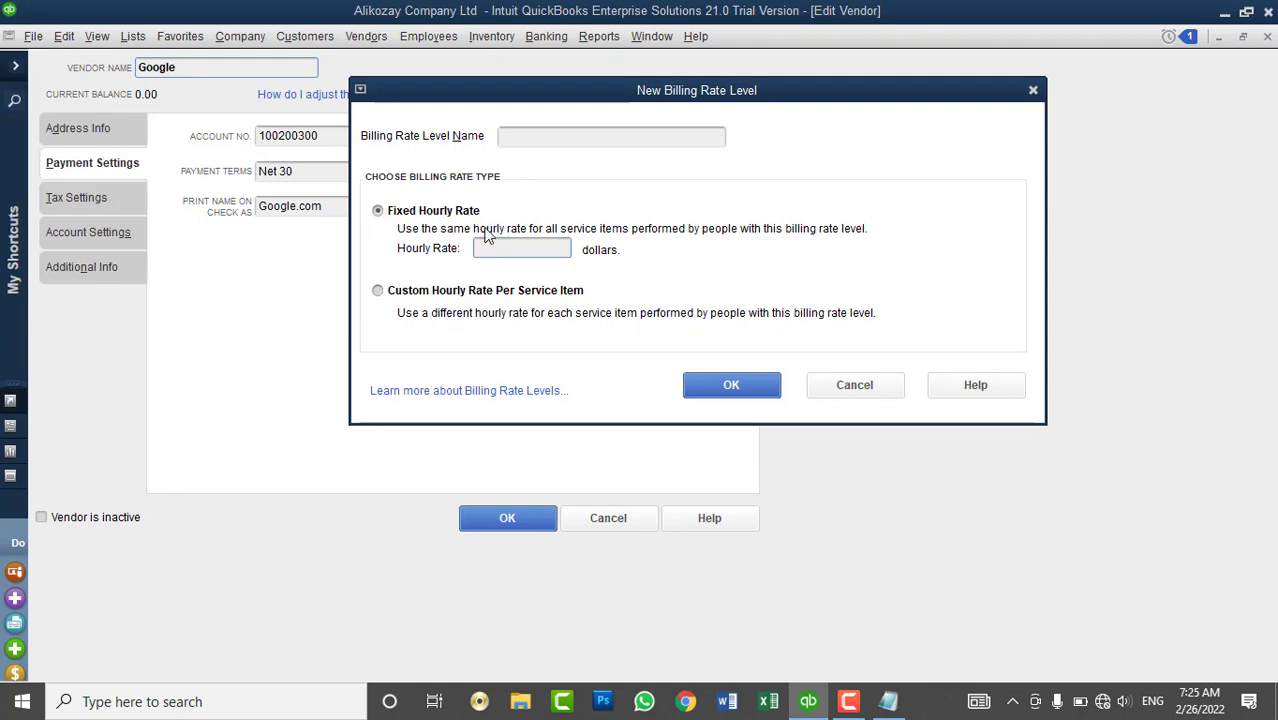
click(454, 296)
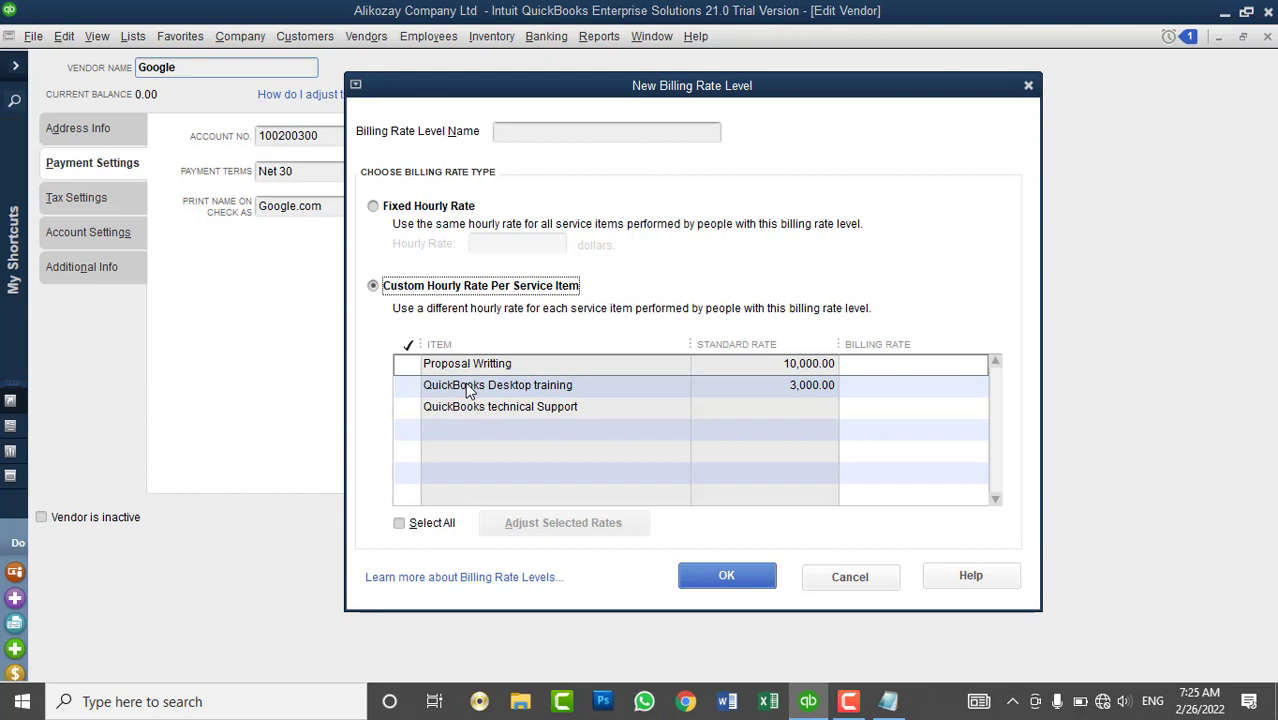
click(408, 404)
click(436, 520)
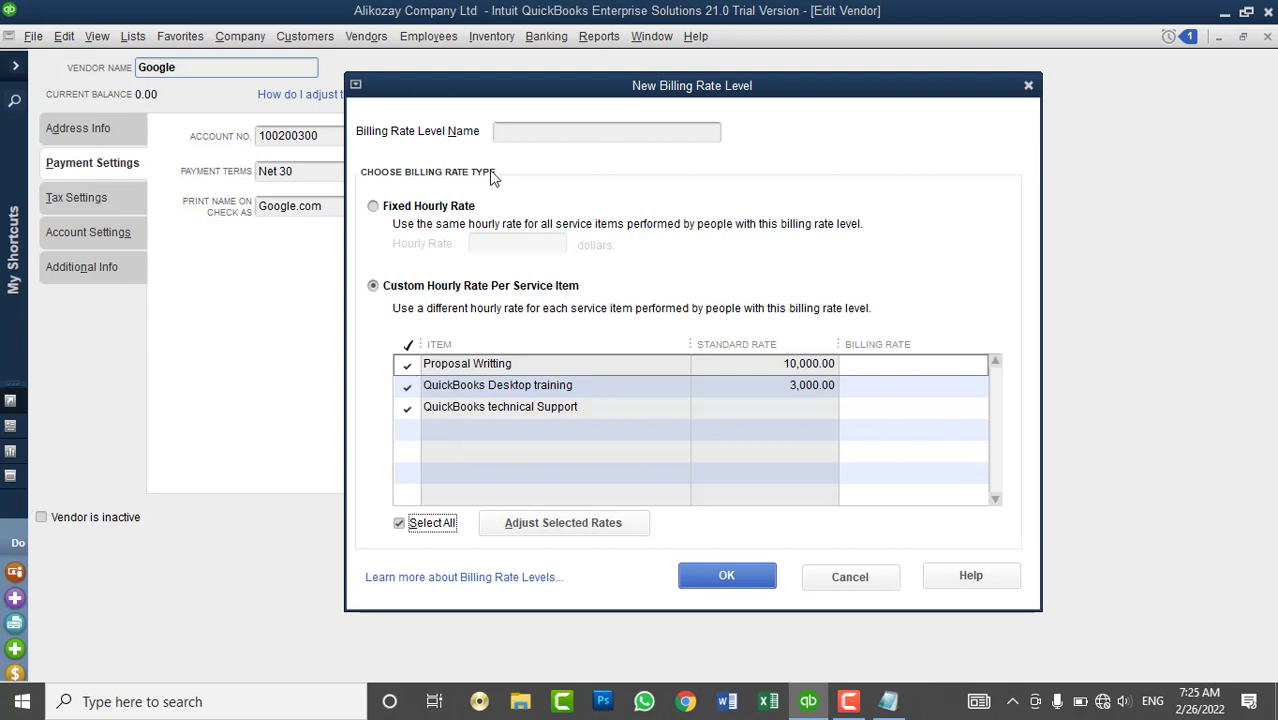
click(524, 131)
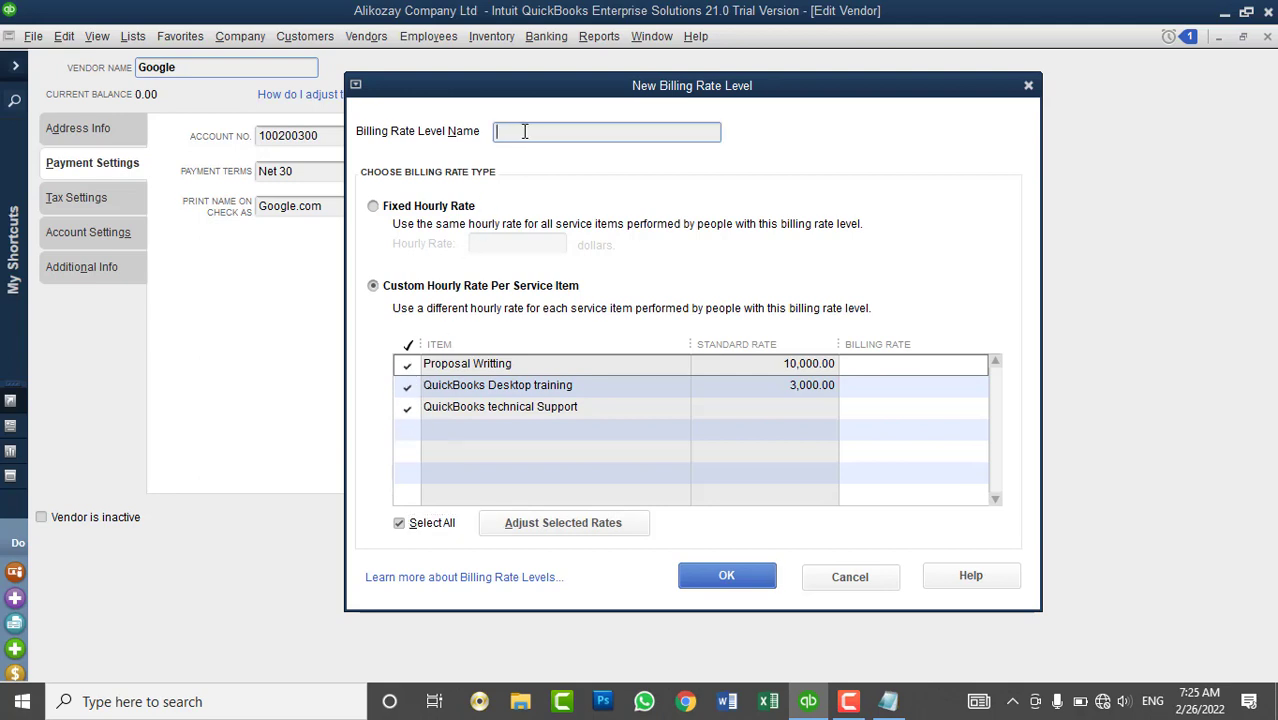
text(Expert)
- Raise the Expert rates 10% above standard (11,000 and 3,300) and save the level
click(549, 525)
drag(262, 93, 955, 130)
text(10)
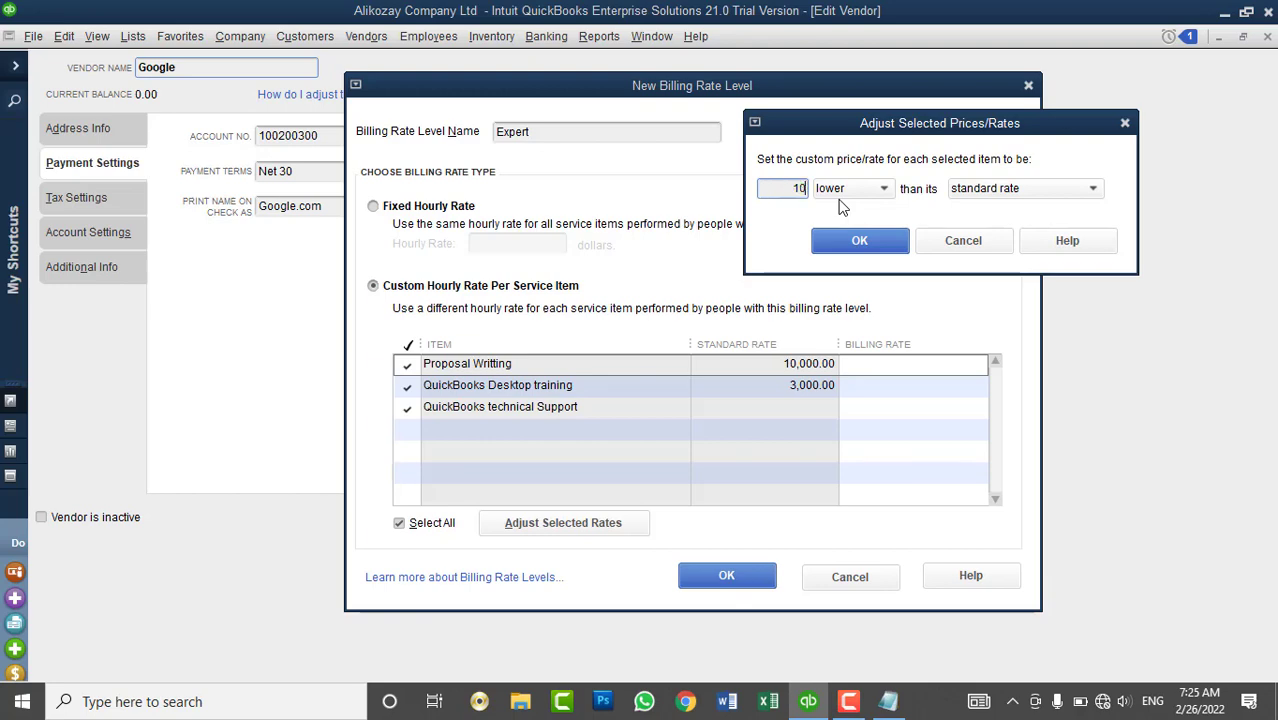
click(870, 190)
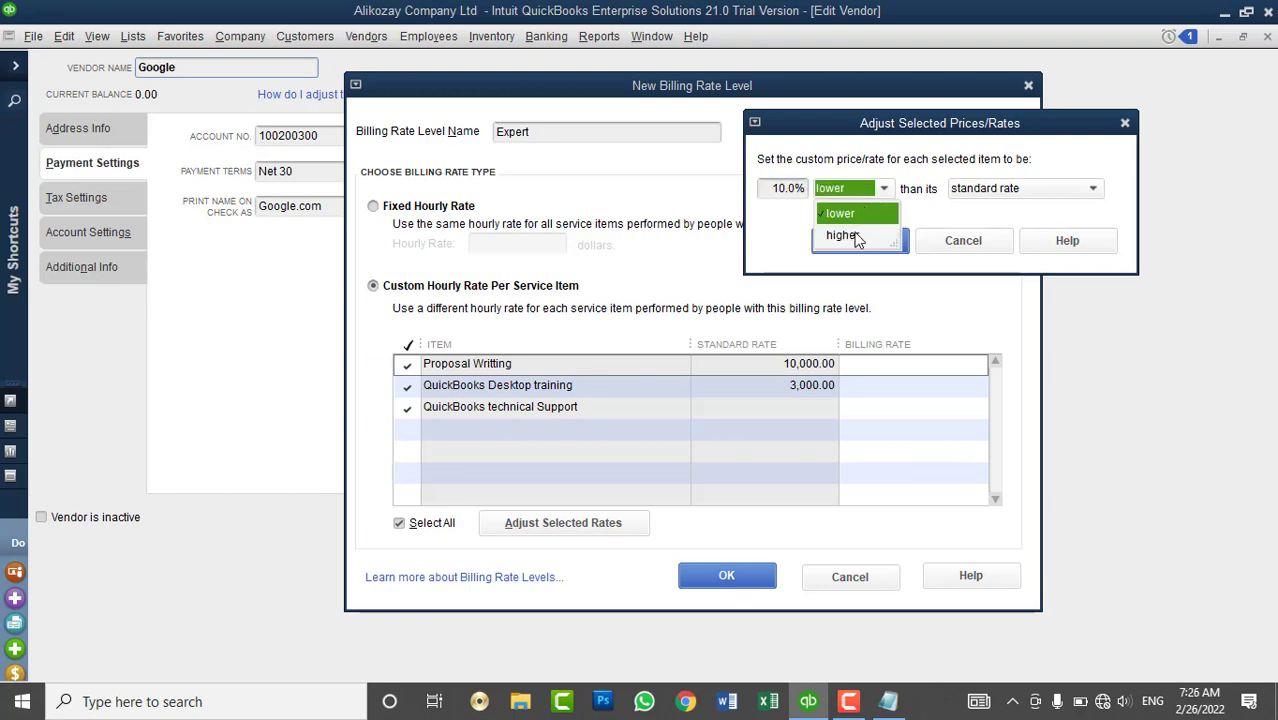
click(857, 232)
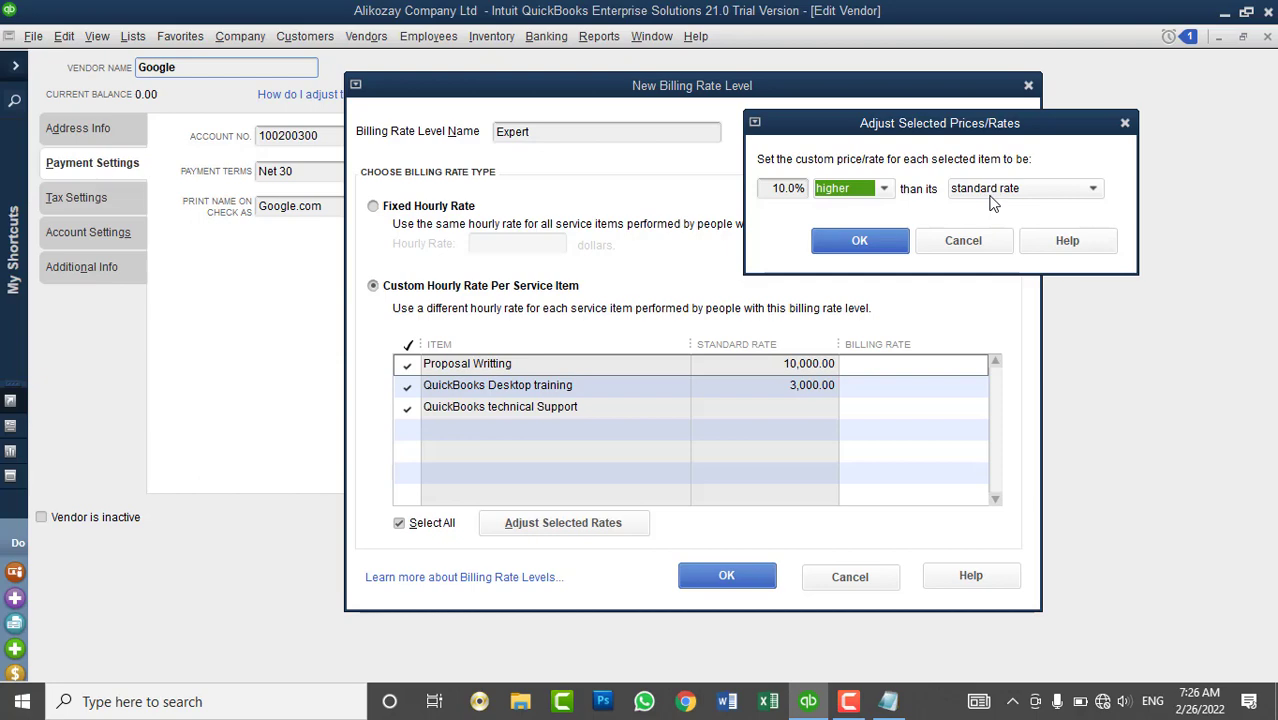
click(859, 240)
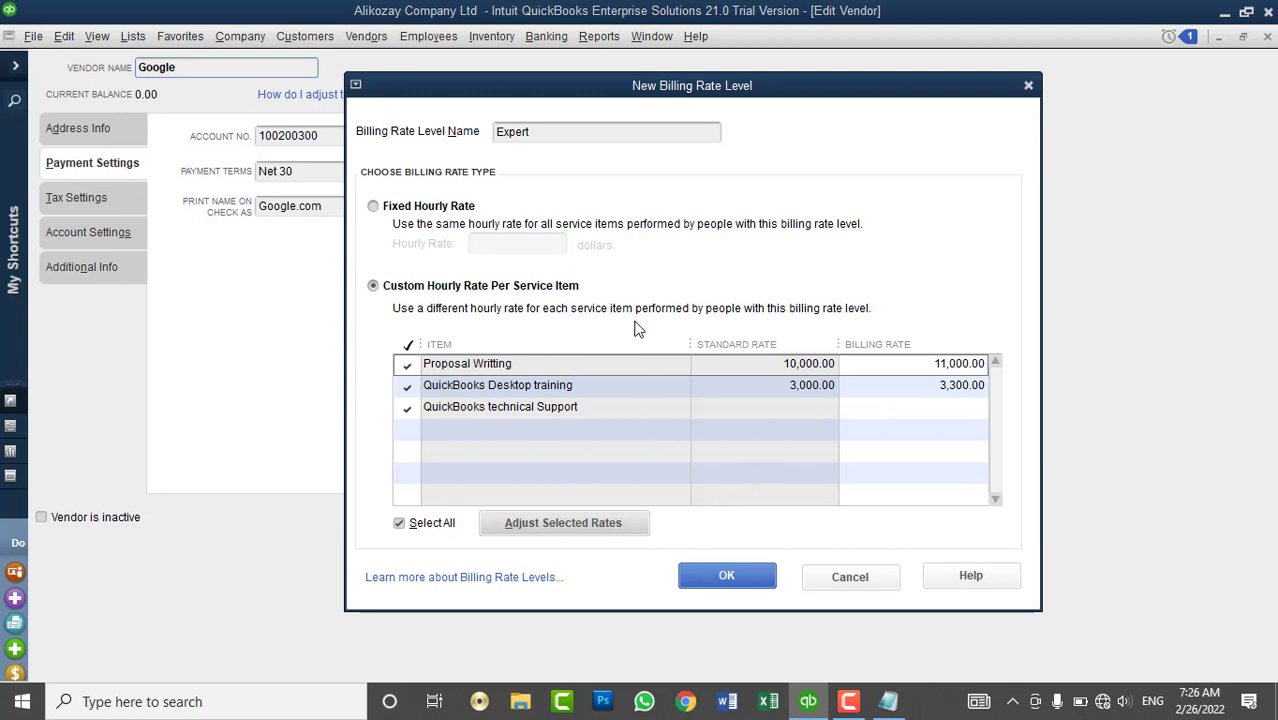
click(550, 135)
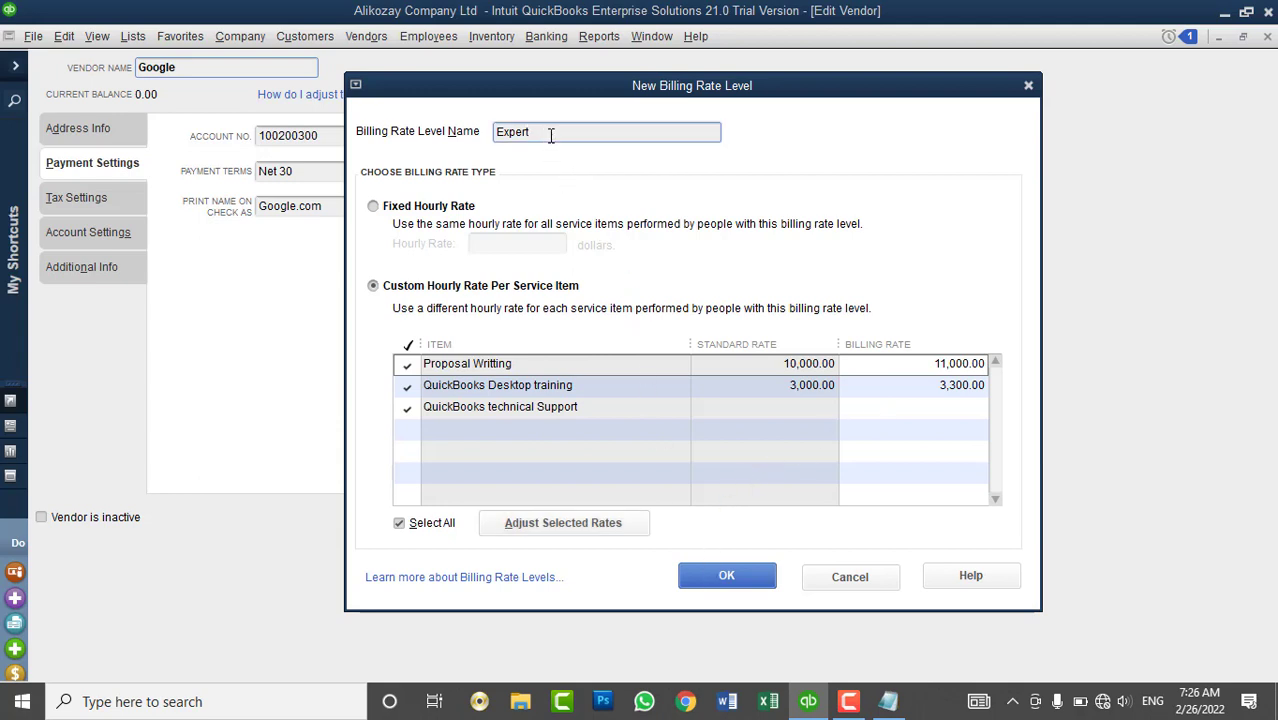
click(732, 577)
click(704, 172)
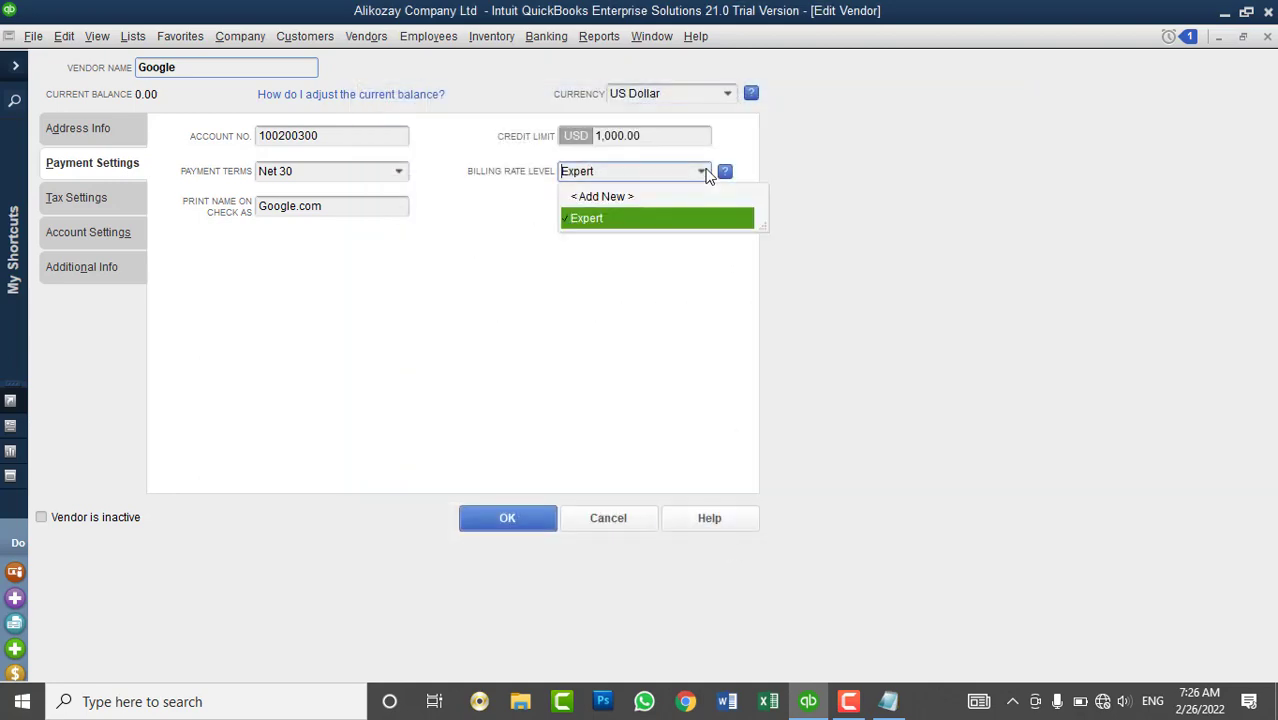
- Create a Normall level with all service items at 0% above standard (10,000 and 3,000)
click(629, 196)
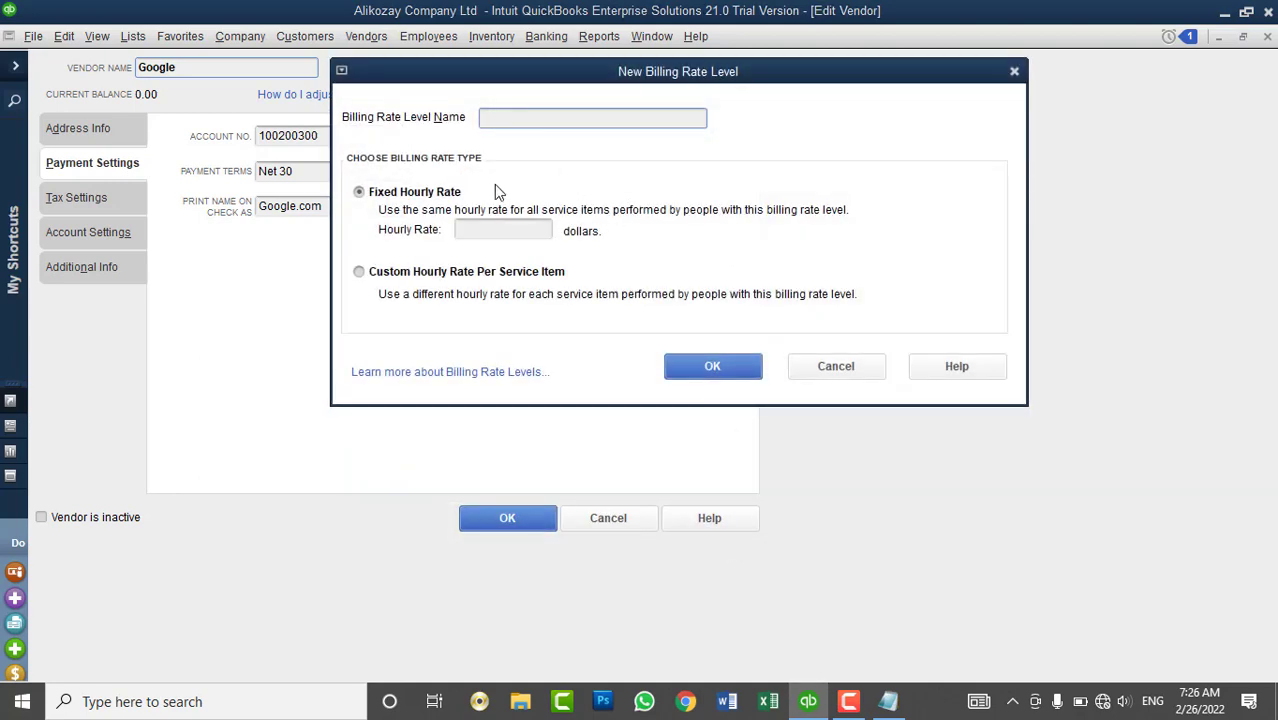
click(399, 274)
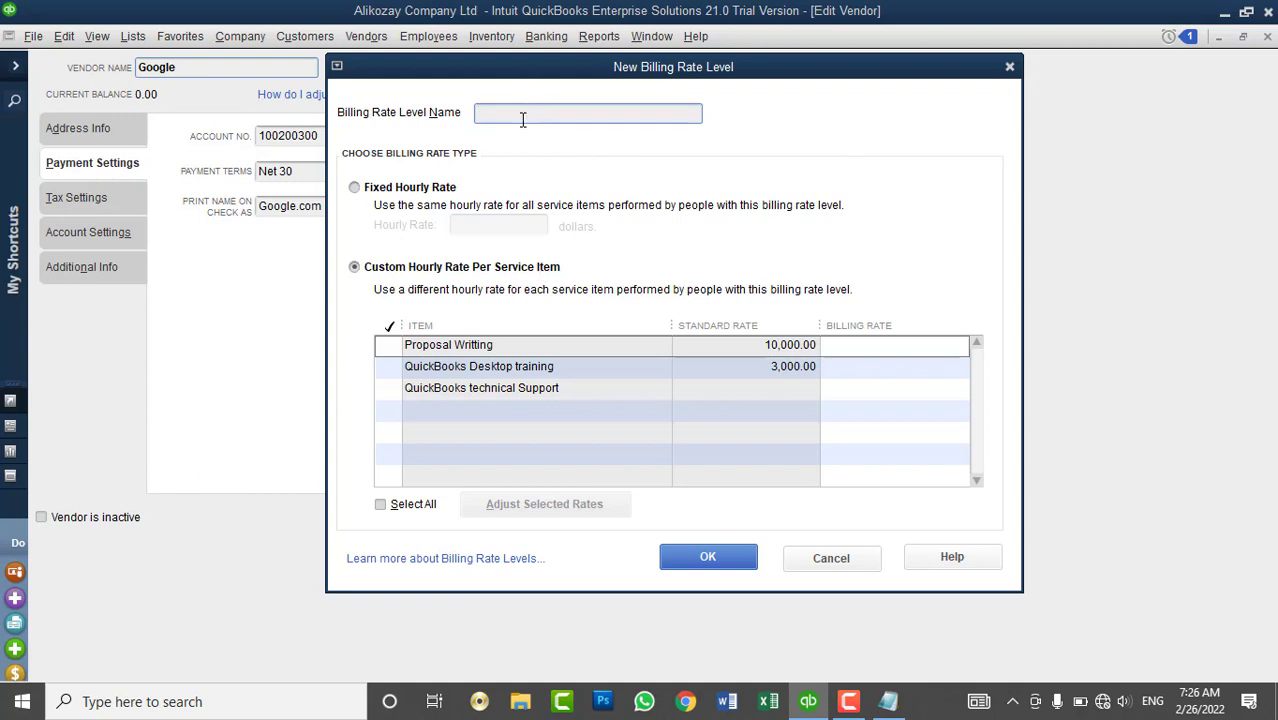
text(Normall)
click(405, 507)
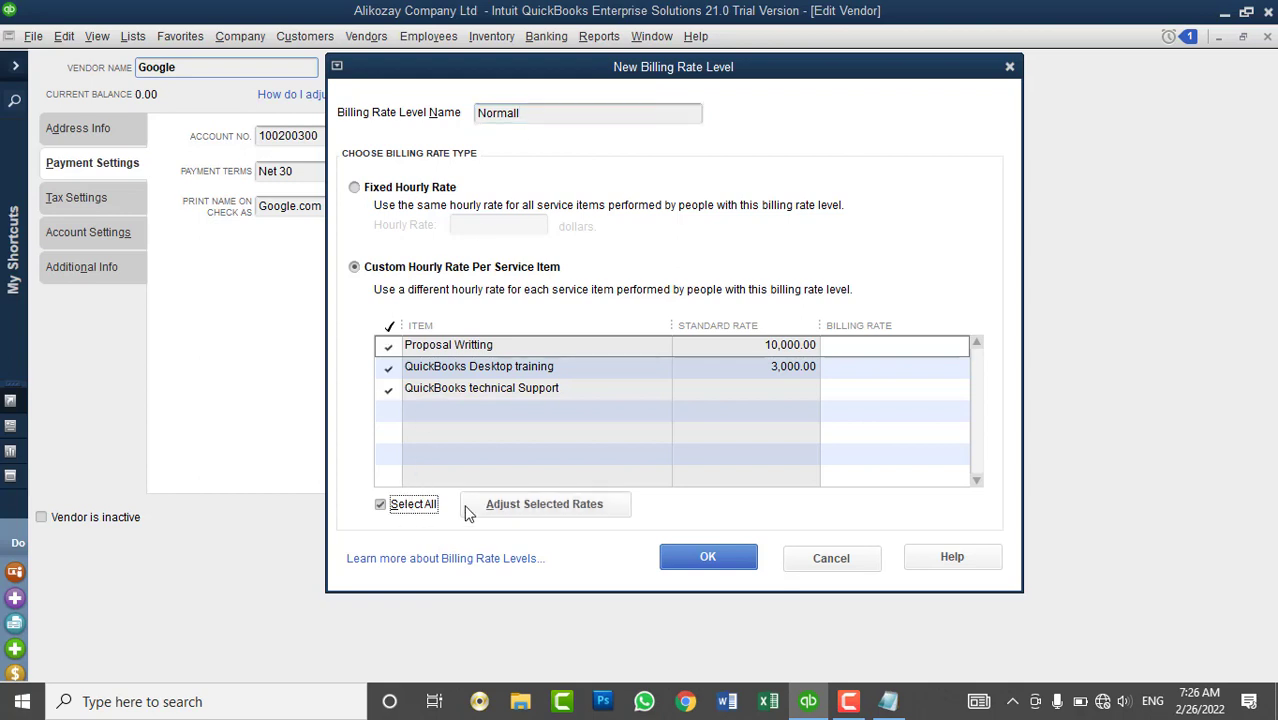
click(517, 508)
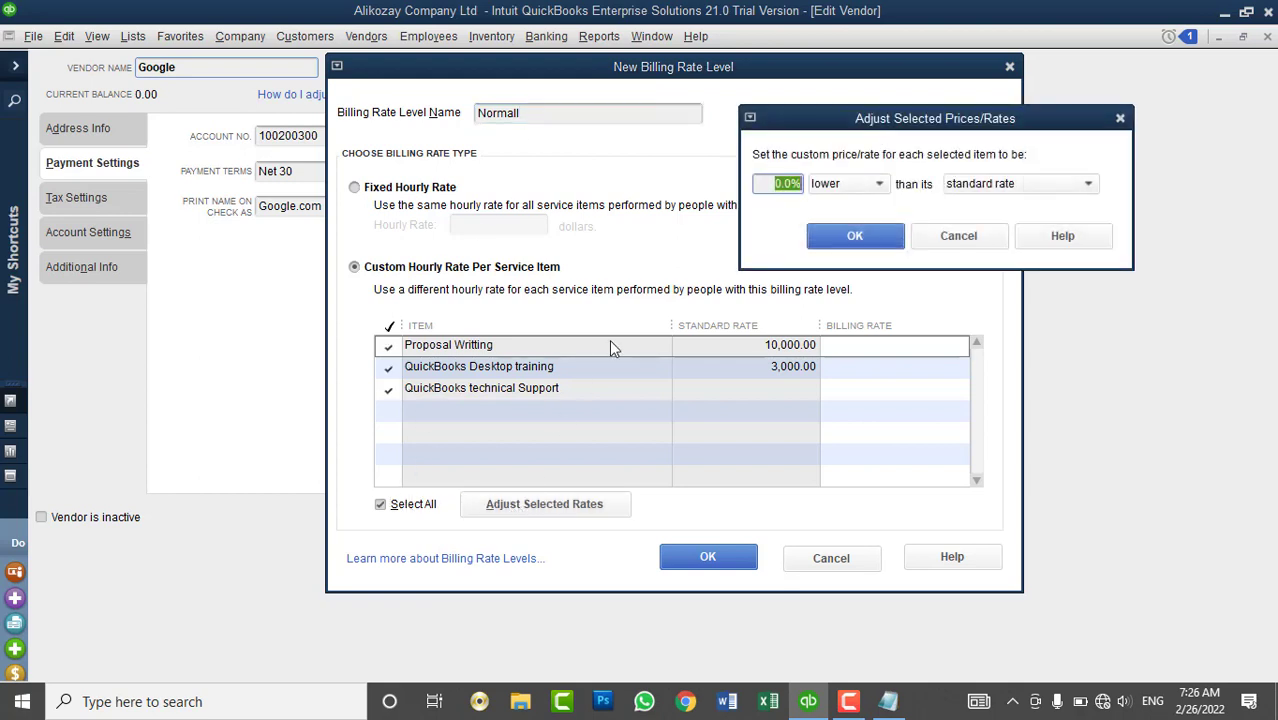
click(865, 188)
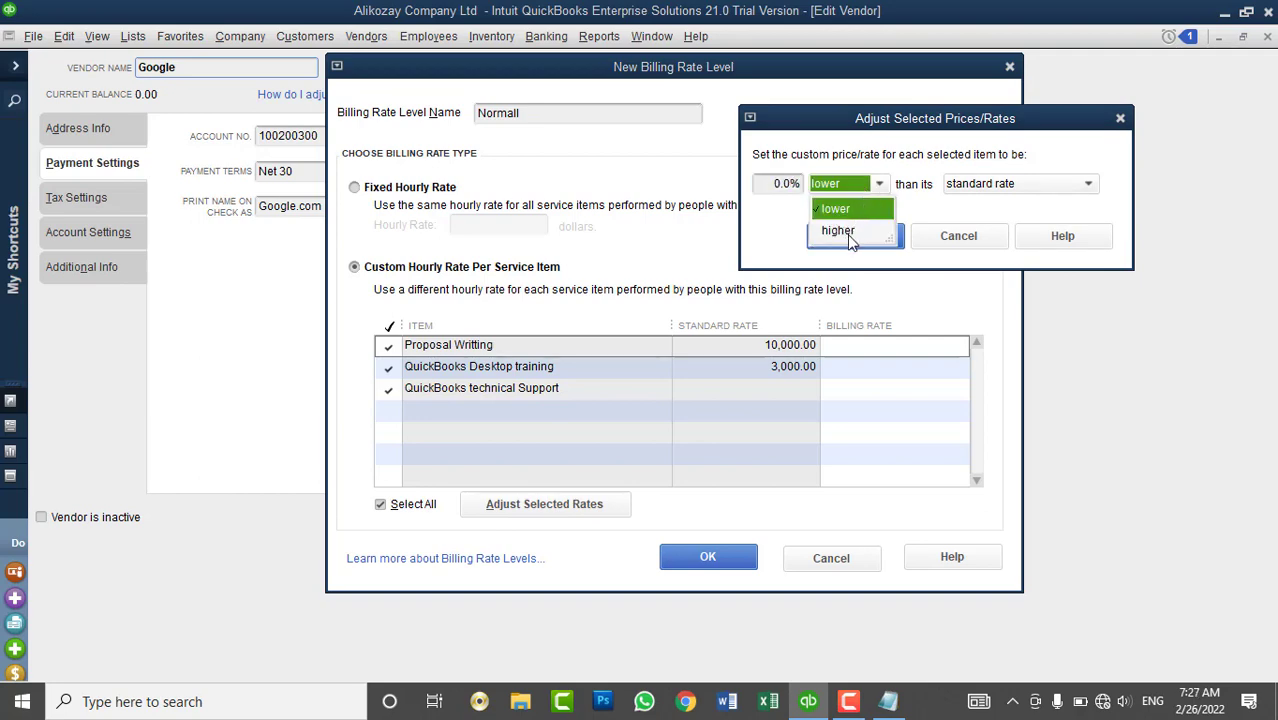
click(838, 231)
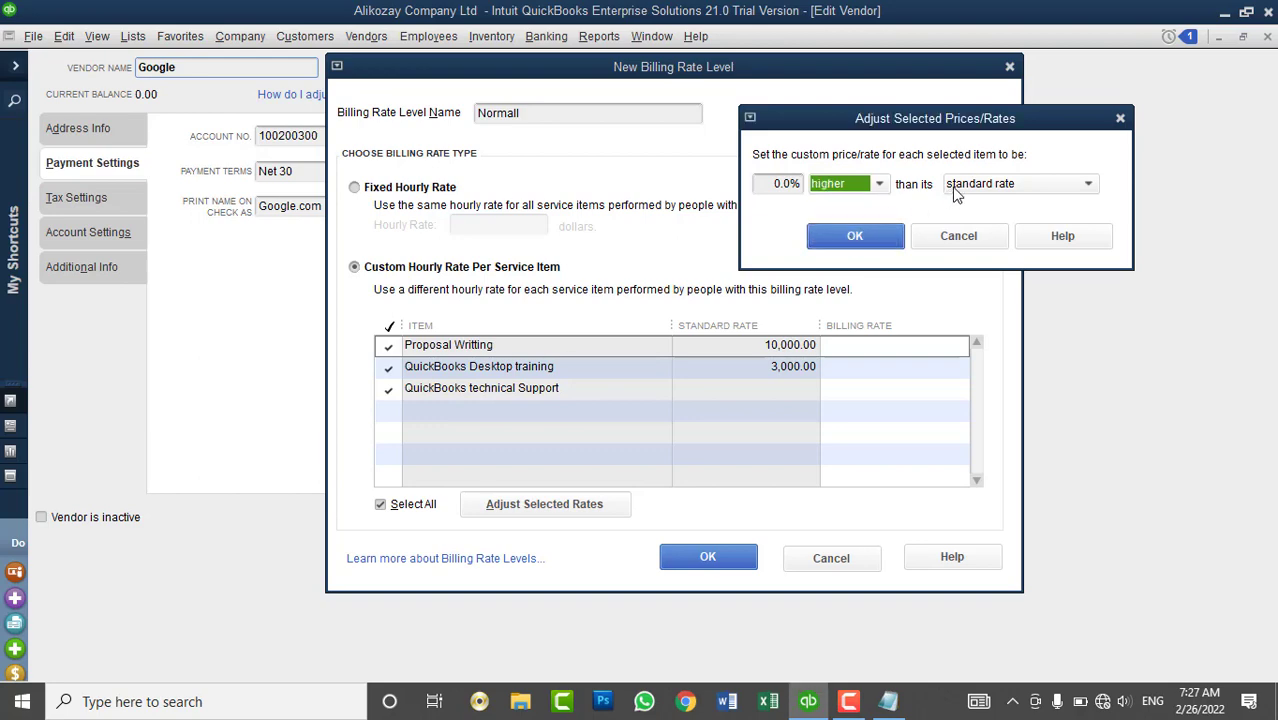
click(856, 238)
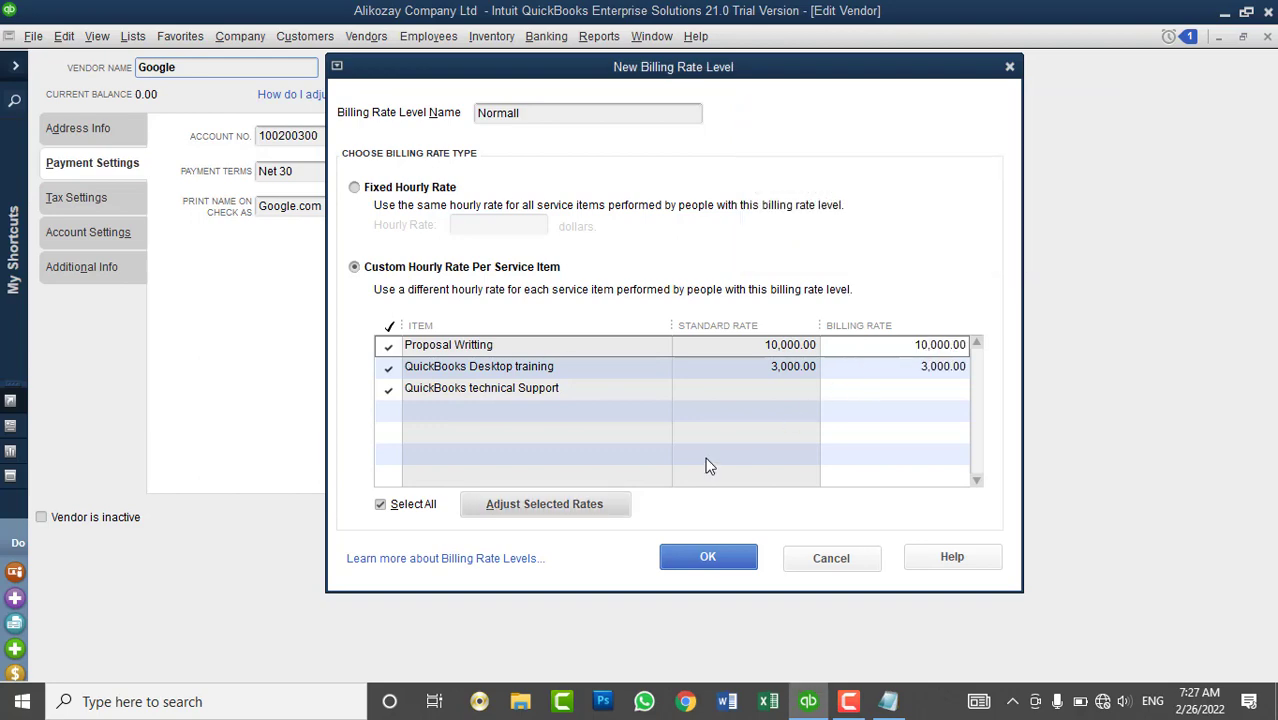
click(705, 558)
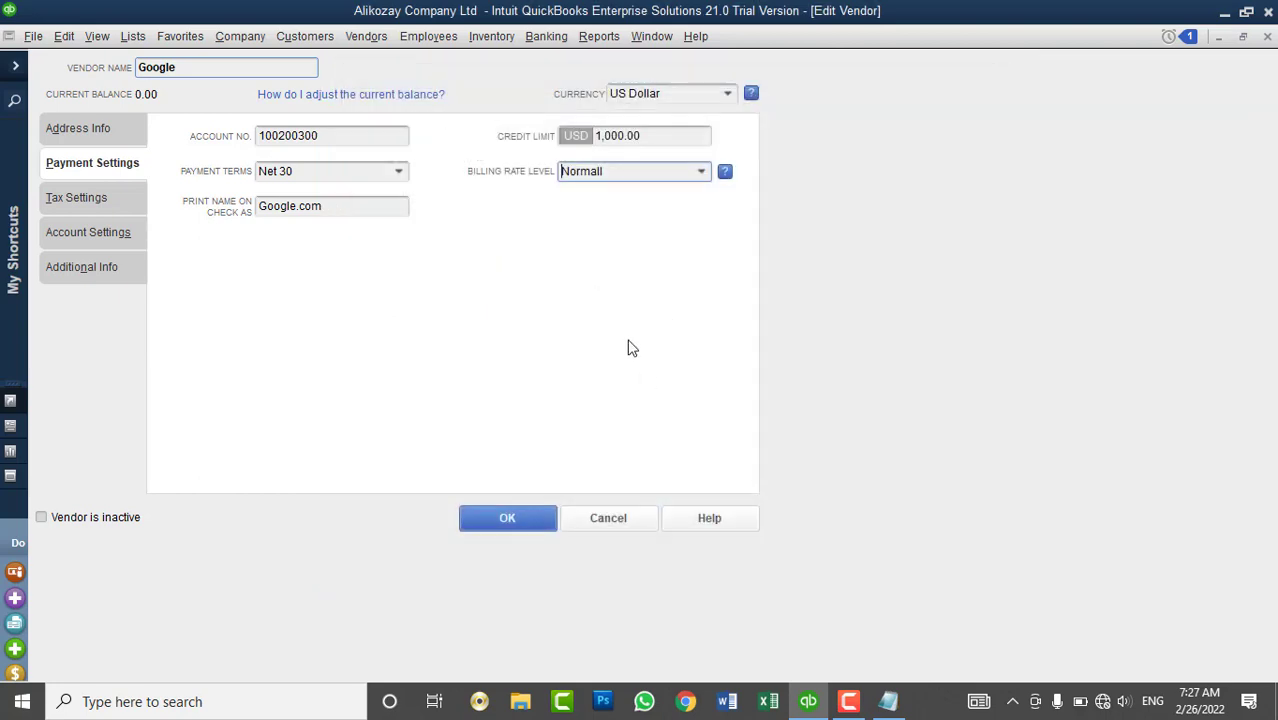
- Keep Normall as Google's billing rate level and save the vendor record
click(701, 172)
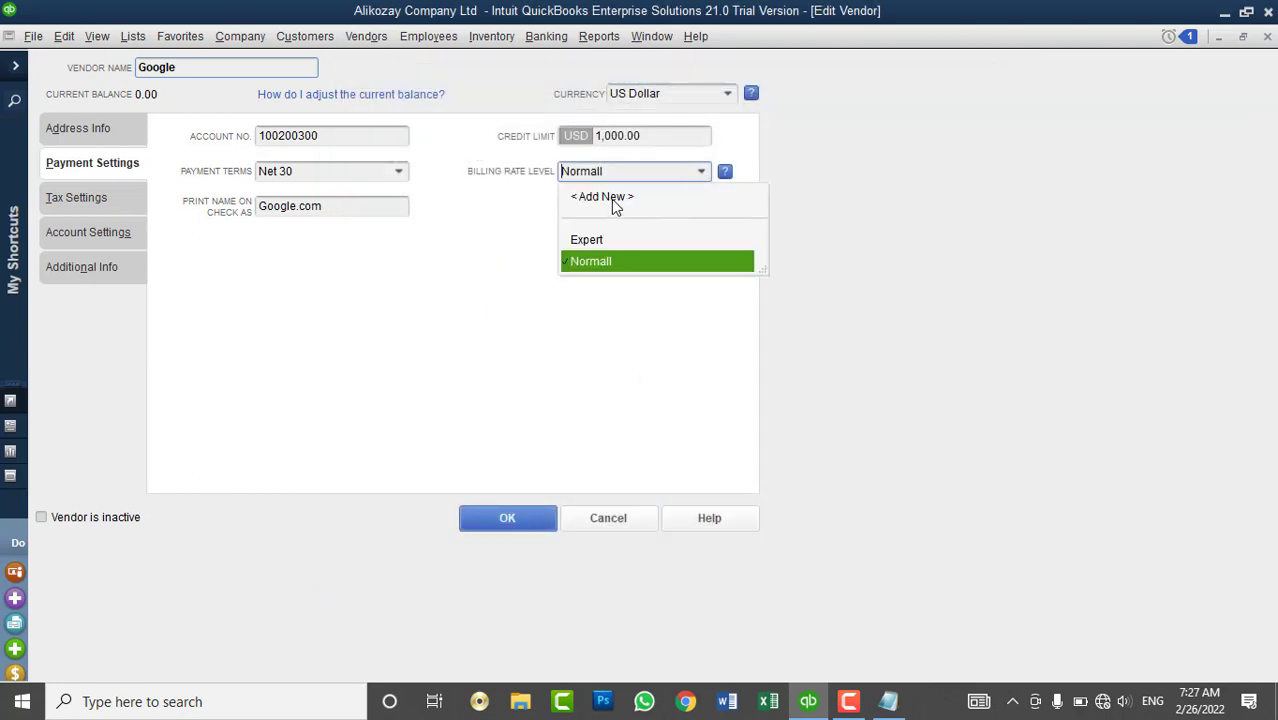
click(611, 199)
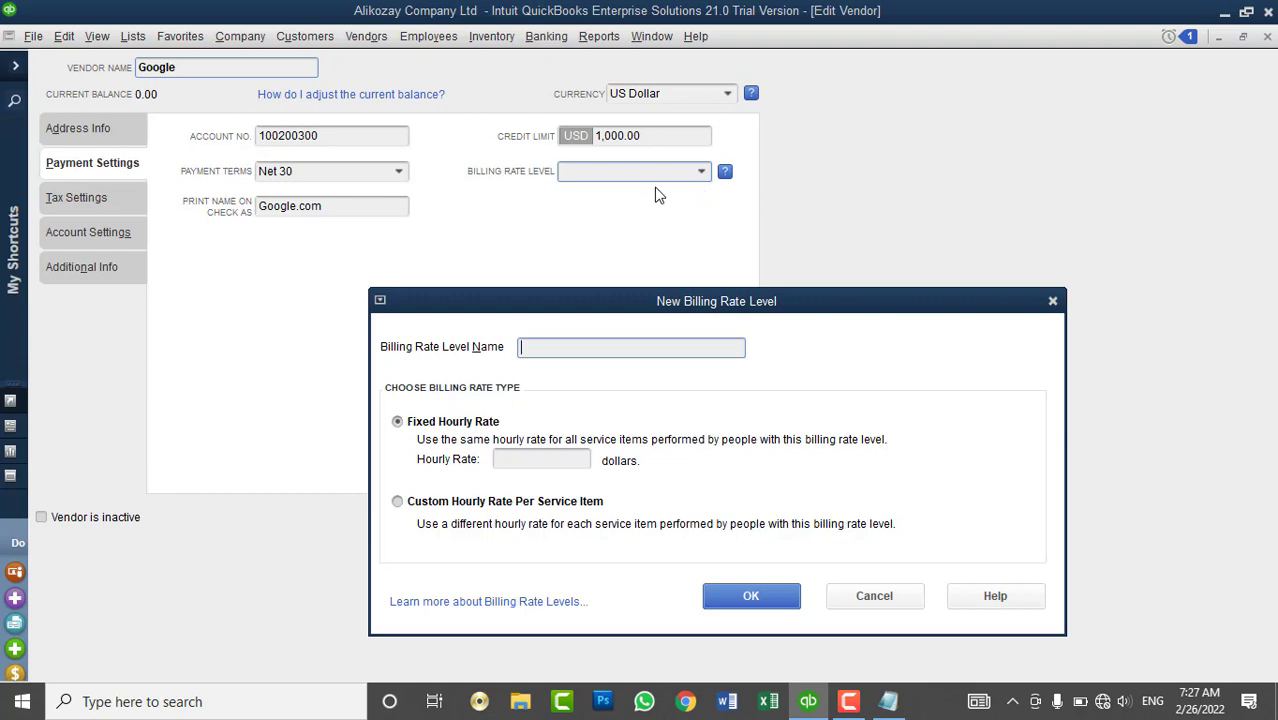
click(878, 596)
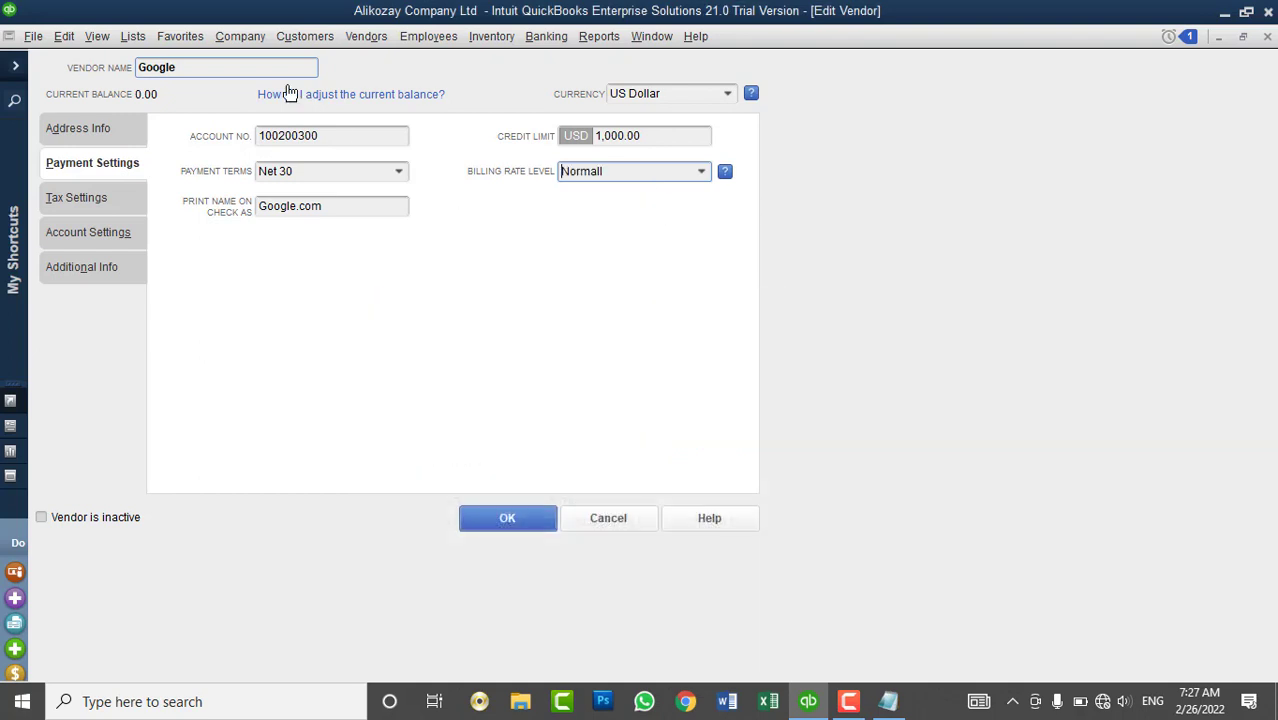
click(702, 171)
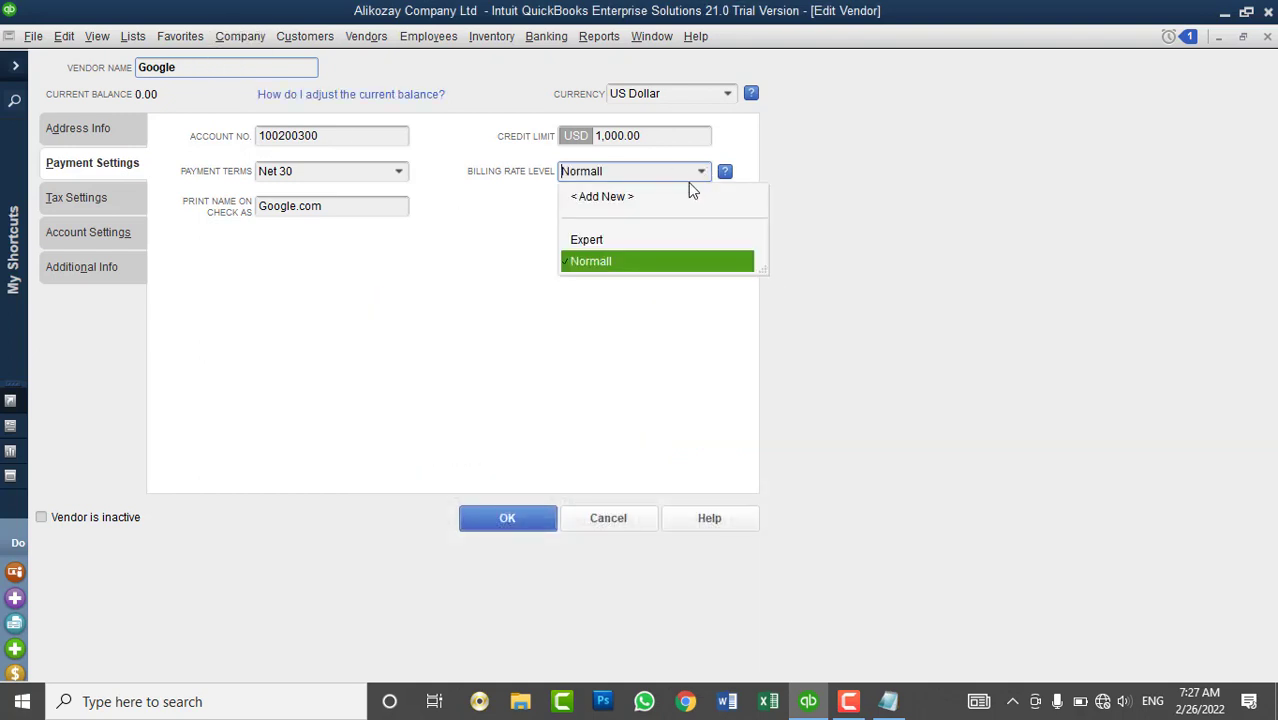
click(590, 262)
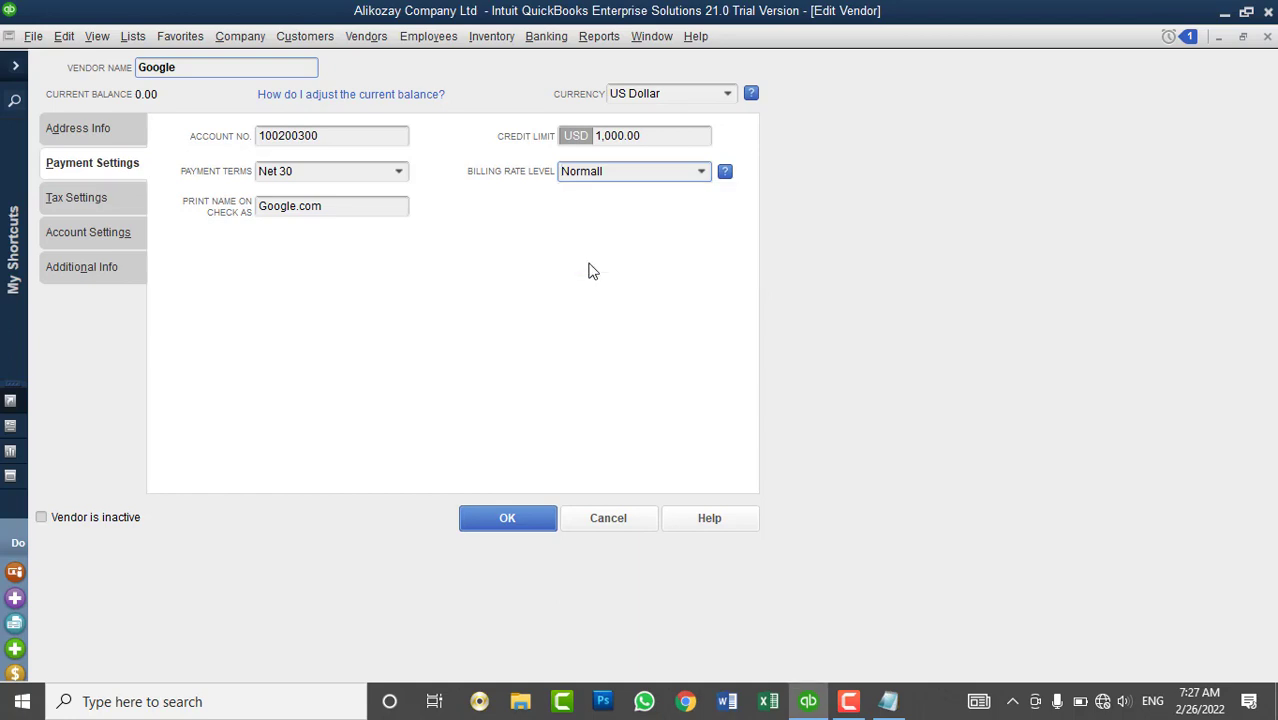
click(509, 518)
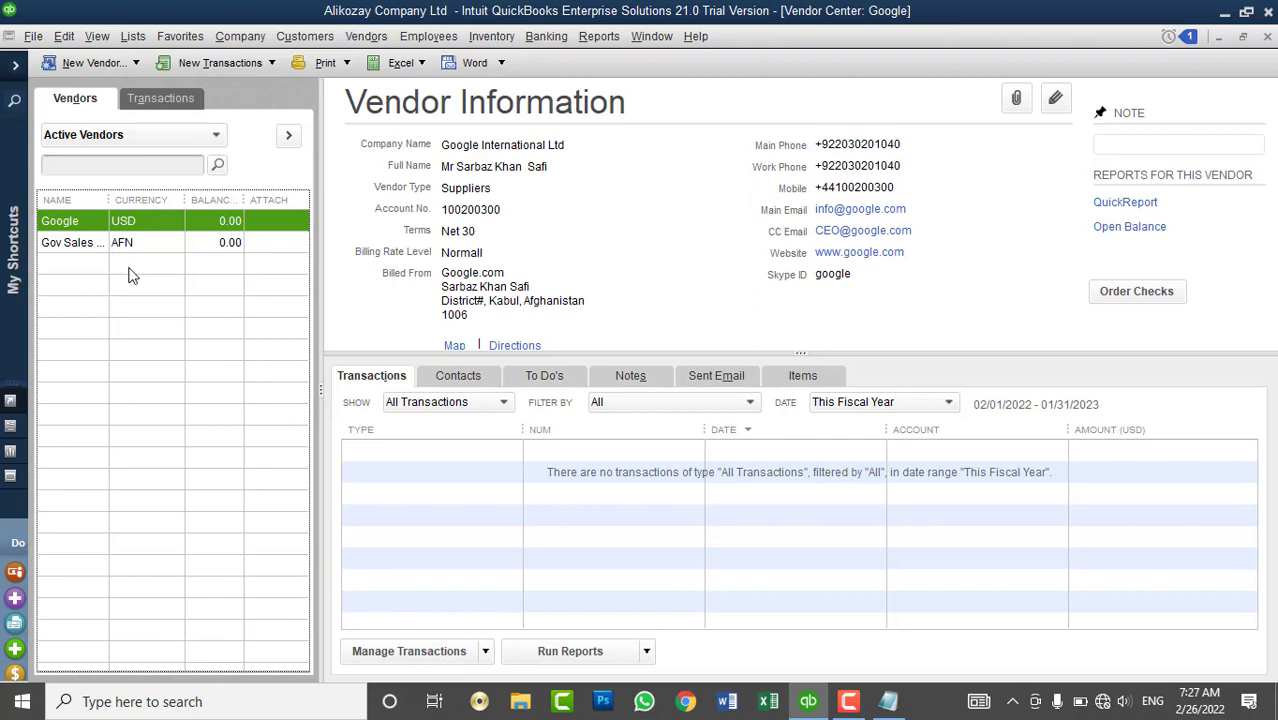
- Start a new vendor named Apple with company name Apple.com
click(100, 63)
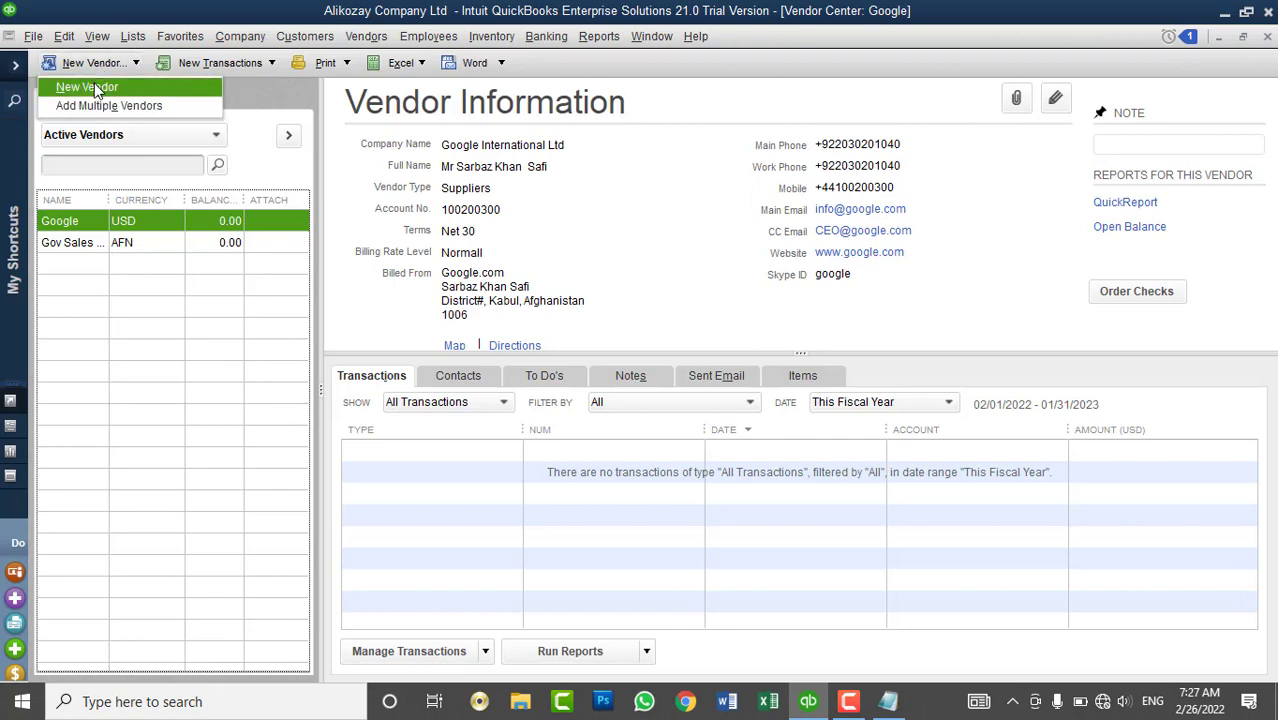
click(90, 88)
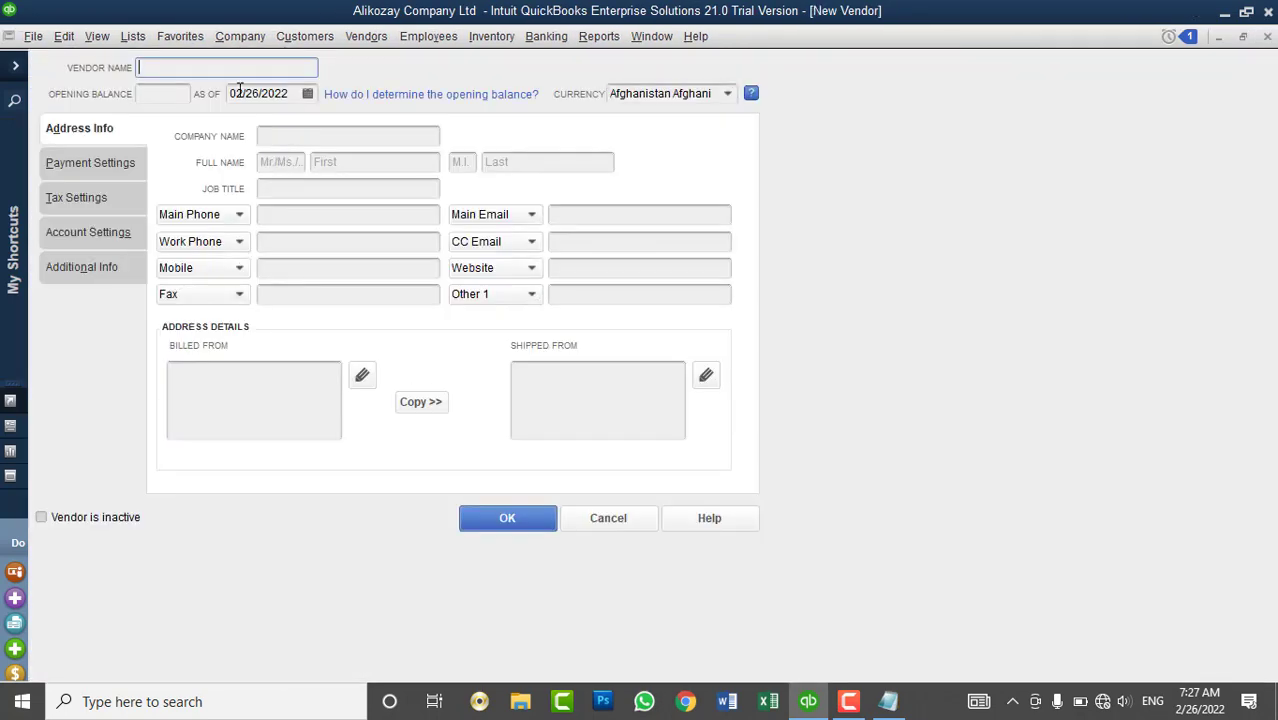
text(Apple)
key(Tab)
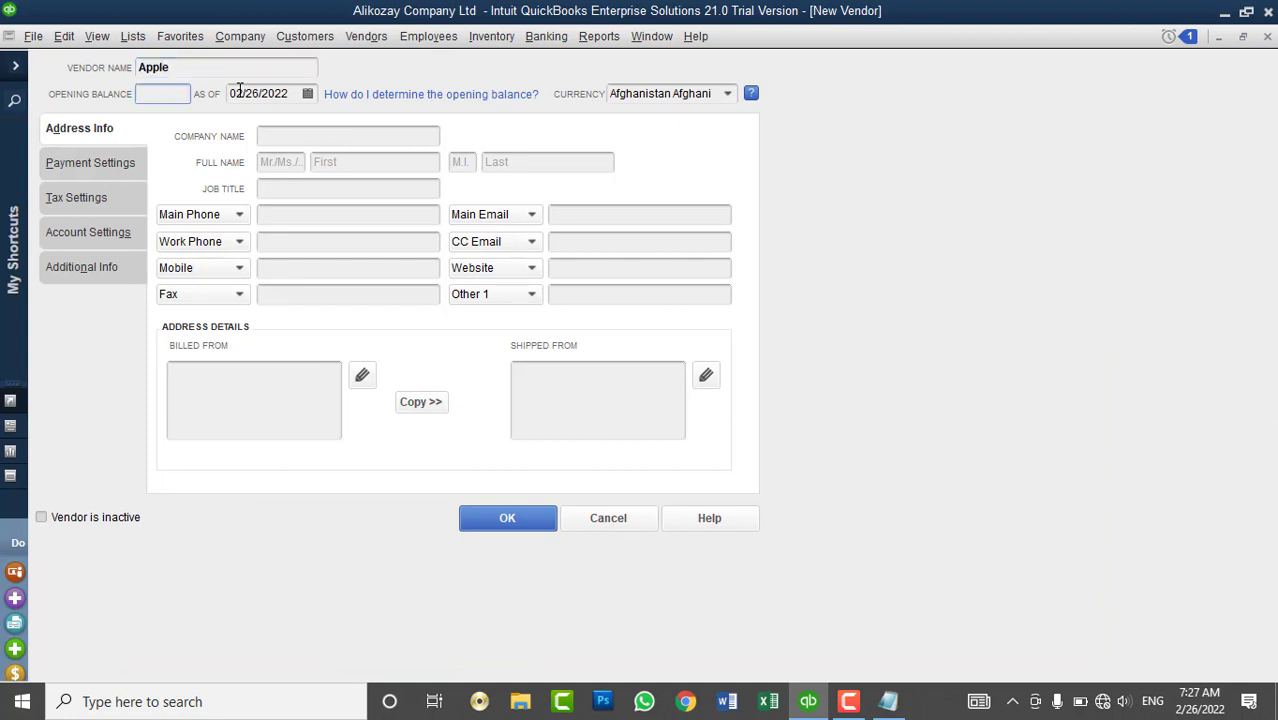
click(326, 141)
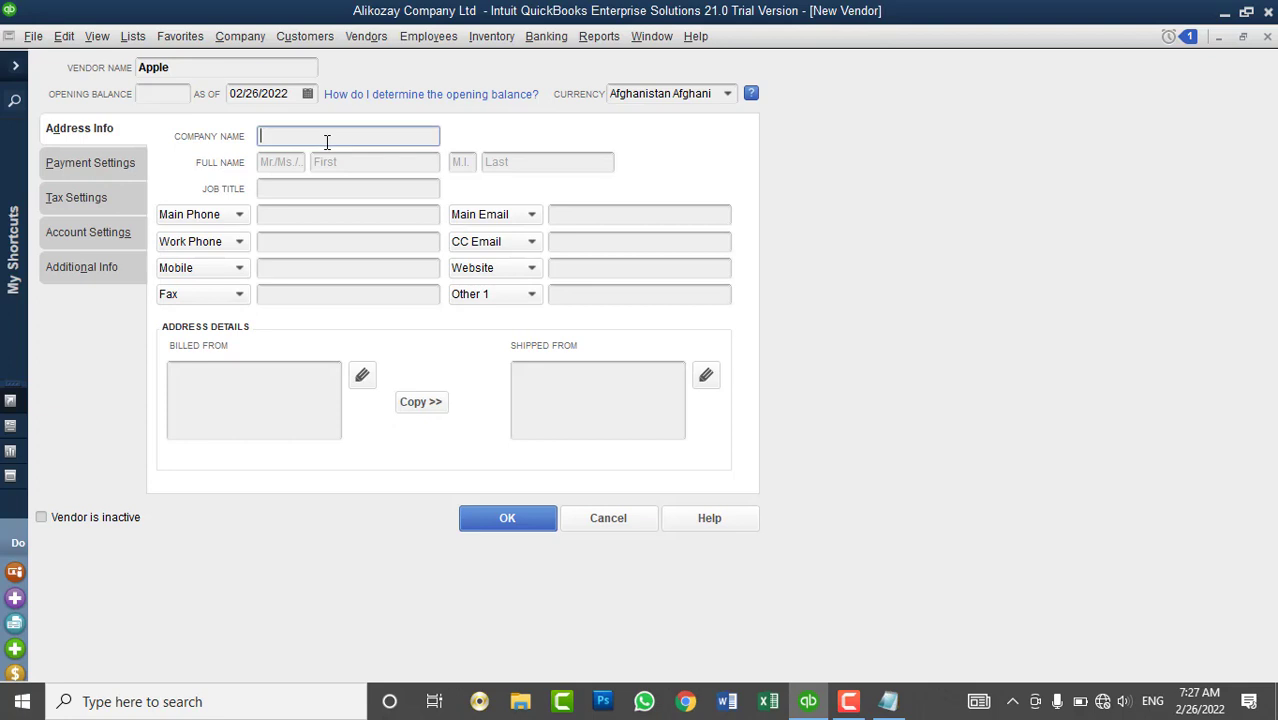
text(Apple.com)
key(Tab)
- Fill in the contact's title Mr, full name, and job title CEO
text(Mr)
key(Tab)
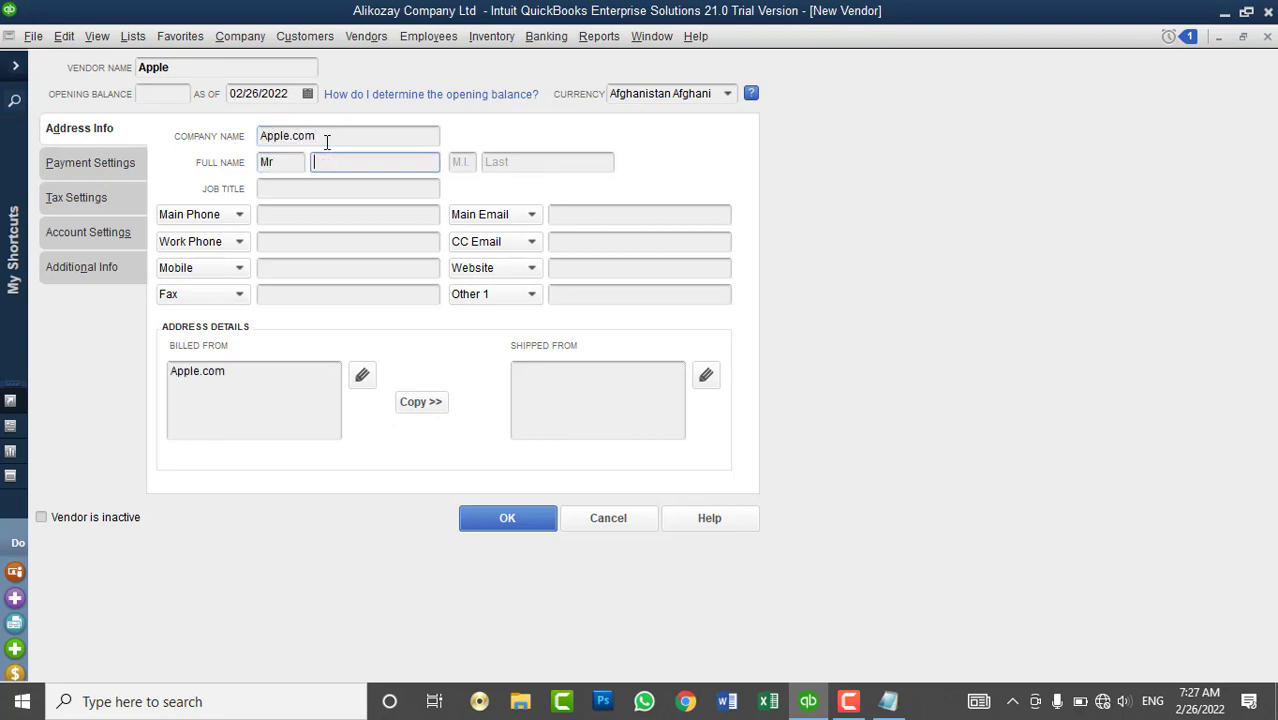
text(C)
key(BackSpace)
text(Pa)
key(BackSpace)
key(BackSpace)
text(John)
key(Tab)
key(Tab)
text(Smit)
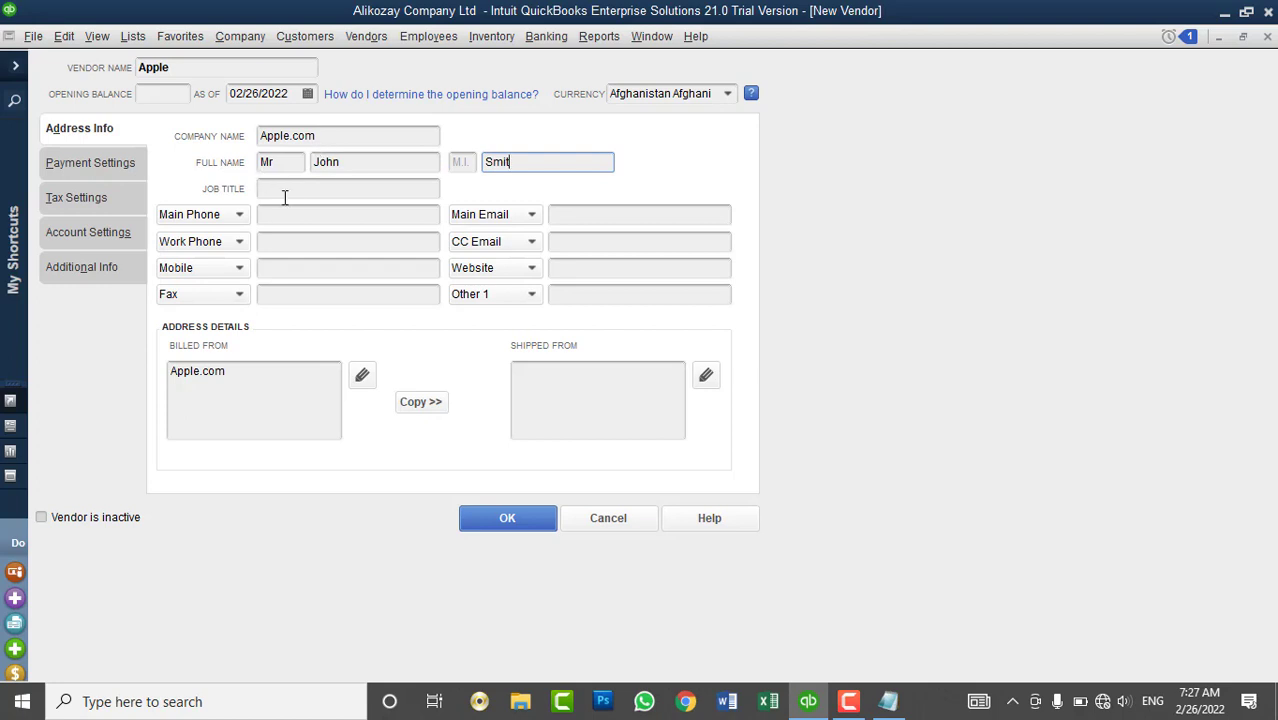
click(288, 194)
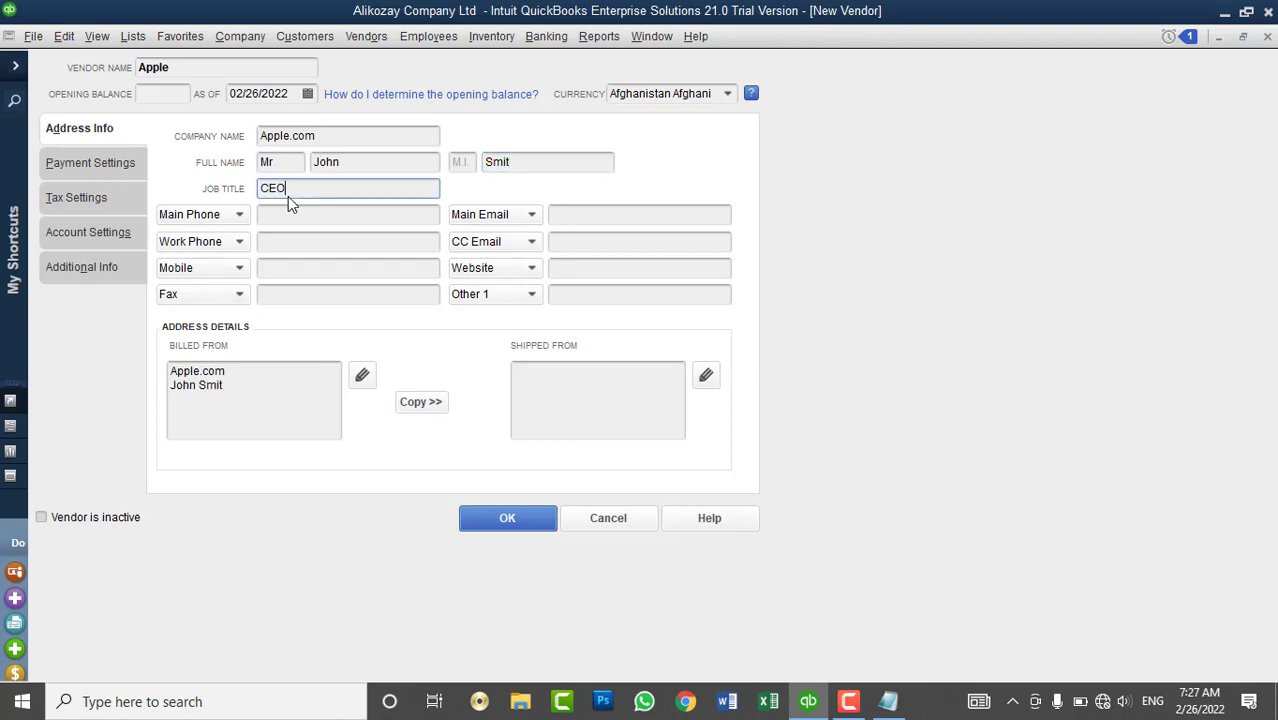
key(Tab)
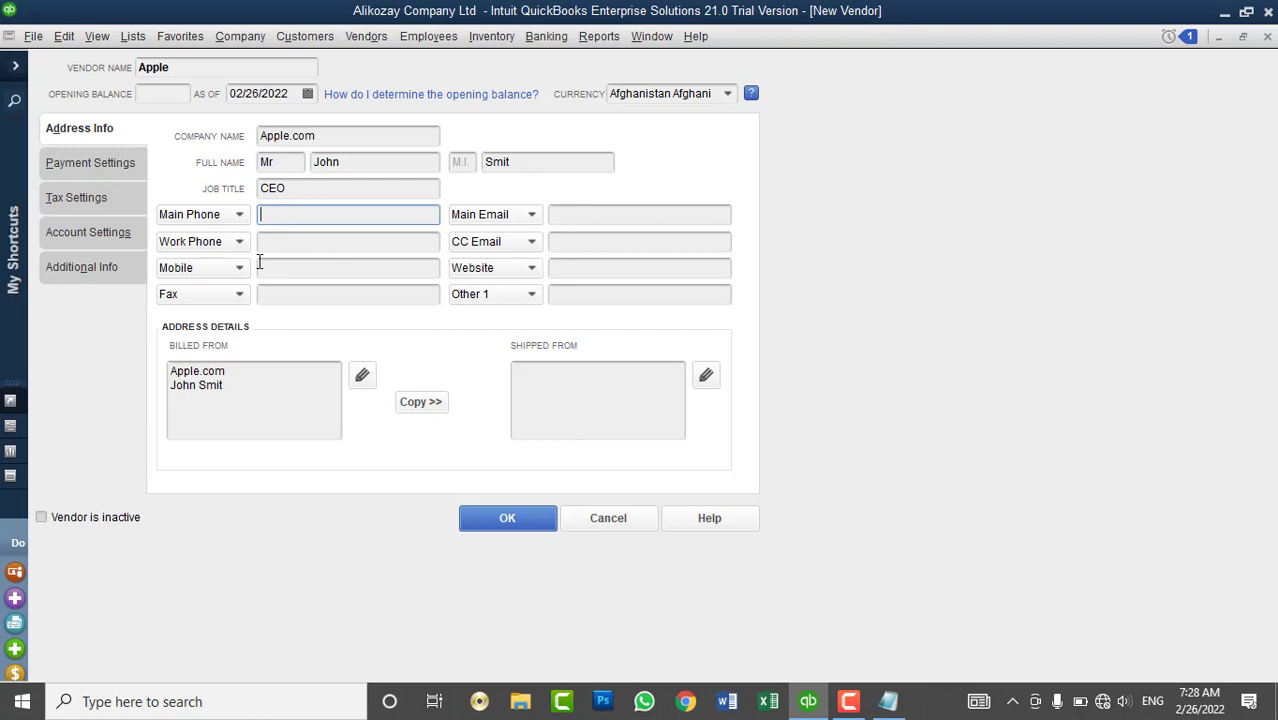
click(75, 165)
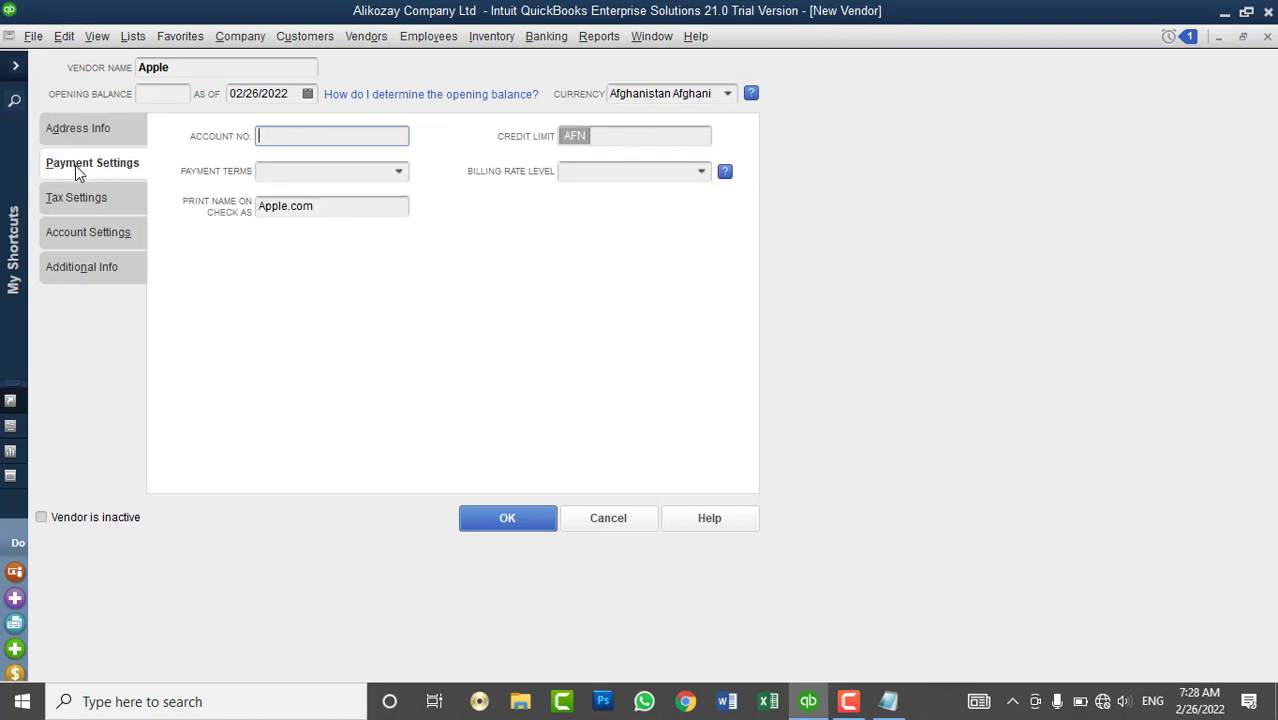
- Give Apple the Expert billing rate level, save it, and widen the NAME column
click(699, 175)
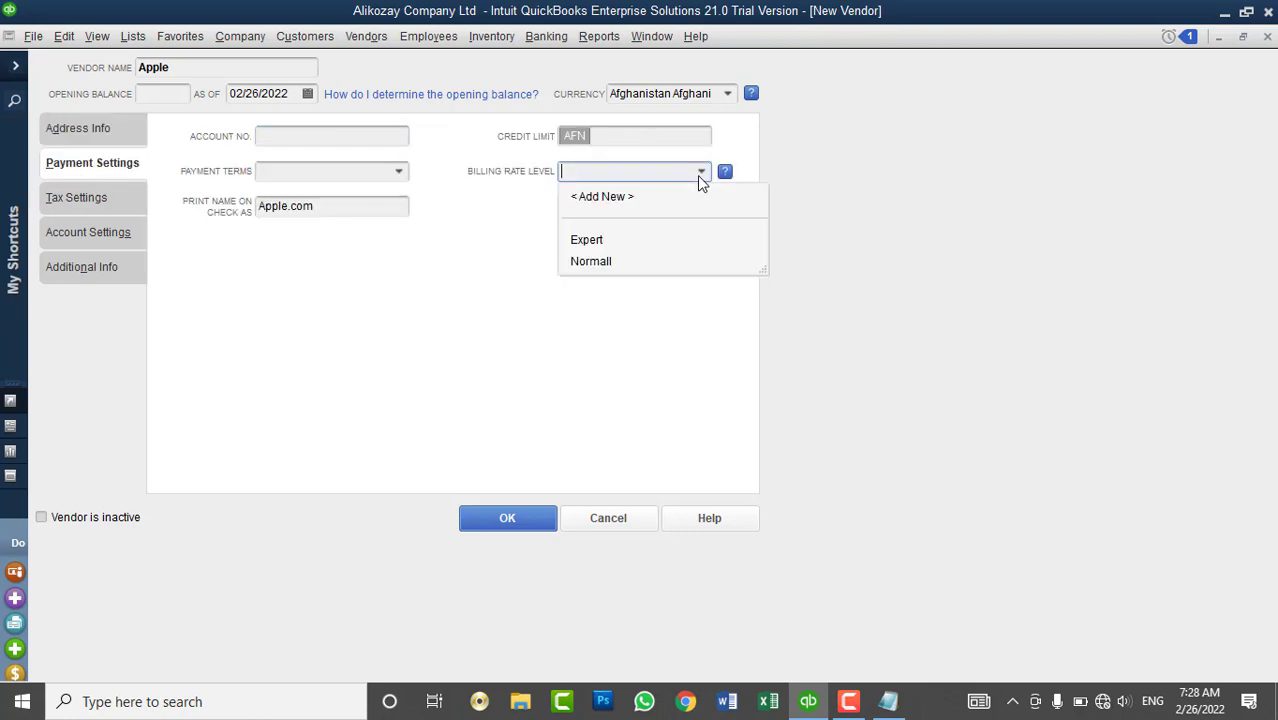
click(600, 245)
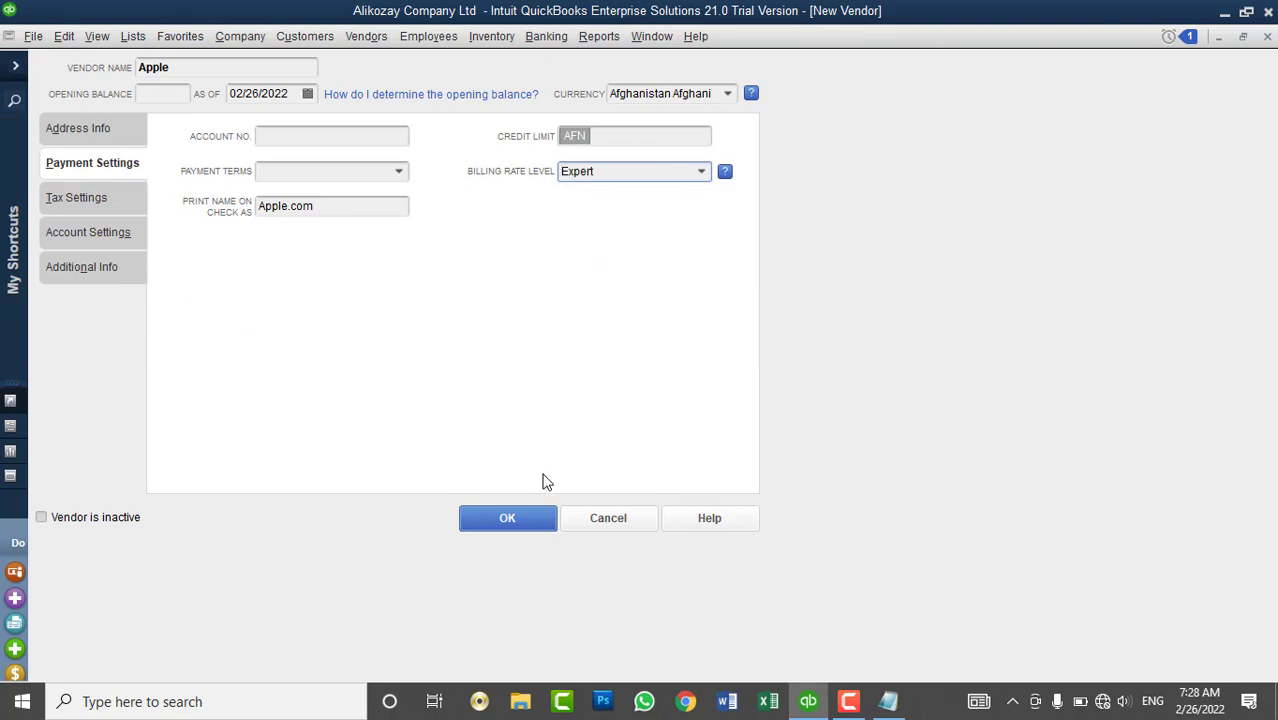
click(521, 533)
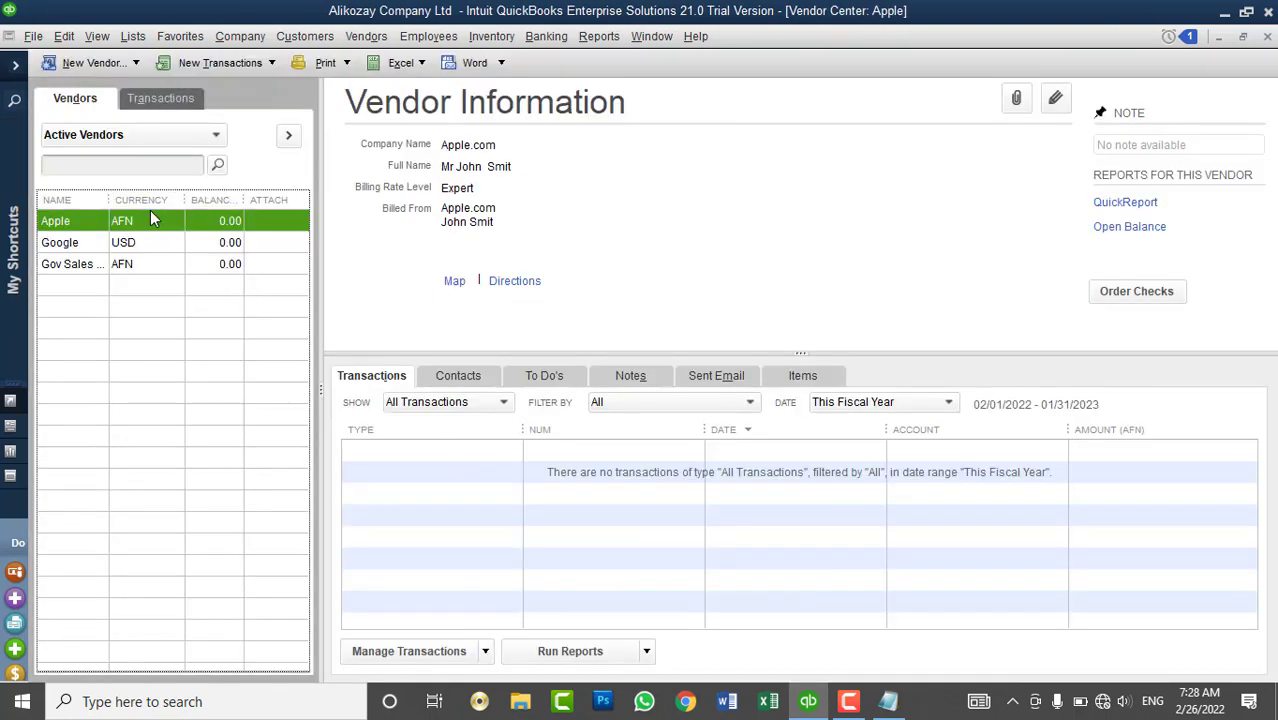
drag(109, 200, 148, 199)
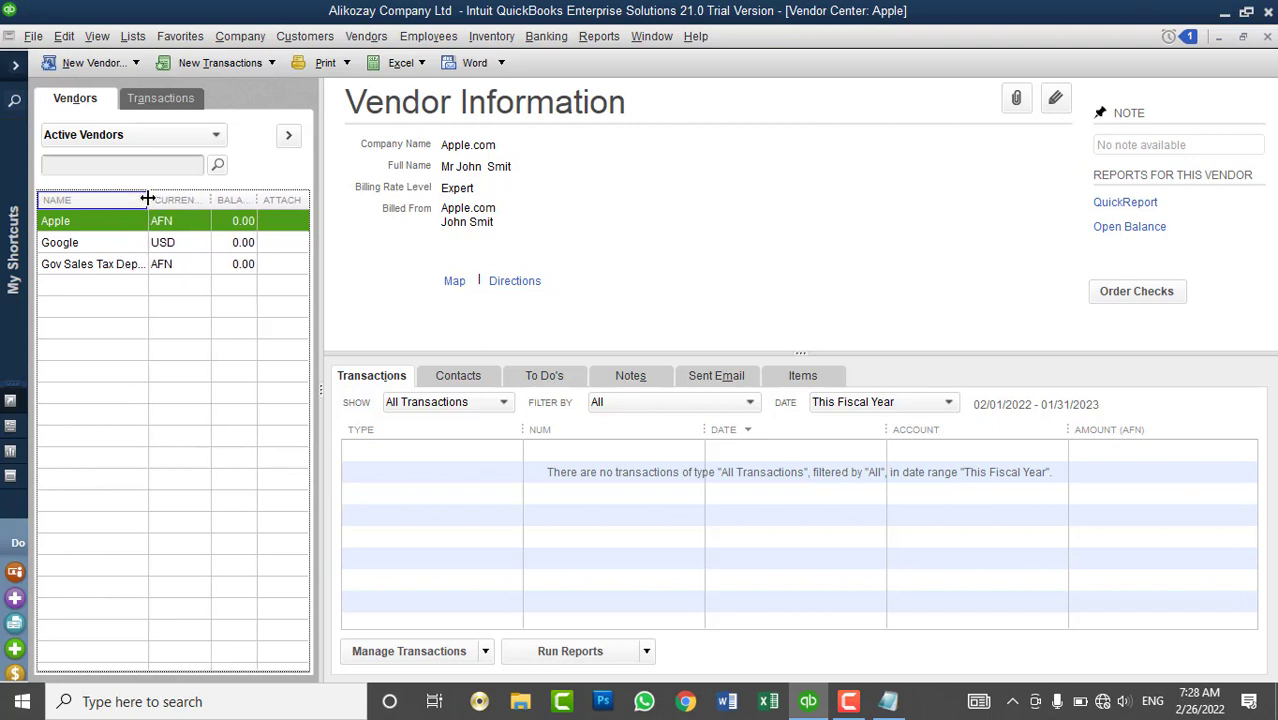
- Edit the QuickBooks technical Support item in the Item List and set its rate to 3000
click(133, 36)
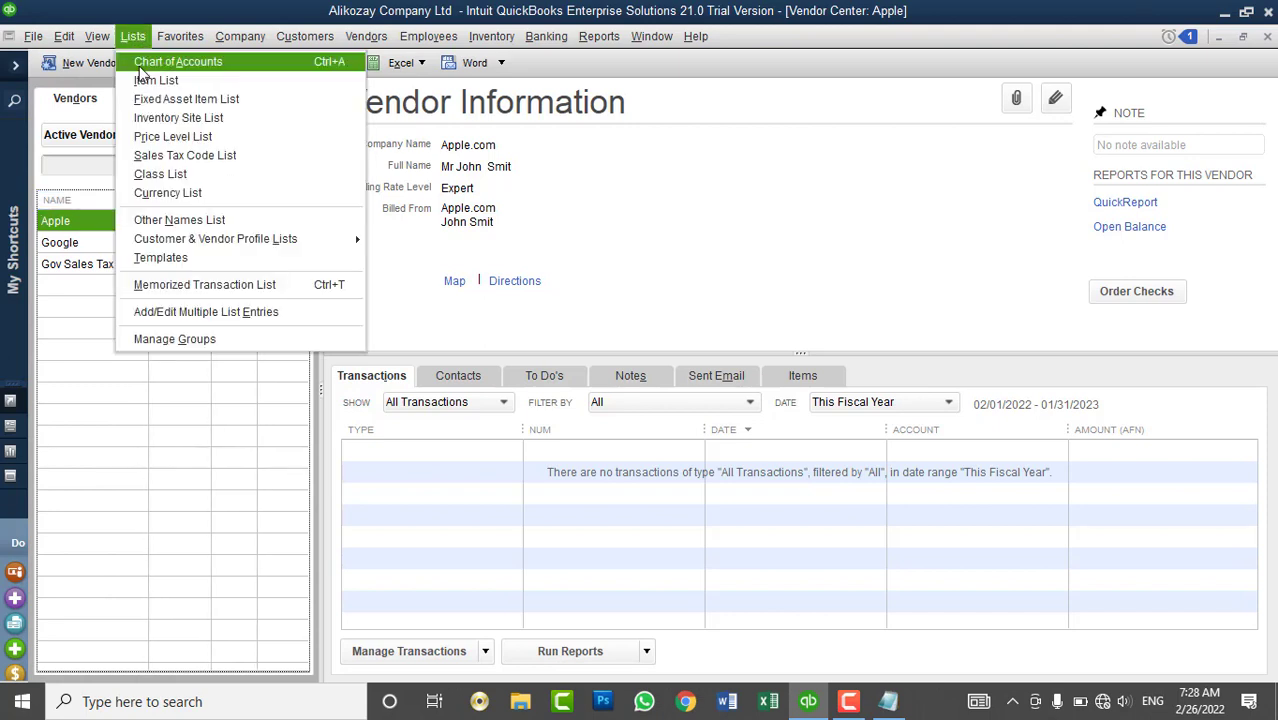
click(160, 77)
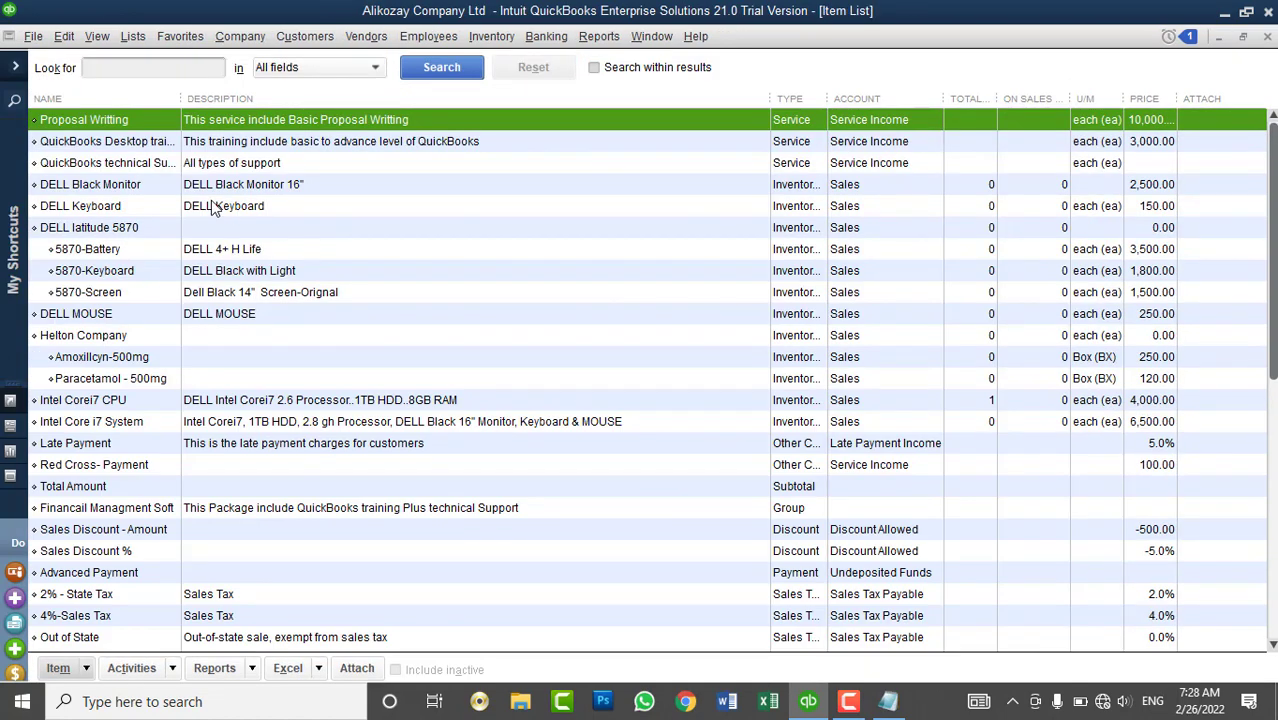
click(82, 145)
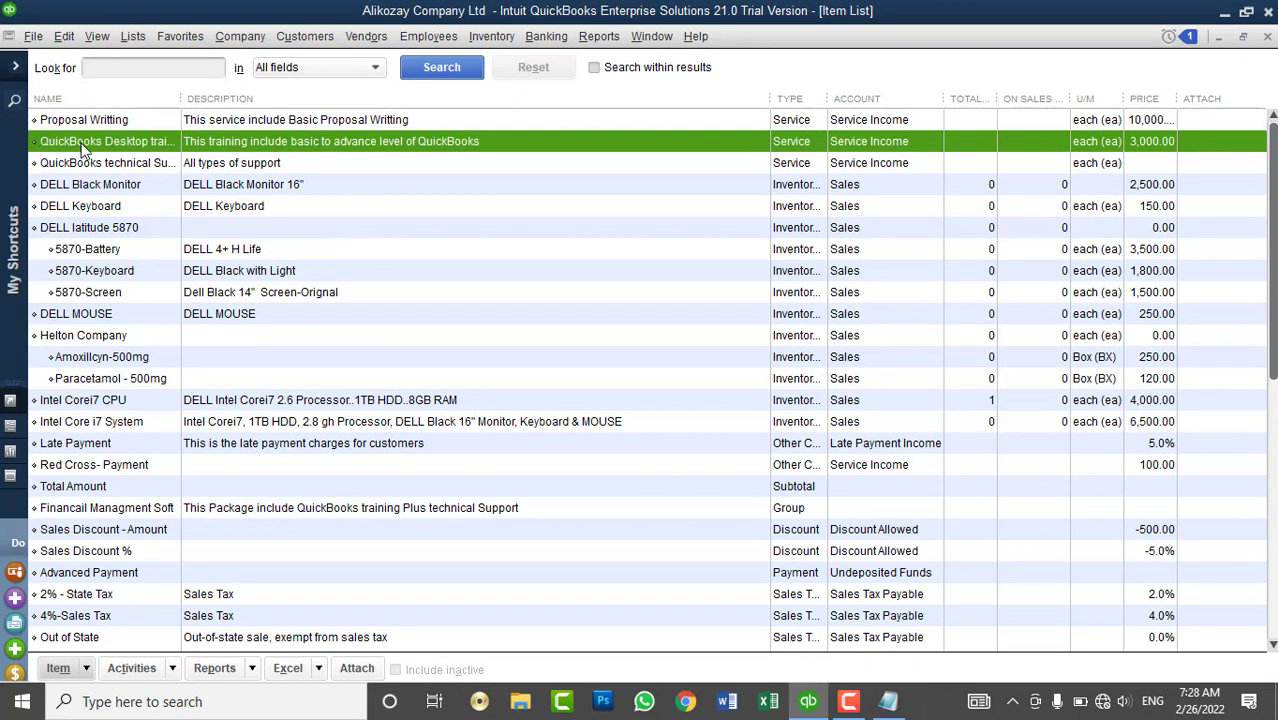
click(155, 166)
right_click(155, 168)
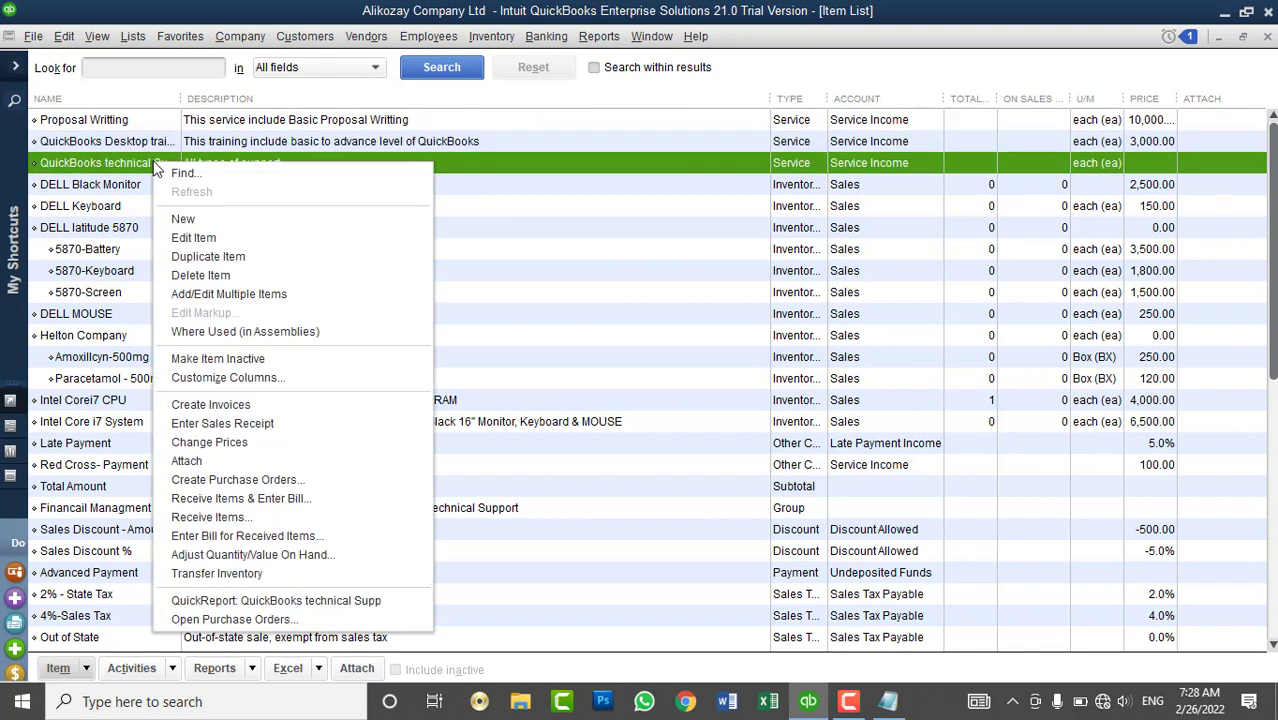
click(230, 243)
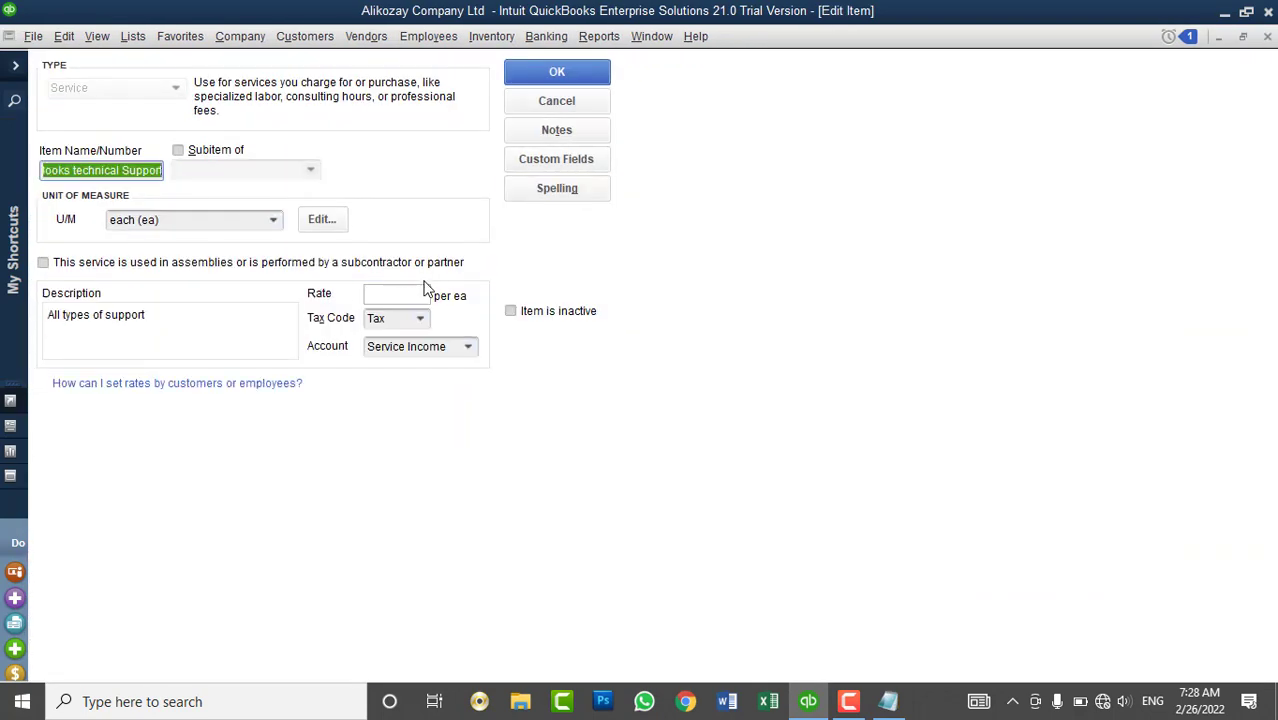
click(397, 296)
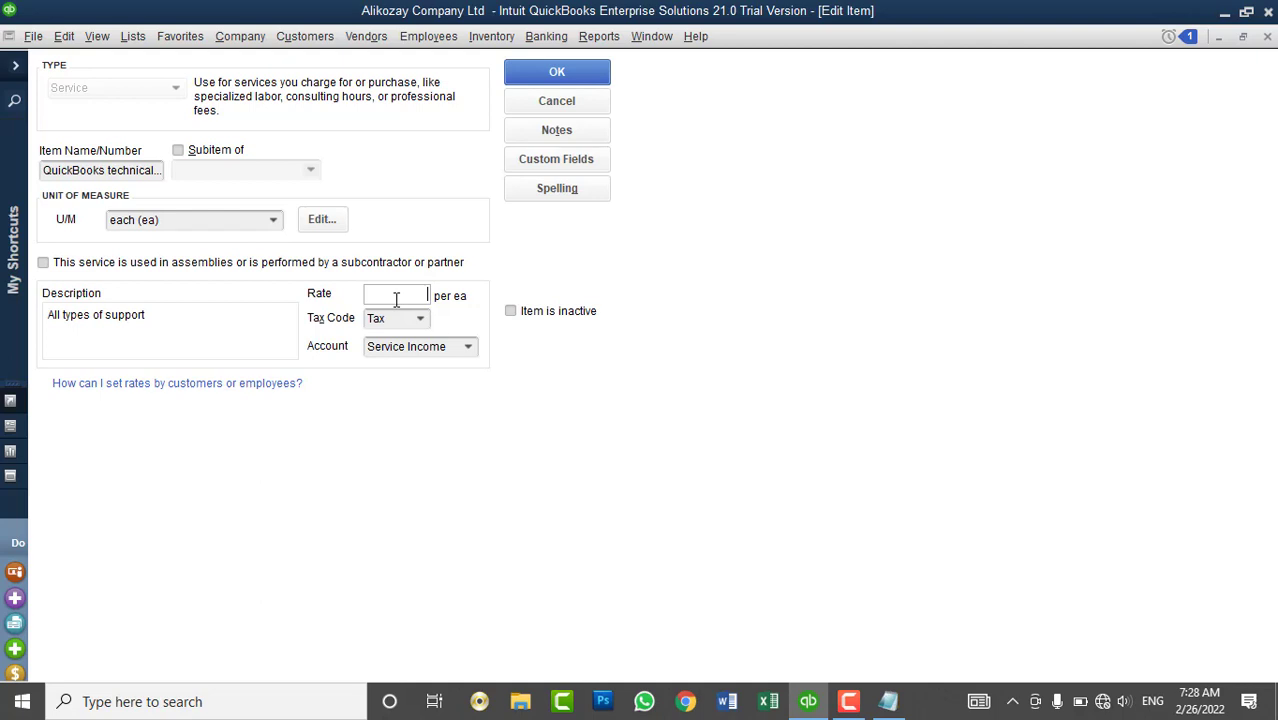
text(3000)
key(Tab)
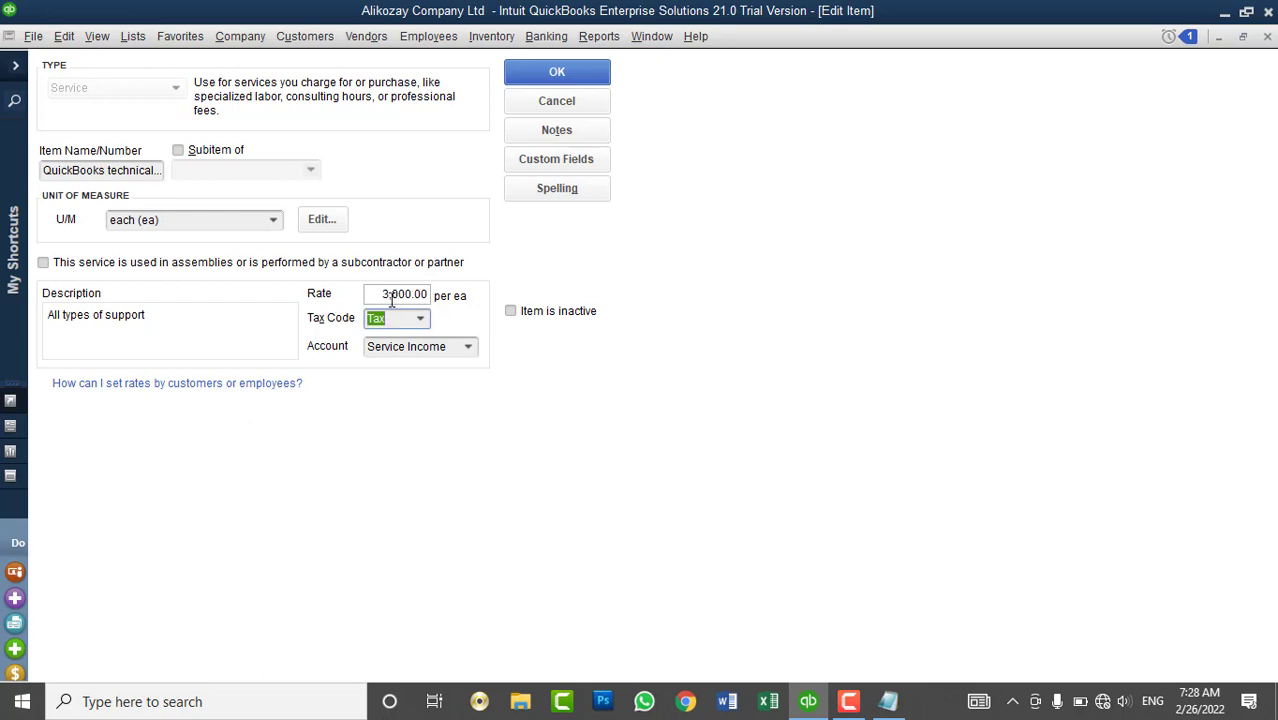
click(274, 220)
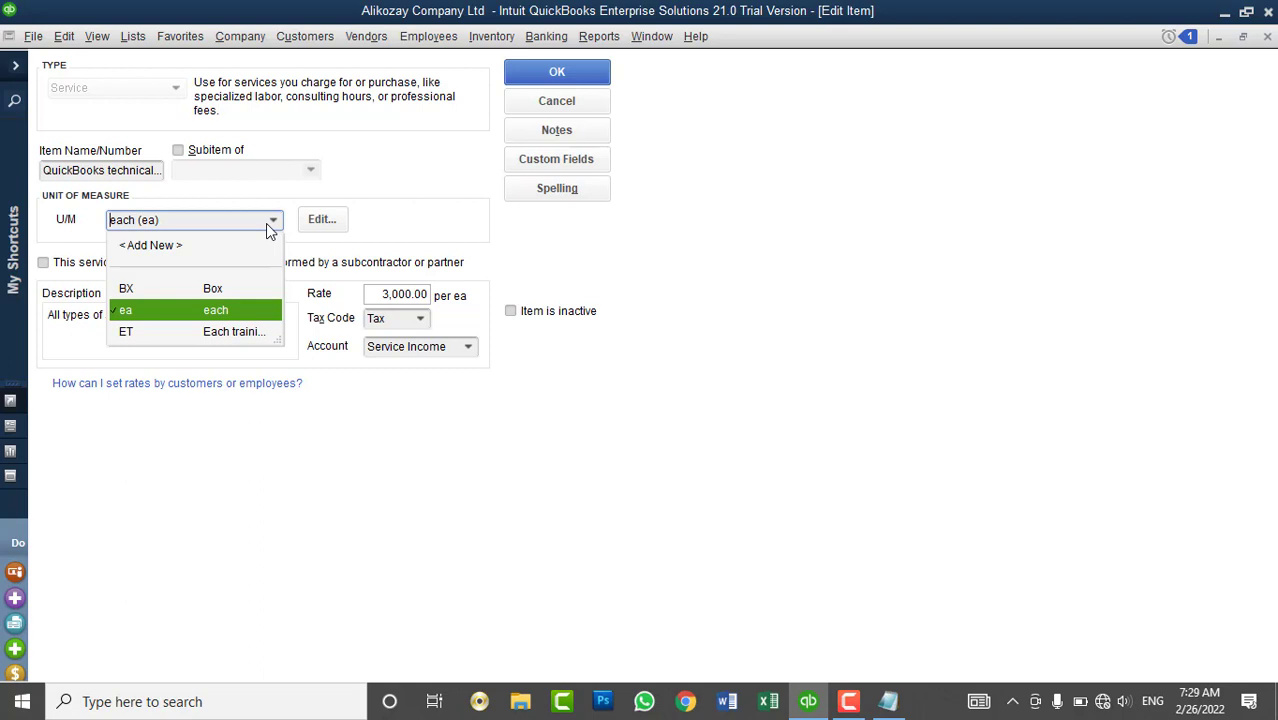
- Set the item's unit of measure to a new Time unit, Hour (hr), and save it
click(169, 246)
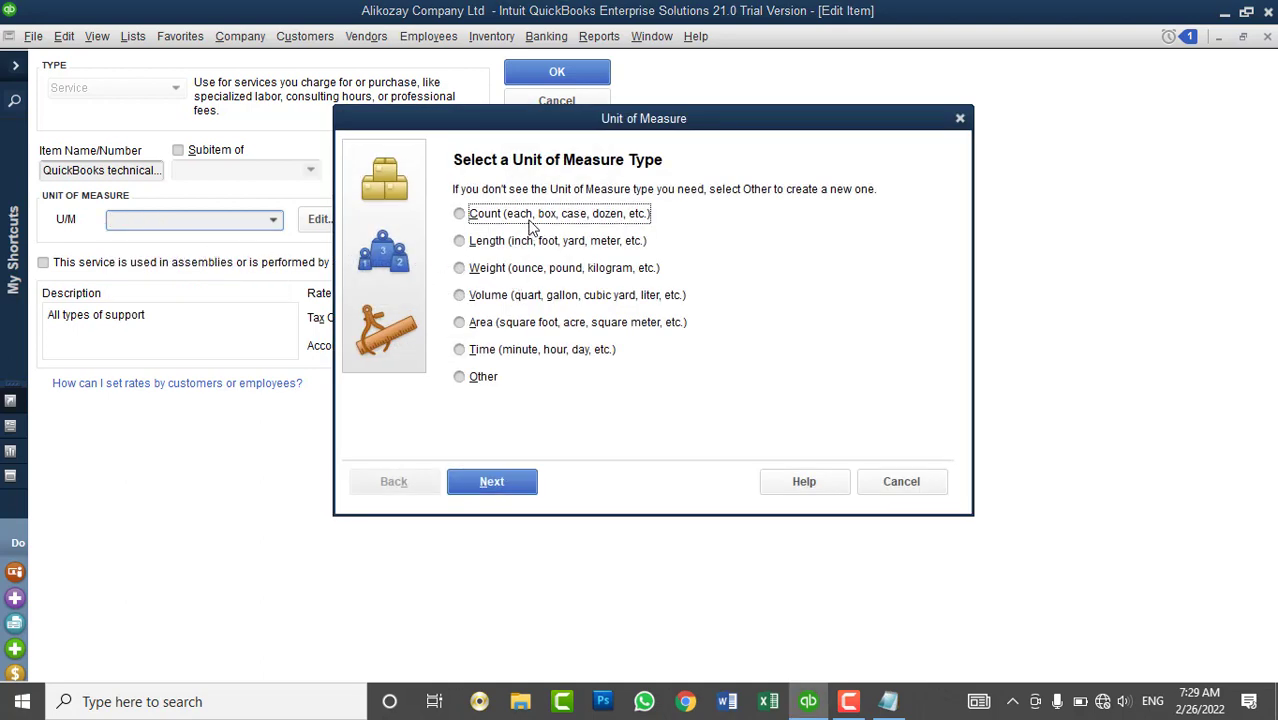
click(504, 351)
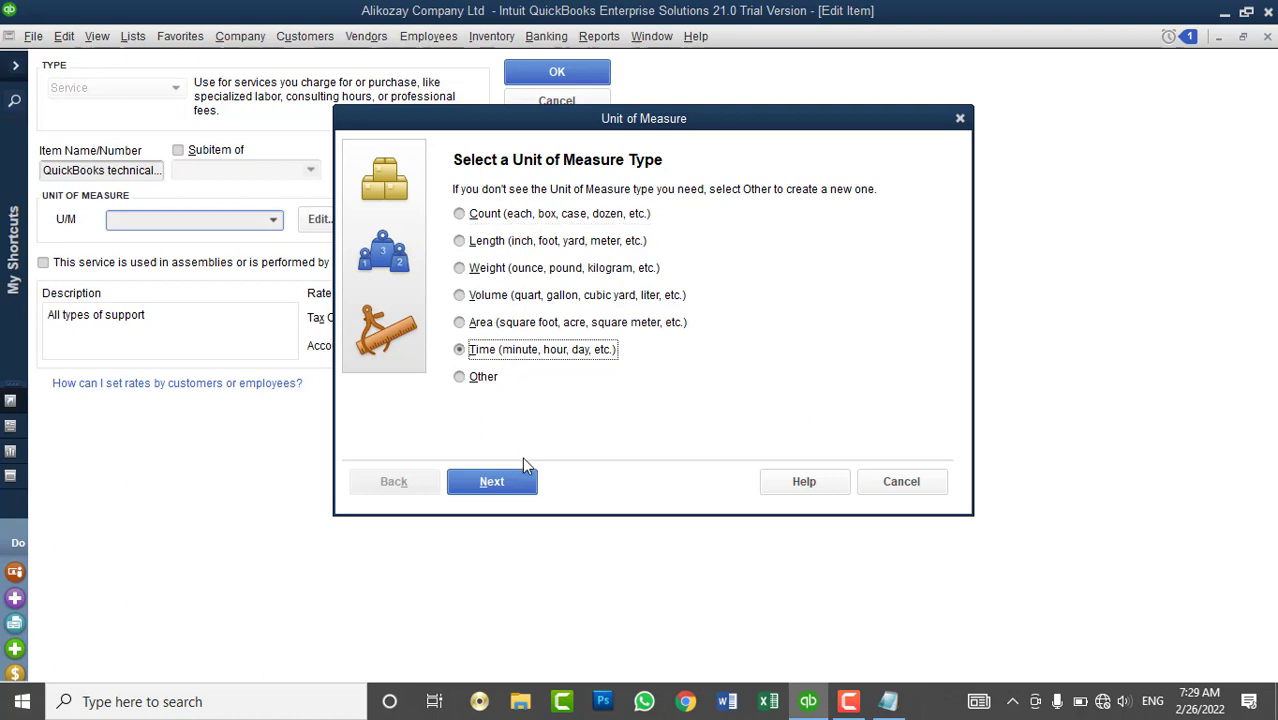
click(505, 489)
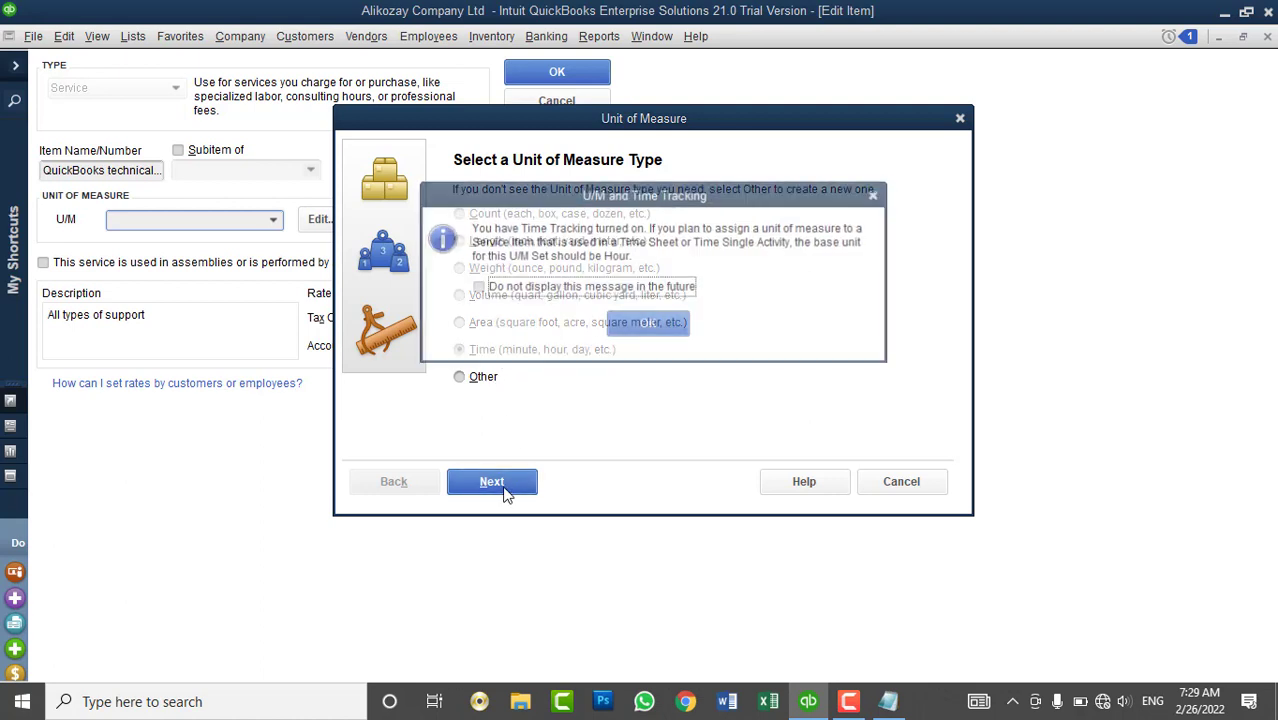
click(580, 287)
click(645, 325)
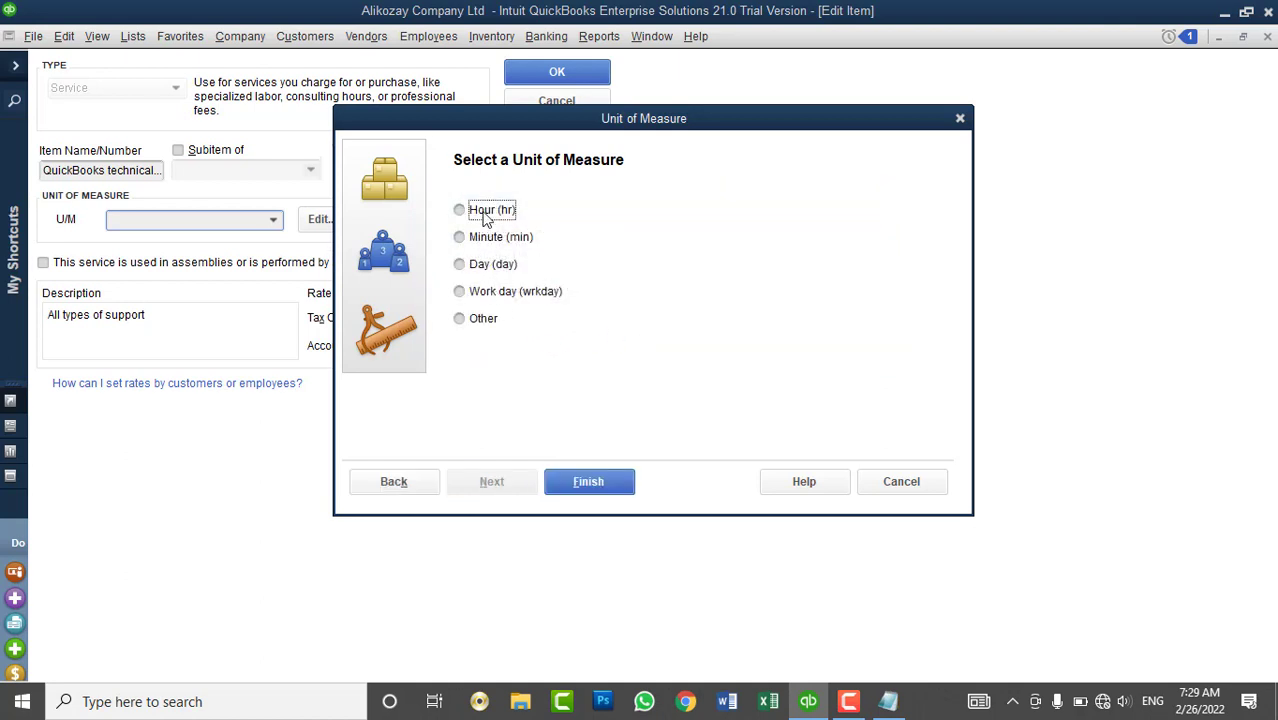
click(485, 213)
click(589, 482)
click(572, 306)
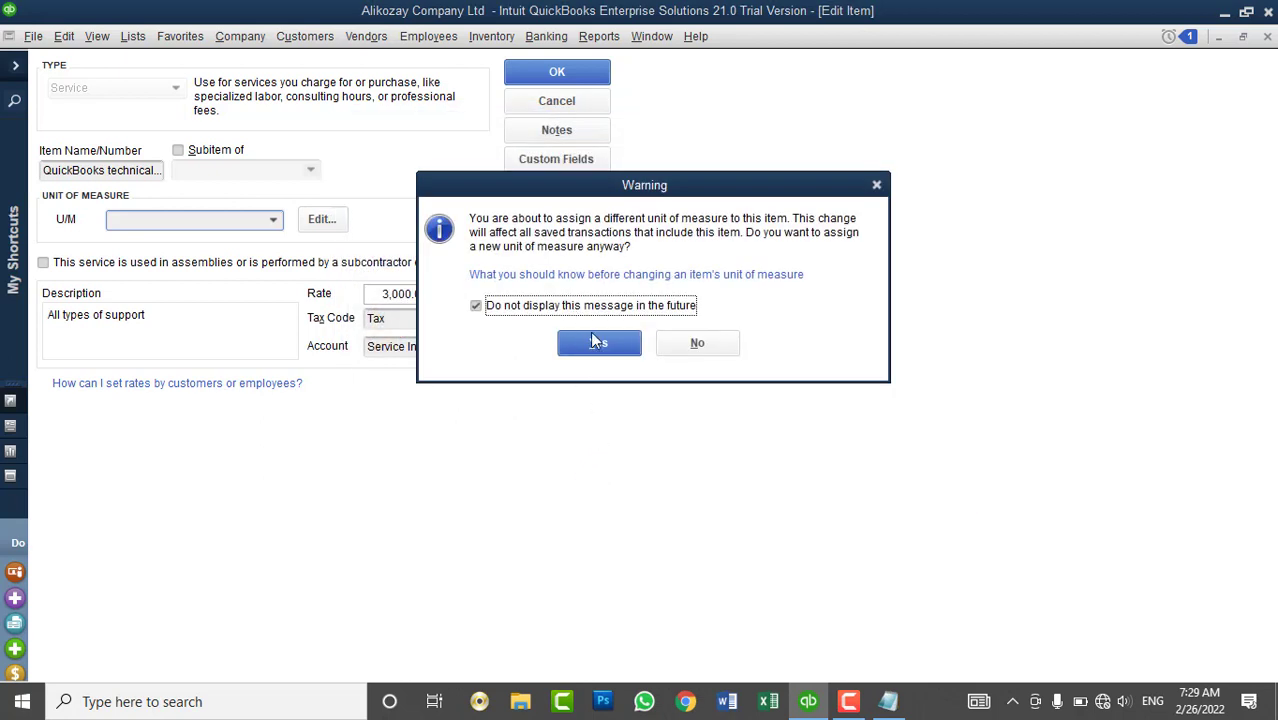
click(607, 350)
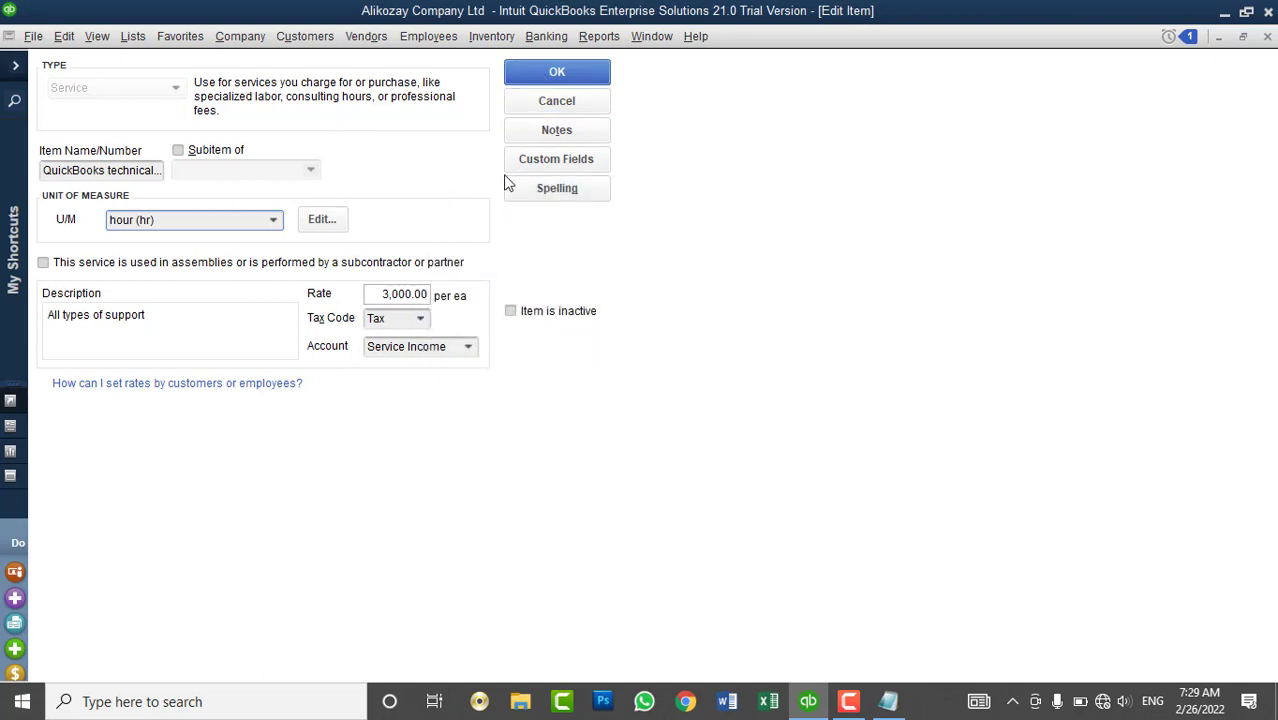
click(555, 75)
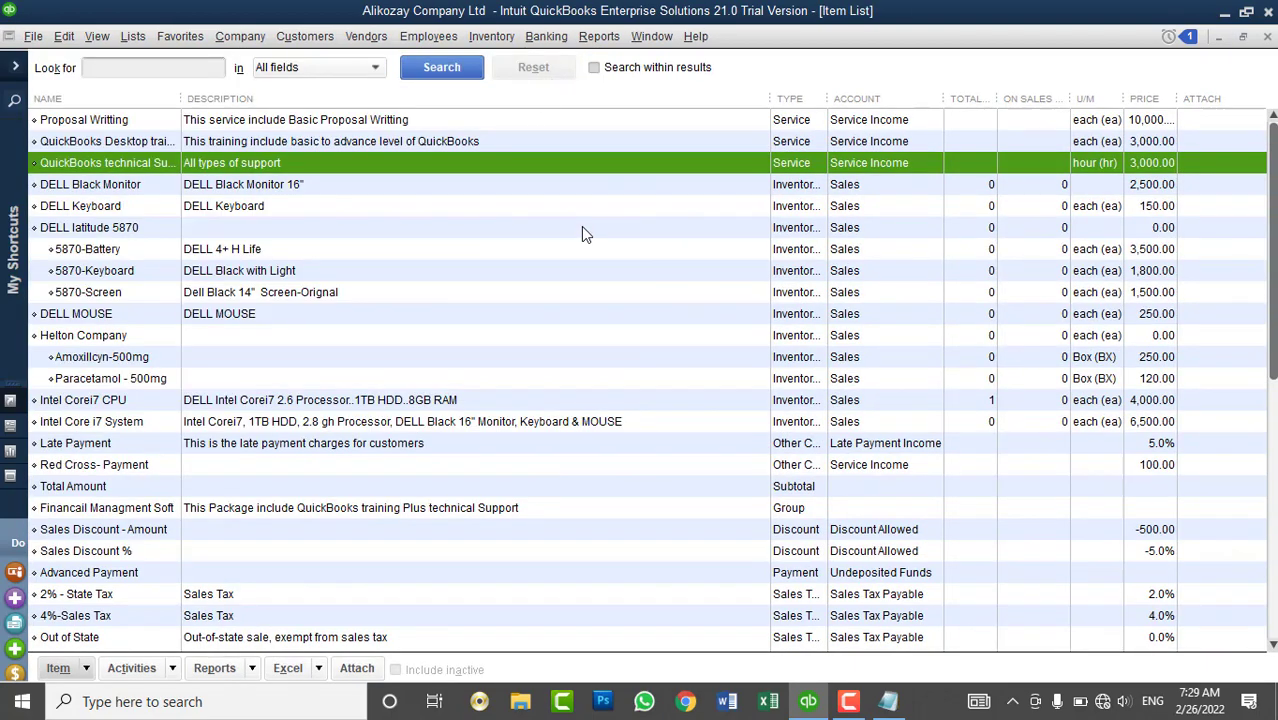
- Close the Item List, open the Customer Center with a wider NAME column, and show Enter Time
click(1267, 36)
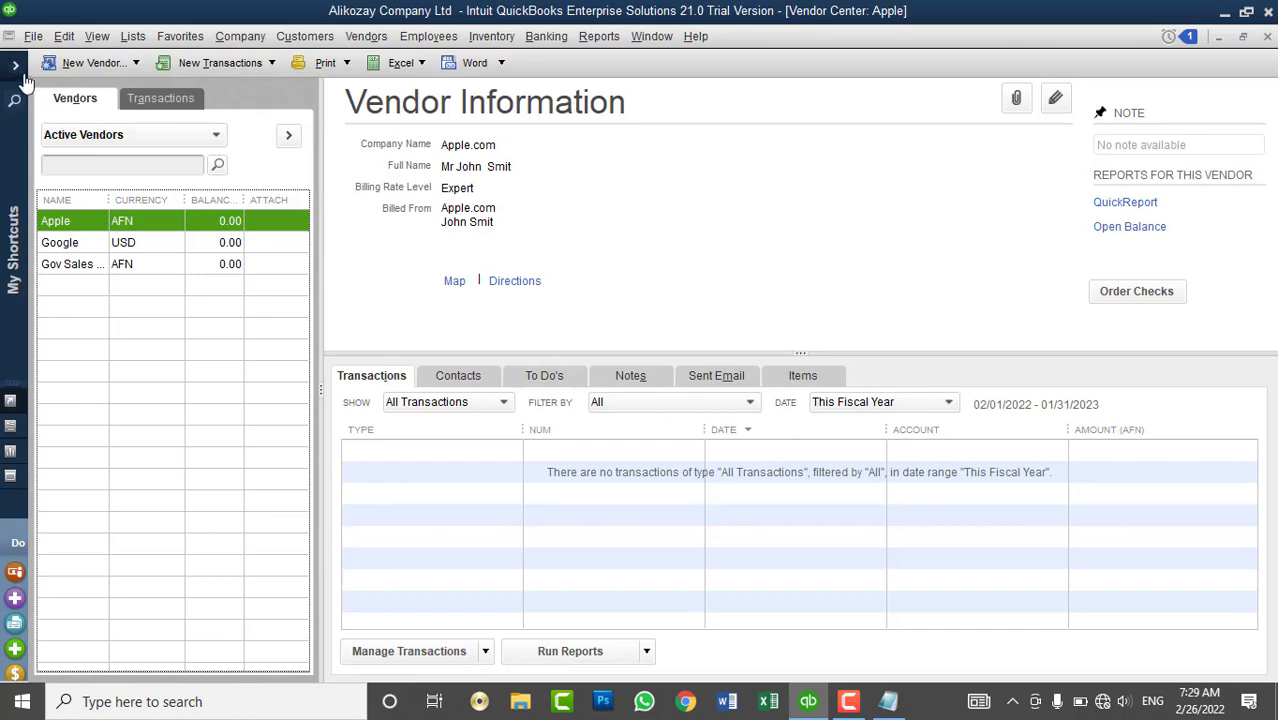
click(15, 64)
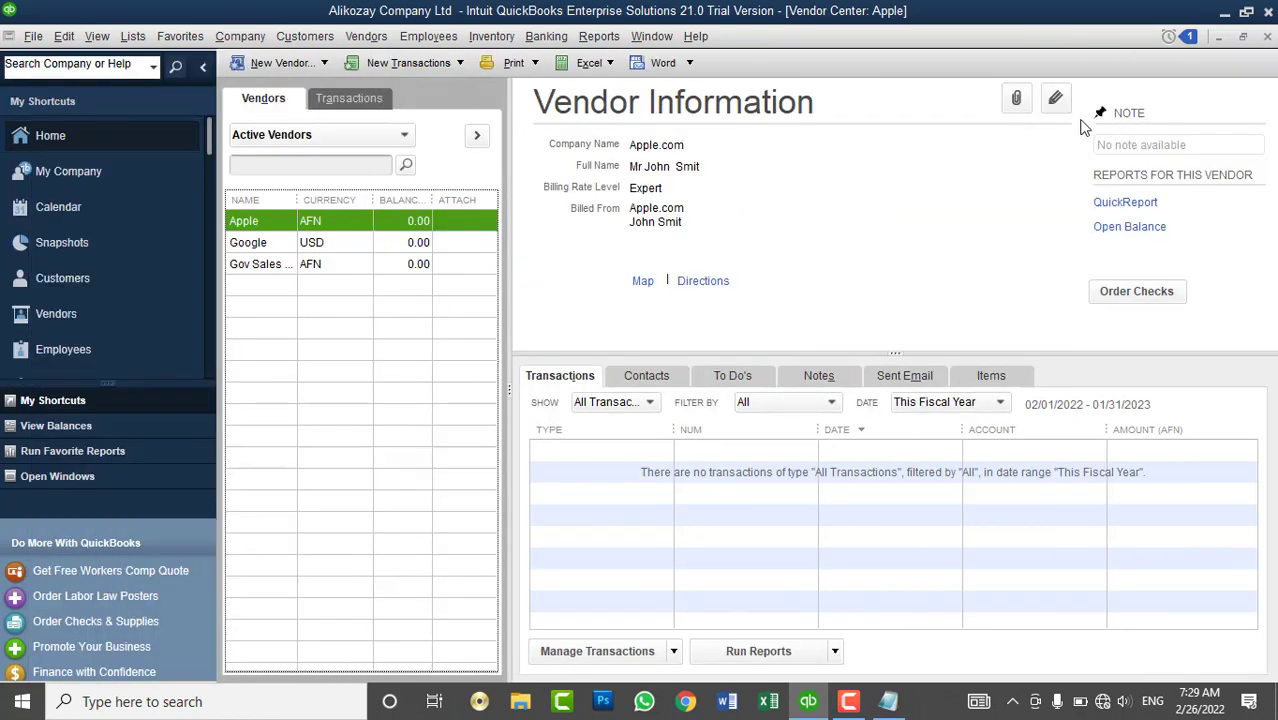
click(71, 283)
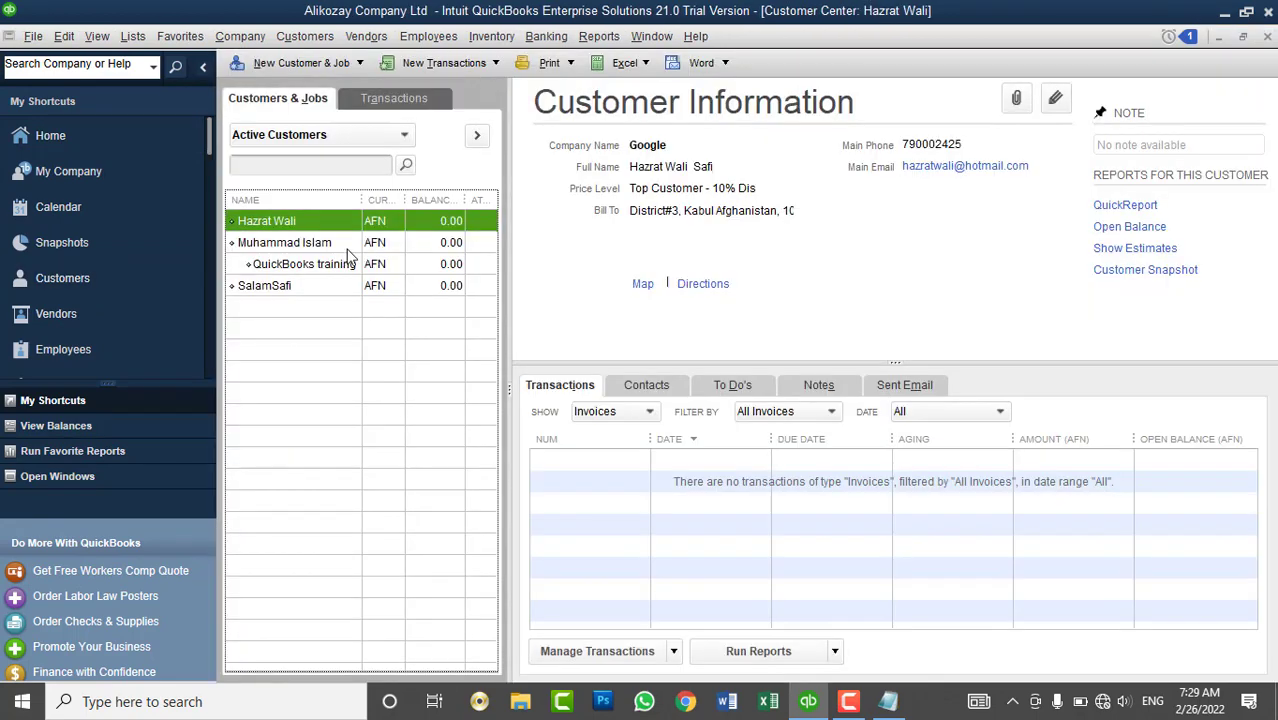
drag(366, 201, 384, 201)
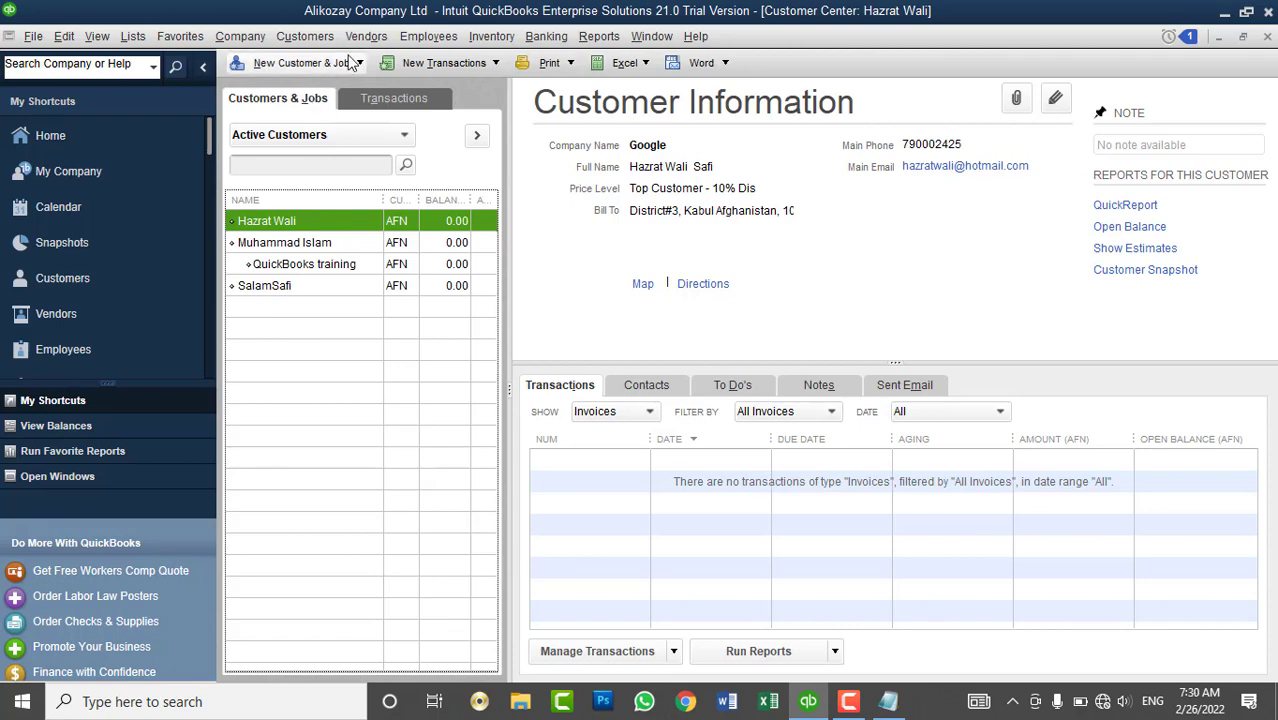
click(305, 37)
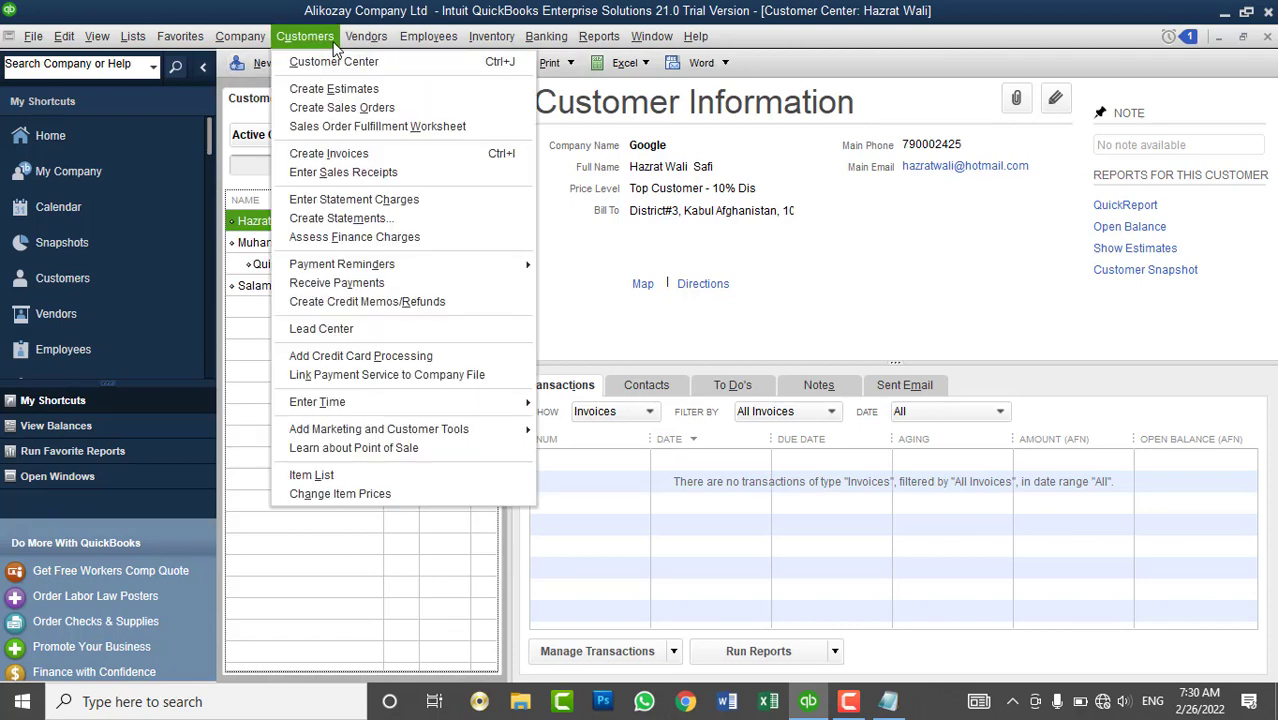
mouse_move(436, 405)
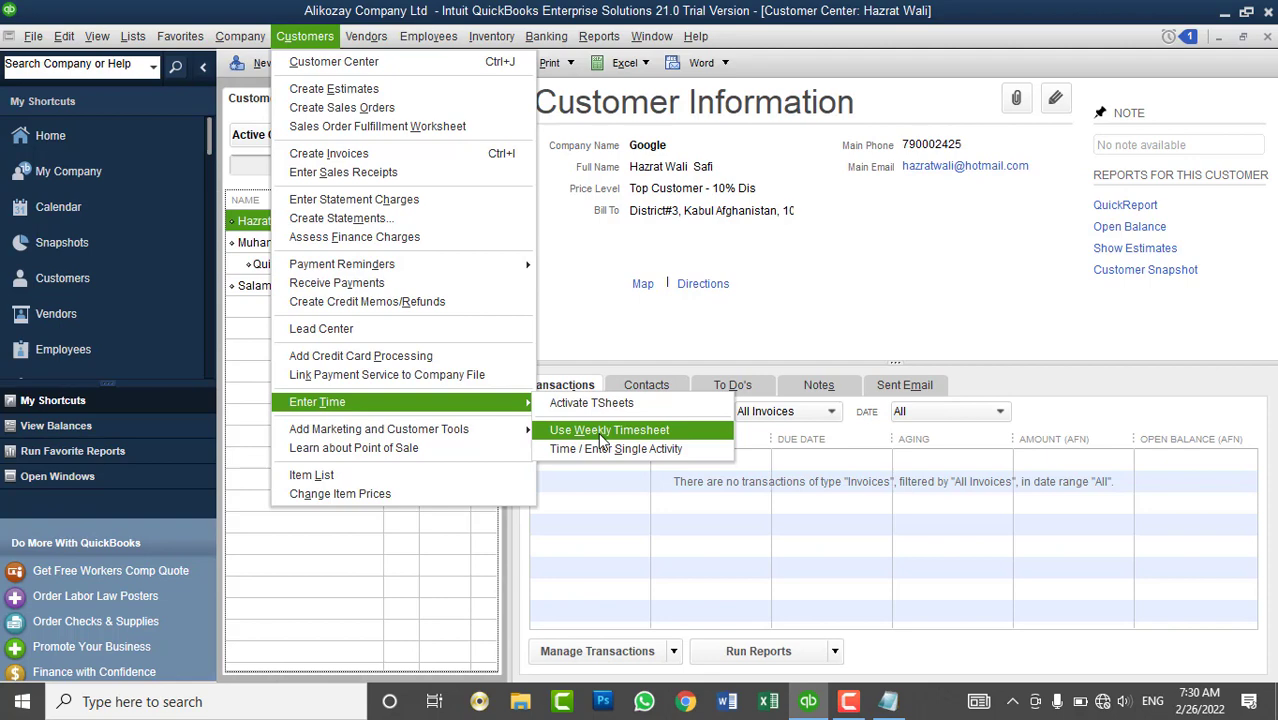
- Open a weekly timesheet and set its name to the vendor Apple
click(600, 436)
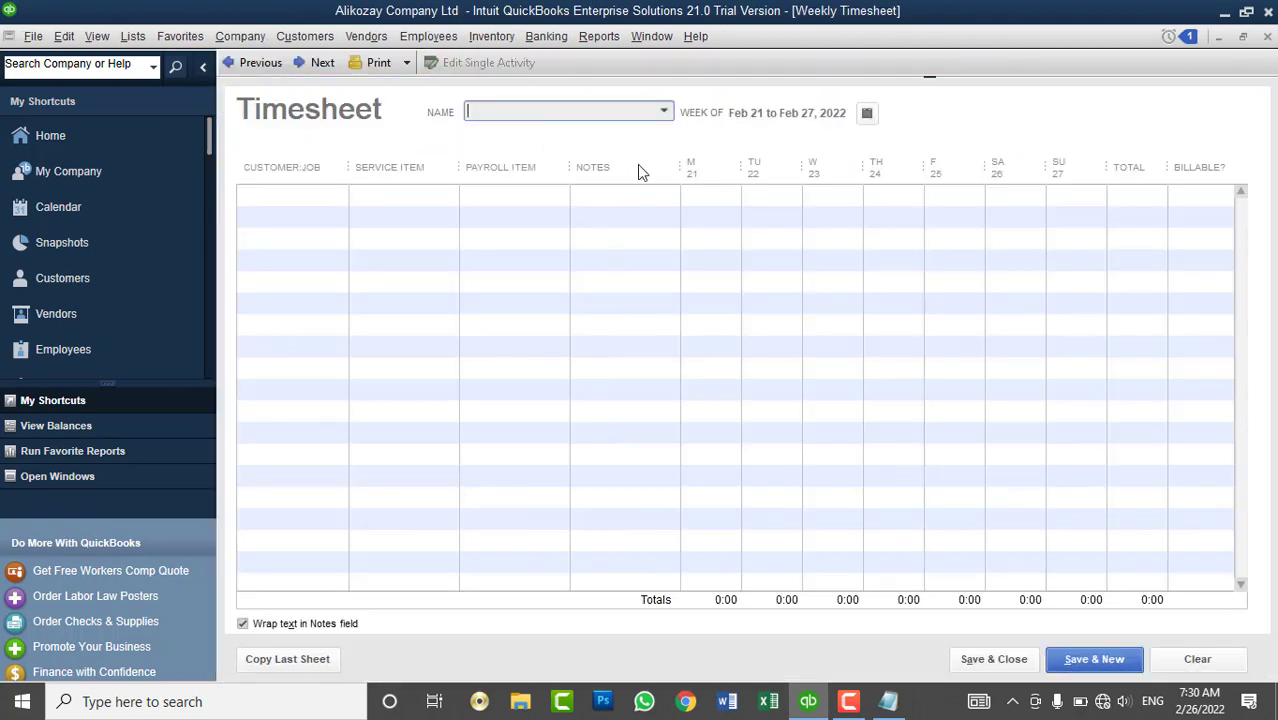
click(663, 113)
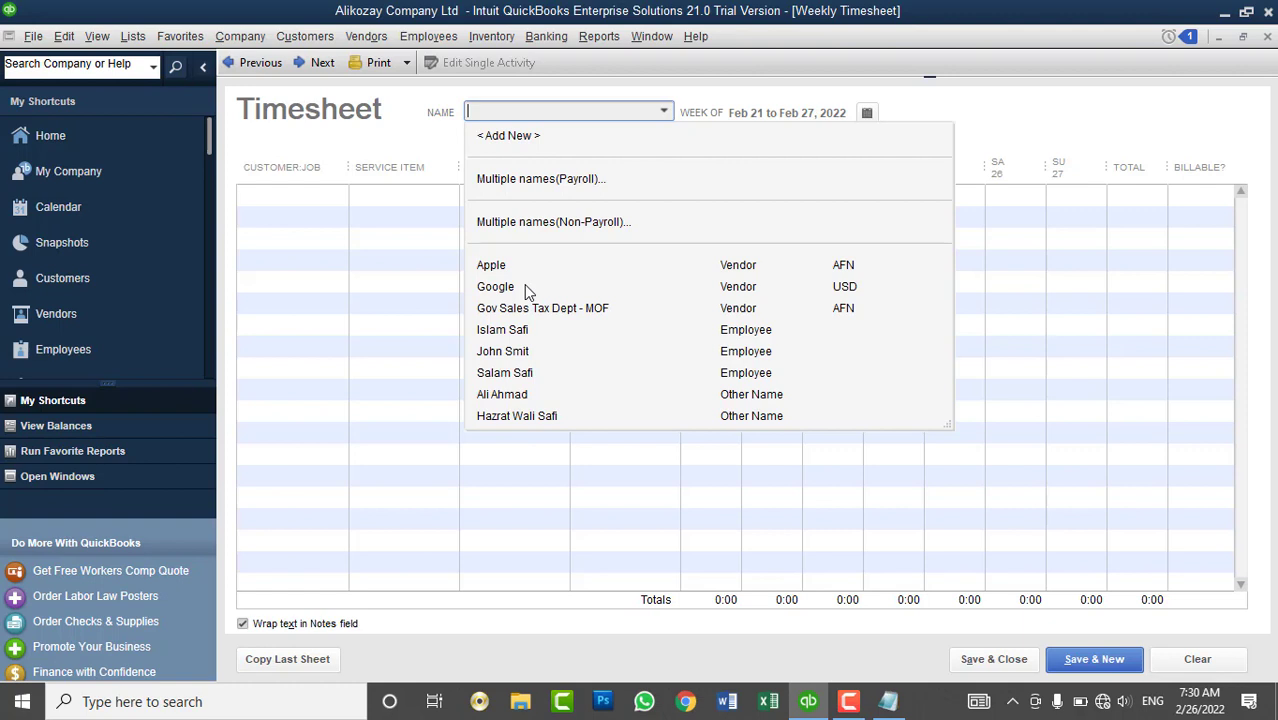
click(524, 286)
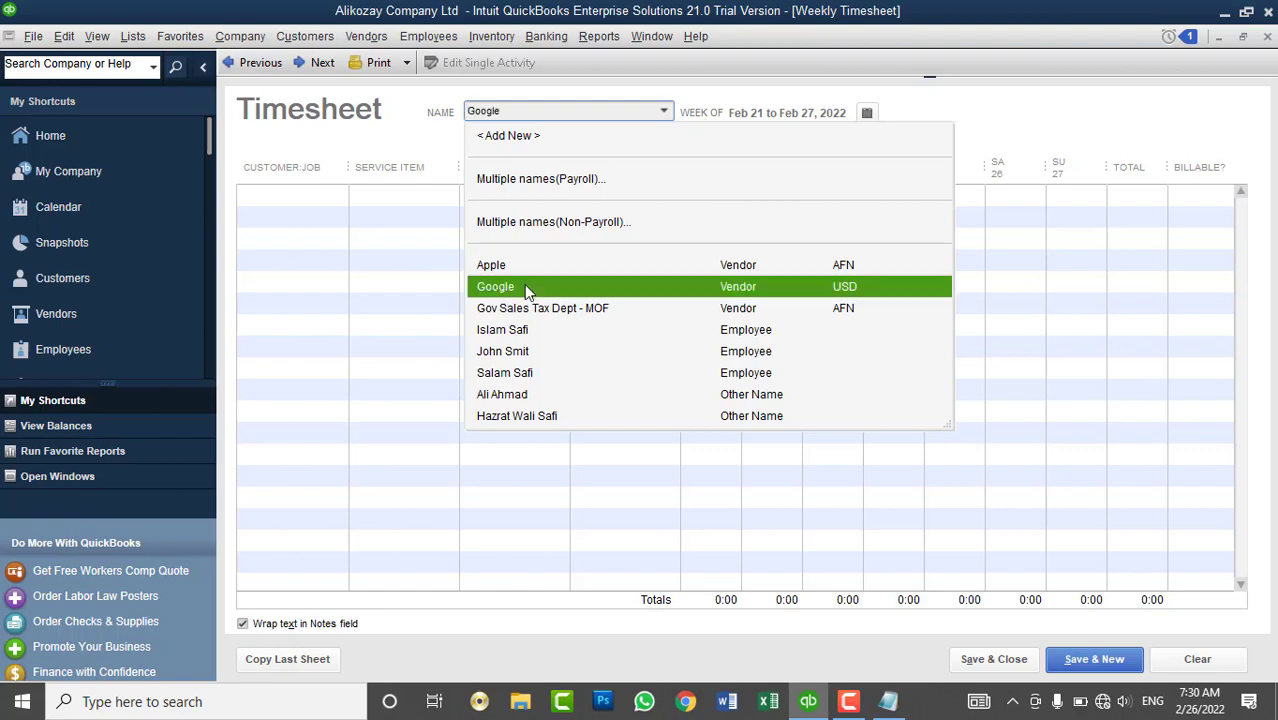
click(665, 113)
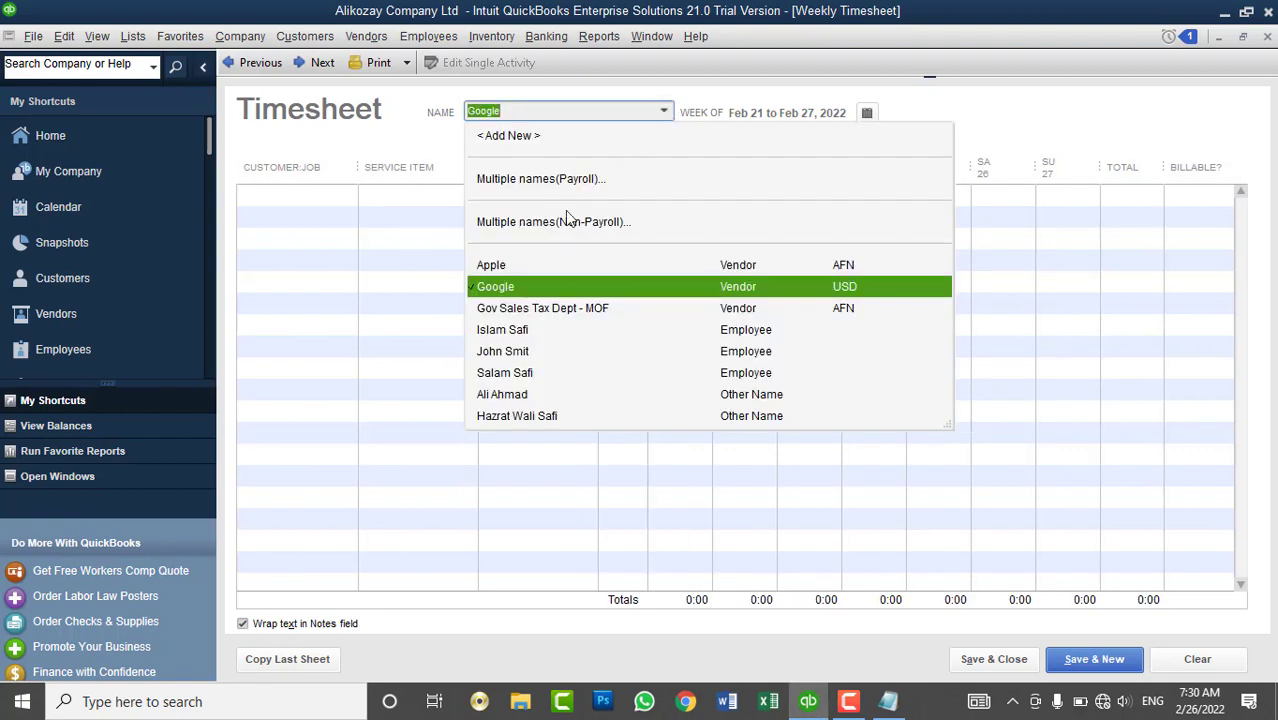
click(500, 266)
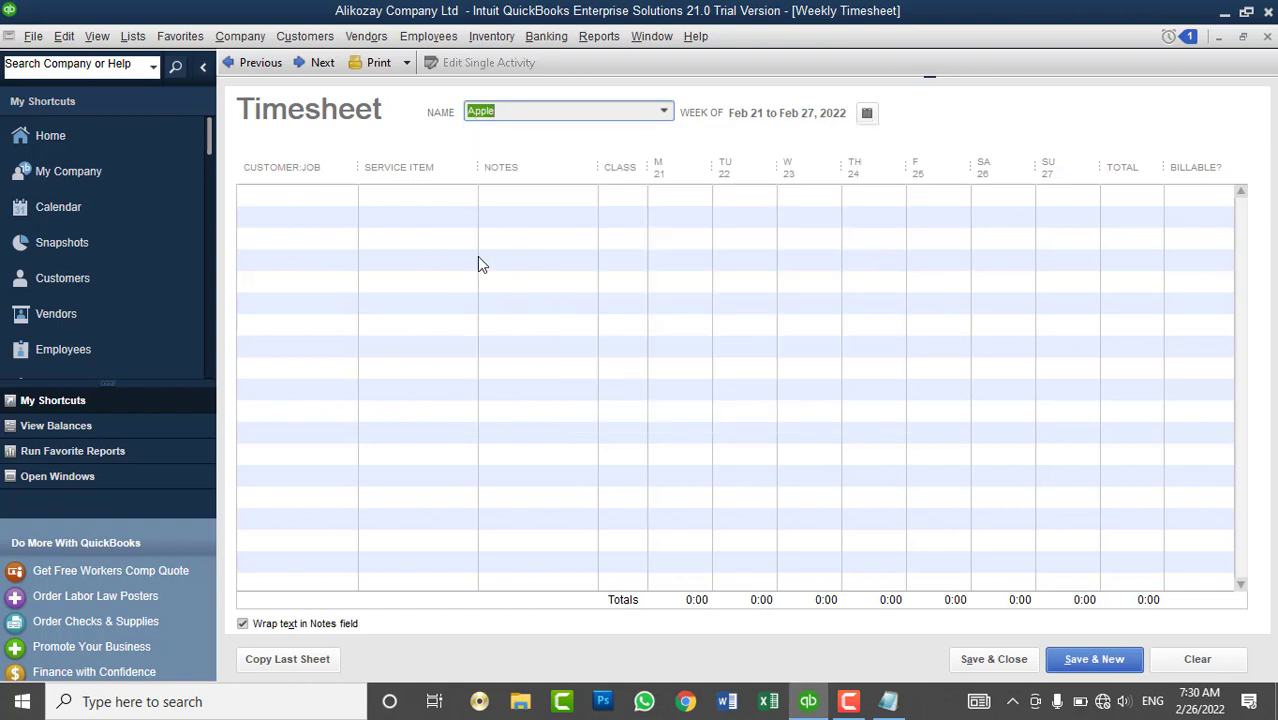
- Bill the first line to a customer for QuickBooks technical Support, leaving the class empty
click(348, 195)
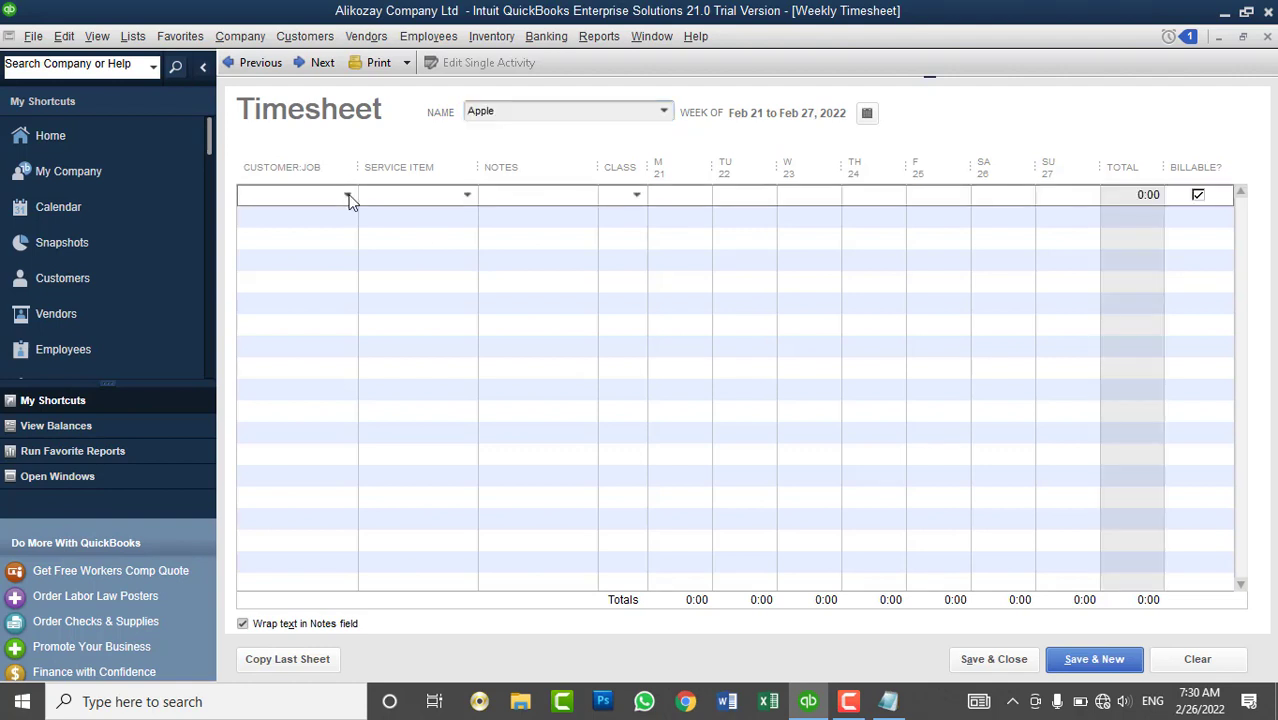
click(348, 196)
click(308, 266)
click(466, 195)
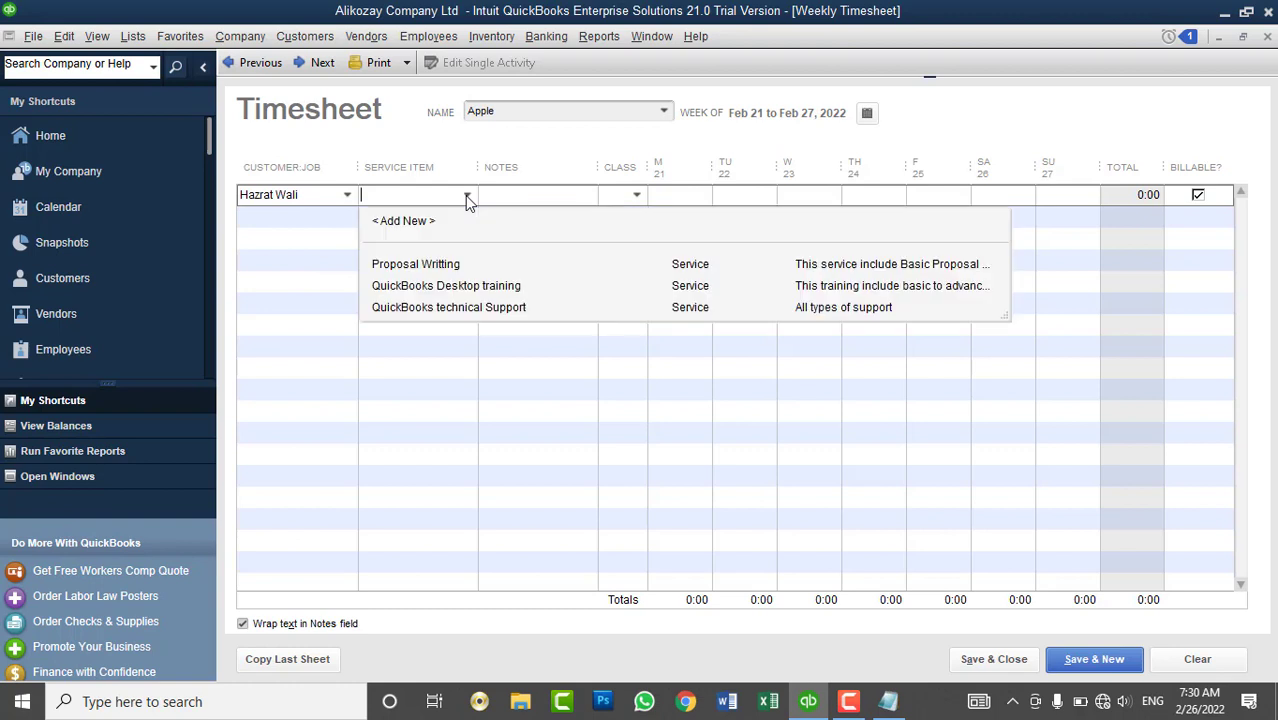
click(466, 309)
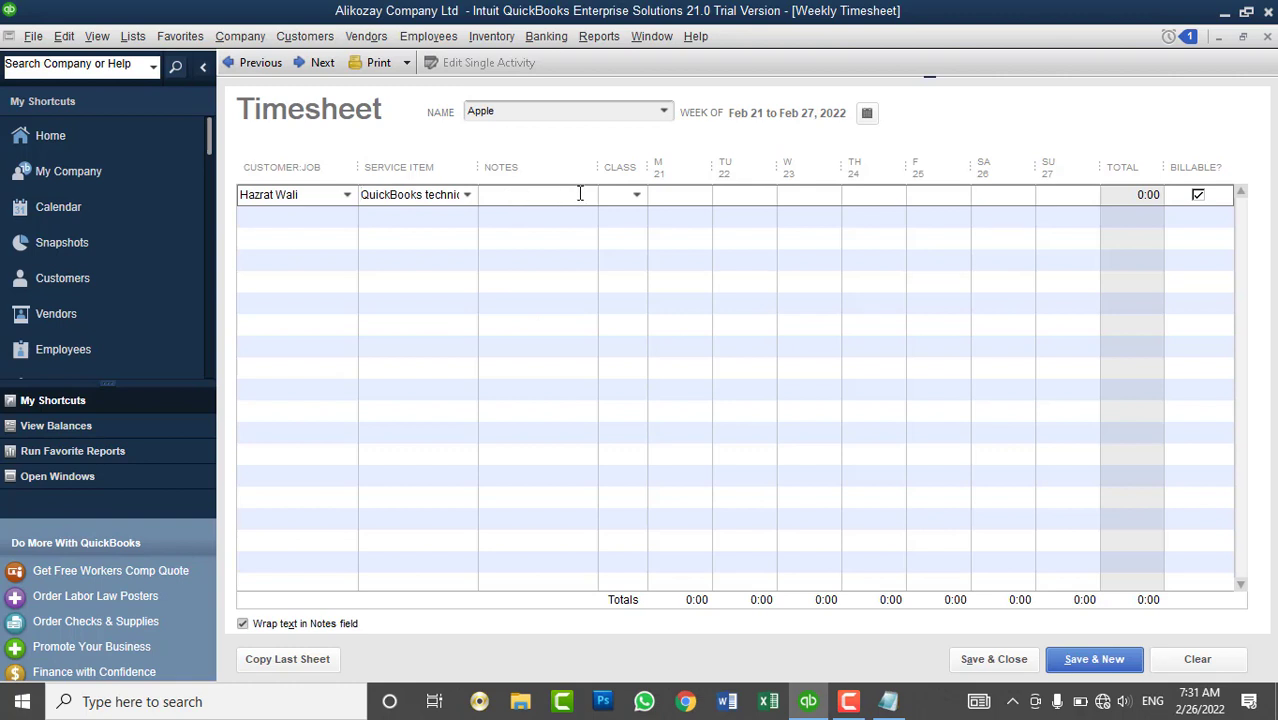
click(636, 200)
click(636, 200)
click(688, 194)
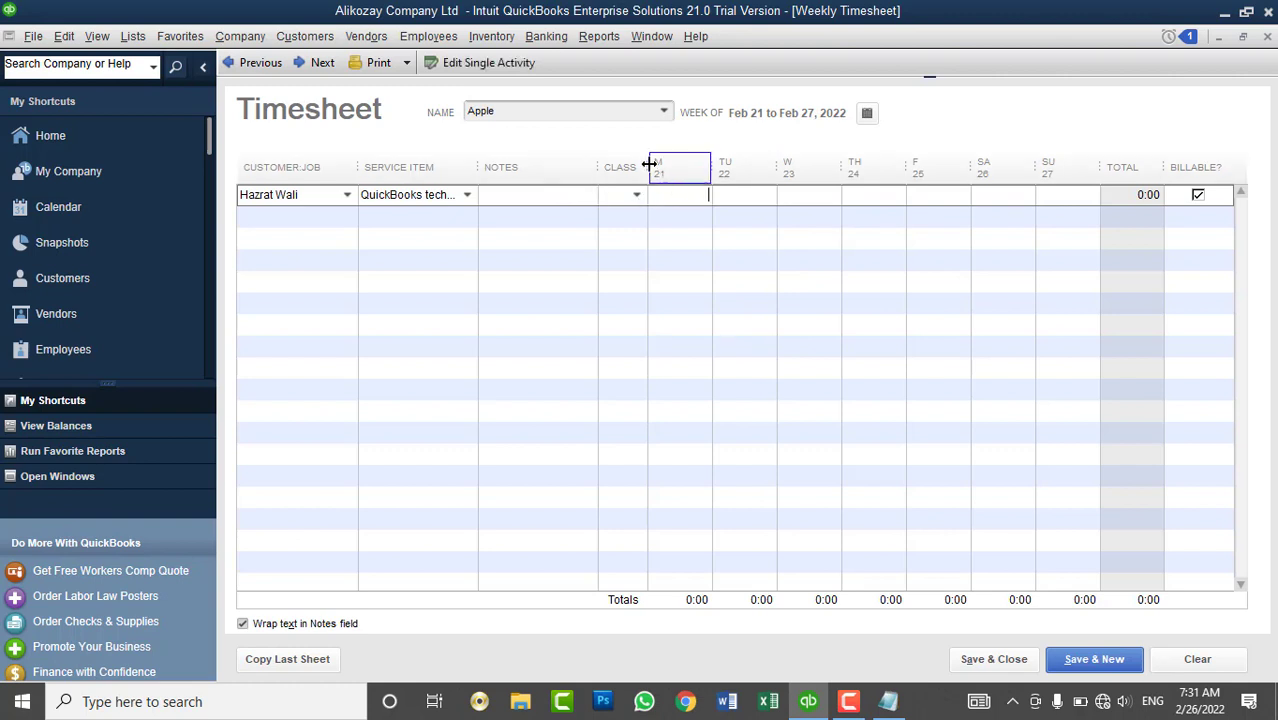
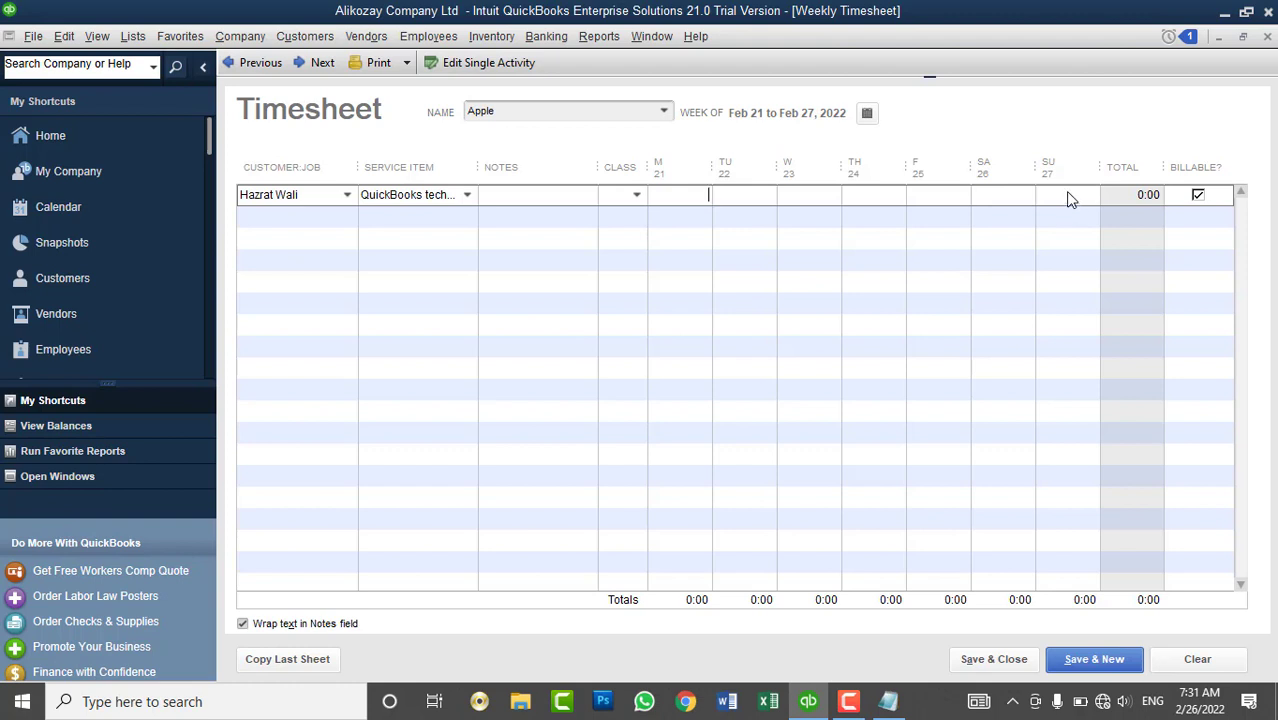
- Enter 1 hour on Wednesday 23 and Thursday 24 in the first row, keep the week, and save
click(795, 198)
text(1)
click(868, 203)
click(944, 196)
click(867, 113)
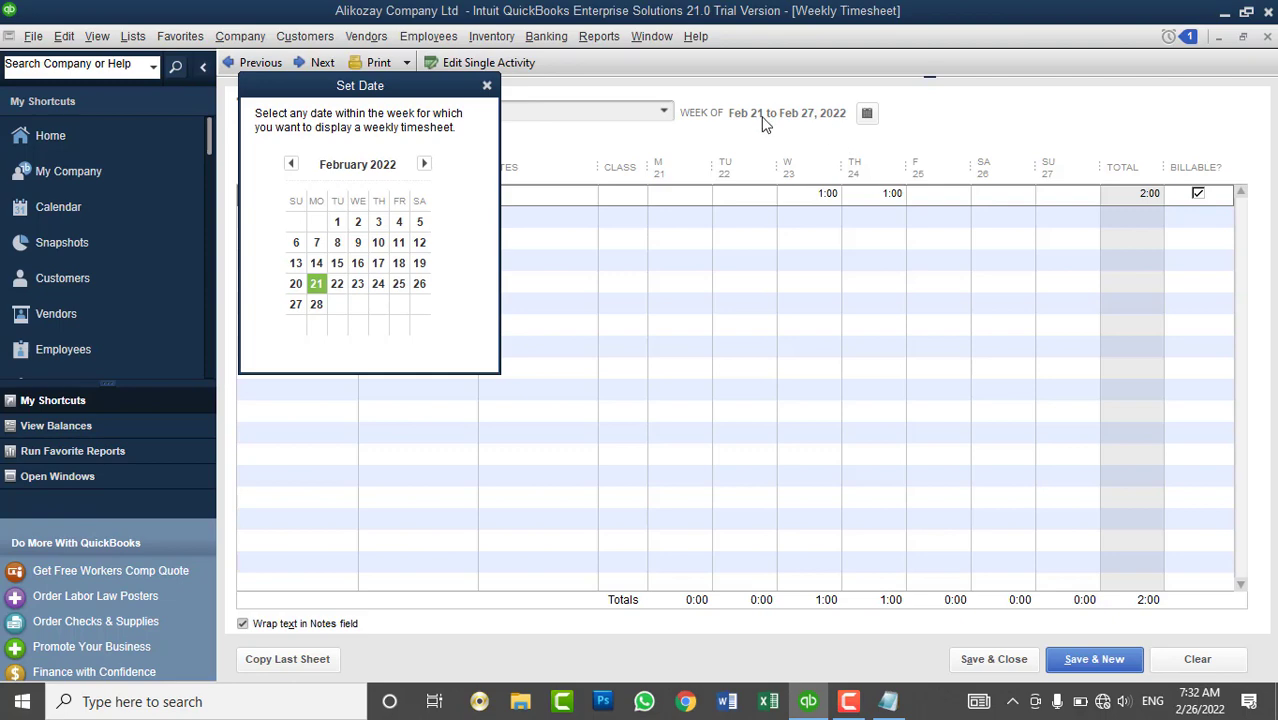
click(487, 87)
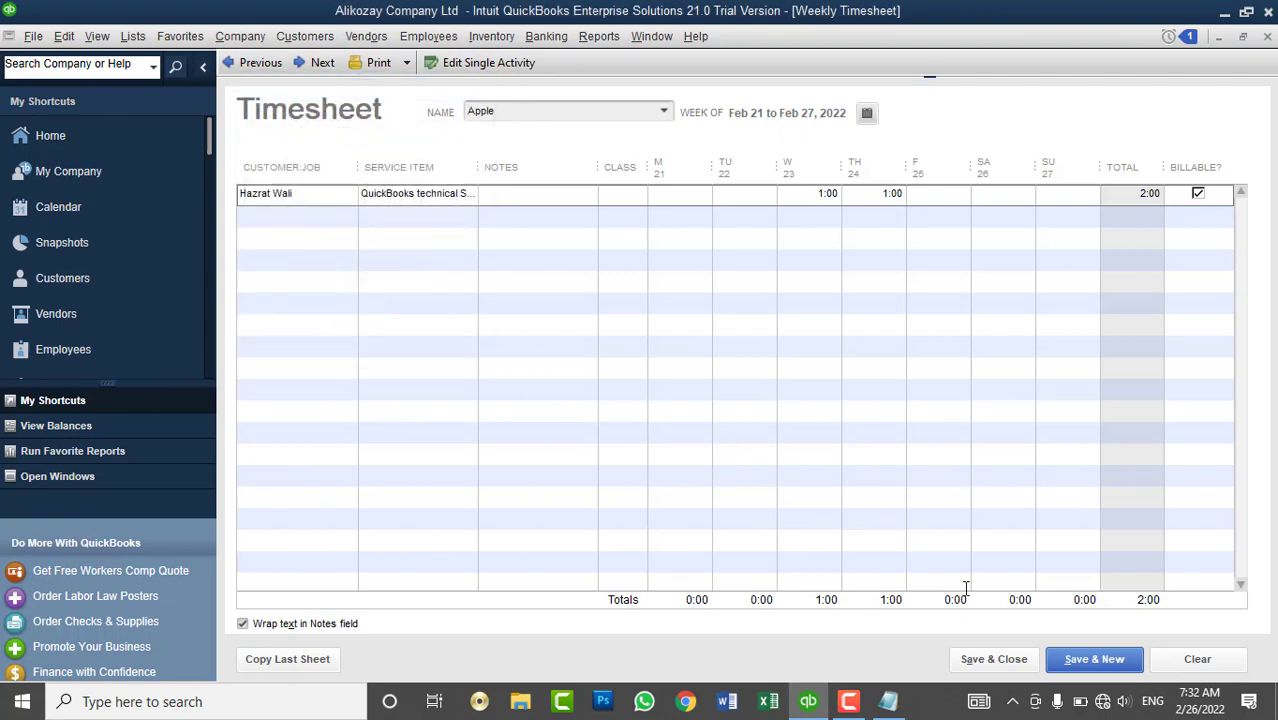
click(997, 658)
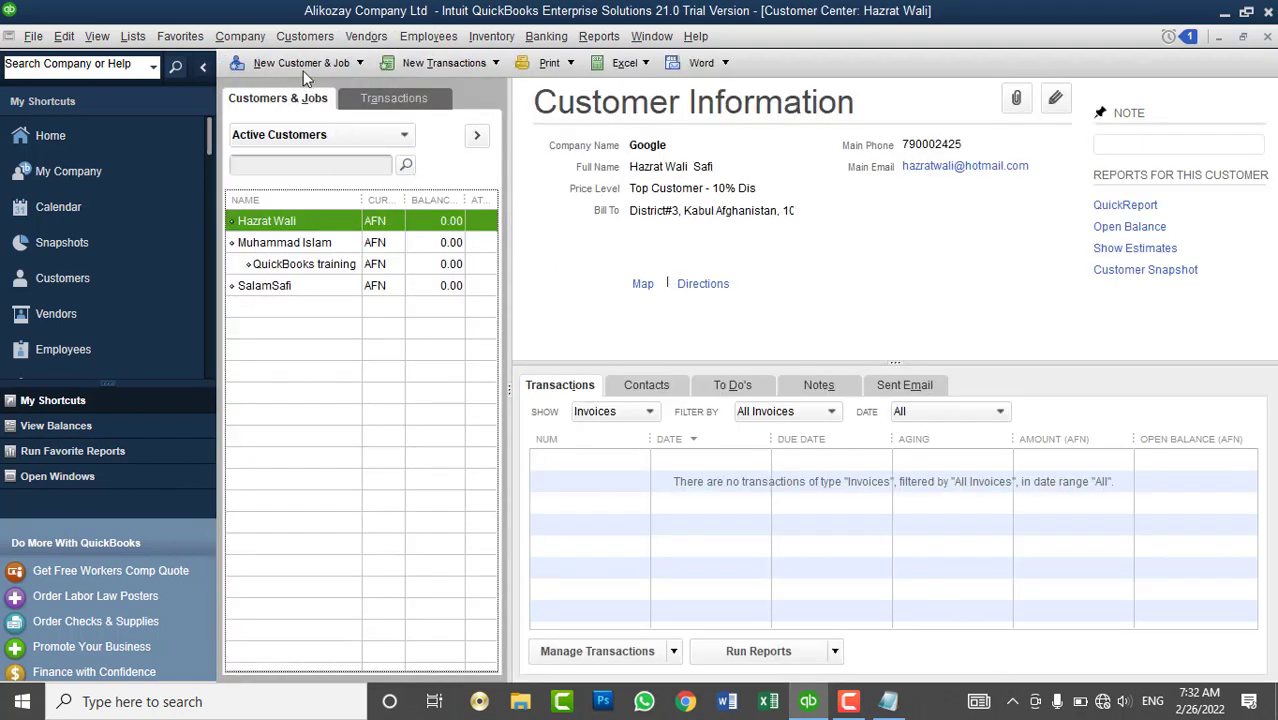
- Start a new invoice from the Customers menu and clear it to a blank Invoice #1
click(304, 37)
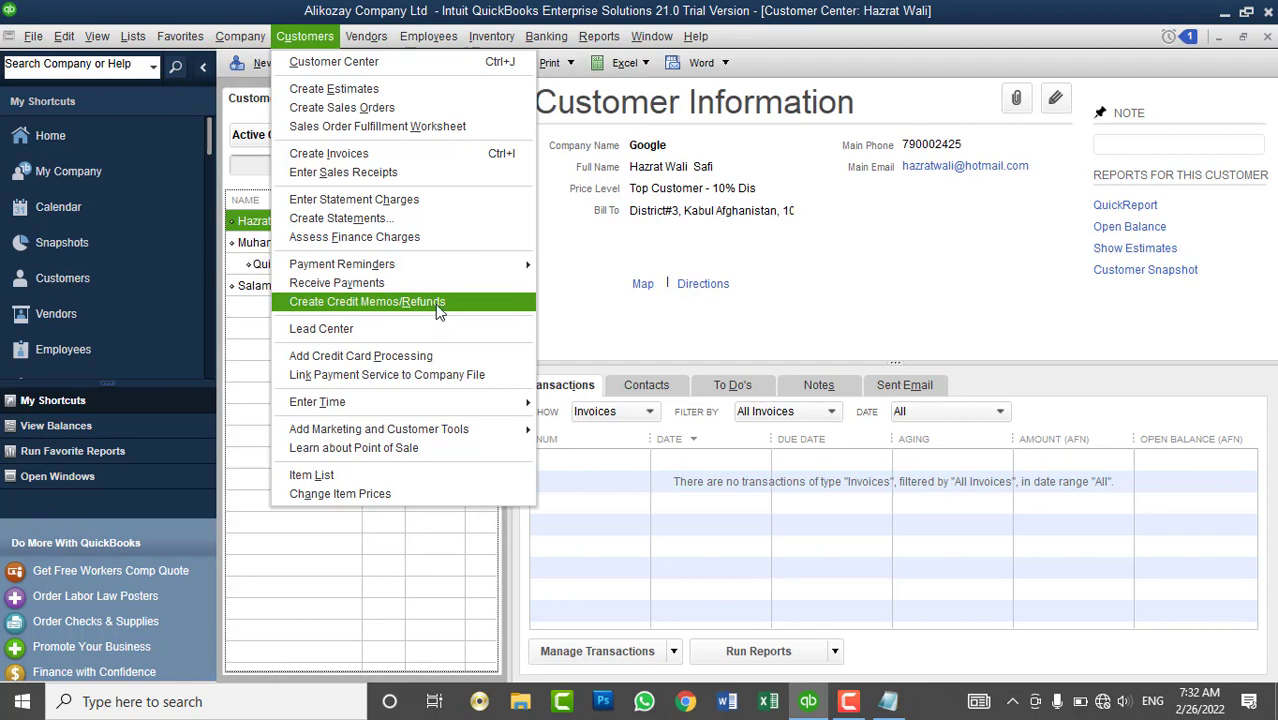
click(400, 157)
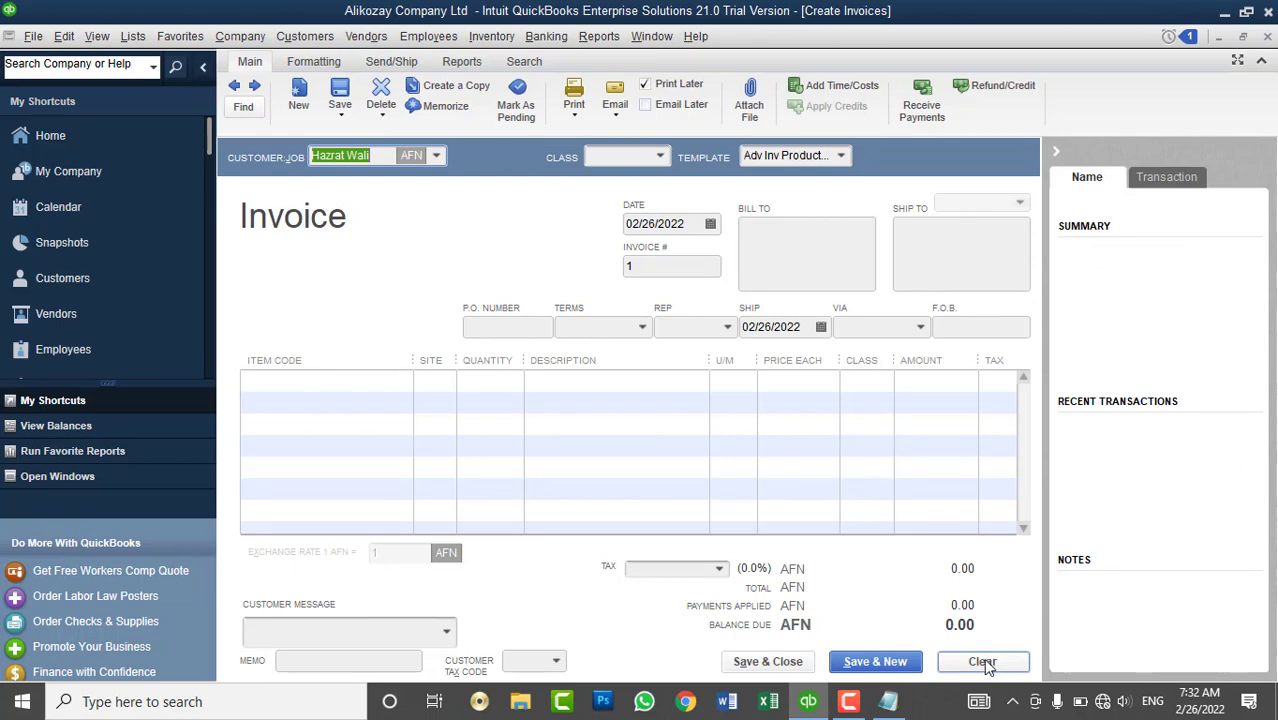
click(983, 663)
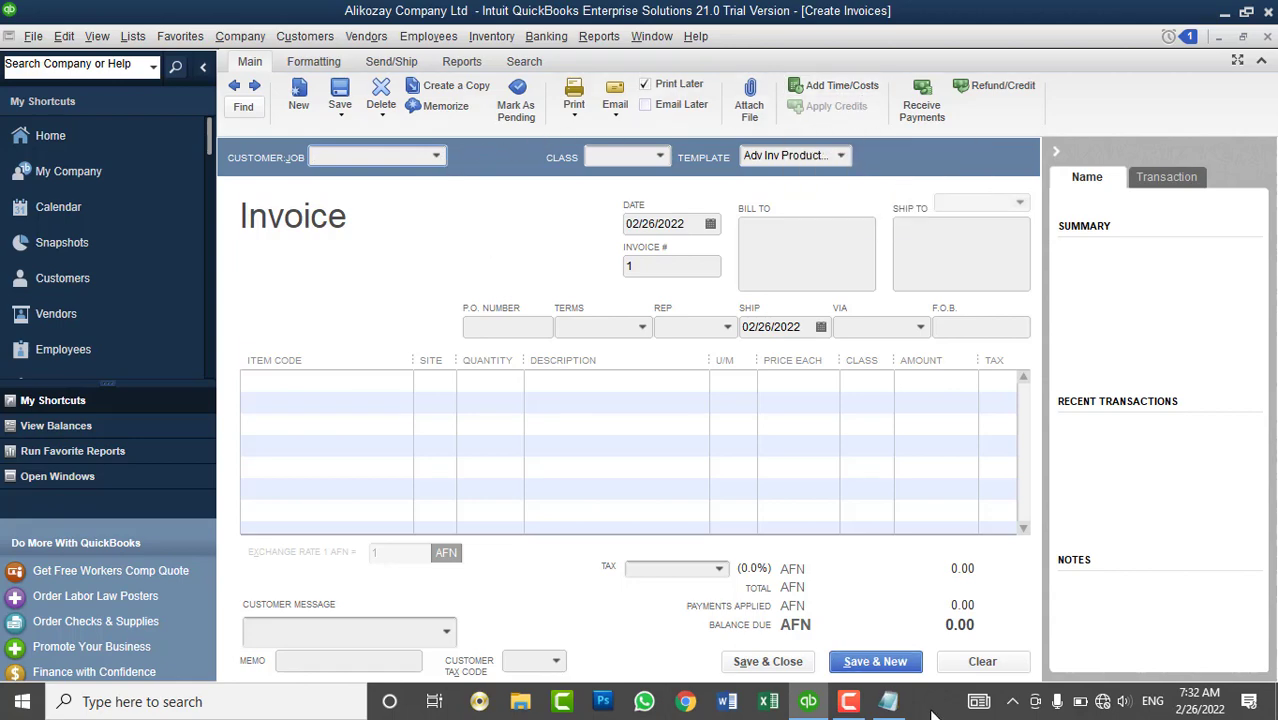
click(982, 661)
- Choose the invoice's customer and opt to select its outstanding billable time and costs
click(436, 156)
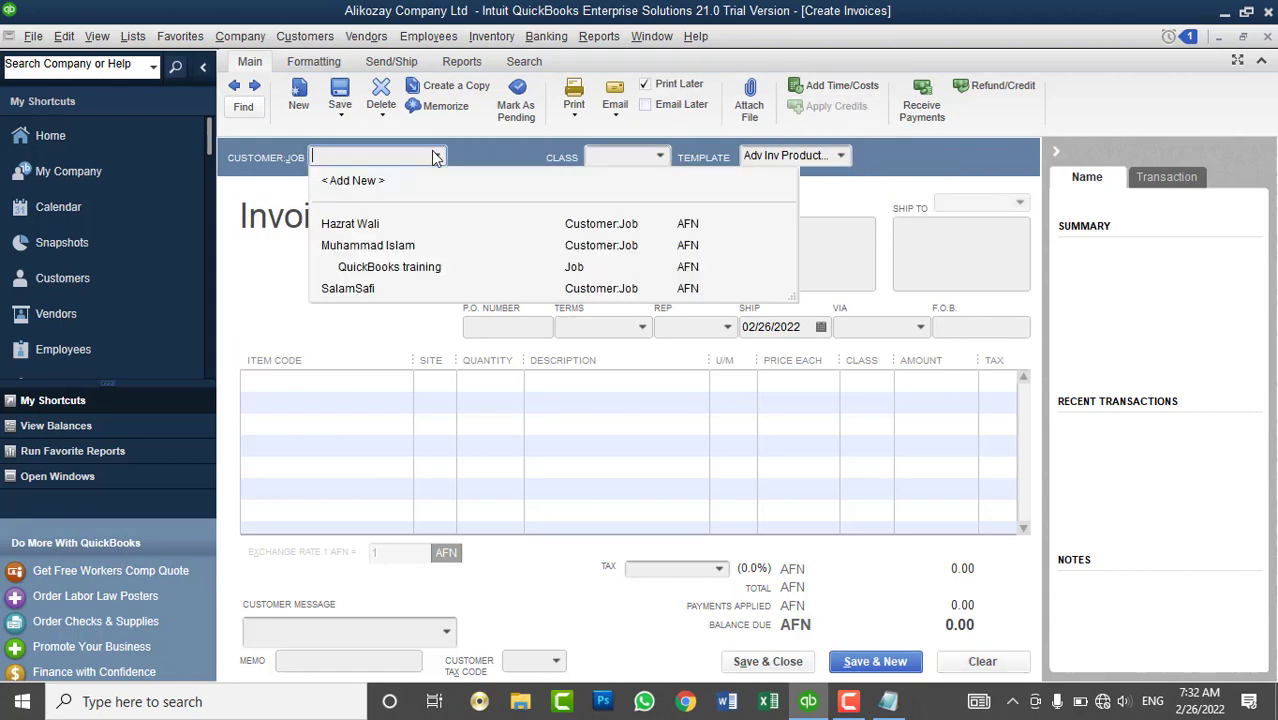
click(398, 226)
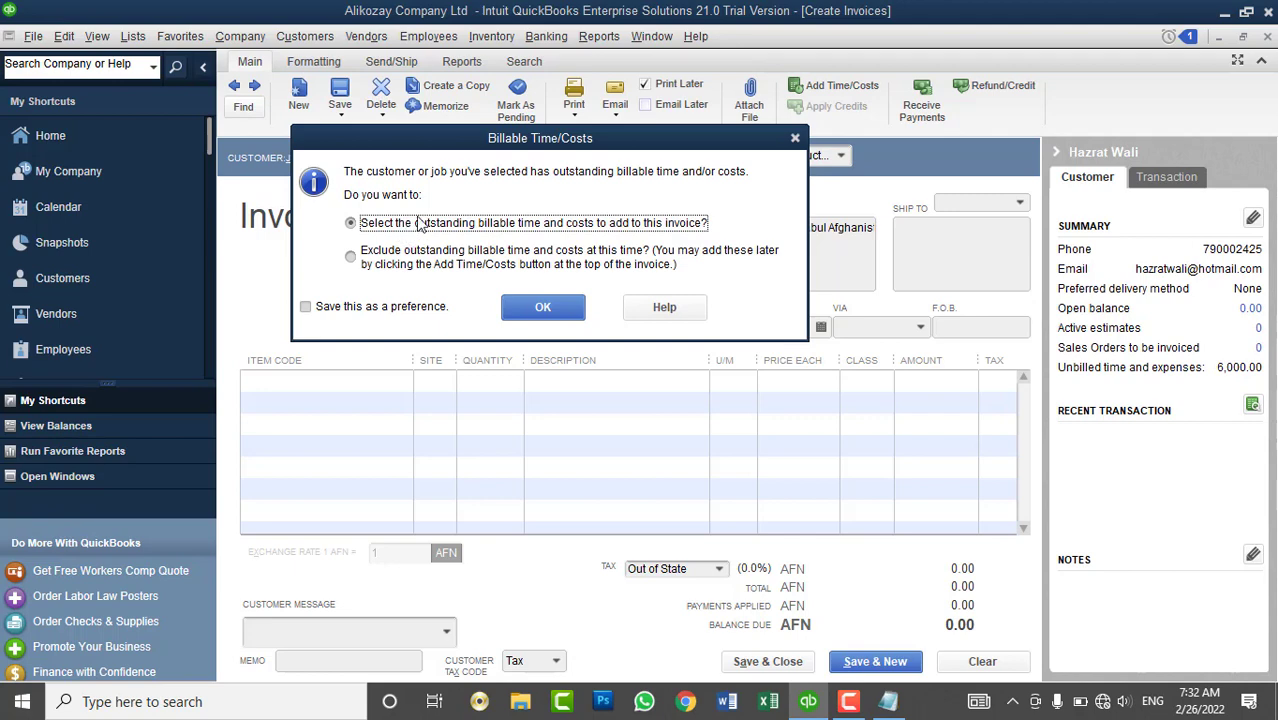
drag(505, 141, 589, 131)
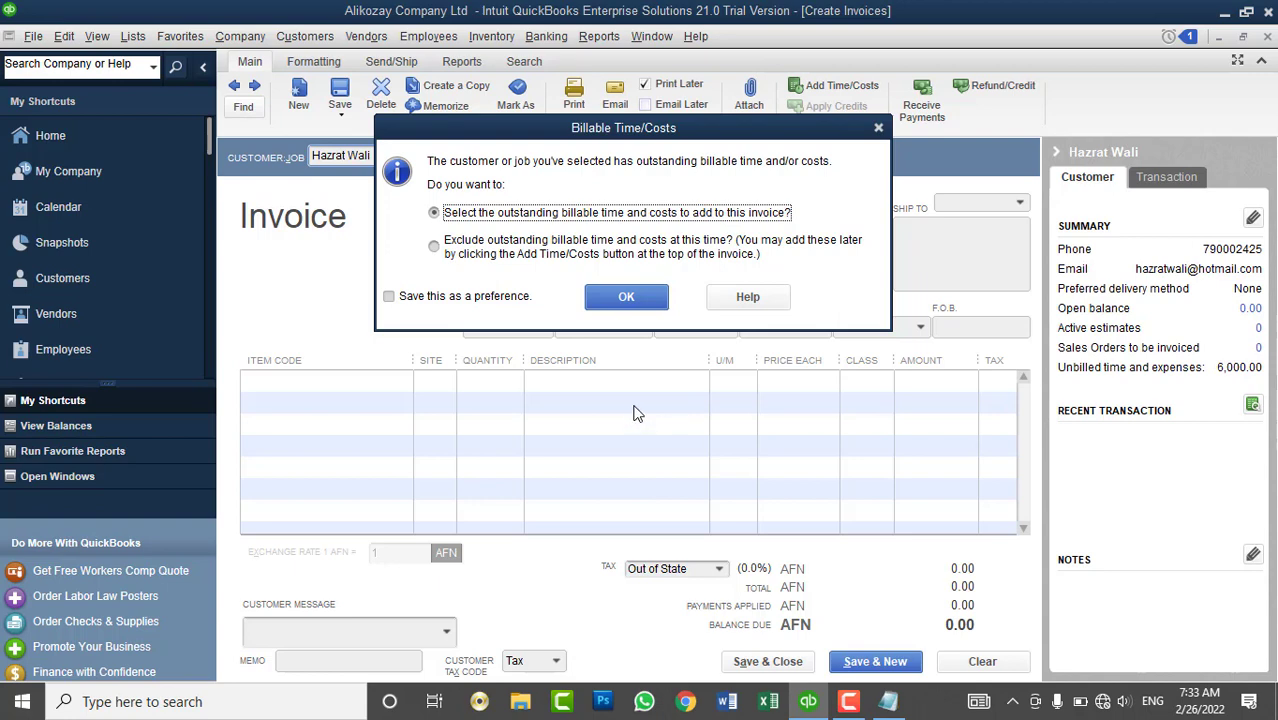
click(689, 254)
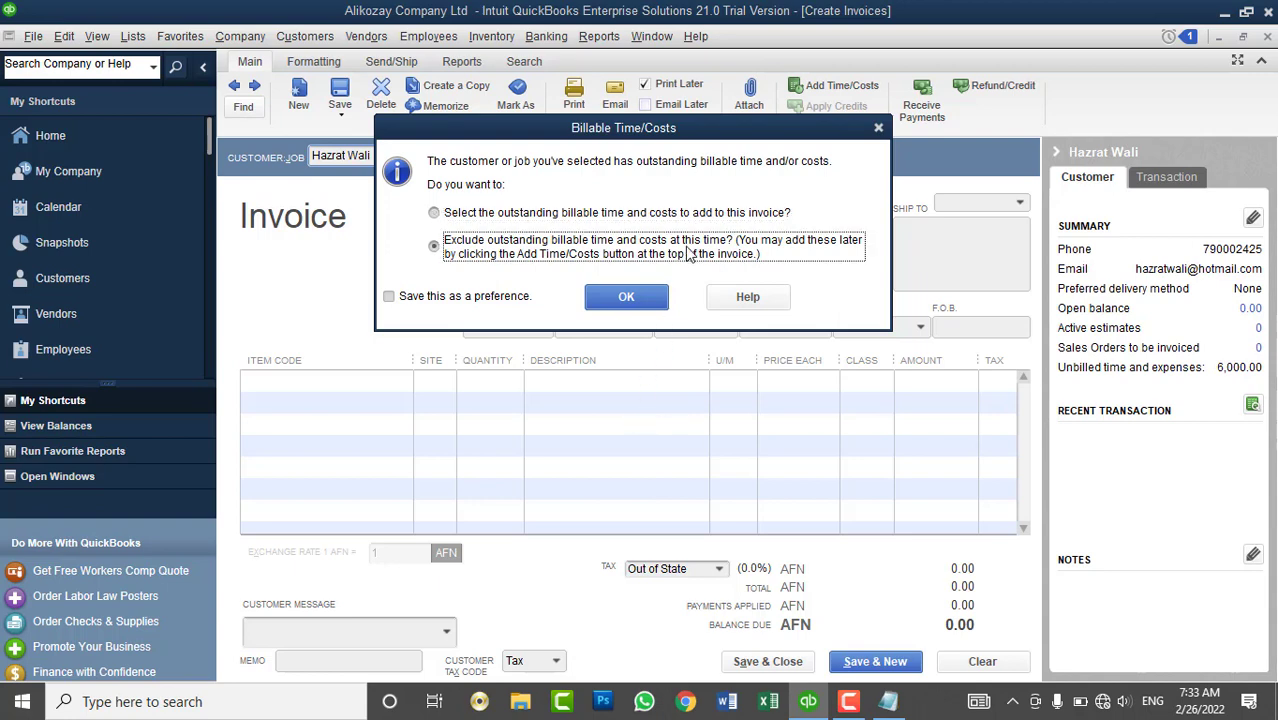
click(612, 215)
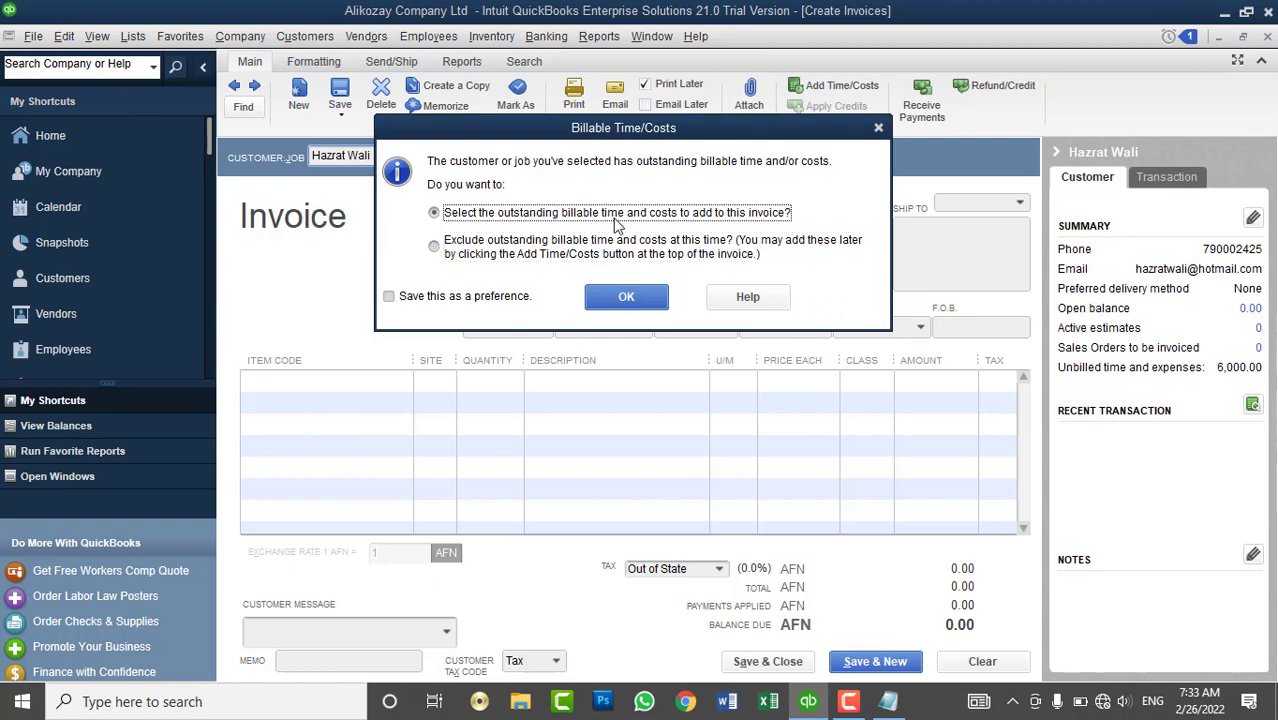
click(628, 297)
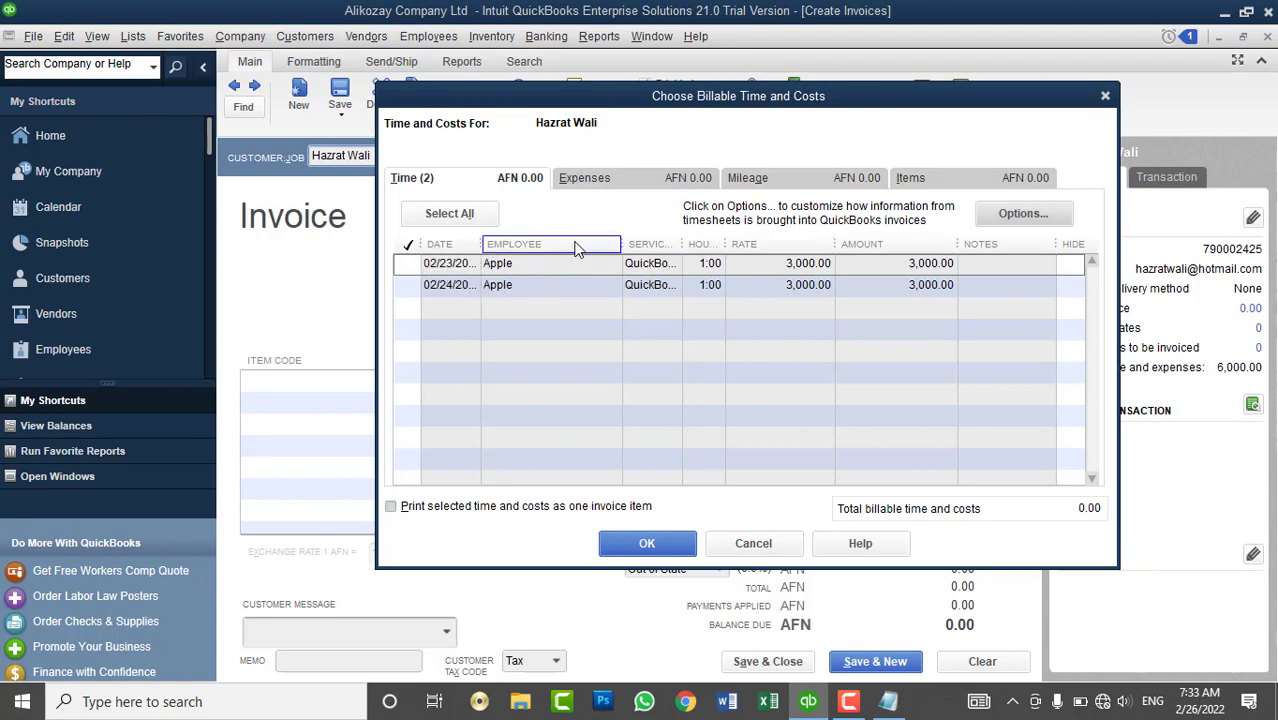
- Select both 1:00 billable time entries and confirm them for the invoice
drag(481, 244, 500, 244)
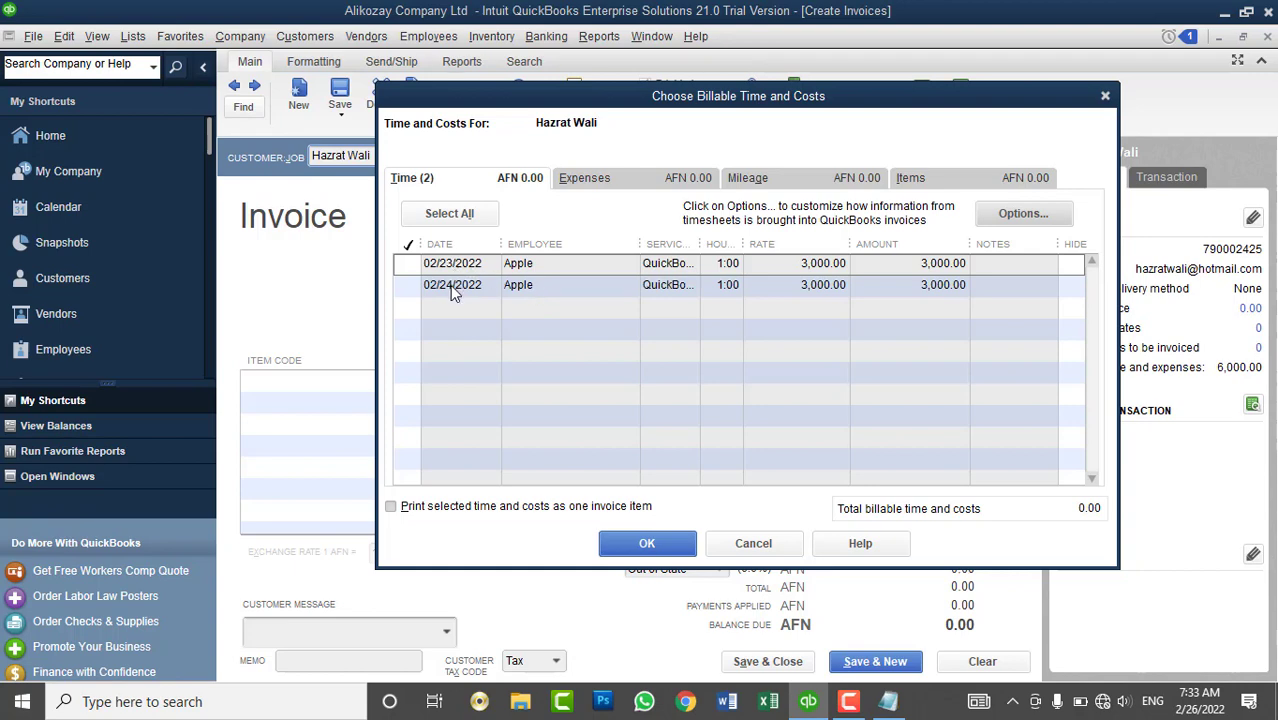
click(434, 214)
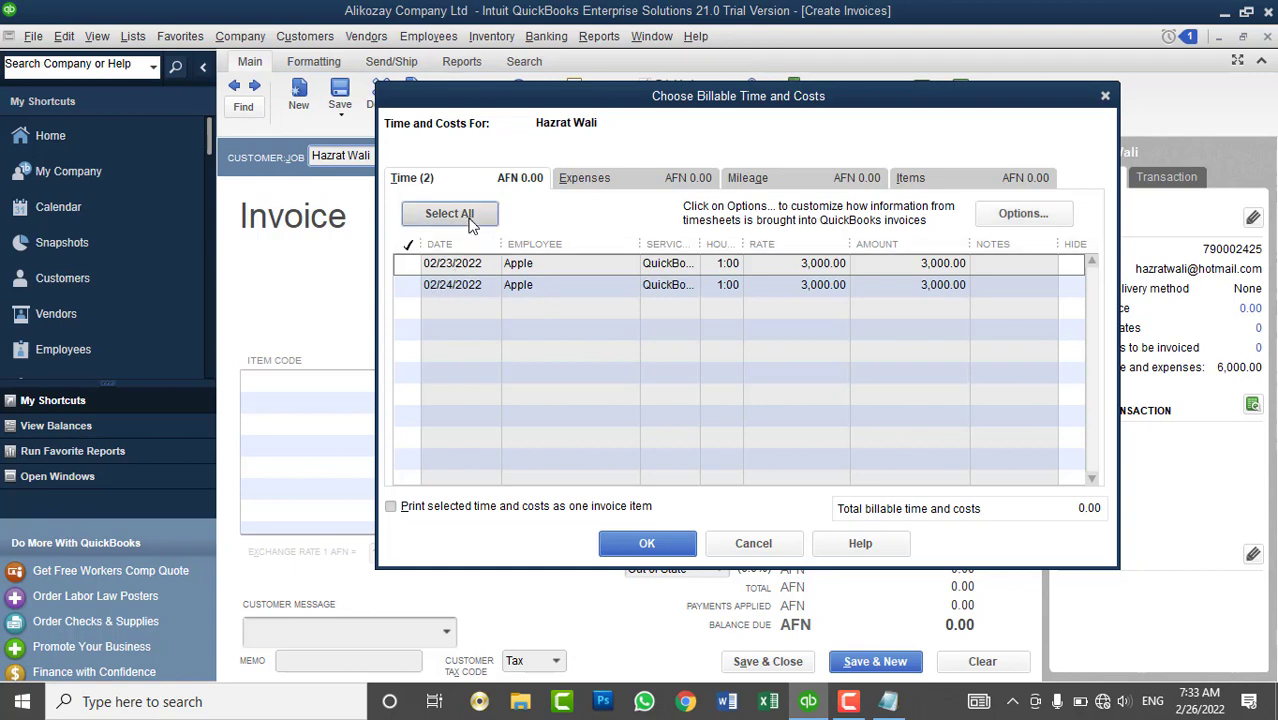
drag(638, 244, 727, 248)
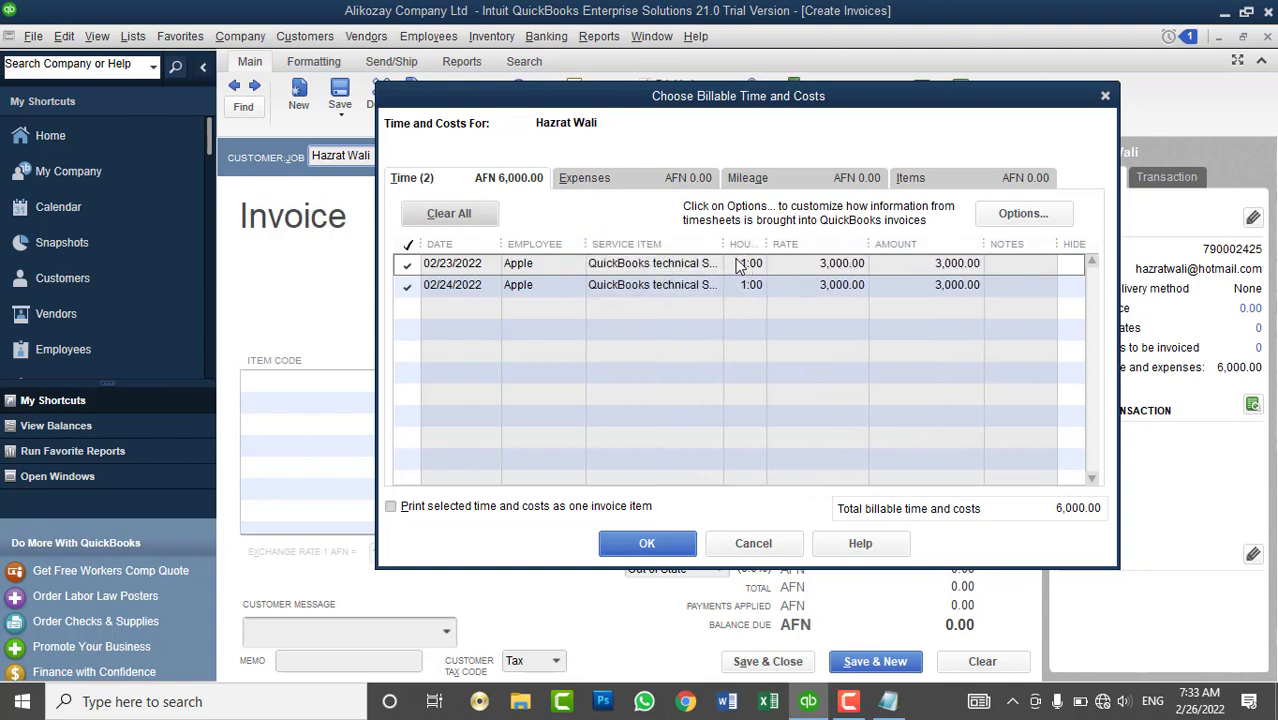
click(744, 254)
click(683, 550)
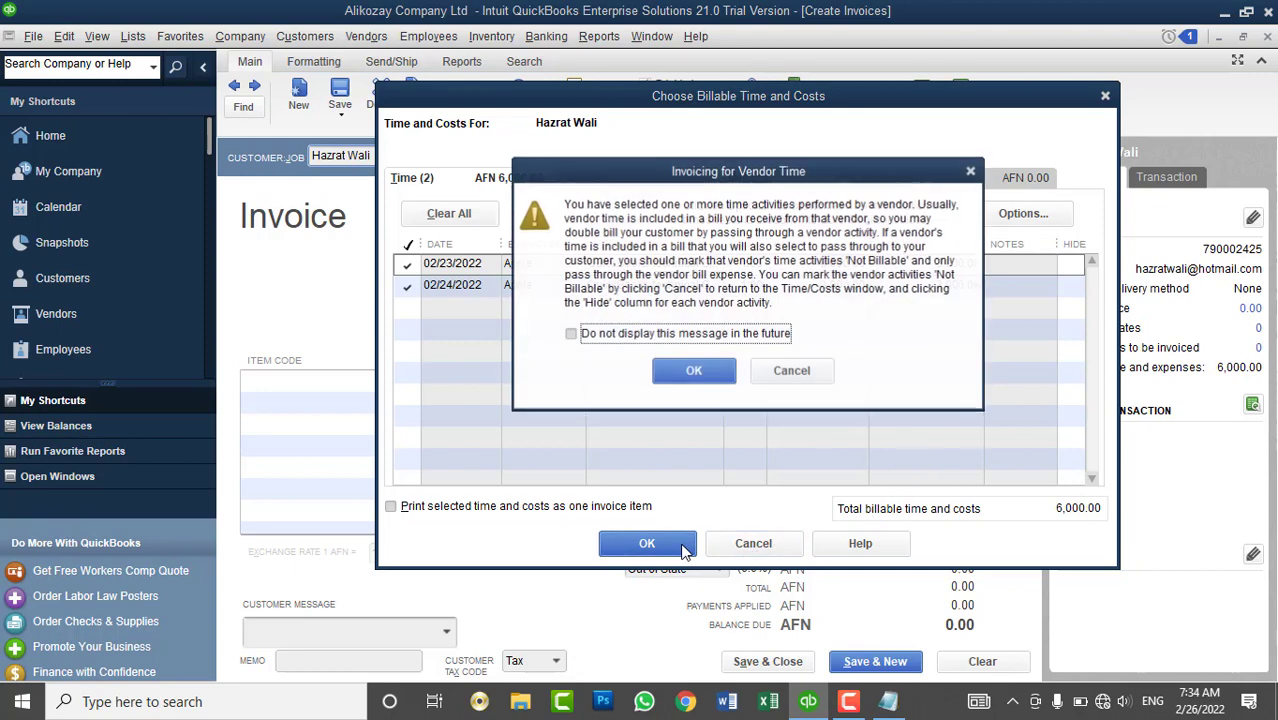
- Dismiss the vendor time warning, then clear the 6,000.00 invoice unsaved and close it
click(694, 372)
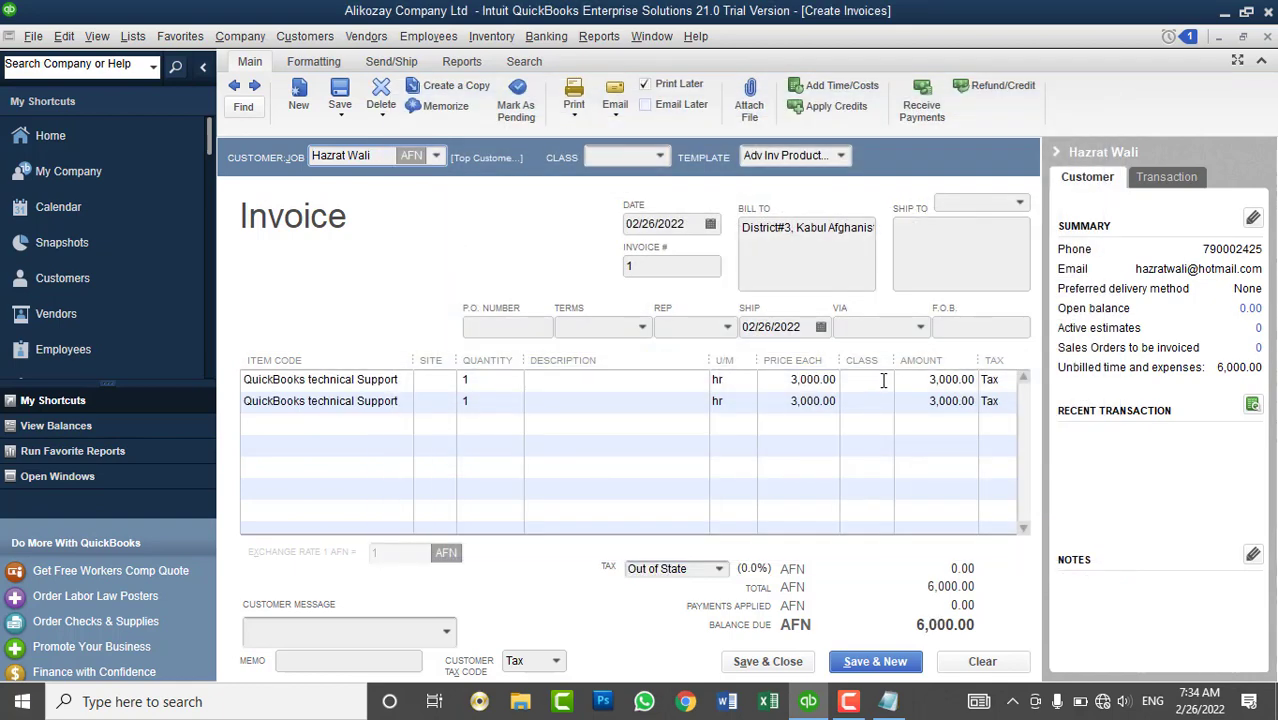
click(982, 662)
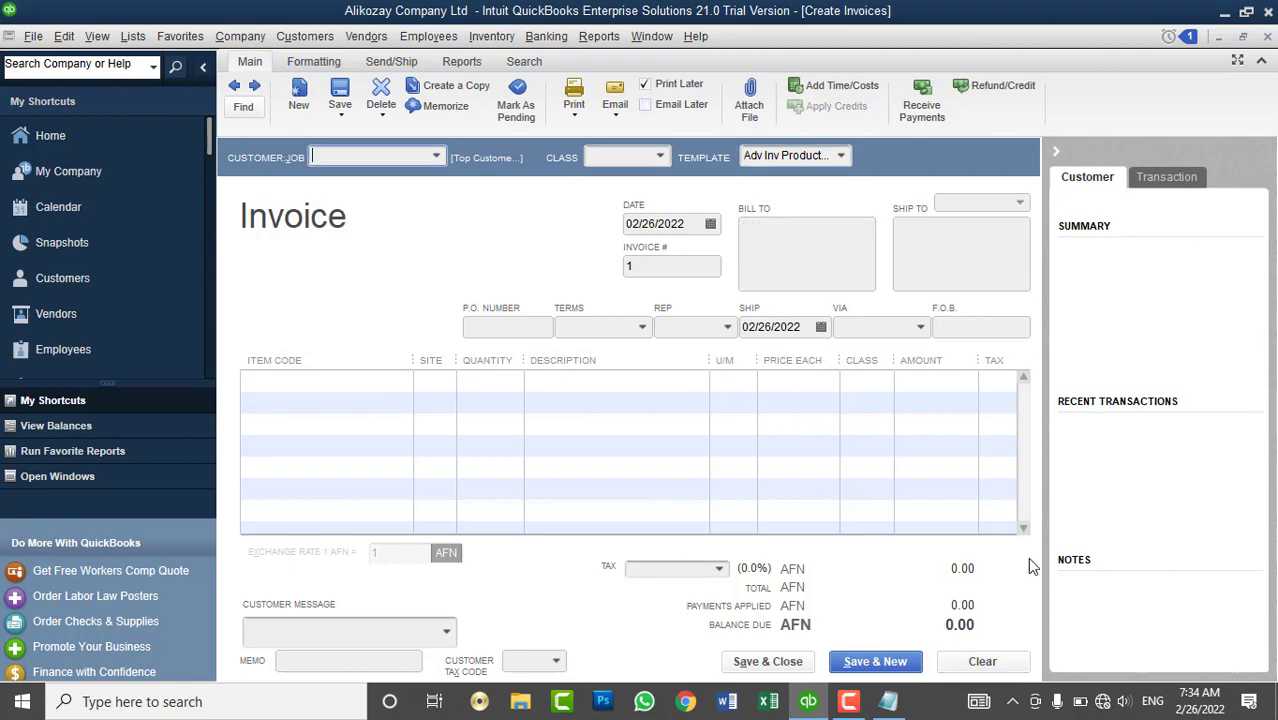
click(1267, 37)
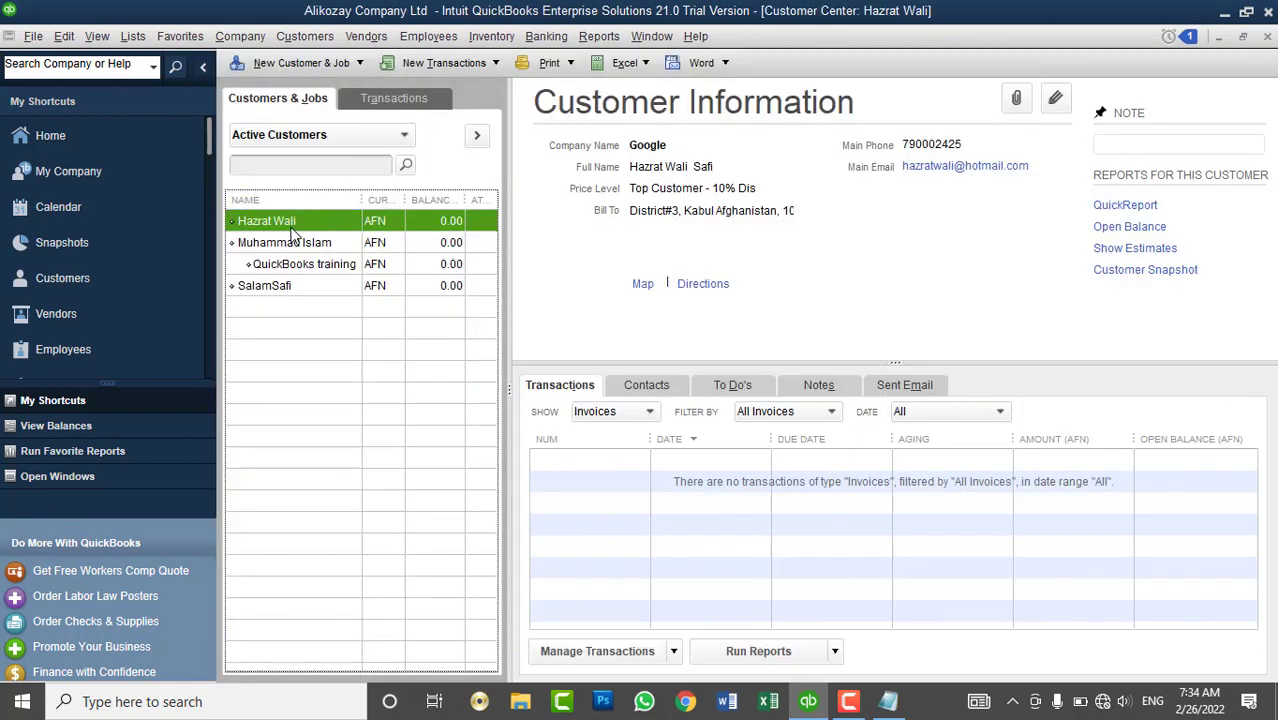
- Open Apple's vendor record and review its Expert billing rate level under Payment Settings
click(83, 314)
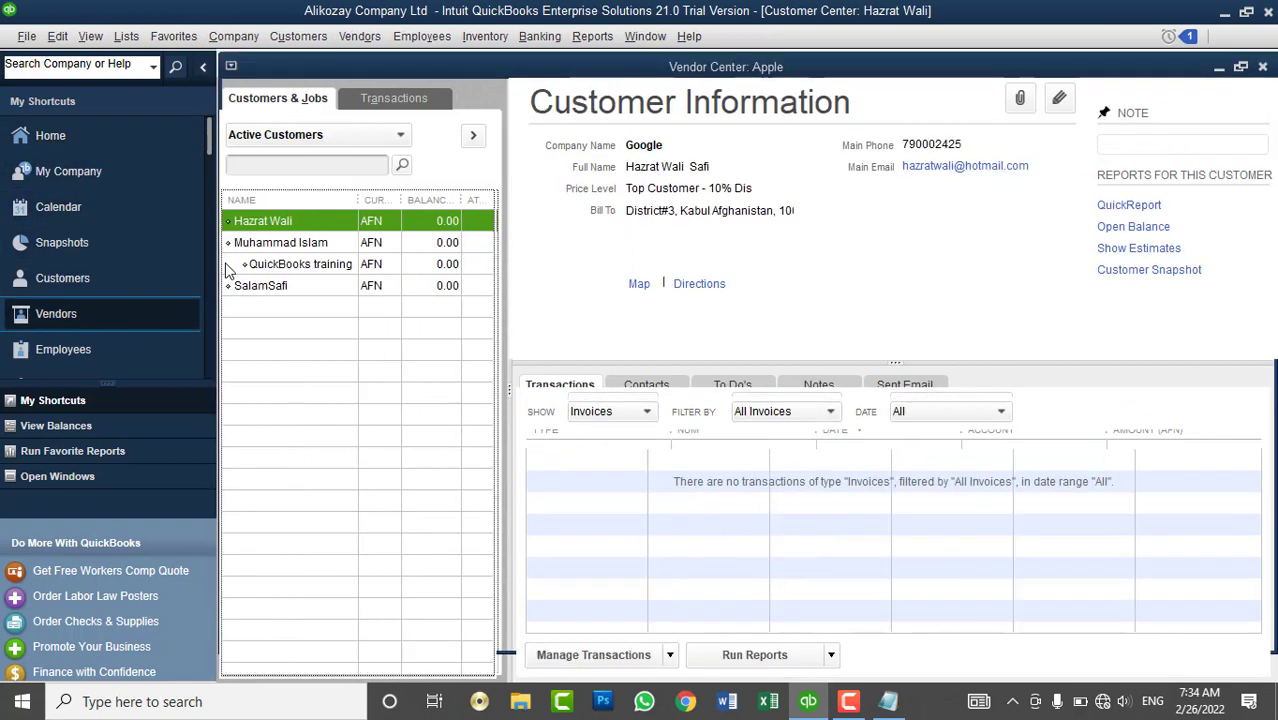
right_click(280, 222)
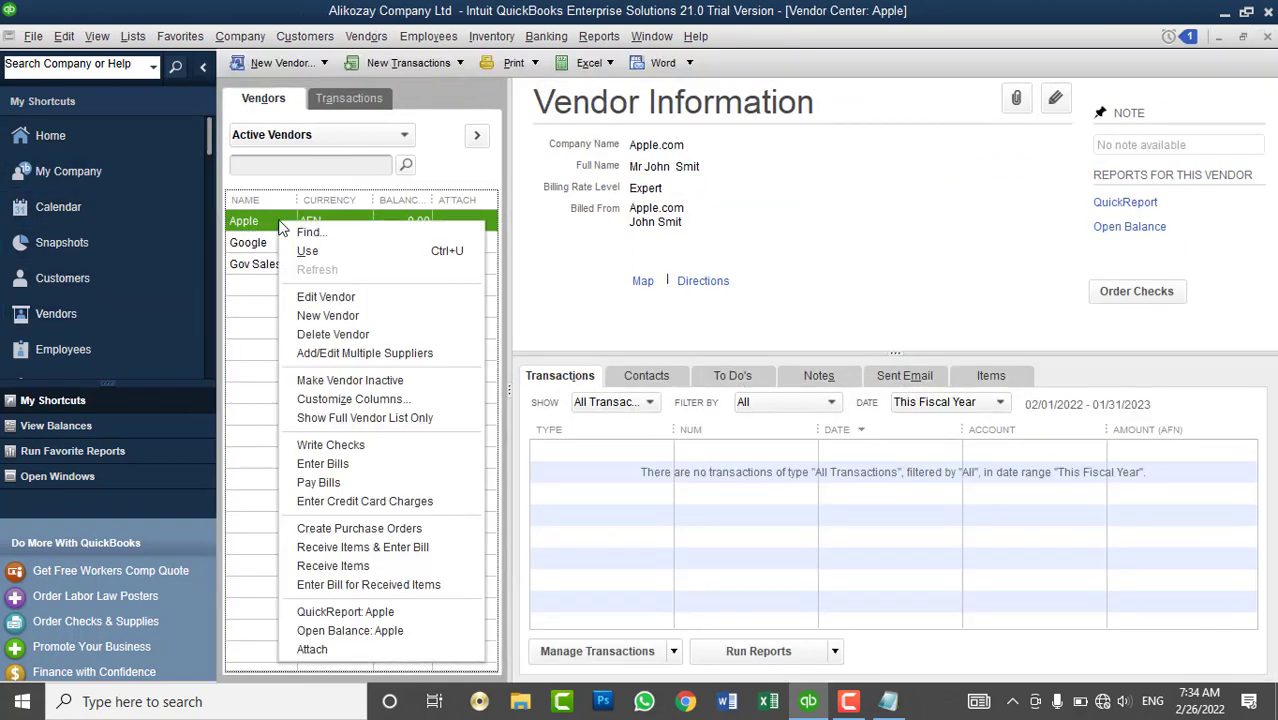
click(326, 297)
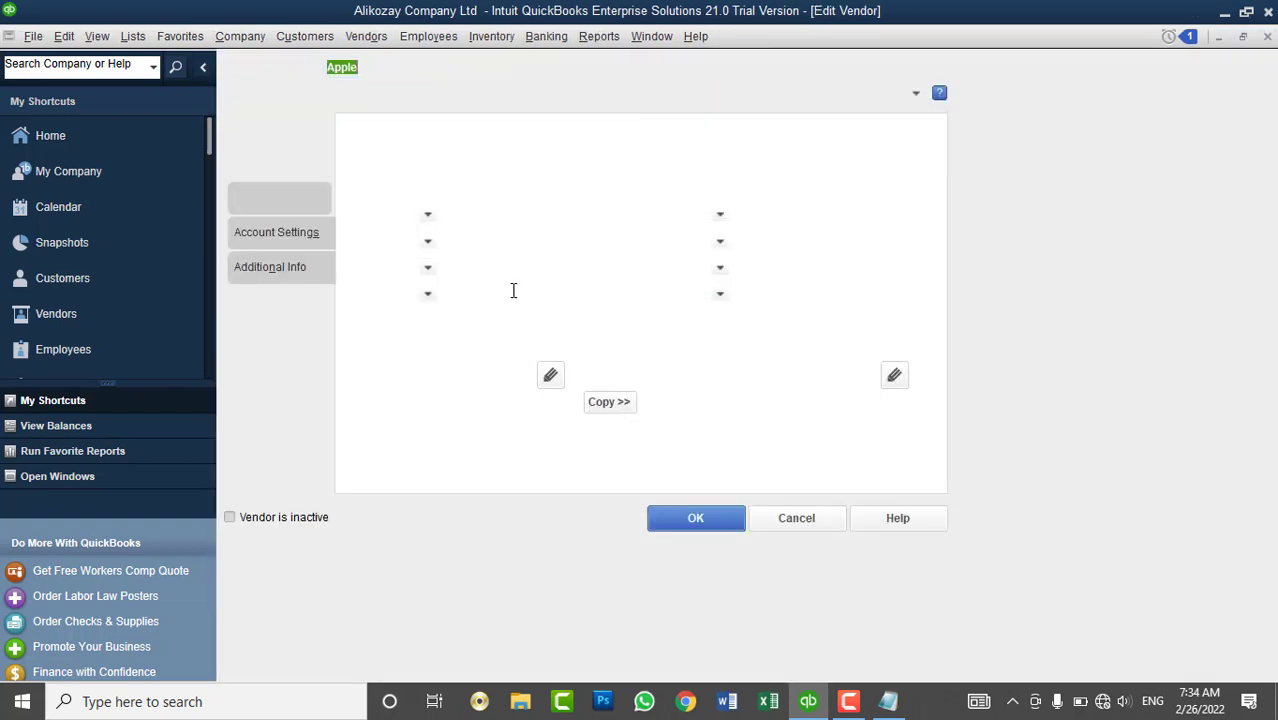
click(305, 168)
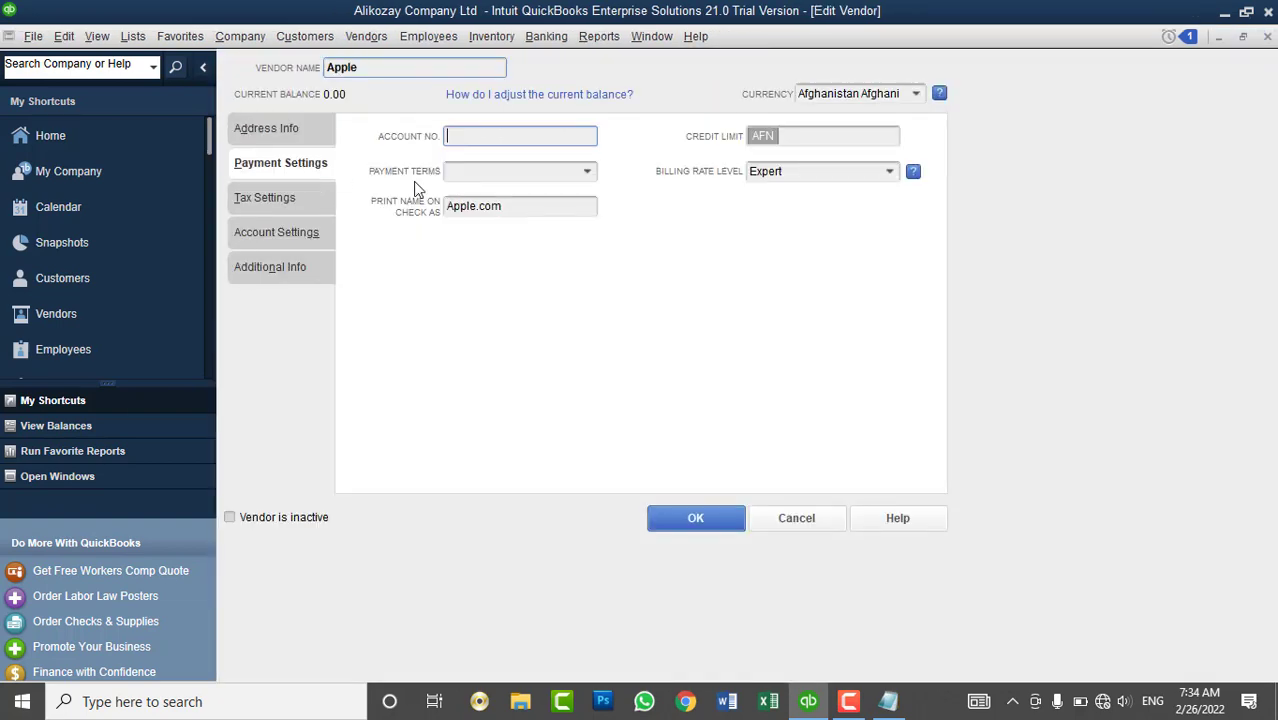
click(889, 171)
click(864, 241)
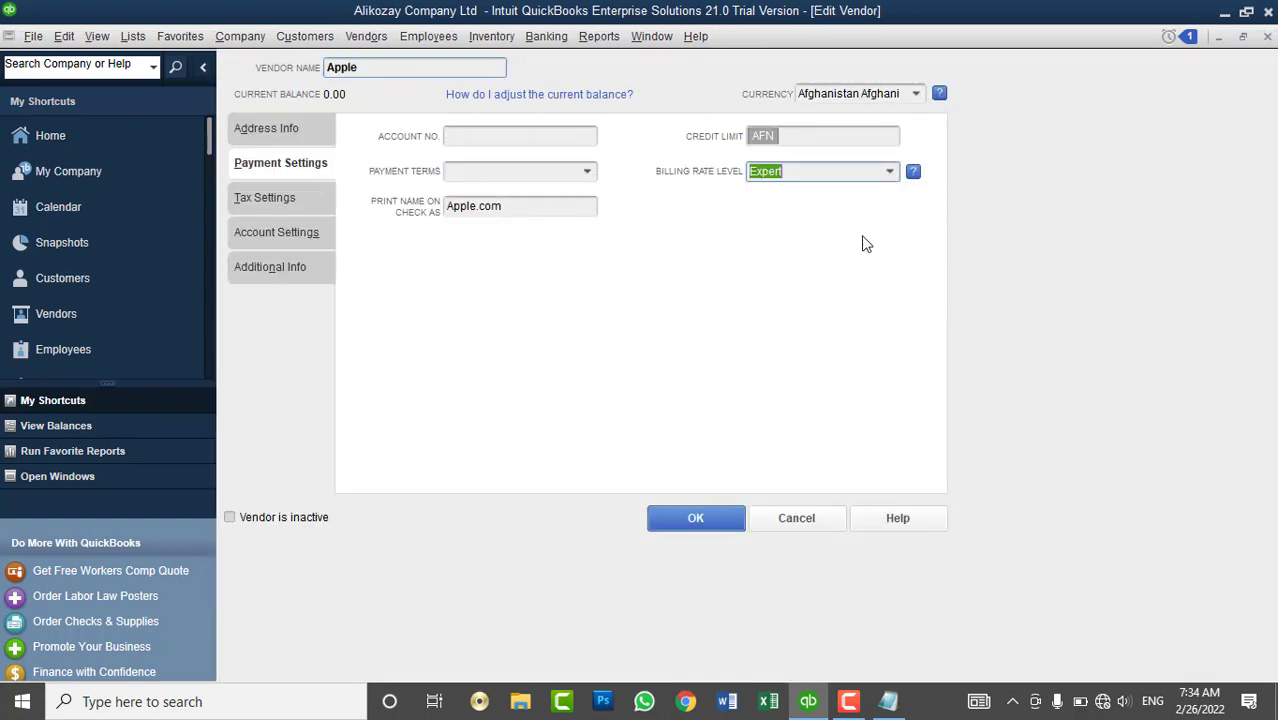
click(889, 173)
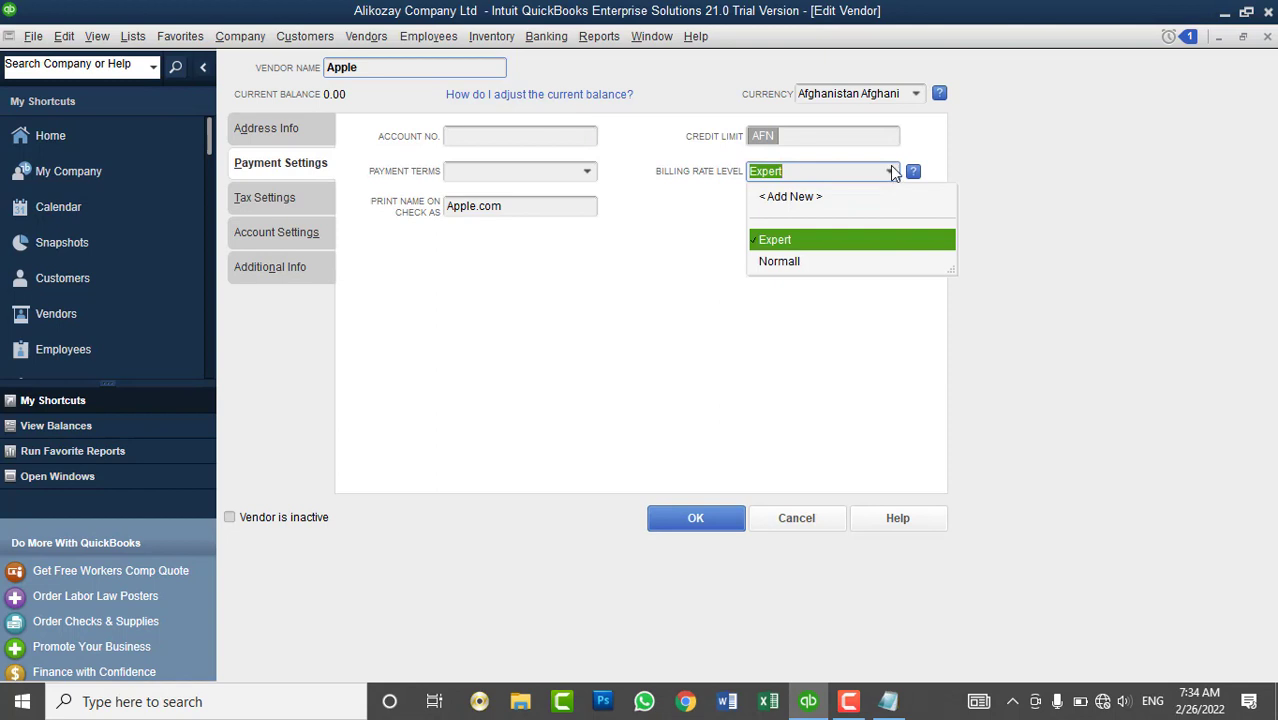
click(549, 311)
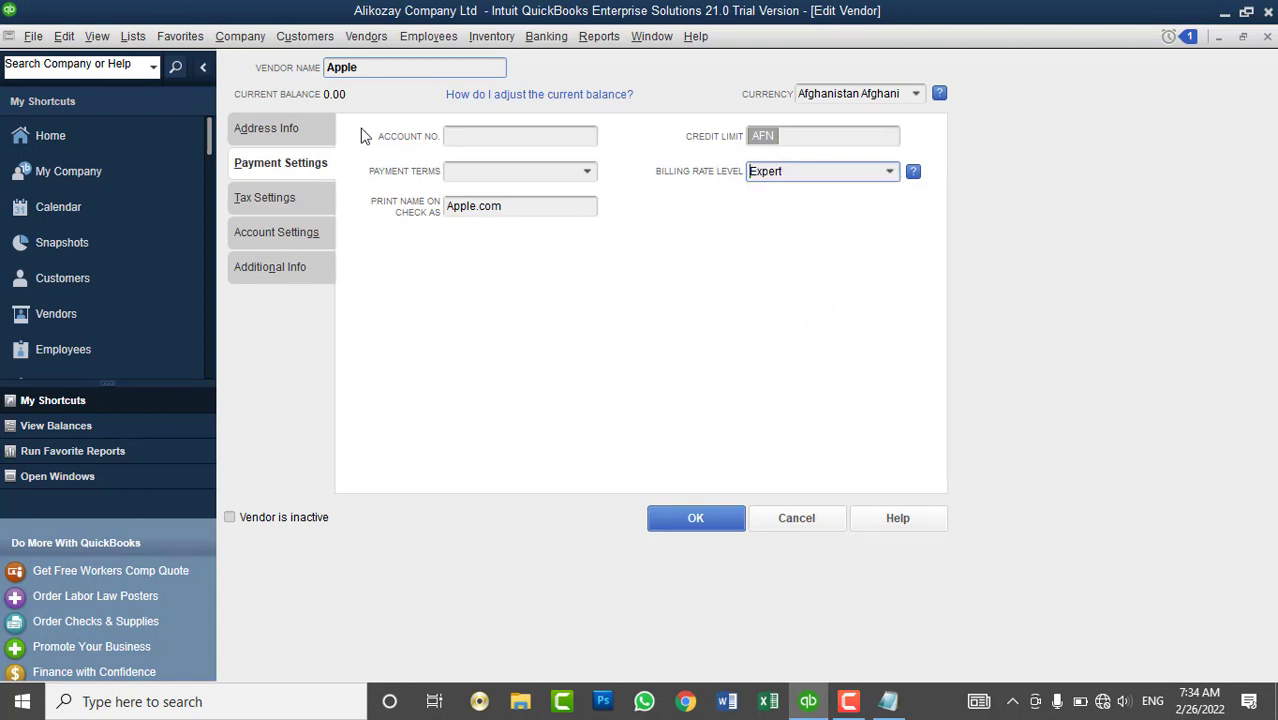
- Browse the top menus, then cancel Apple's vendor record without saving
click(133, 37)
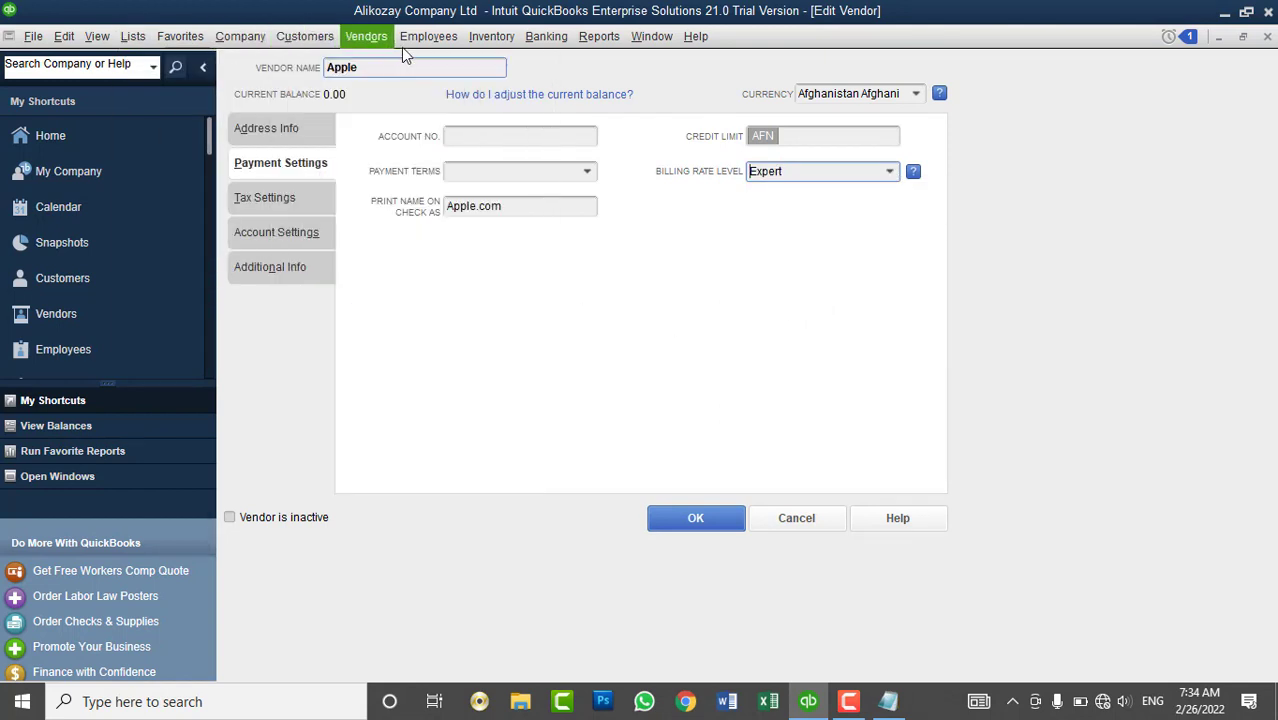
mouse_move(390, 40)
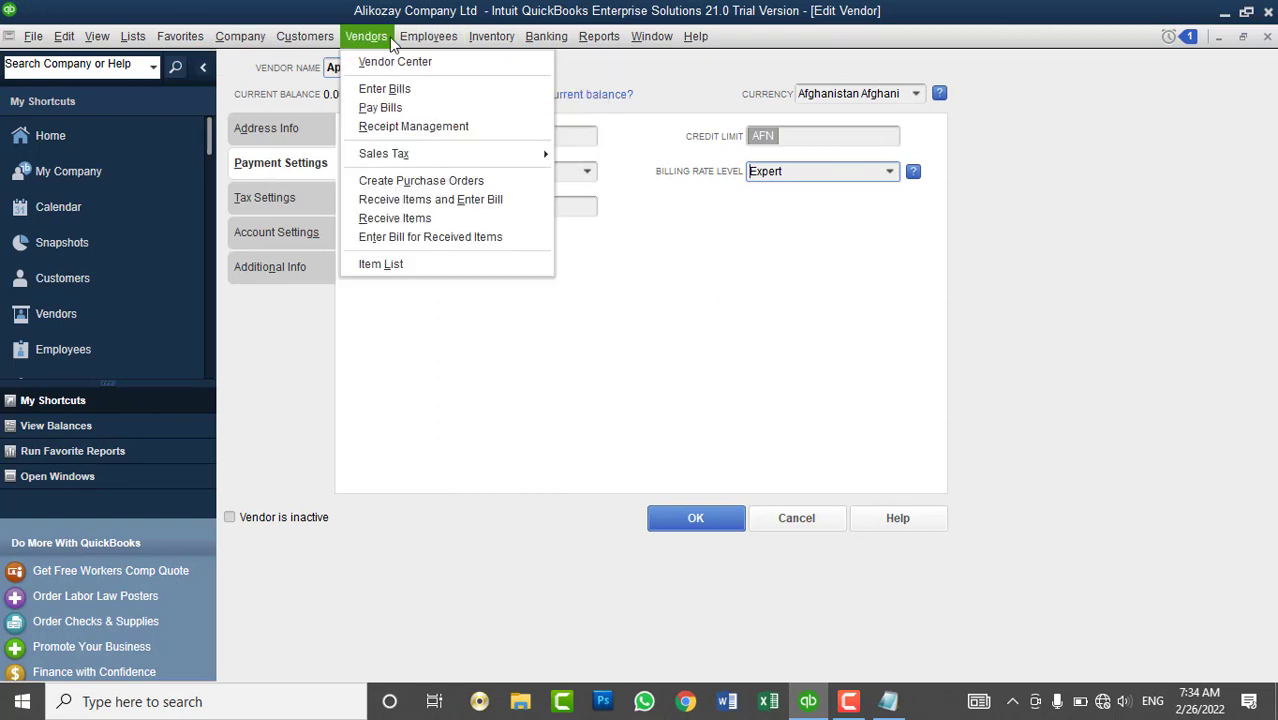
mouse_move(470, 35)
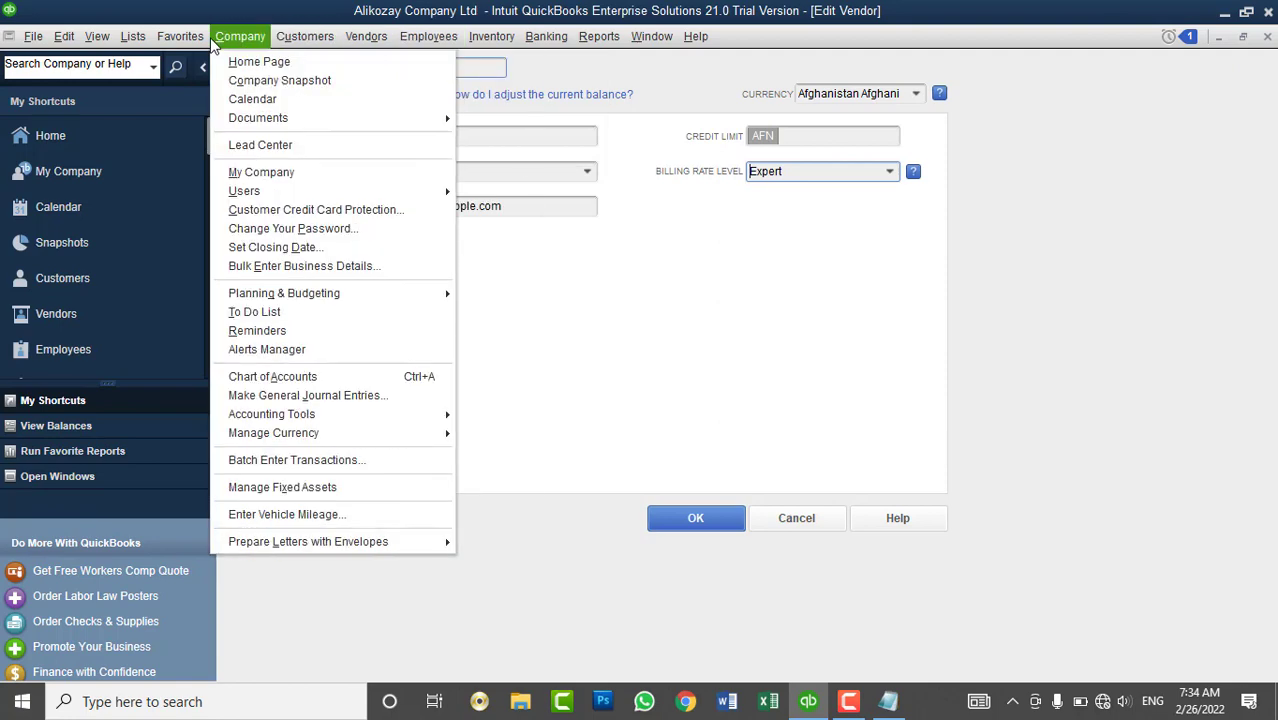
mouse_move(100, 36)
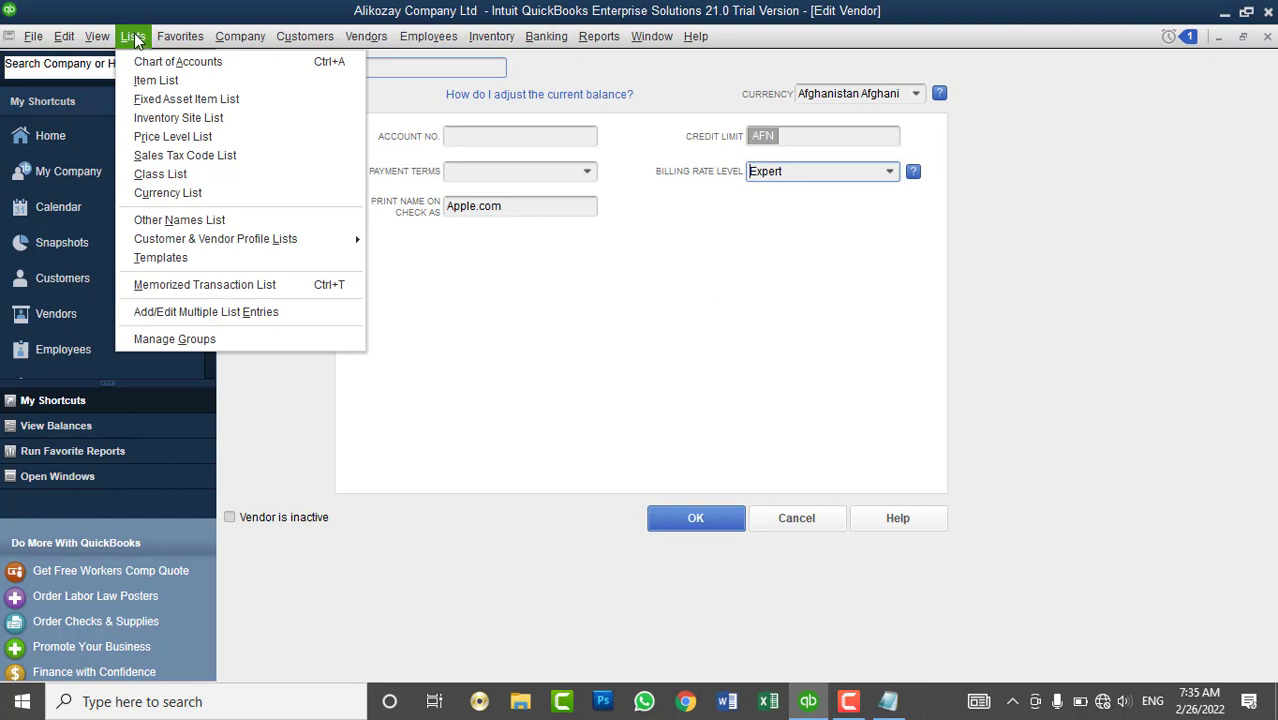
mouse_move(183, 37)
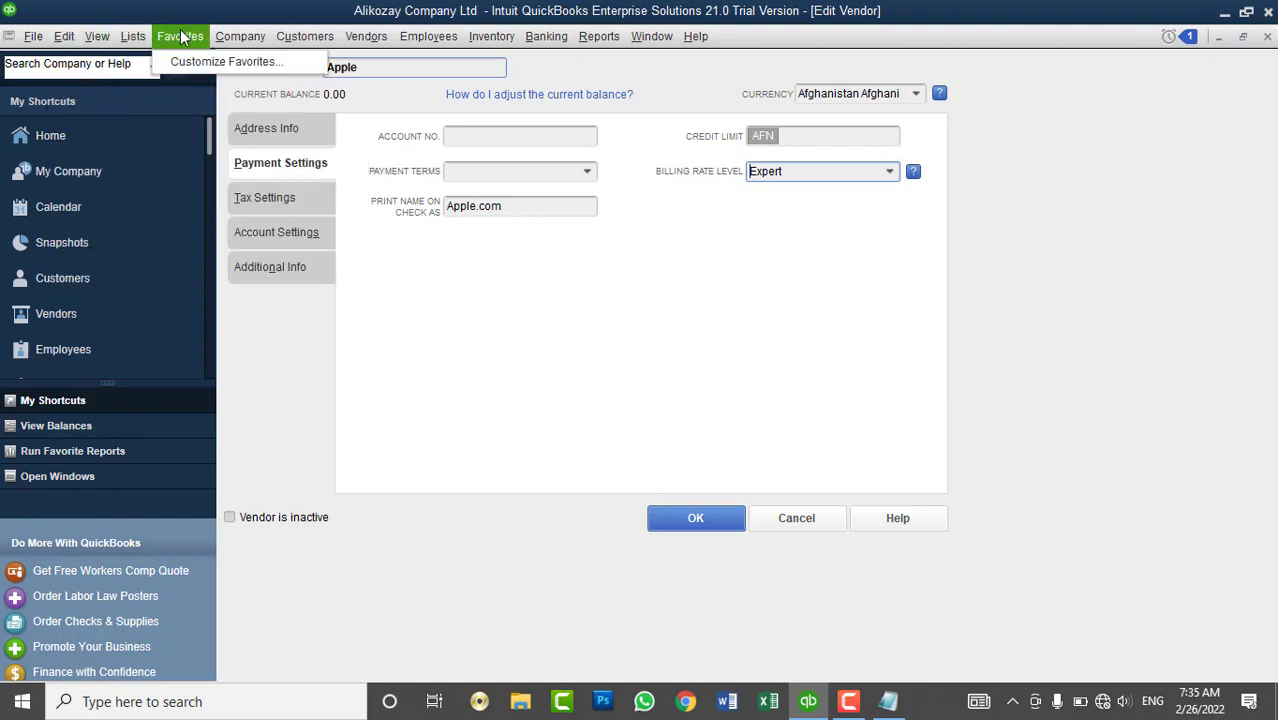
mouse_move(305, 50)
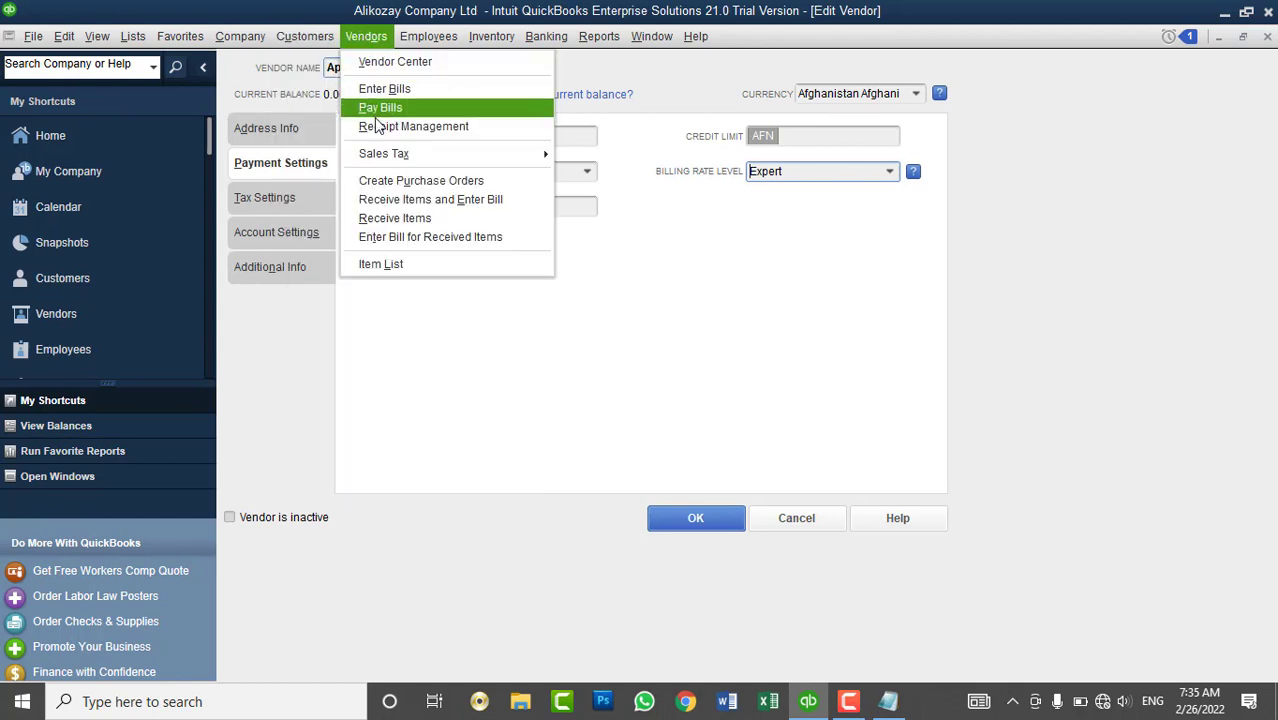
mouse_move(399, 156)
click(993, 151)
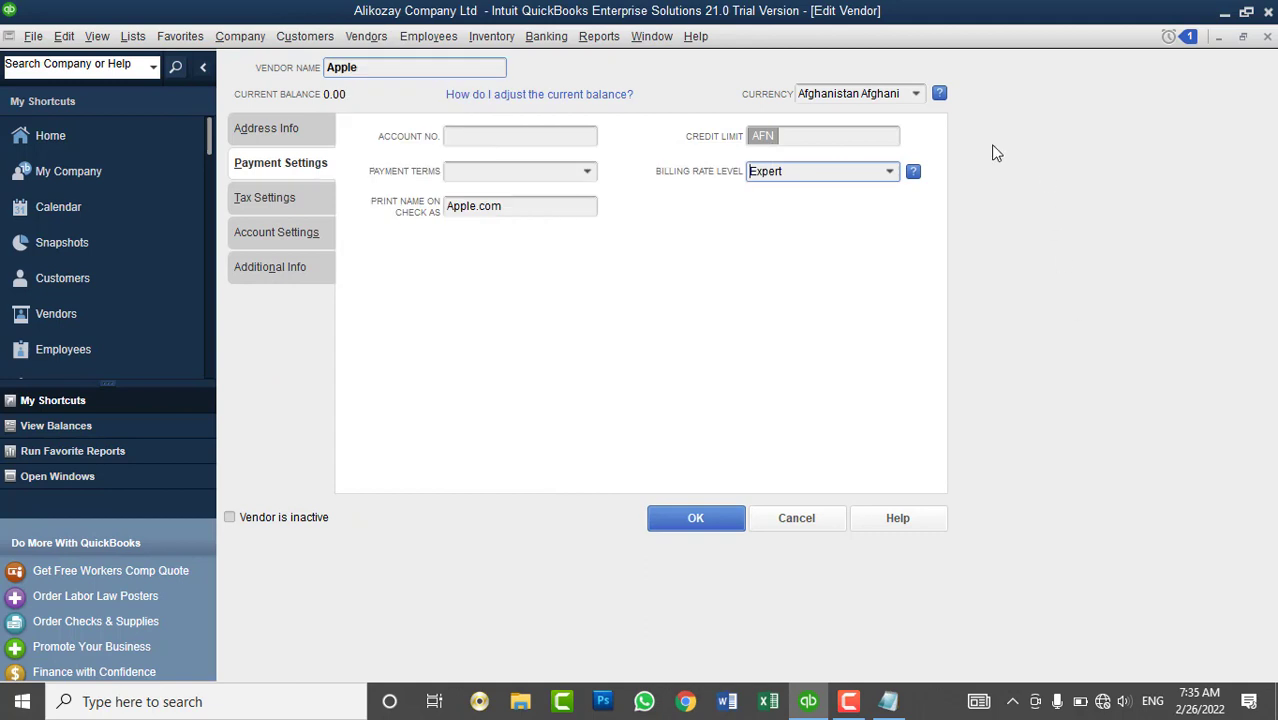
click(888, 176)
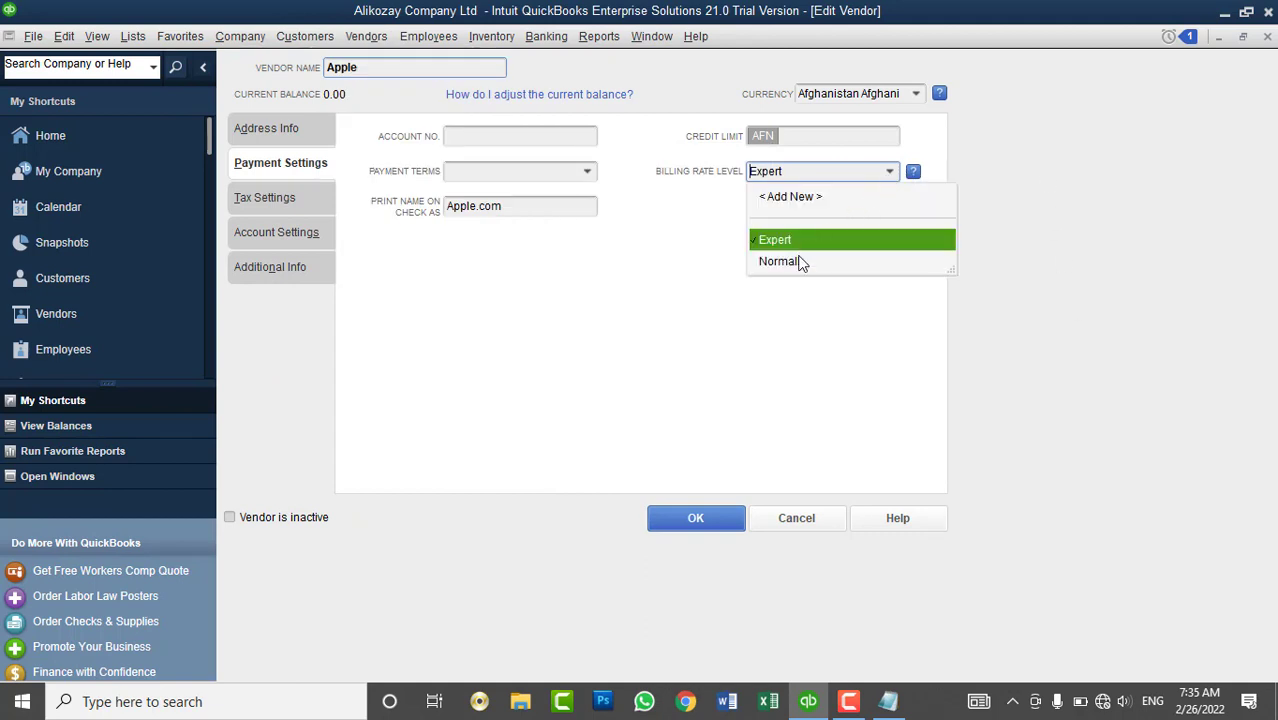
click(798, 522)
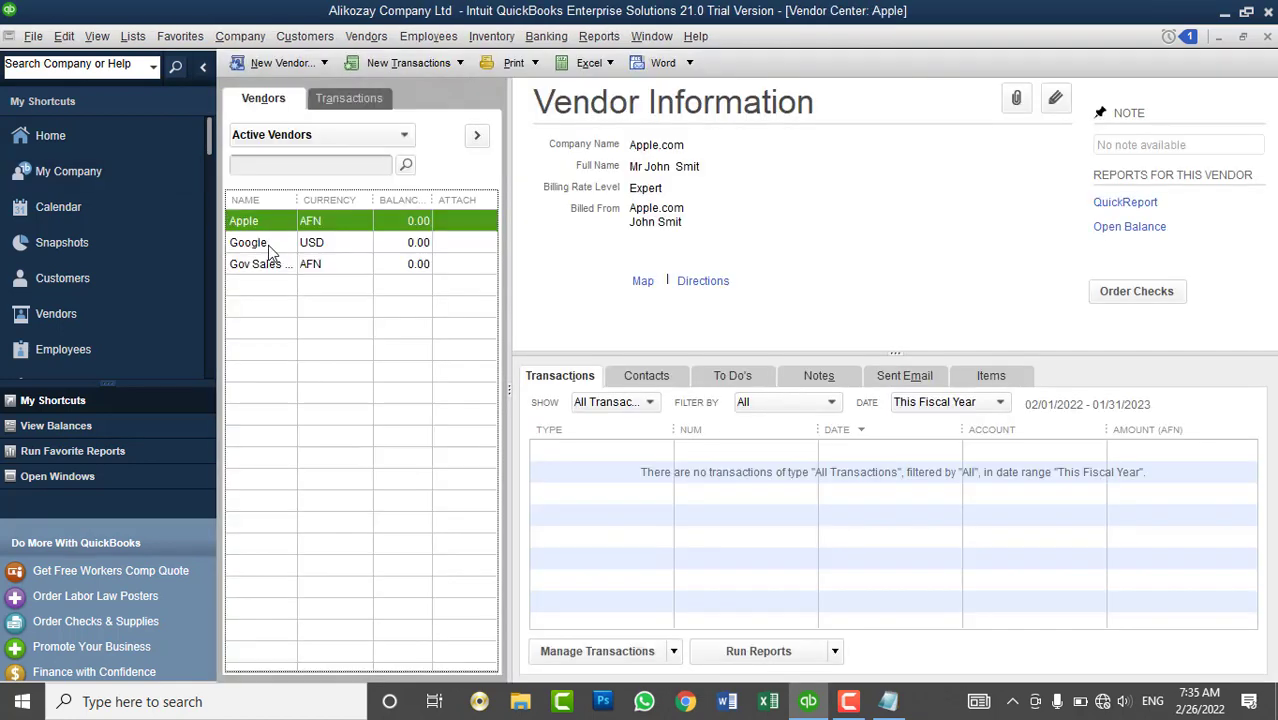
- Select Google in the Vendor Center and start a new blank vendor record
click(268, 248)
right_click(308, 372)
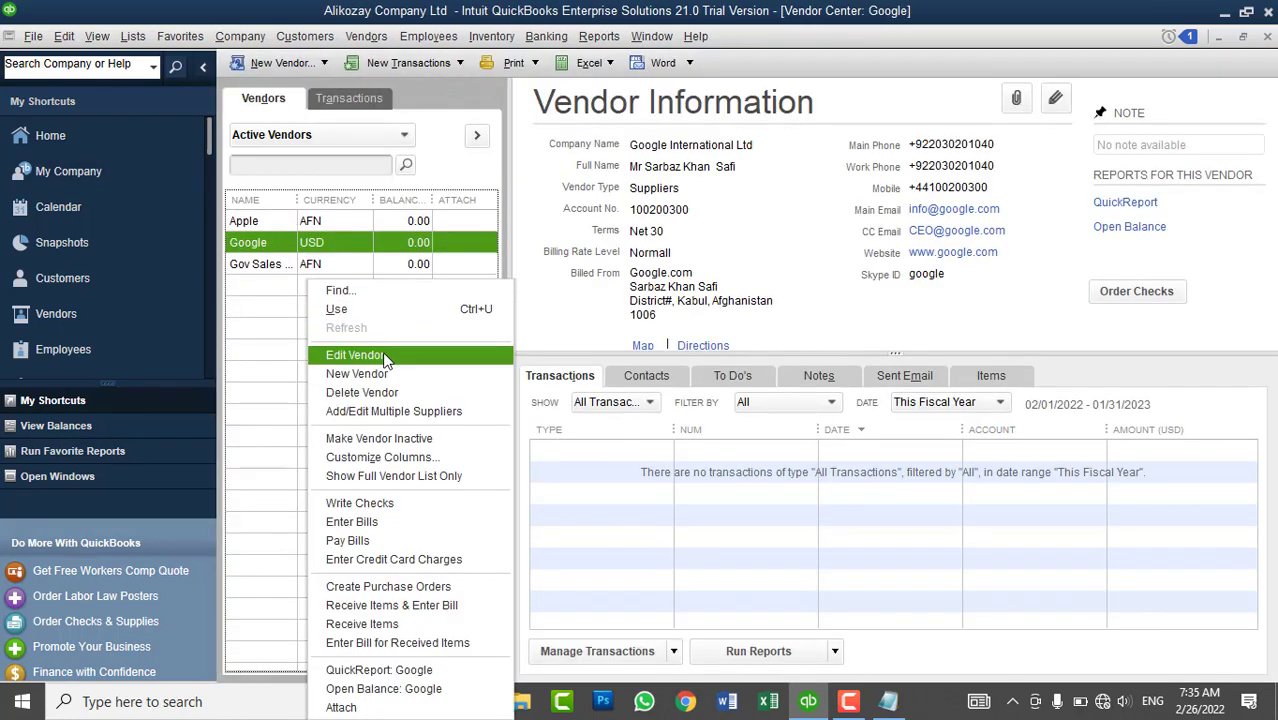
click(305, 64)
click(310, 86)
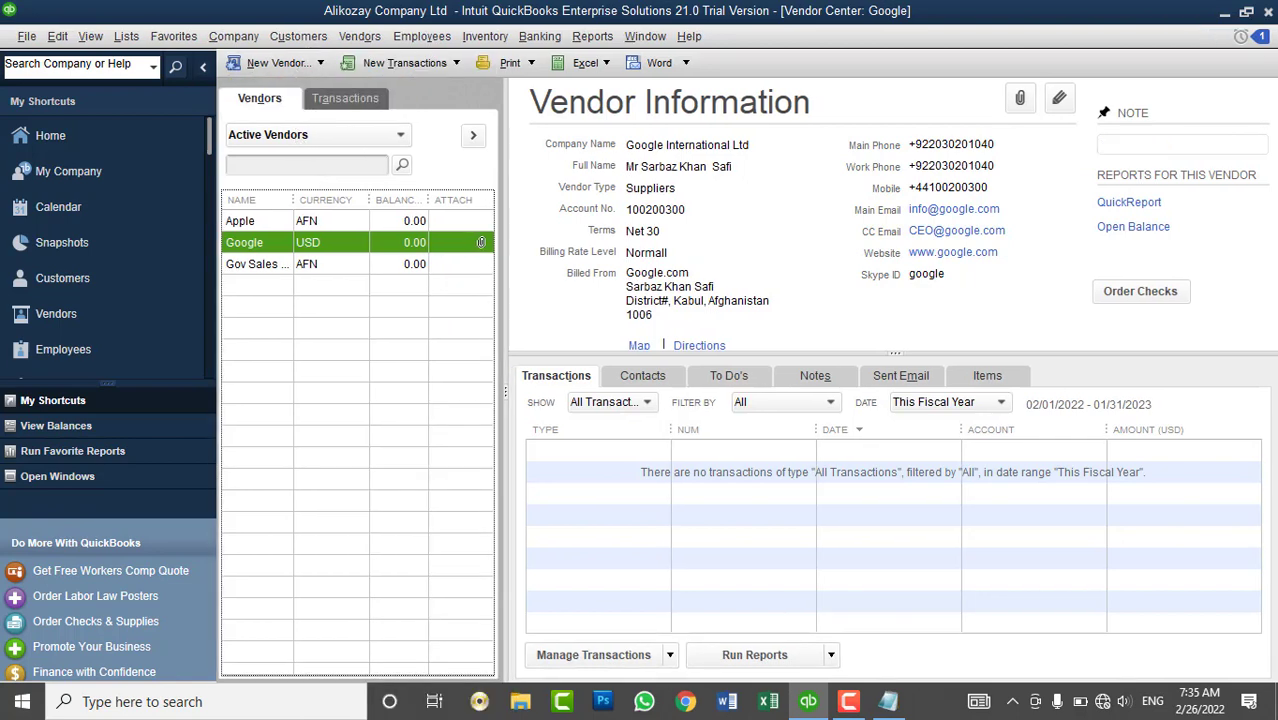
- Name the new vendor and add a new billing rate level using custom hourly rates per service item
text(Asad)
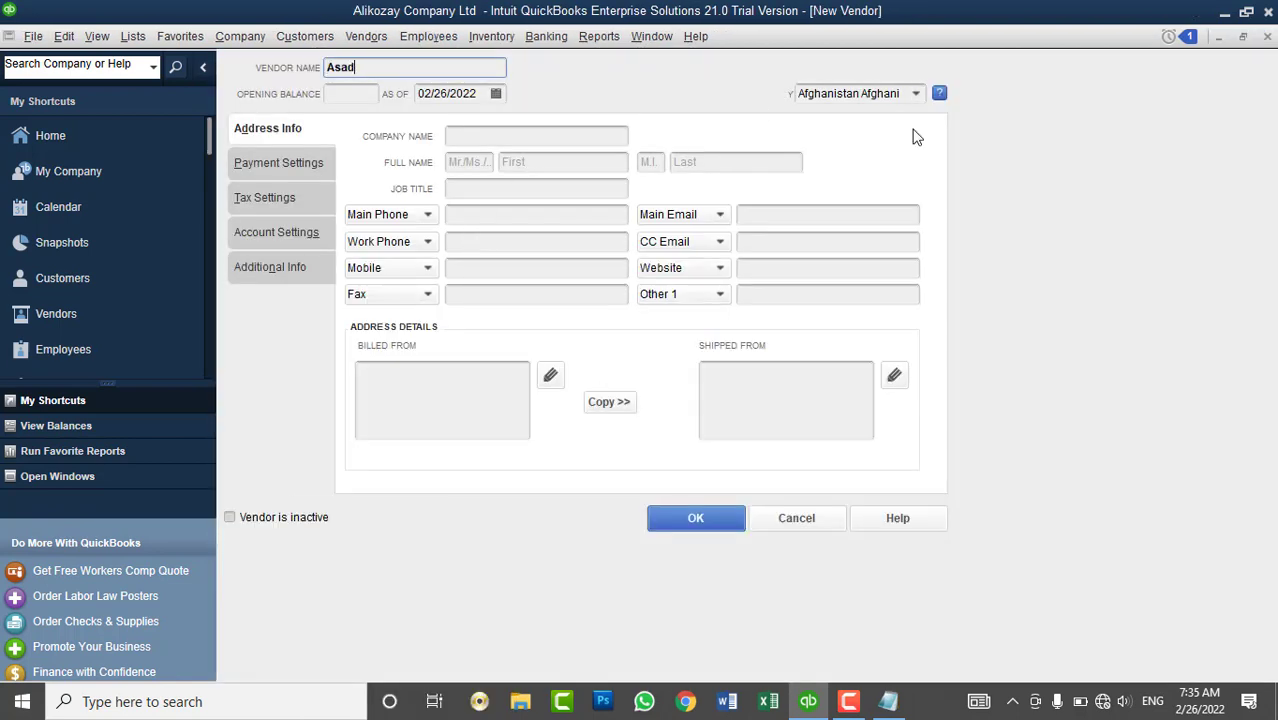
click(280, 166)
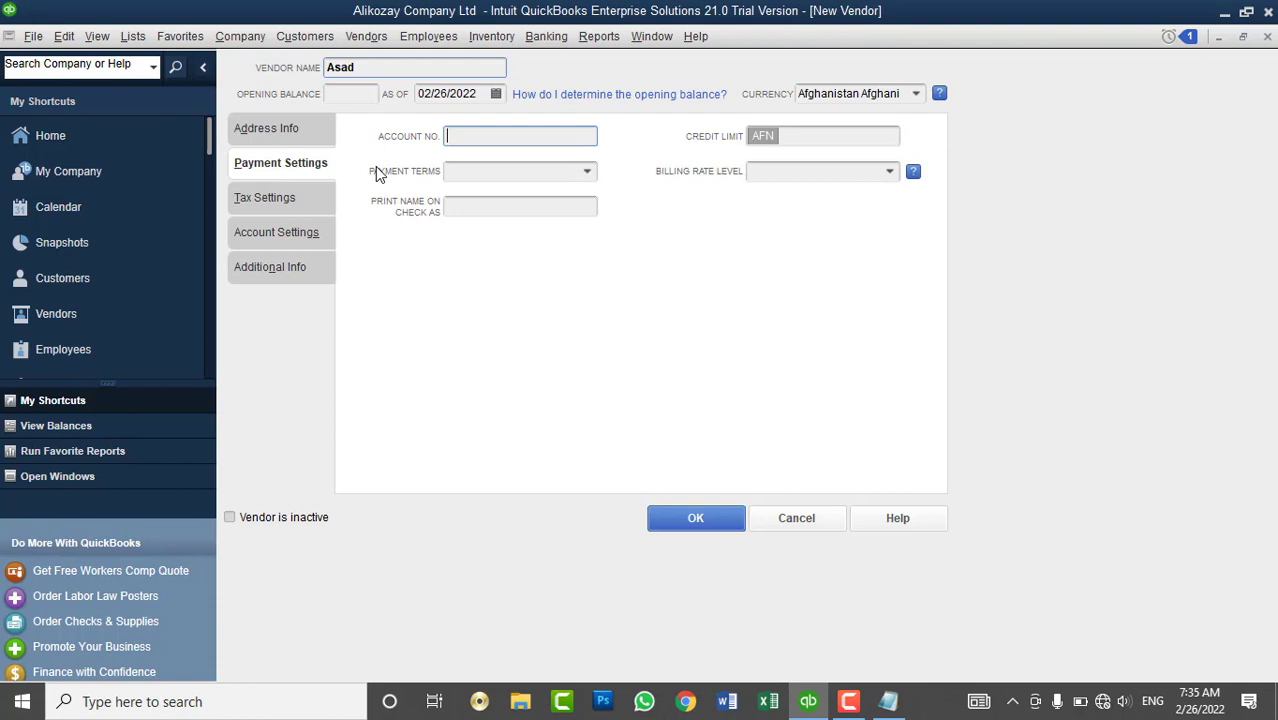
click(889, 171)
click(819, 195)
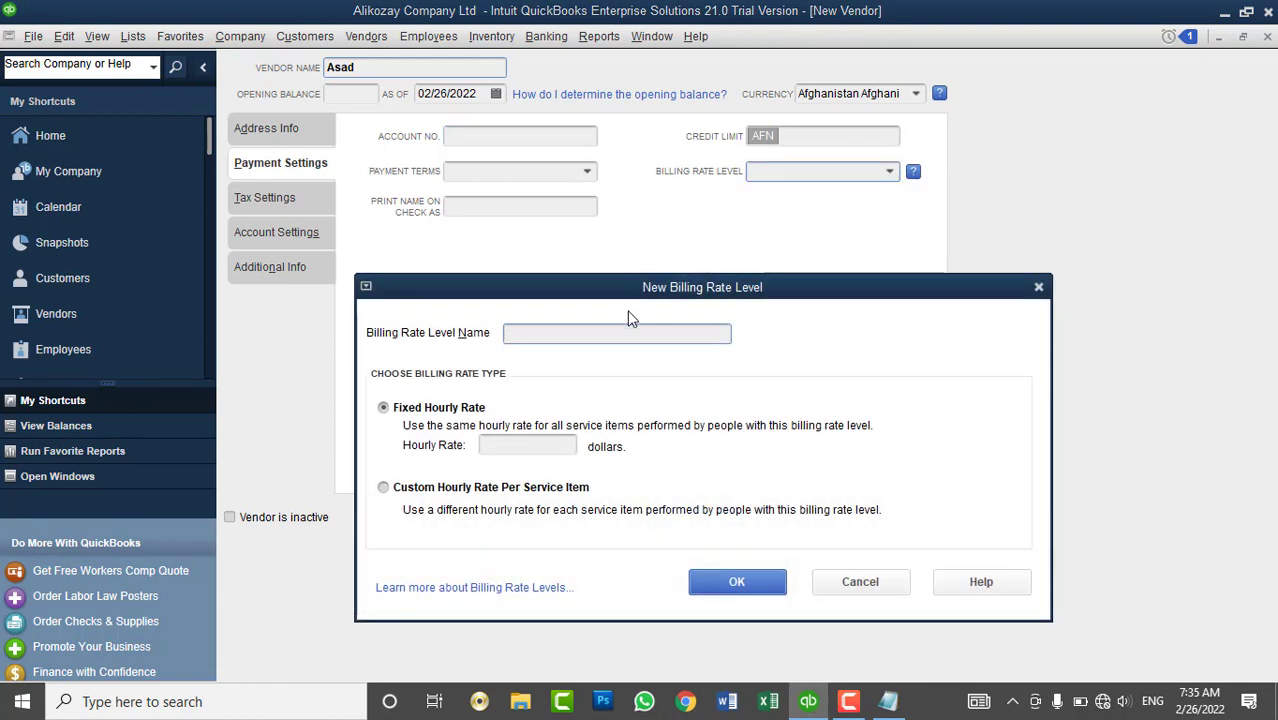
click(436, 489)
drag(638, 298, 823, 133)
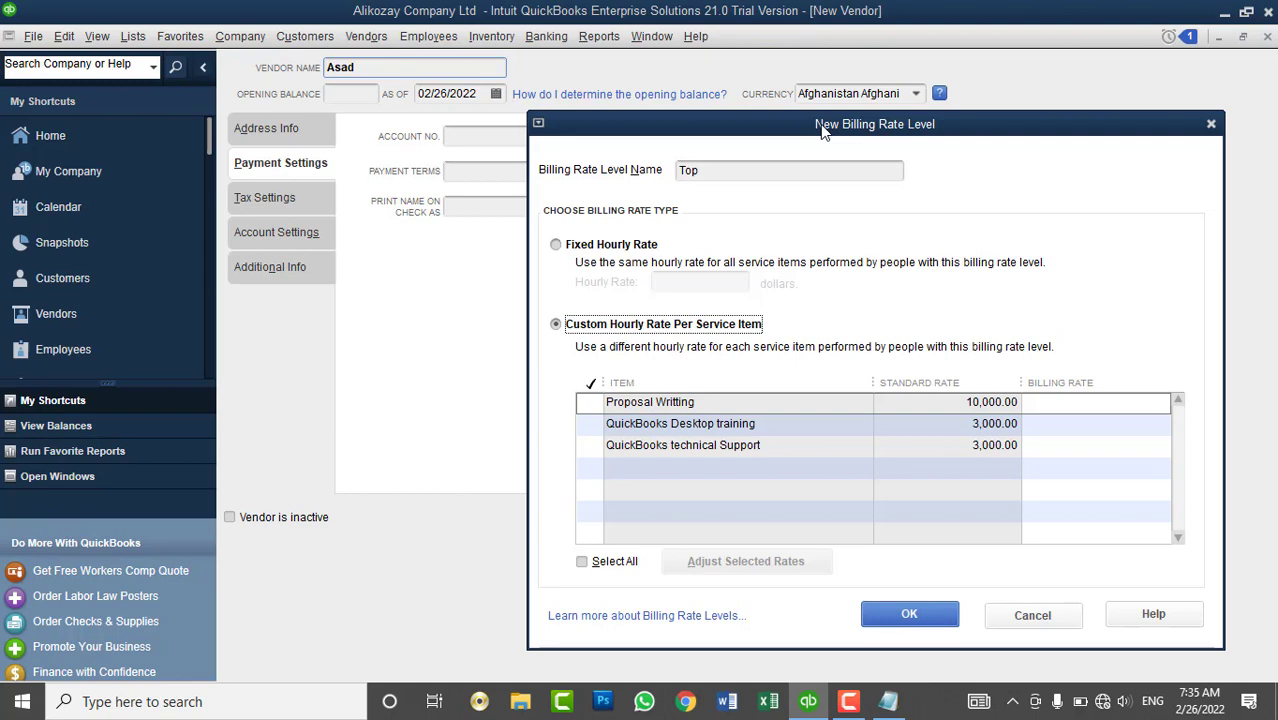
- Raise all three service item rates 20% above standard for the Top level, and save the vendor
click(612, 562)
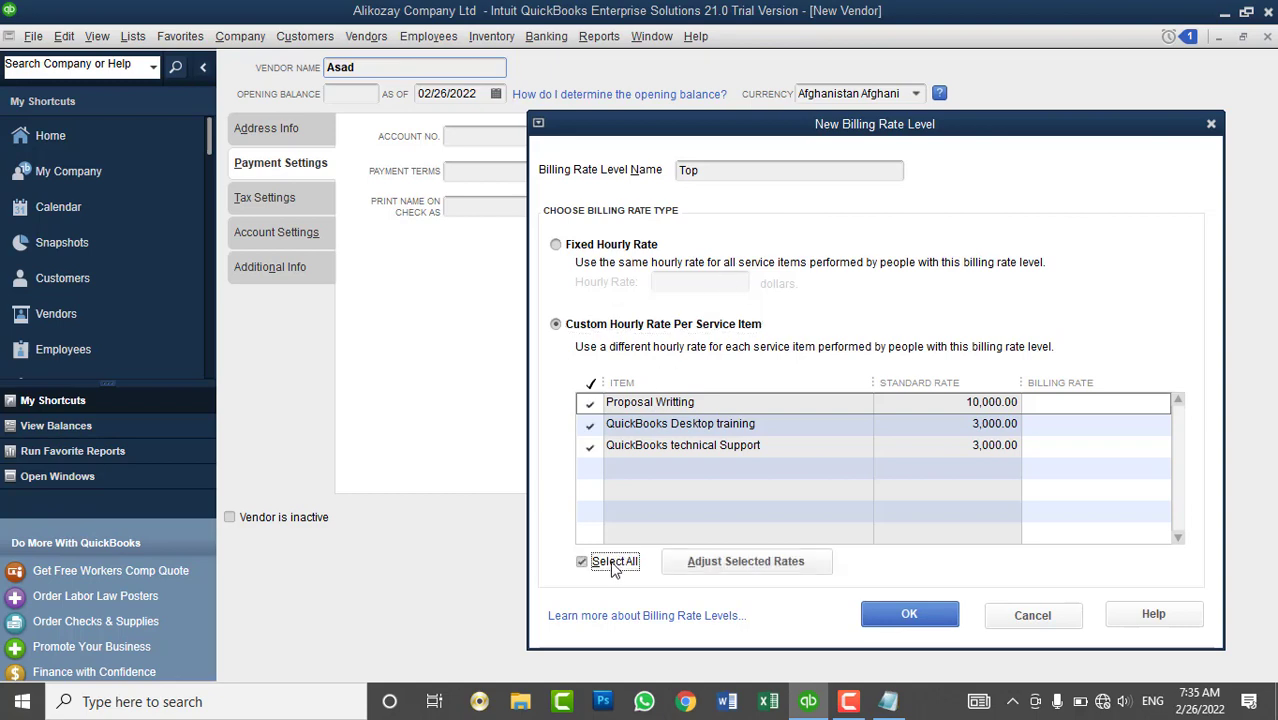
click(730, 563)
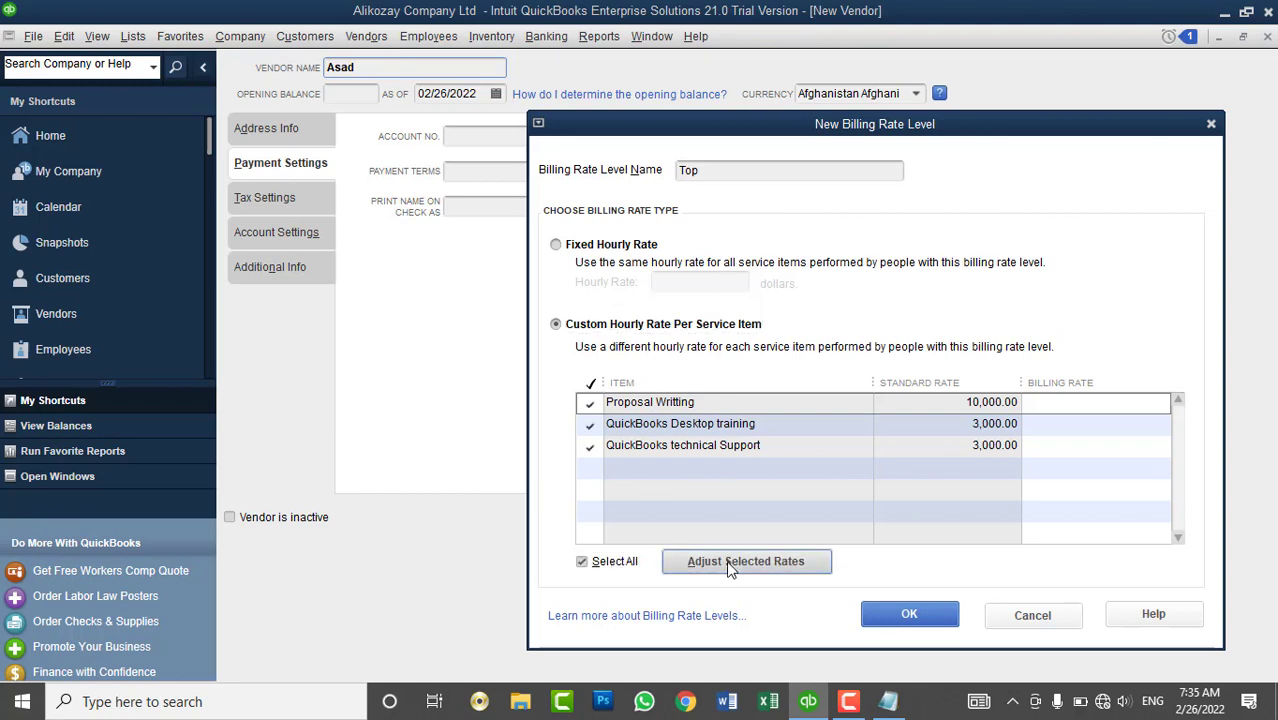
text(20)
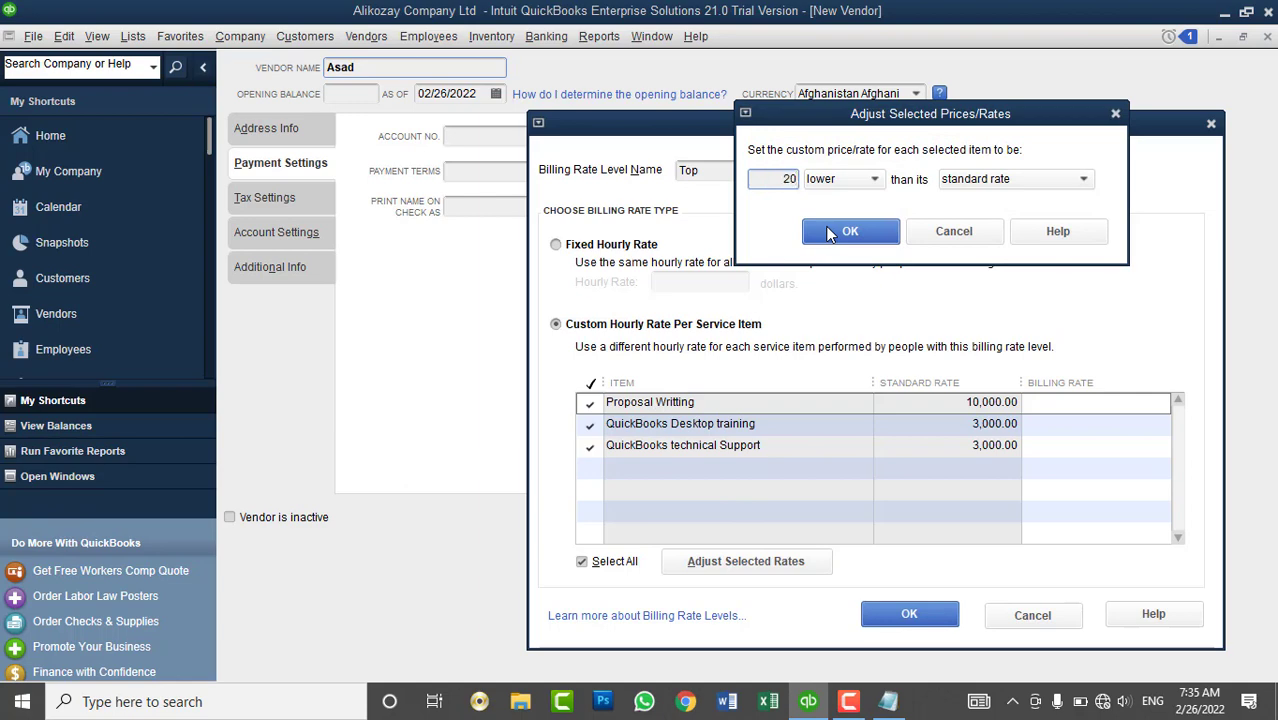
click(845, 179)
click(846, 218)
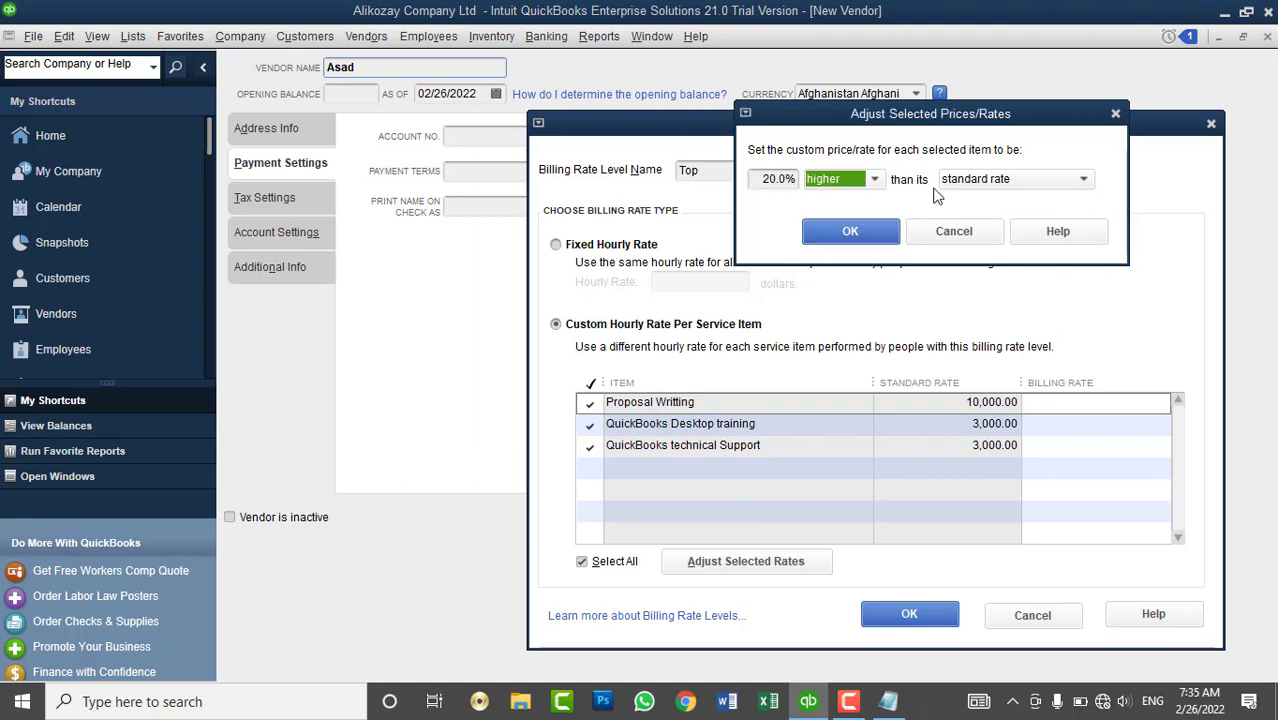
click(893, 228)
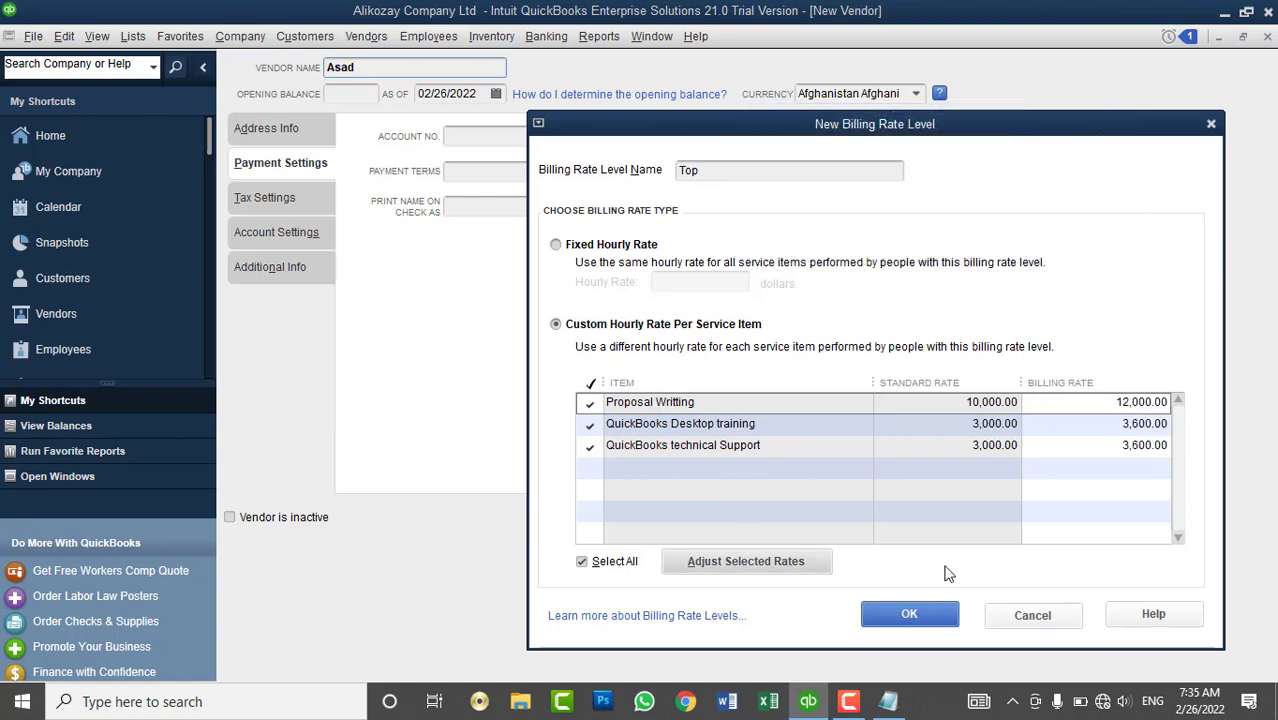
click(906, 610)
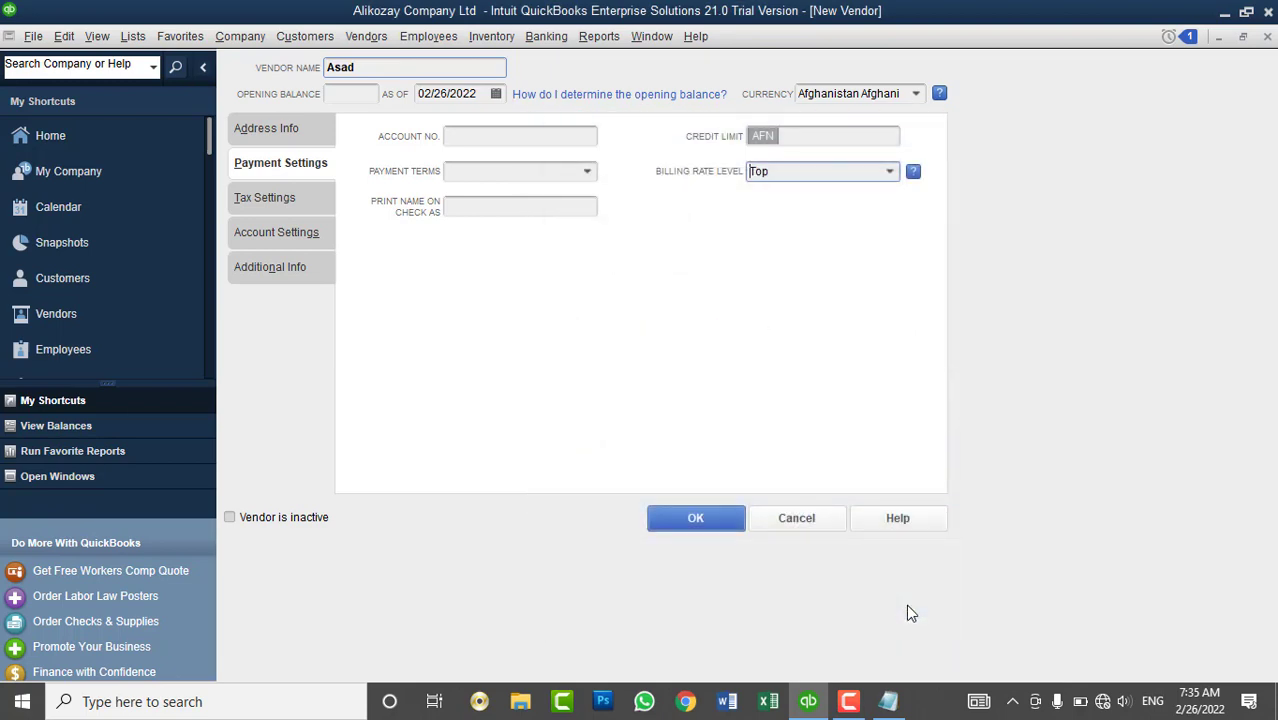
click(686, 518)
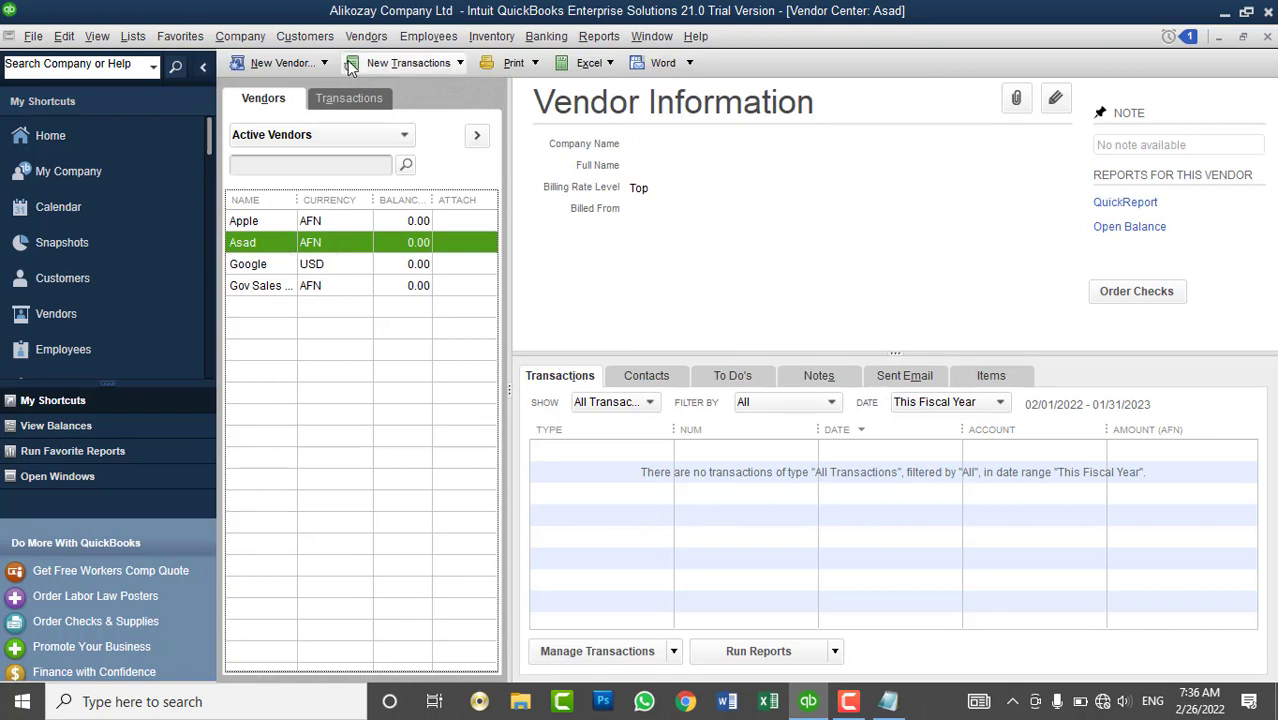
- Select the customer in the Customer Center and open the weekly timesheet
click(86, 277)
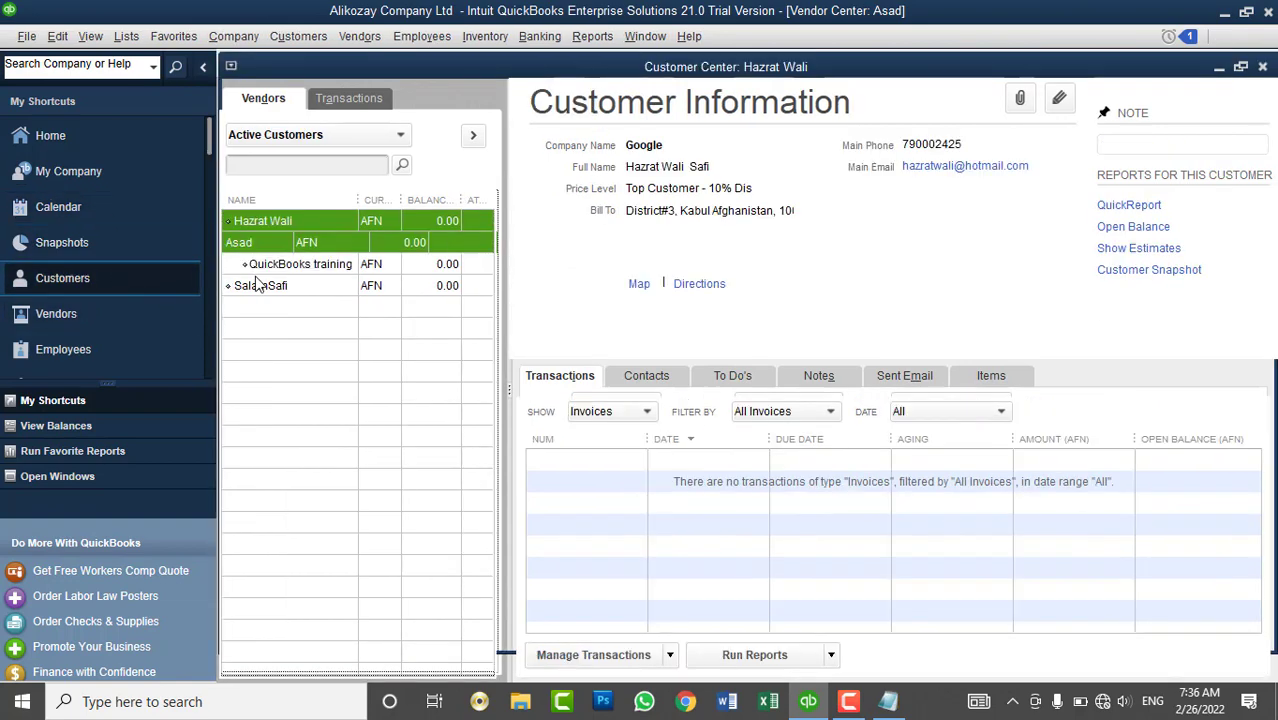
click(272, 287)
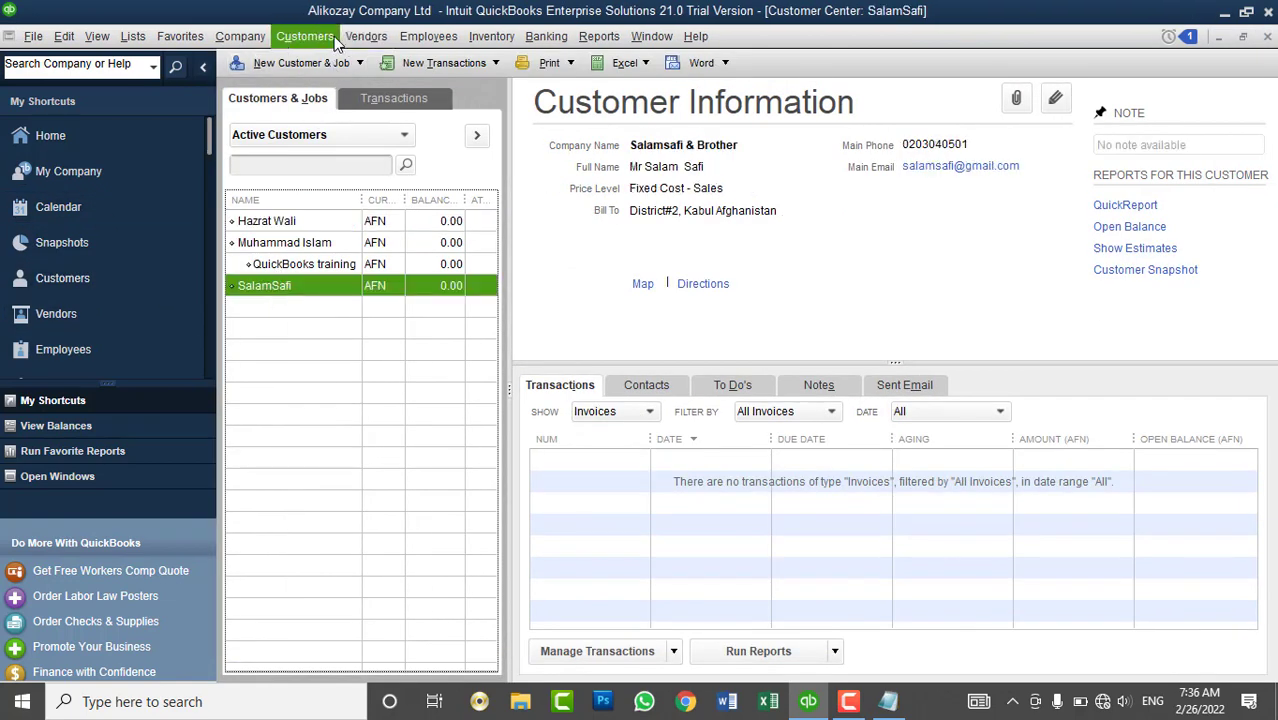
click(336, 40)
mouse_move(474, 399)
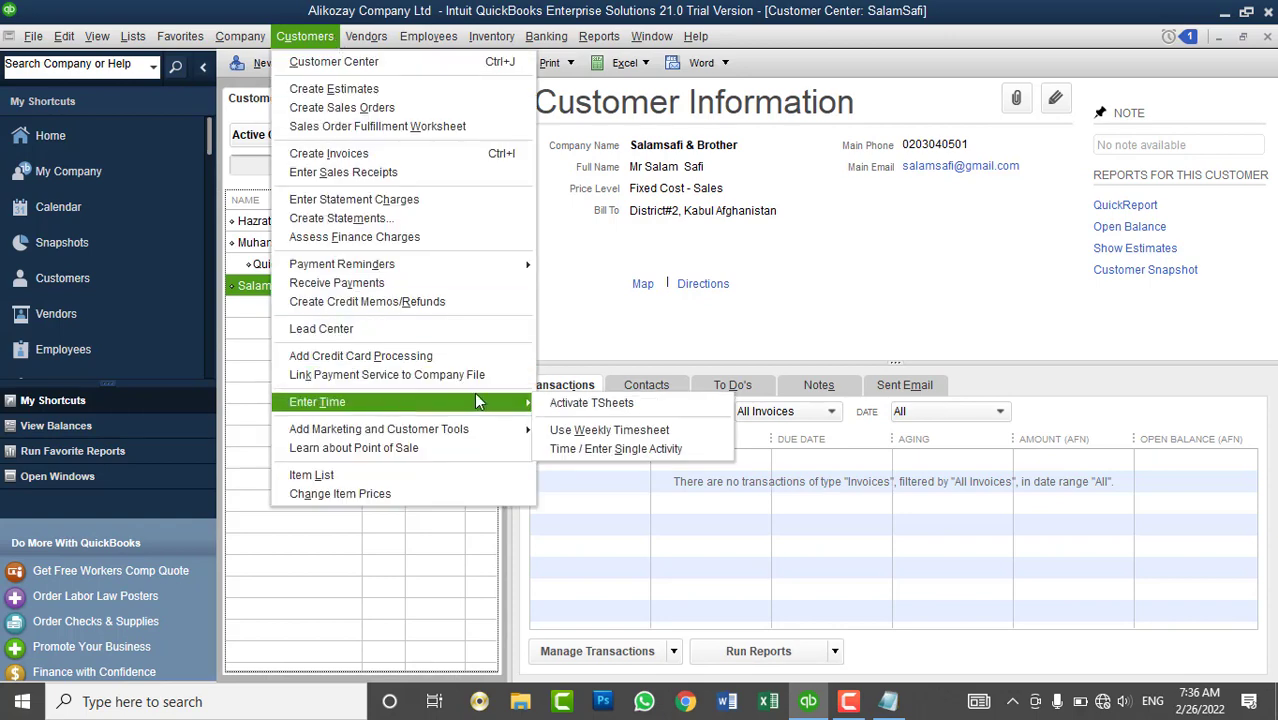
click(589, 428)
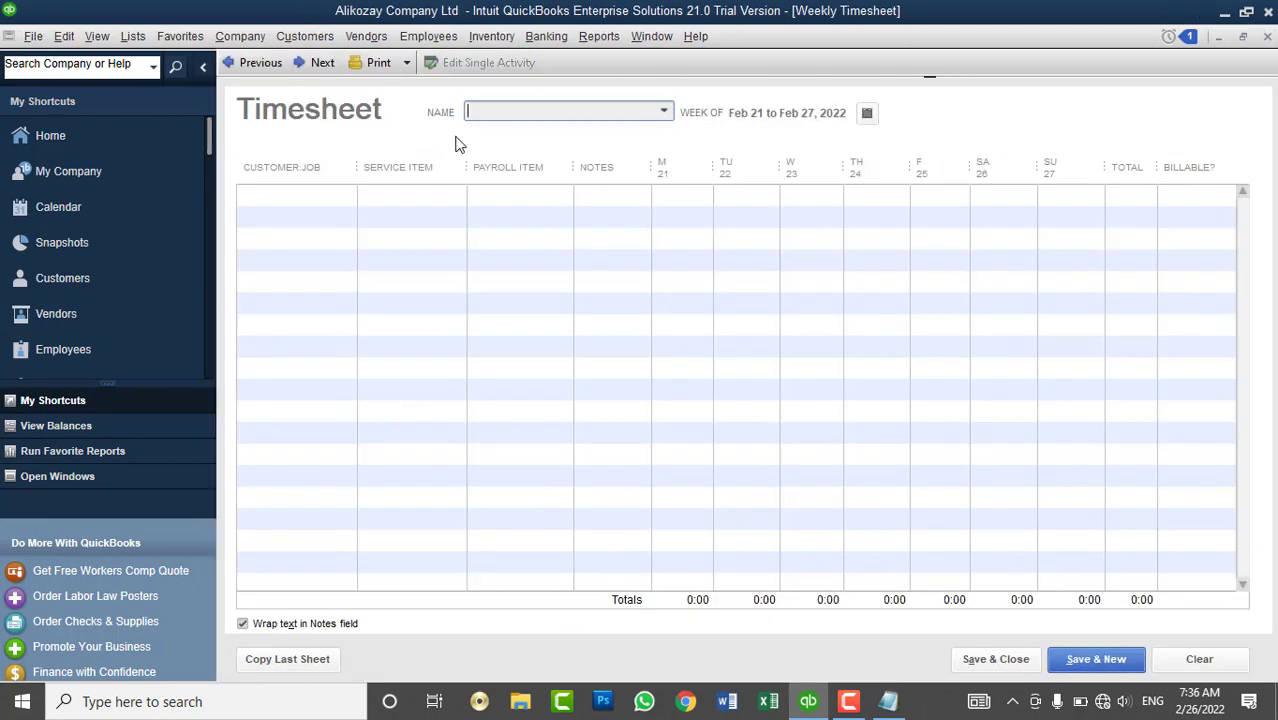
- Set the timesheet name to the new vendor, the customer, and QuickBooks technical Support service
click(664, 112)
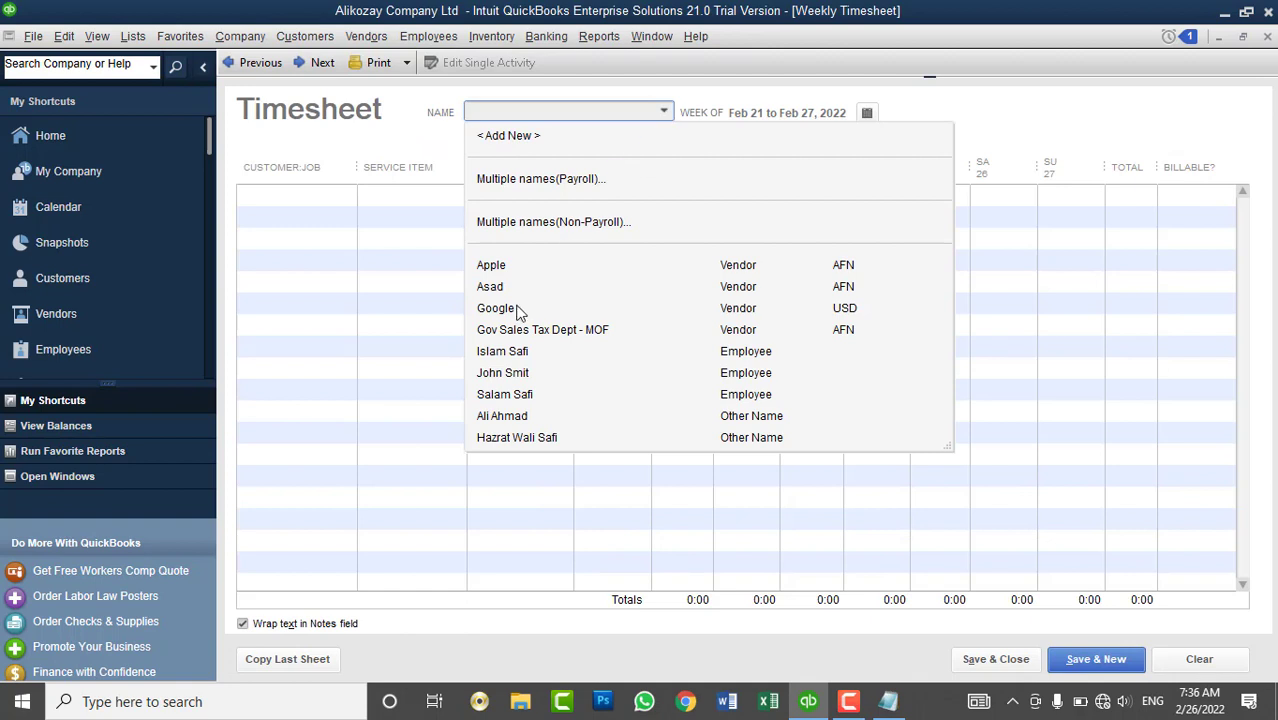
click(515, 288)
click(342, 199)
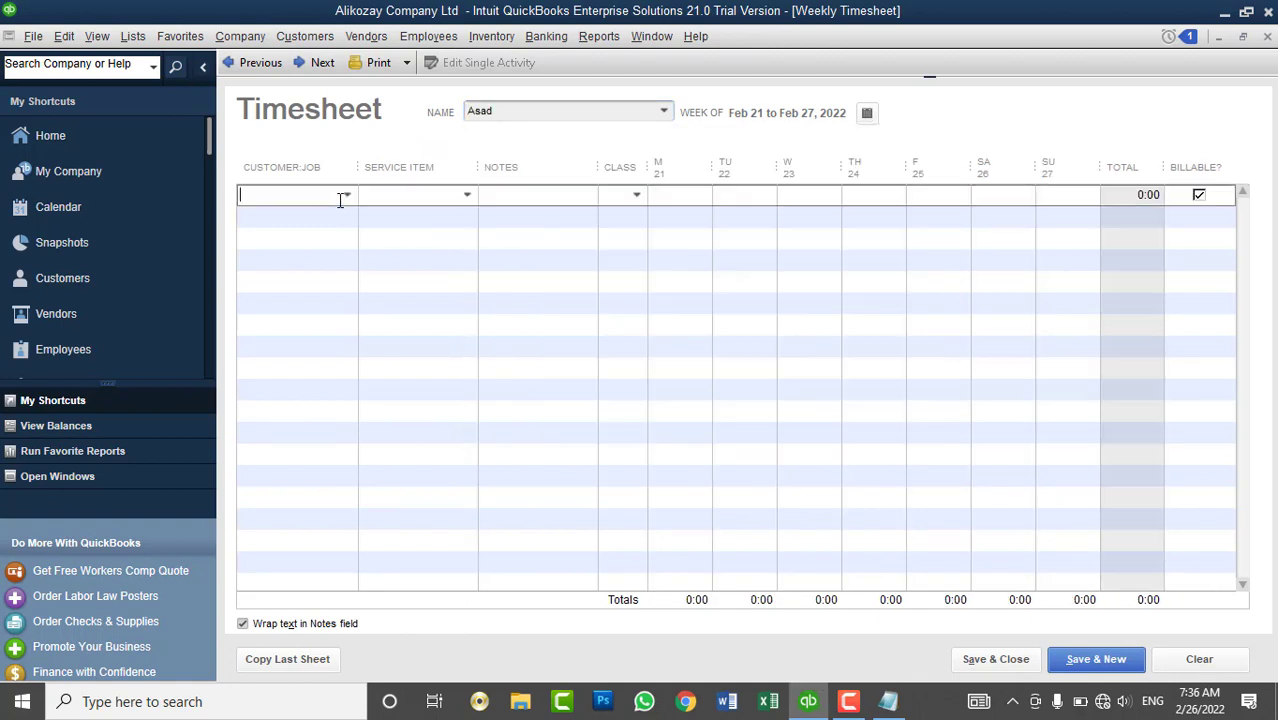
click(347, 196)
click(302, 327)
click(463, 200)
click(436, 304)
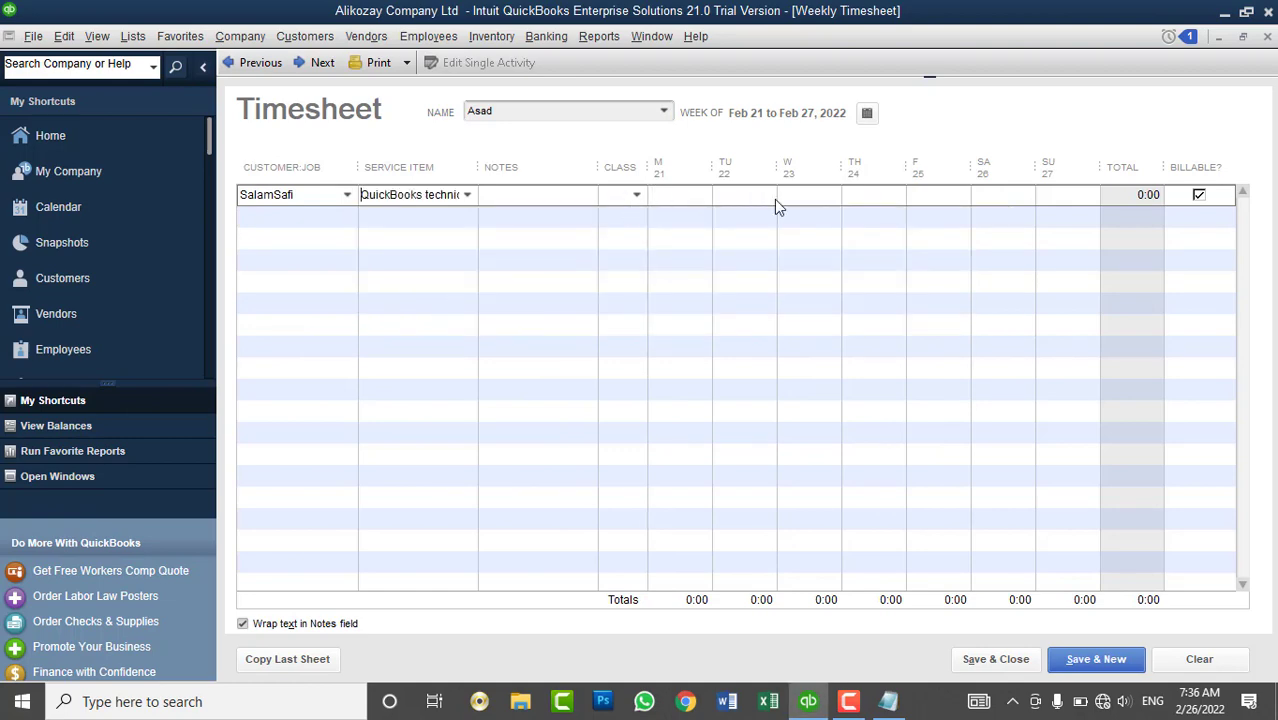
- Enter 1 hour on Monday 21 and Tuesday 22, then save the timesheet
click(682, 198)
text(1)
click(743, 197)
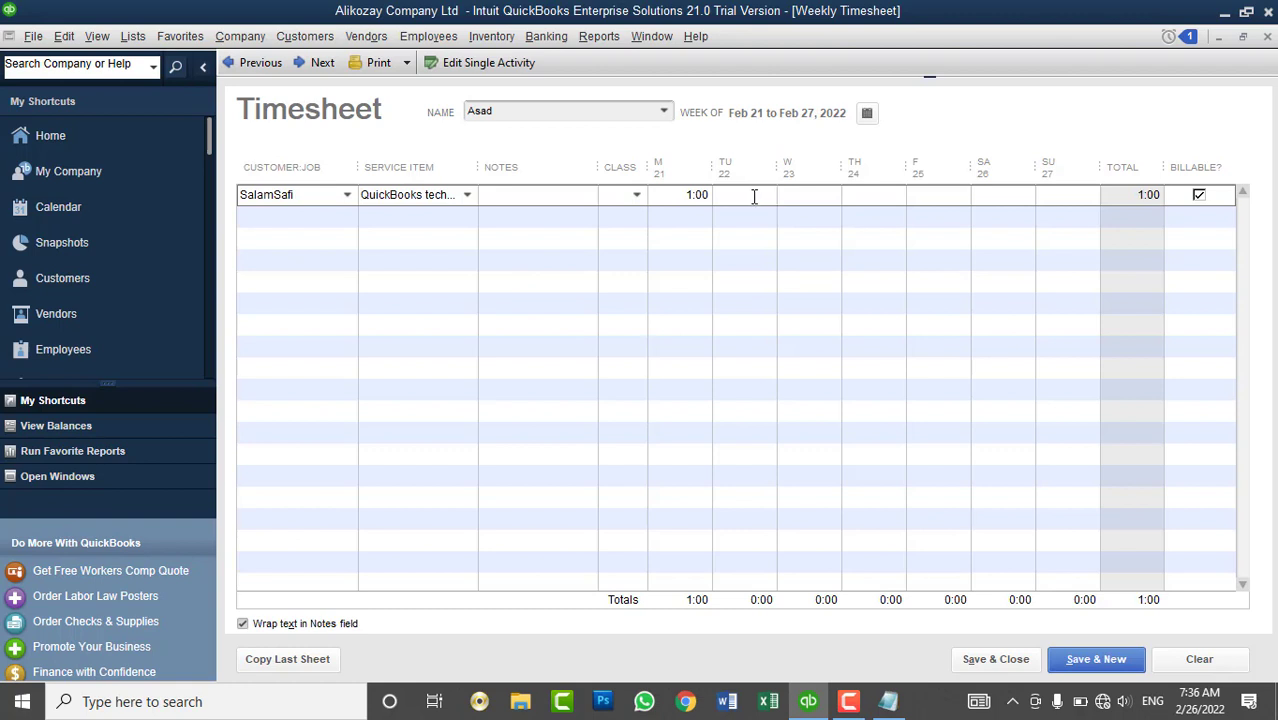
click(803, 218)
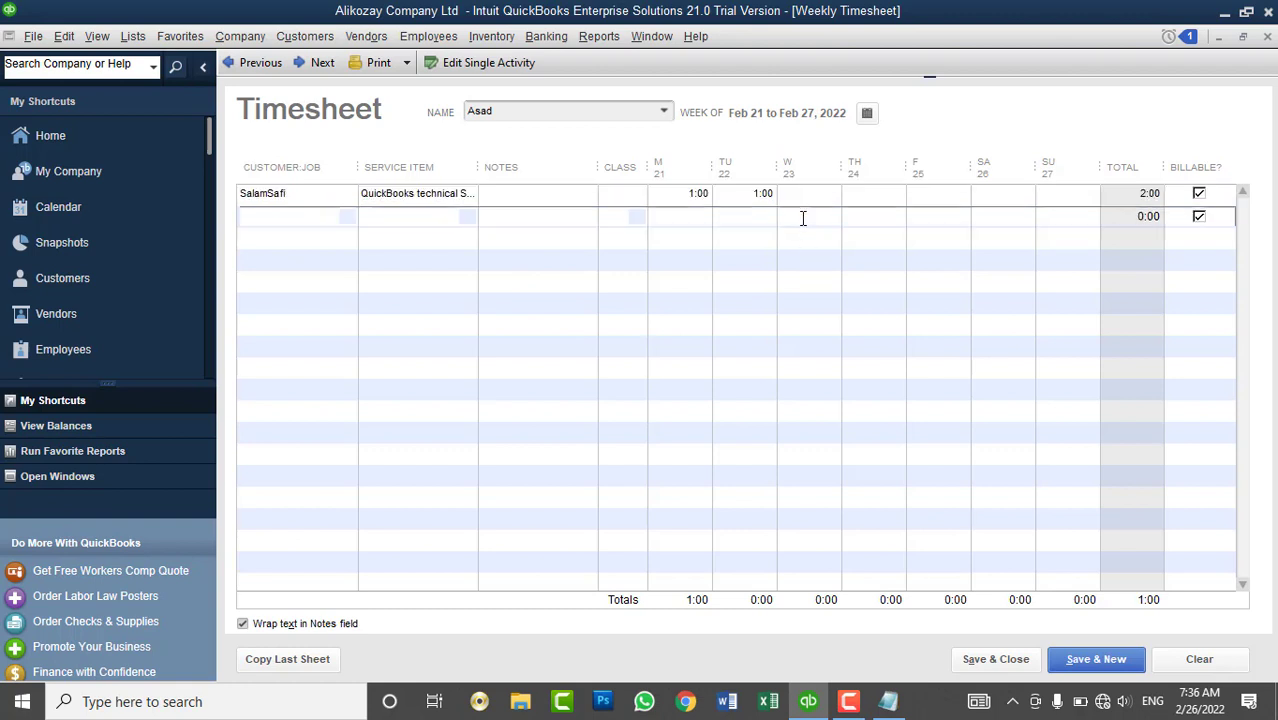
click(900, 197)
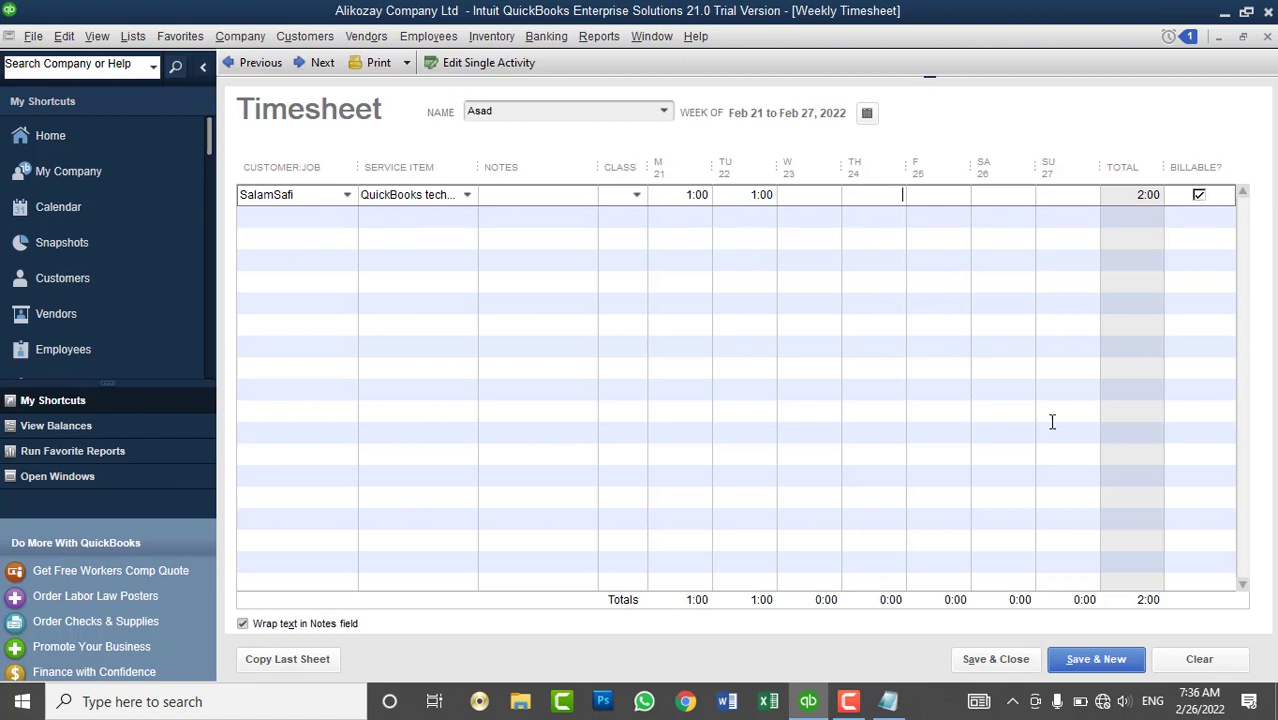
click(1000, 652)
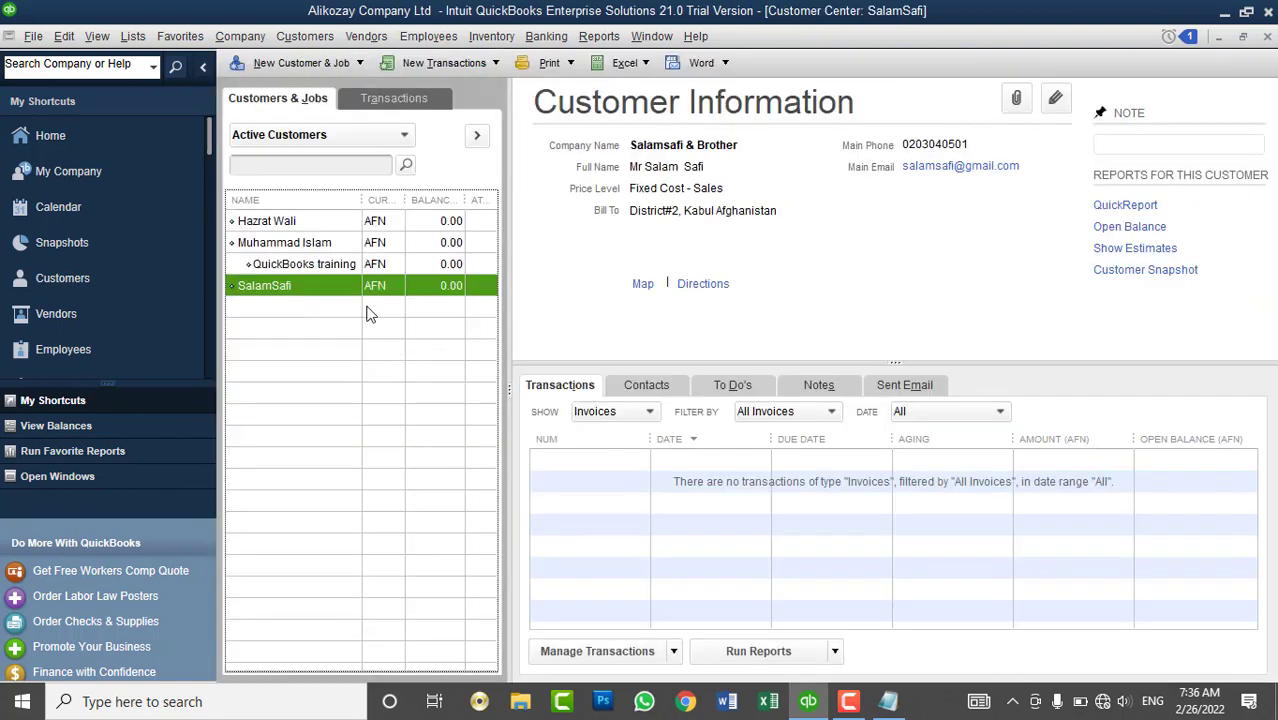
- Start a new invoice for the customer and choose to add its outstanding billable time
click(305, 36)
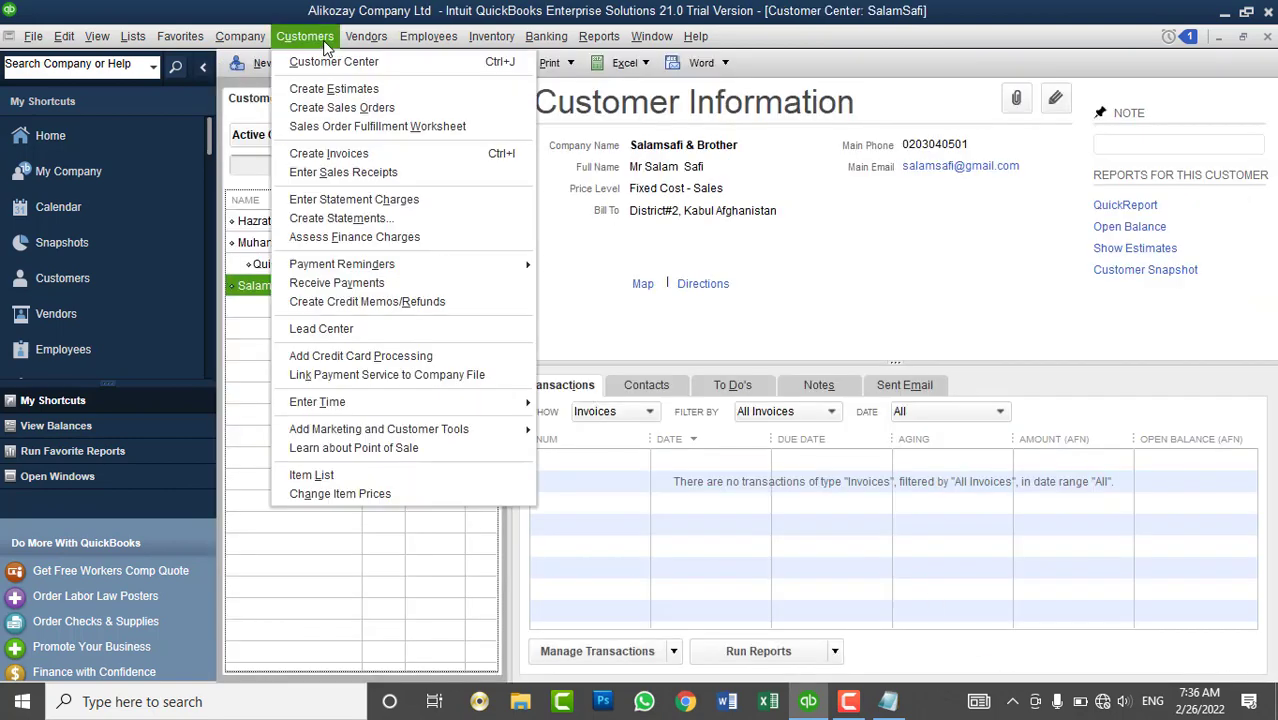
click(328, 154)
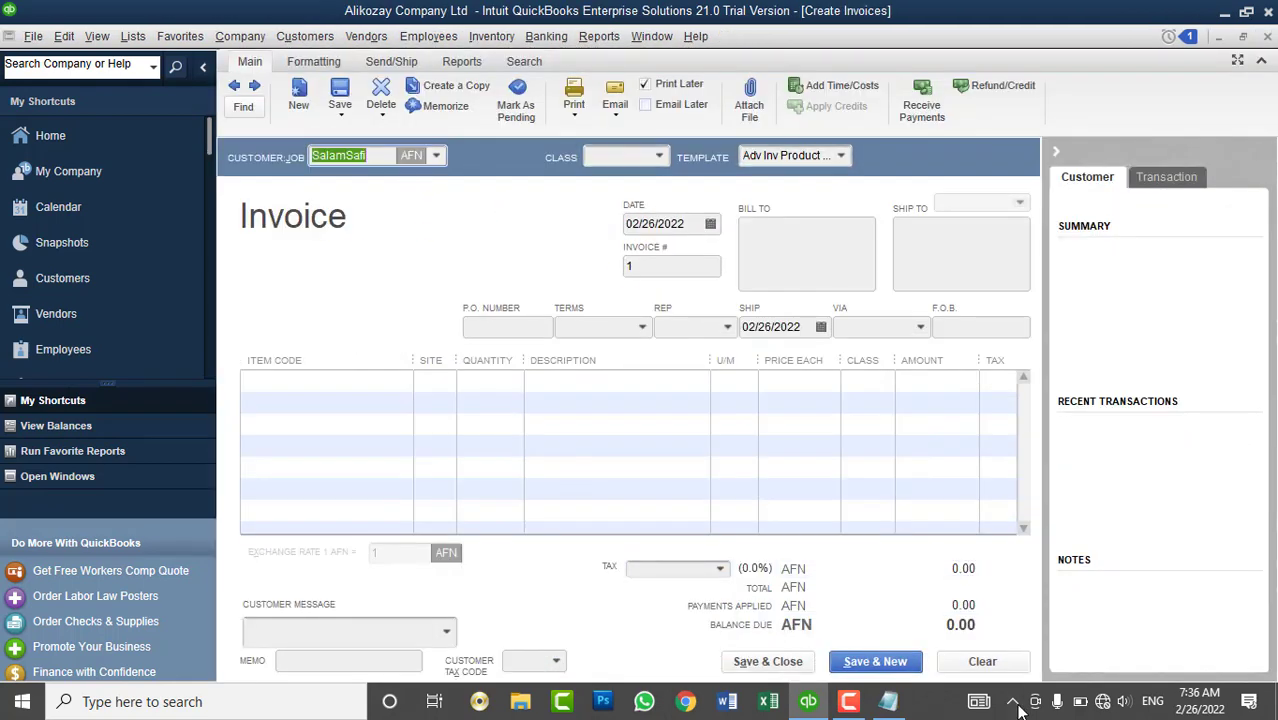
click(982, 661)
click(437, 156)
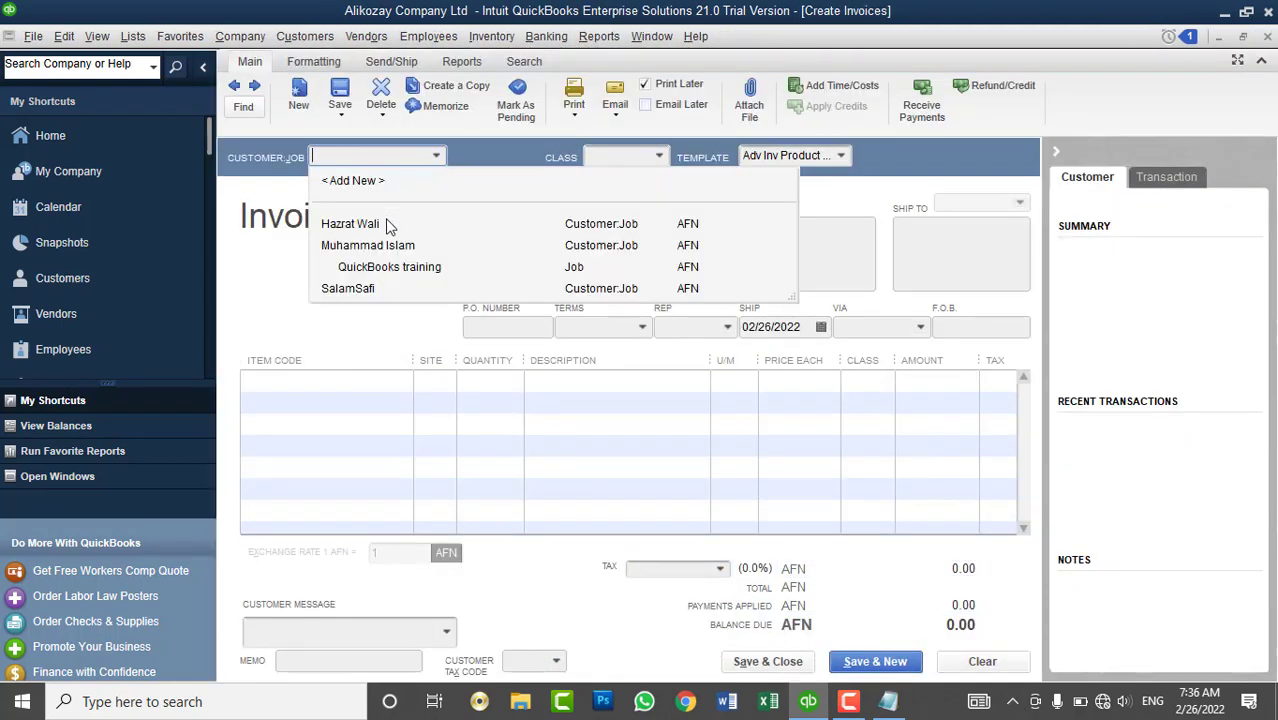
click(356, 290)
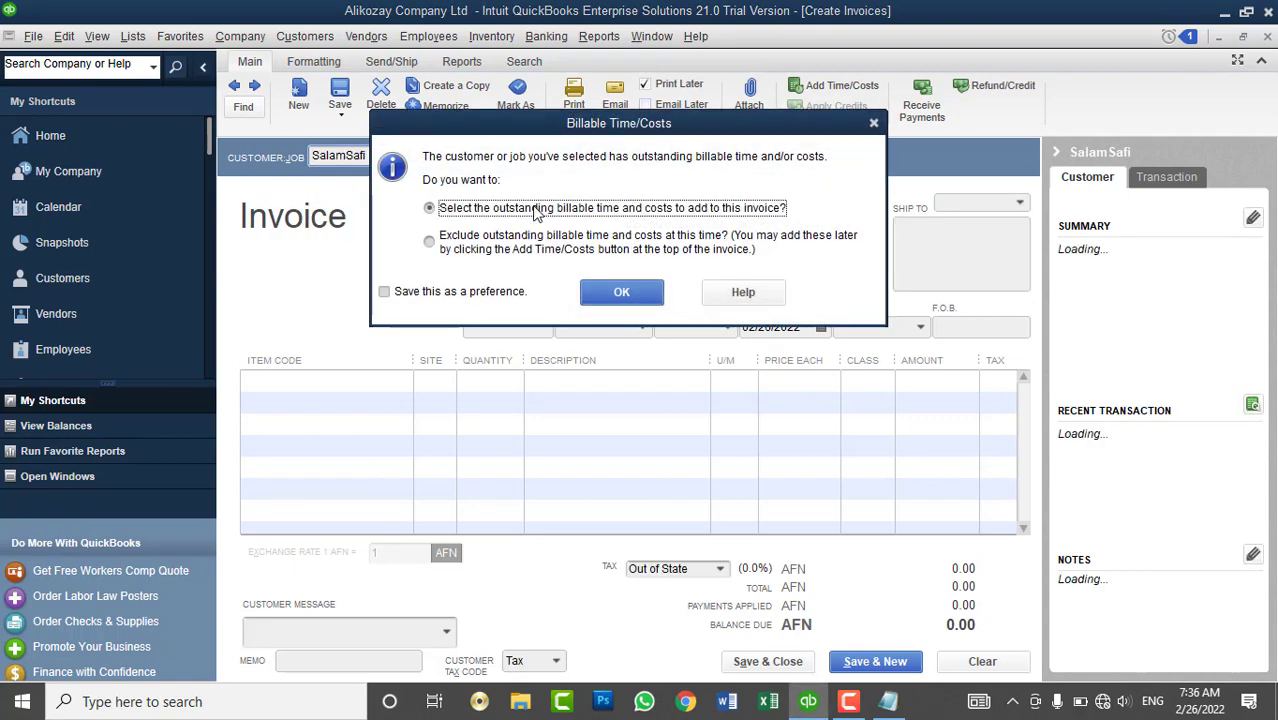
click(613, 291)
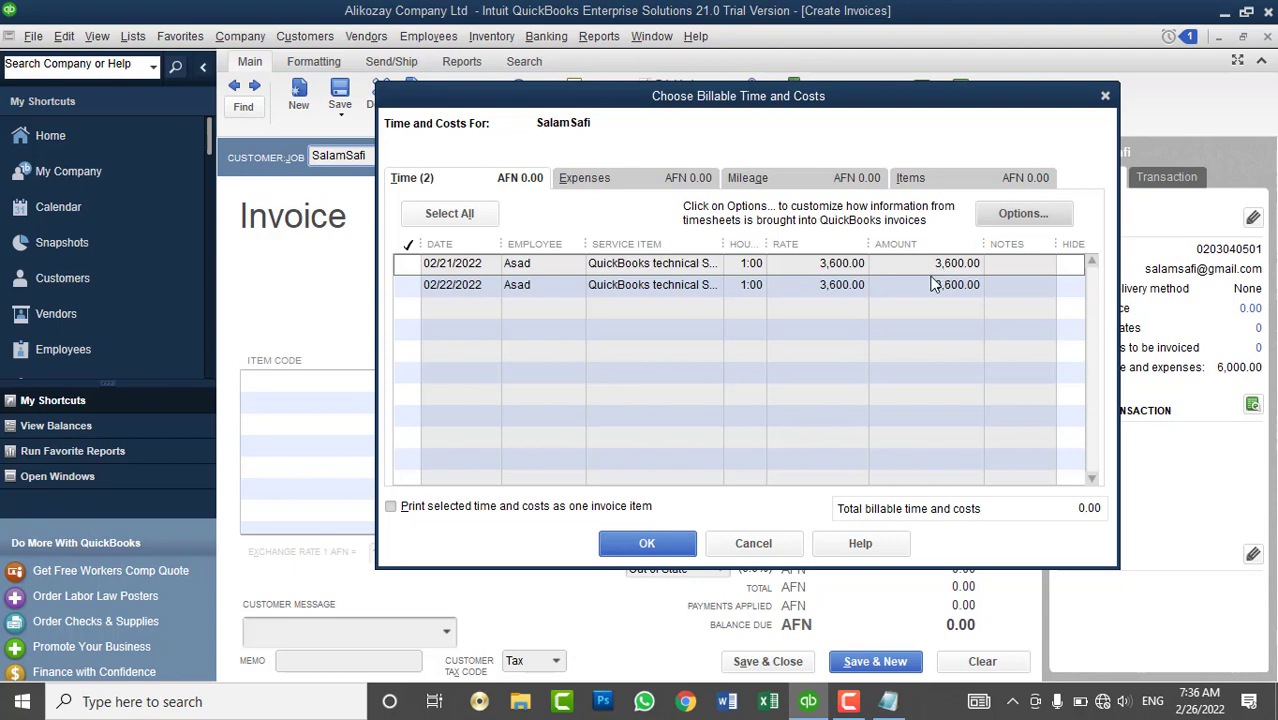
- Use the Calculator to compute 3000 × 20 ÷ 100 = 600, then close it
key(super+r)
text(calc)
key(Return)
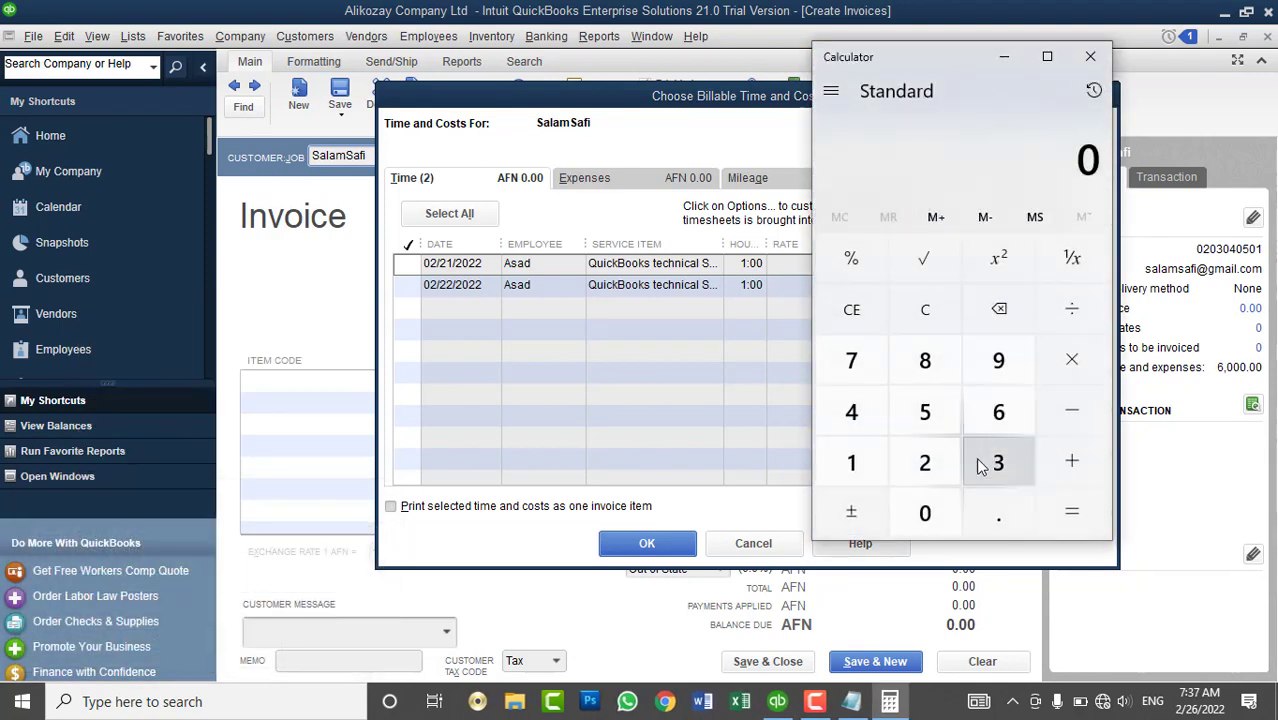
click(980, 465)
click(935, 514)
click(935, 514)
click(935, 514)
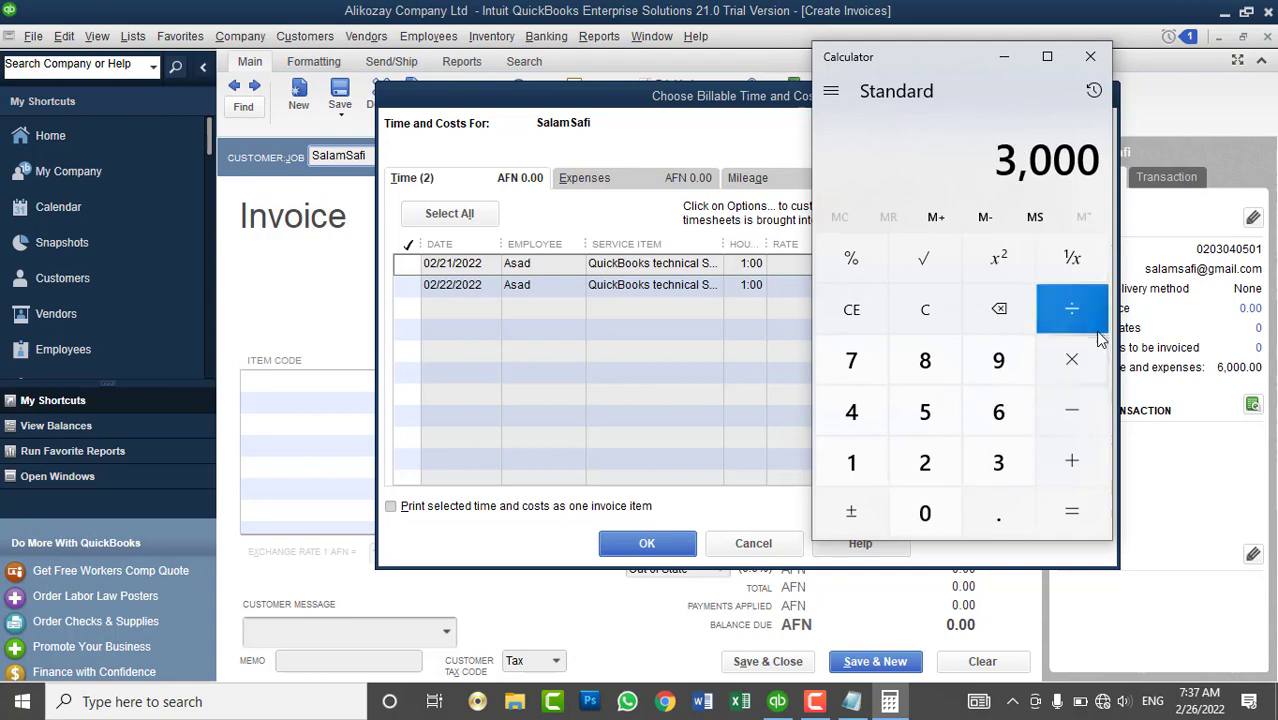
click(1071, 360)
click(851, 462)
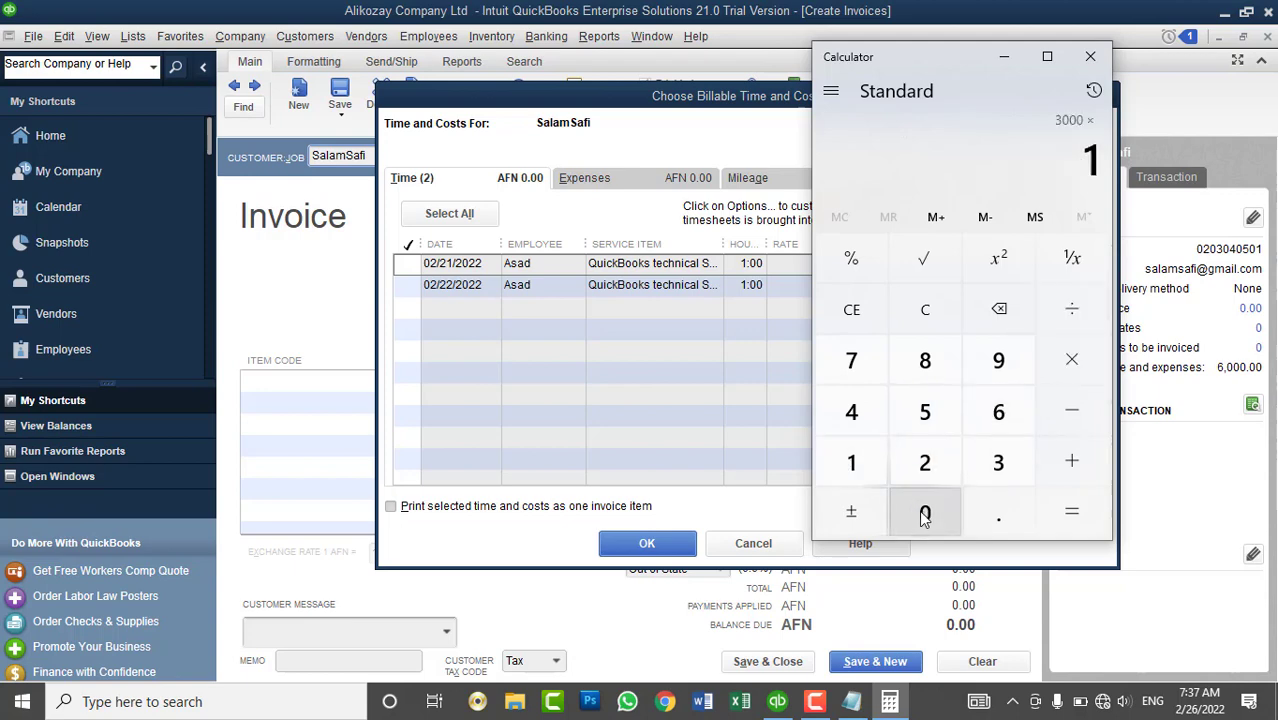
click(925, 514)
click(940, 308)
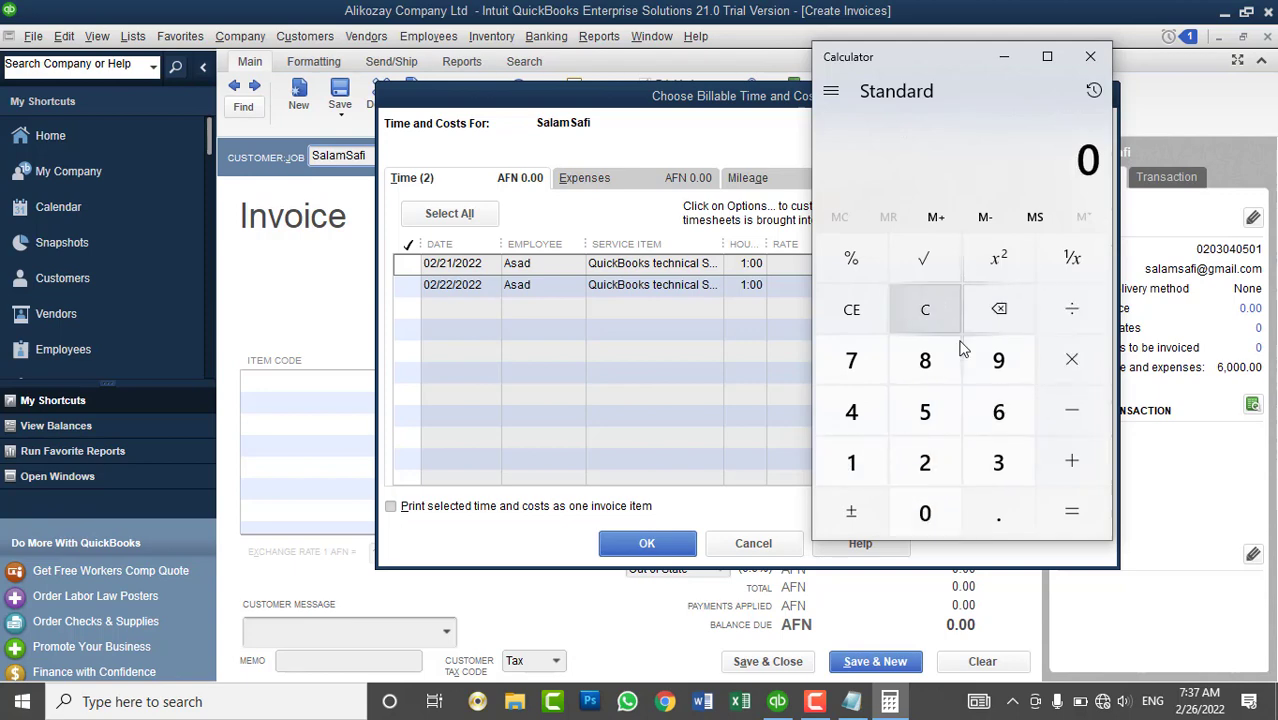
click(998, 462)
click(925, 513)
click(925, 513)
click(925, 513)
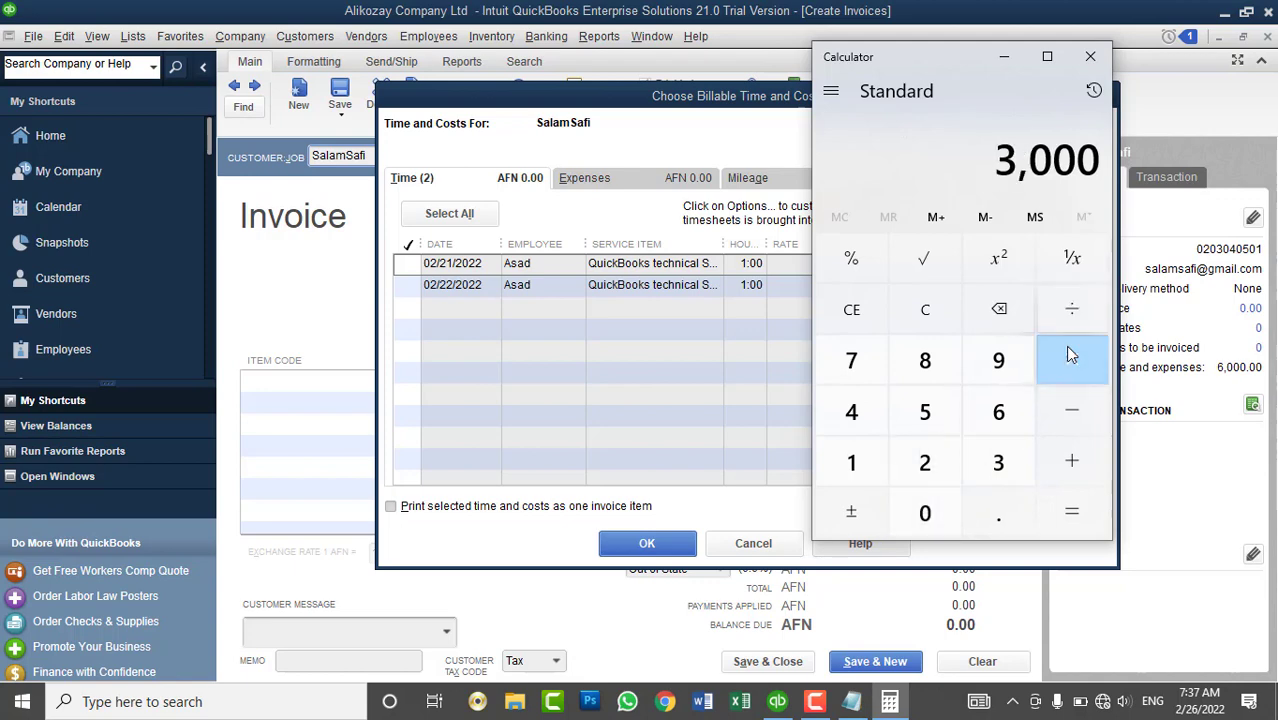
click(1071, 358)
click(925, 462)
click(925, 513)
click(1071, 309)
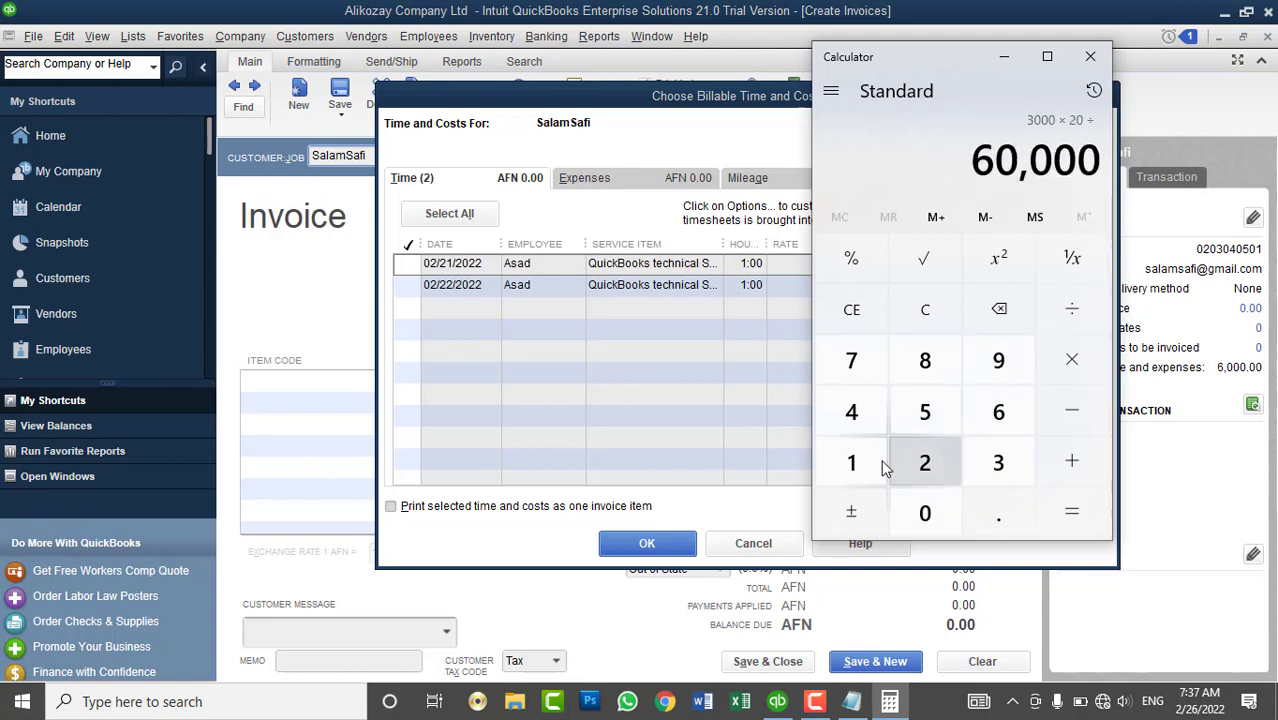
click(851, 462)
click(925, 513)
click(925, 513)
click(1071, 511)
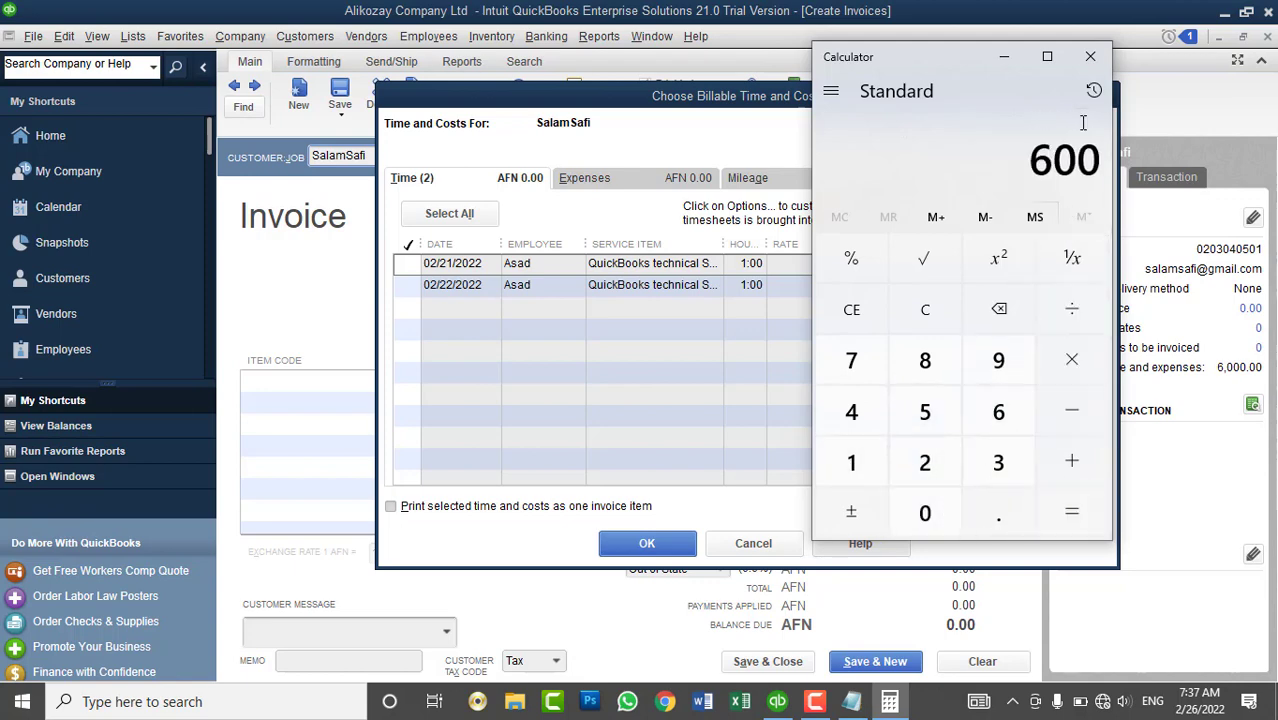
click(1090, 56)
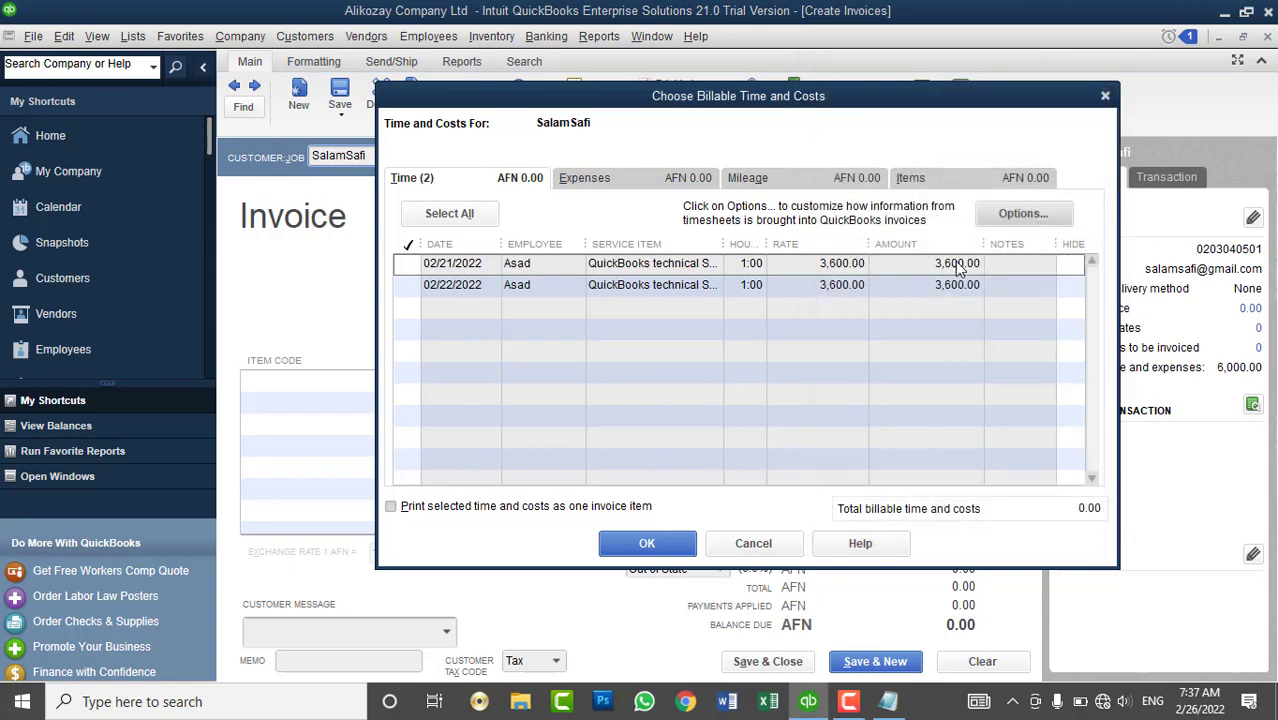
- Add both 1:00 time entries (7,200.00) to the invoice, then close it without recording
click(474, 214)
click(647, 540)
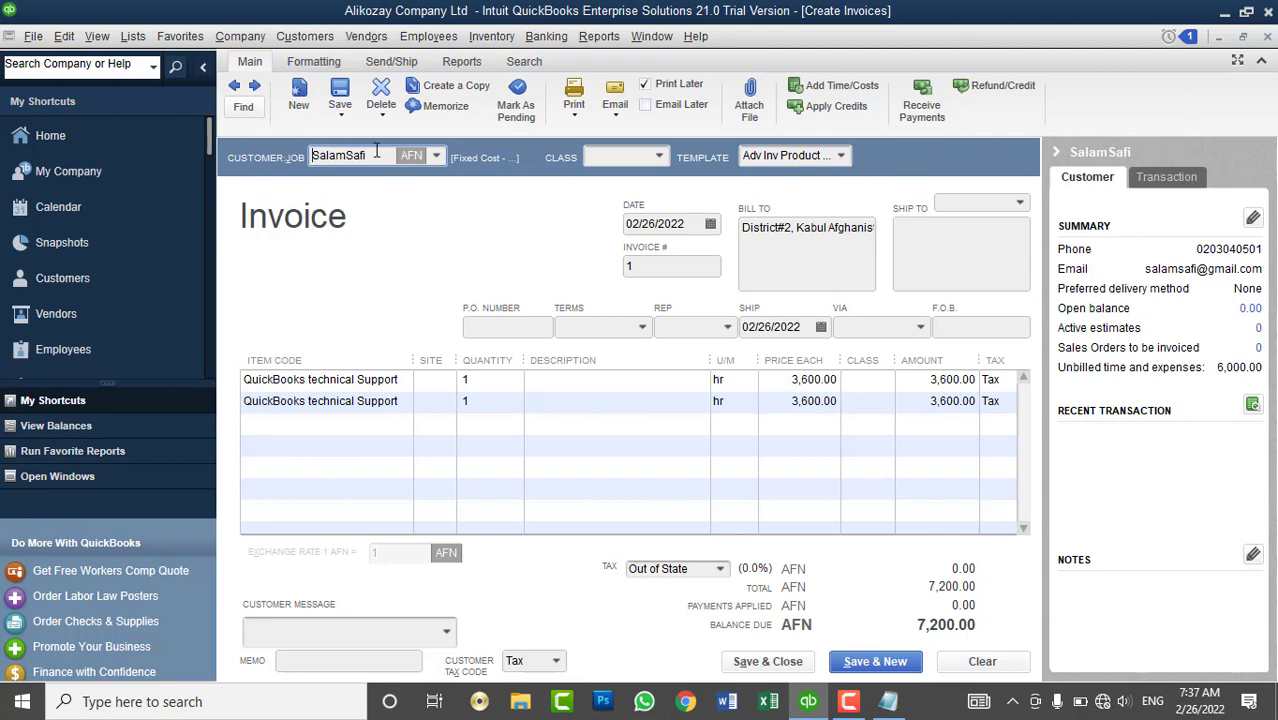
click(310, 37)
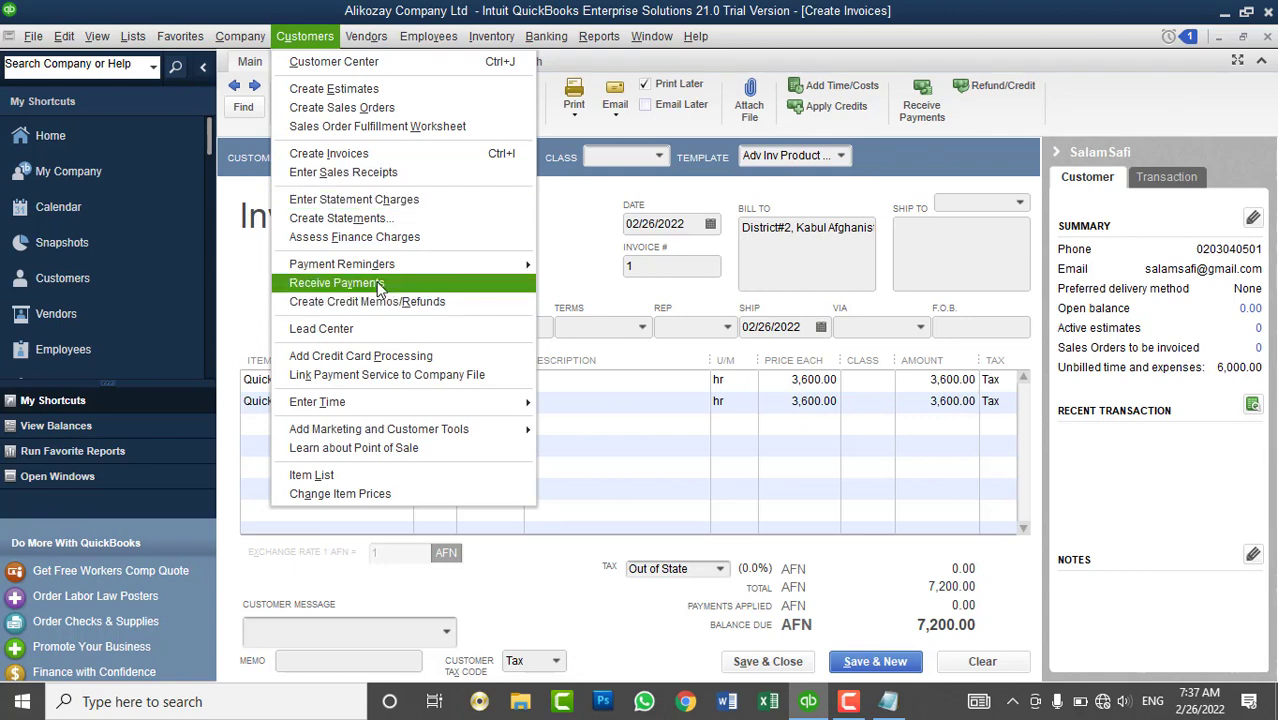
click(1193, 81)
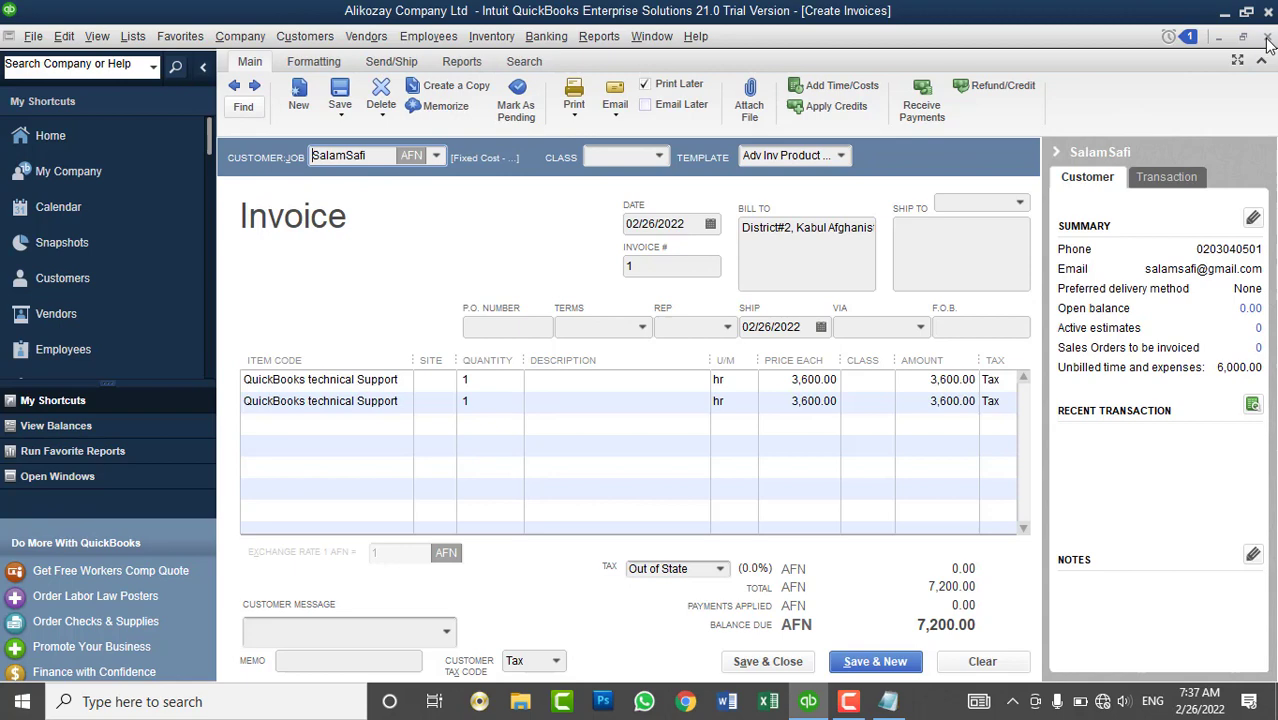
click(1267, 38)
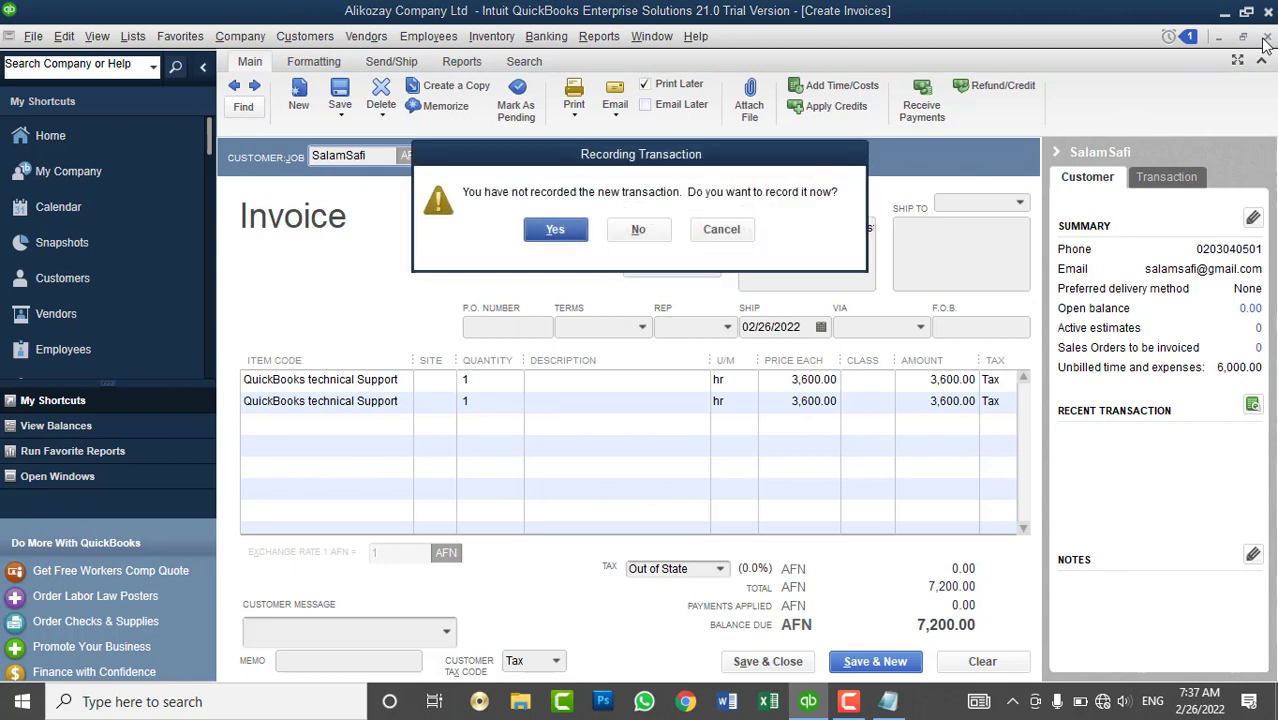
click(641, 232)
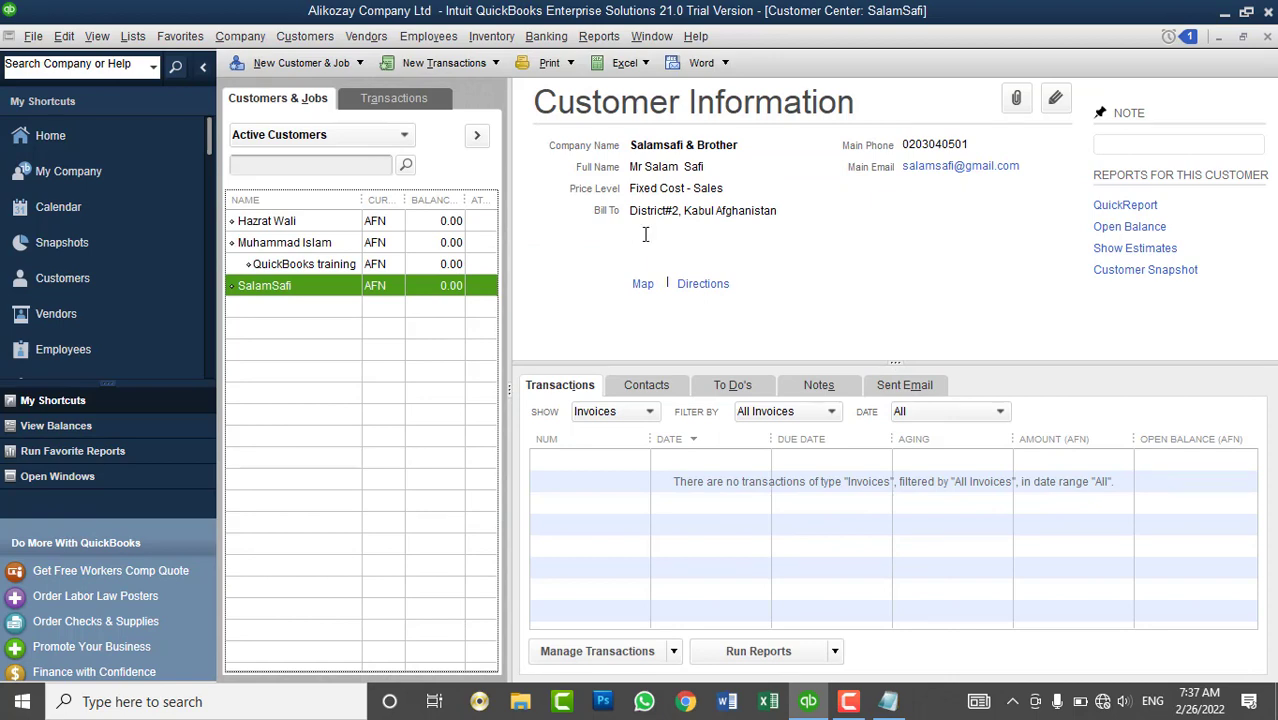
- Close the Customer Center, open the Employee Center and review each of the three employees' records
click(1266, 37)
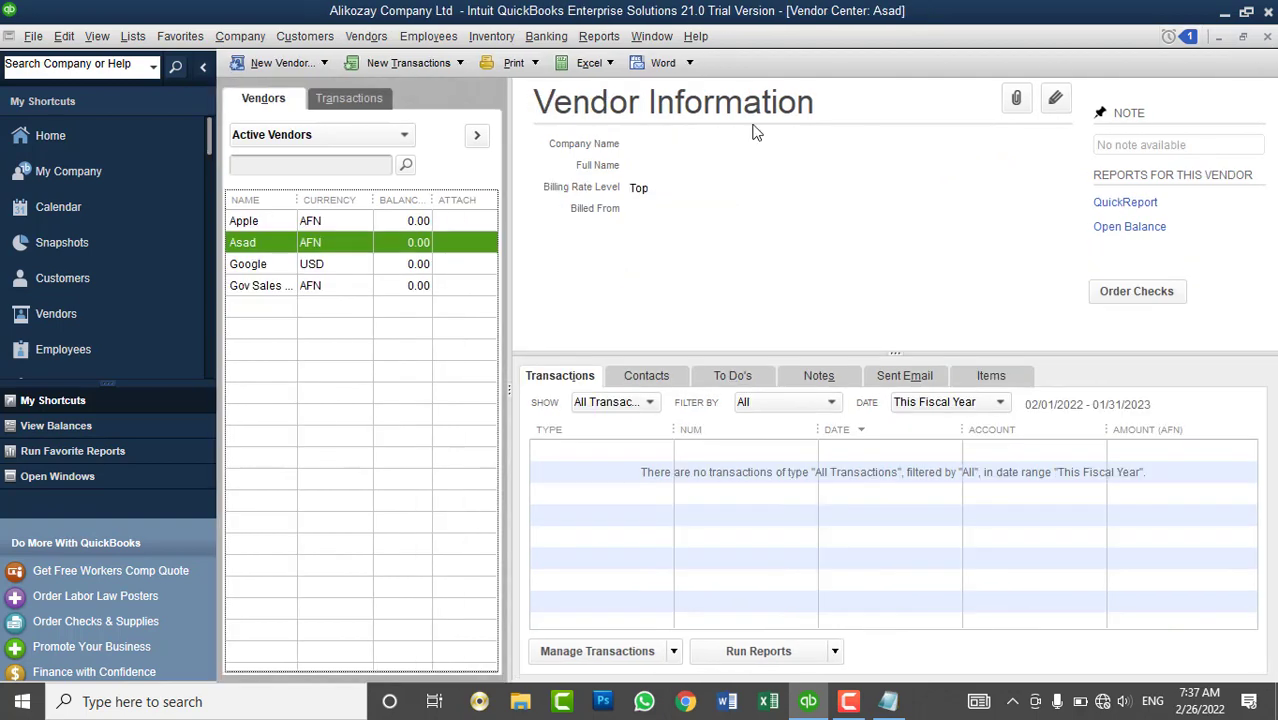
click(95, 346)
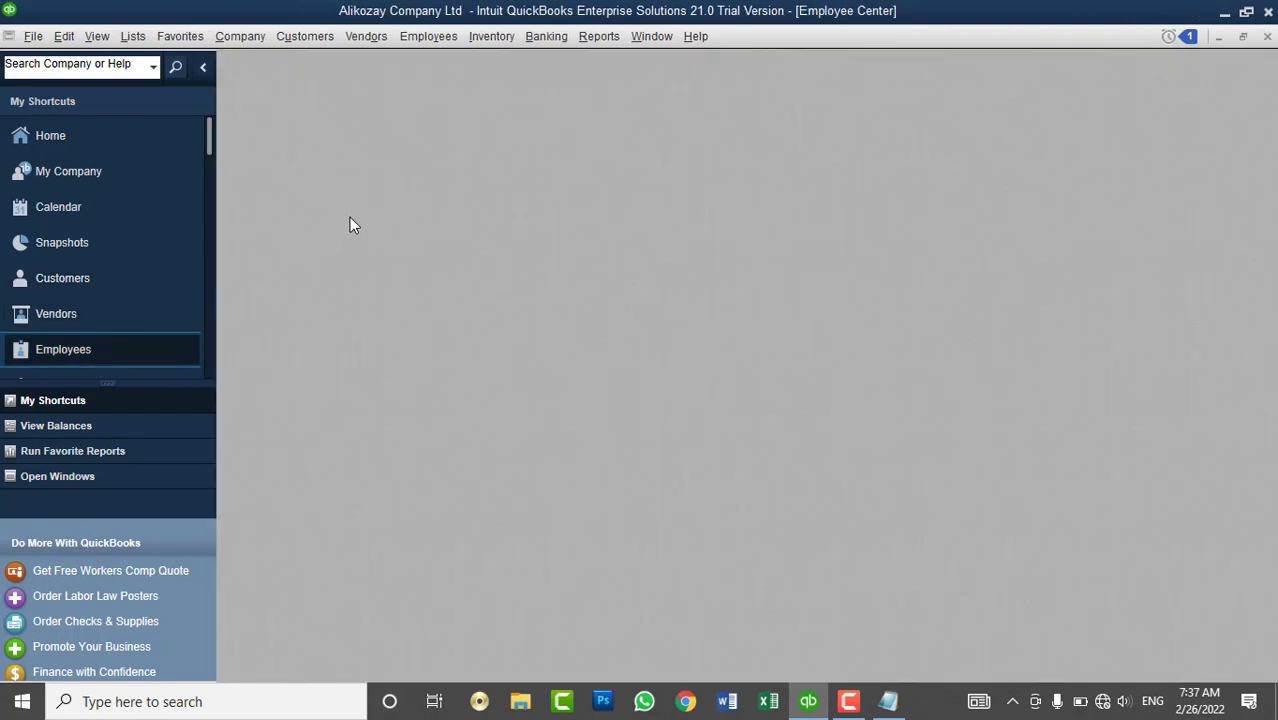
click(297, 218)
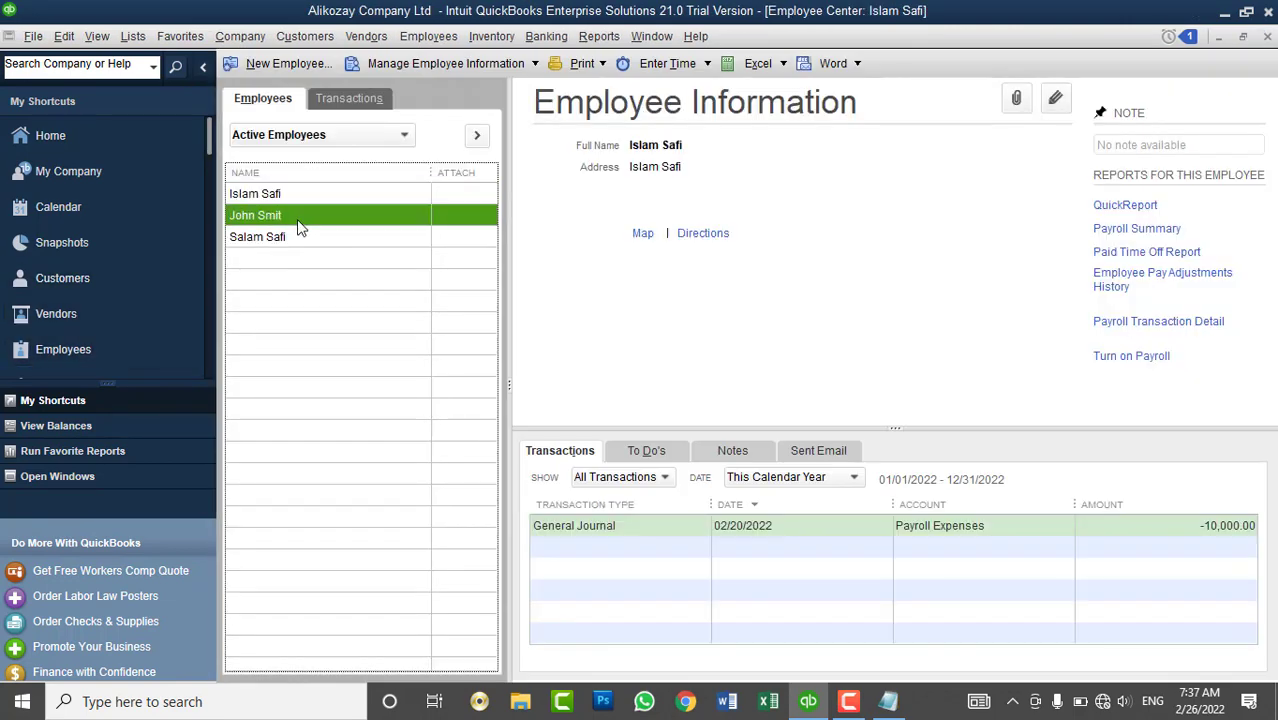
click(293, 240)
click(298, 198)
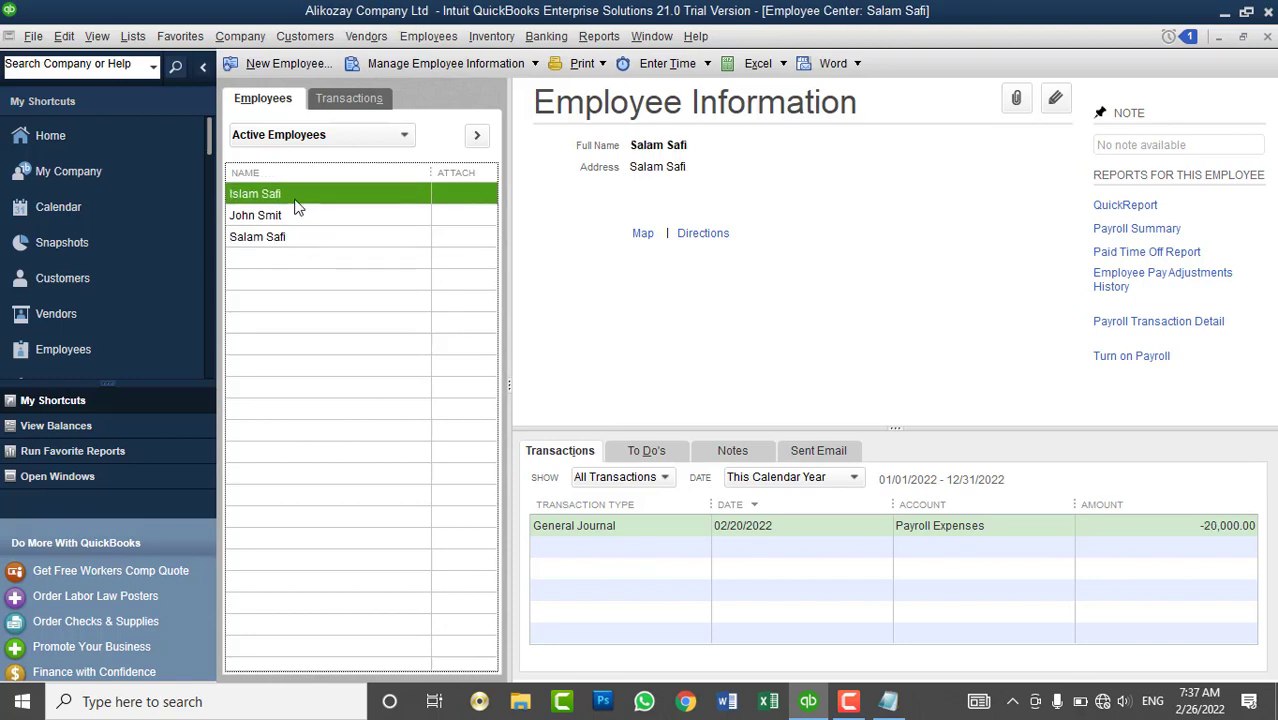
click(287, 222)
click(287, 240)
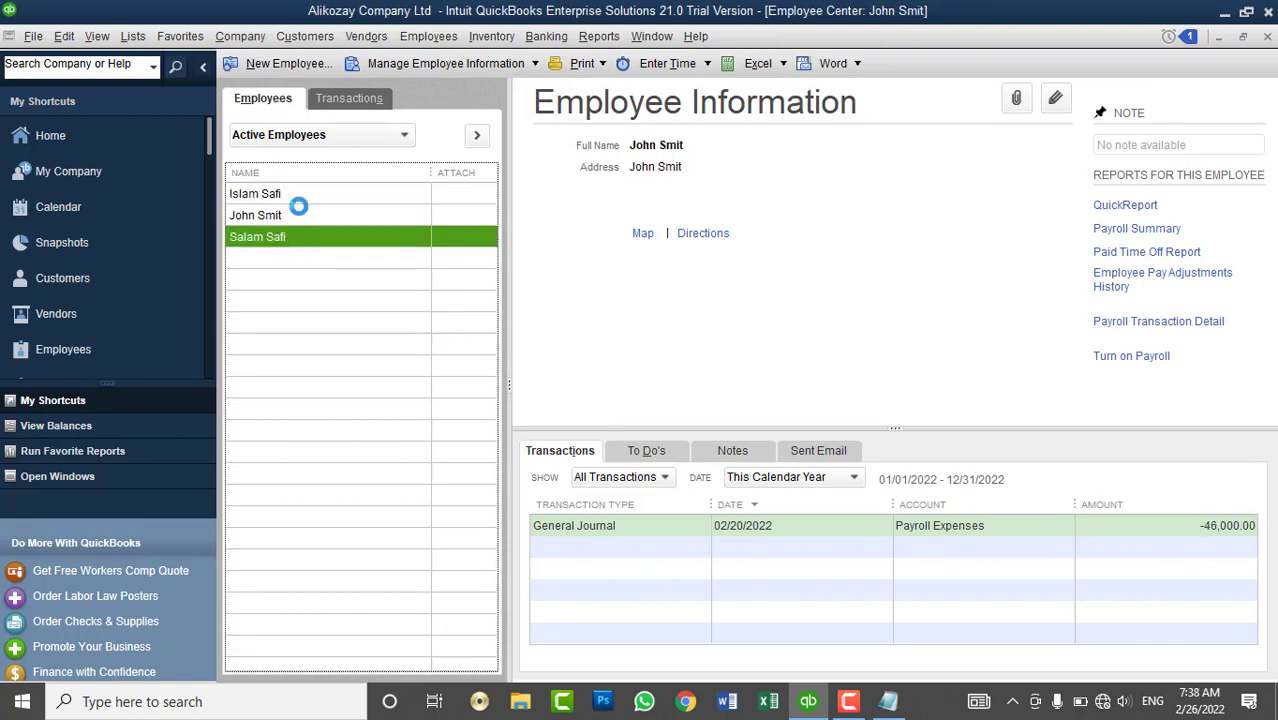
click(305, 197)
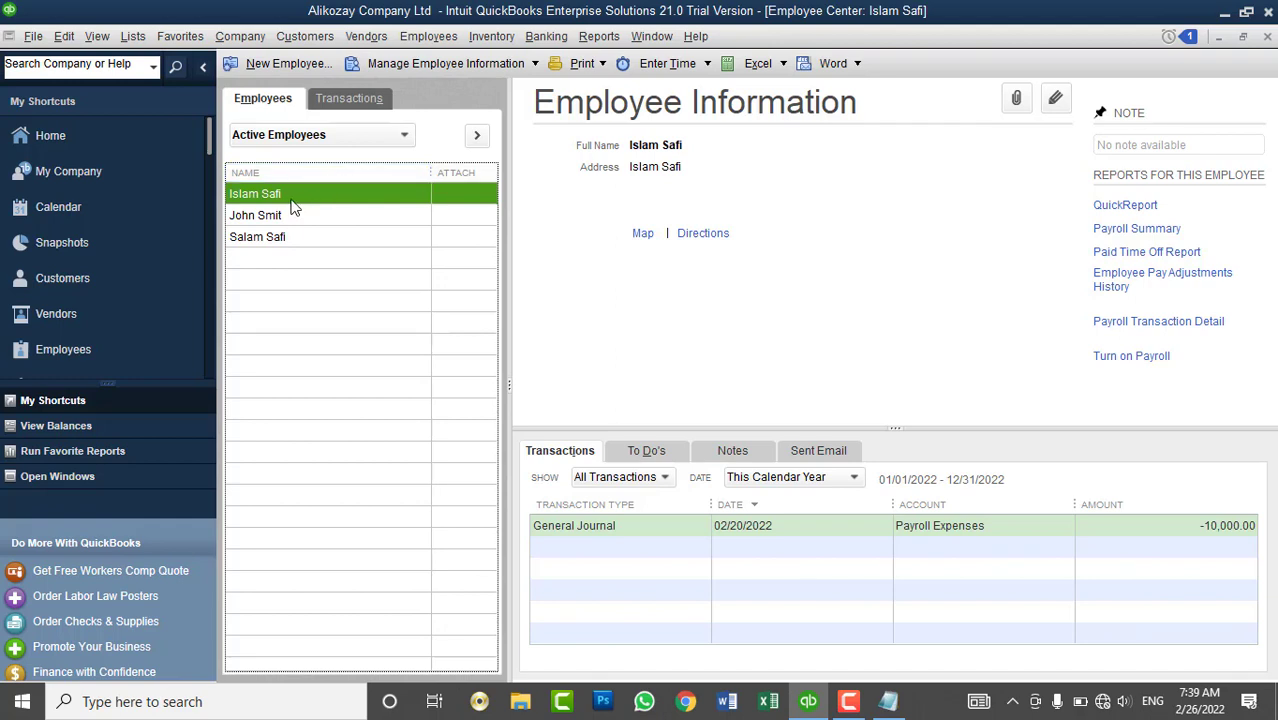
click(368, 38)
click(305, 37)
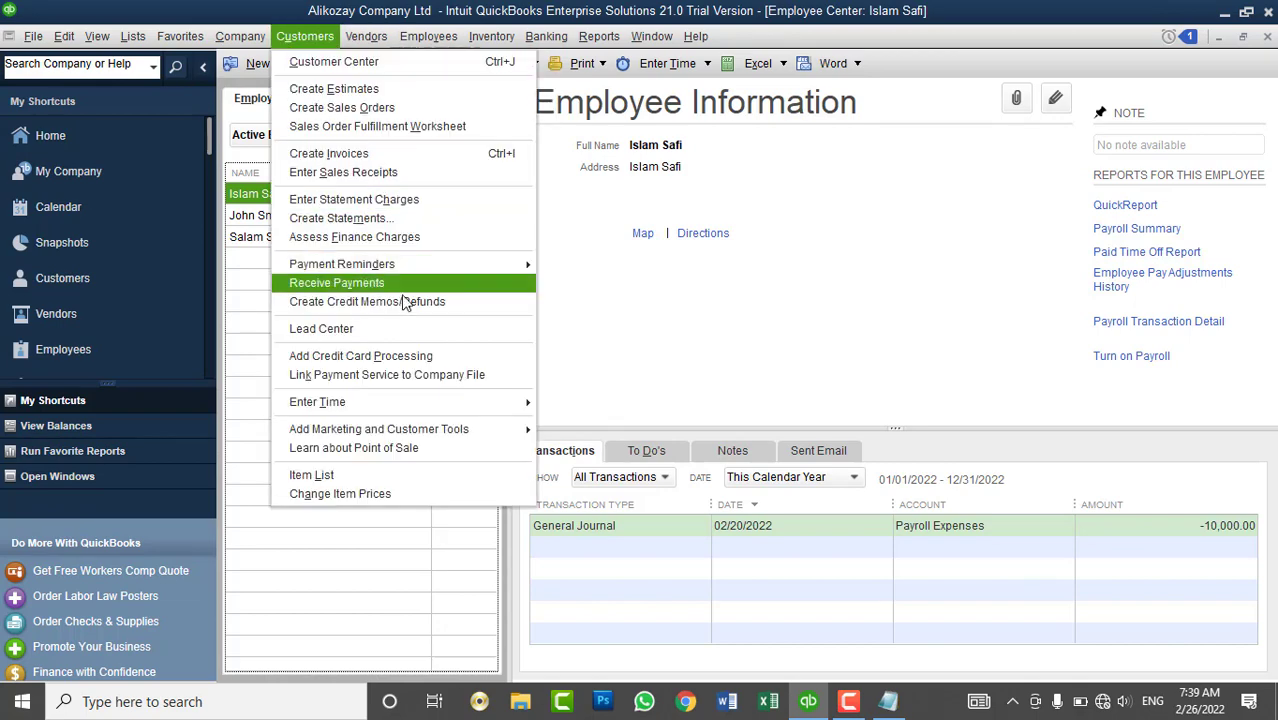
mouse_move(460, 405)
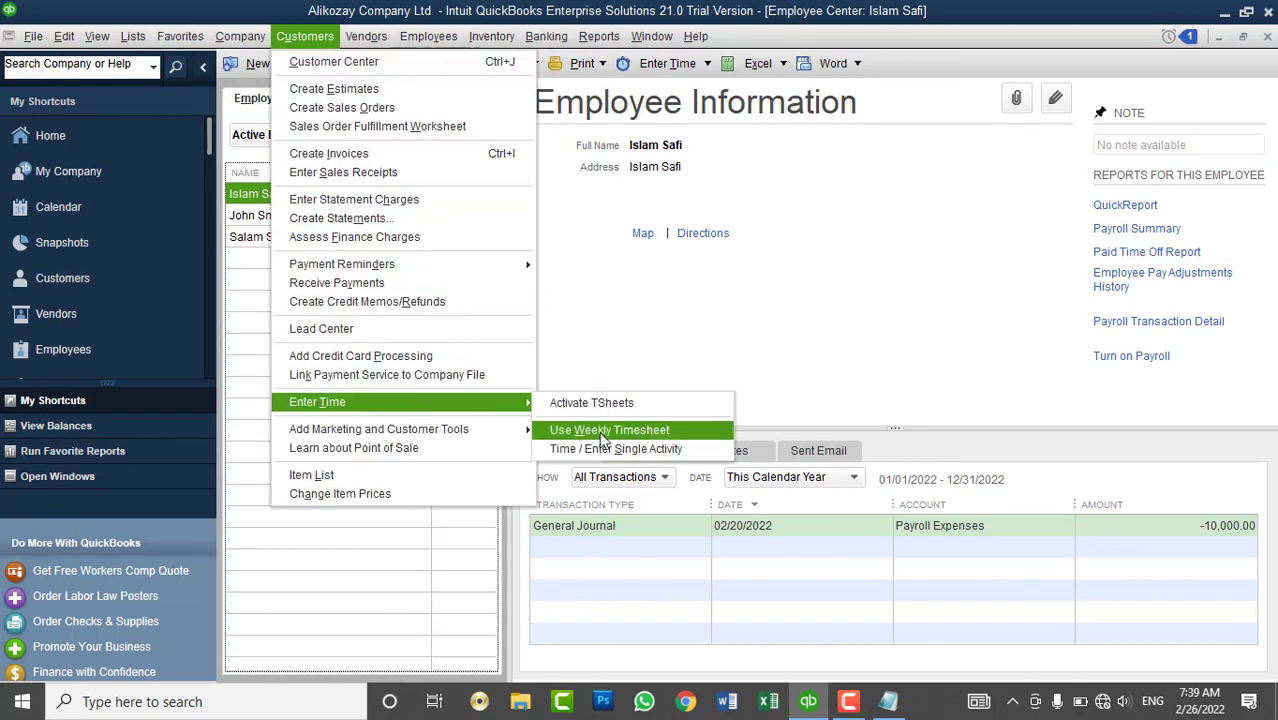
click(598, 433)
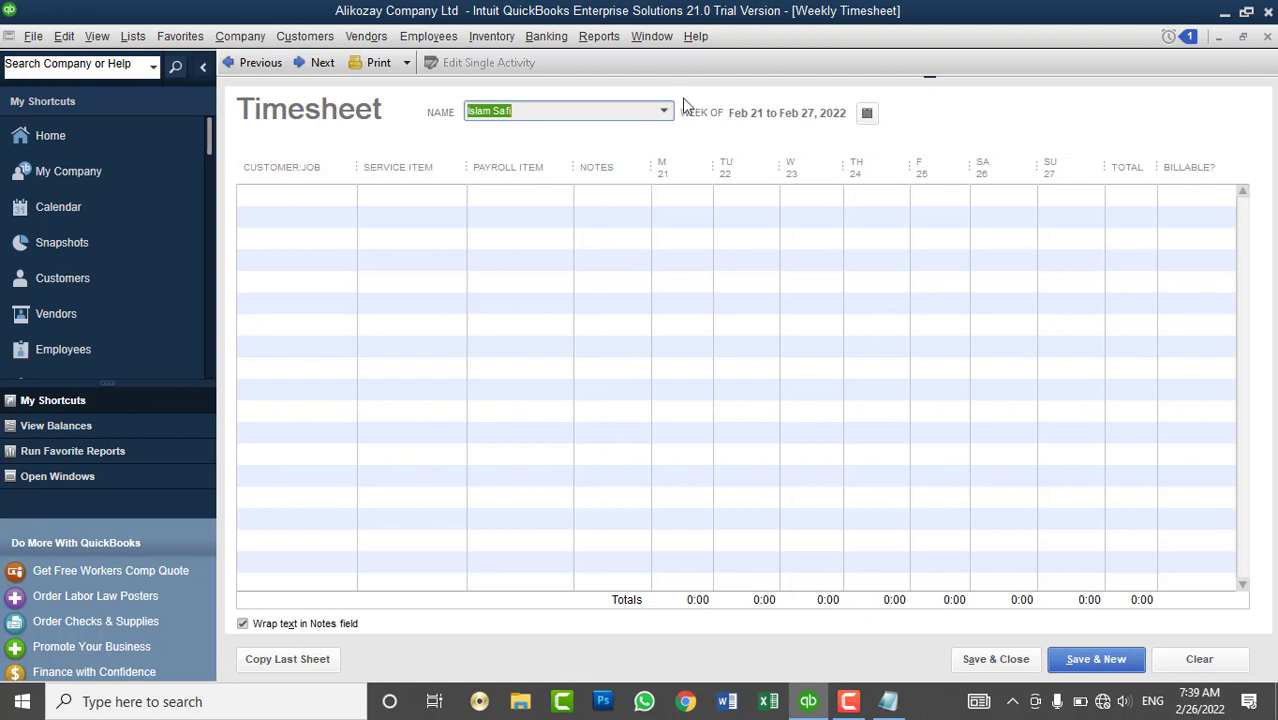
click(665, 112)
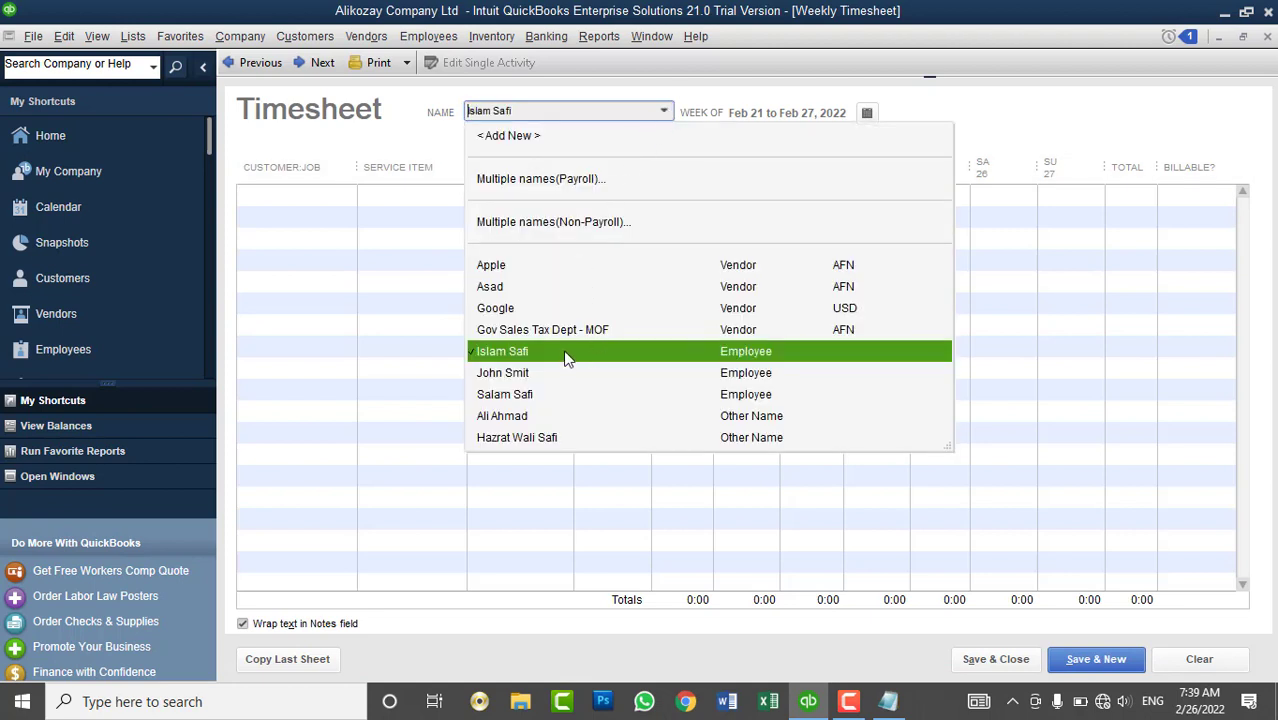
click(566, 352)
click(601, 231)
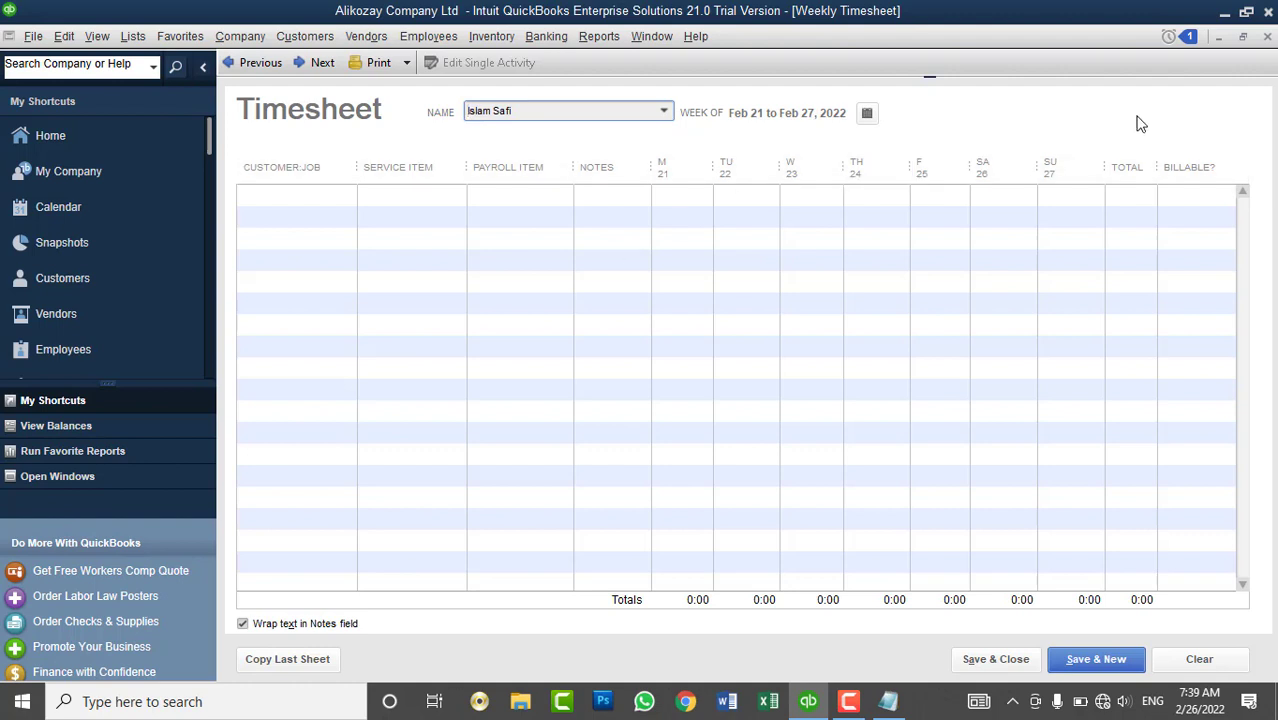
click(1267, 36)
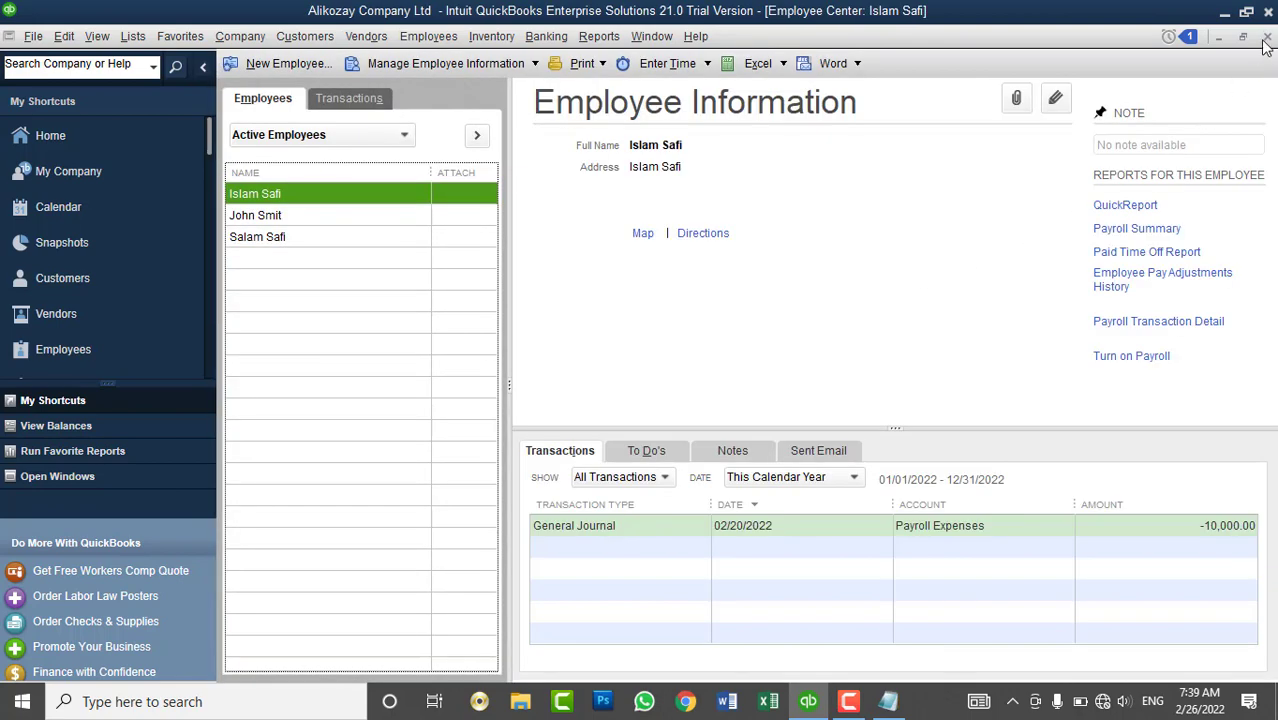
- Close the Employee Center, widen the vendor Name column to show Gov Sales Tax Dept - MOF, and collapse the shortcuts panel
click(1266, 37)
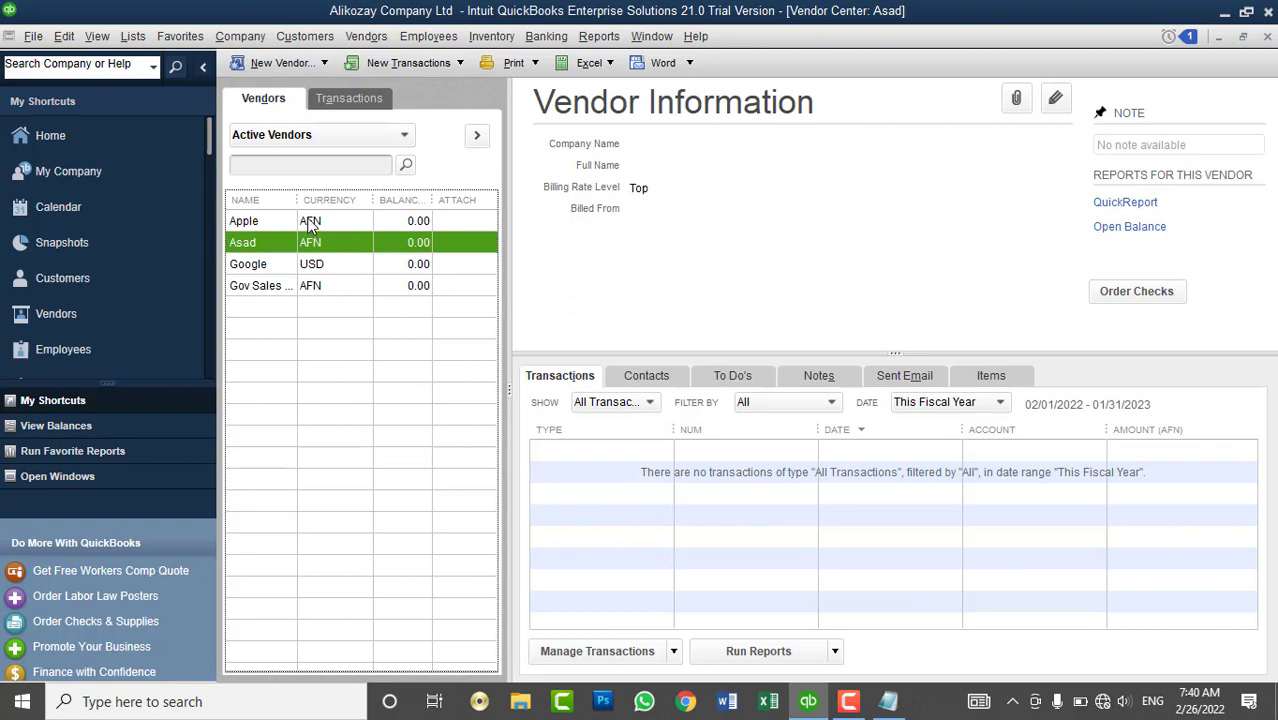
drag(297, 200, 372, 259)
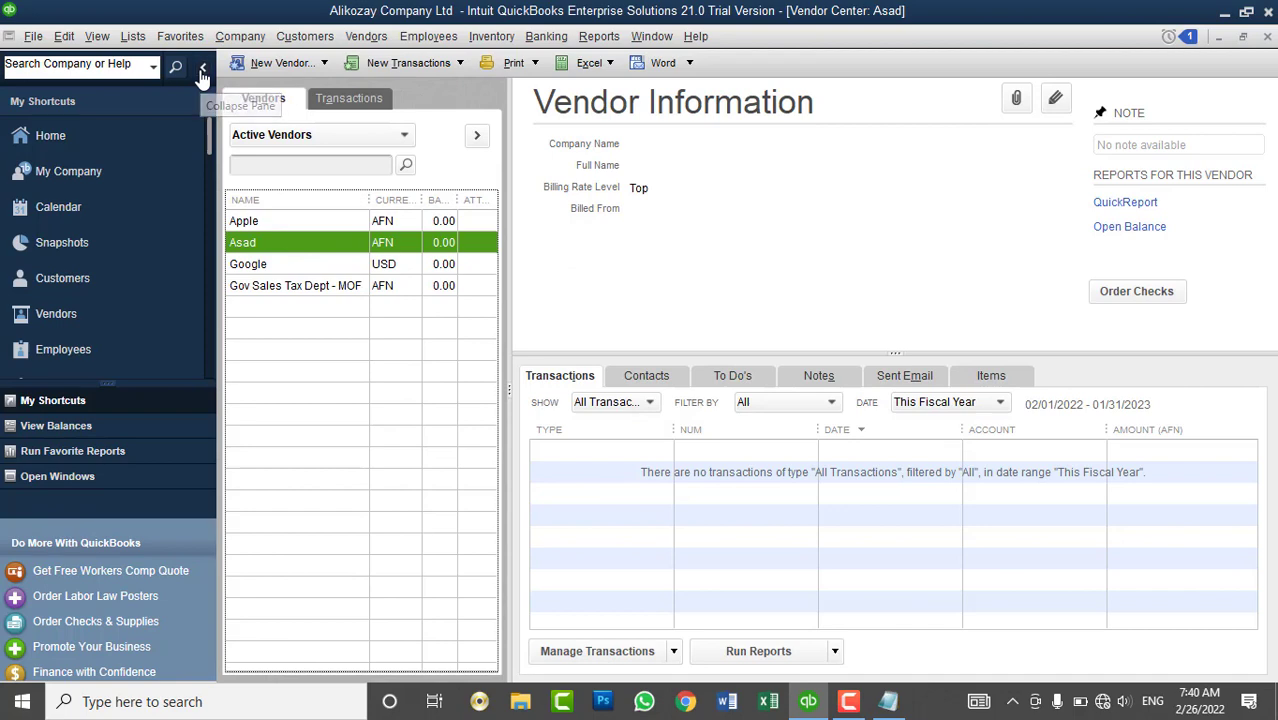
click(203, 66)
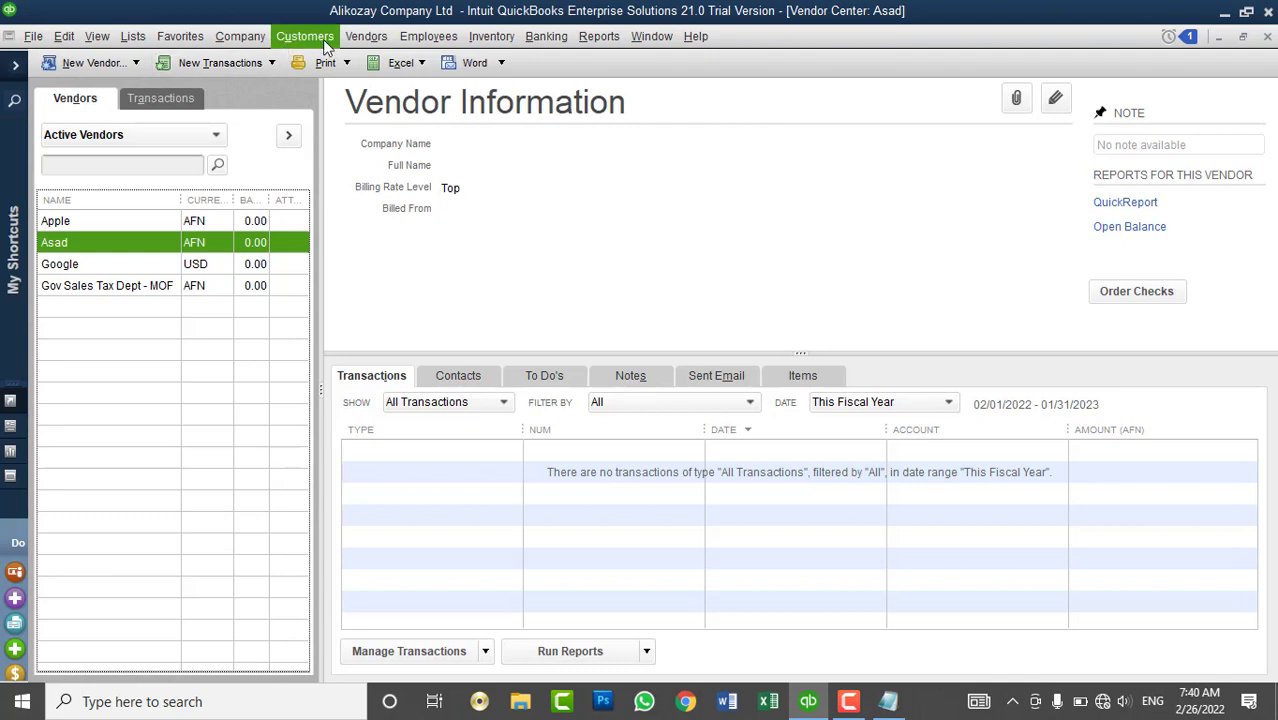
- Remove the M.I. and Mr./Ms./... columns from the Add Multiple Vendors grid, then close the grid
click(101, 67)
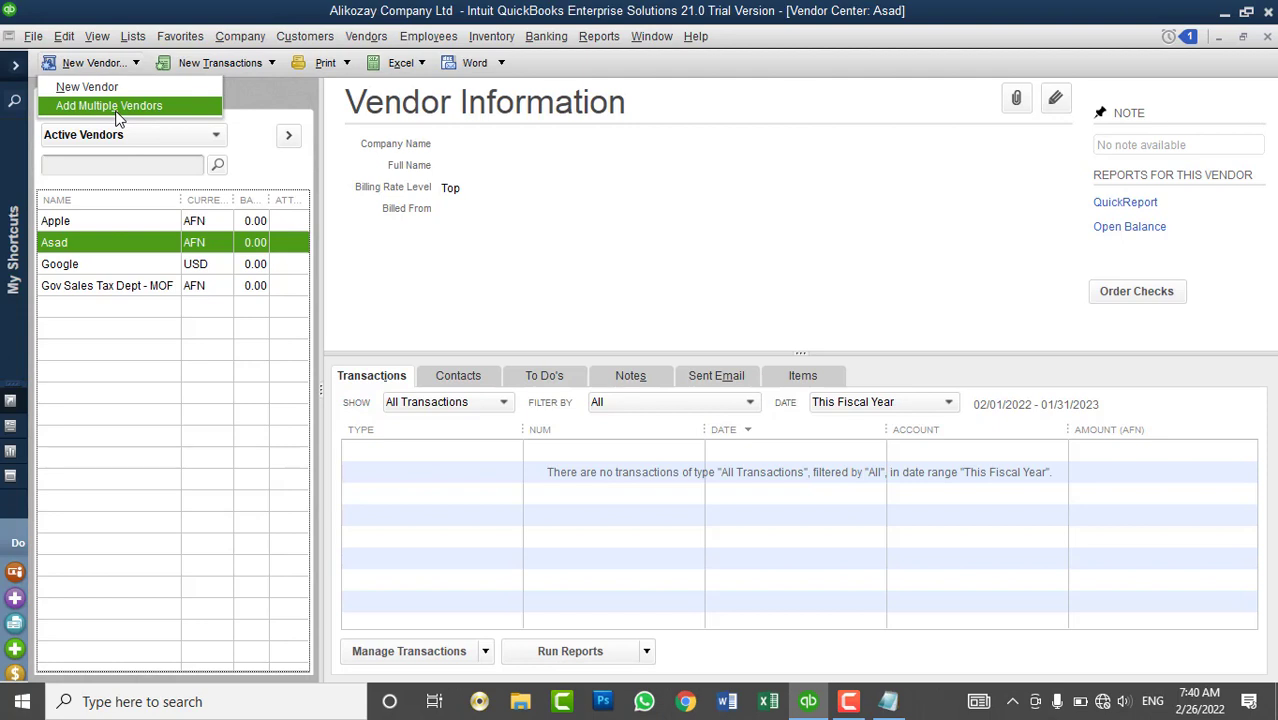
click(116, 110)
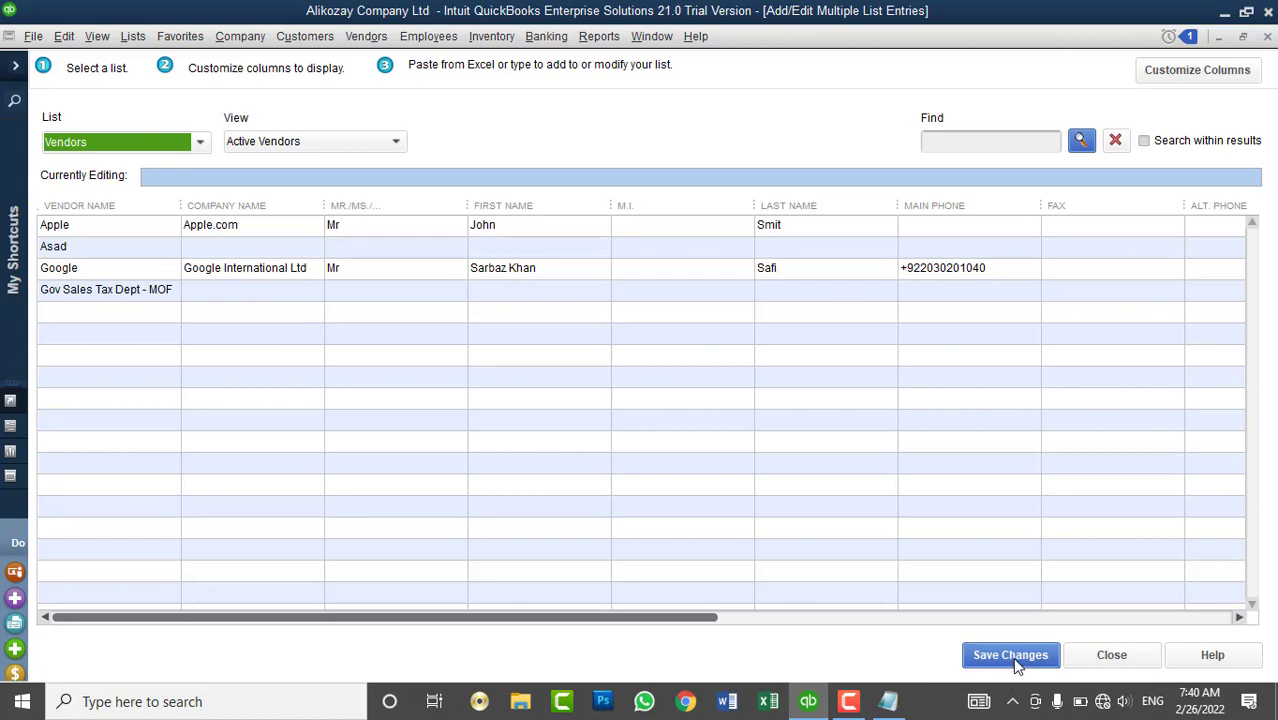
click(1187, 77)
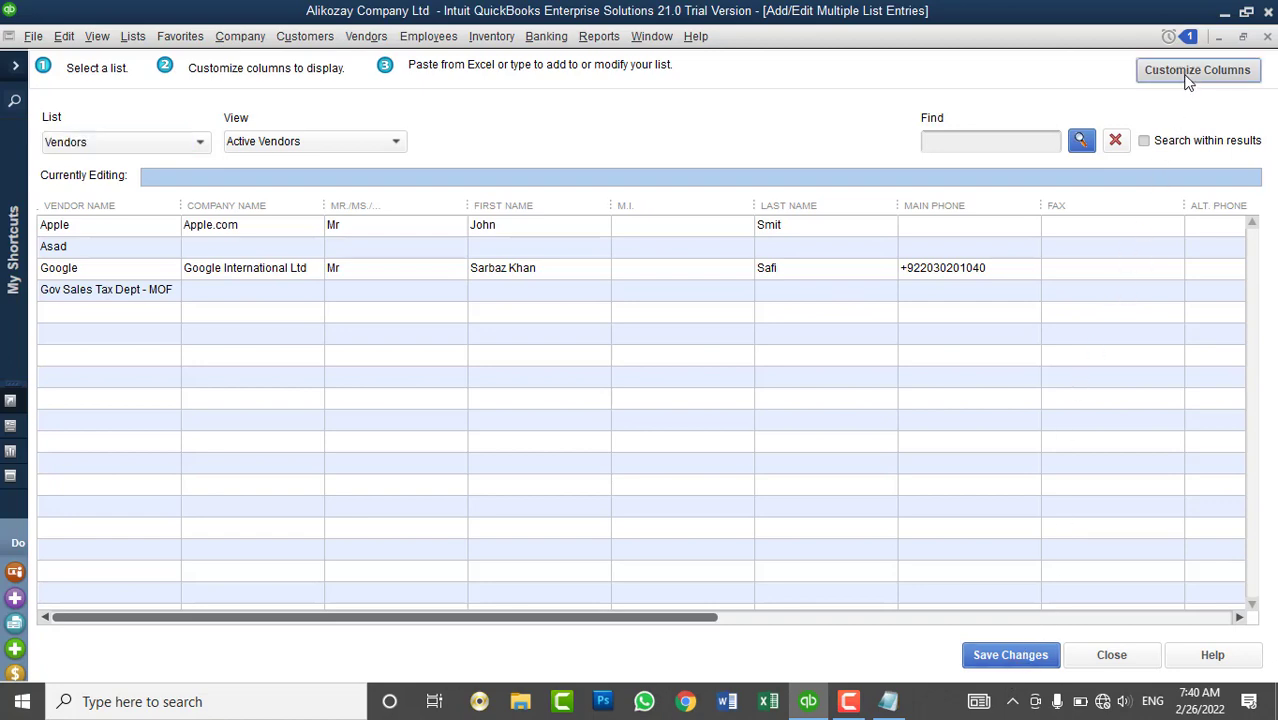
click(448, 218)
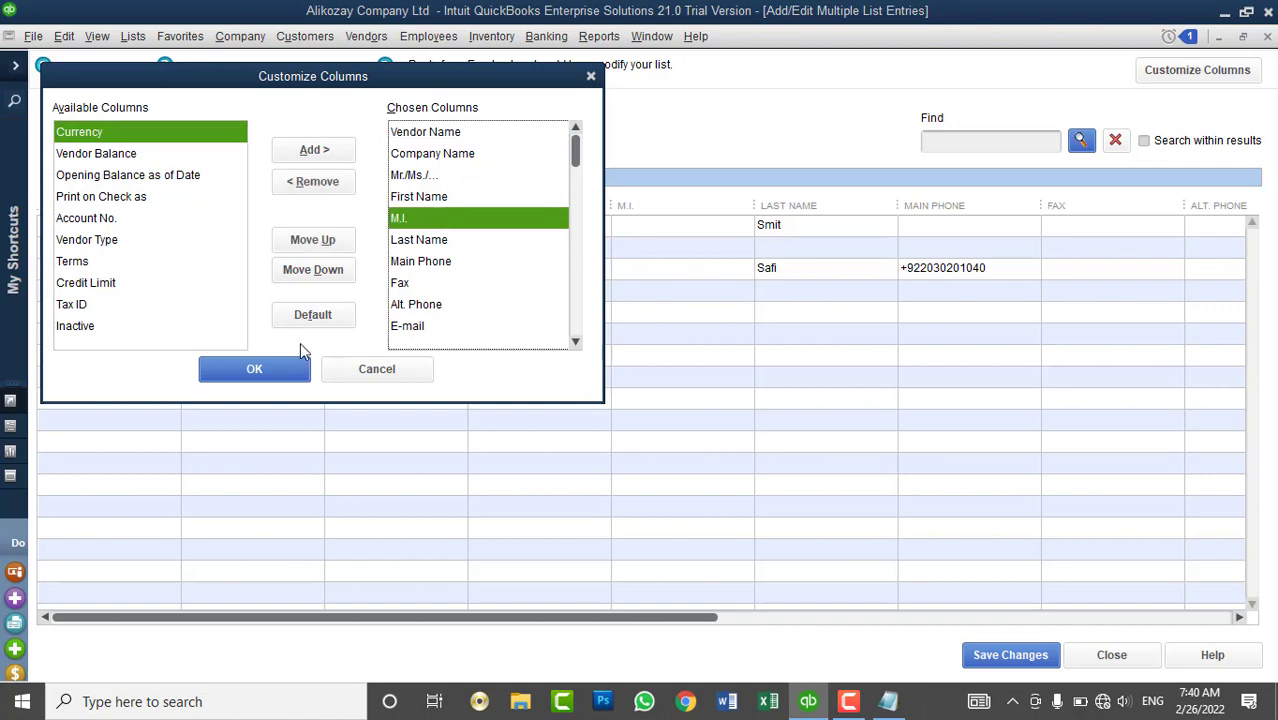
click(314, 182)
click(414, 176)
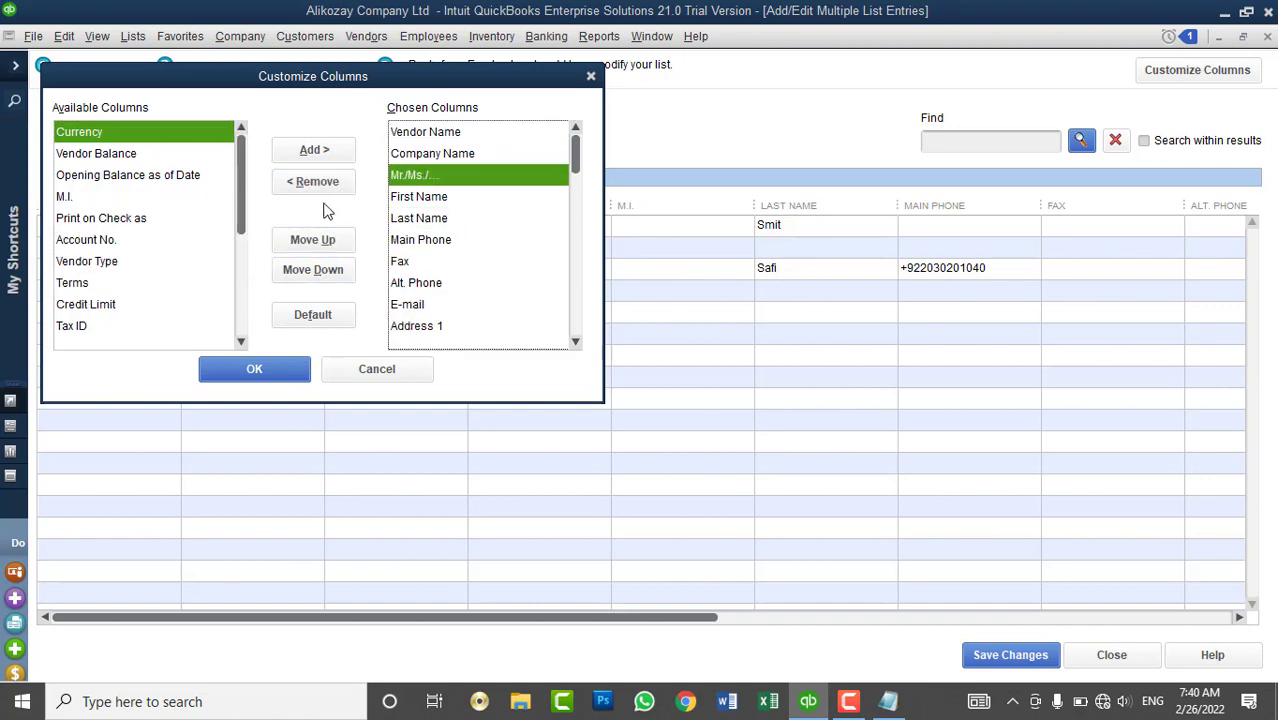
click(325, 185)
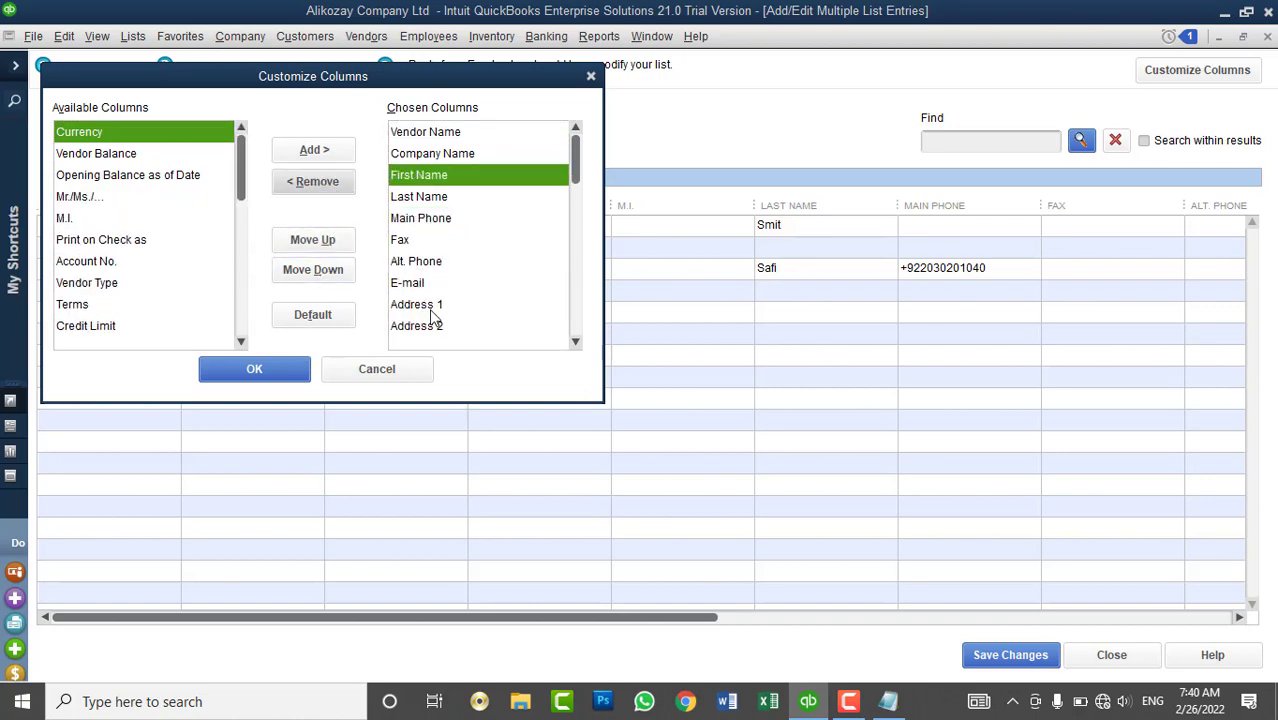
click(254, 369)
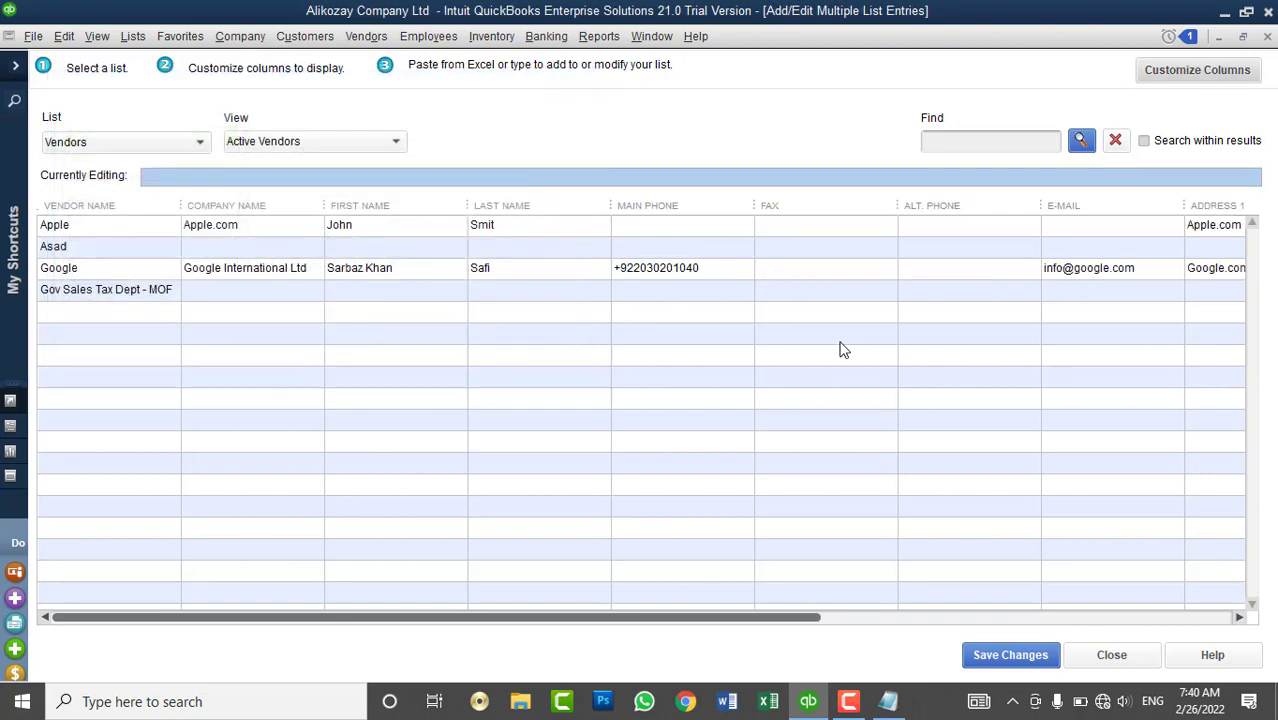
click(1110, 656)
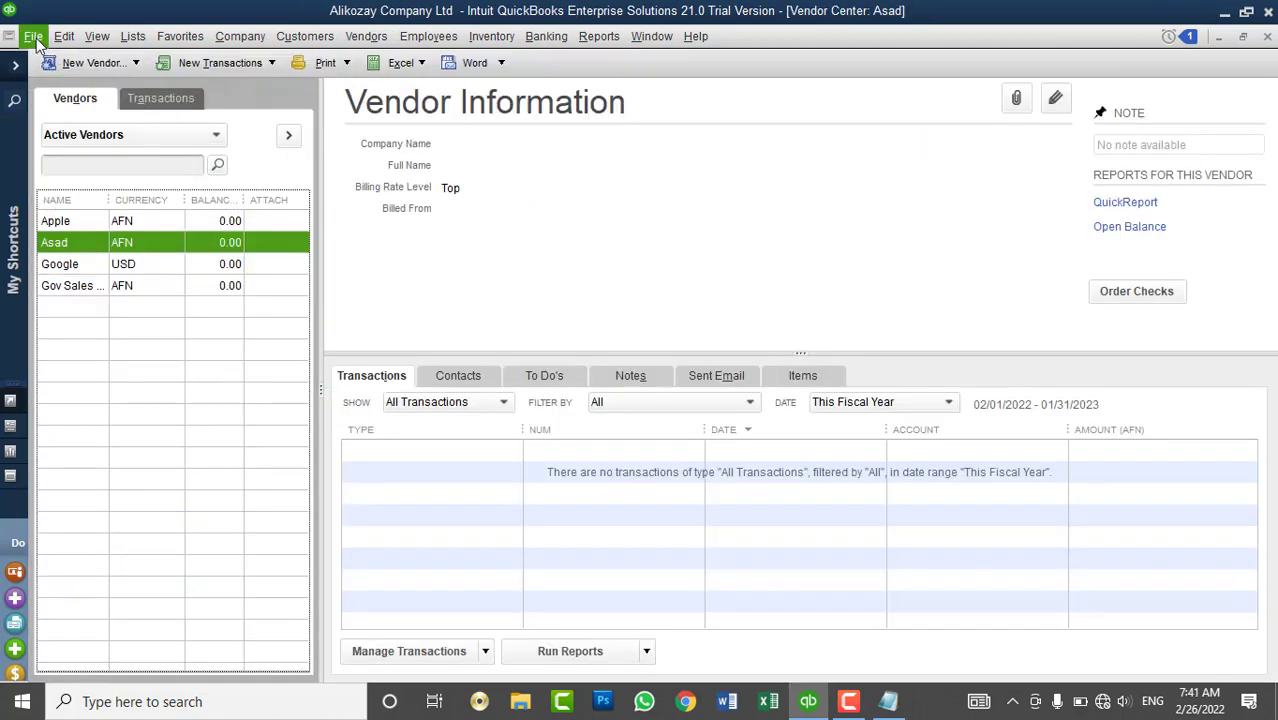
- Start an IIF file import, closing all windows, then cancel the file choice and re-expand the shortcuts panel
click(36, 38)
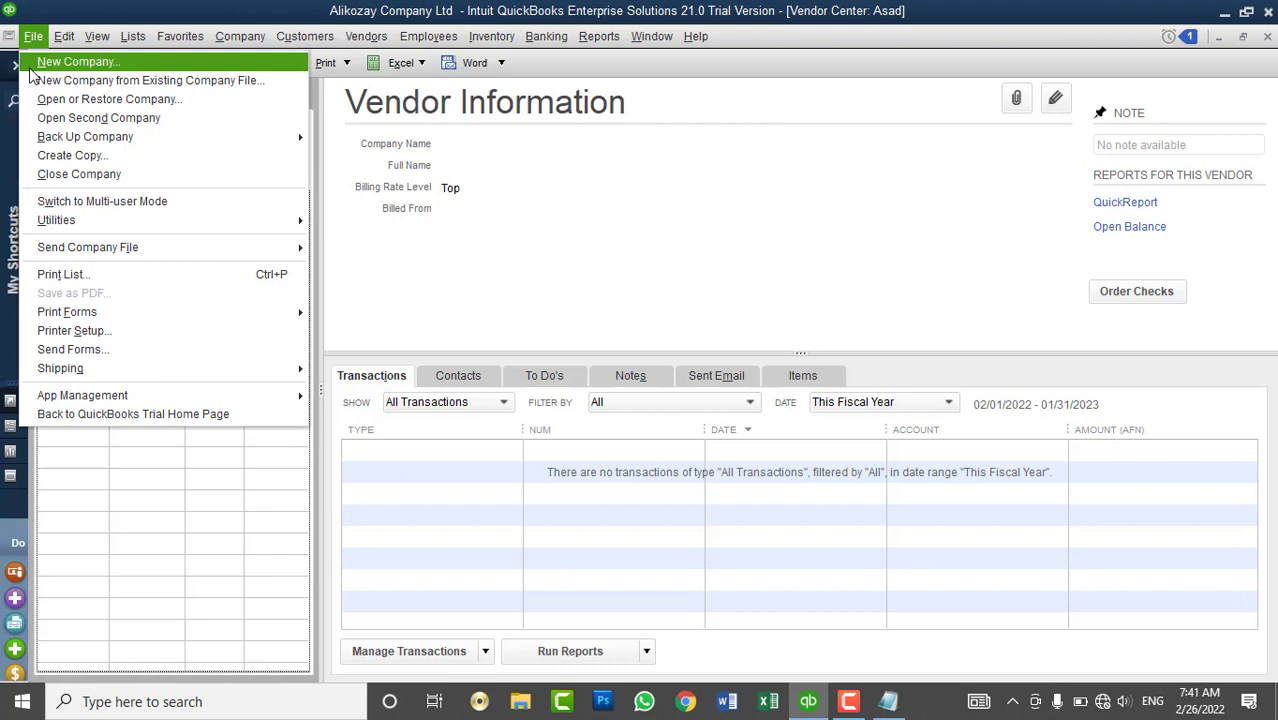
mouse_move(150, 220)
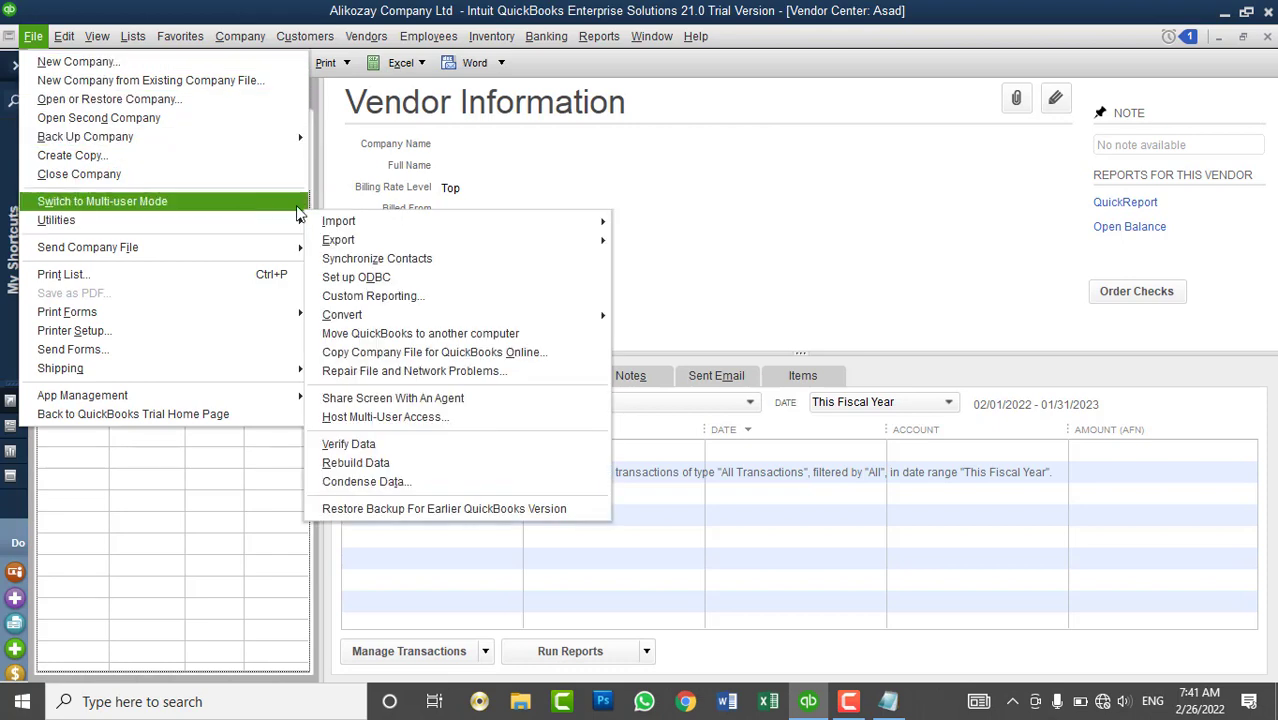
mouse_move(375, 230)
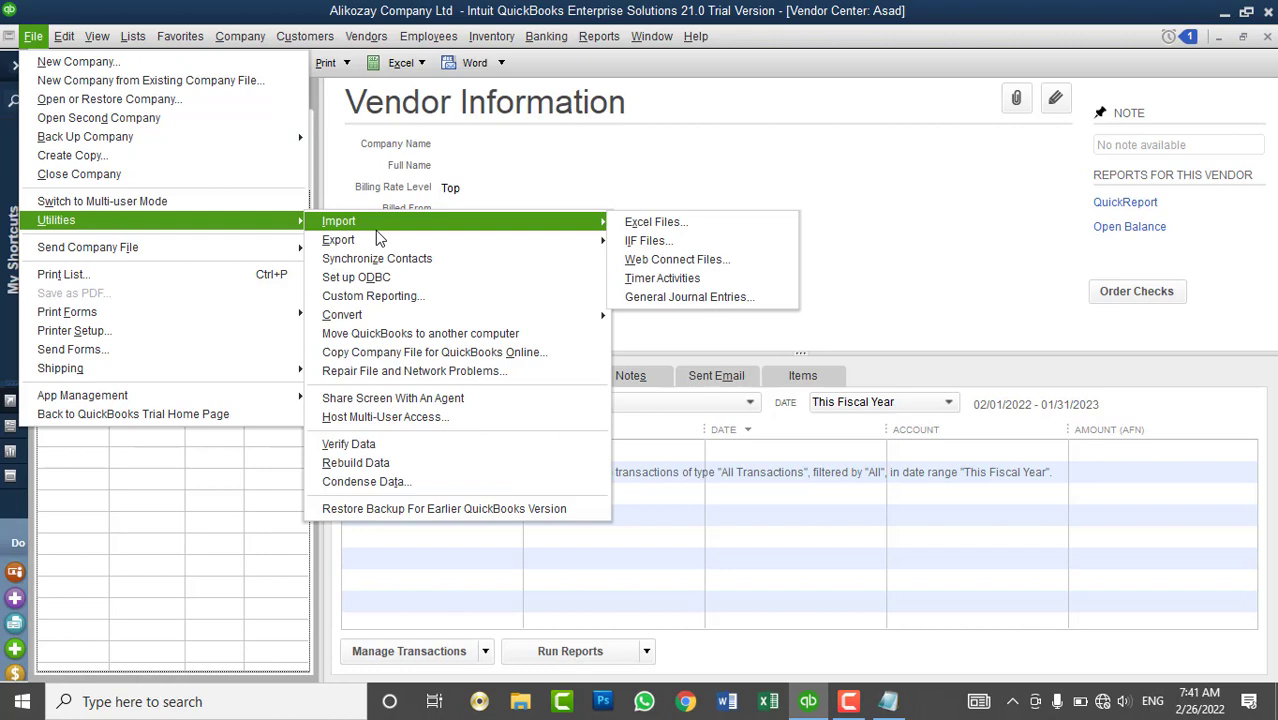
click(640, 243)
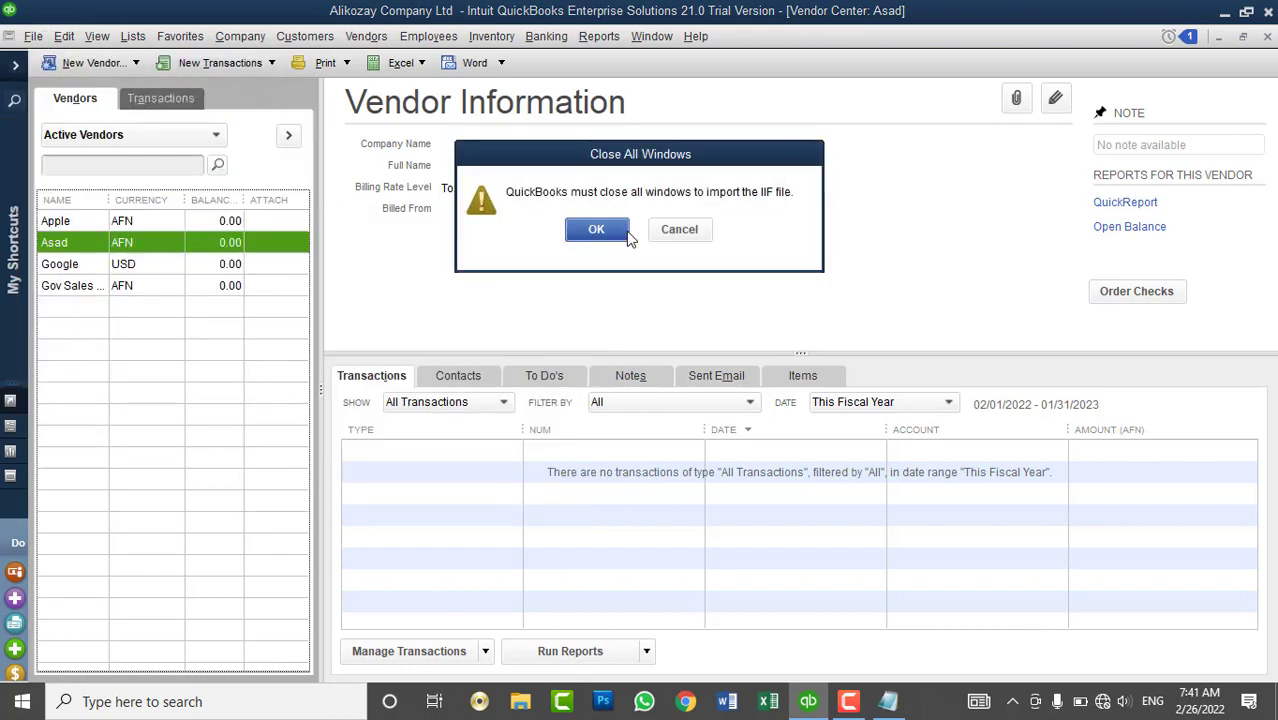
click(615, 233)
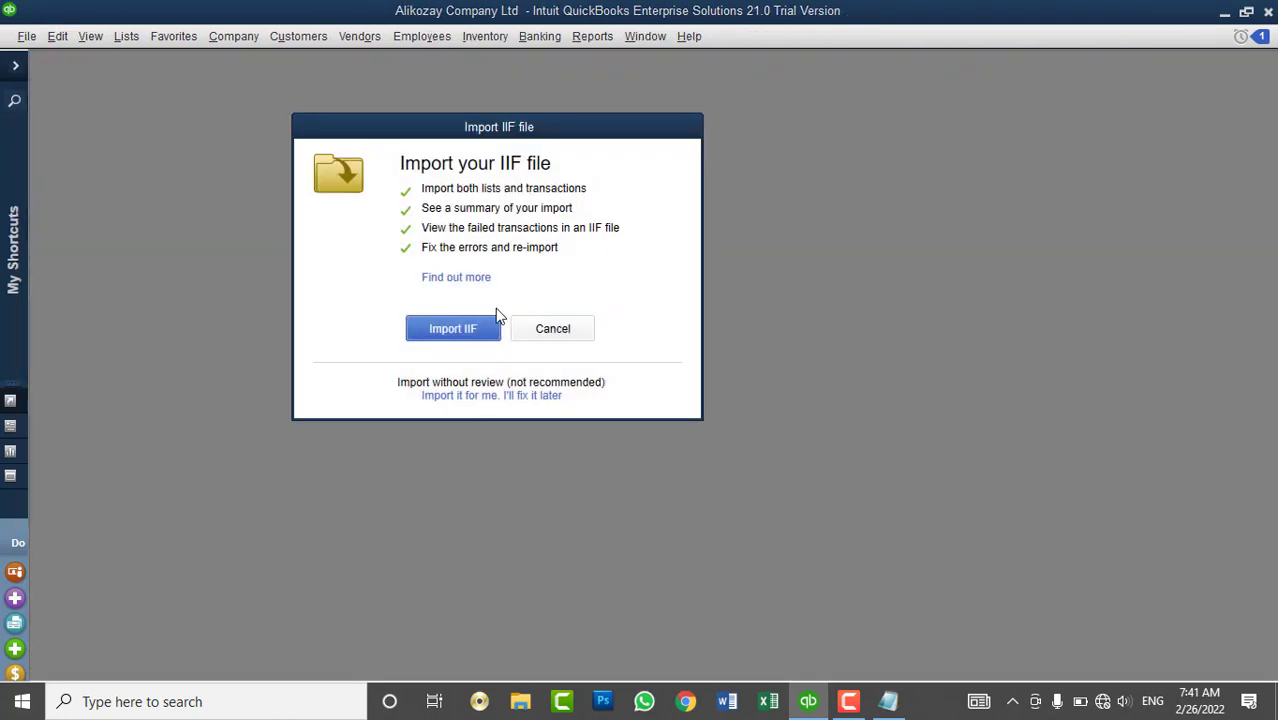
click(474, 333)
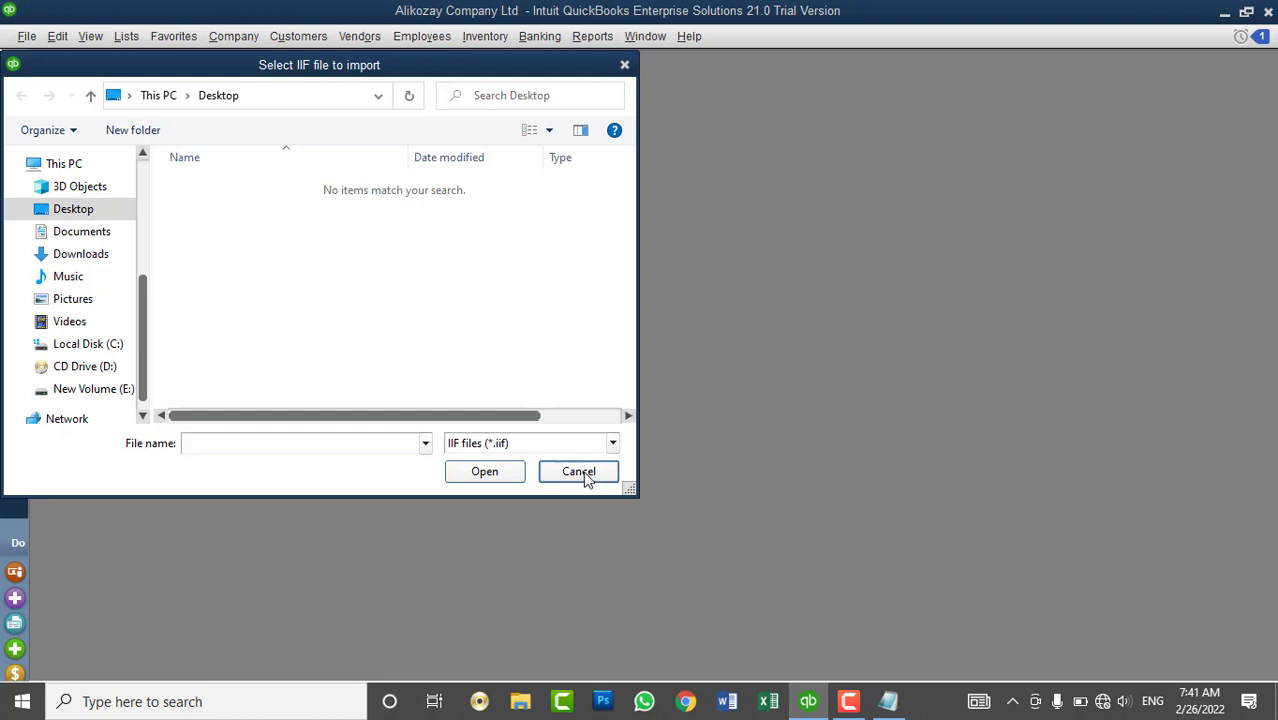
click(579, 472)
click(15, 65)
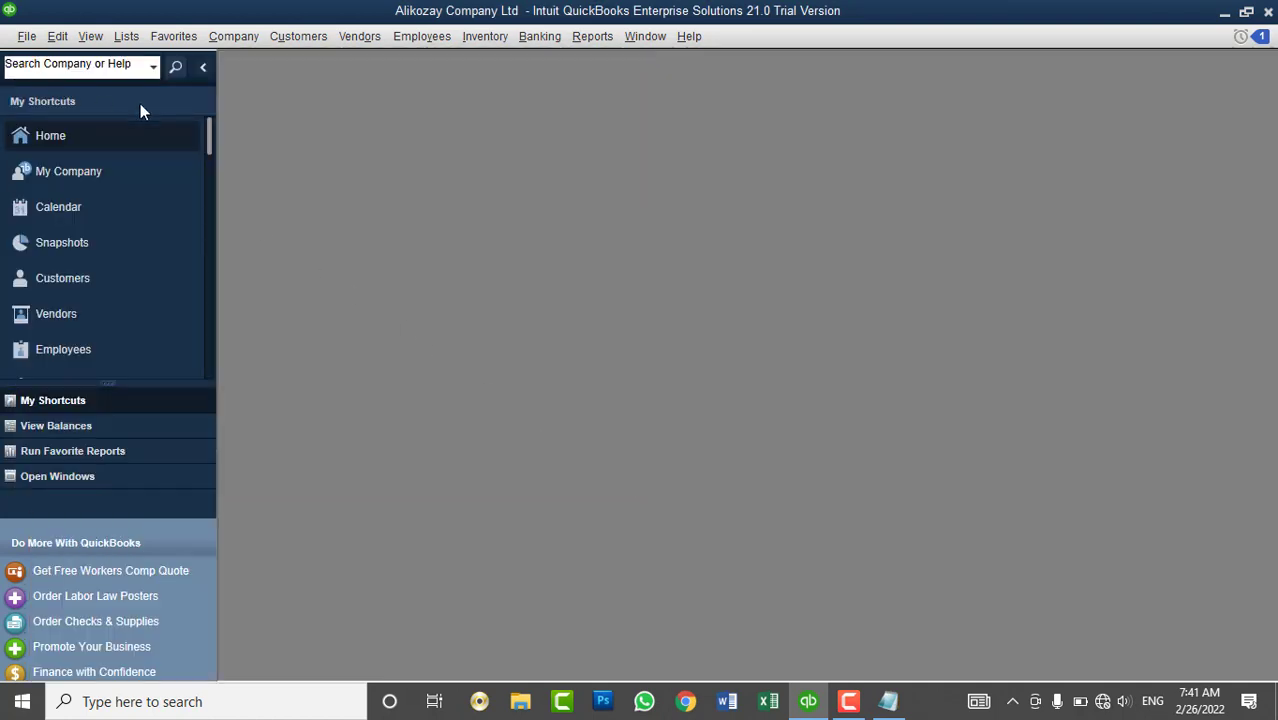
- Open the Home page and the Vendor Center, and look at the New Vendor options
click(84, 135)
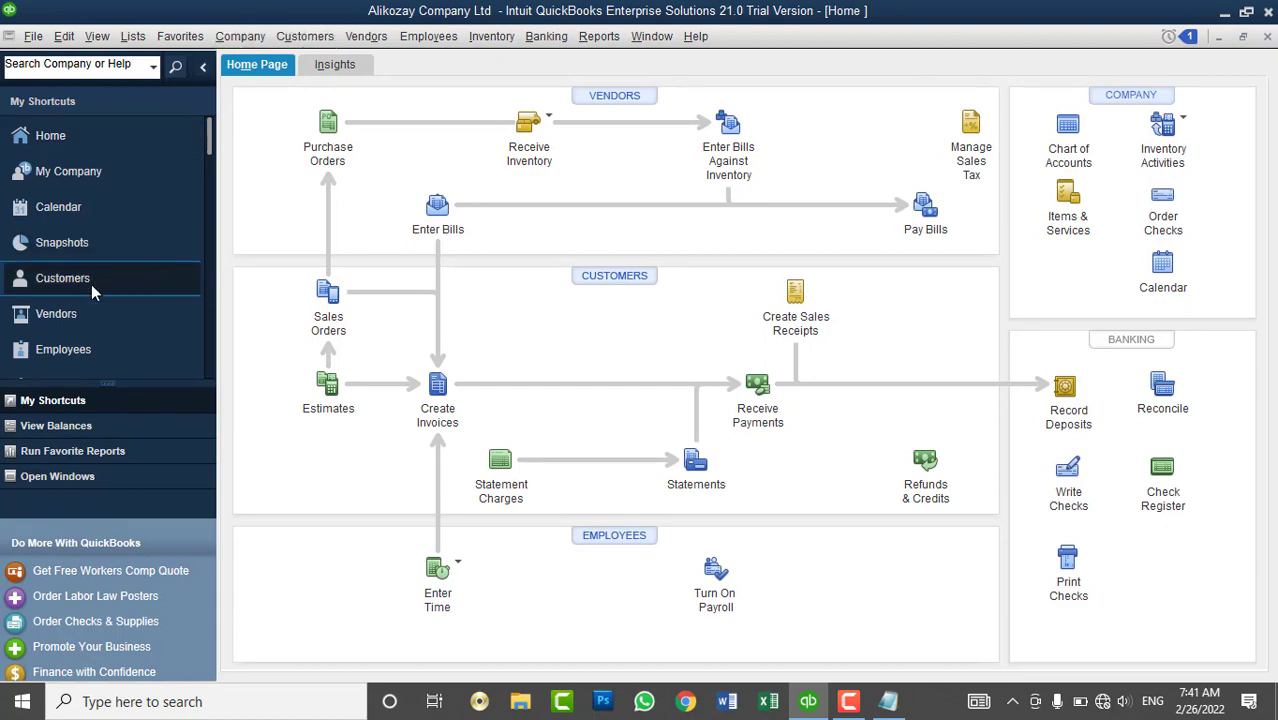
click(100, 316)
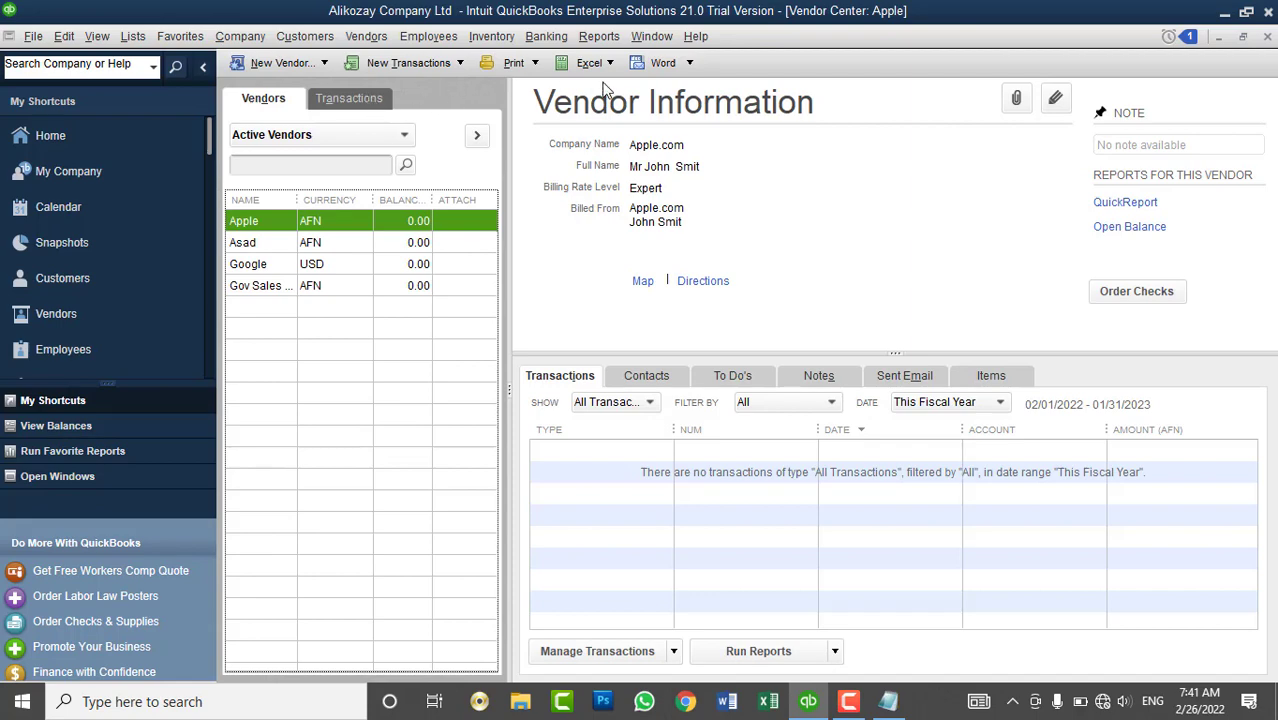
click(322, 64)
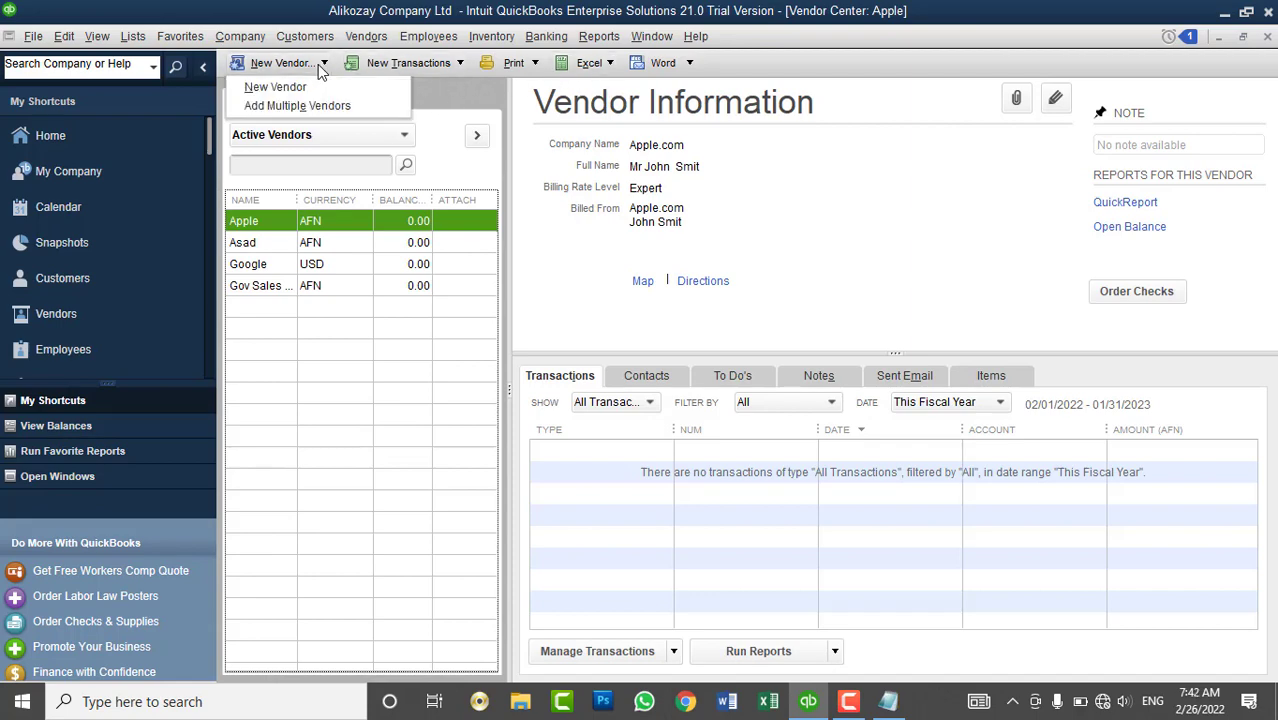
click(742, 158)
- Browse the Lists menu commands, dismiss the menu, and close the Vendor Center
click(134, 37)
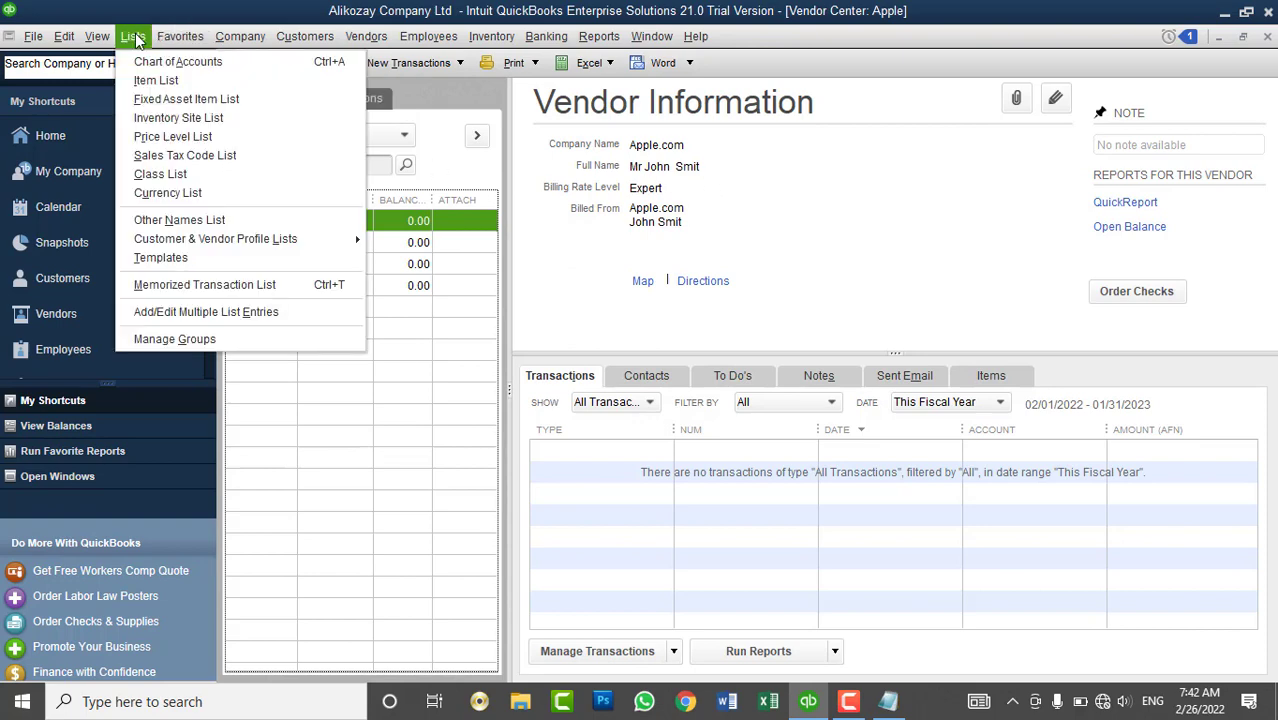
mouse_move(220, 34)
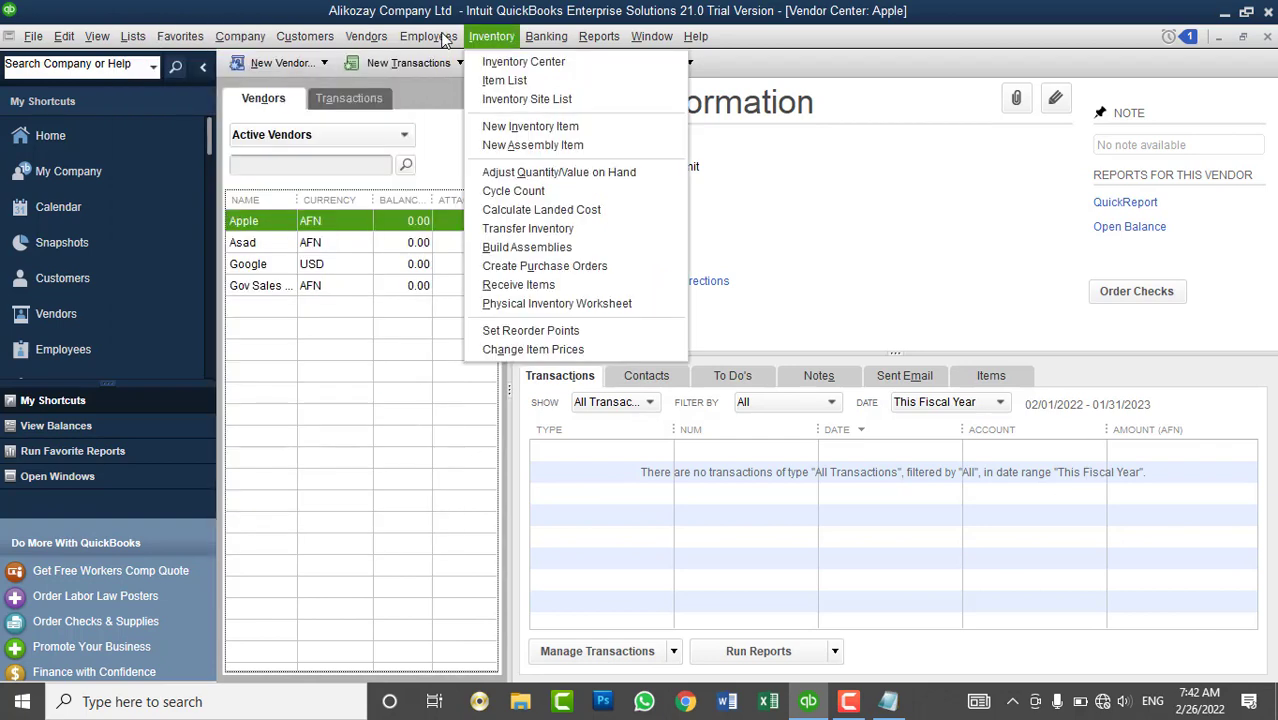
mouse_move(440, 38)
mouse_move(376, 38)
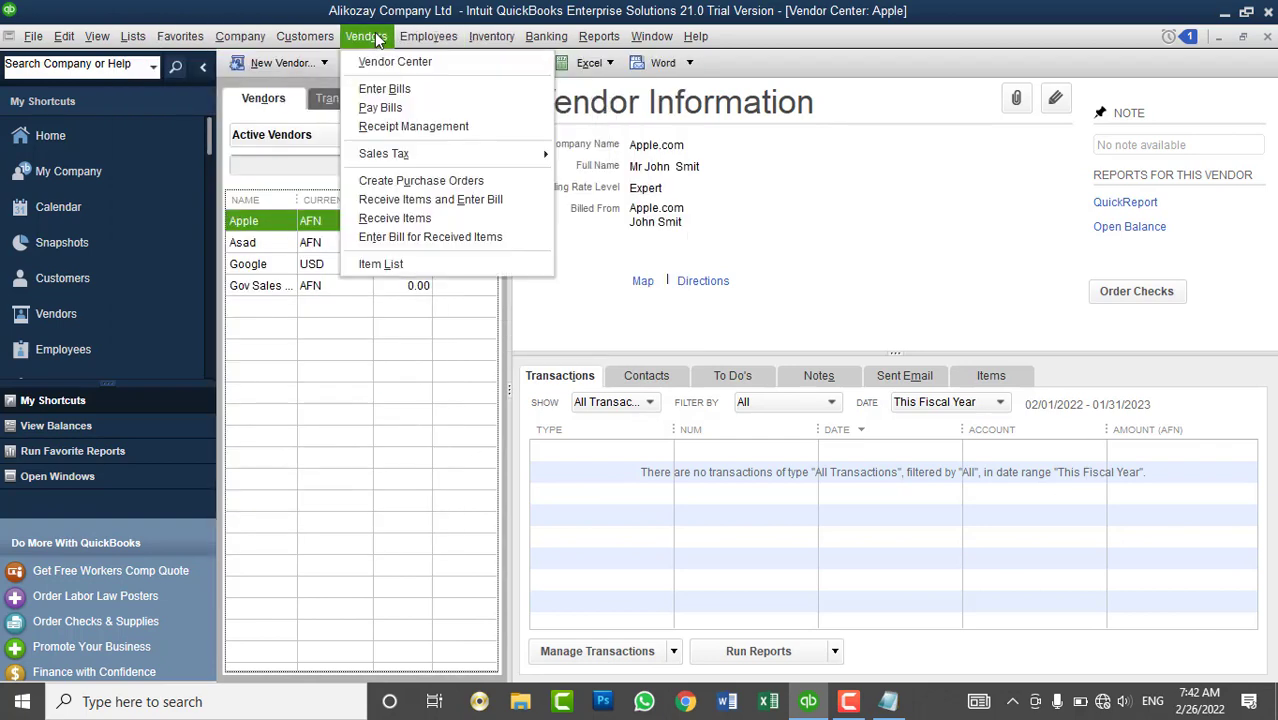
mouse_move(500, 36)
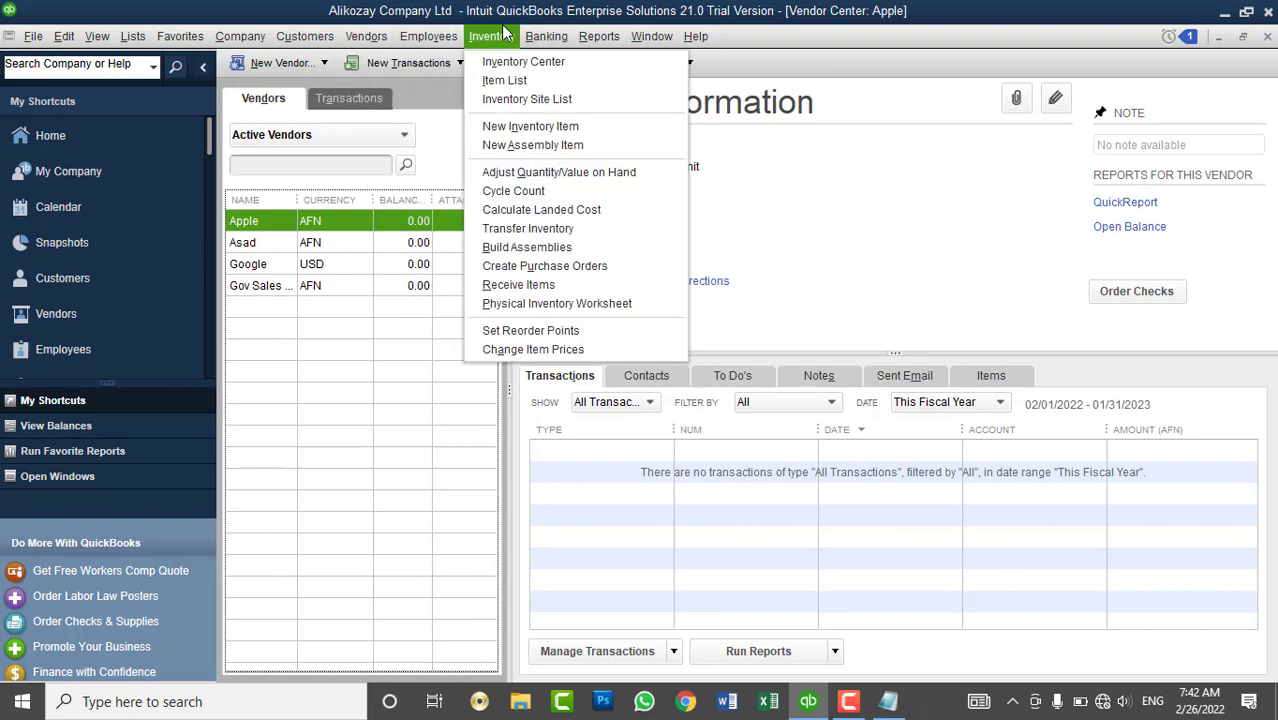
click(905, 172)
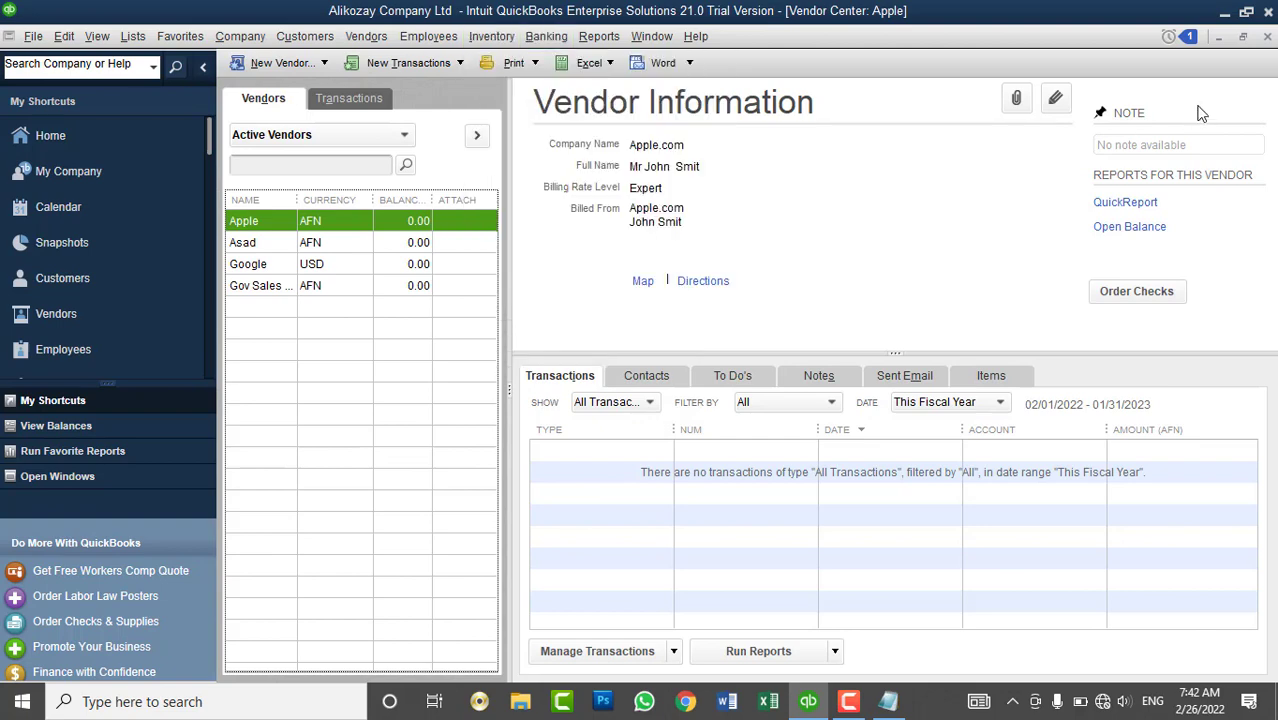
click(1268, 36)
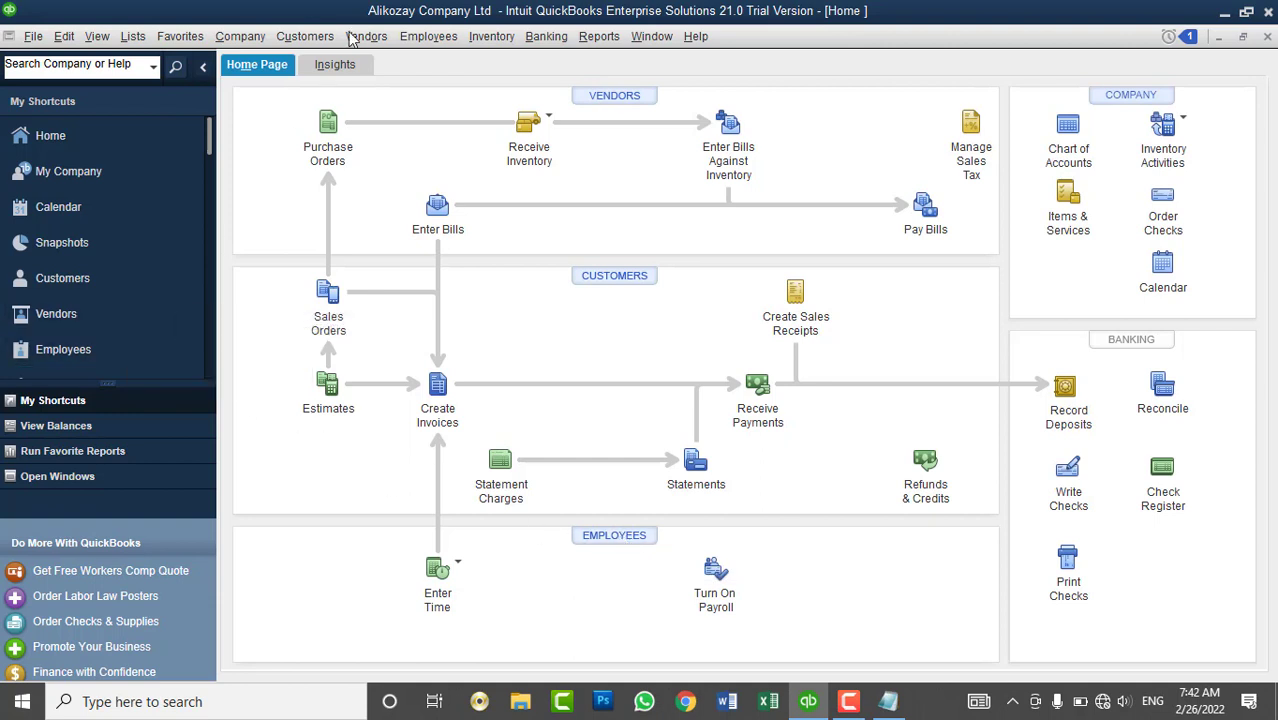
- In the Employee Center, delete one employee's Payroll Expenses journal entry and then that employee
click(422, 40)
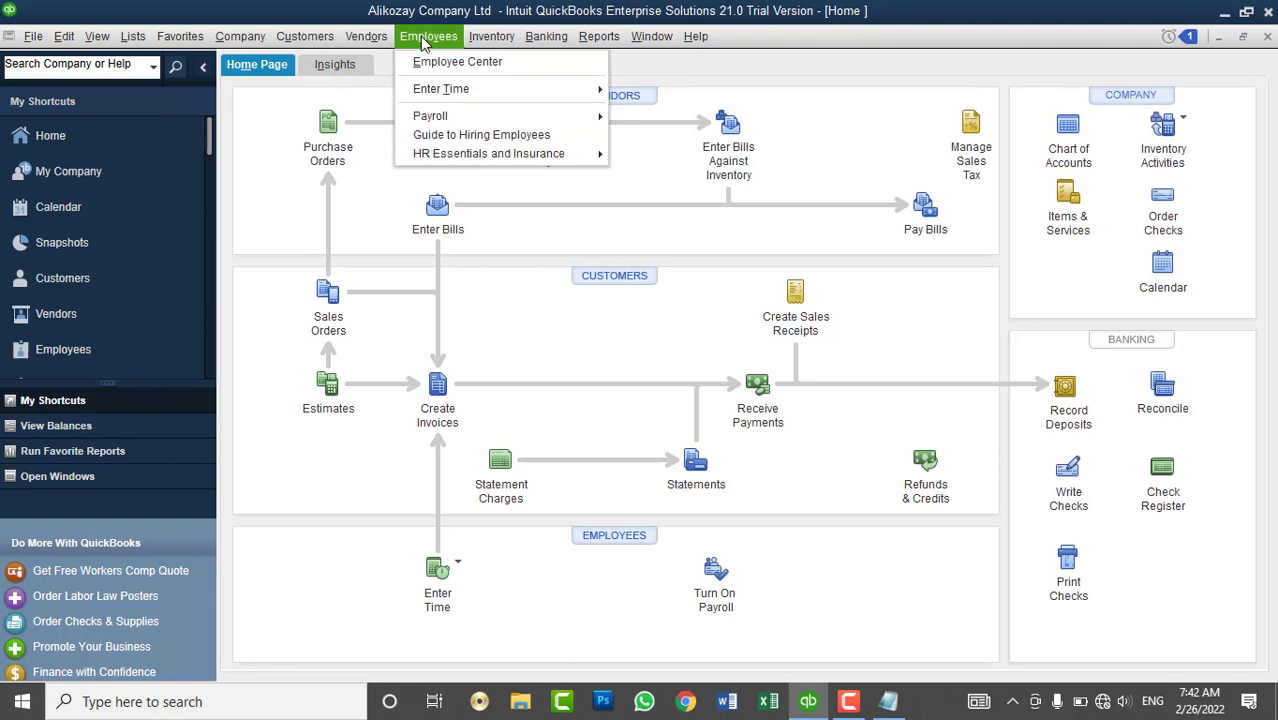
click(433, 62)
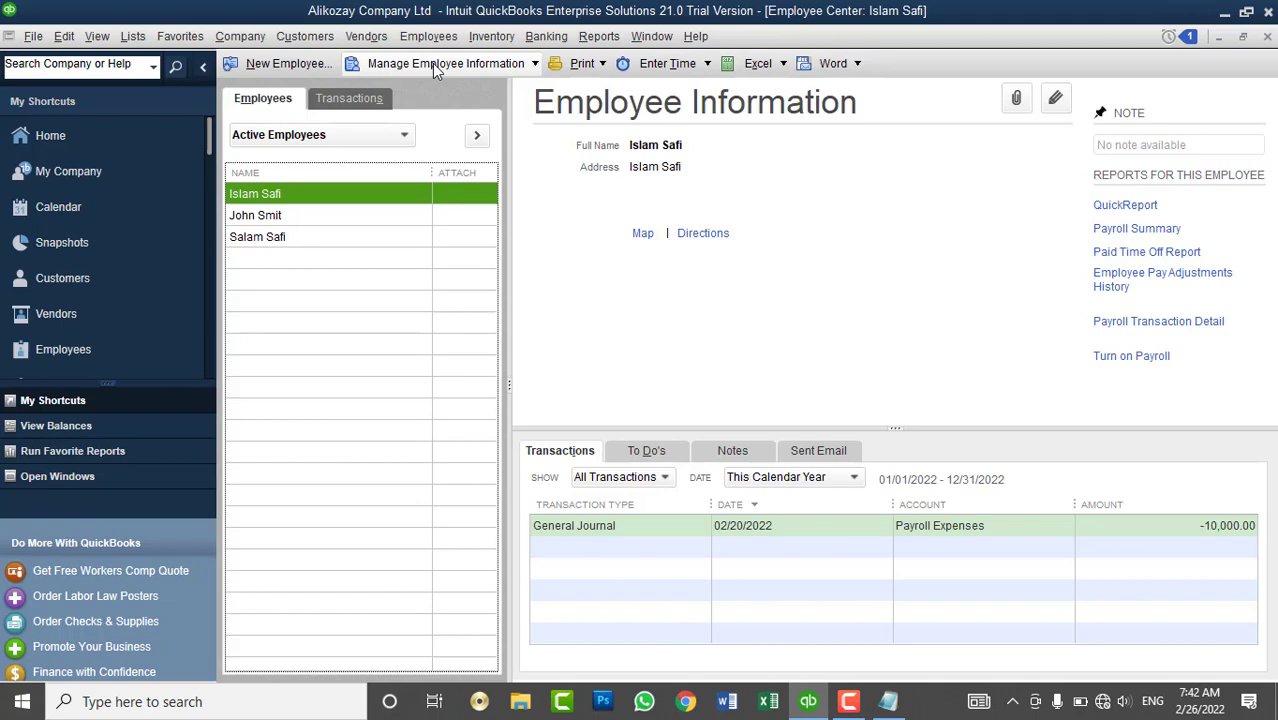
click(281, 215)
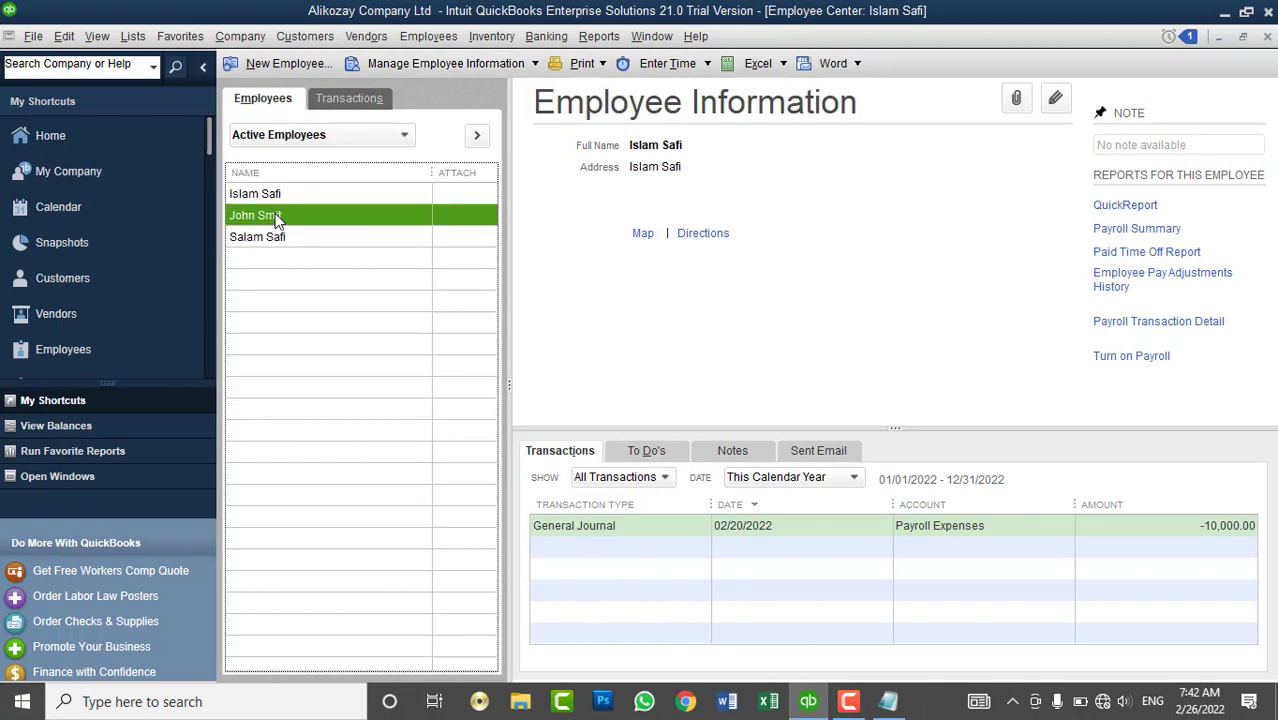
click(283, 194)
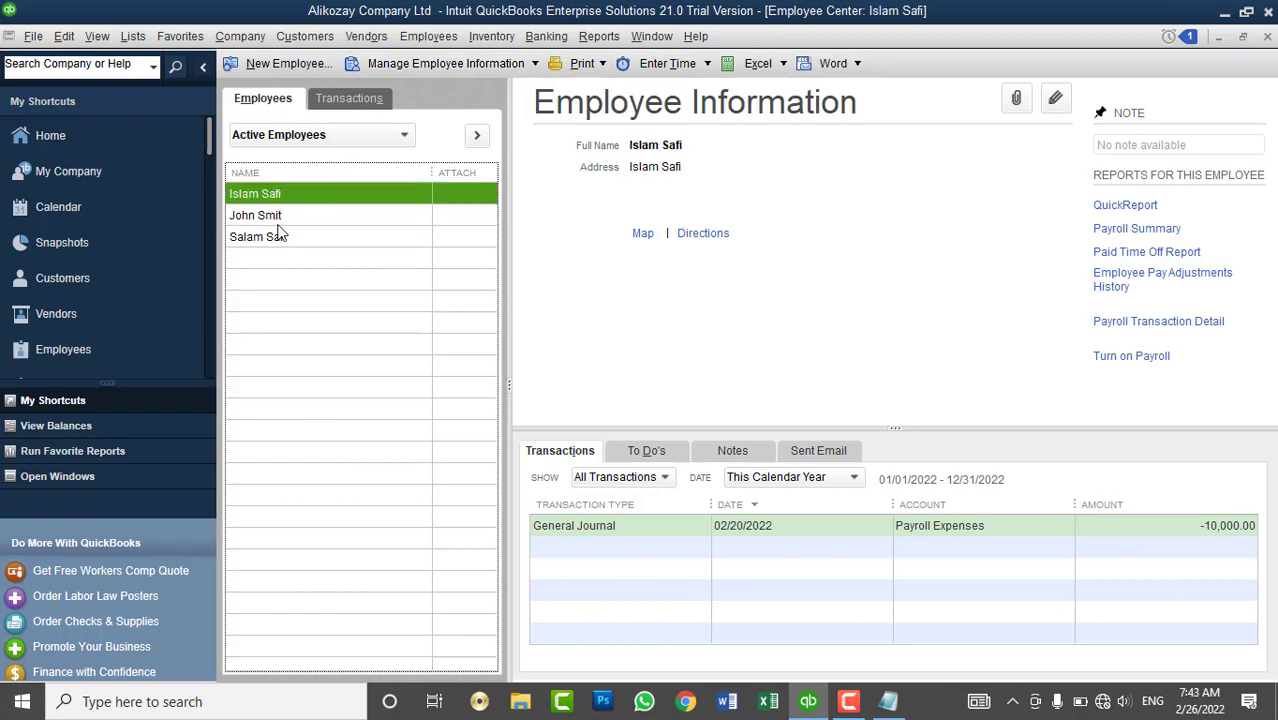
right_click(668, 532)
right_click(646, 521)
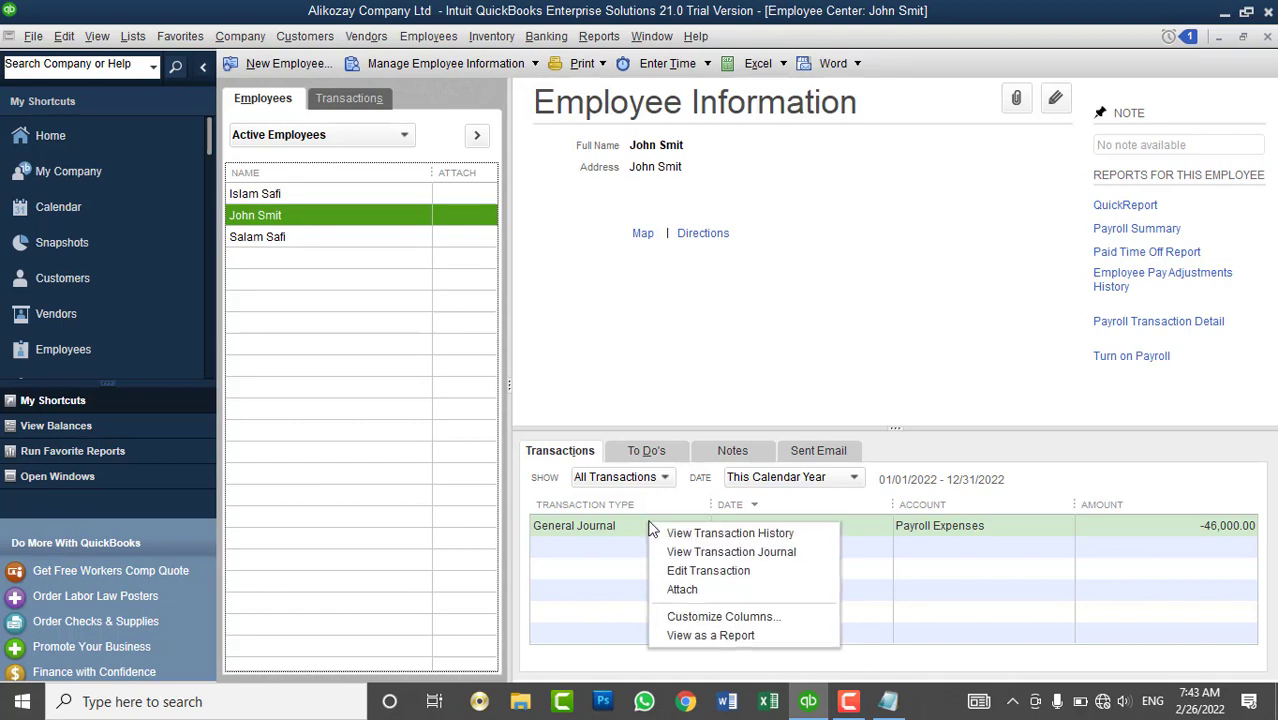
click(680, 570)
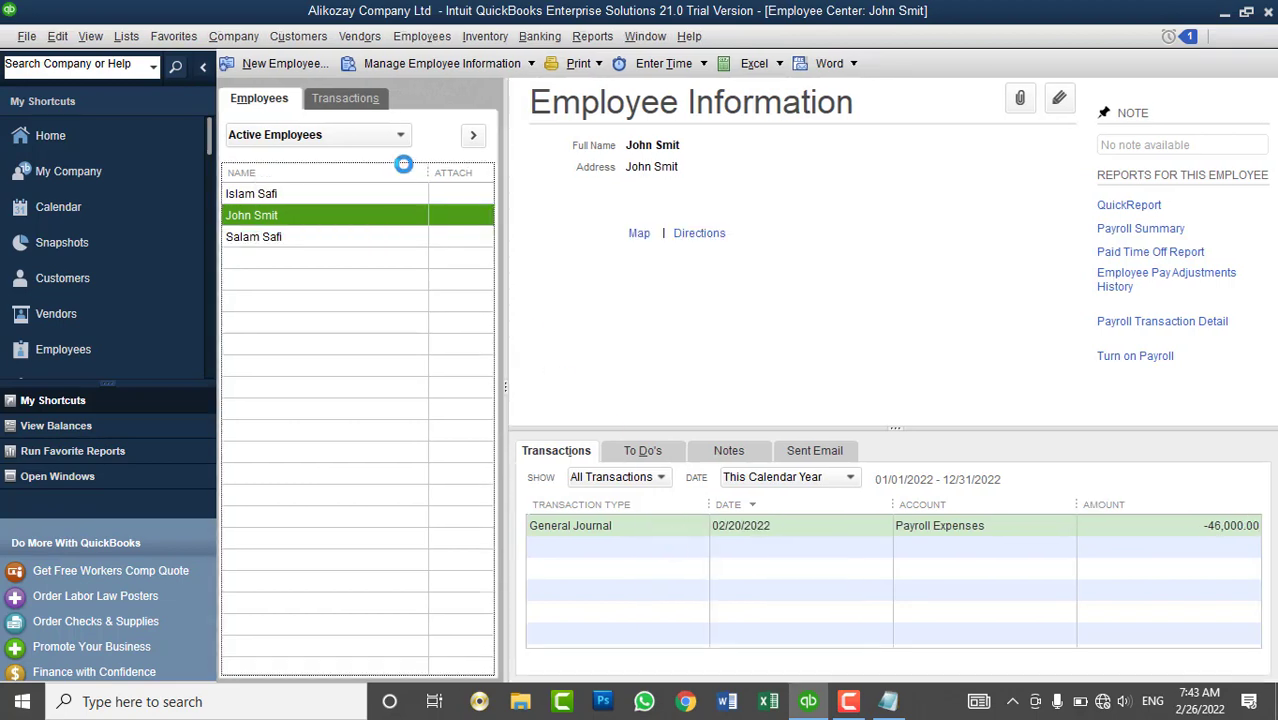
click(381, 95)
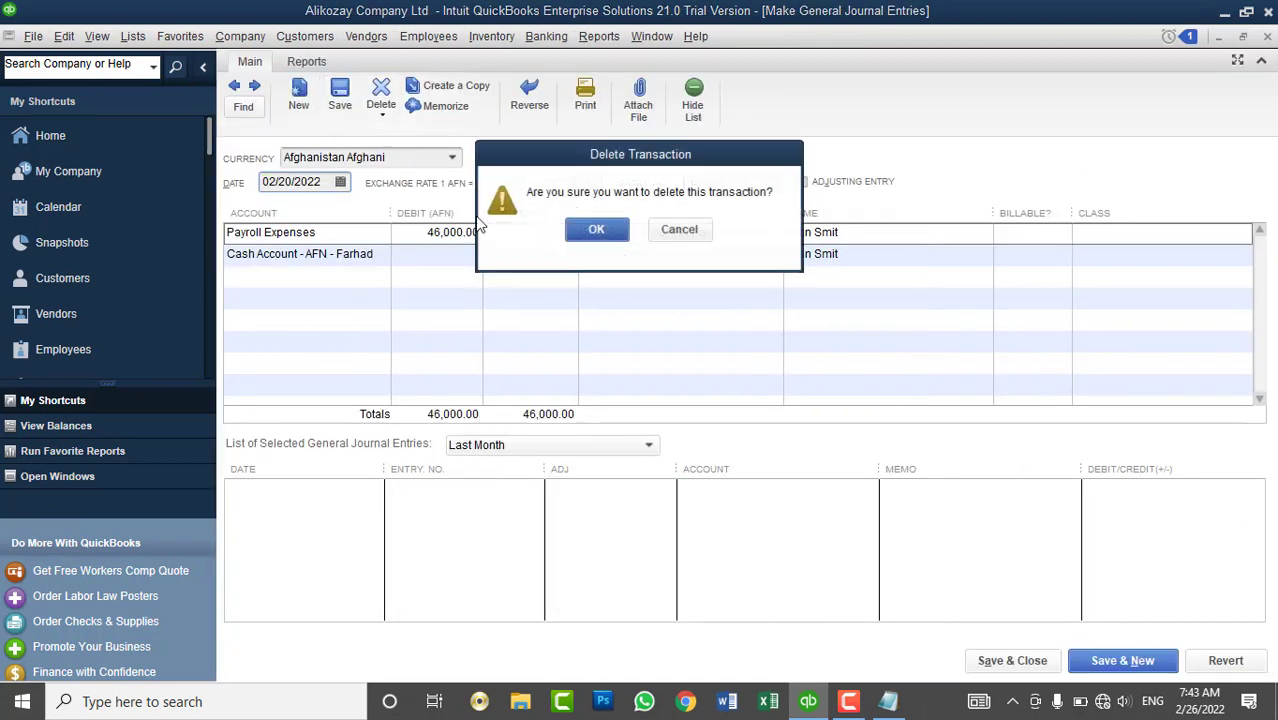
click(593, 231)
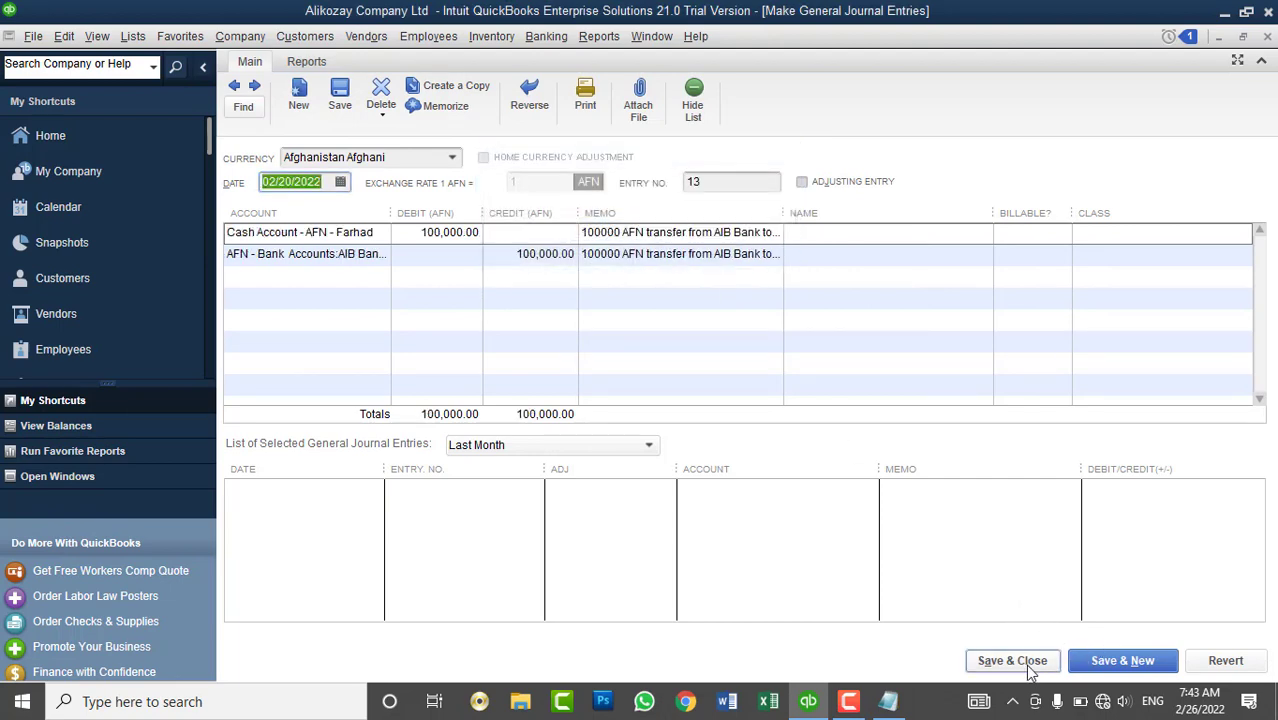
click(1010, 660)
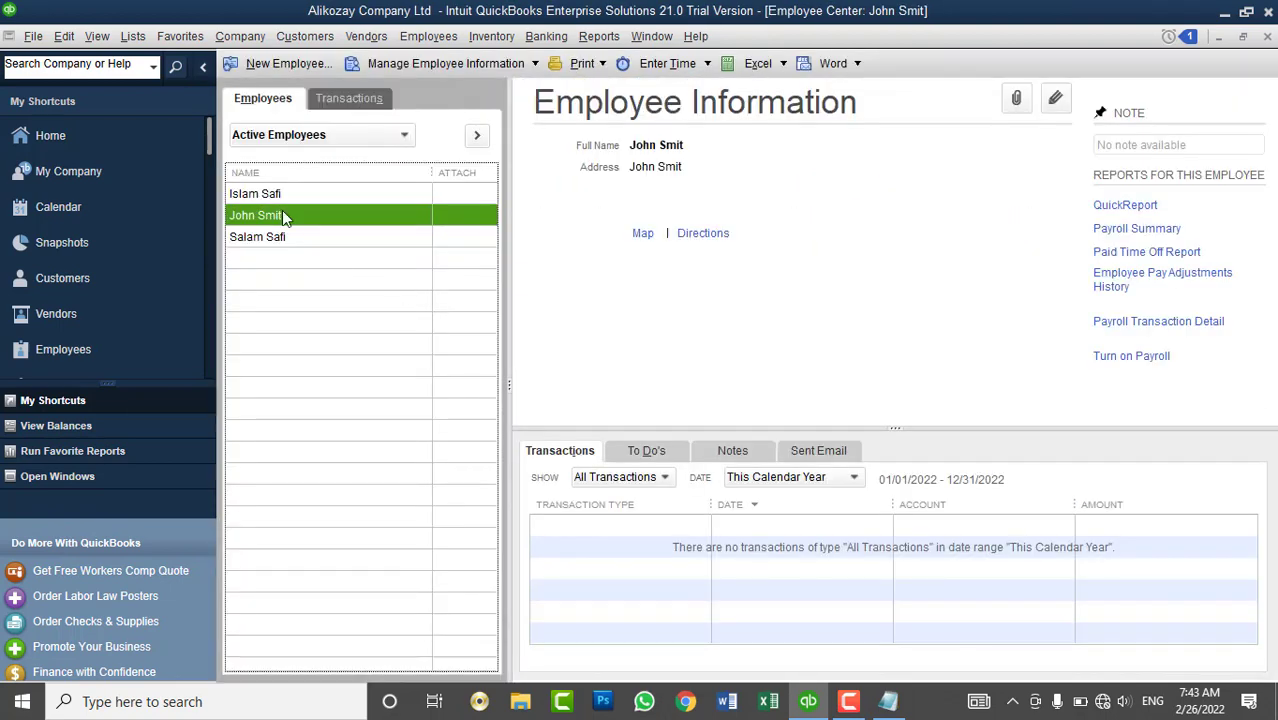
right_click(283, 214)
click(322, 325)
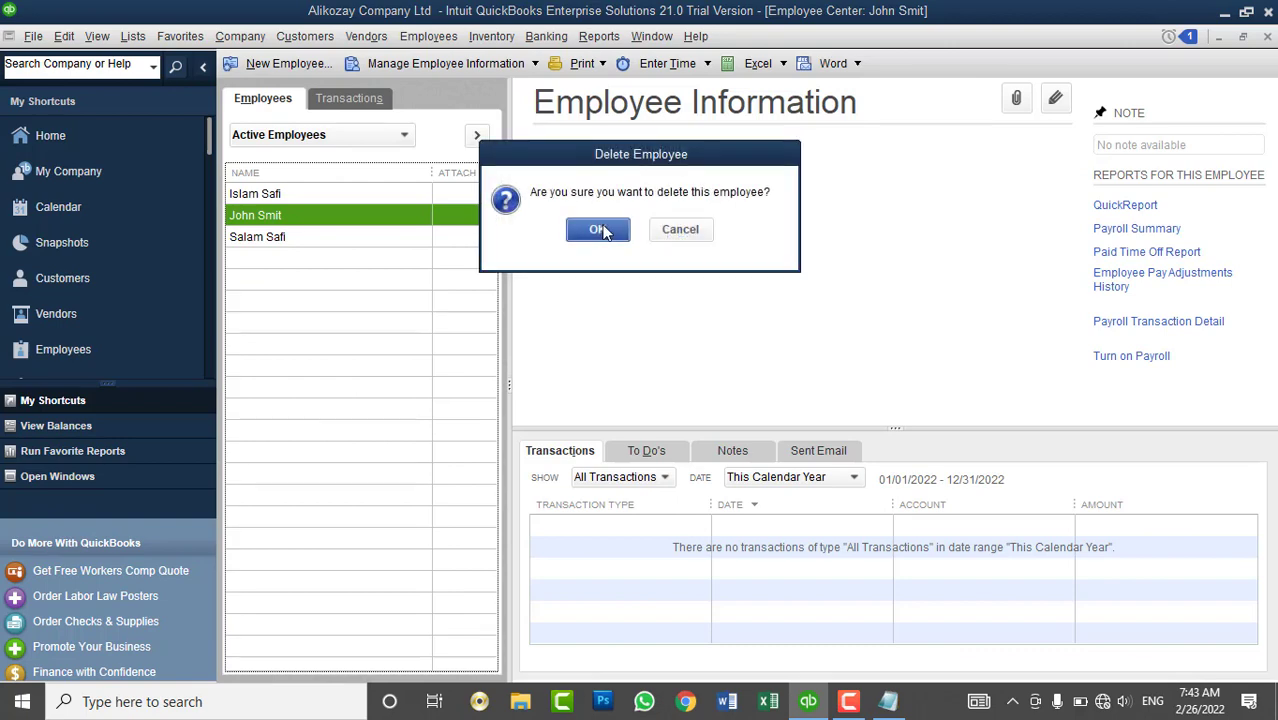
click(594, 229)
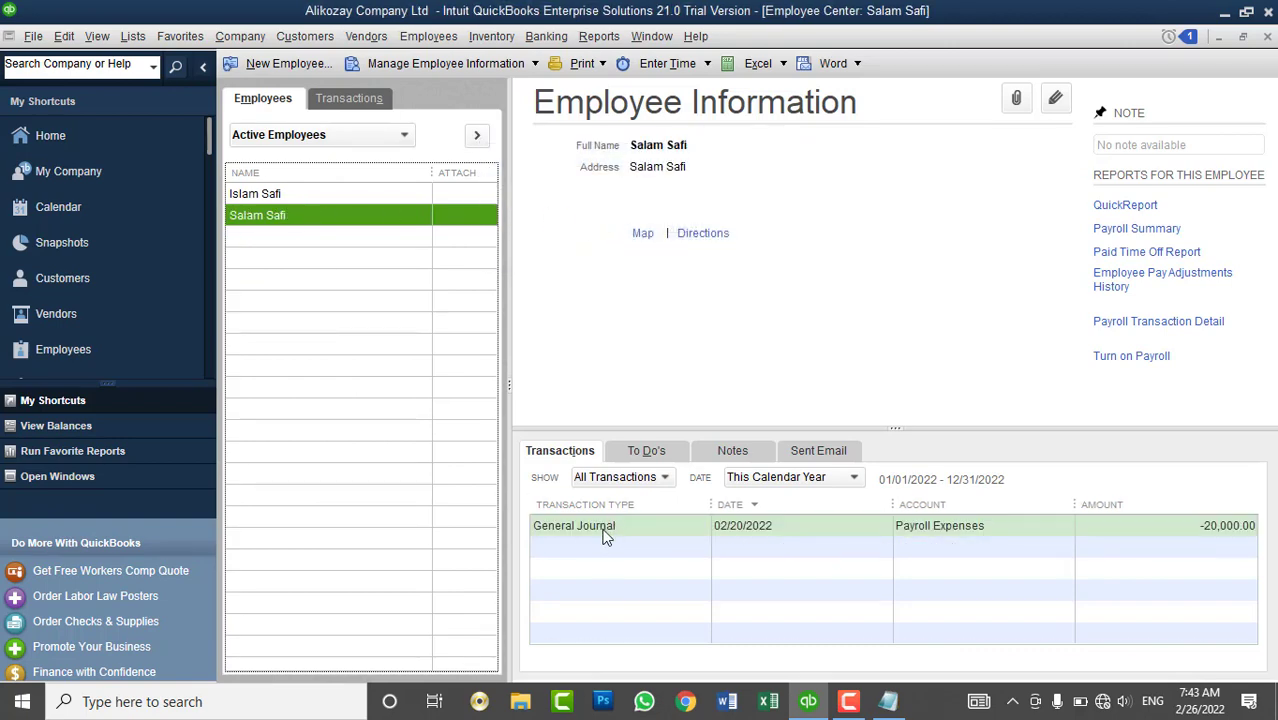
- Delete the other extra employee's 20,000.00 payroll journal entry and then the employee record
right_click(609, 532)
click(652, 582)
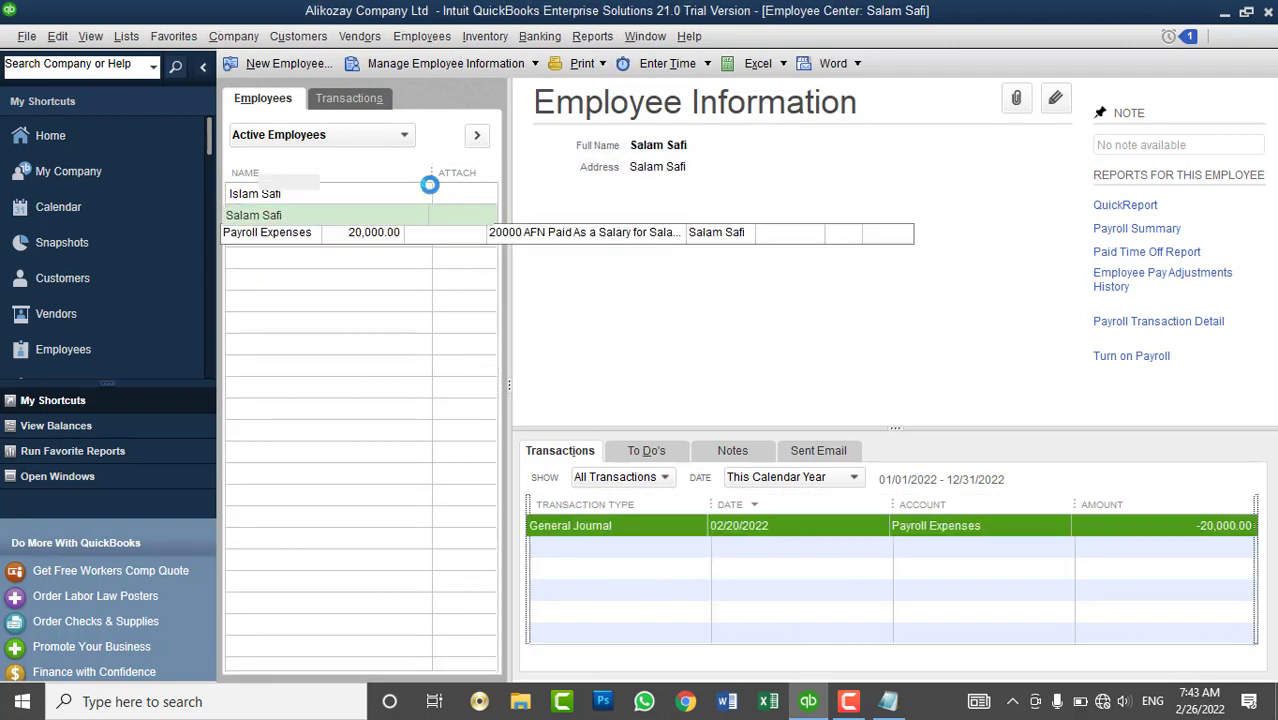
click(381, 95)
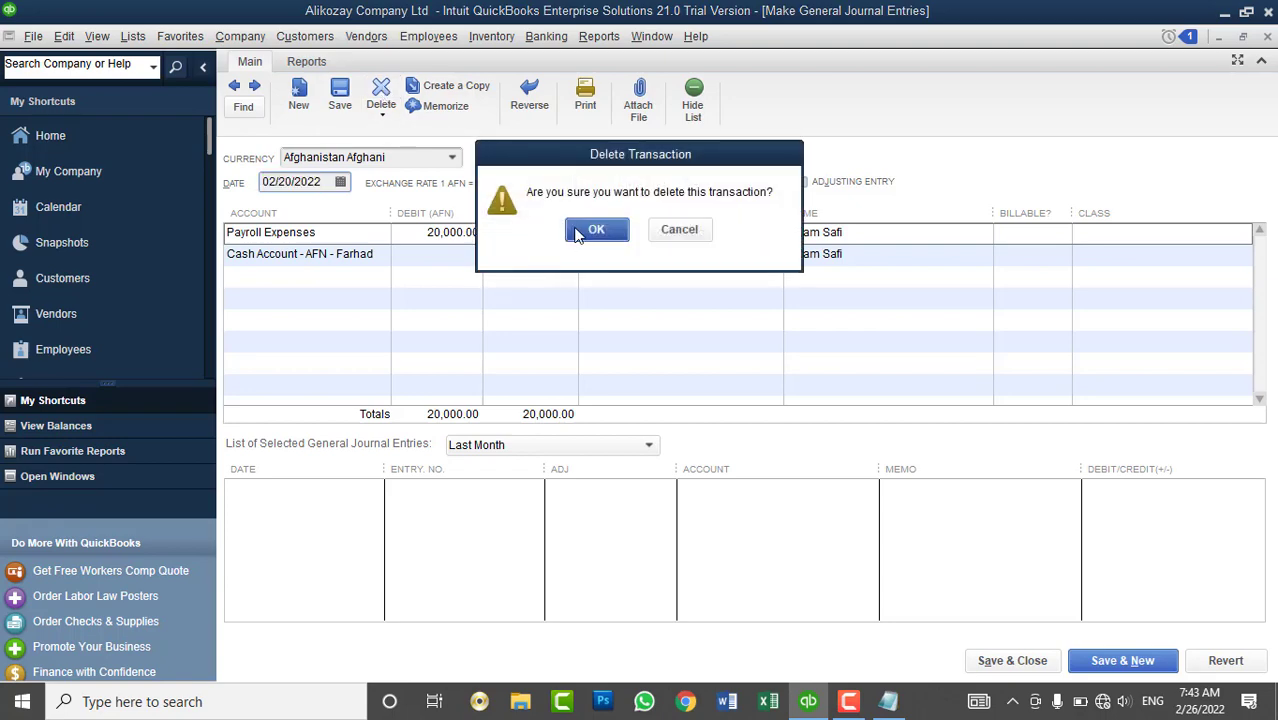
click(590, 148)
click(1028, 661)
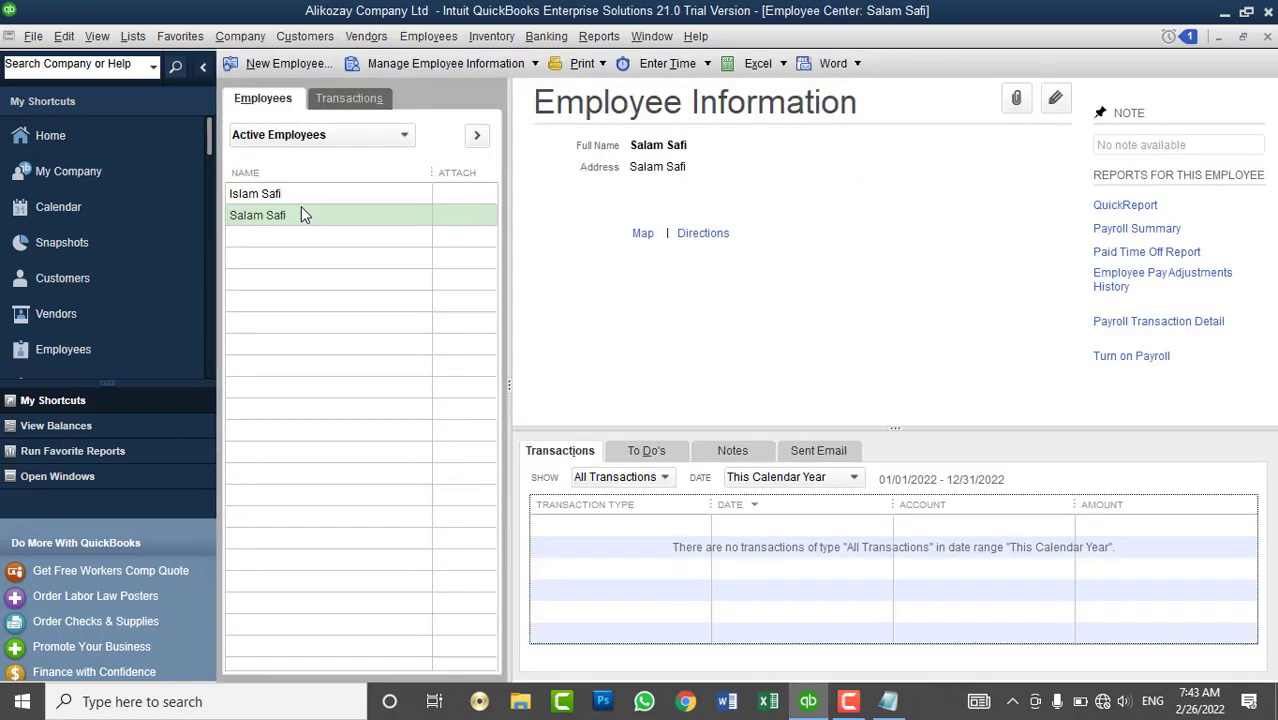
right_click(265, 212)
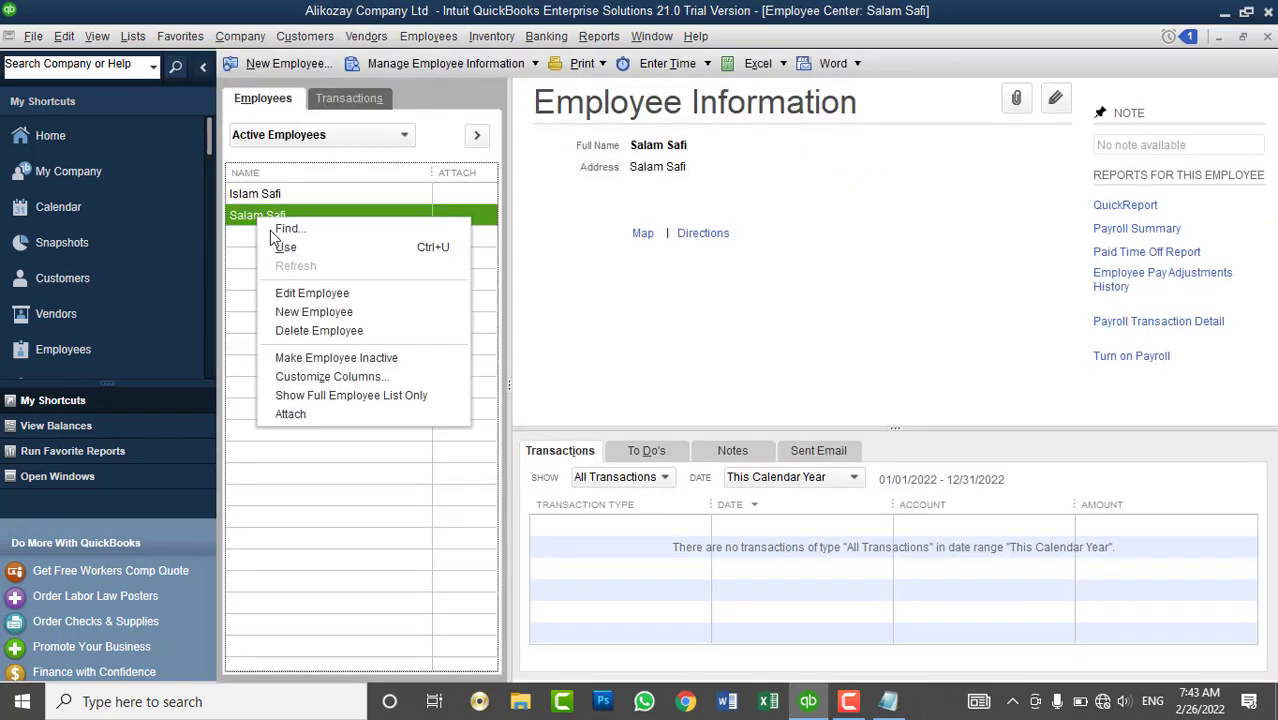
click(305, 329)
click(624, 245)
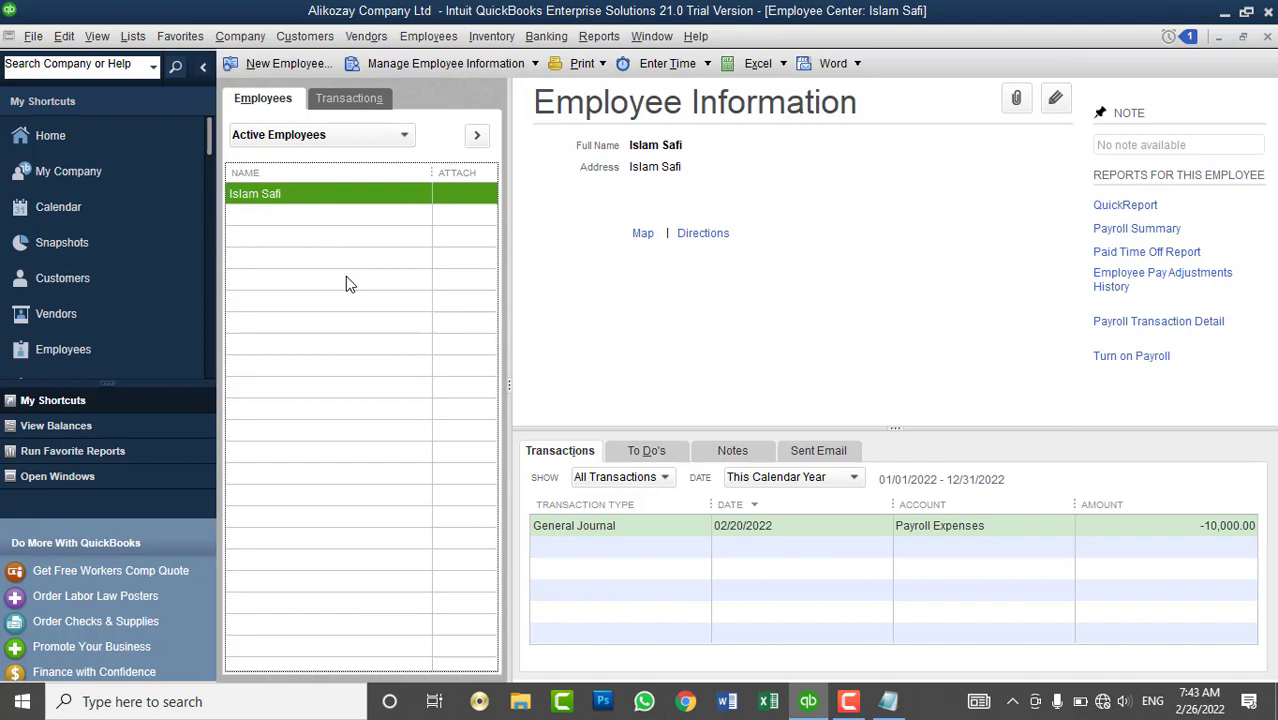
- Start a new employee record with title Mr and the employee's first and last name
click(264, 68)
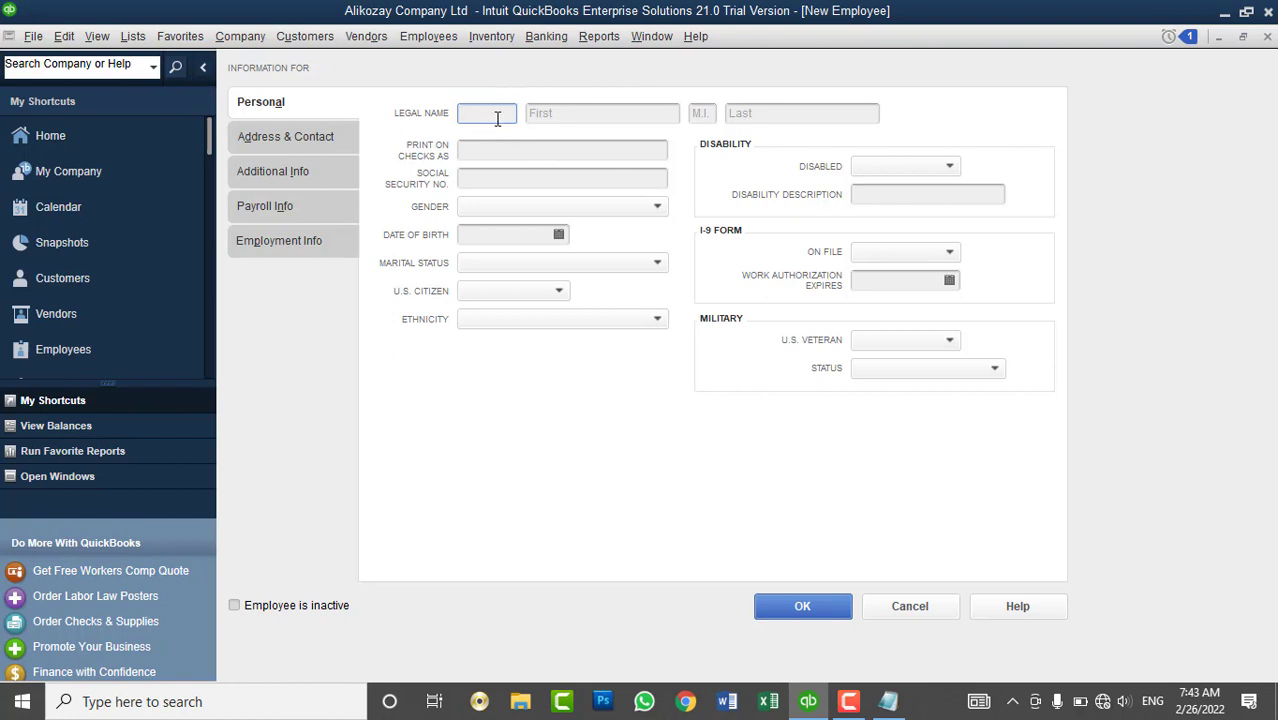
text(Mr)
key(Tab)
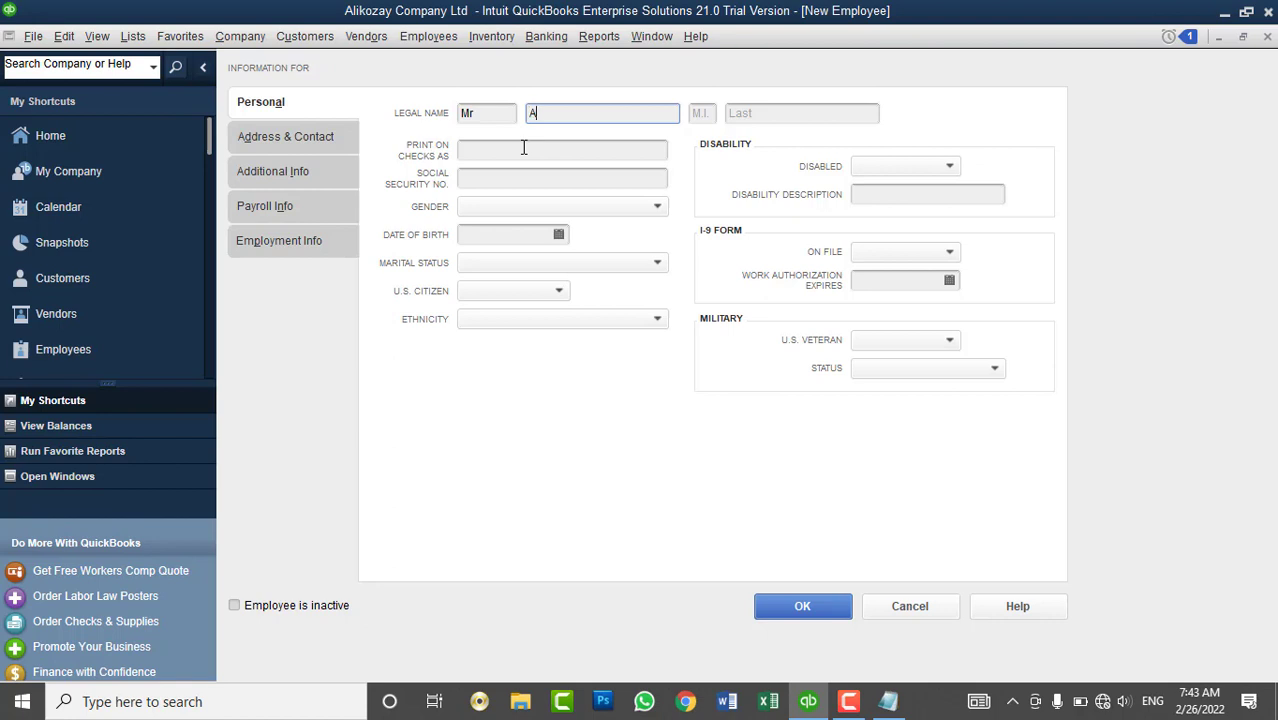
key(Tab)
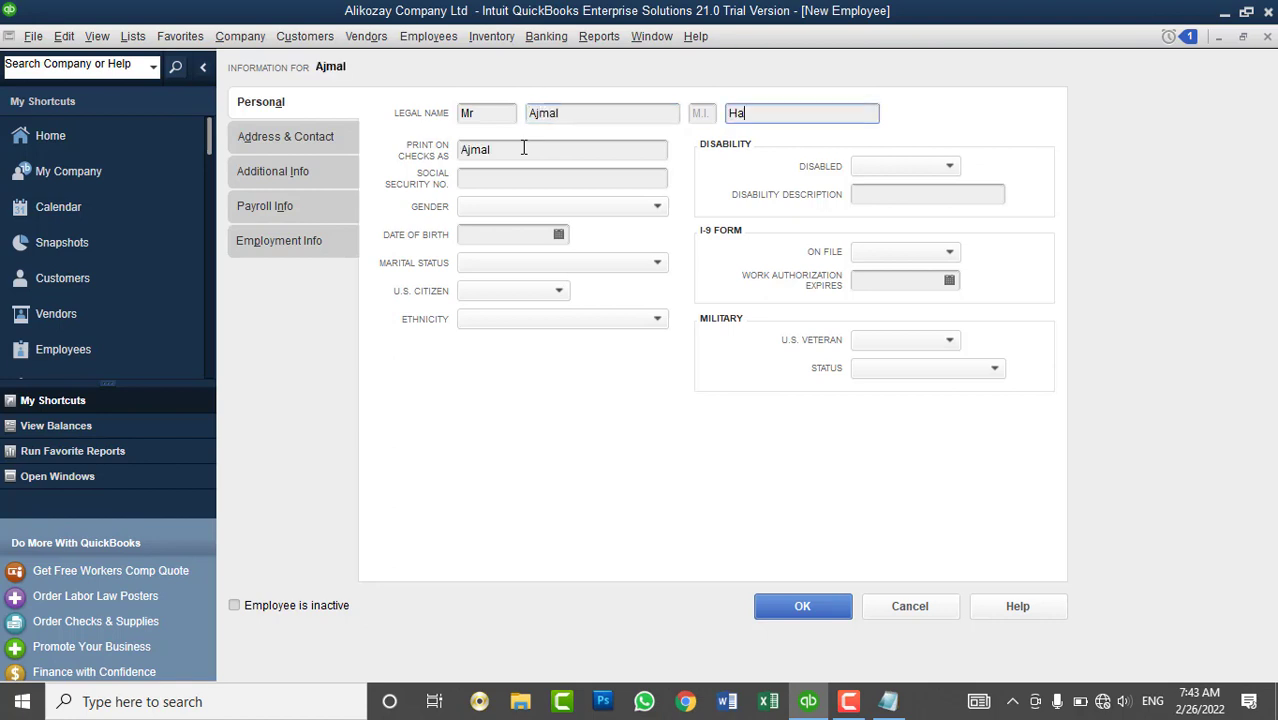
key(Tab)
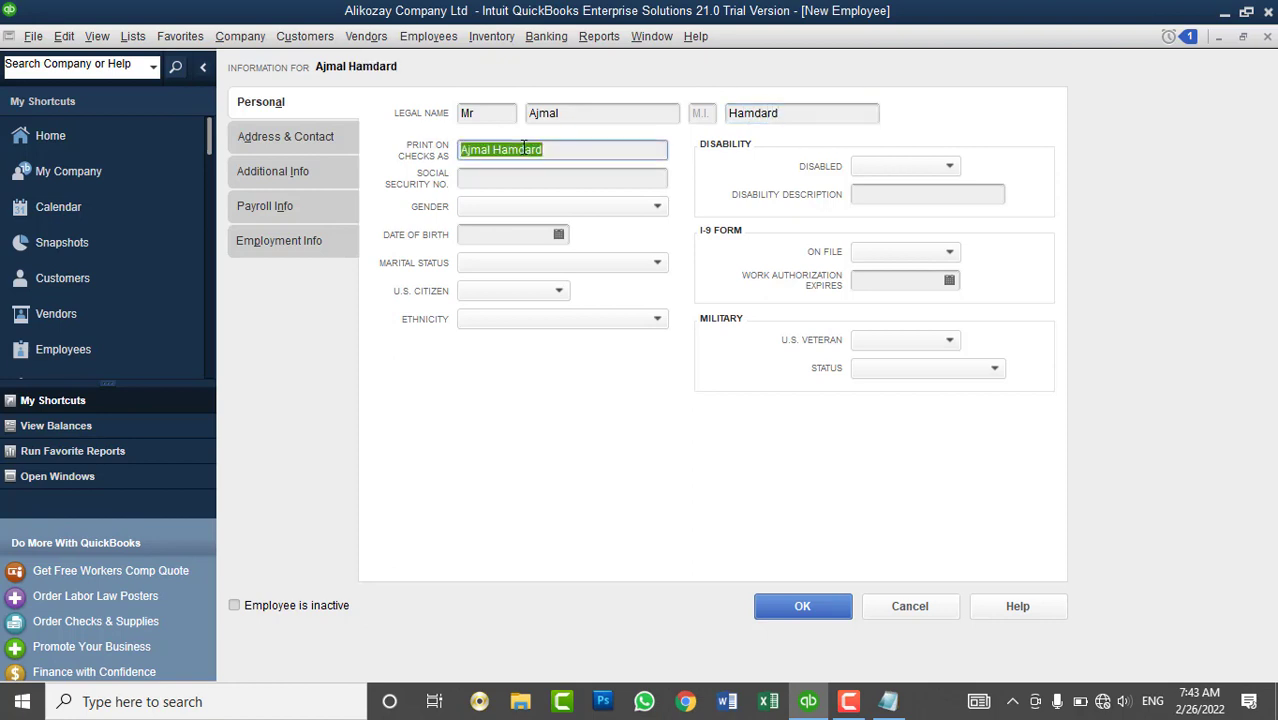
click(567, 150)
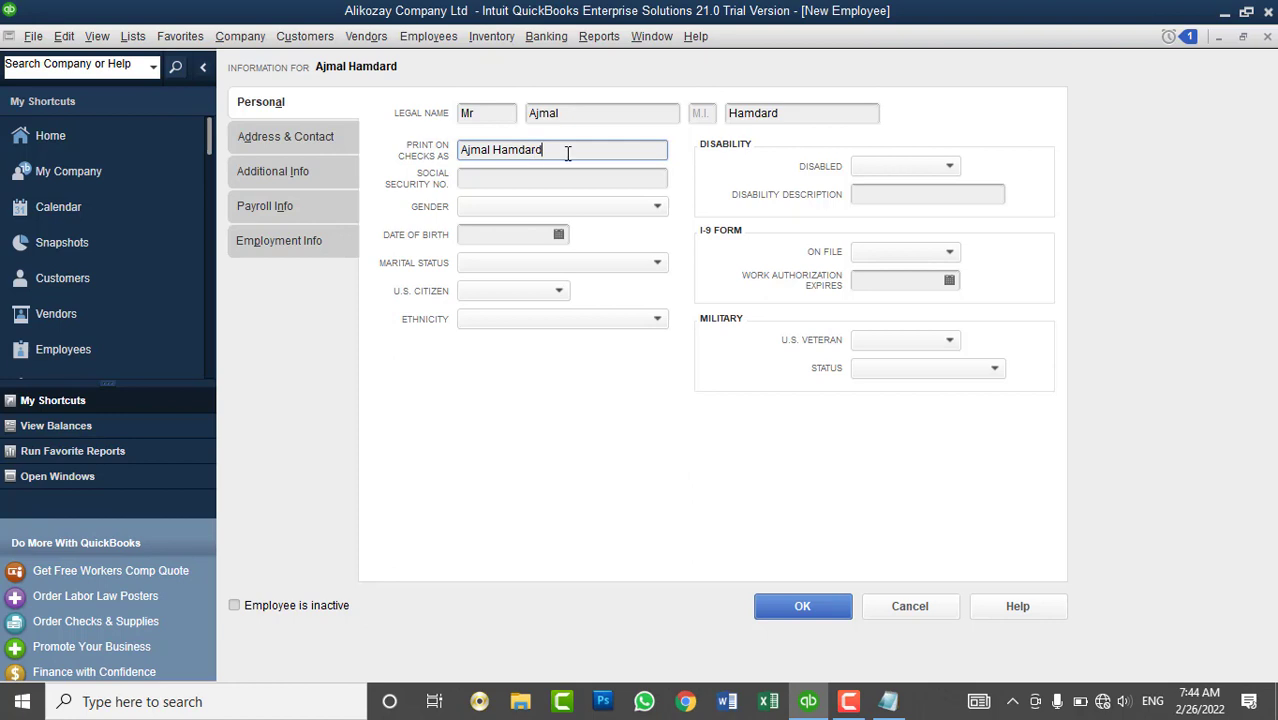
drag(565, 152, 458, 151)
click(585, 150)
drag(537, 151, 453, 165)
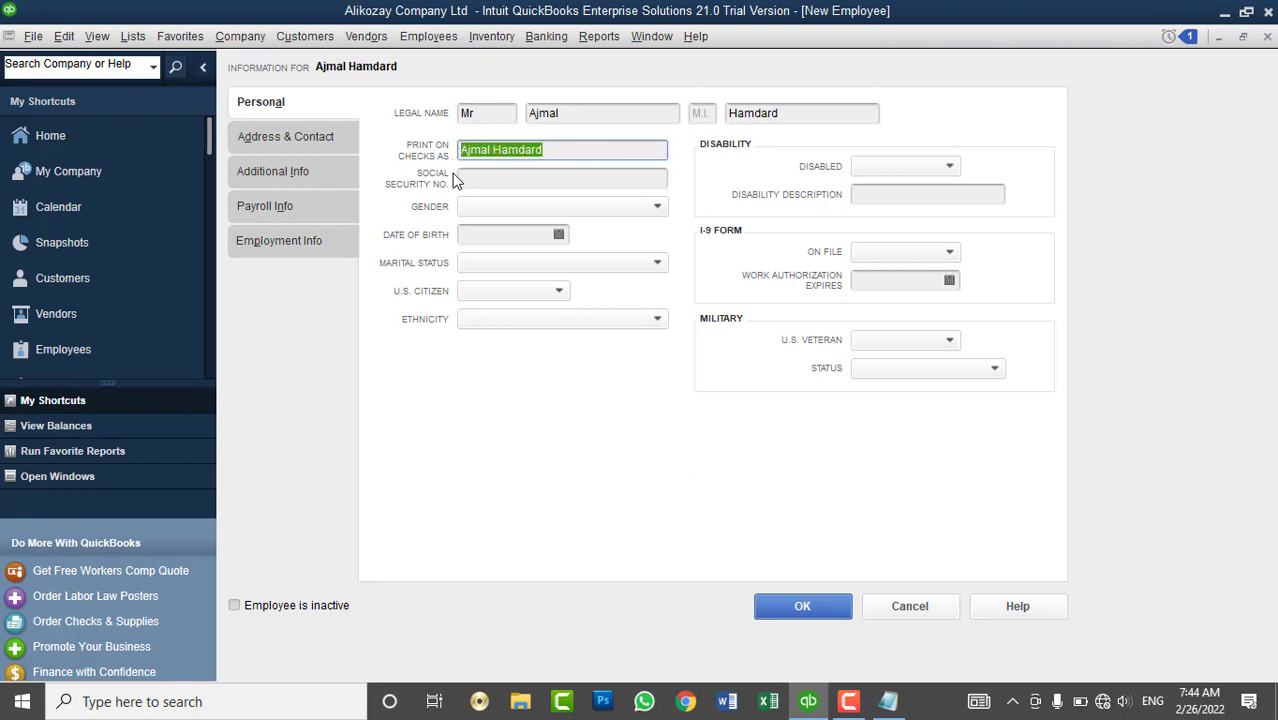
click(470, 179)
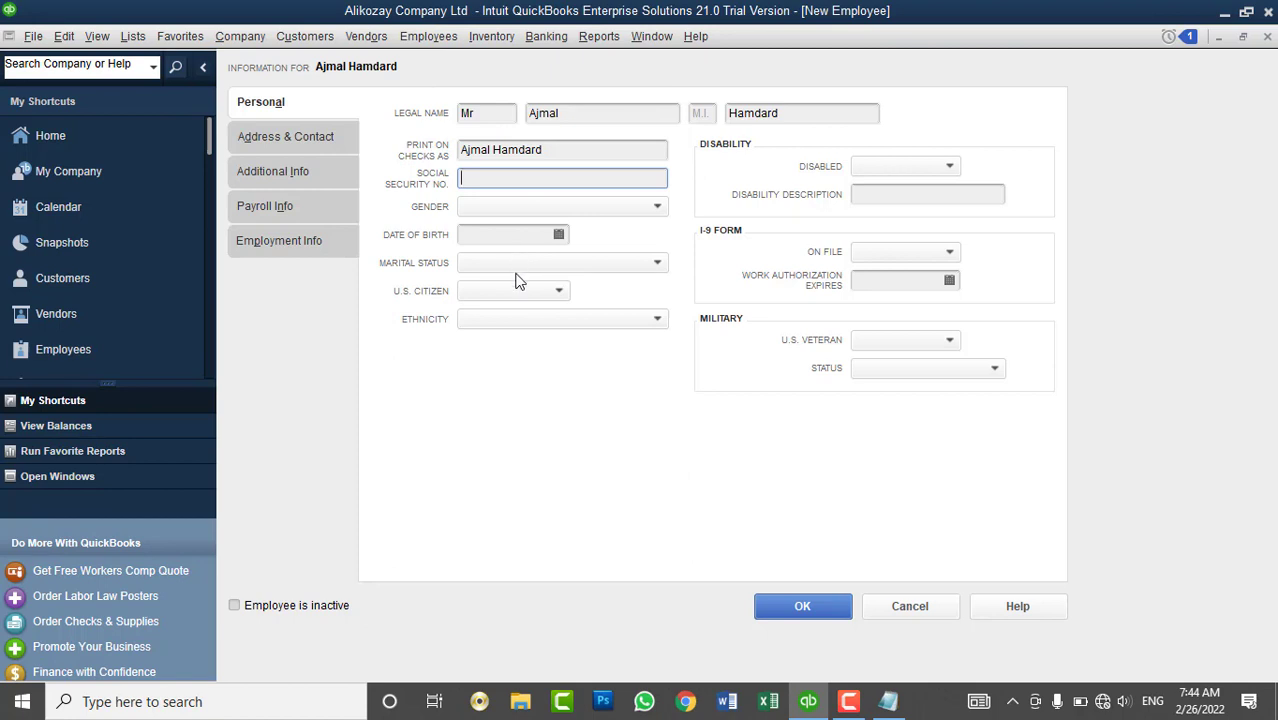
- Set the gender to Male and enter the employee's date of birth
click(486, 207)
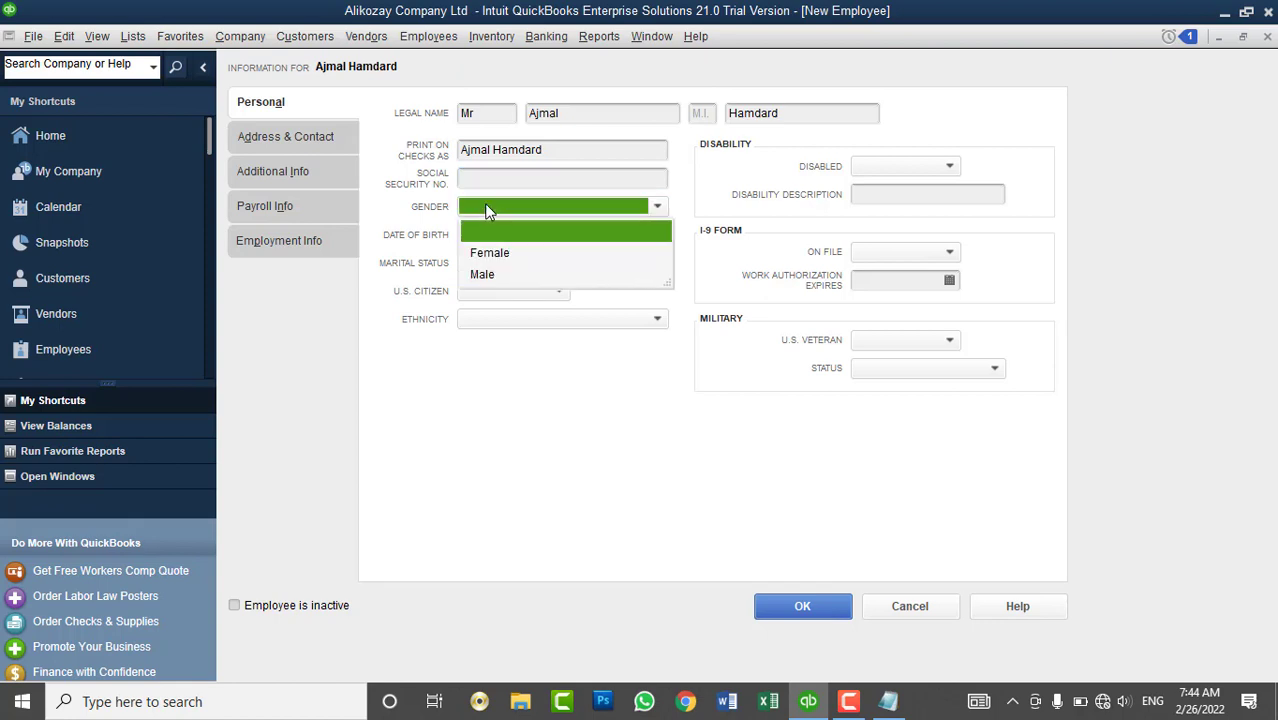
click(483, 275)
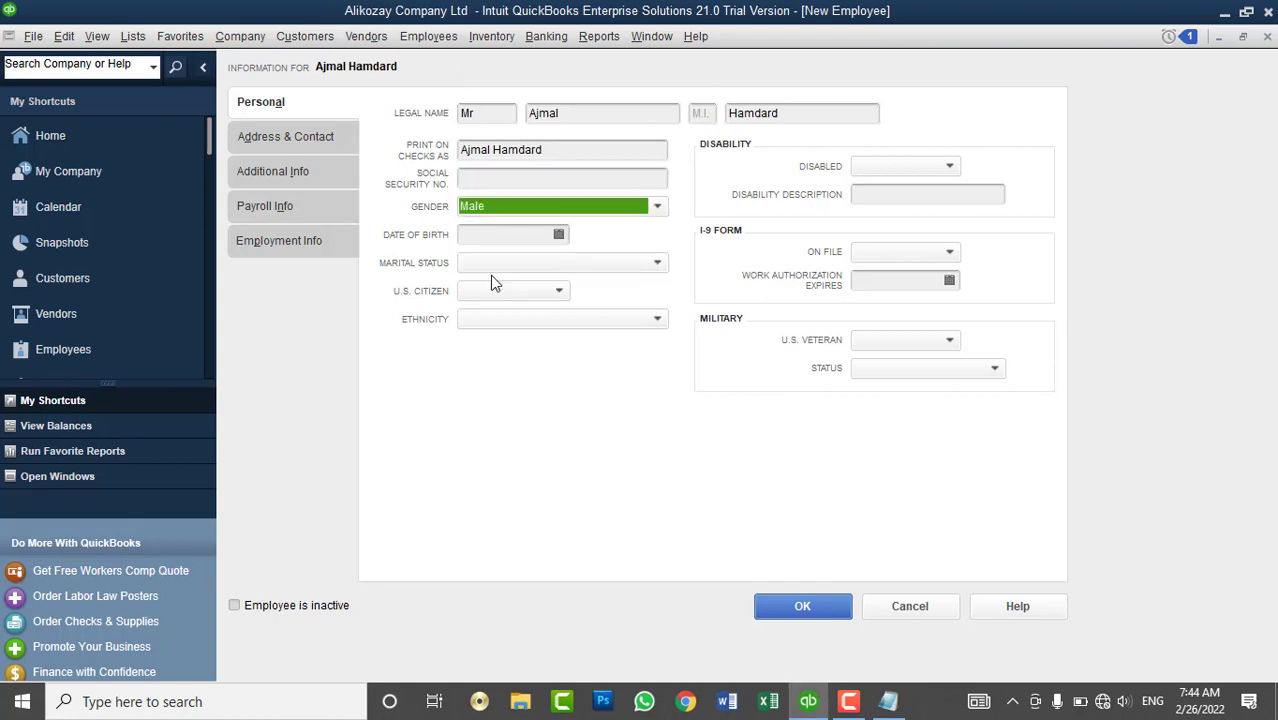
click(559, 235)
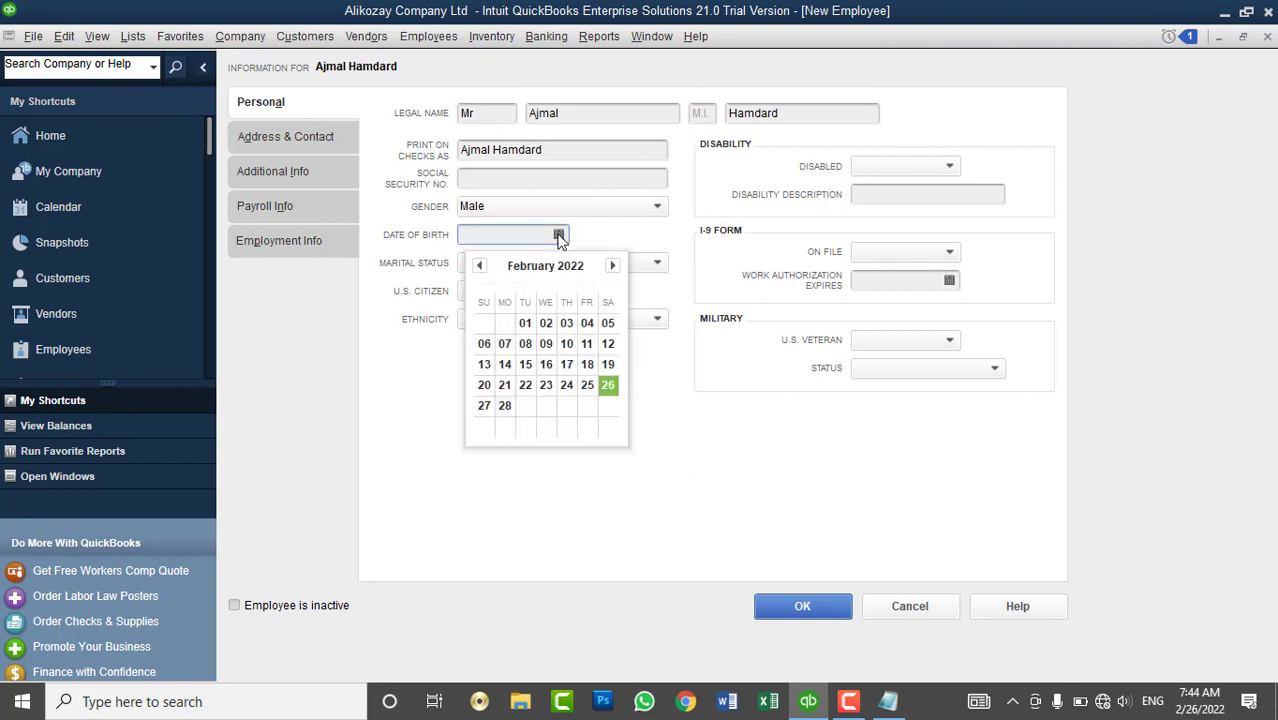
click(528, 232)
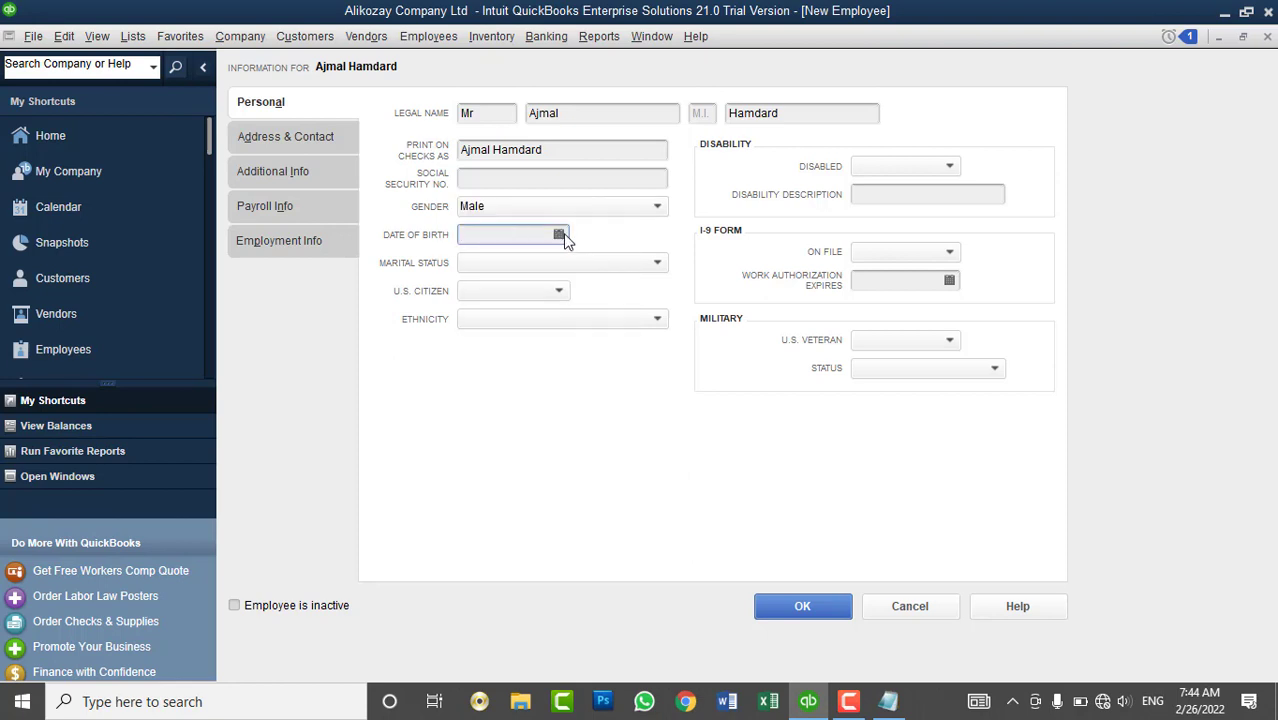
click(559, 235)
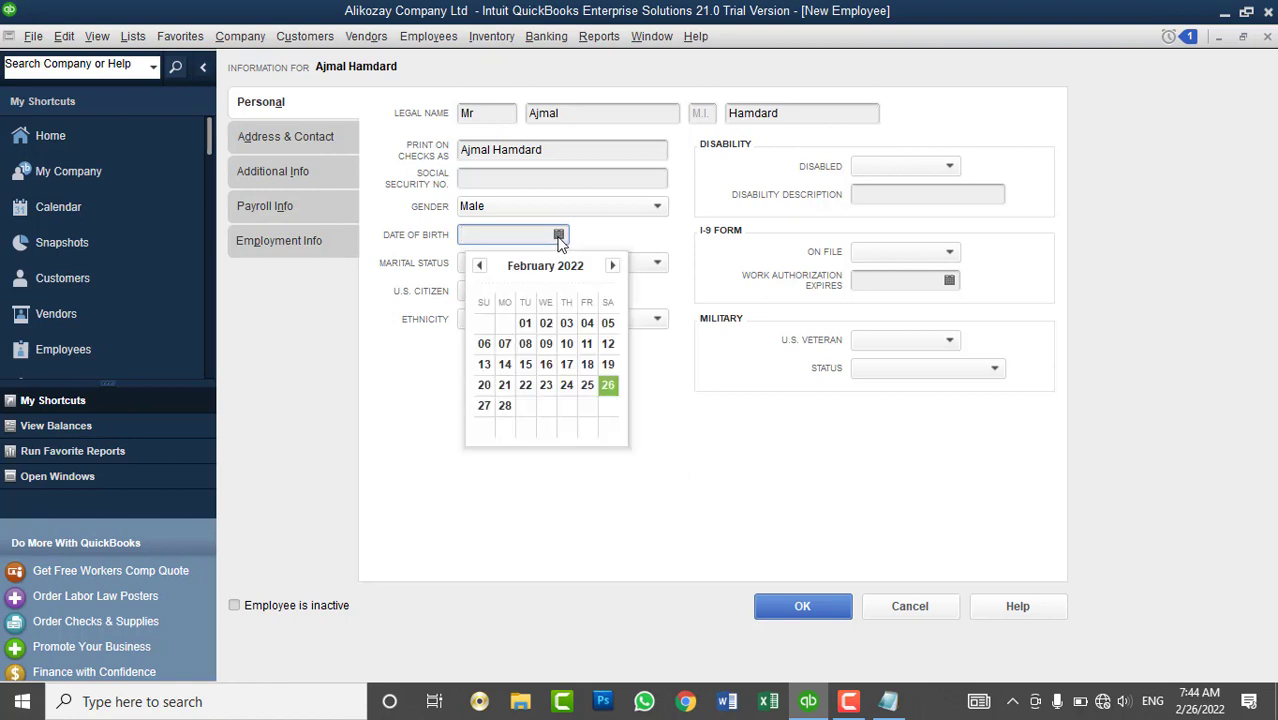
click(609, 387)
click(528, 234)
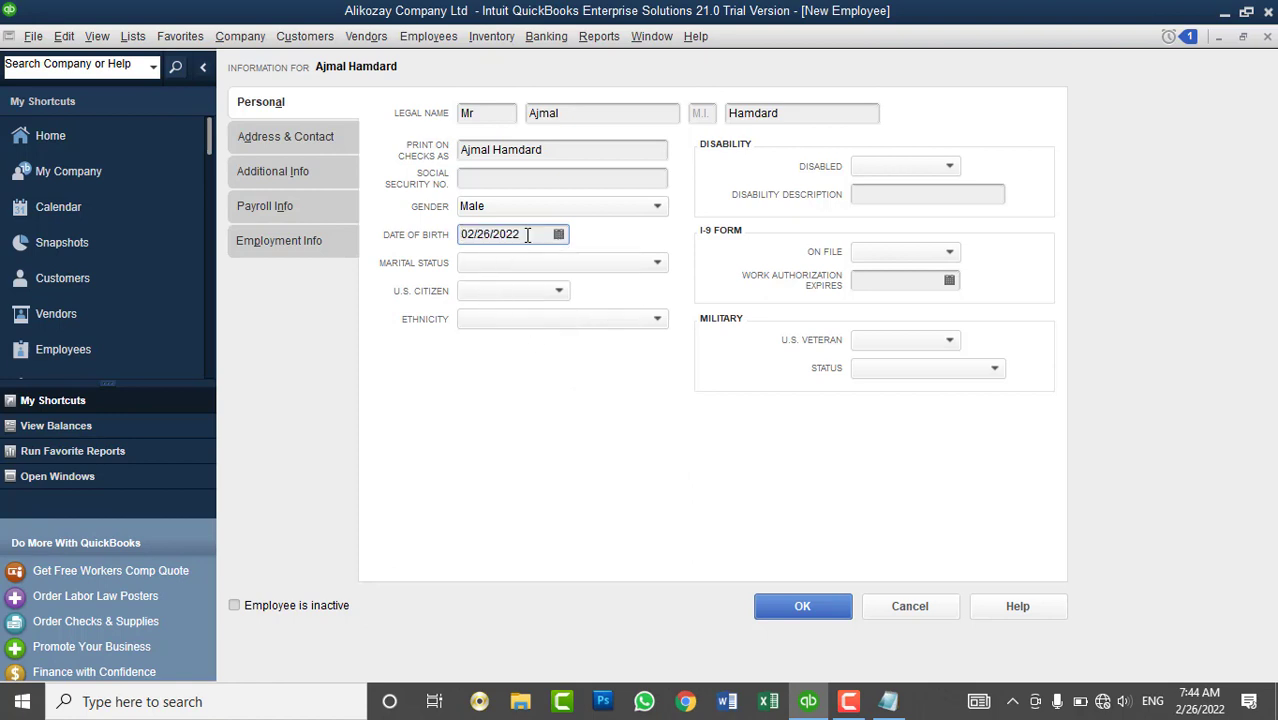
key(BackSpace)
key(BackSpace)
key(BackSpace)
key(BackSpace)
text(1990)
drag(467, 235, 474, 236)
text(7)
drag(485, 236, 490, 236)
text(8)
key(Tab)
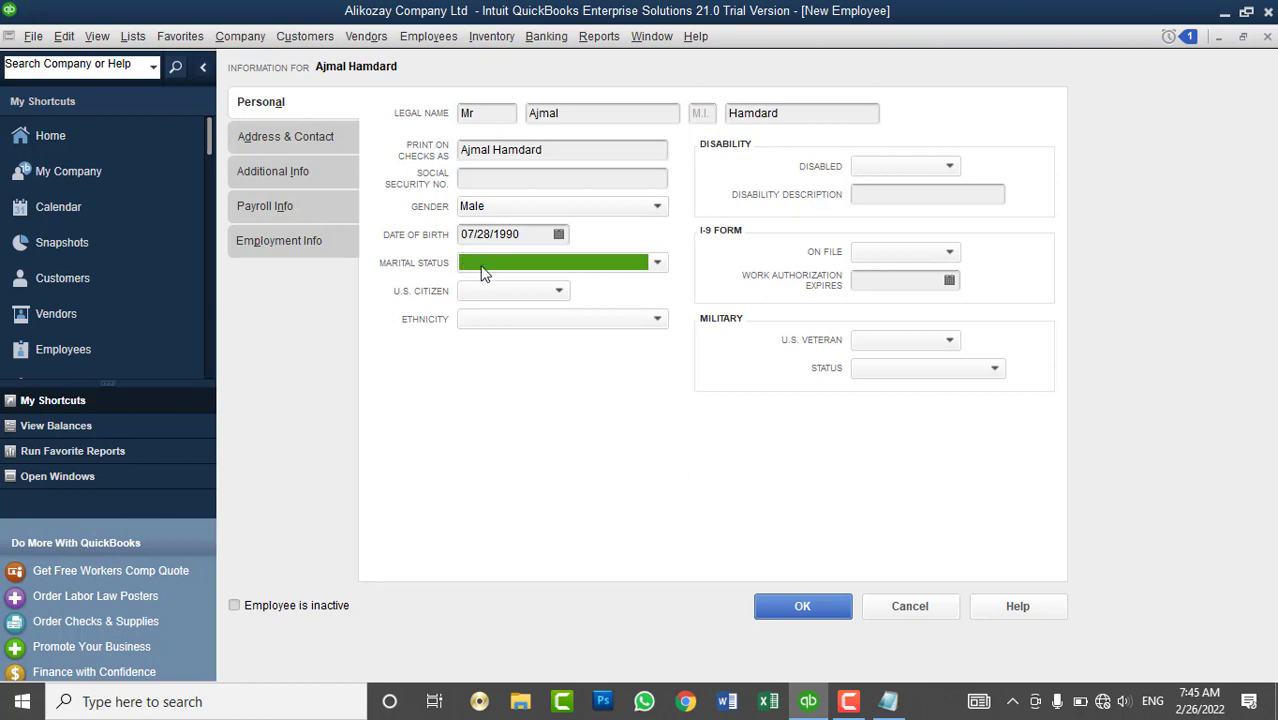
- Set marital status to Married, U.S. citizen to No, and ethnicity to Asian
click(488, 266)
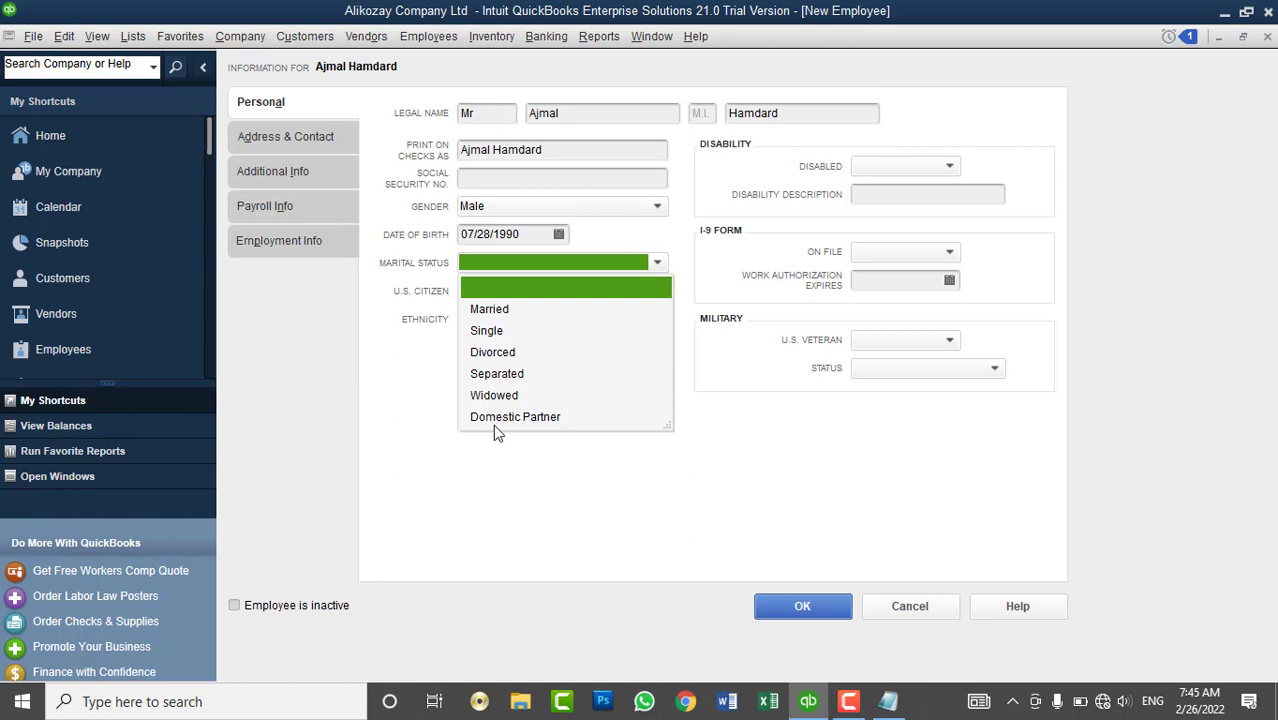
click(490, 310)
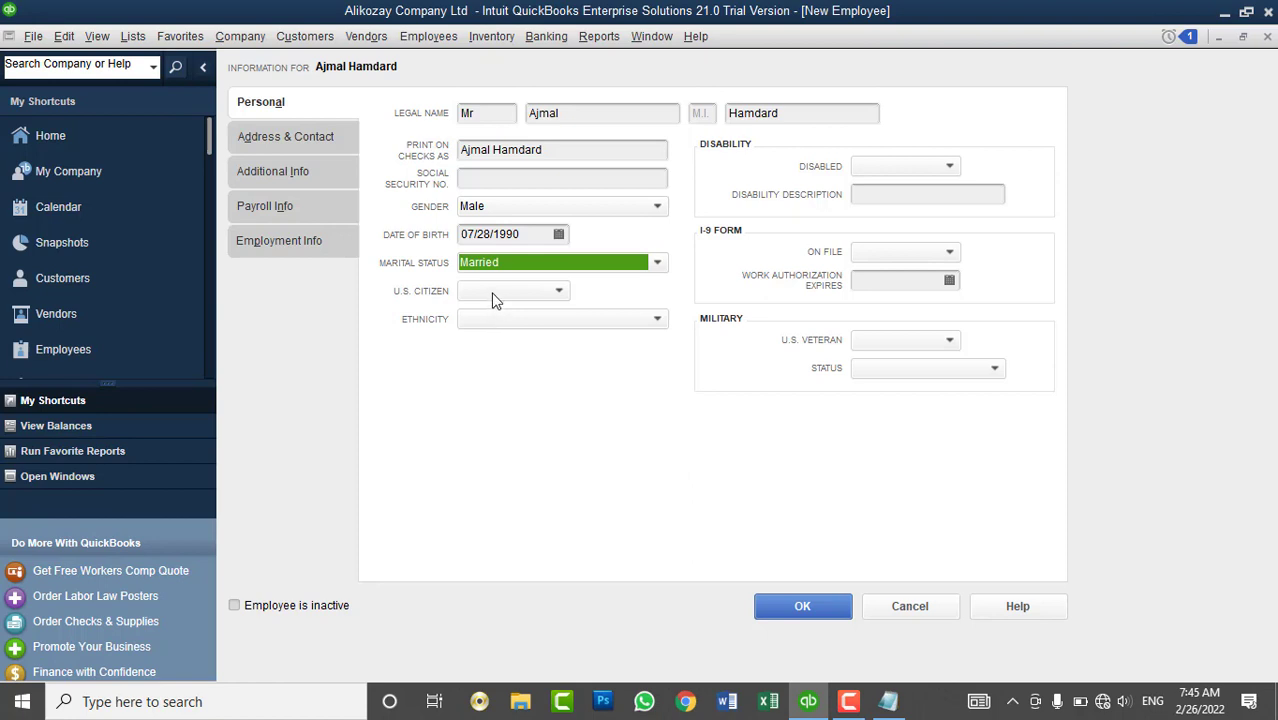
click(491, 292)
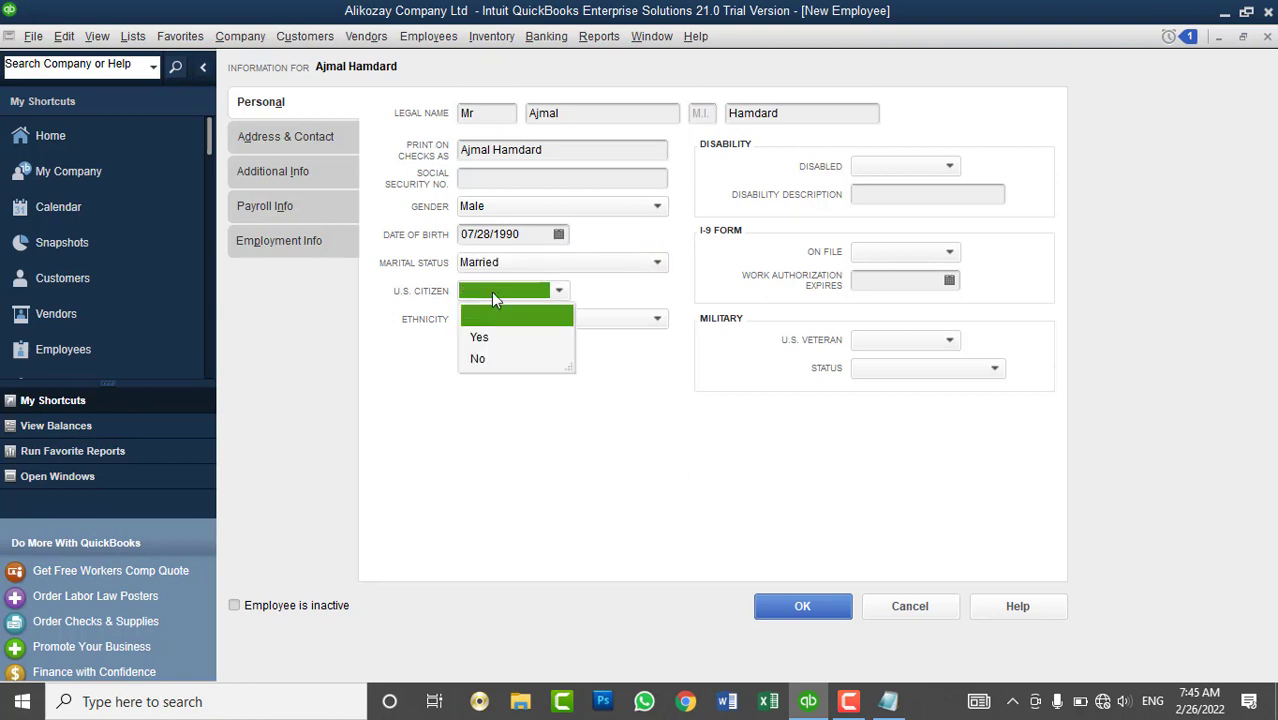
click(496, 360)
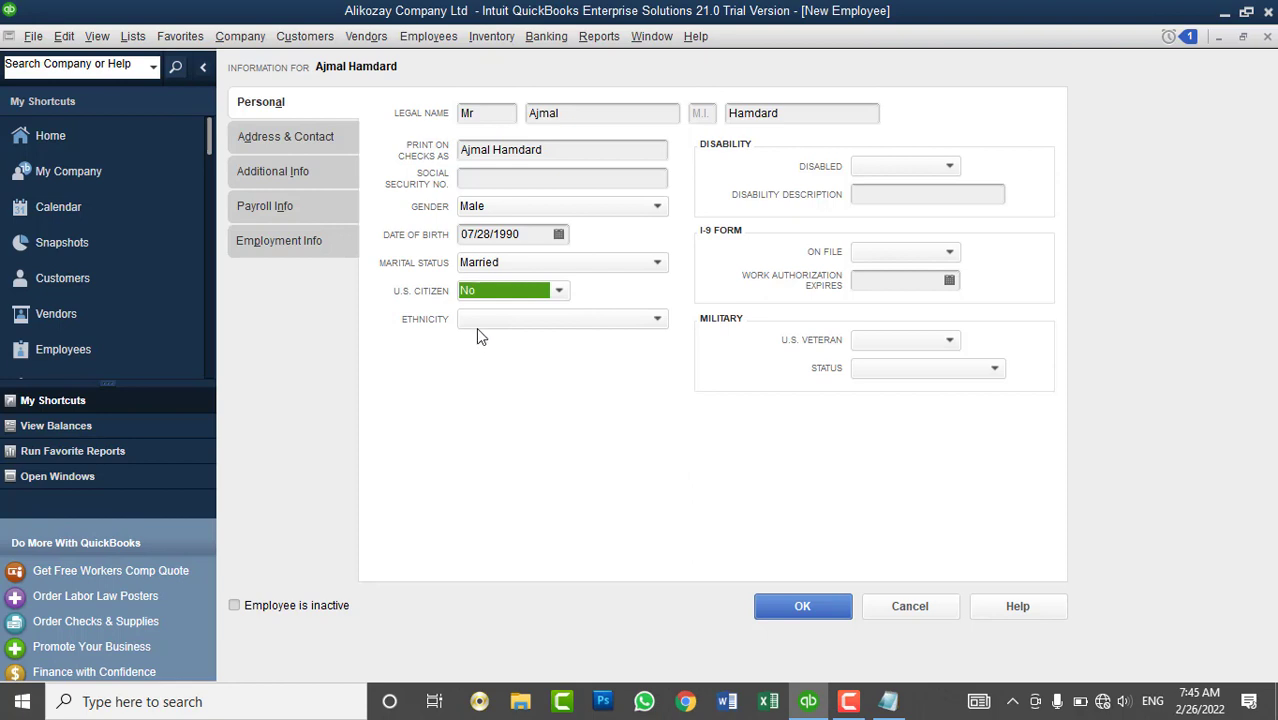
click(477, 322)
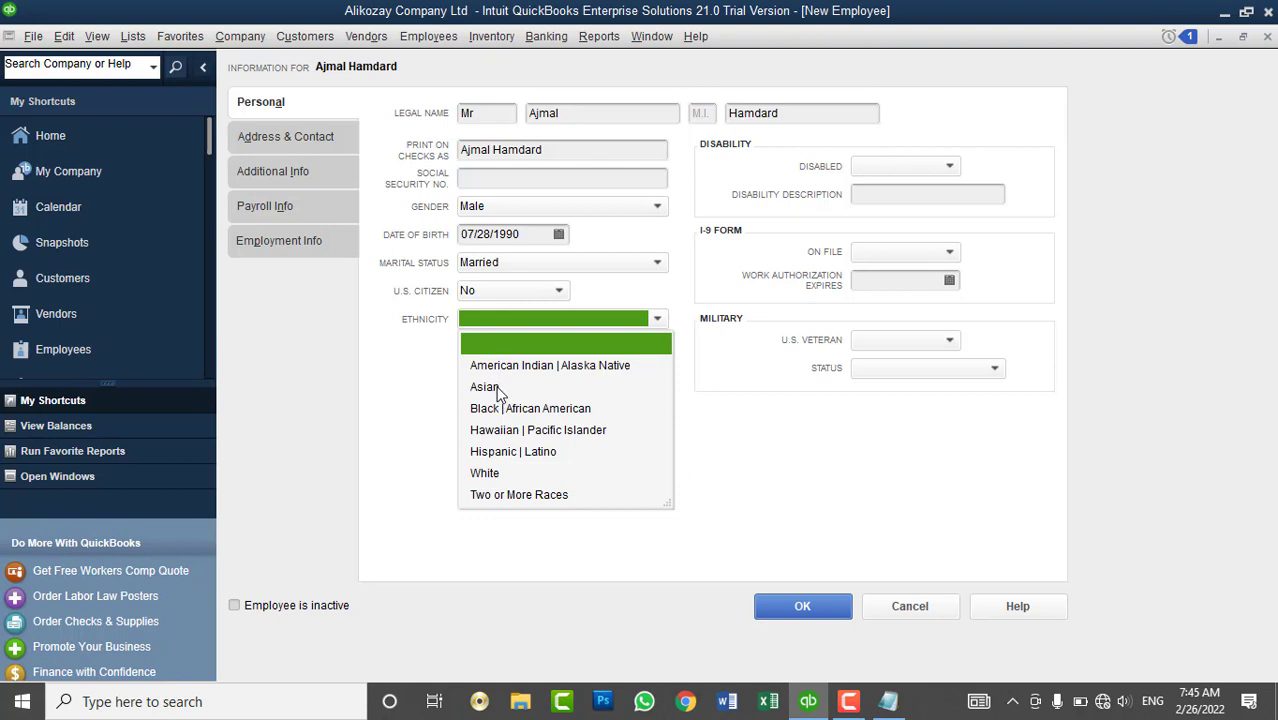
click(500, 391)
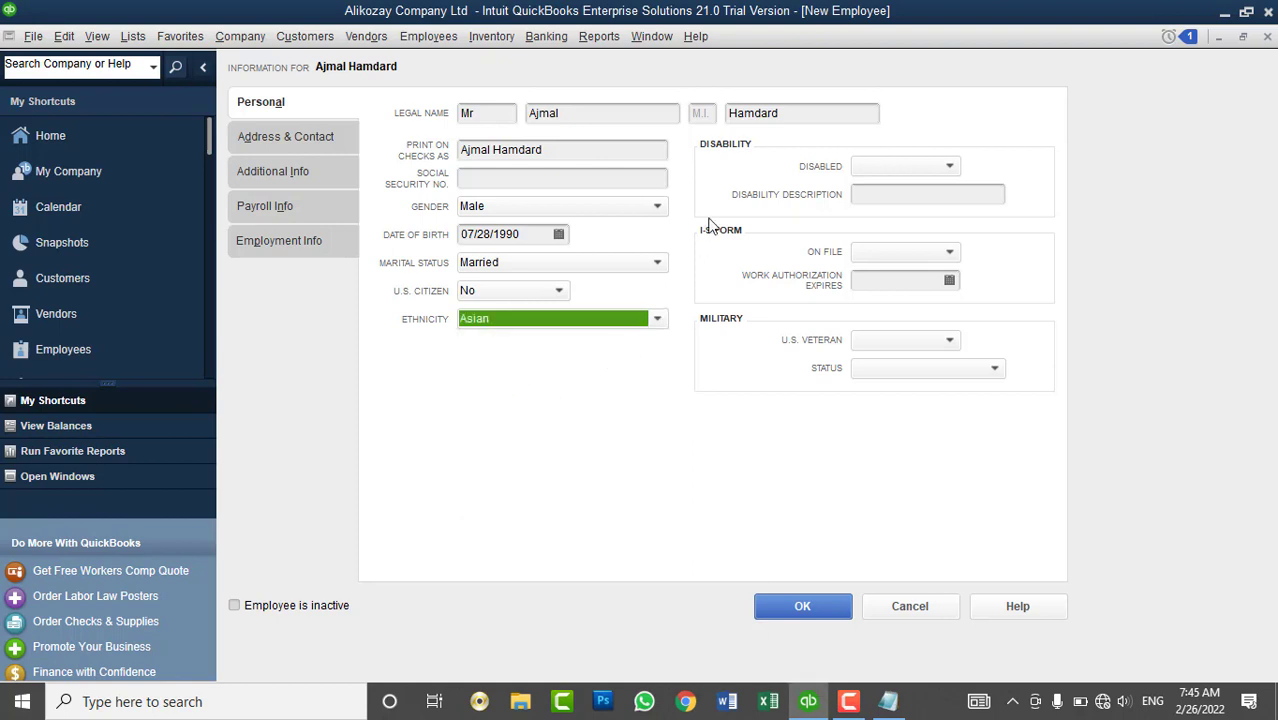
- Set the Disabled field to No and I-9 Form On File to No
click(903, 167)
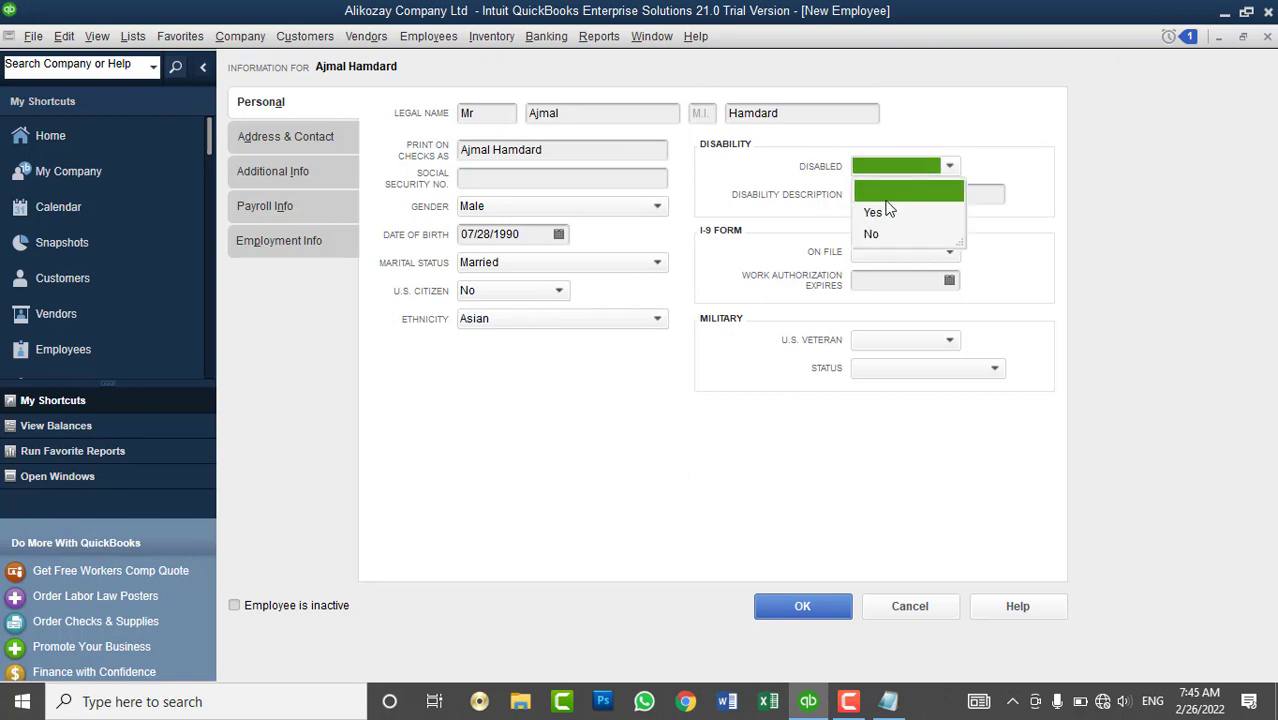
click(888, 211)
click(886, 170)
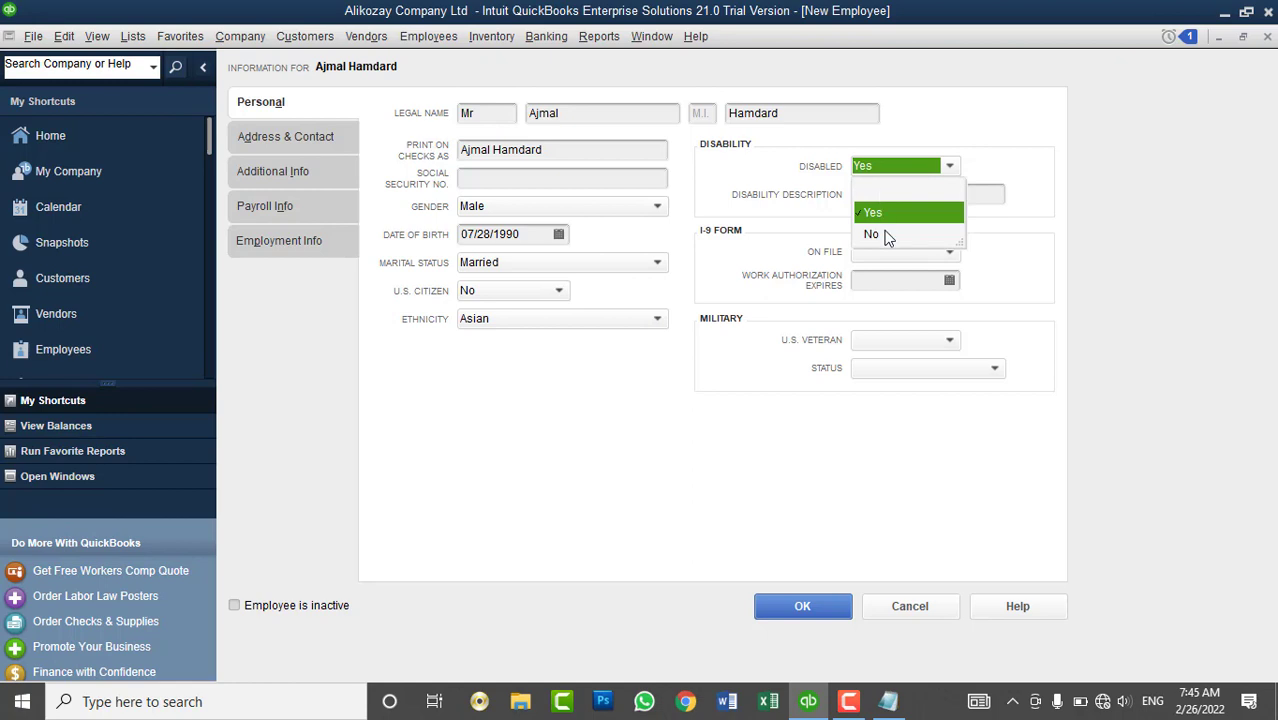
click(885, 236)
click(875, 200)
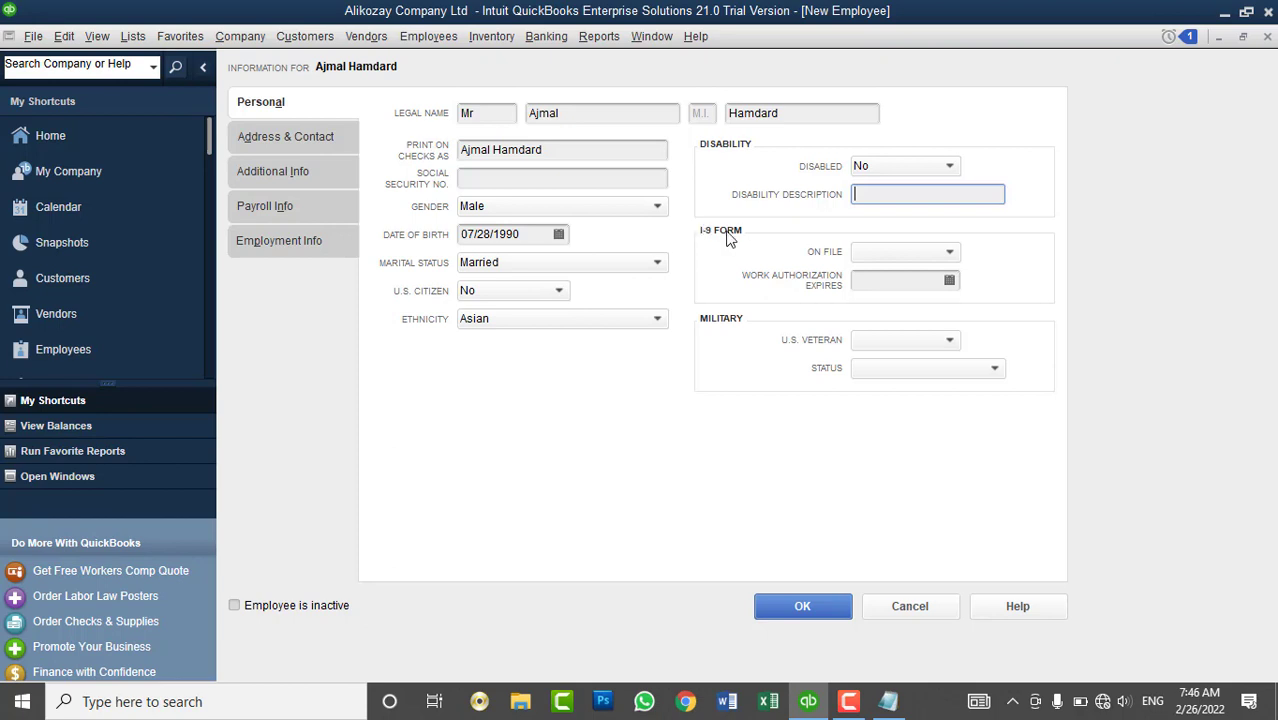
click(863, 255)
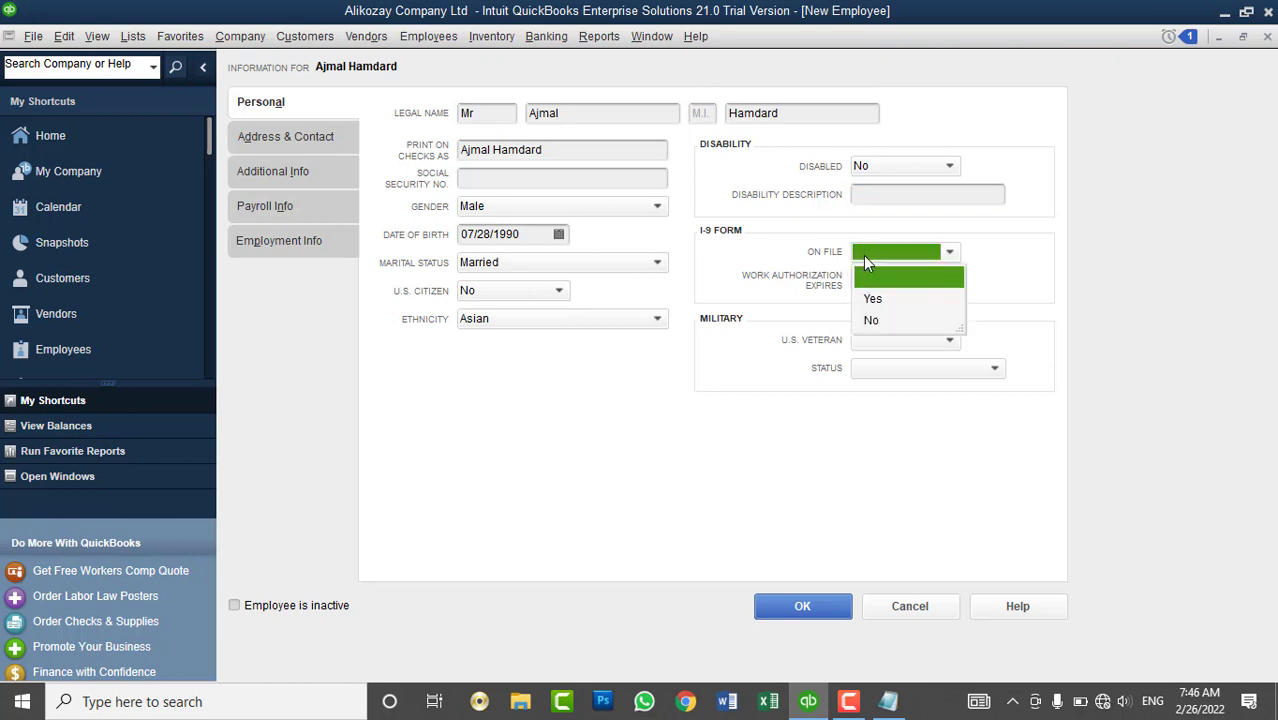
click(876, 321)
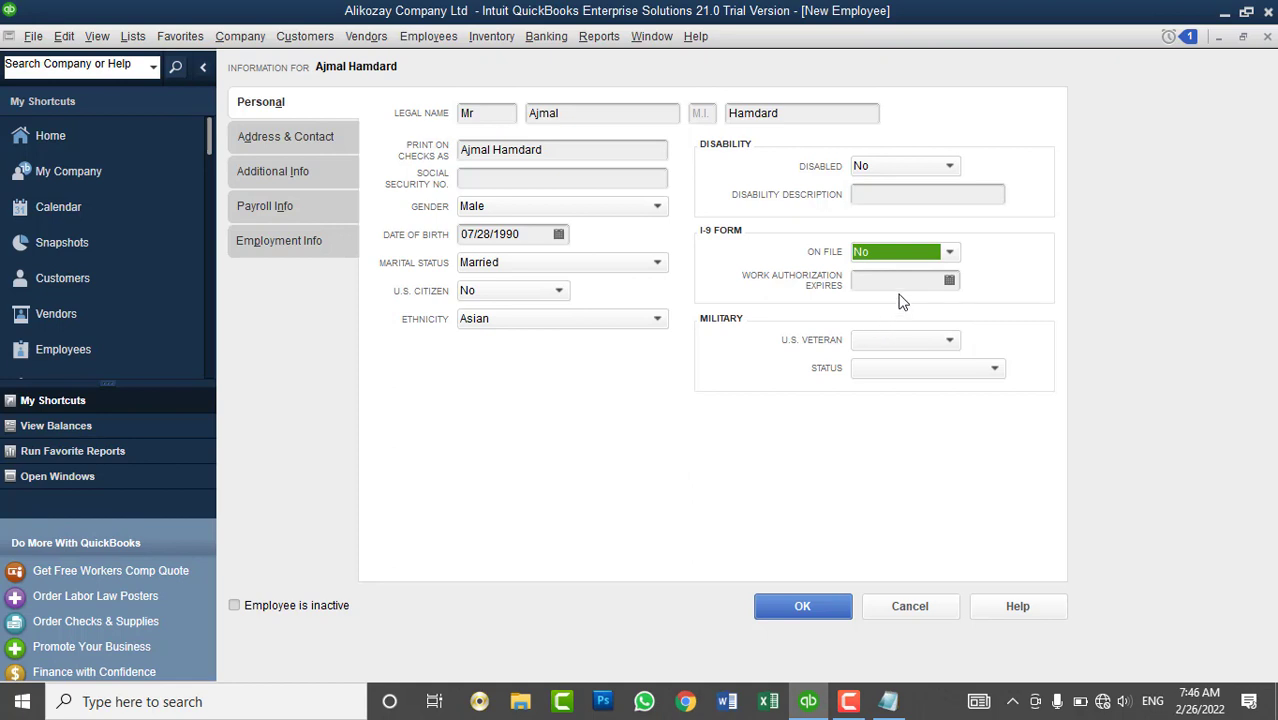
click(903, 281)
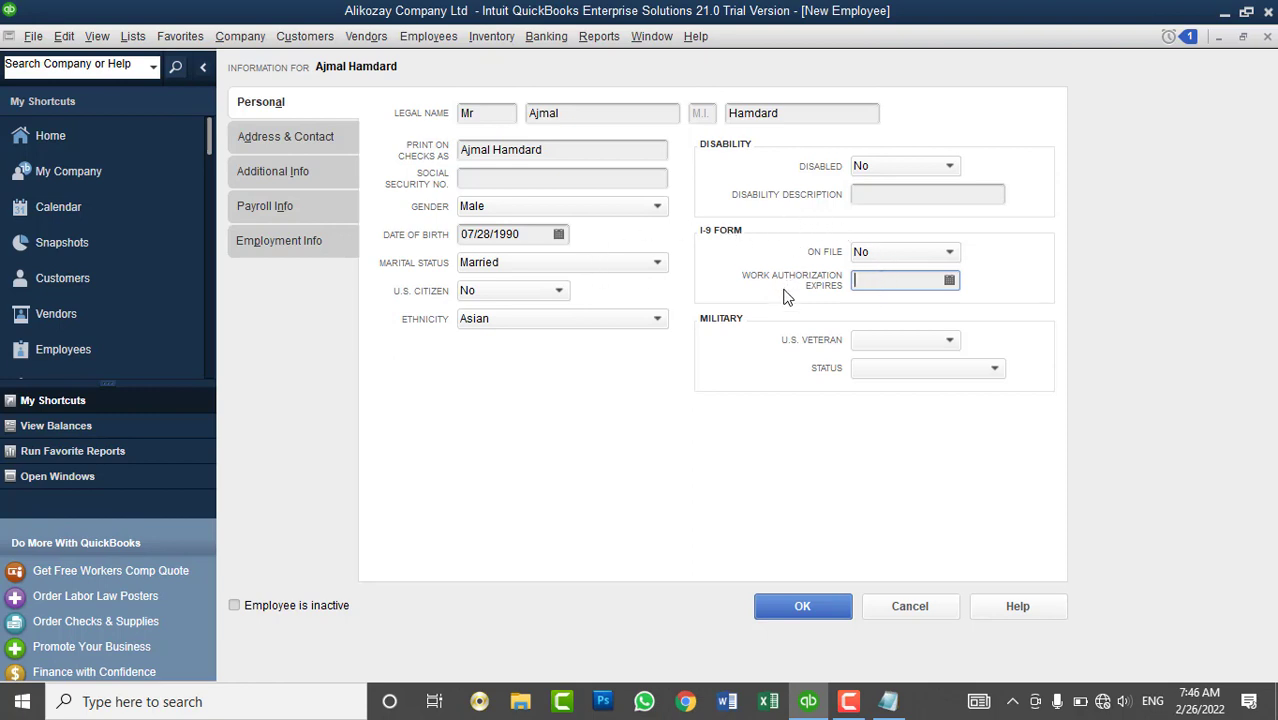
- Set U.S. Veteran to No, leave Military Status blank, and go to Address & Contact
click(862, 341)
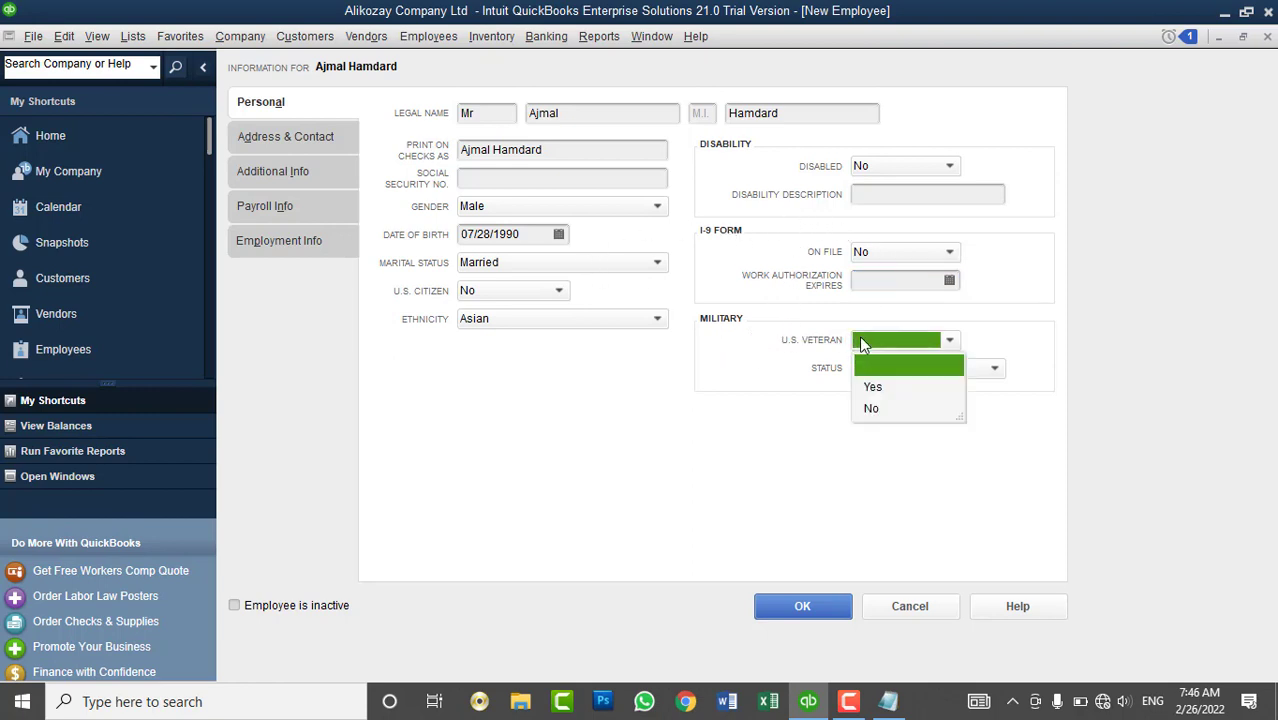
click(876, 388)
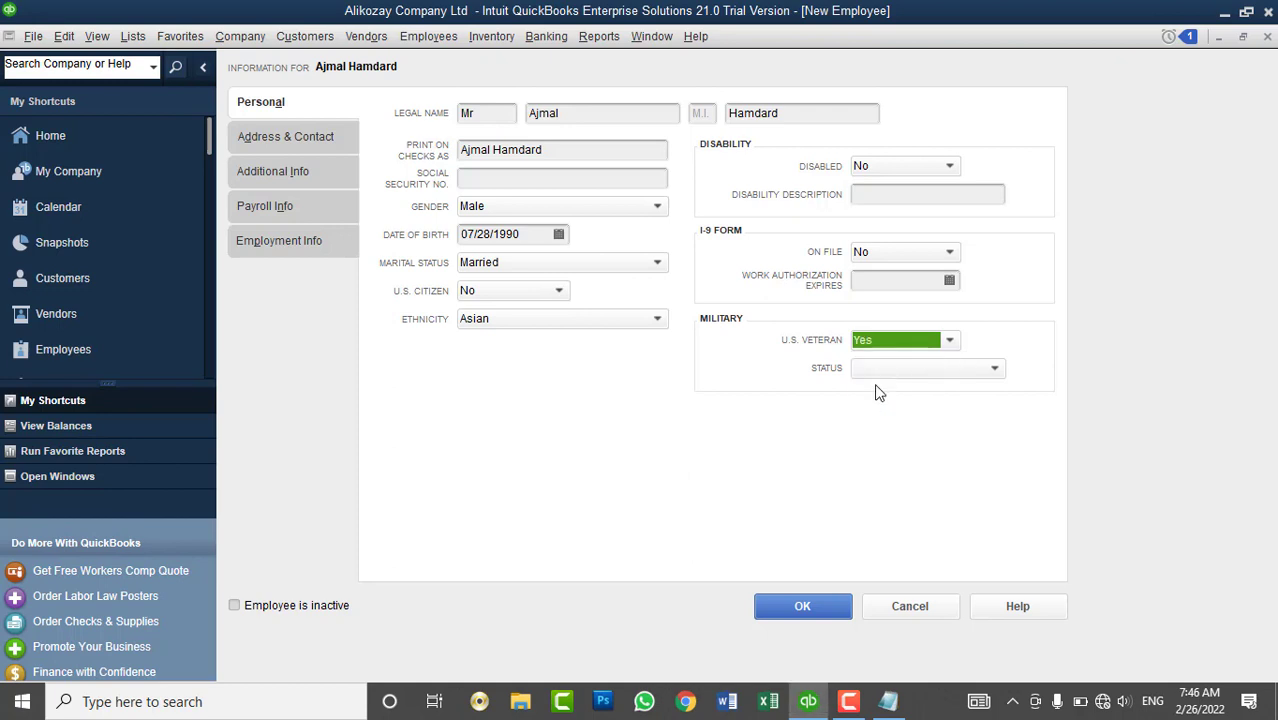
click(881, 368)
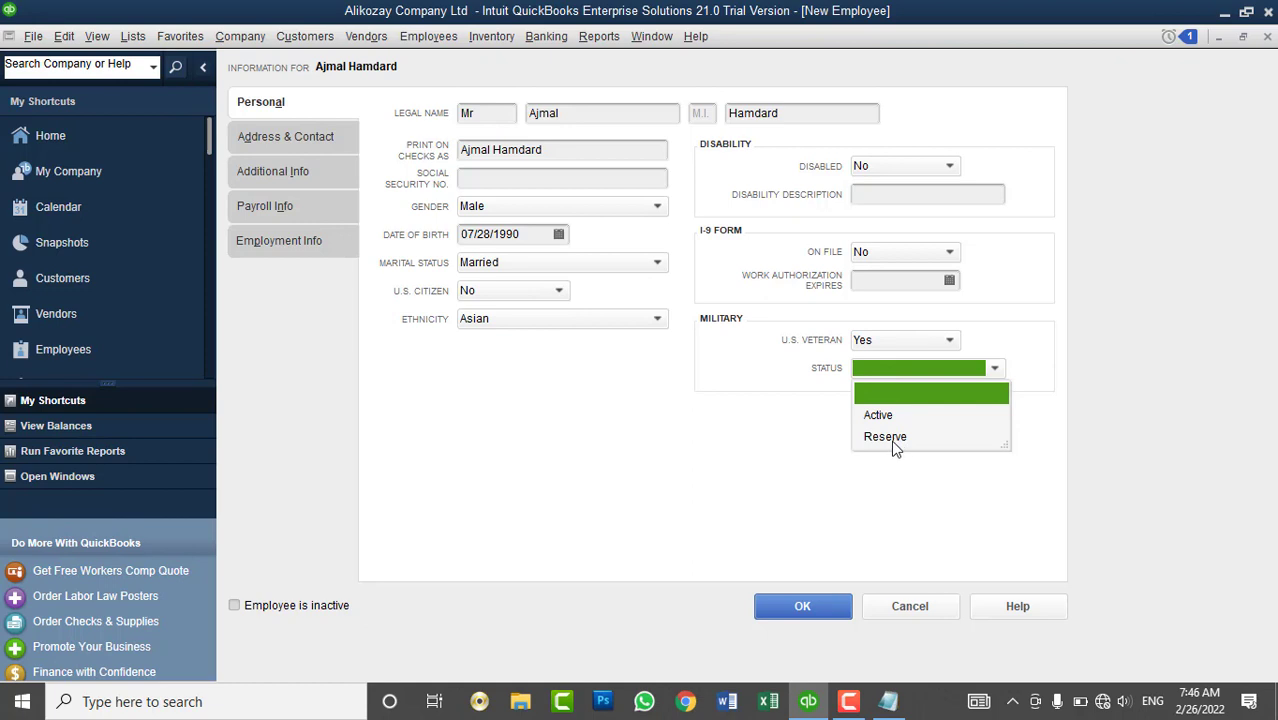
click(1095, 327)
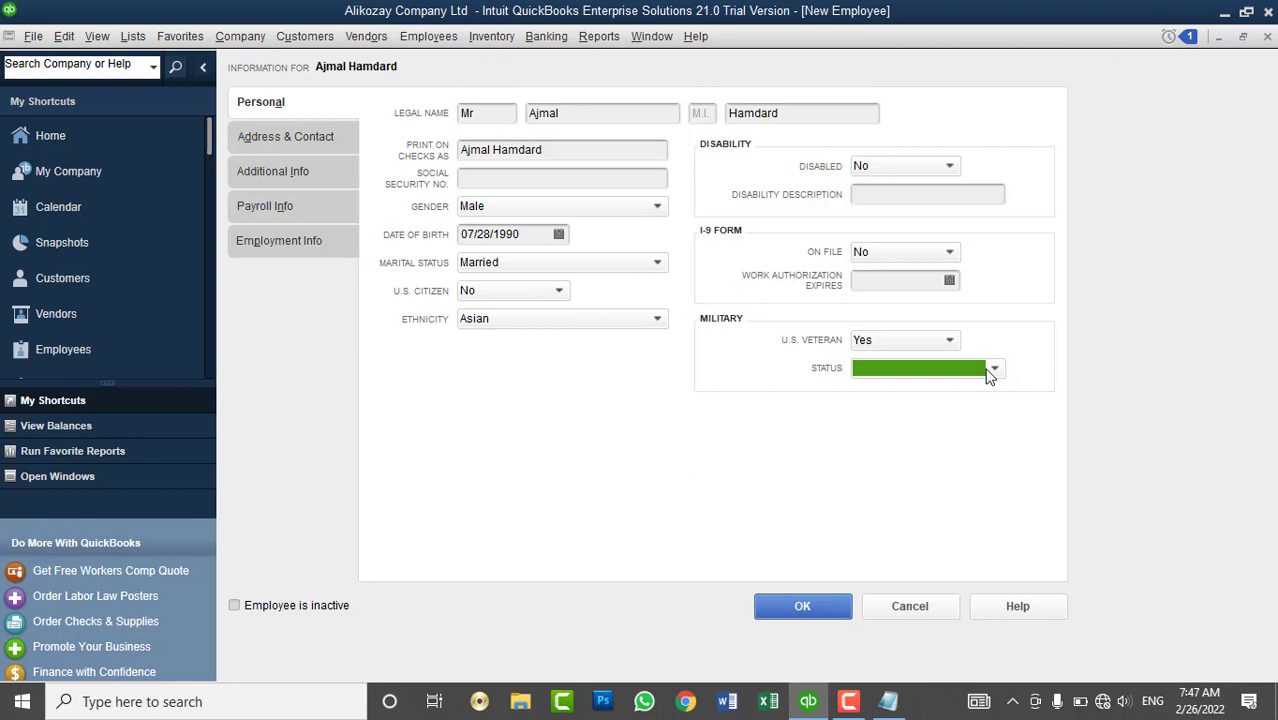
click(992, 370)
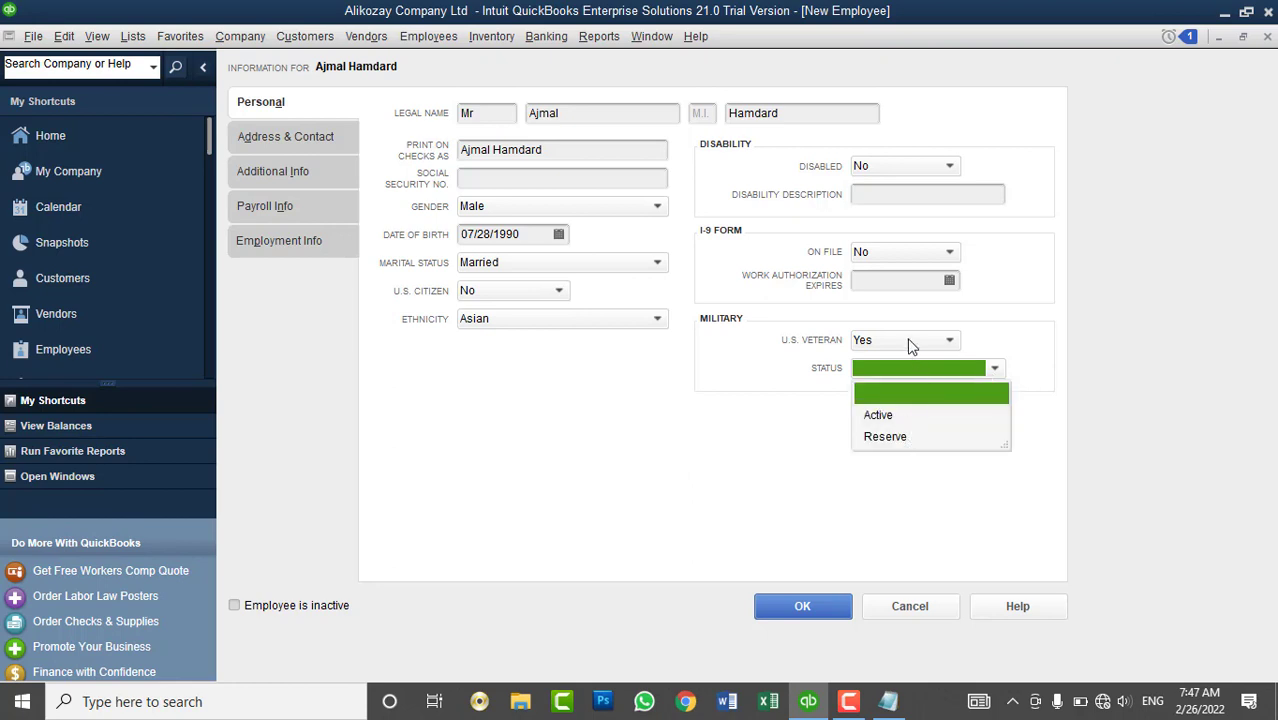
click(900, 340)
click(882, 409)
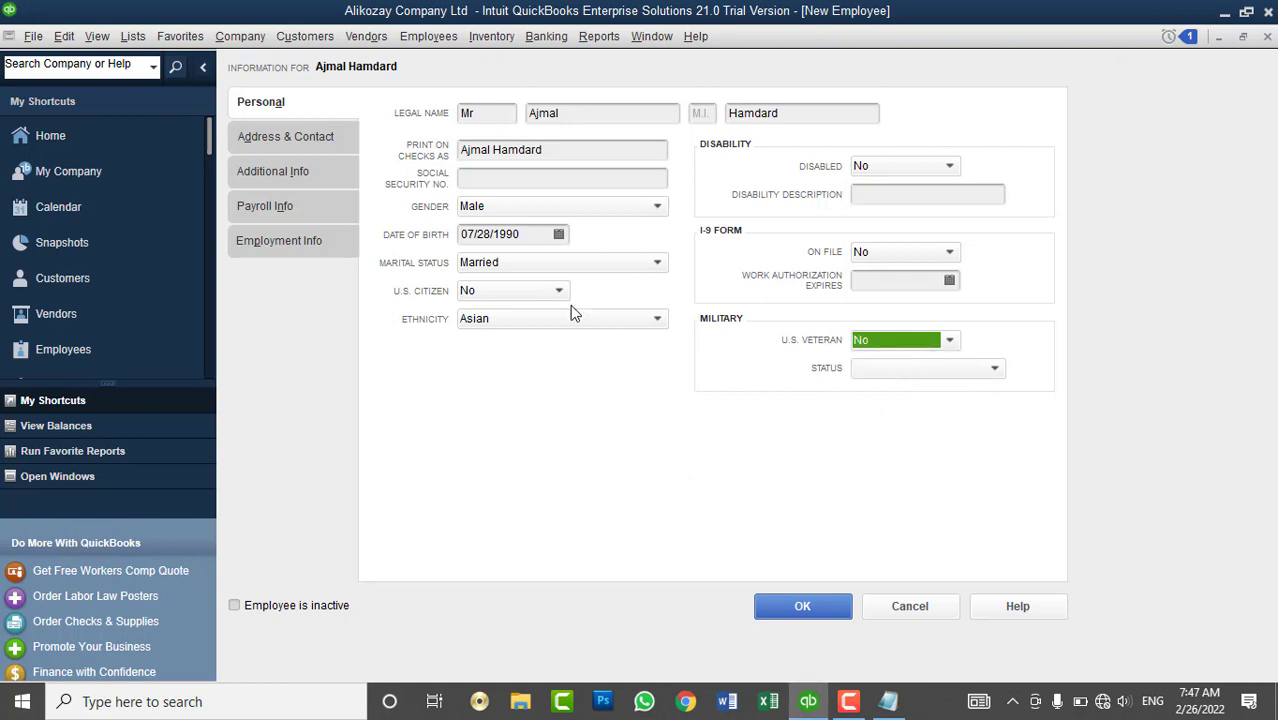
click(309, 140)
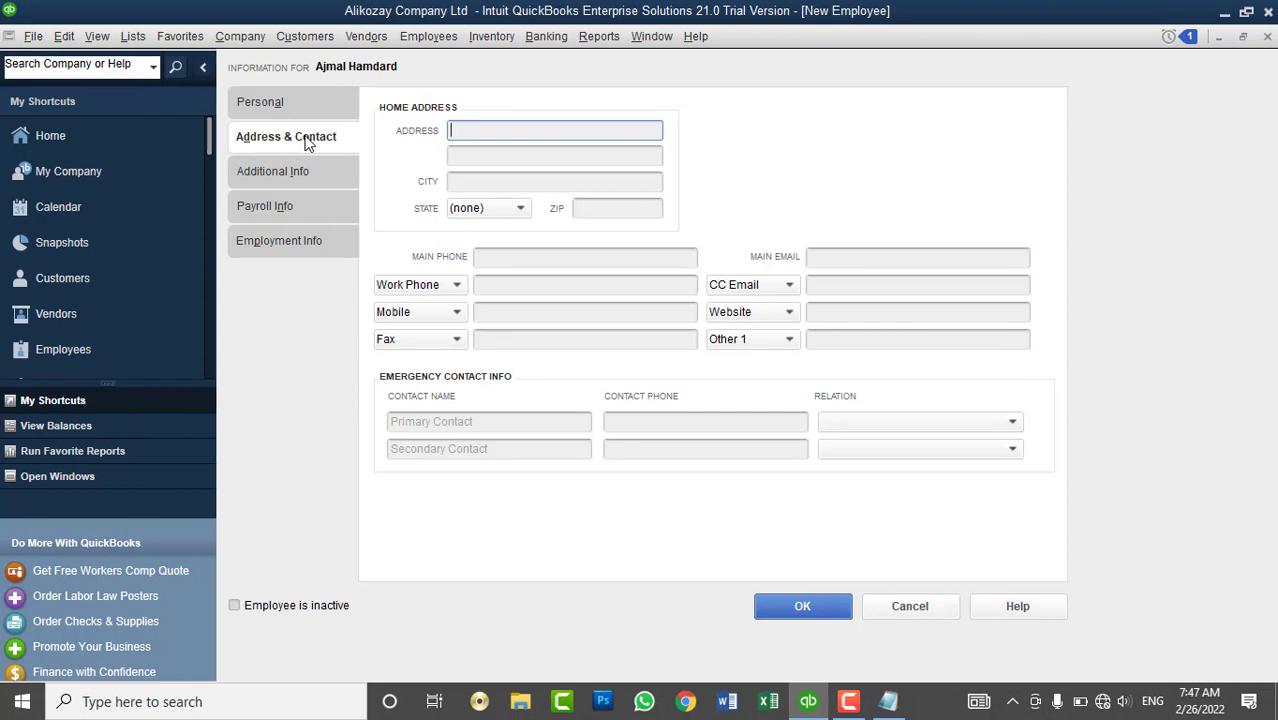
- Enter the employee's two home address lines, city and ZIP code
key(Tab)
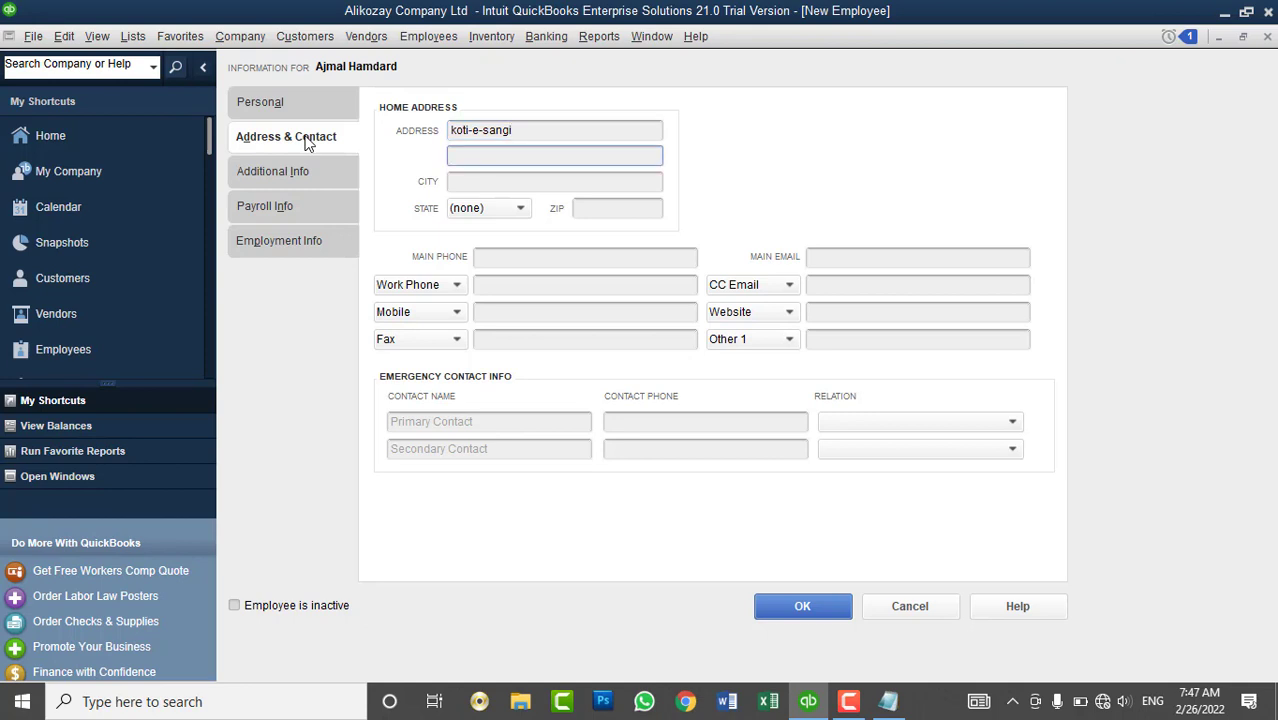
key(Tab)
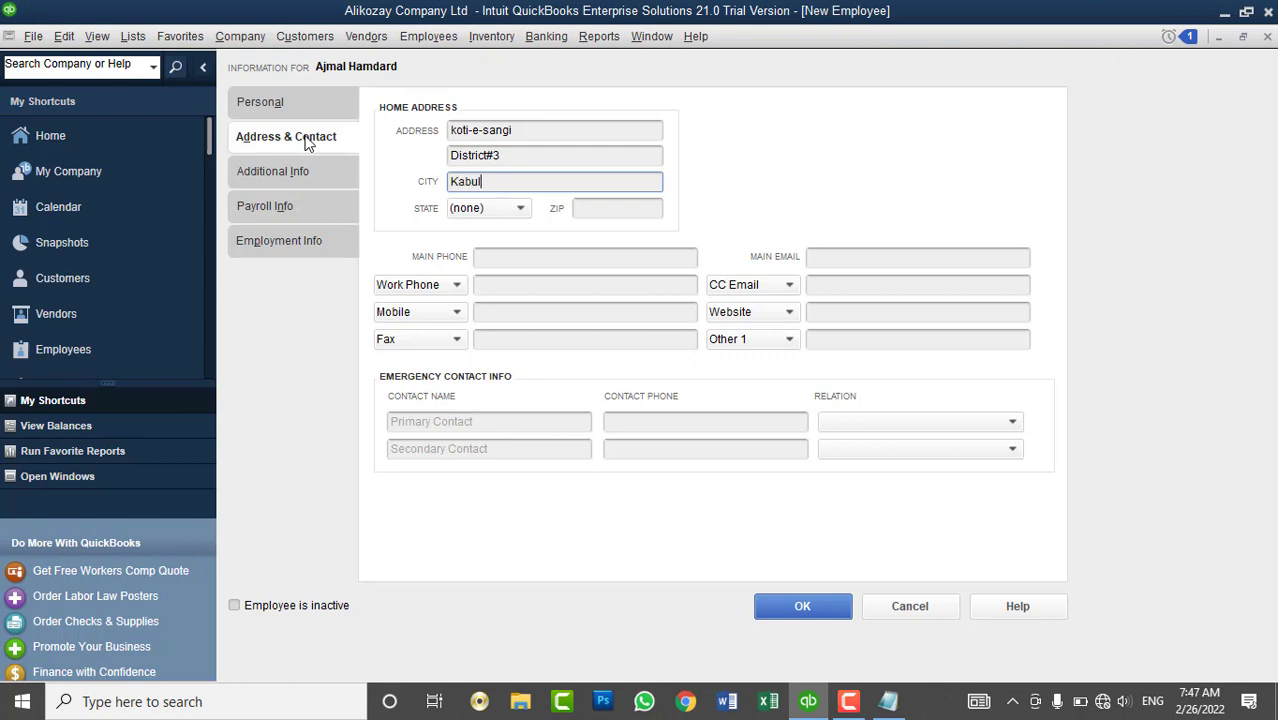
key(Tab)
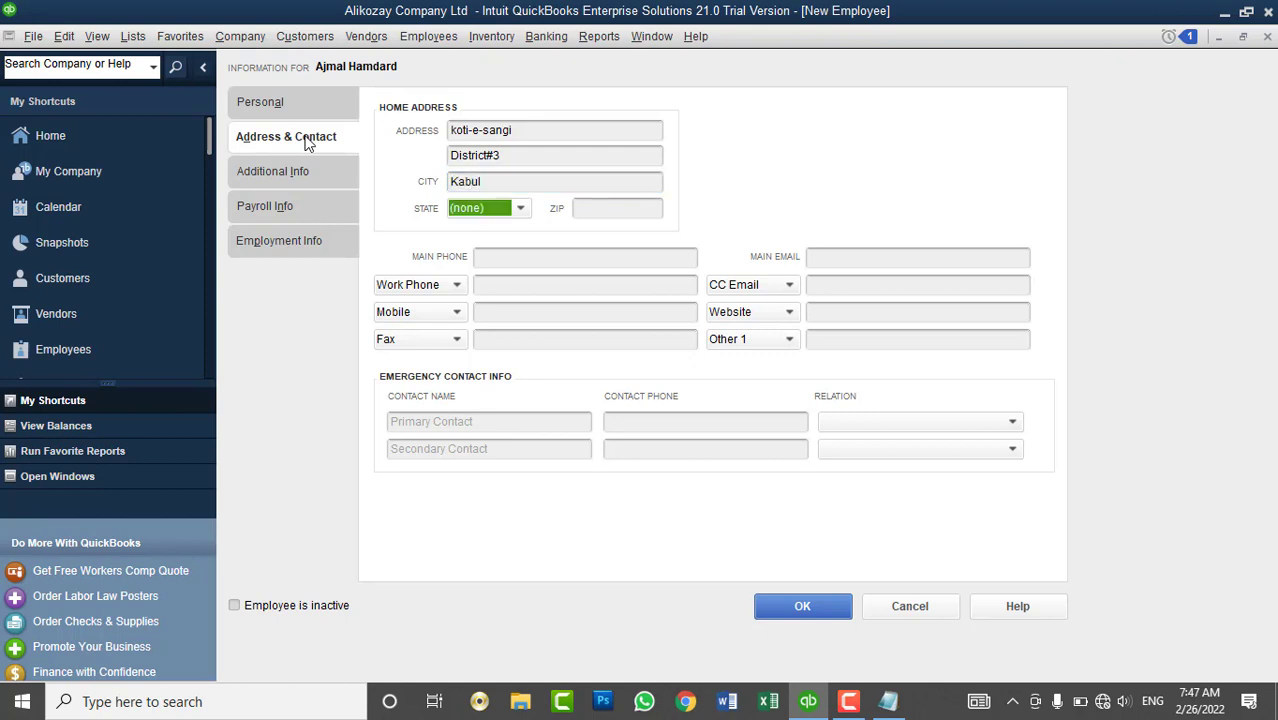
click(607, 210)
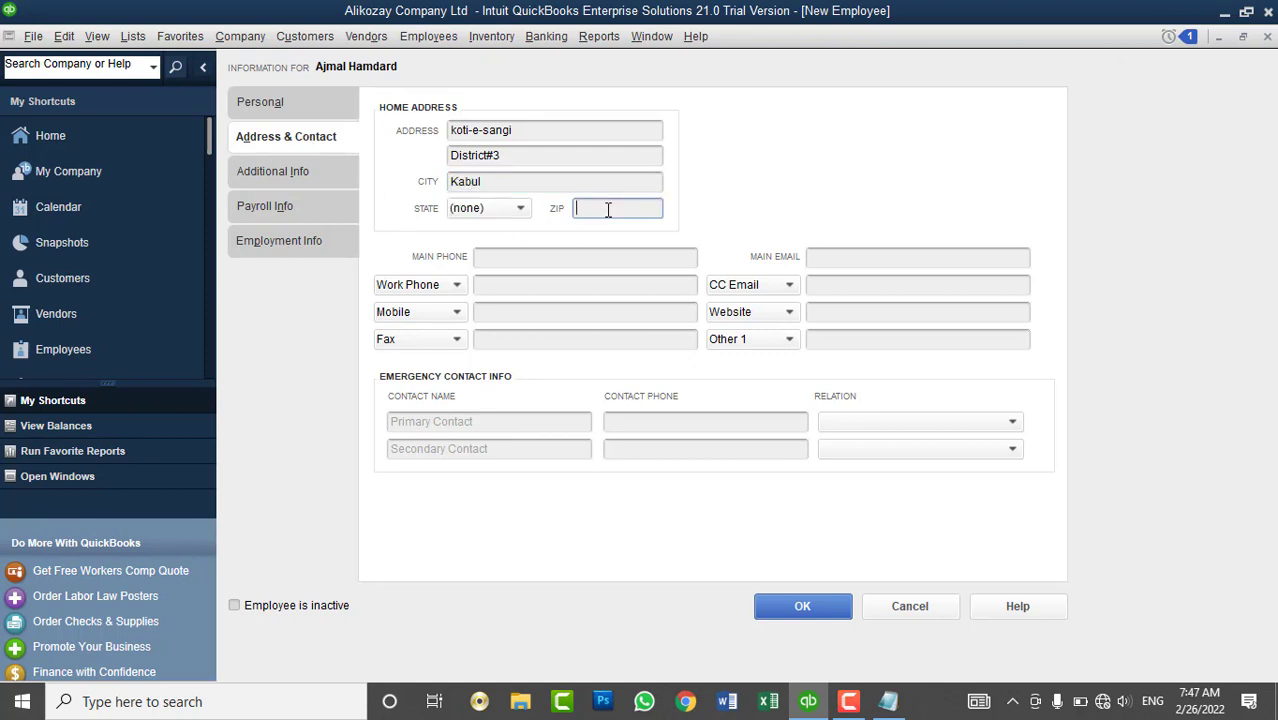
text(1006)
- Add the employee's main phone number, main e-mail, and a Skype ID contact entry
click(563, 256)
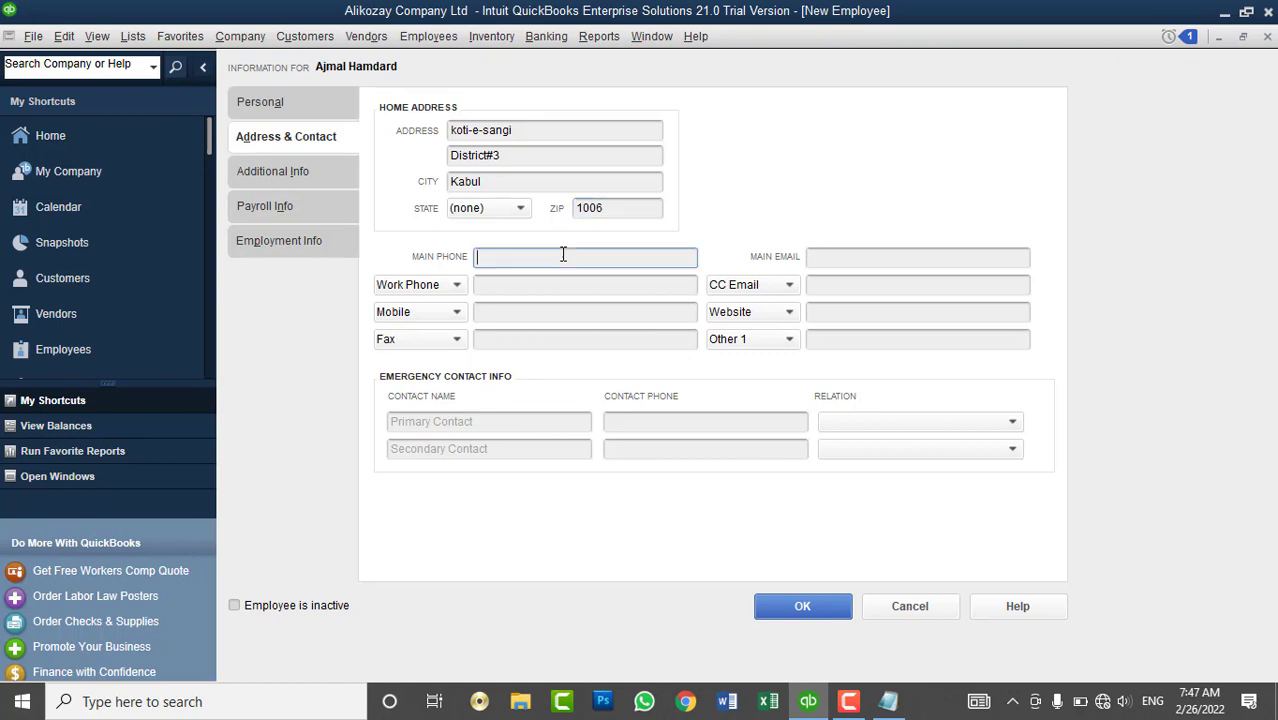
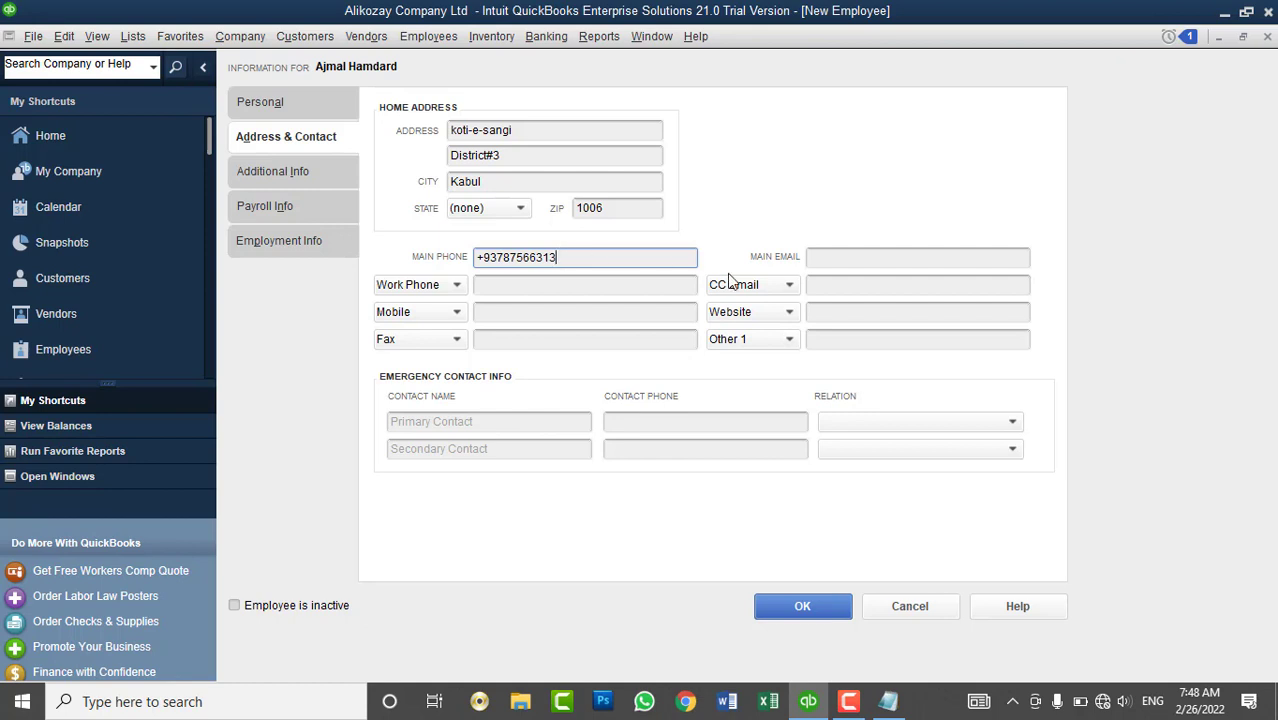
click(868, 263)
key(BackSpace)
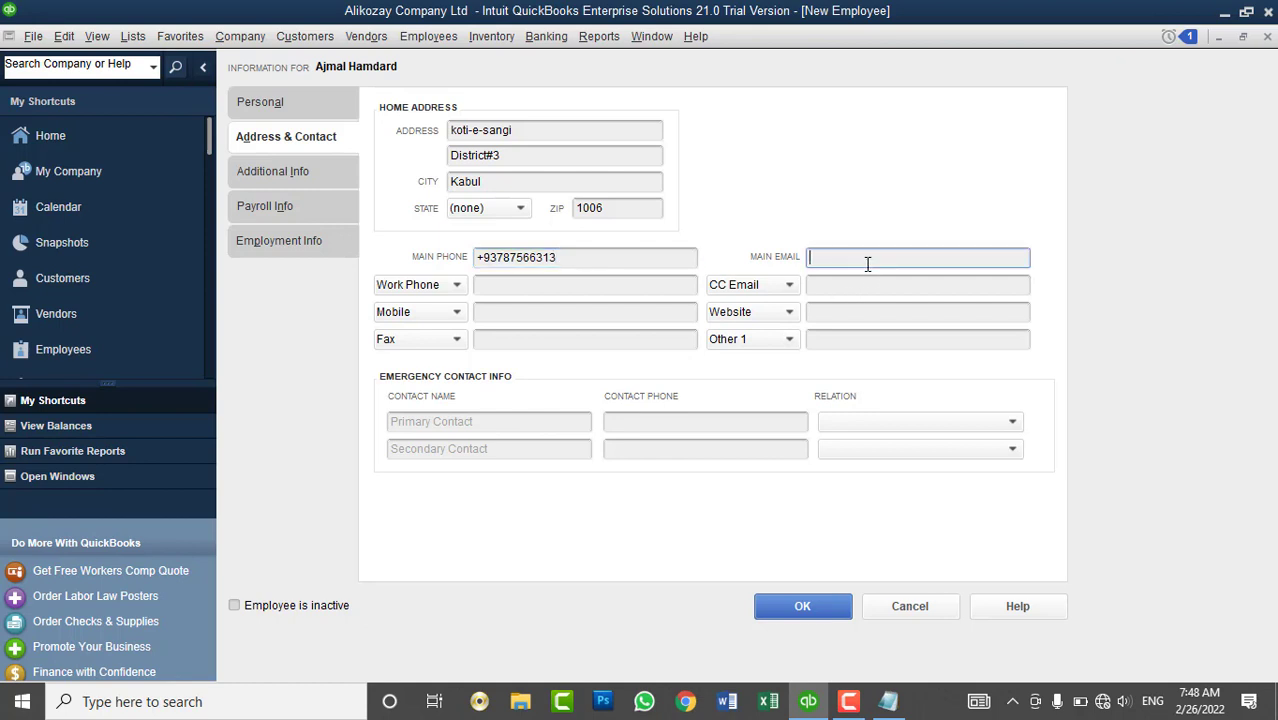
key(Tab)
key(Tab)
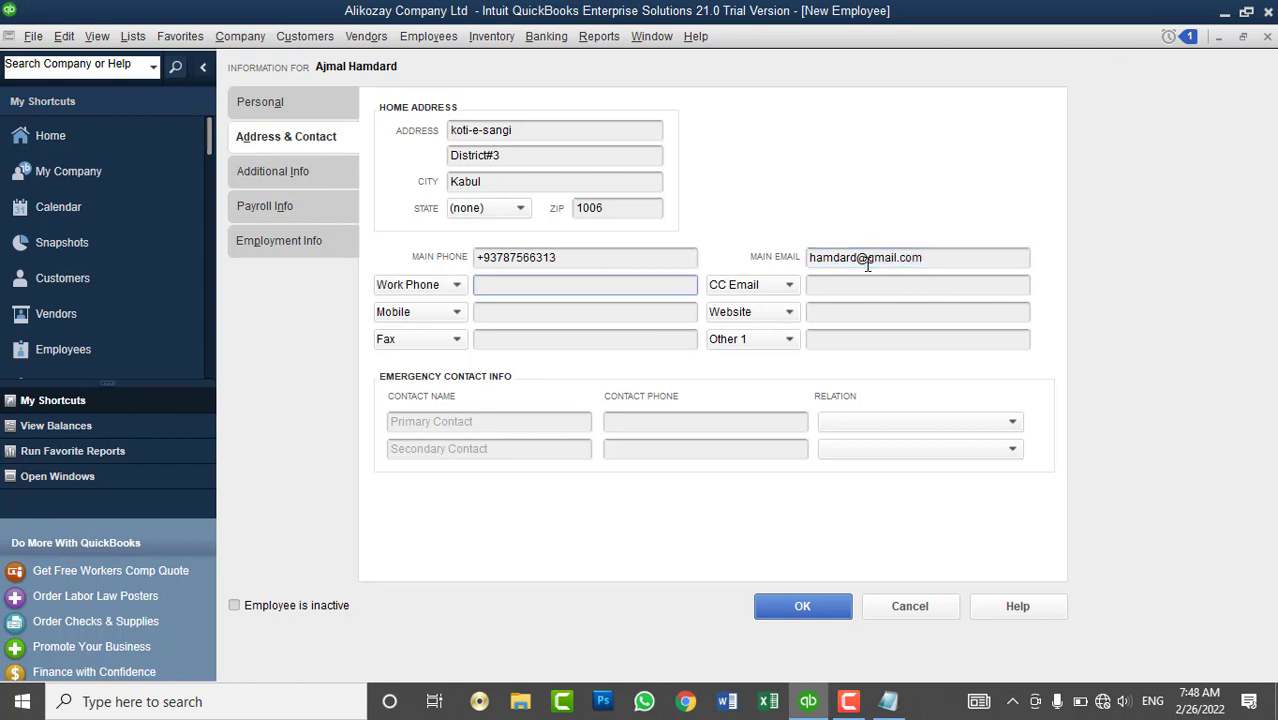
click(855, 282)
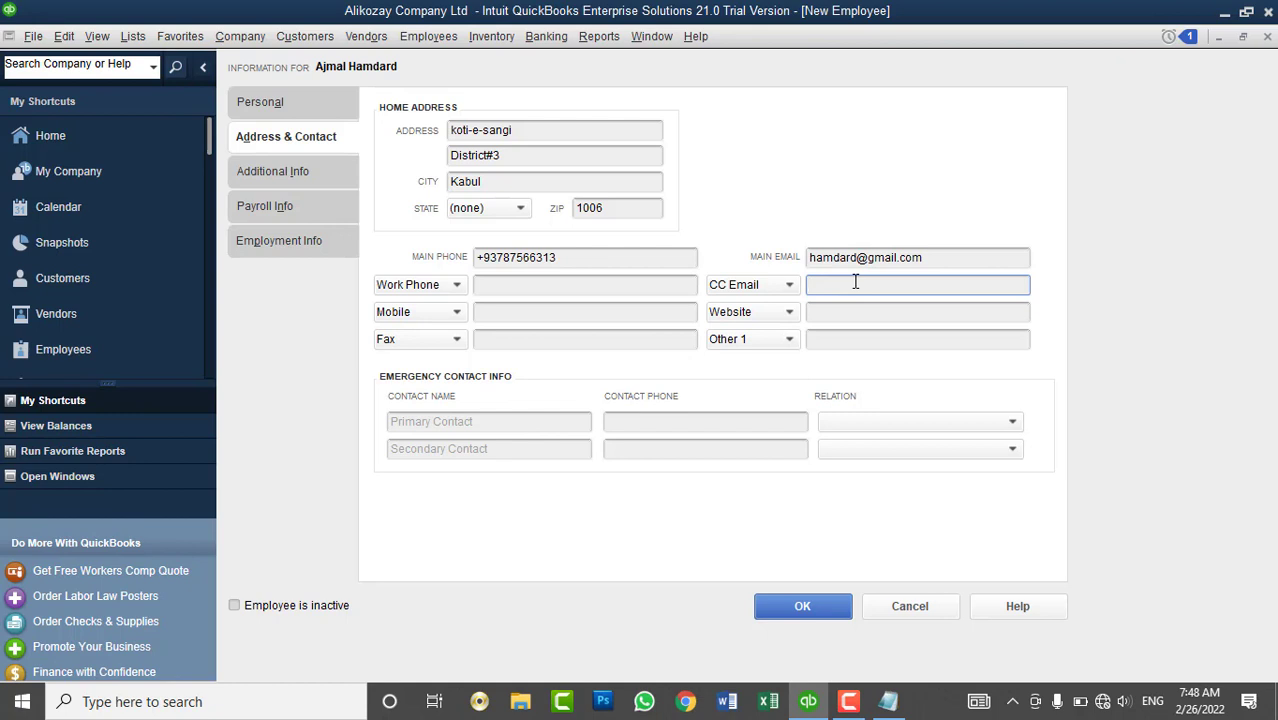
click(563, 310)
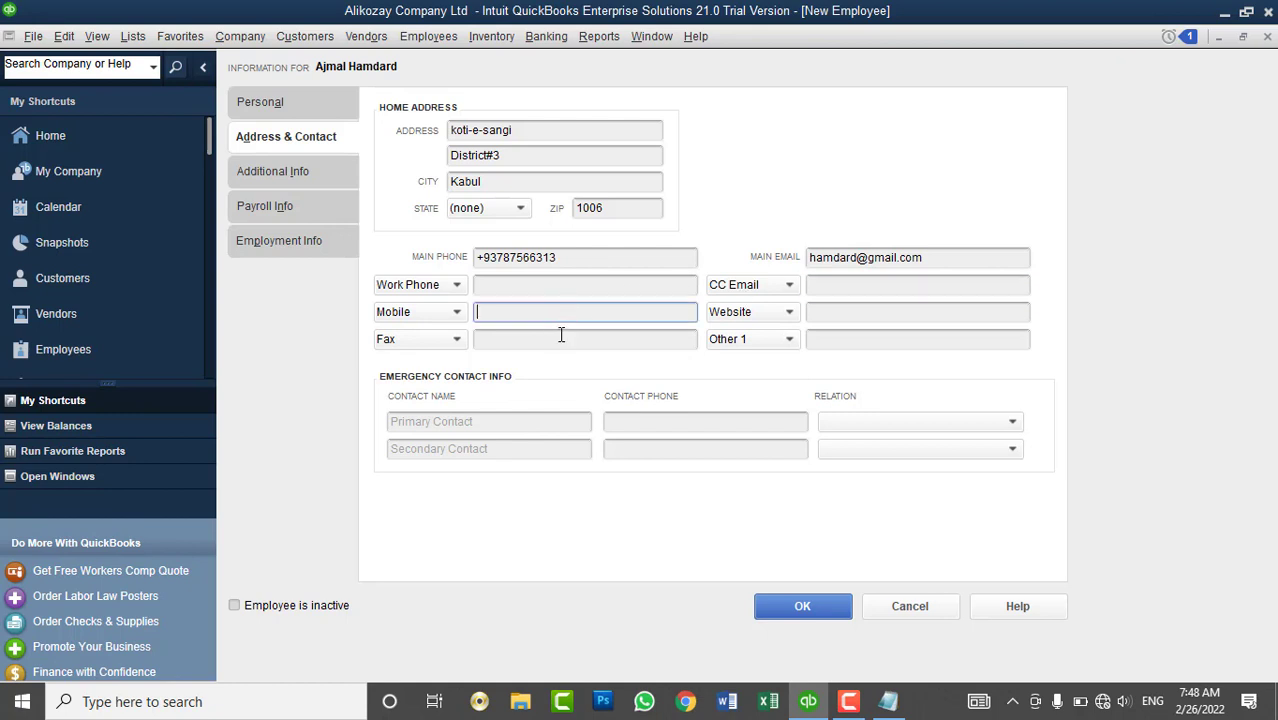
click(561, 335)
click(777, 340)
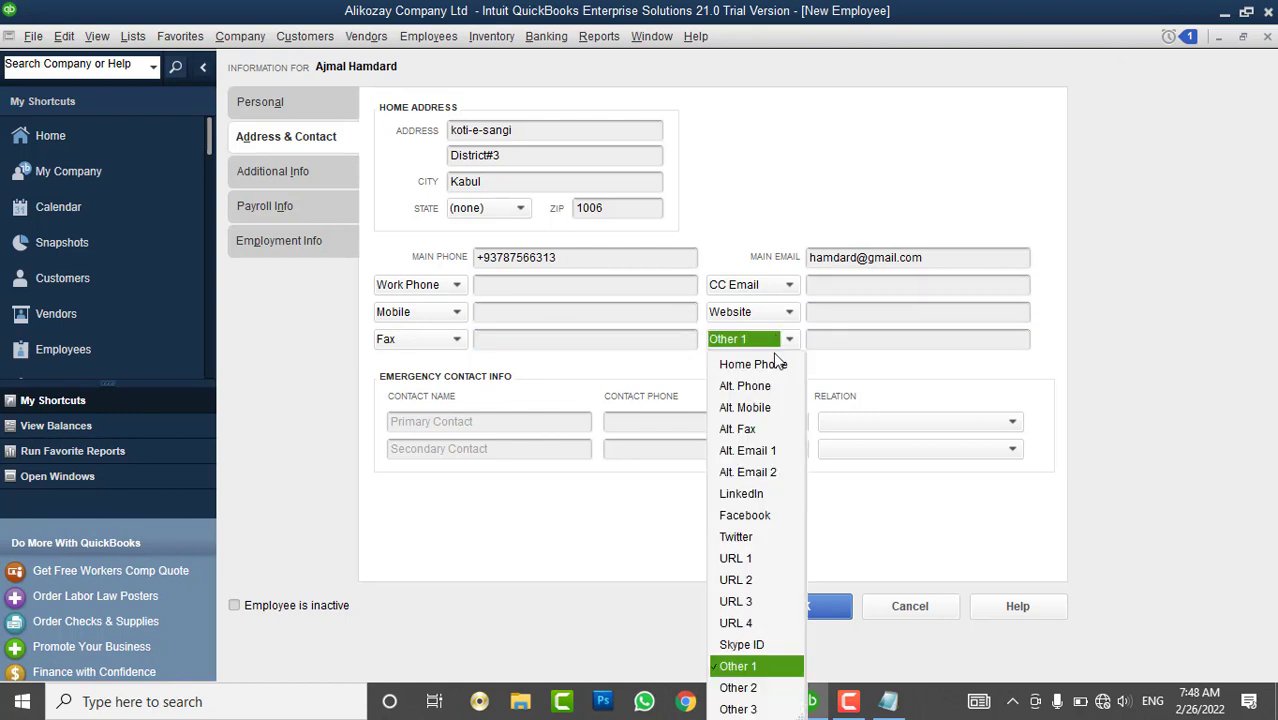
click(741, 644)
click(848, 341)
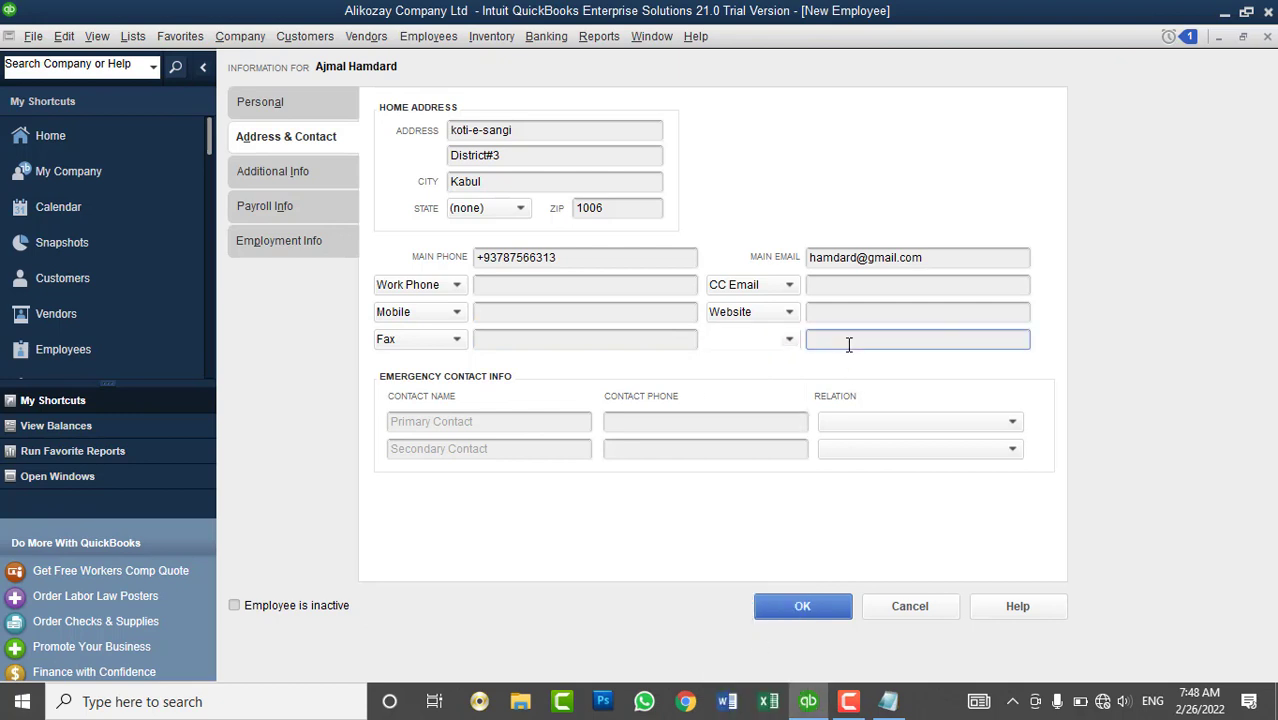
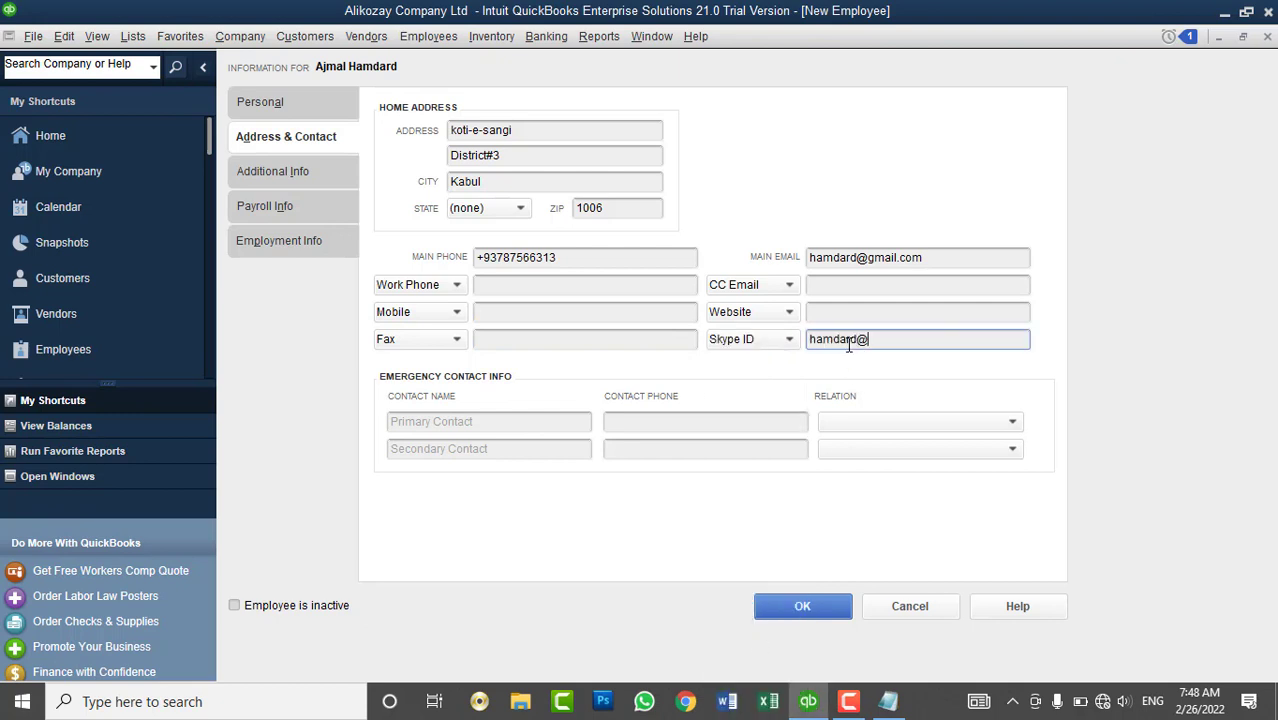
- Enter the first emergency contact's name and phone number, with relation Brother
click(491, 422)
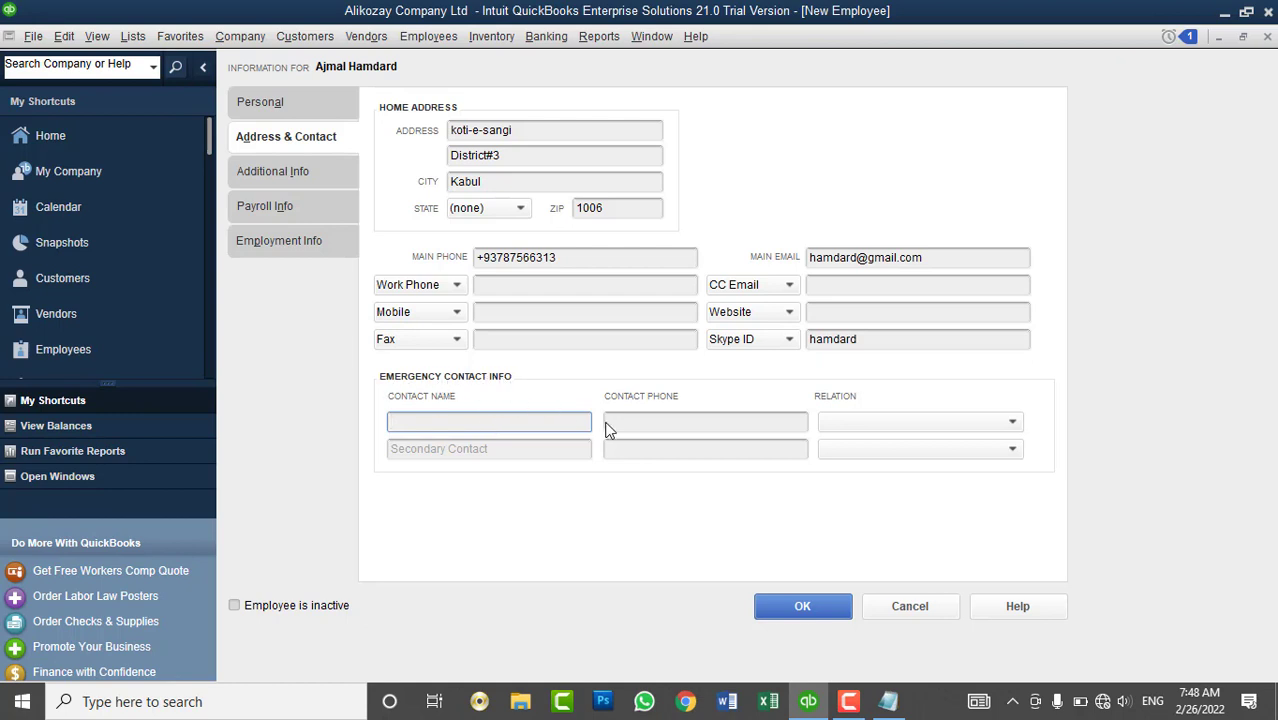
click(652, 422)
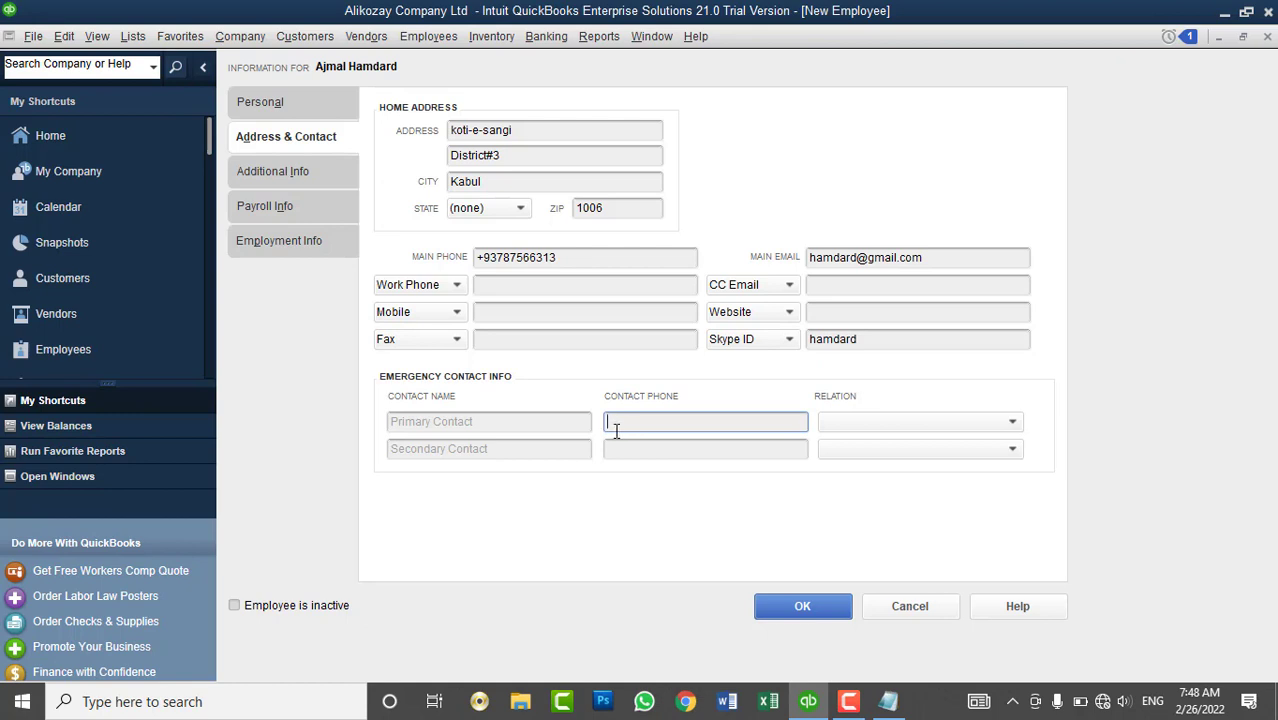
click(501, 424)
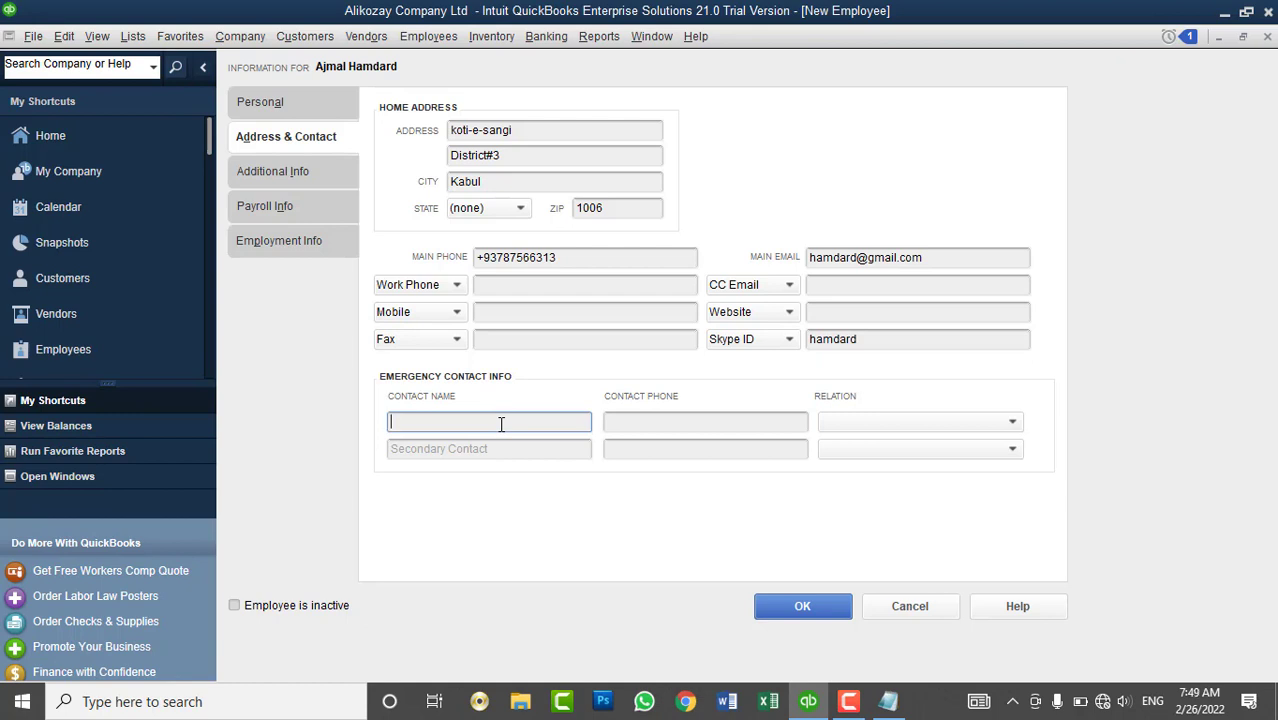
text(Waheek)
key(Tab)
click(501, 424)
key(BackSpace)
text(l)
key(Tab)
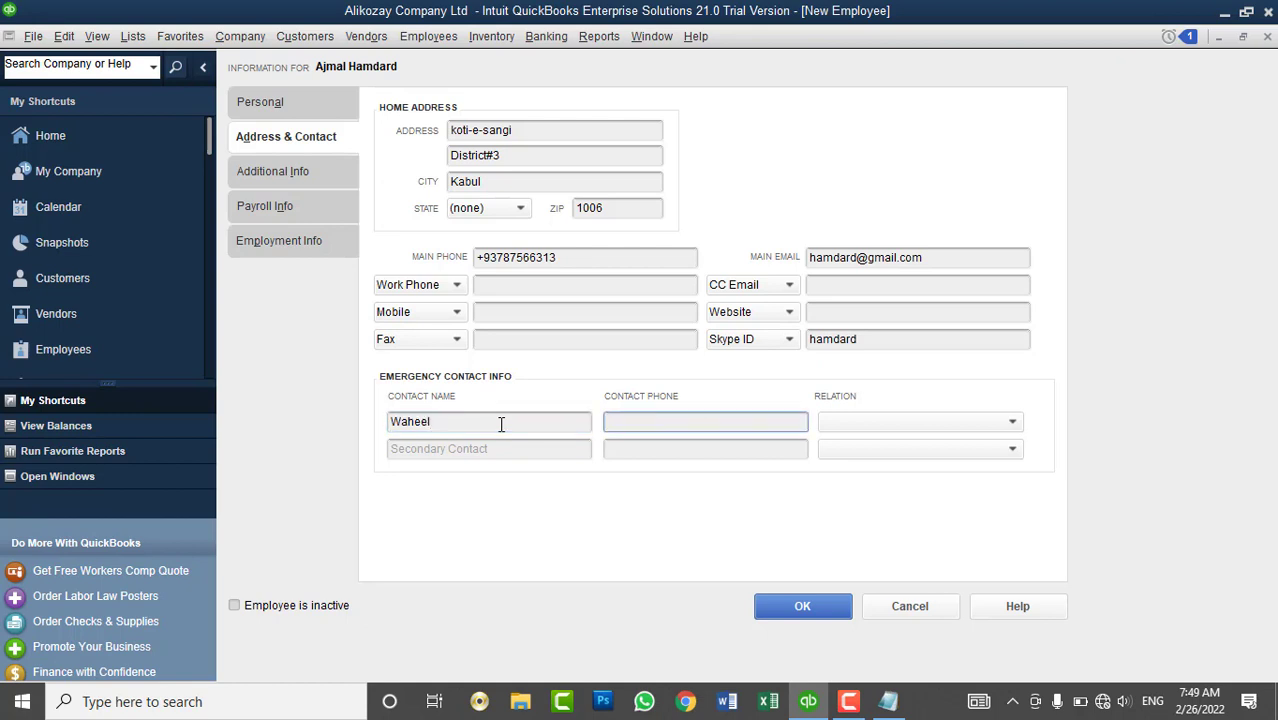
click(839, 425)
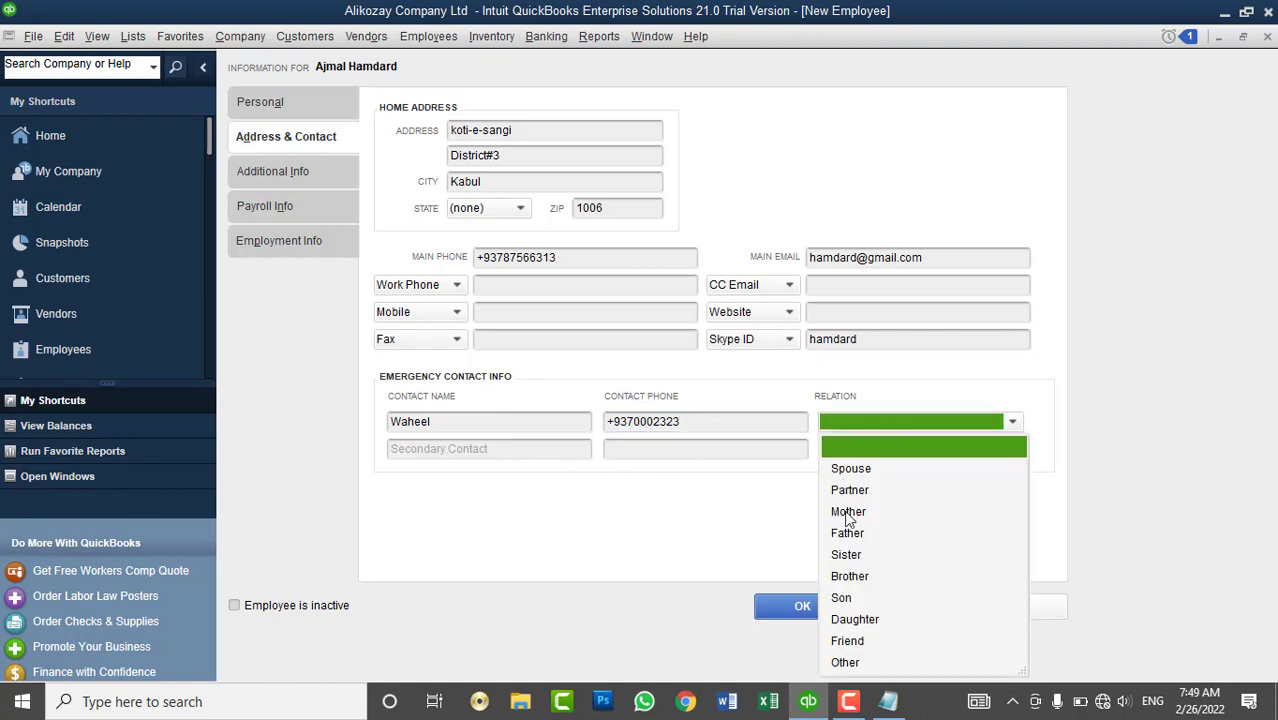
click(850, 576)
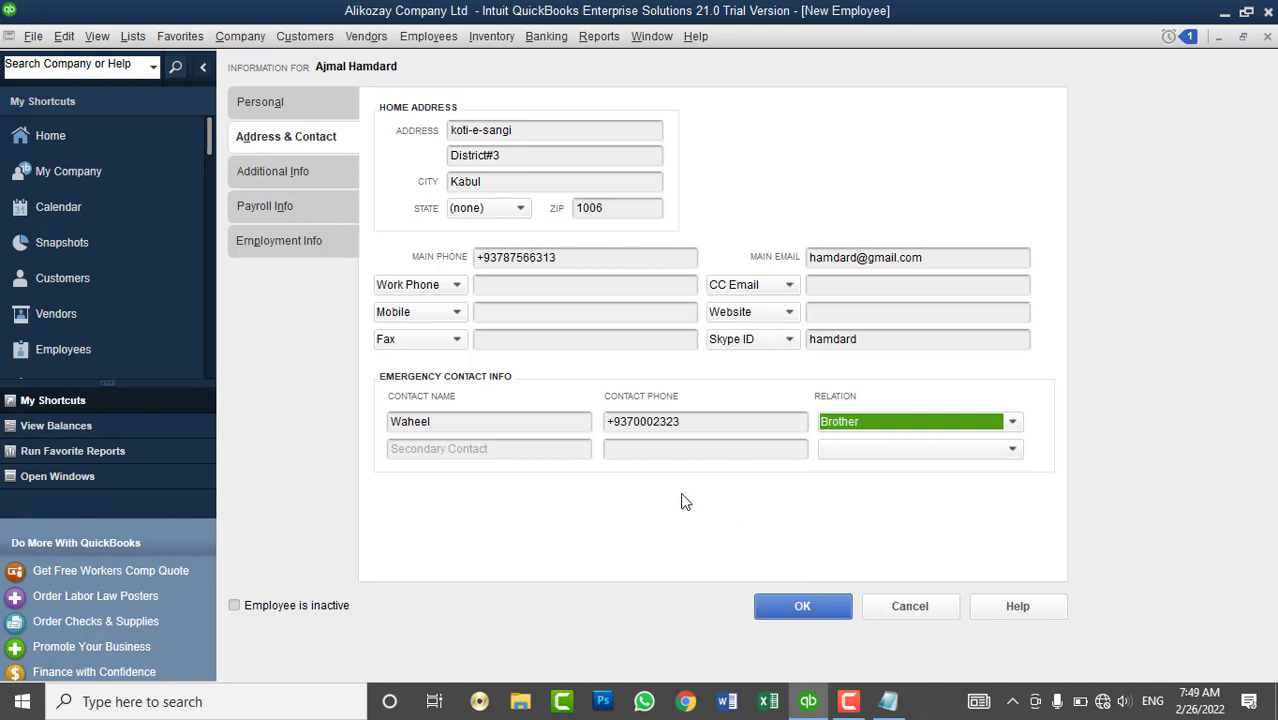
- Add the second emergency contact with the same phone number and relation Father, then open Additional Info
click(515, 449)
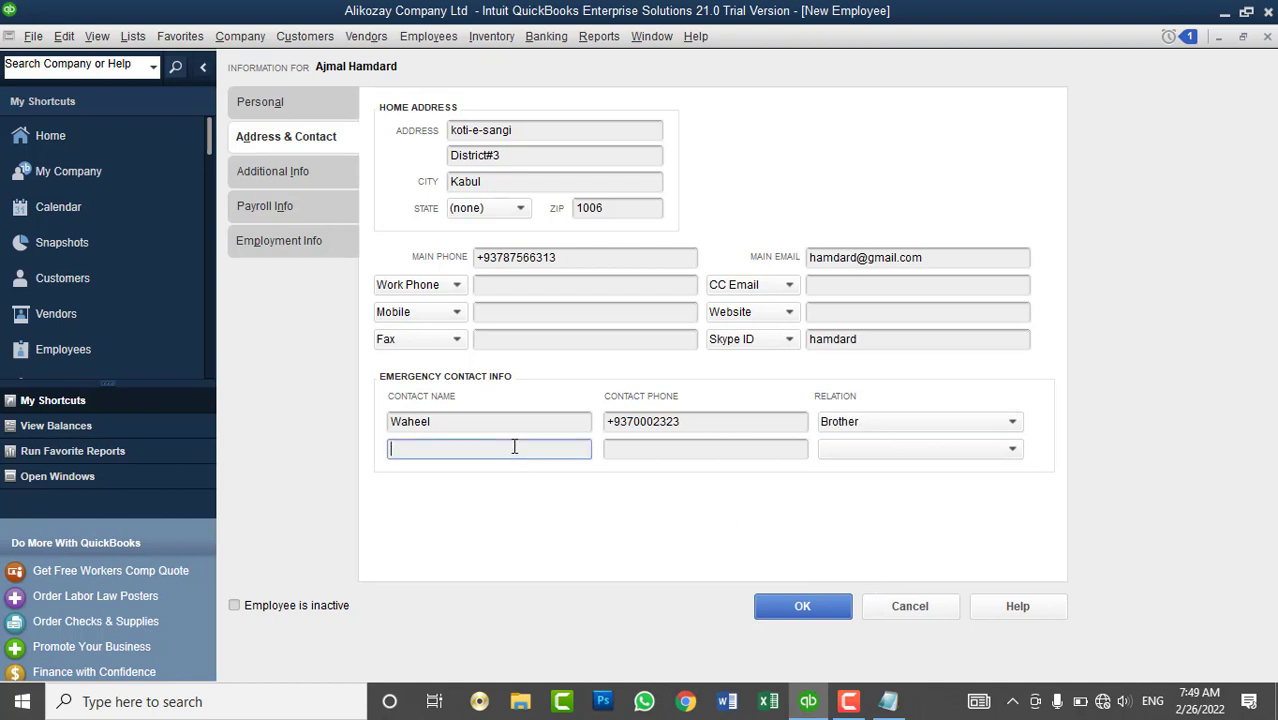
text(Ahmad)
key(Tab)
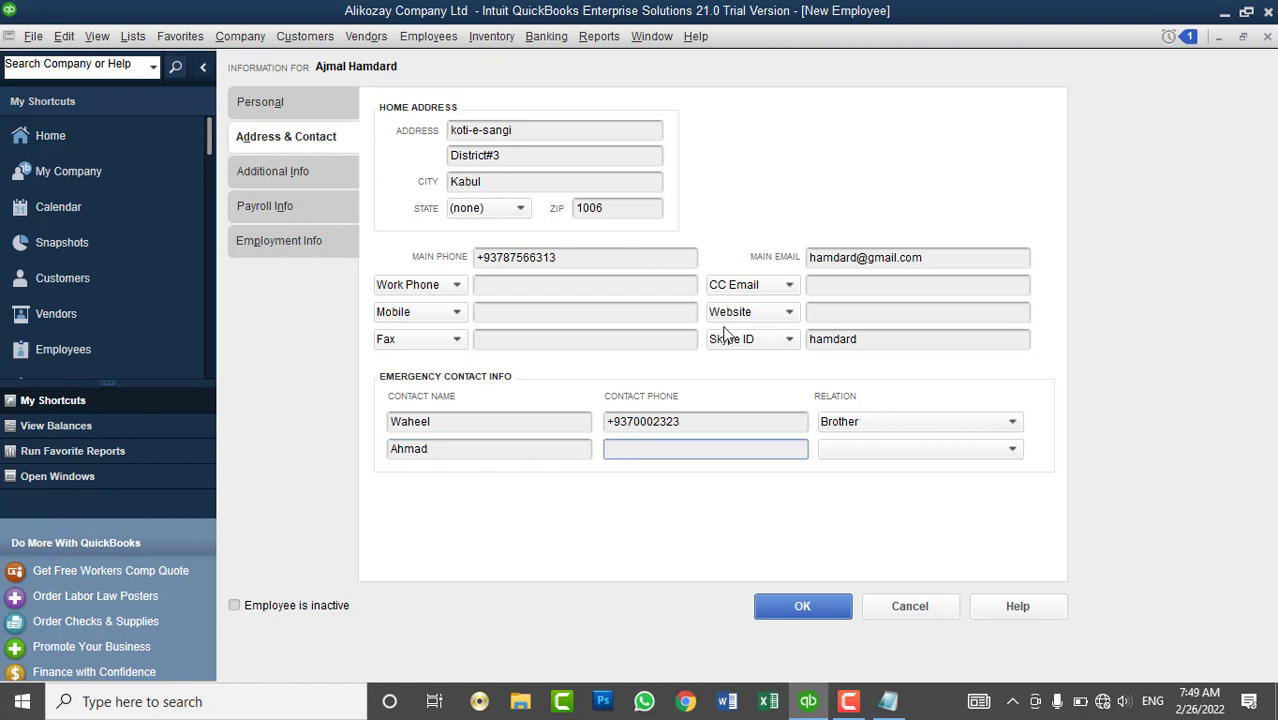
drag(705, 420, 596, 417)
key(ctrl+c)
click(632, 454)
key(ctrl+v)
click(852, 455)
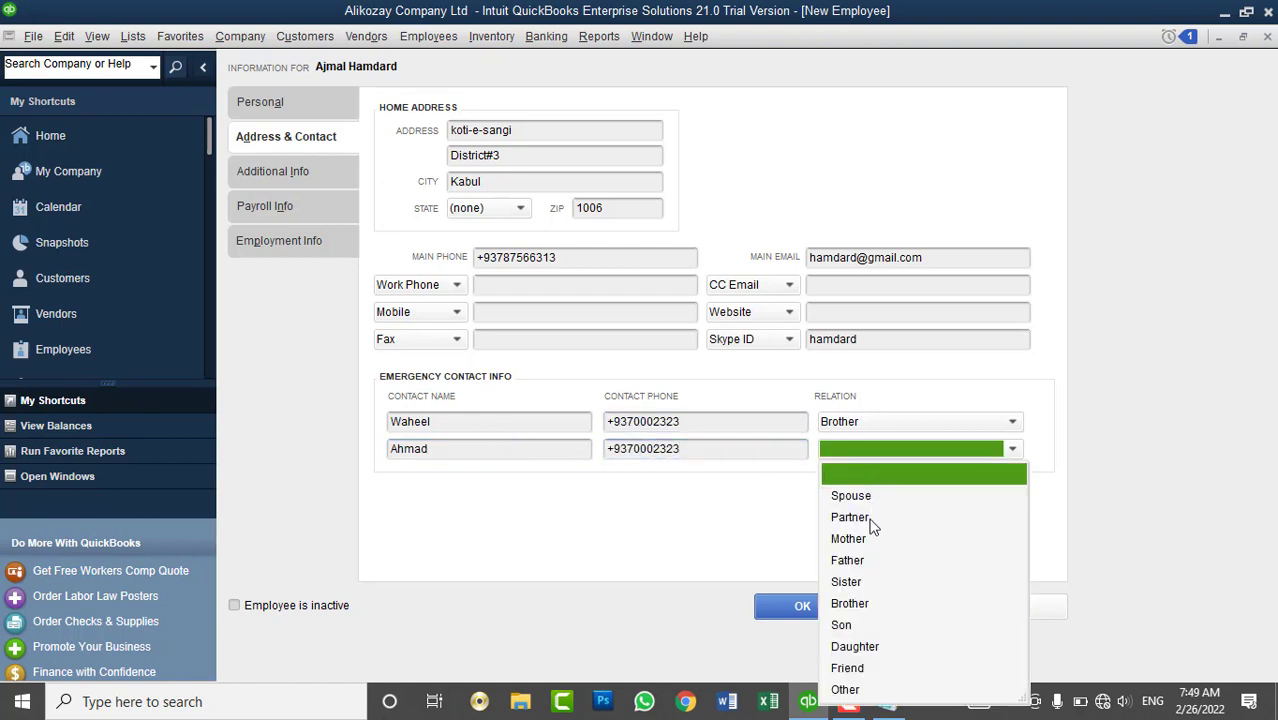
click(868, 560)
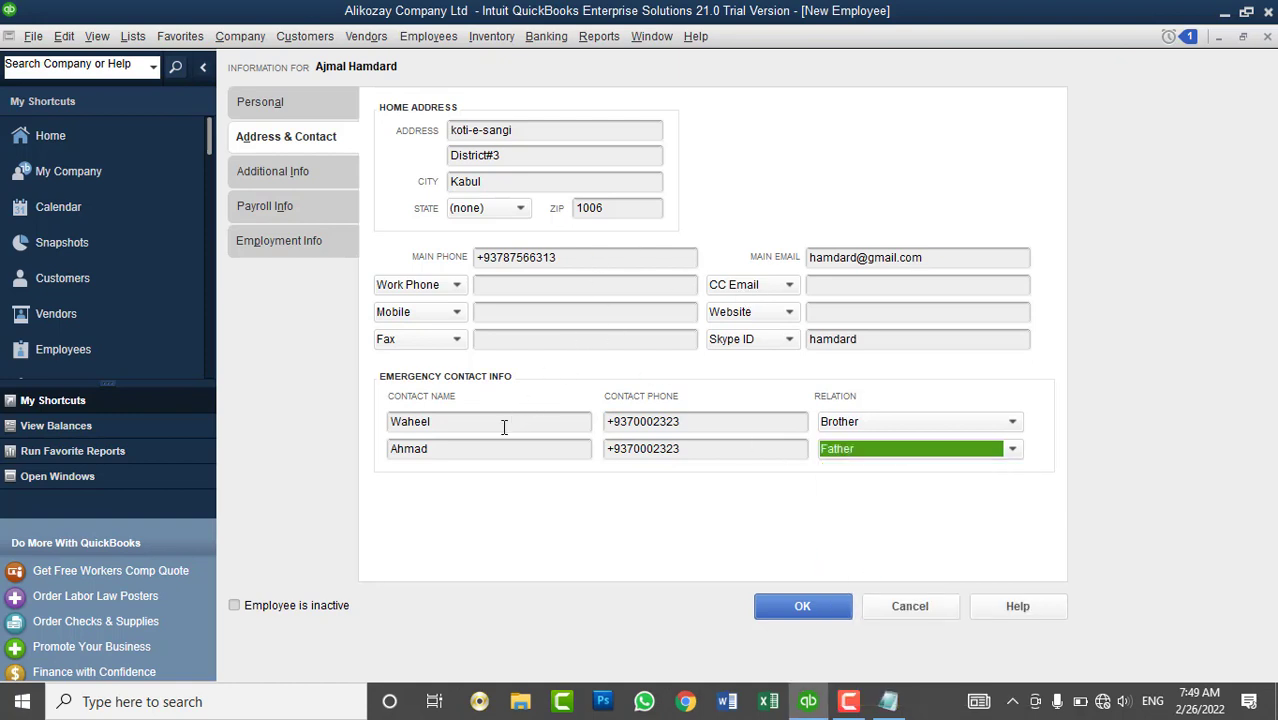
drag(505, 421, 392, 421)
drag(456, 448, 389, 448)
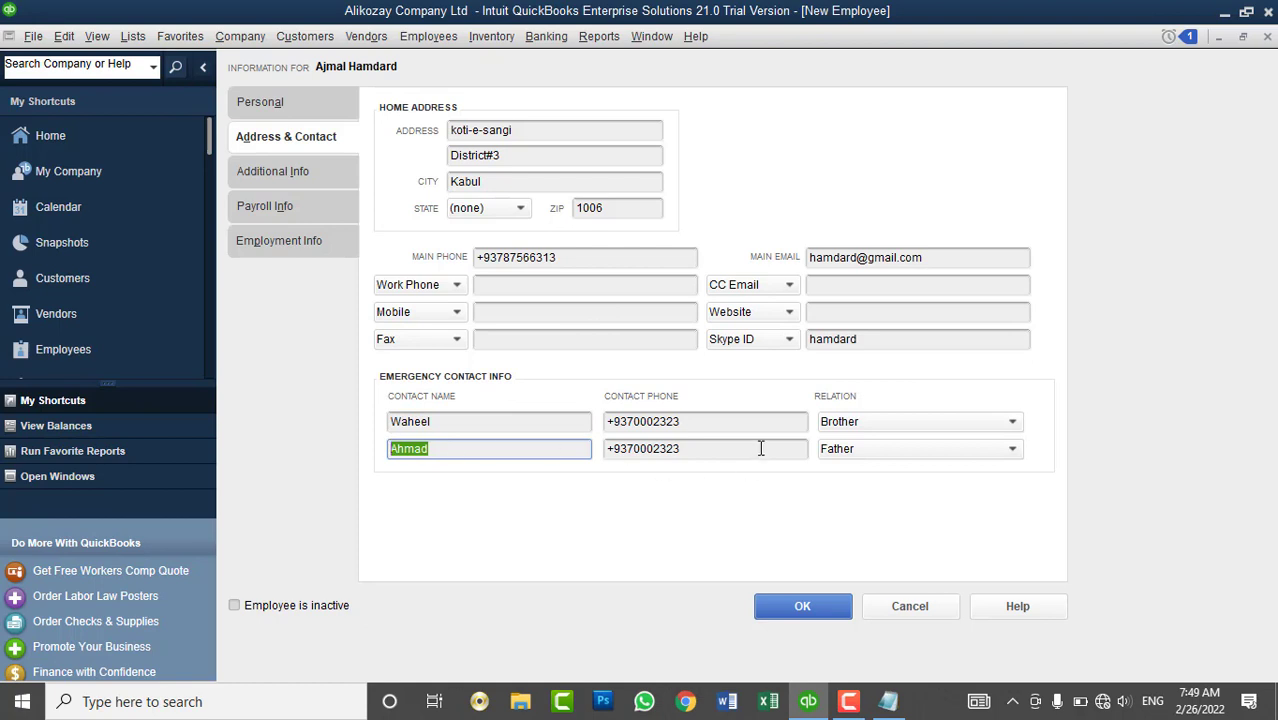
click(335, 182)
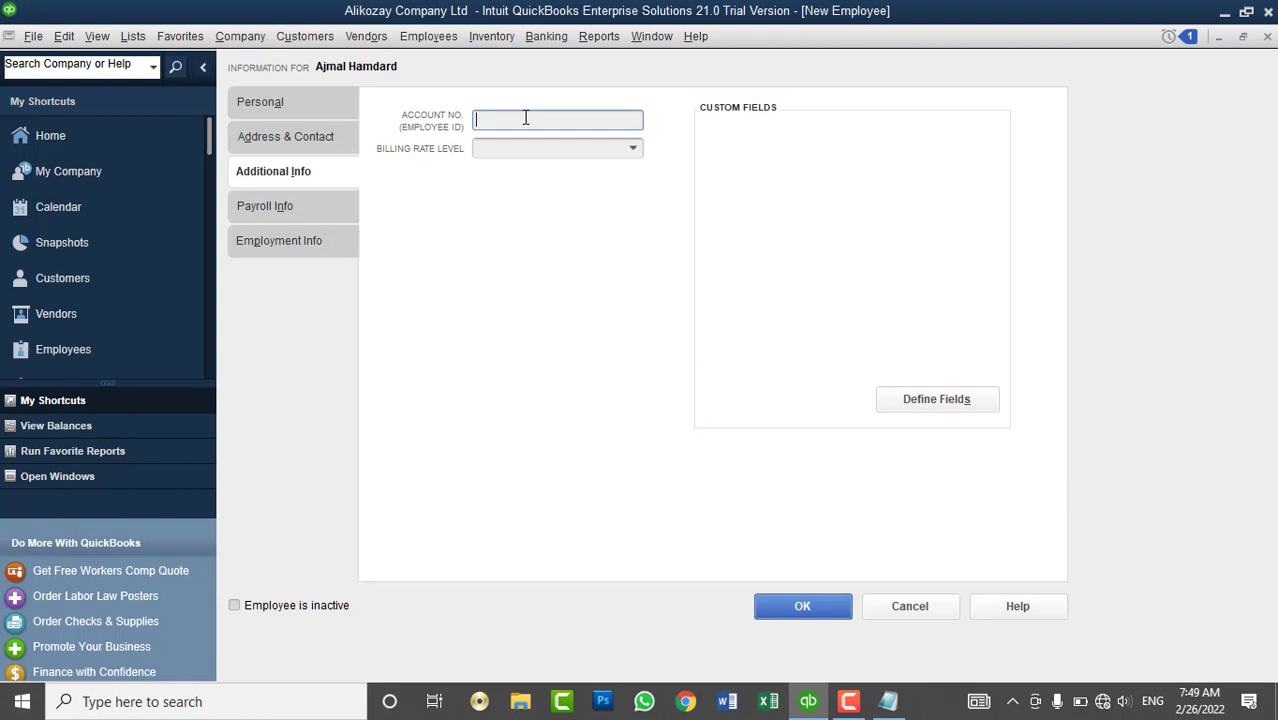
- Enter the employee ID as the Account No. and choose Normall as the billing rate level
text(20201040)
click(633, 149)
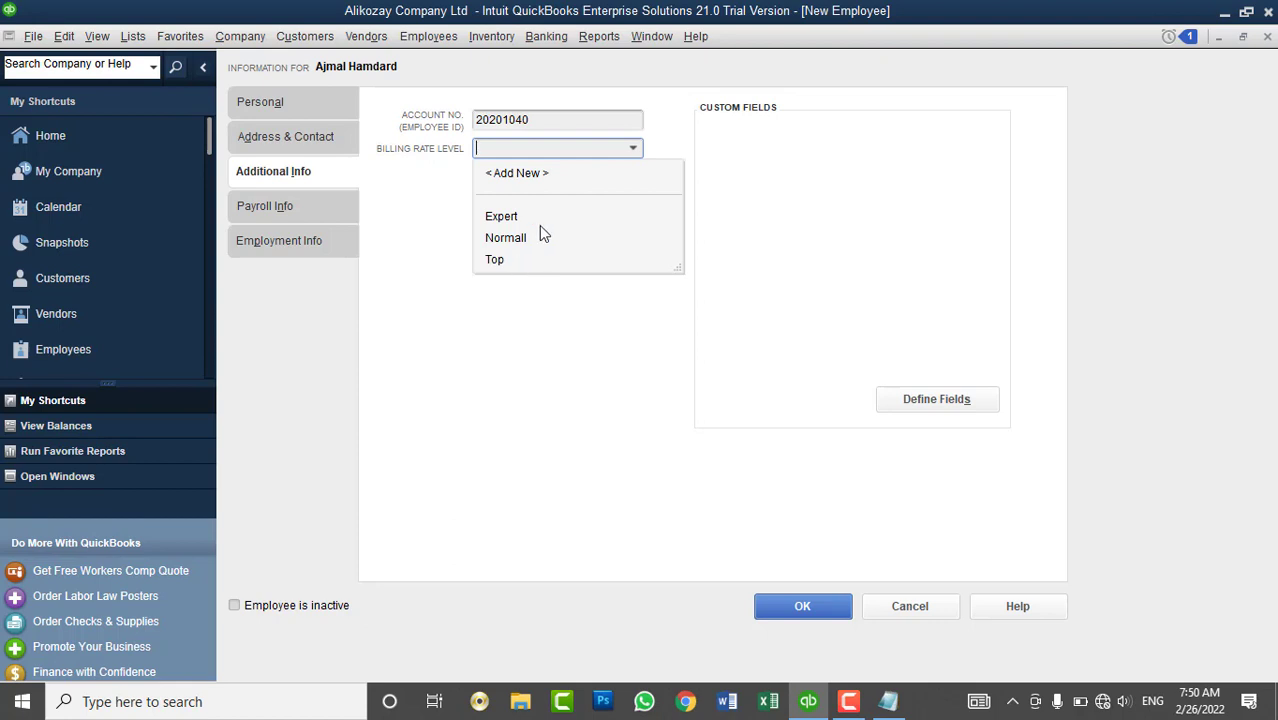
click(718, 181)
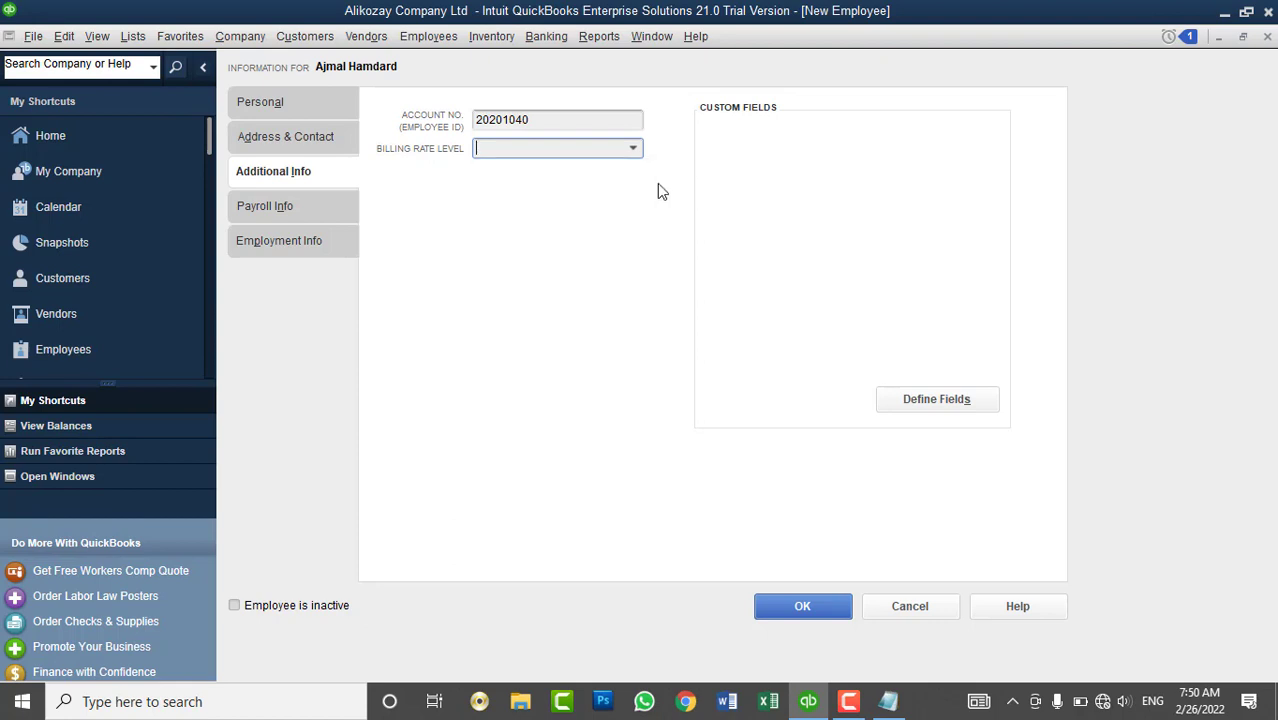
click(633, 152)
click(552, 236)
- On Payroll Info, choose < Add New > from the Payroll Schedule list
click(289, 206)
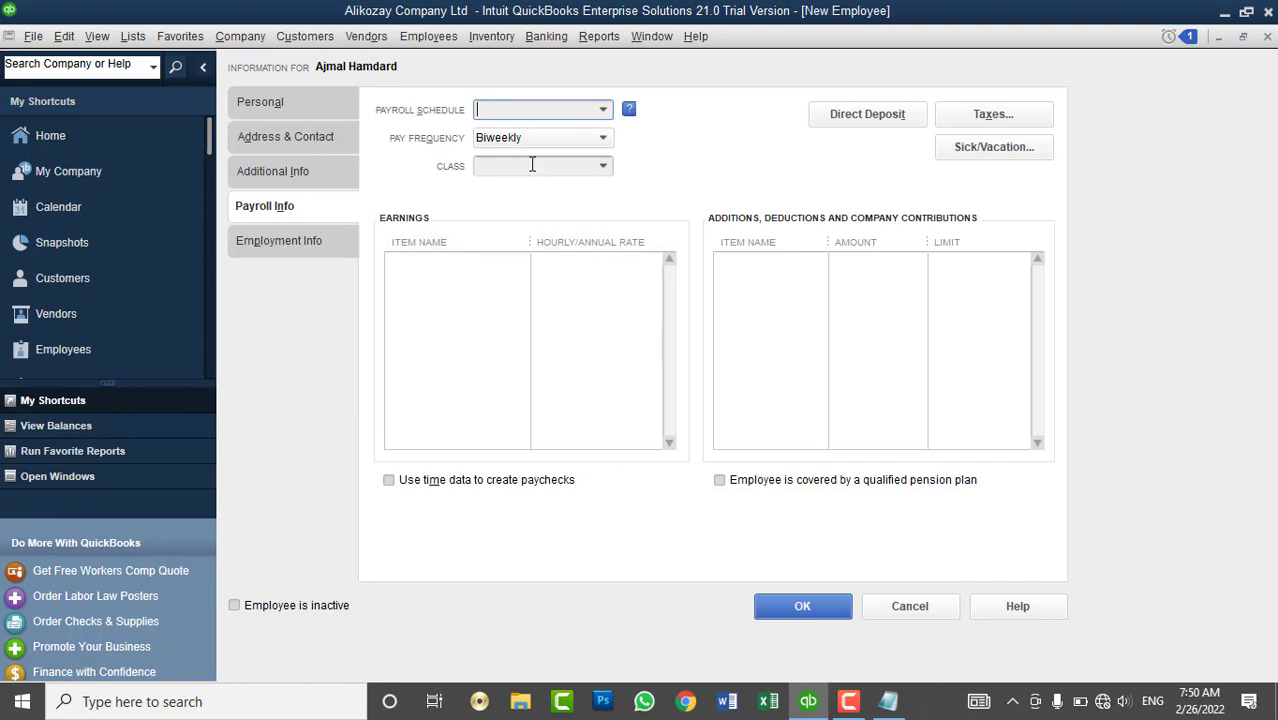
click(604, 111)
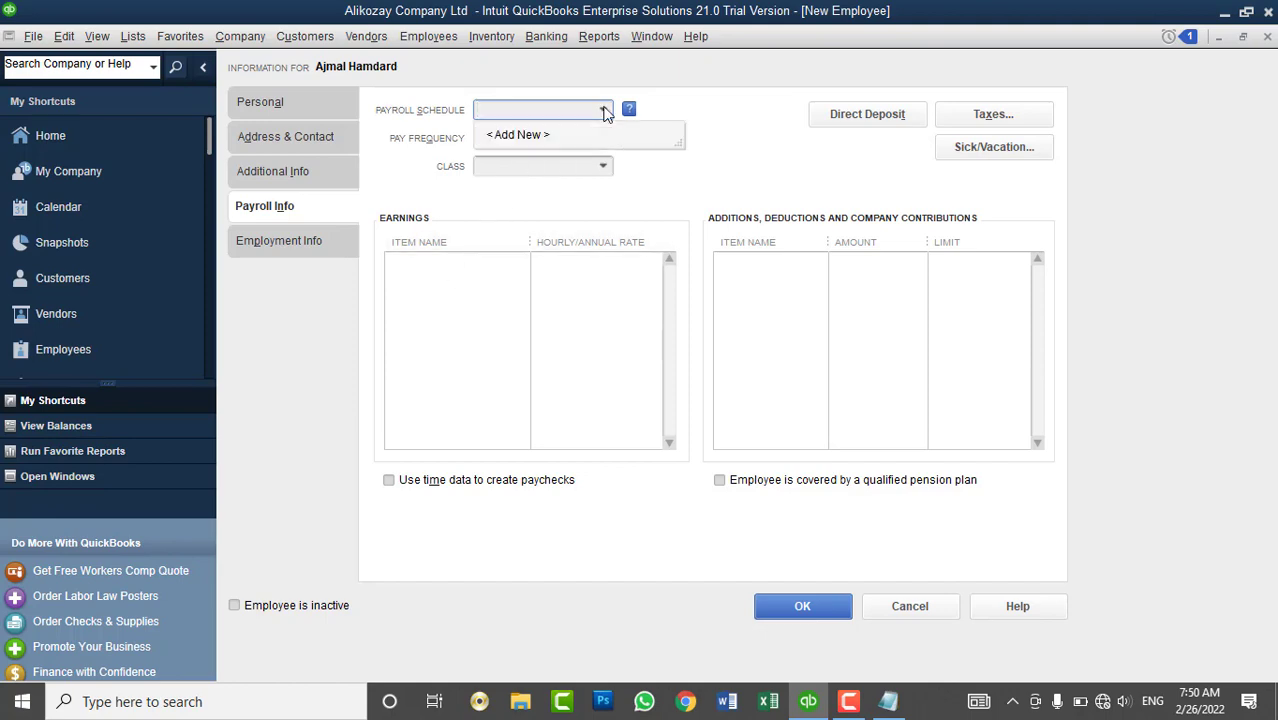
click(530, 135)
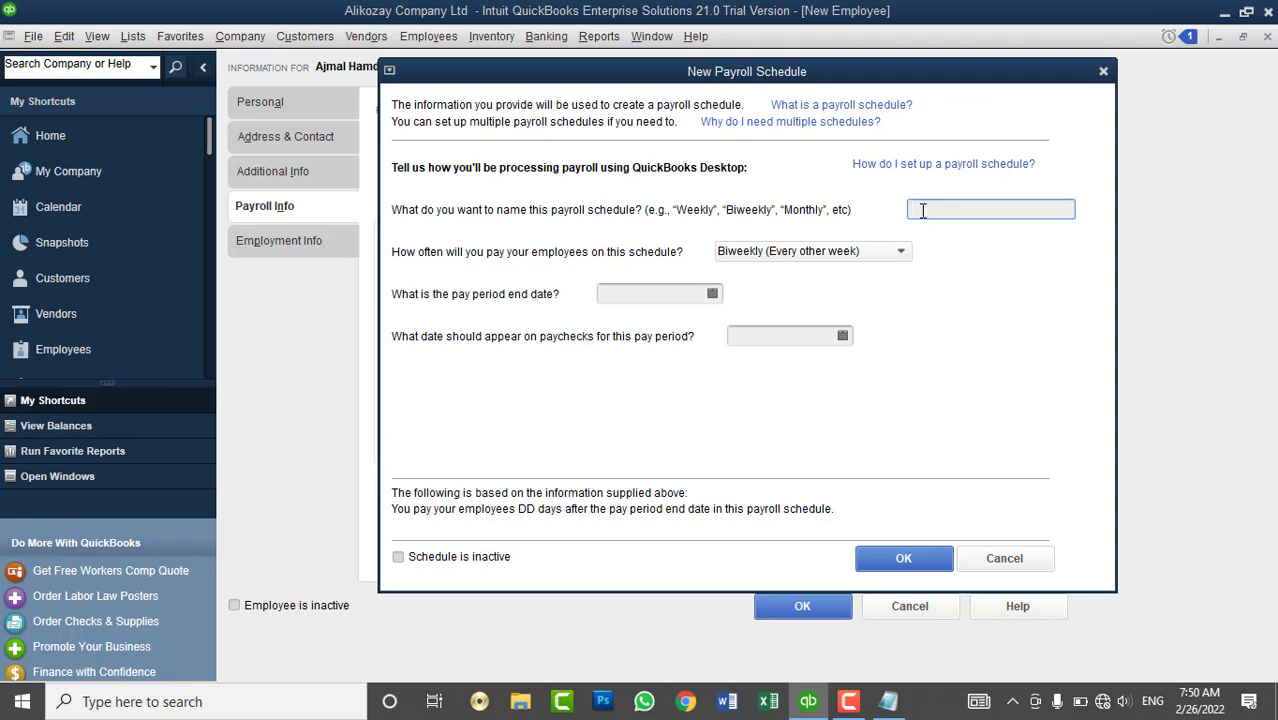
- Name the schedule 'Monthly', set Monthly frequency and a pay period end date of 02/26/2022
text(Monthly)
key(BackSpace)
drag(950, 208, 888, 226)
click(852, 258)
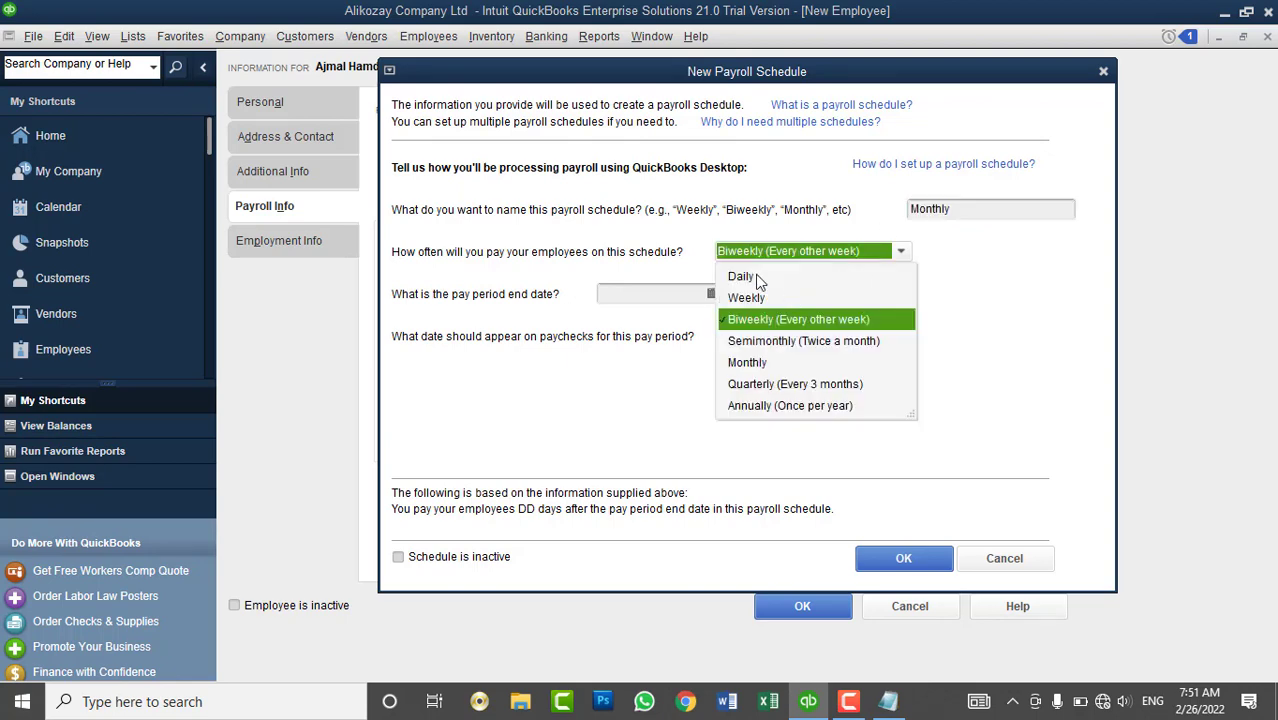
click(770, 364)
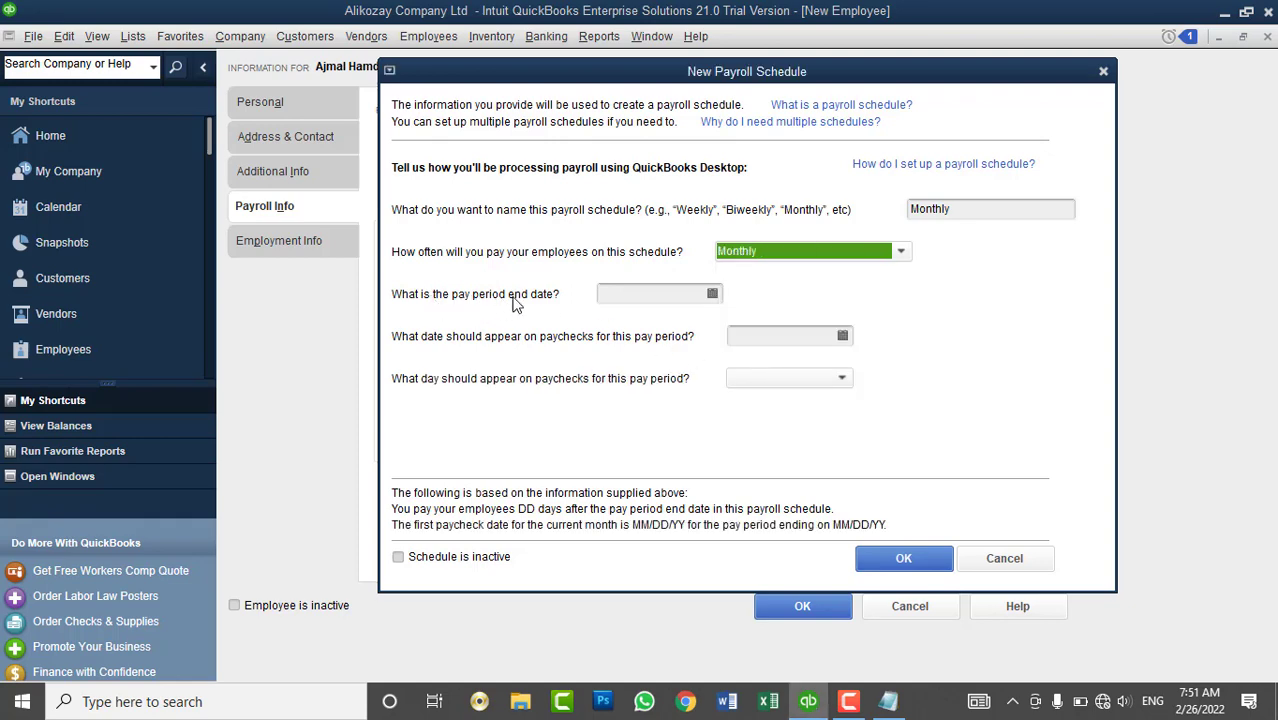
click(712, 296)
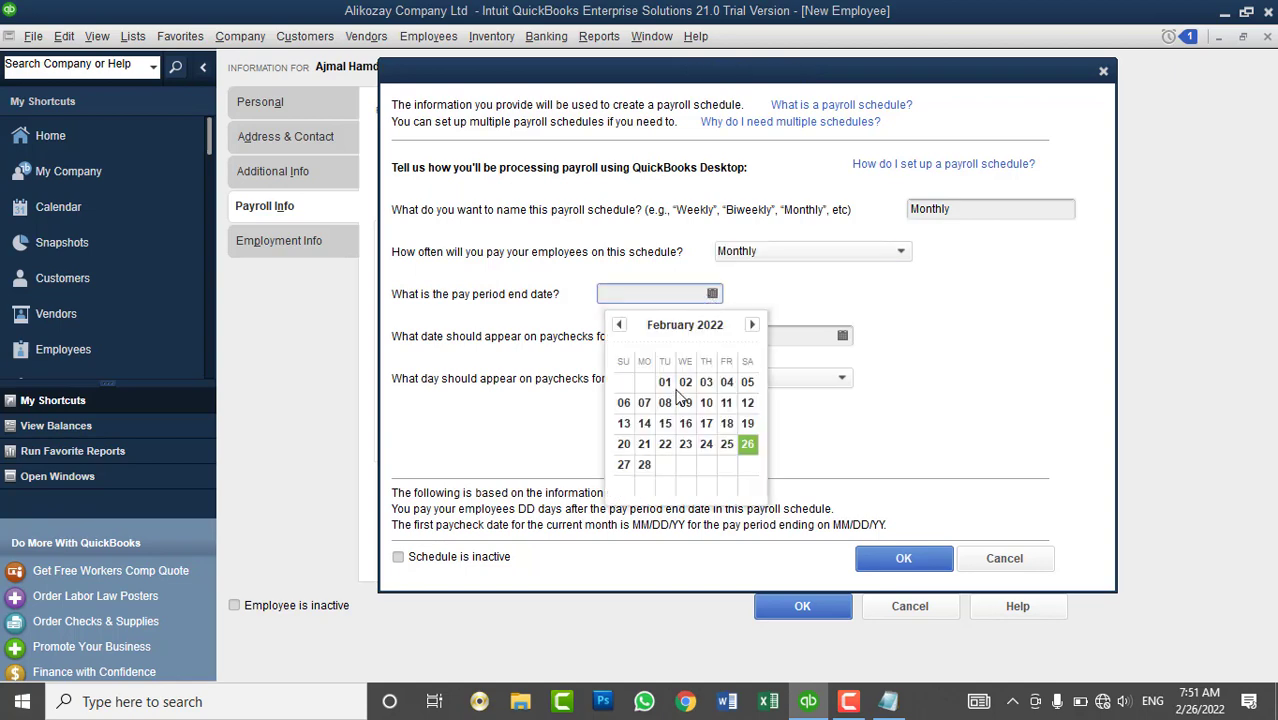
click(748, 444)
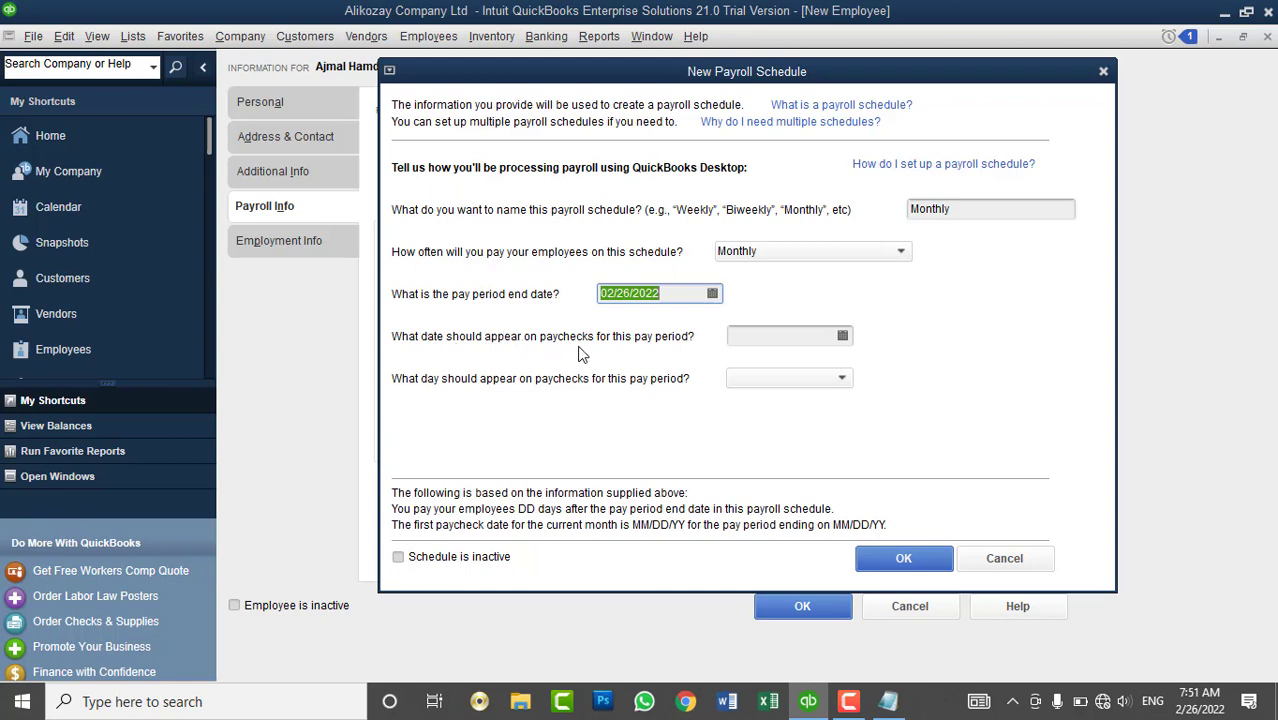
- Set the paycheck date to 02/26/2022 and paycheck day to 26, then save the schedule
click(792, 340)
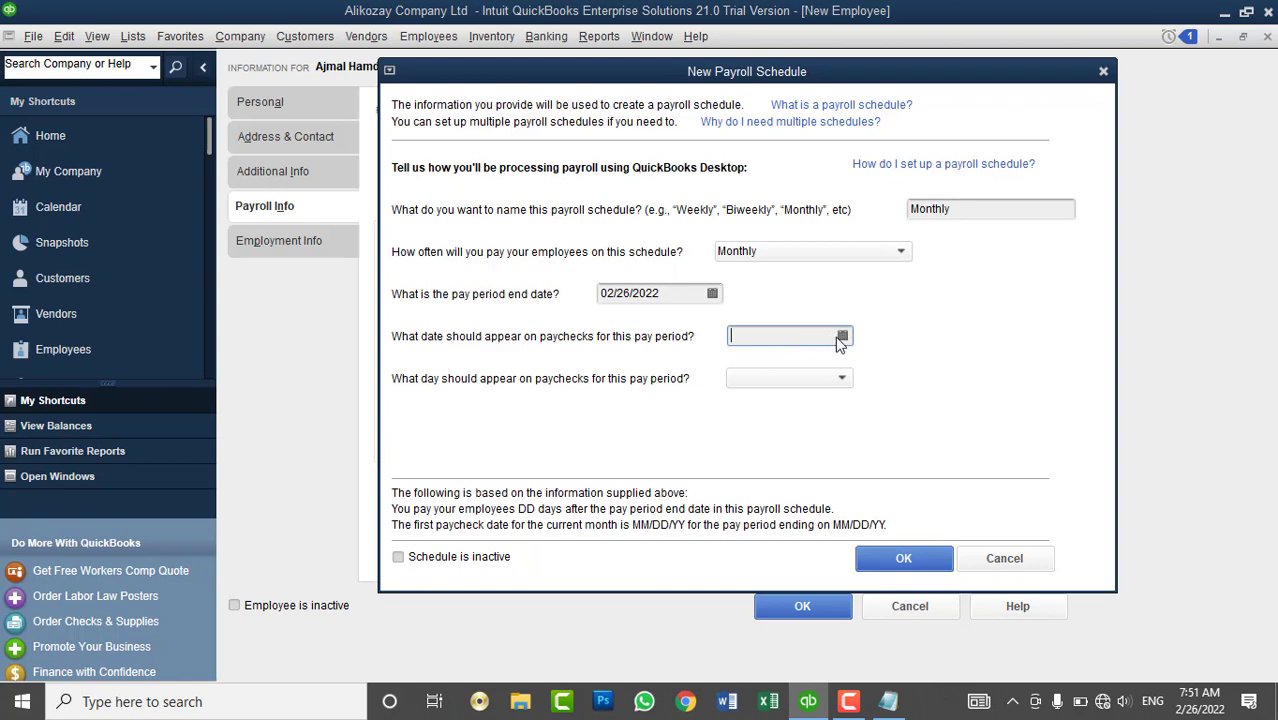
click(841, 338)
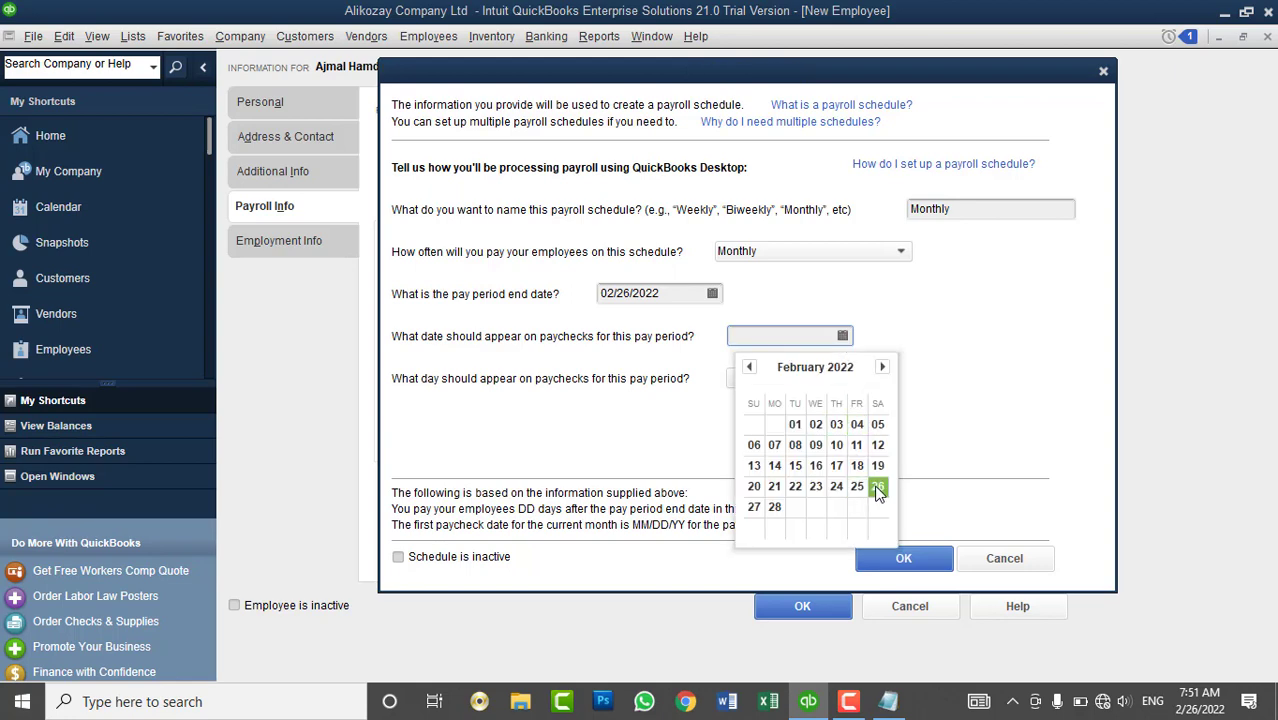
click(877, 488)
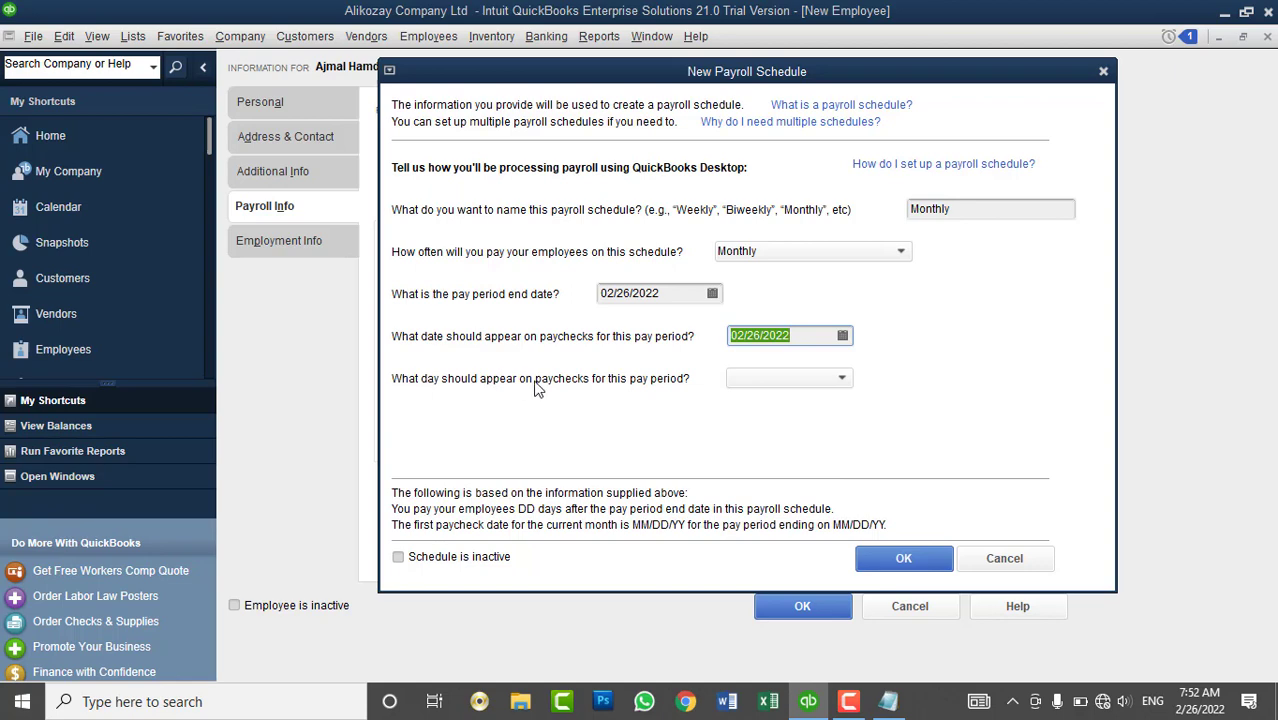
click(799, 379)
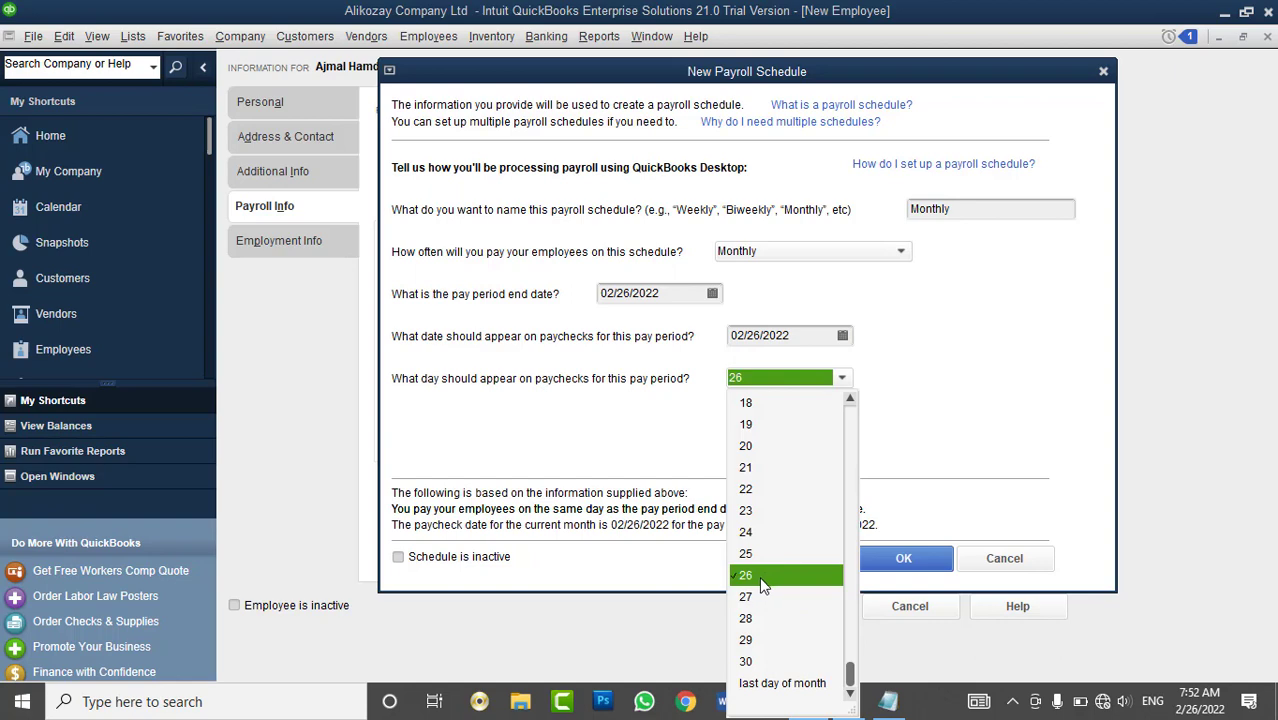
click(760, 580)
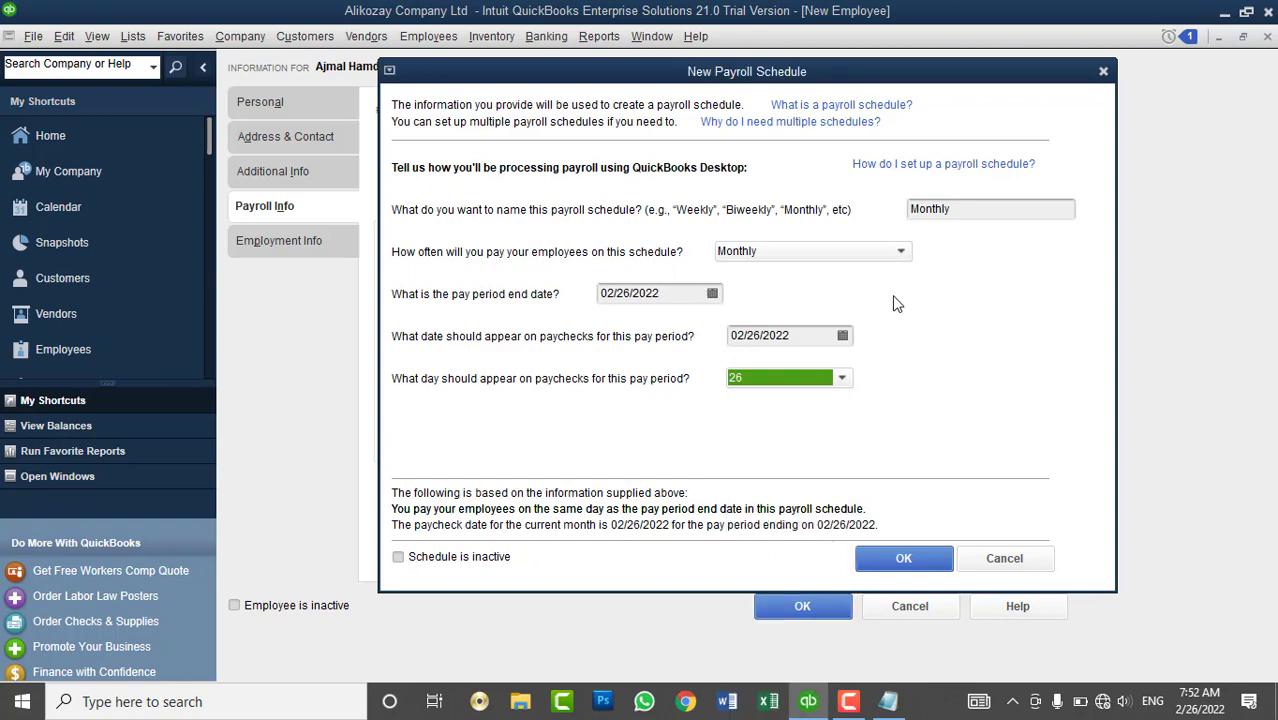
click(929, 568)
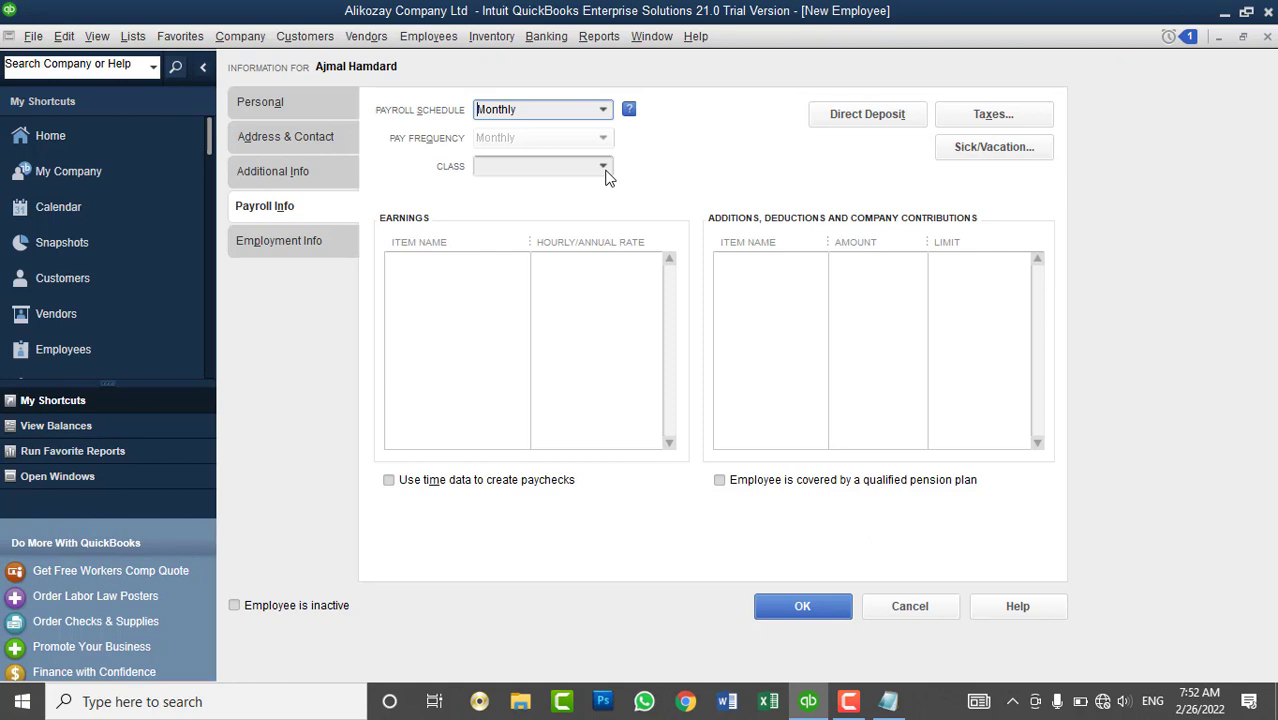
- Leave Class blank and open the earnings item list on the first earnings row
click(603, 167)
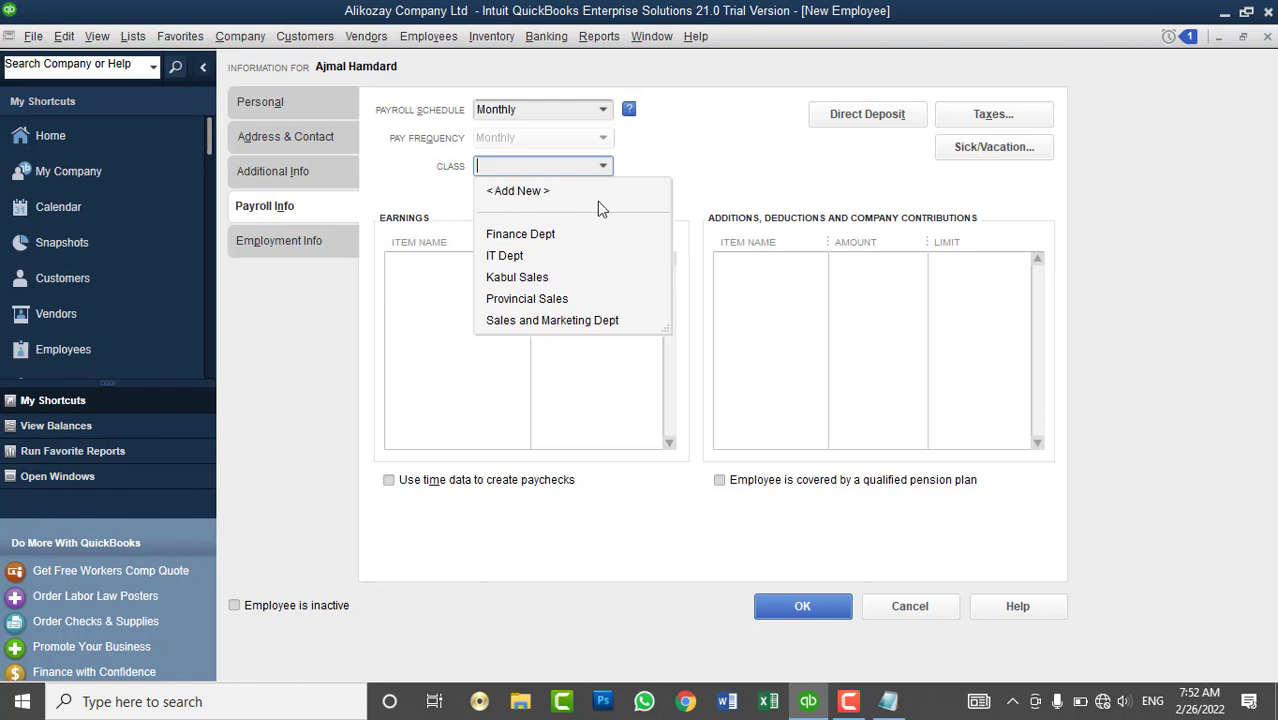
click(712, 178)
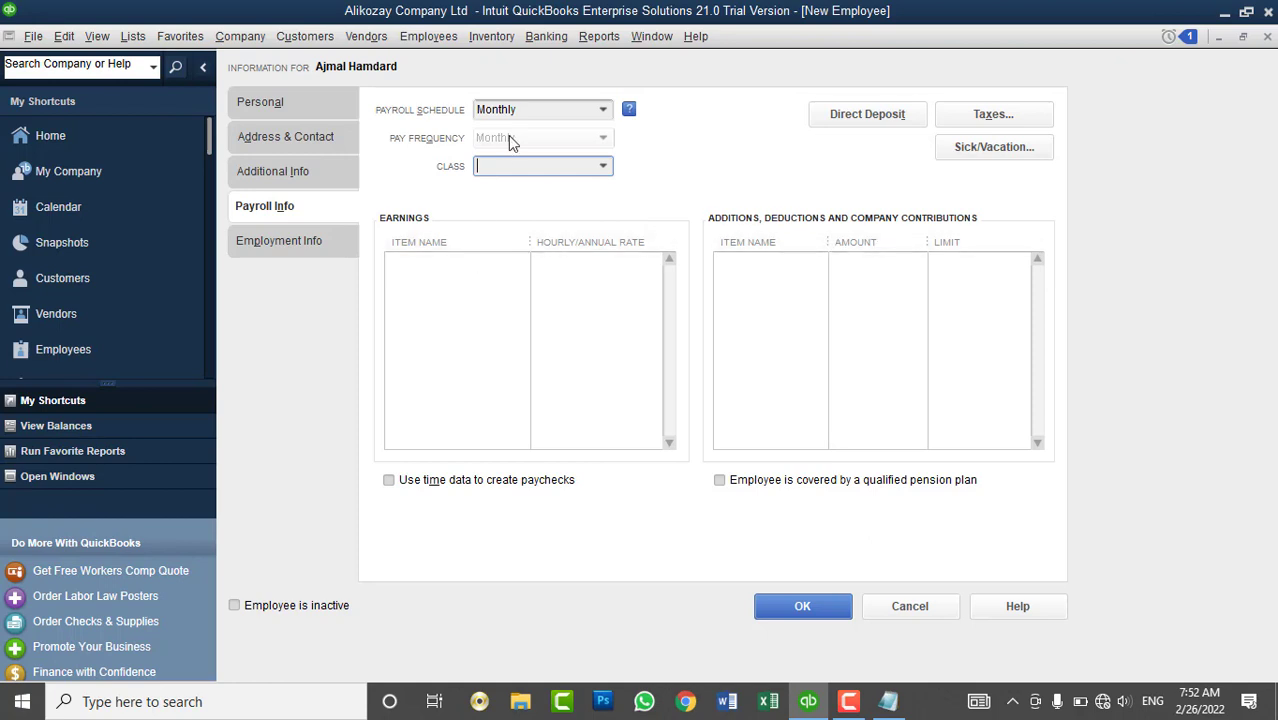
click(481, 262)
click(520, 263)
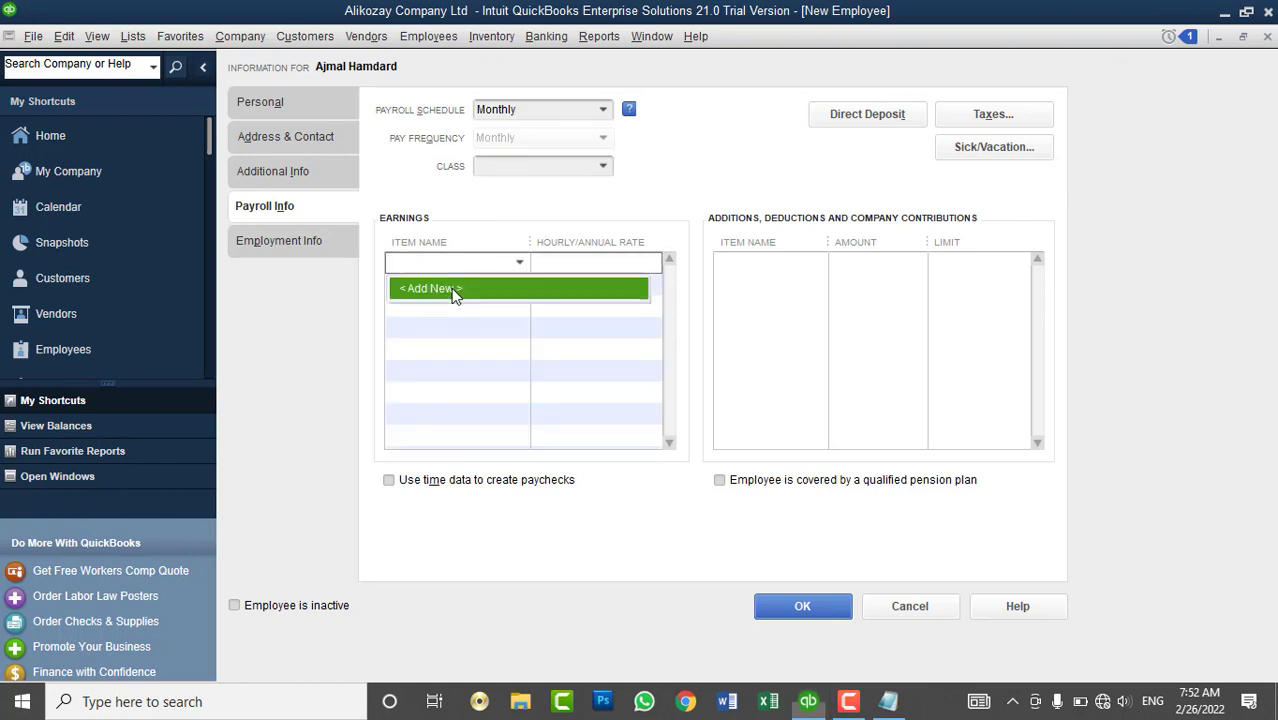
- Start a new wage payroll item set to Annual Salary, then bring up the Windows Run prompt
click(452, 290)
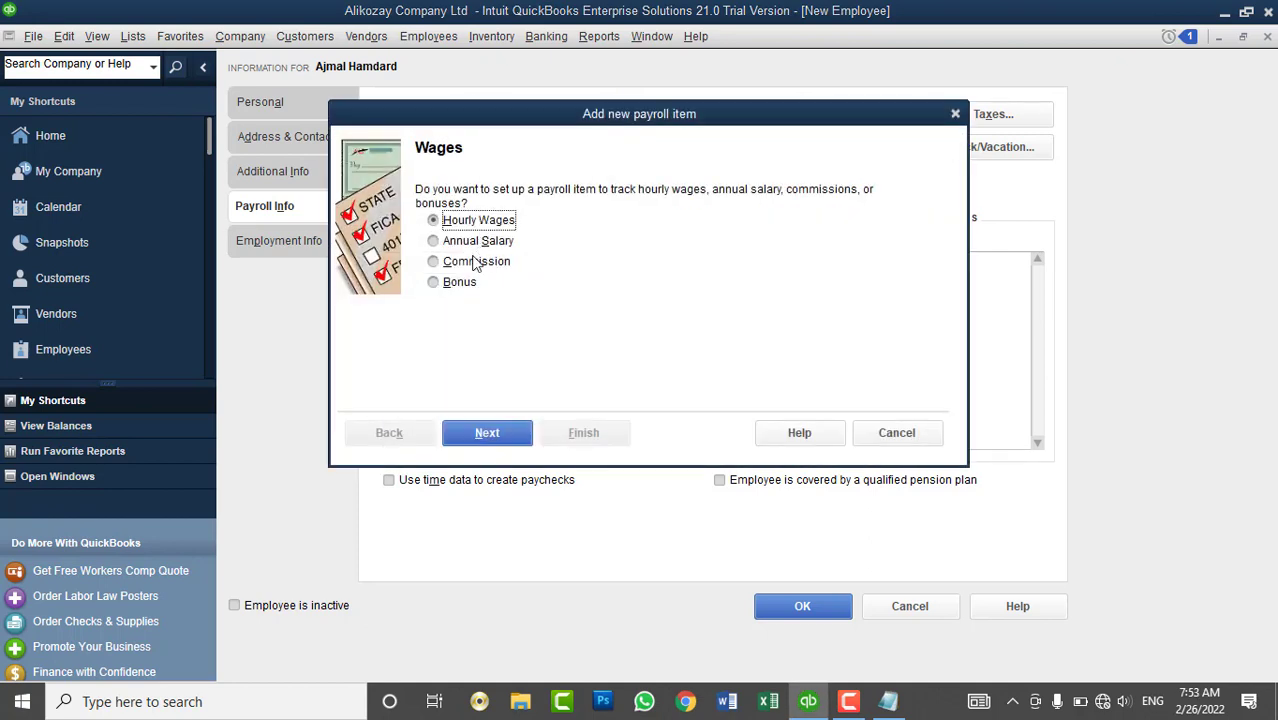
click(476, 262)
click(459, 284)
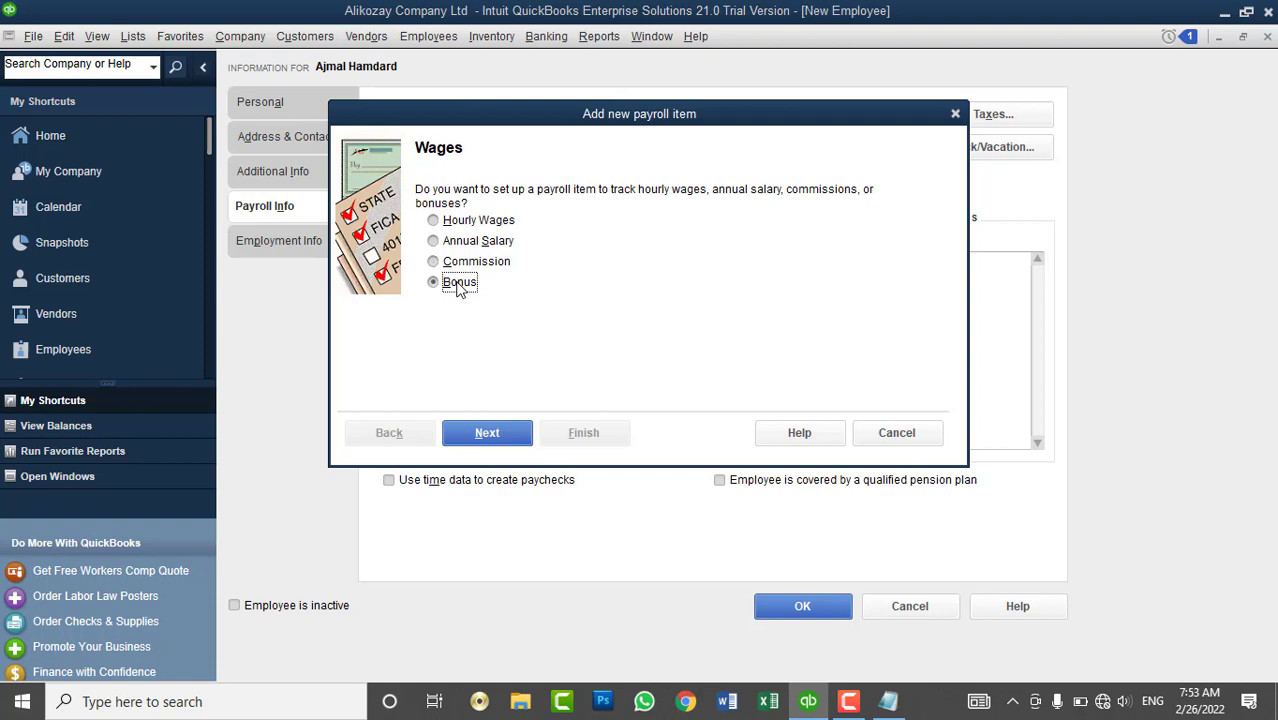
click(464, 249)
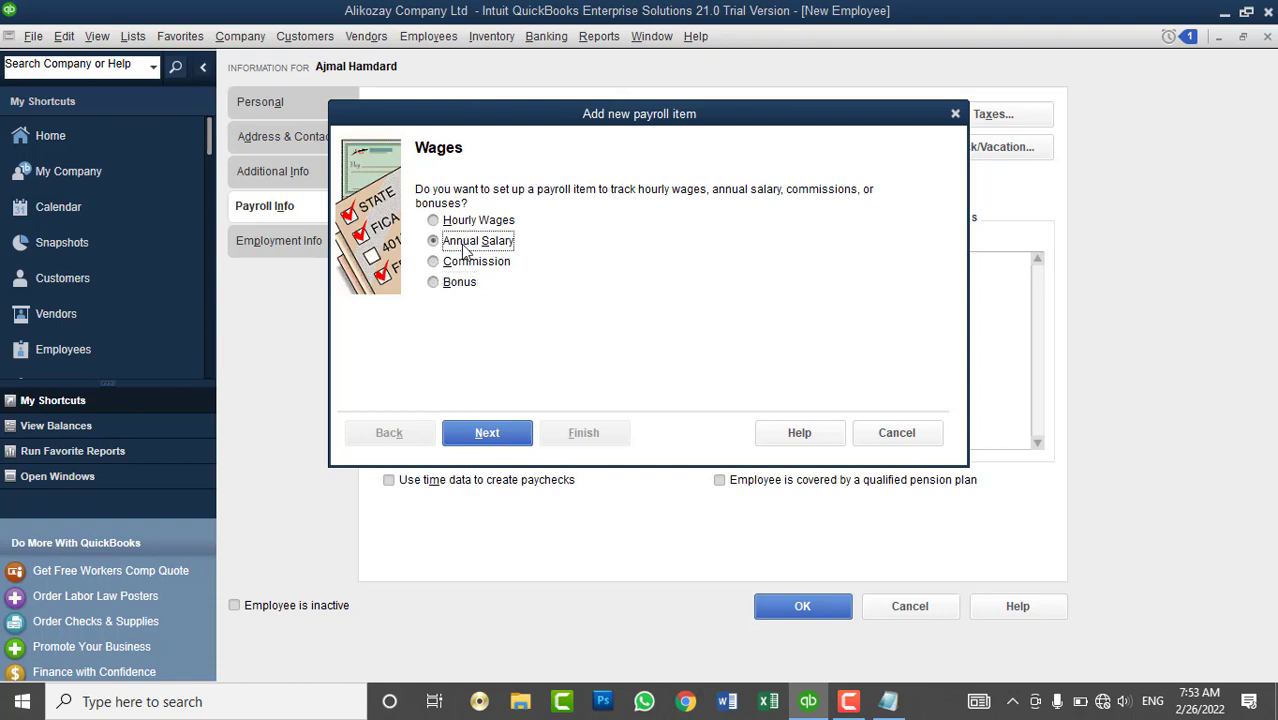
key(super+r)
- Launch Calculator with 'calc' and compute 1,000 × 12 = 12,000
text(calc)
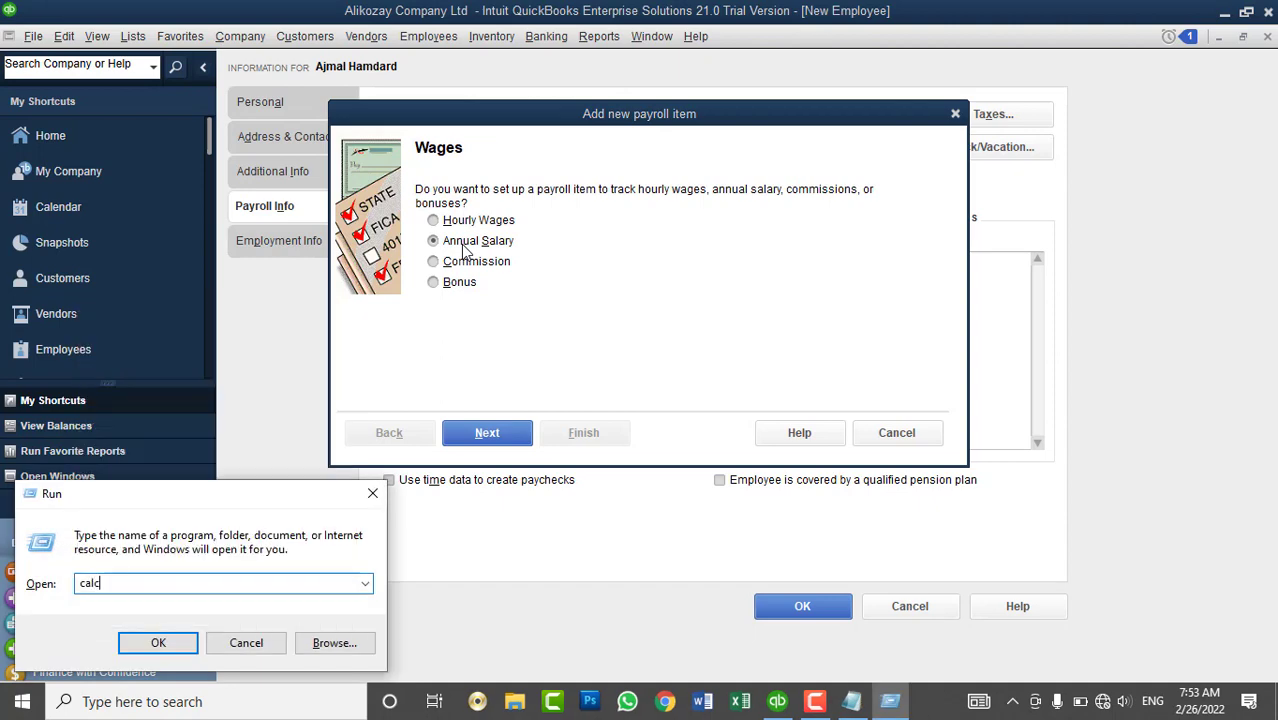
key(Return)
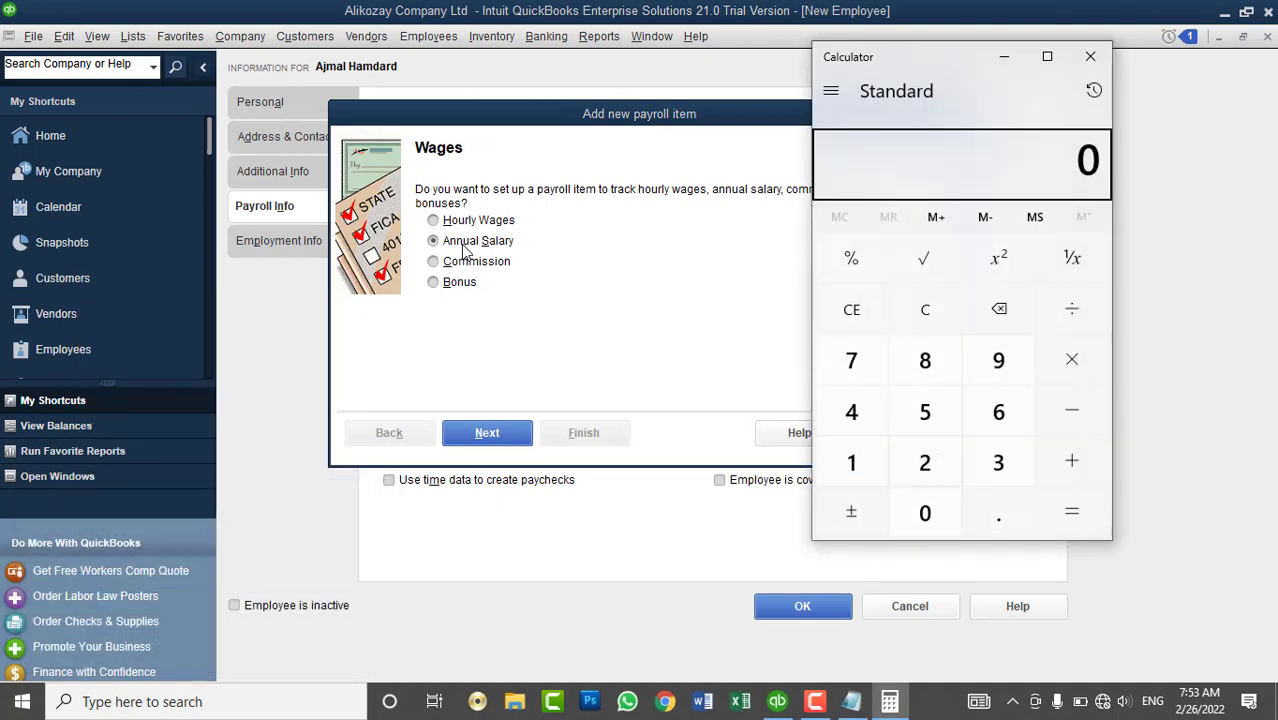
click(872, 474)
click(922, 512)
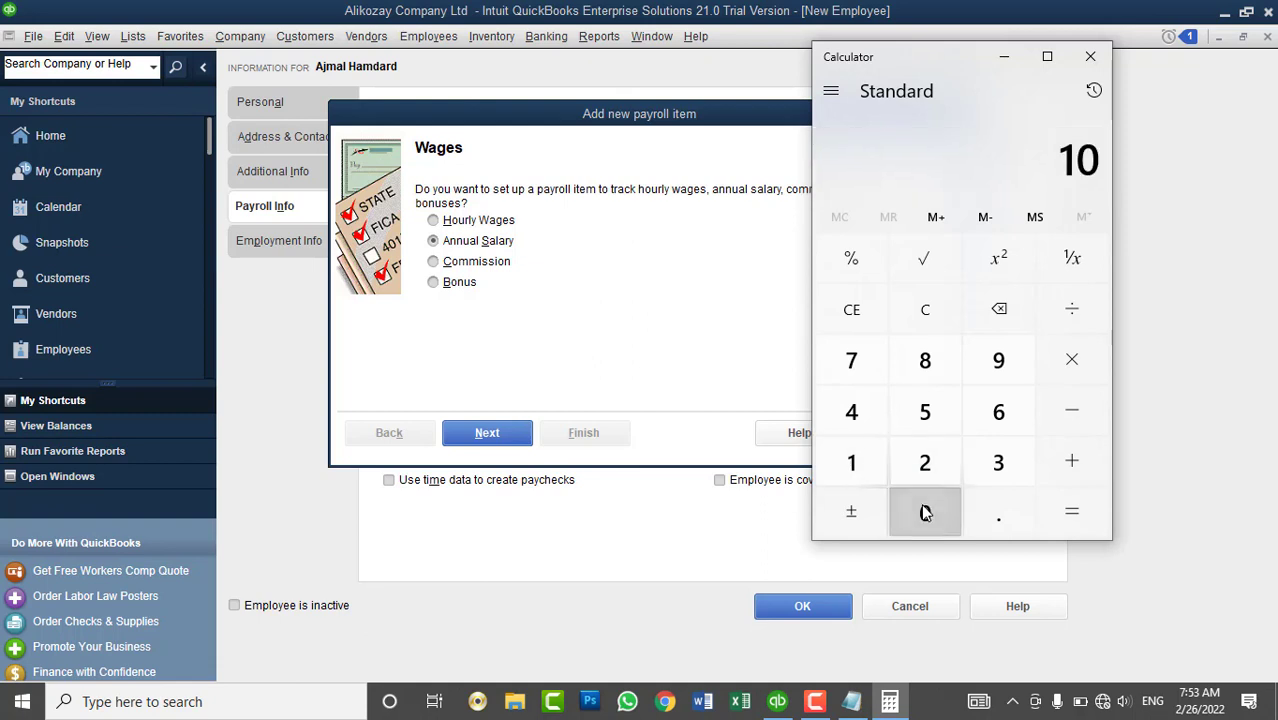
click(922, 512)
click(922, 512)
click(1071, 359)
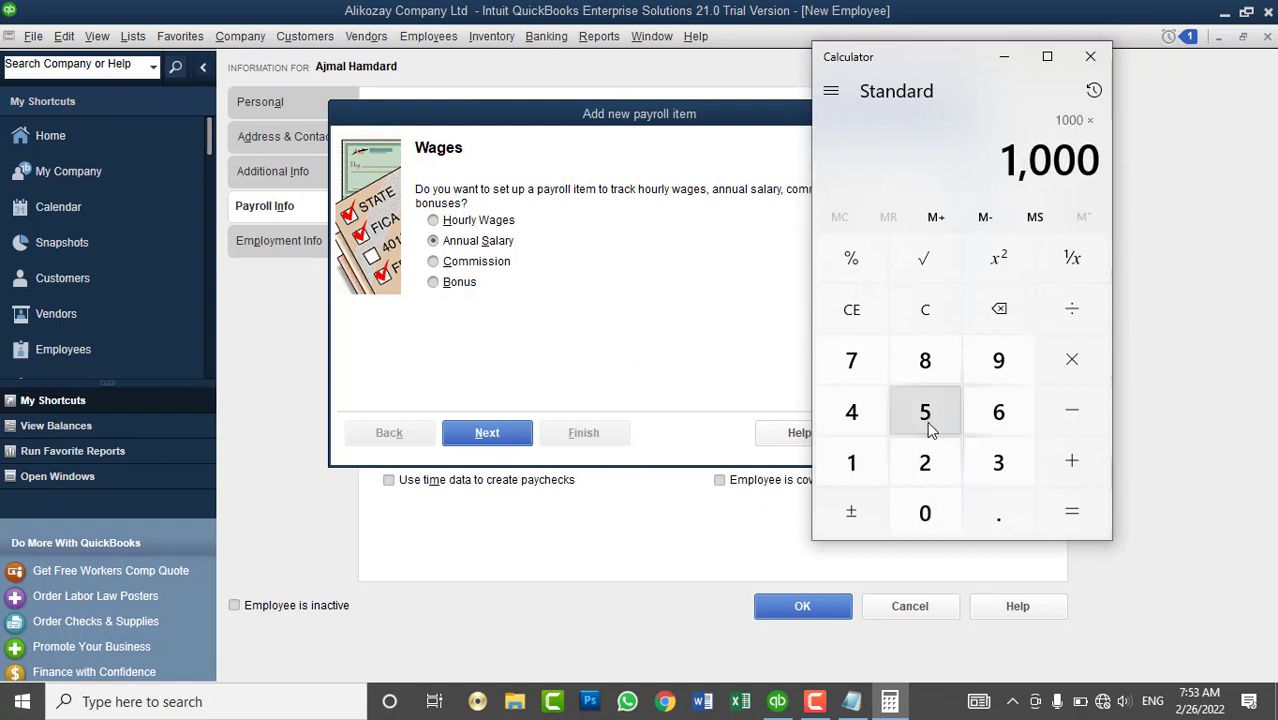
click(855, 460)
click(925, 462)
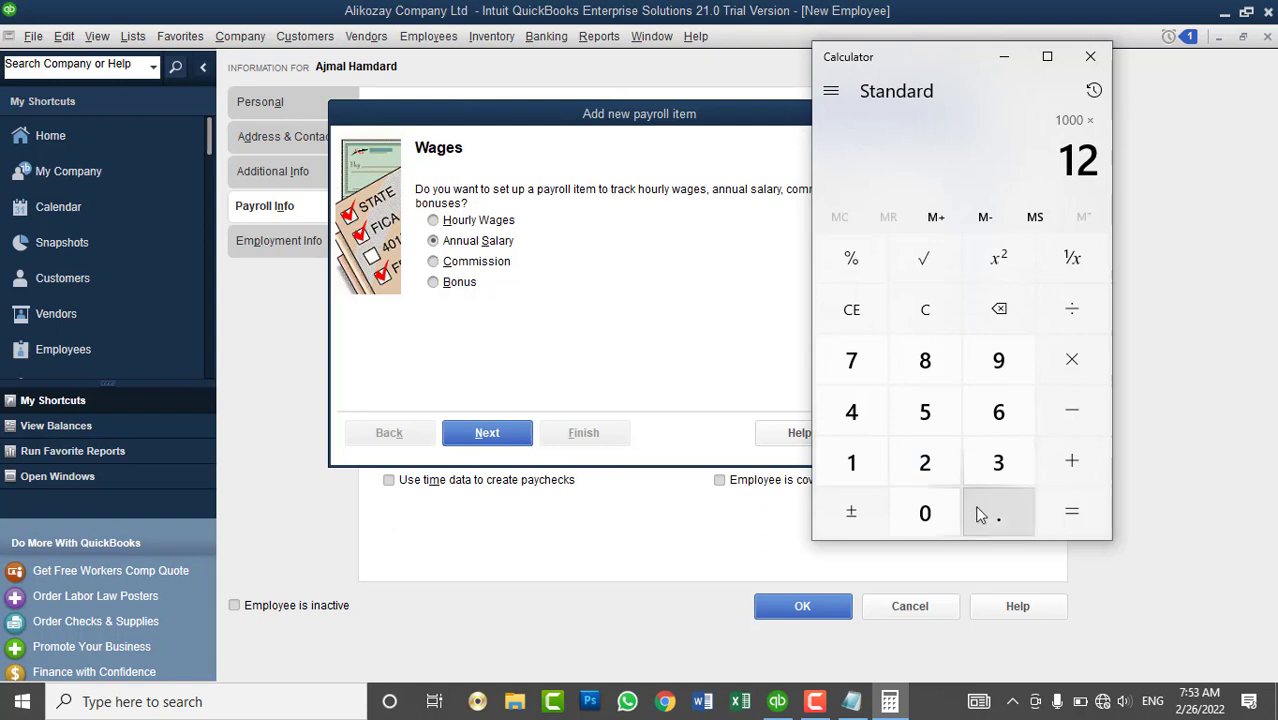
click(1056, 510)
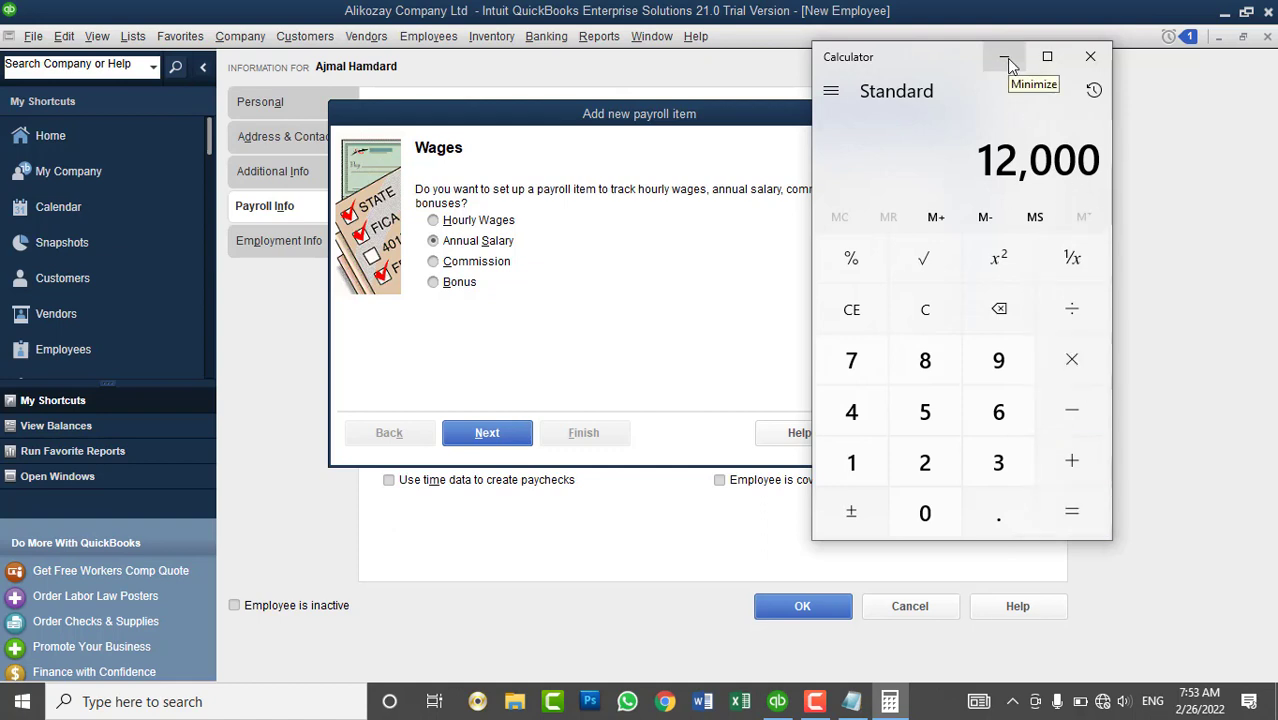
click(516, 702)
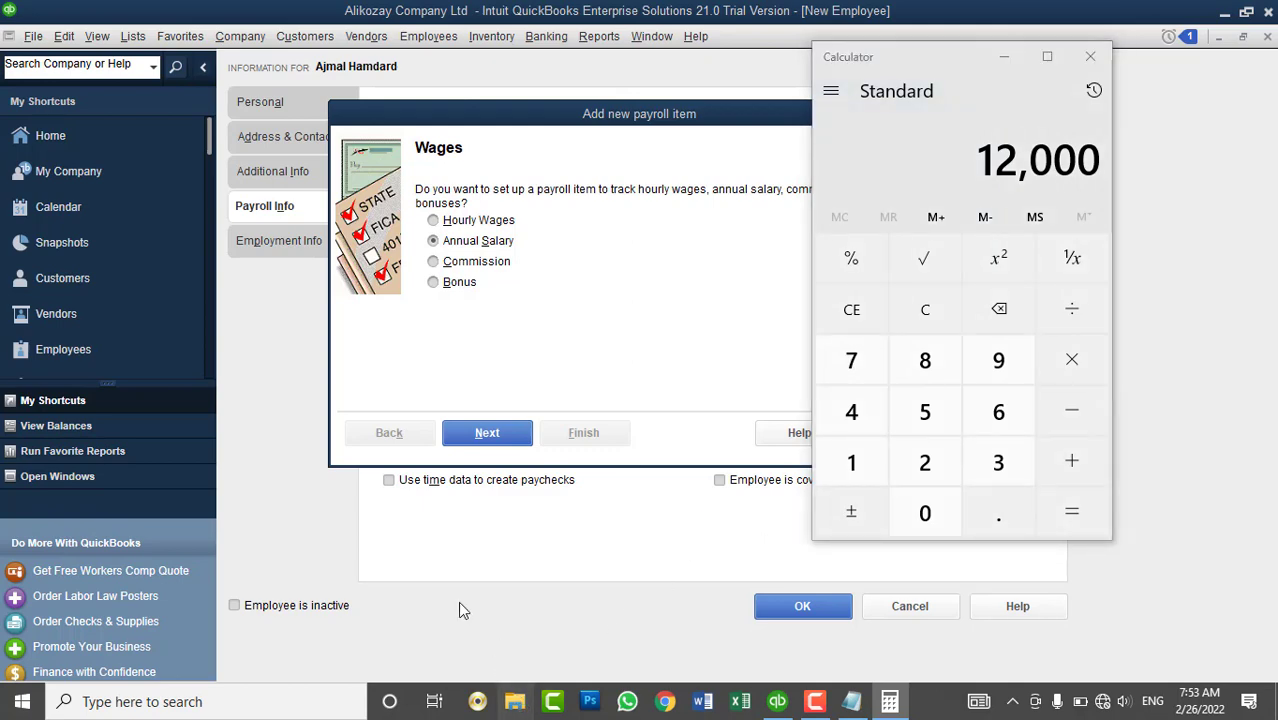
- Open 'USAID third year -contract.pdf' from E:\MyData\USAID Promote Agreements\Promot 3rd Year Documents\PDF
click(58, 349)
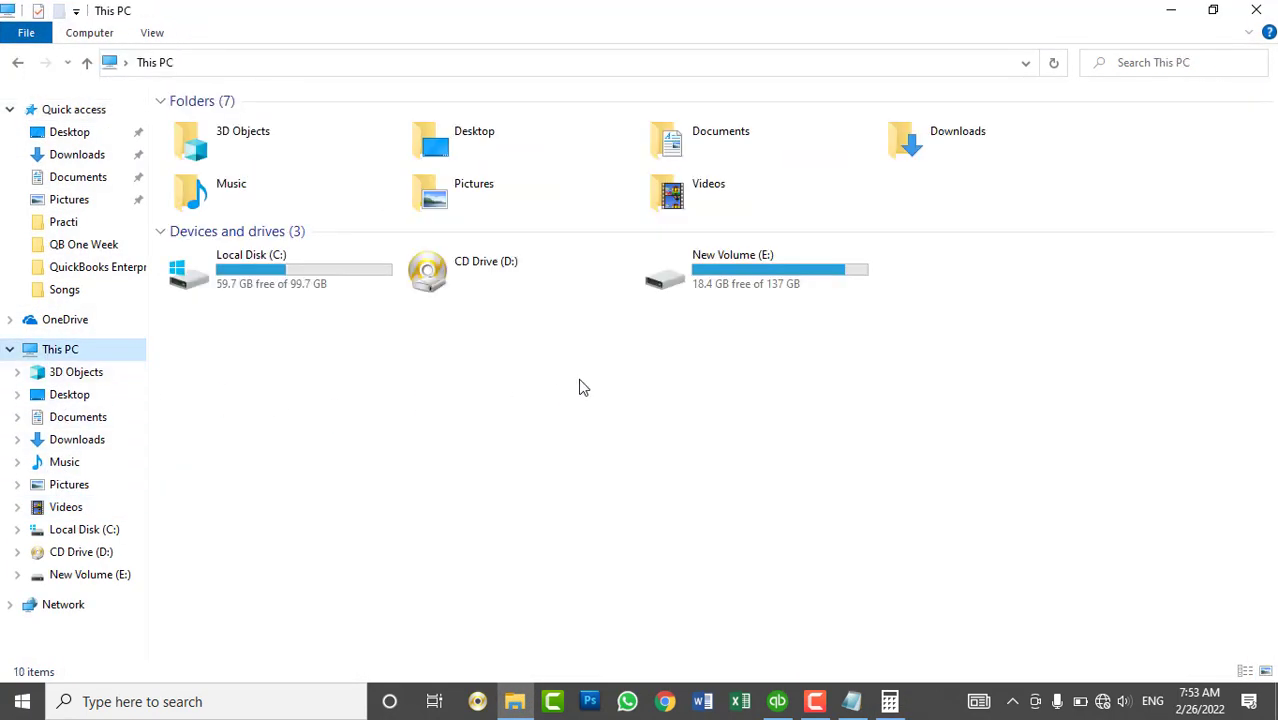
double_click(787, 289)
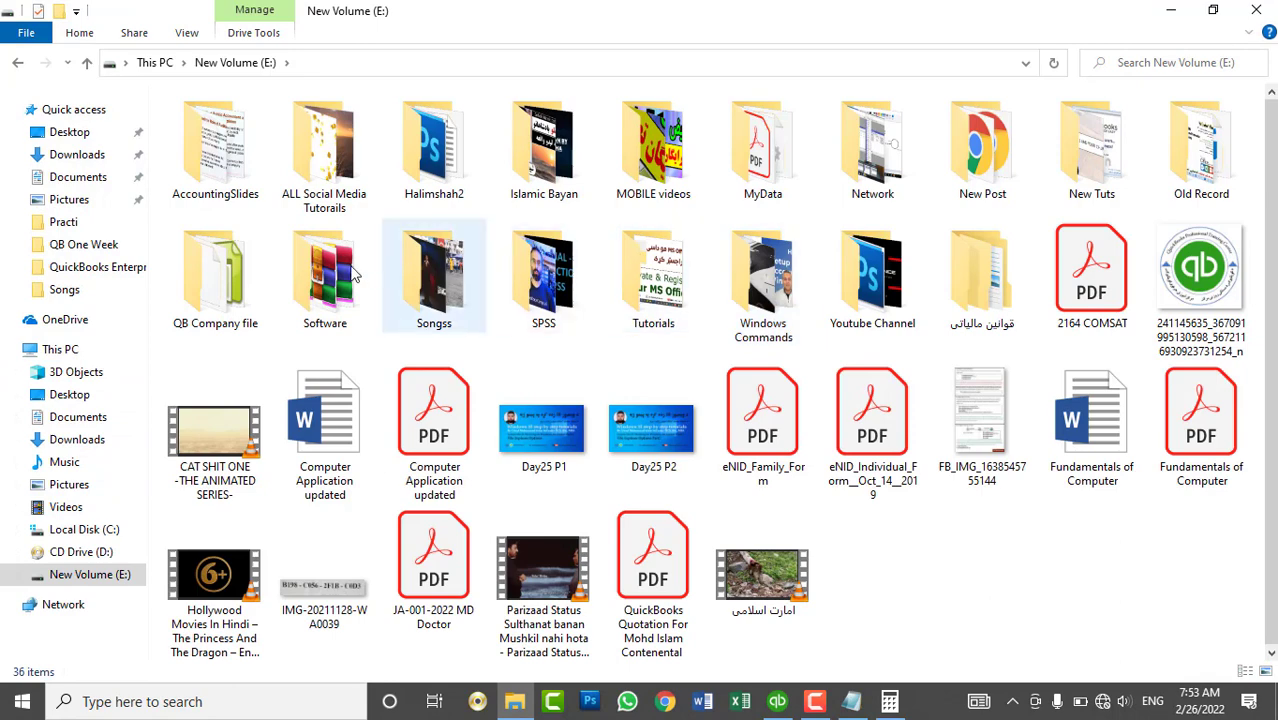
click(784, 168)
double_click(784, 168)
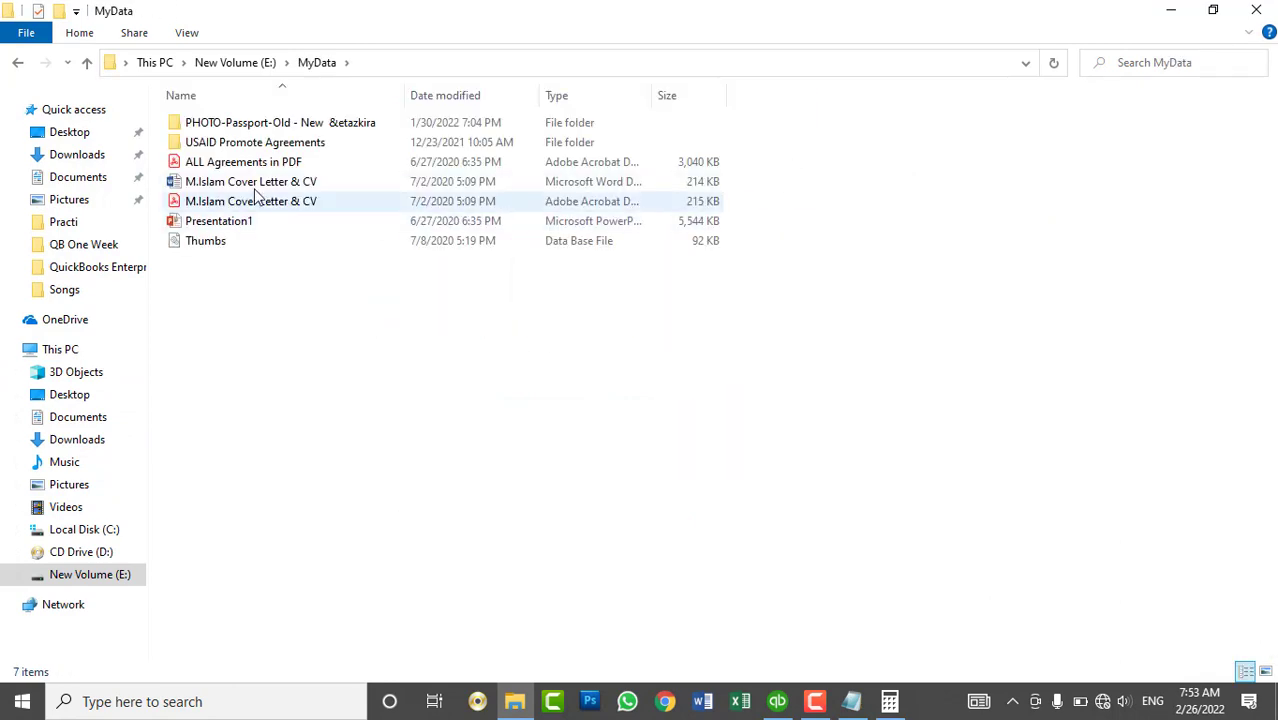
double_click(228, 140)
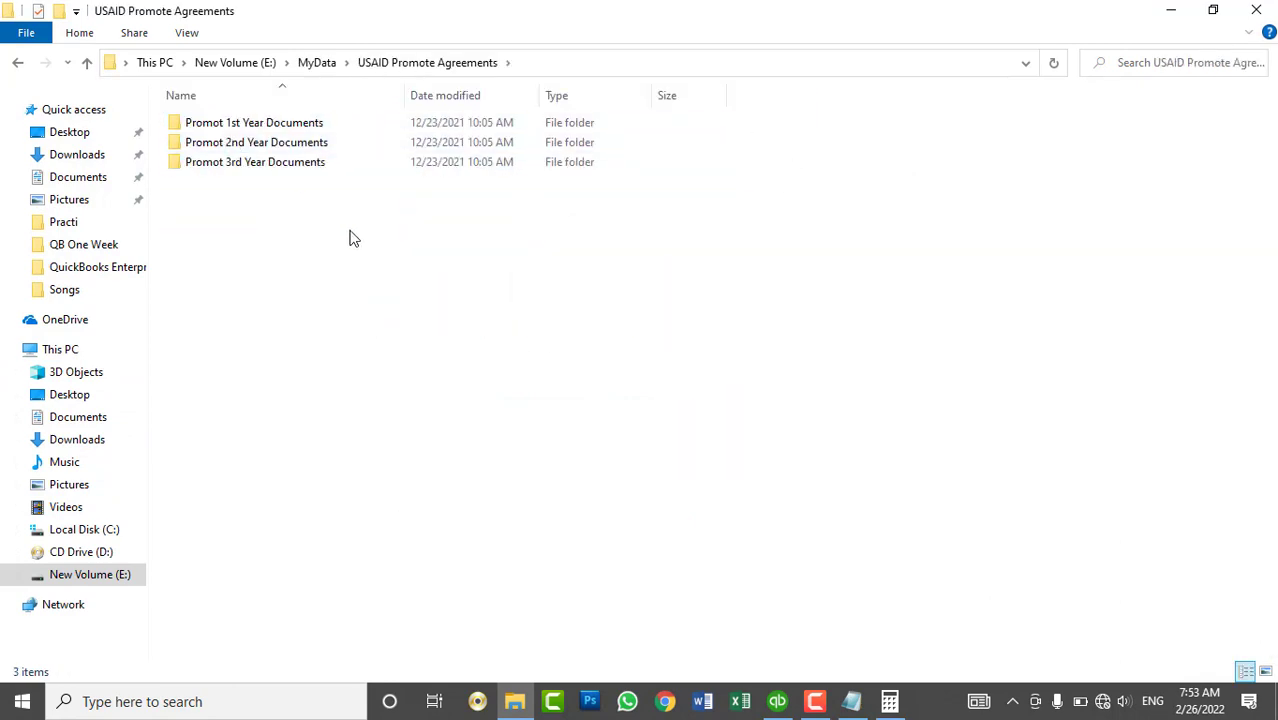
double_click(274, 166)
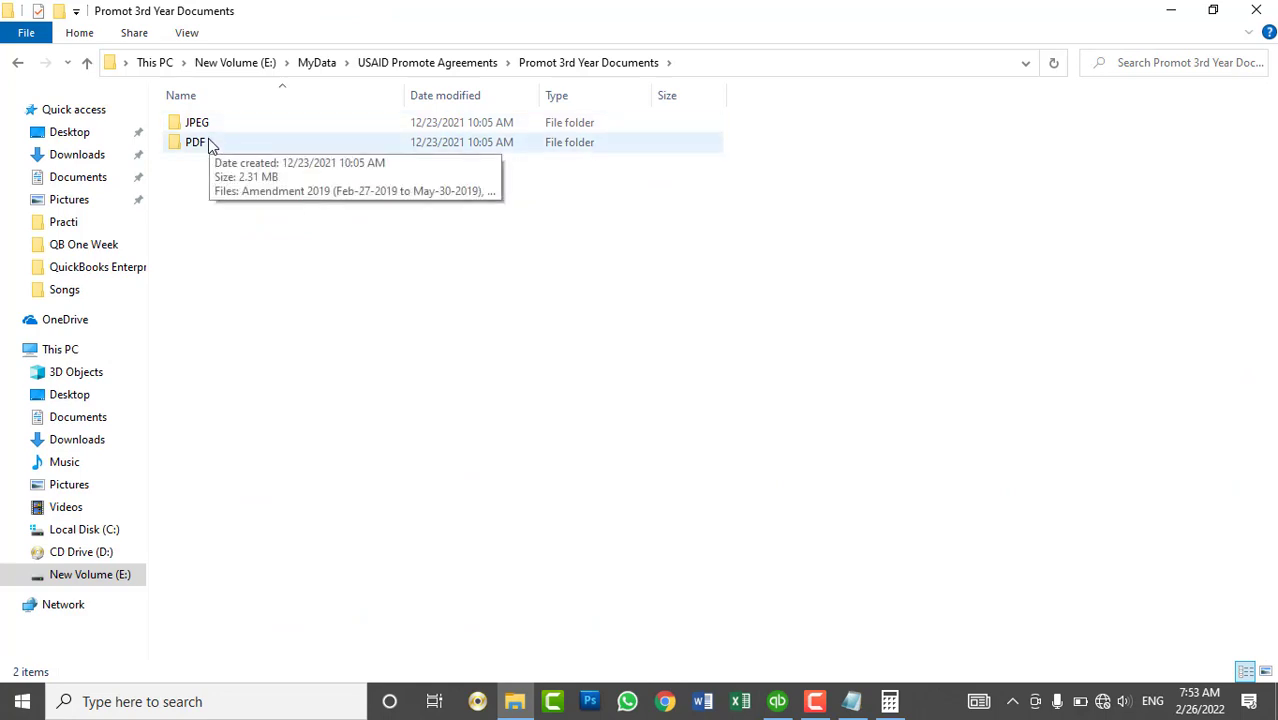
double_click(208, 143)
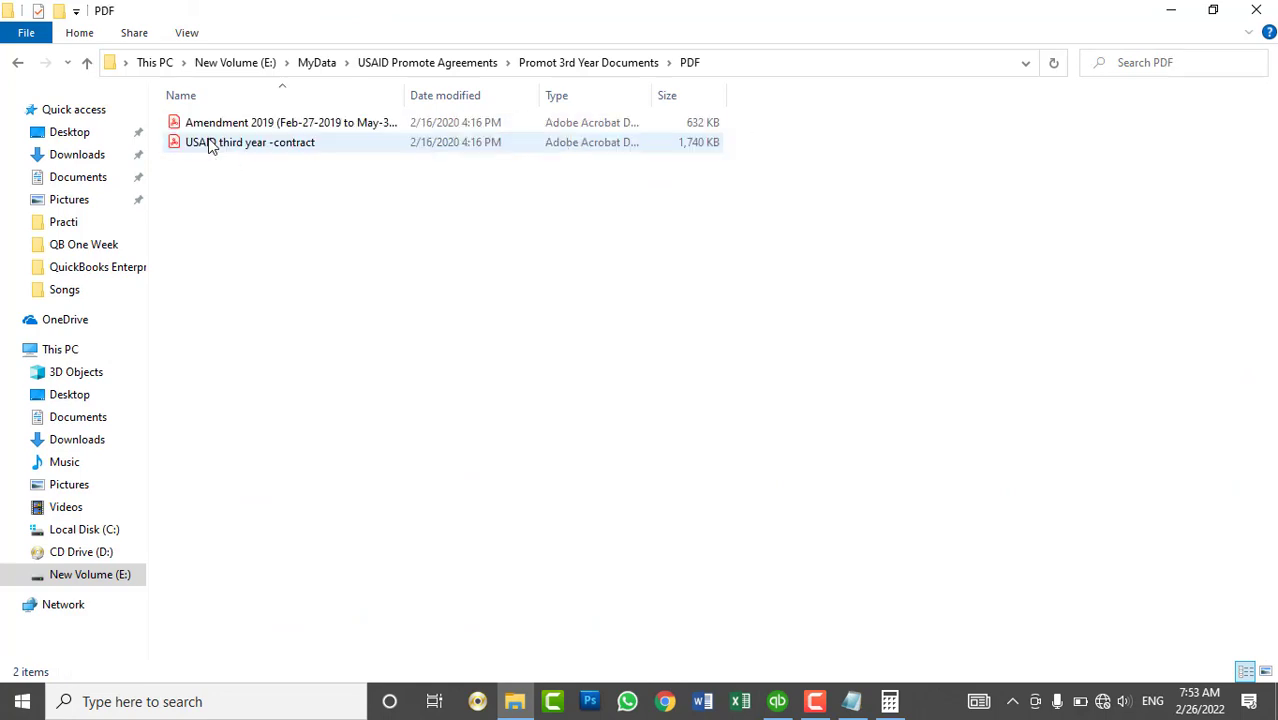
click(270, 144)
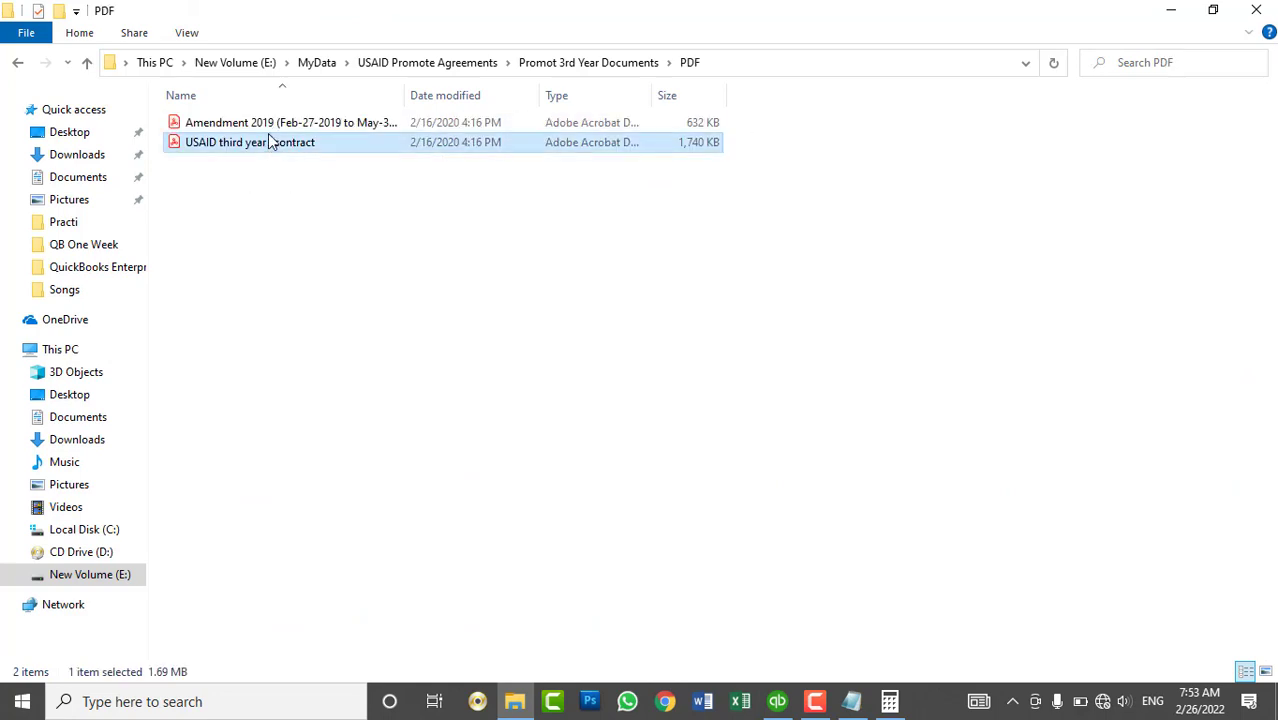
double_click(276, 143)
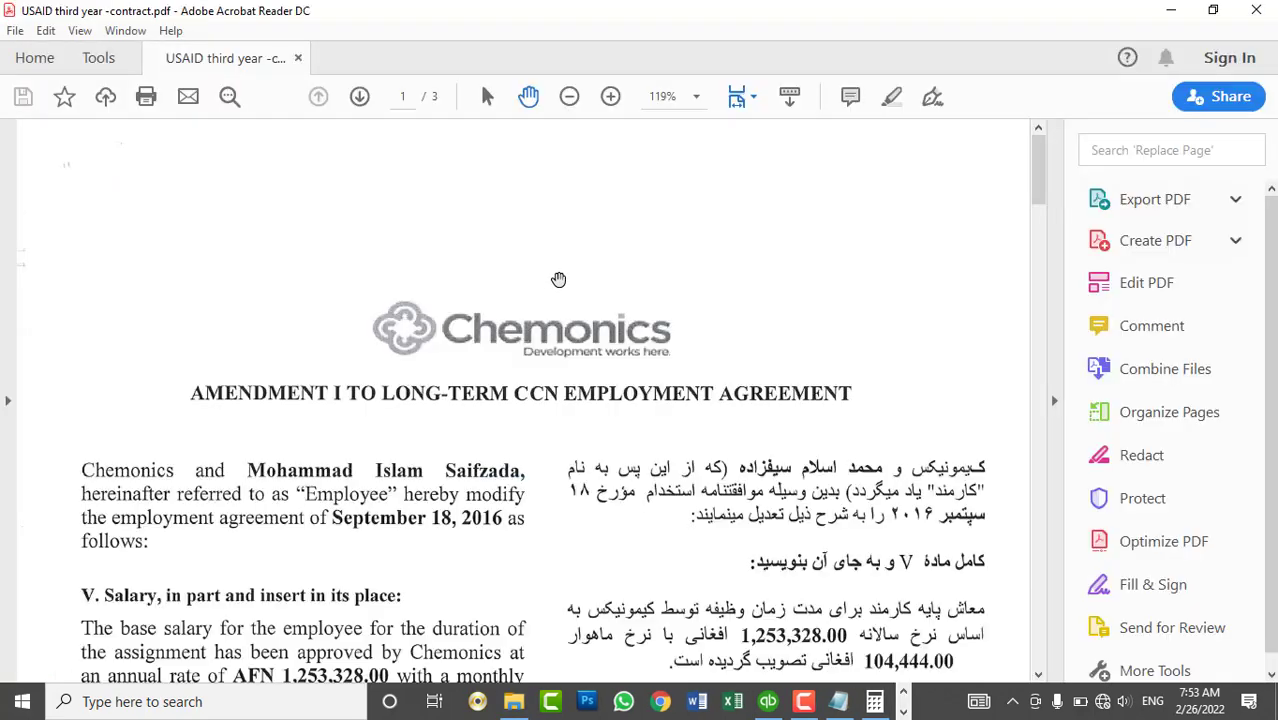
- Scroll to the V. Salary clause (AFN 1,253,328.00 annual, AFN 104,444.00 monthly), then close the document
scroll(634, 358, down, 3)
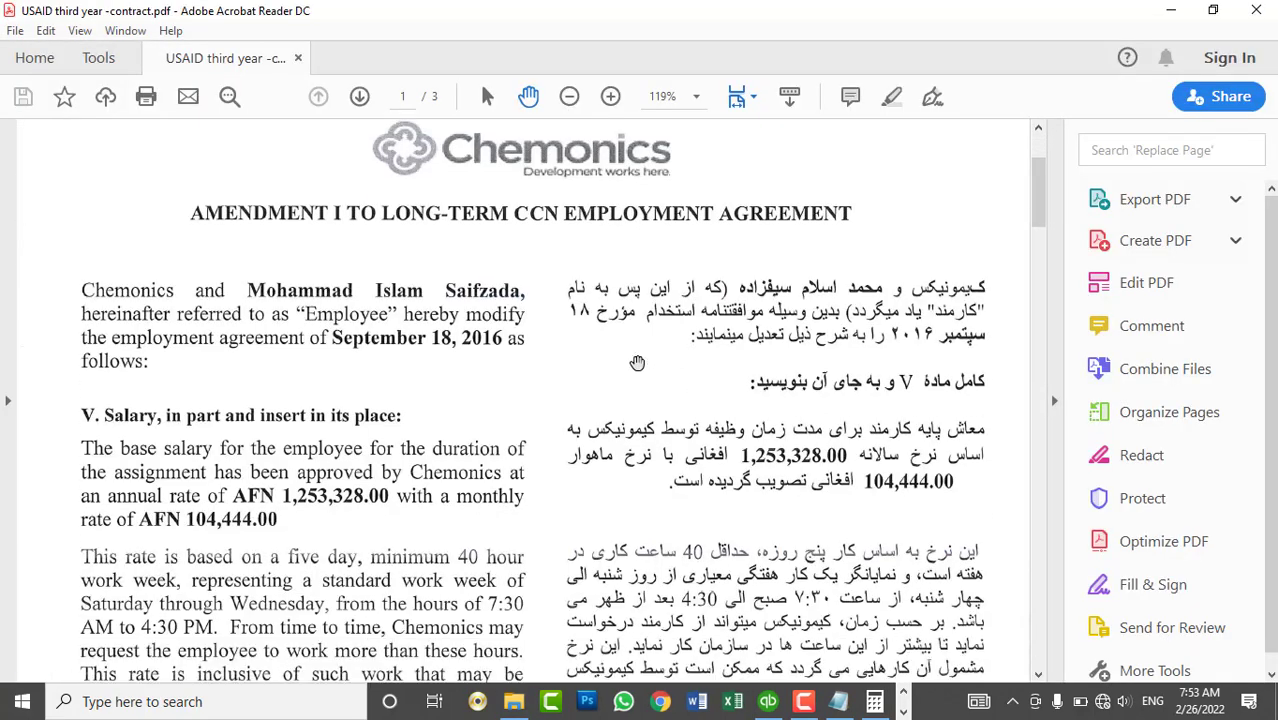
scroll(637, 362, down, 2)
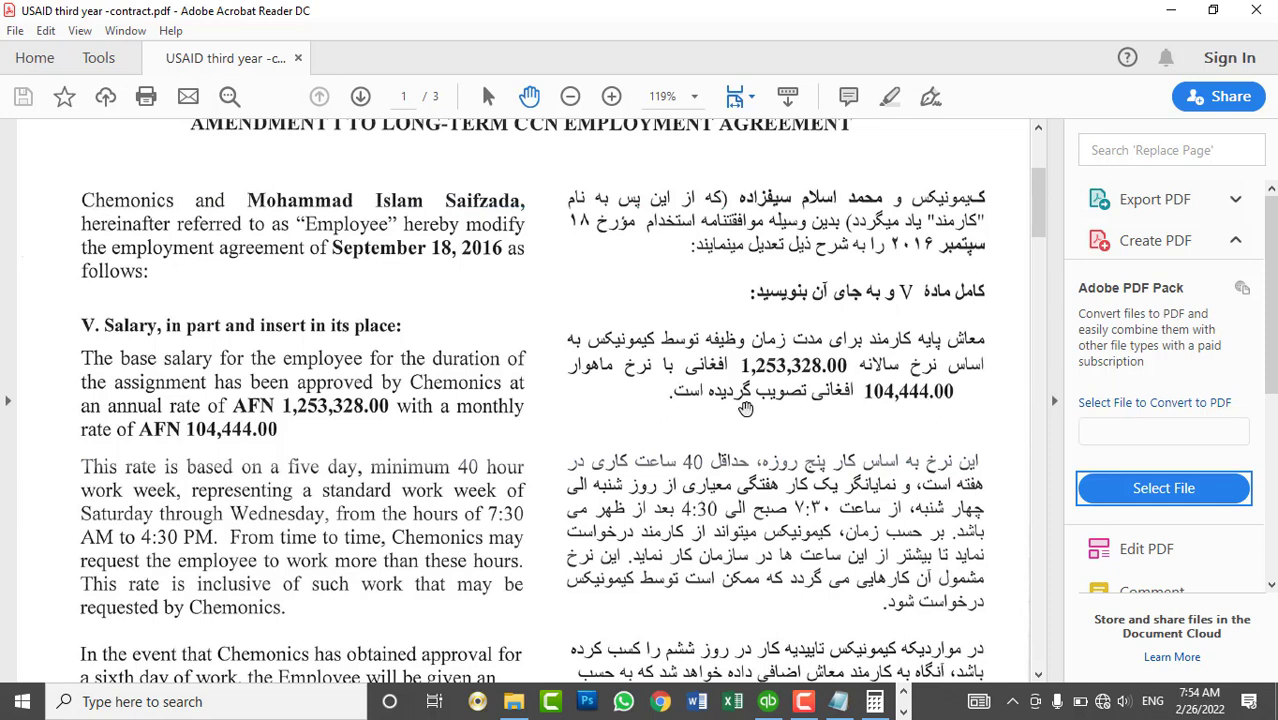
click(1256, 10)
- Close File Explorer and Calculator, then advance the Salary item wizard to the wage-type question
click(1260, 8)
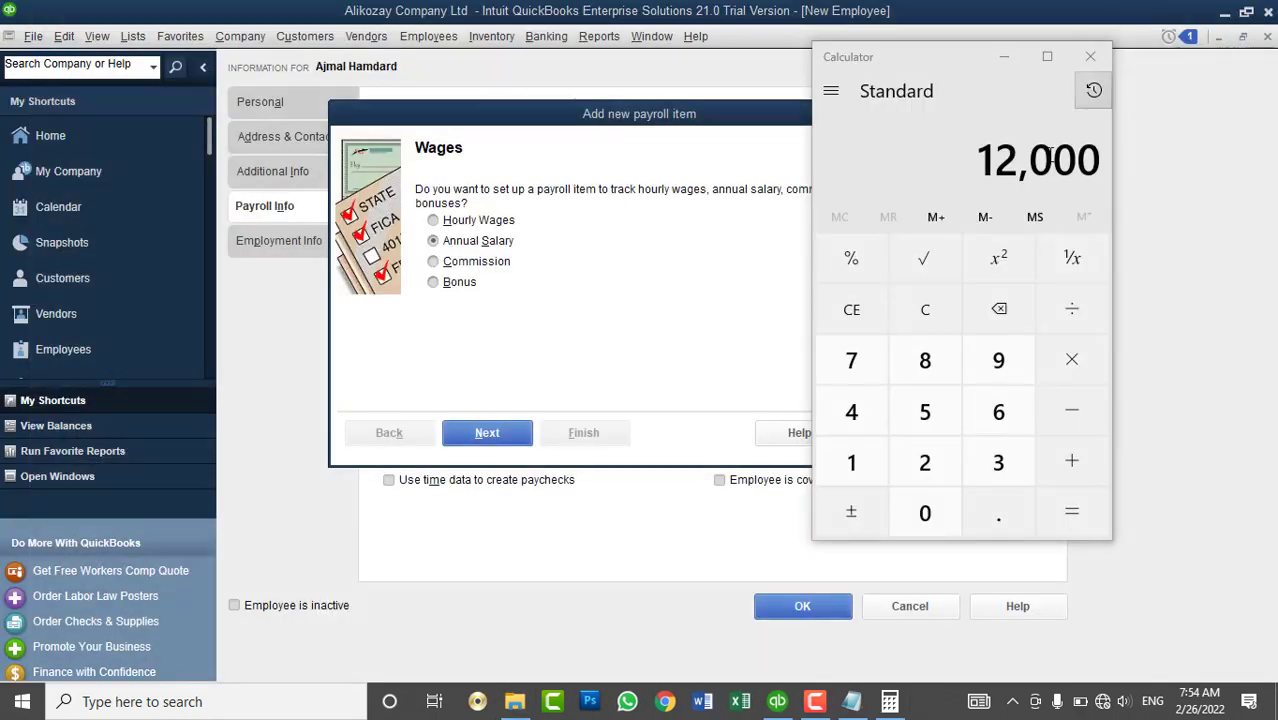
click(1072, 59)
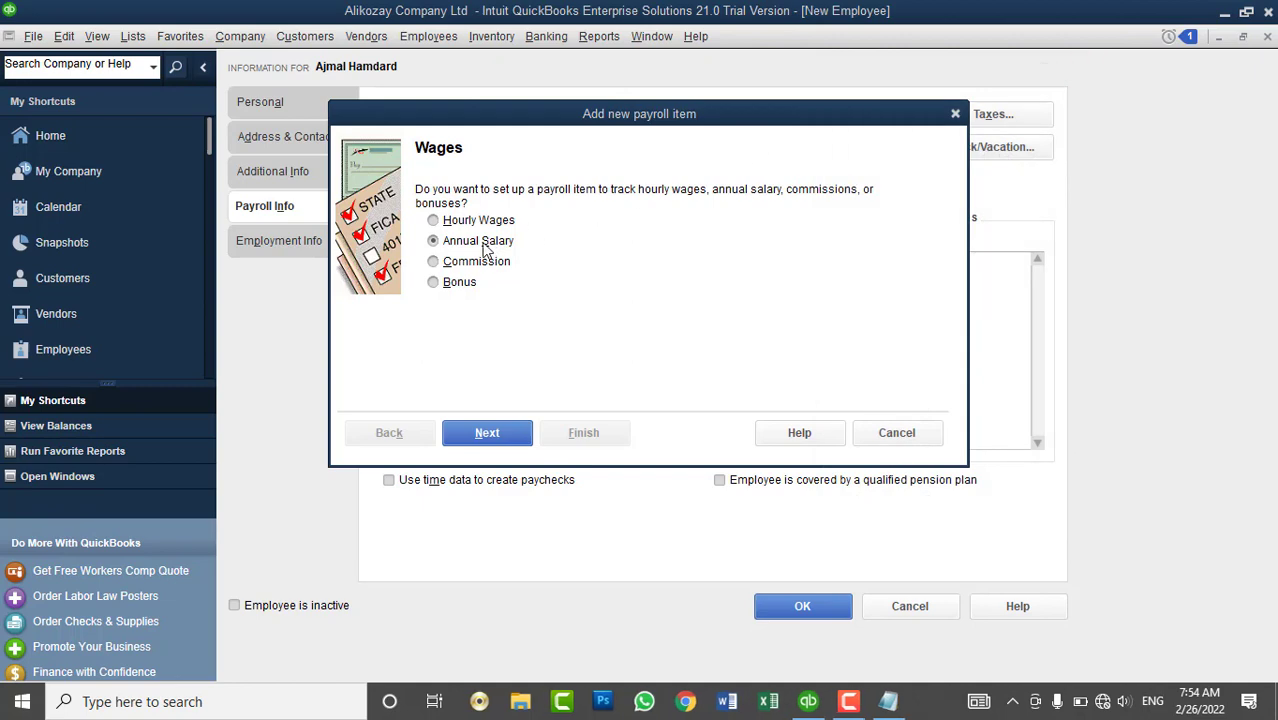
click(488, 438)
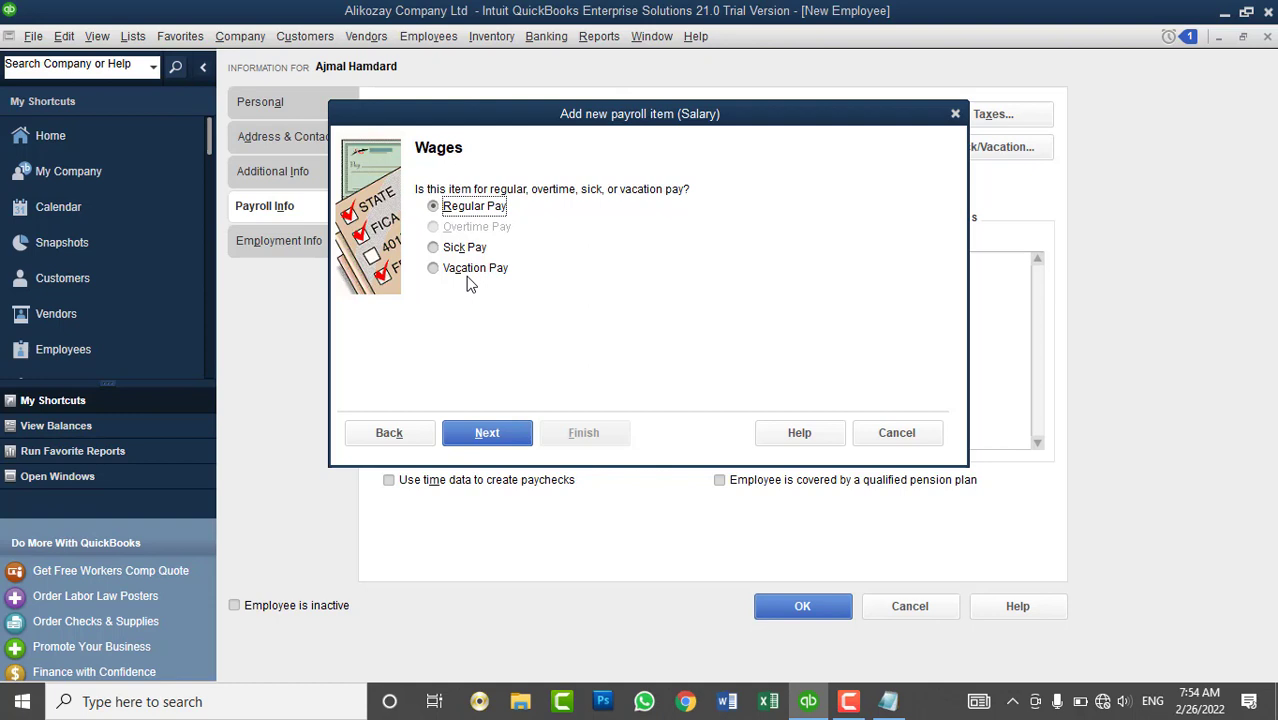
- Keep Regular Pay and name the item 'Annual Salary', reaching the Payroll Expenses account step
click(482, 444)
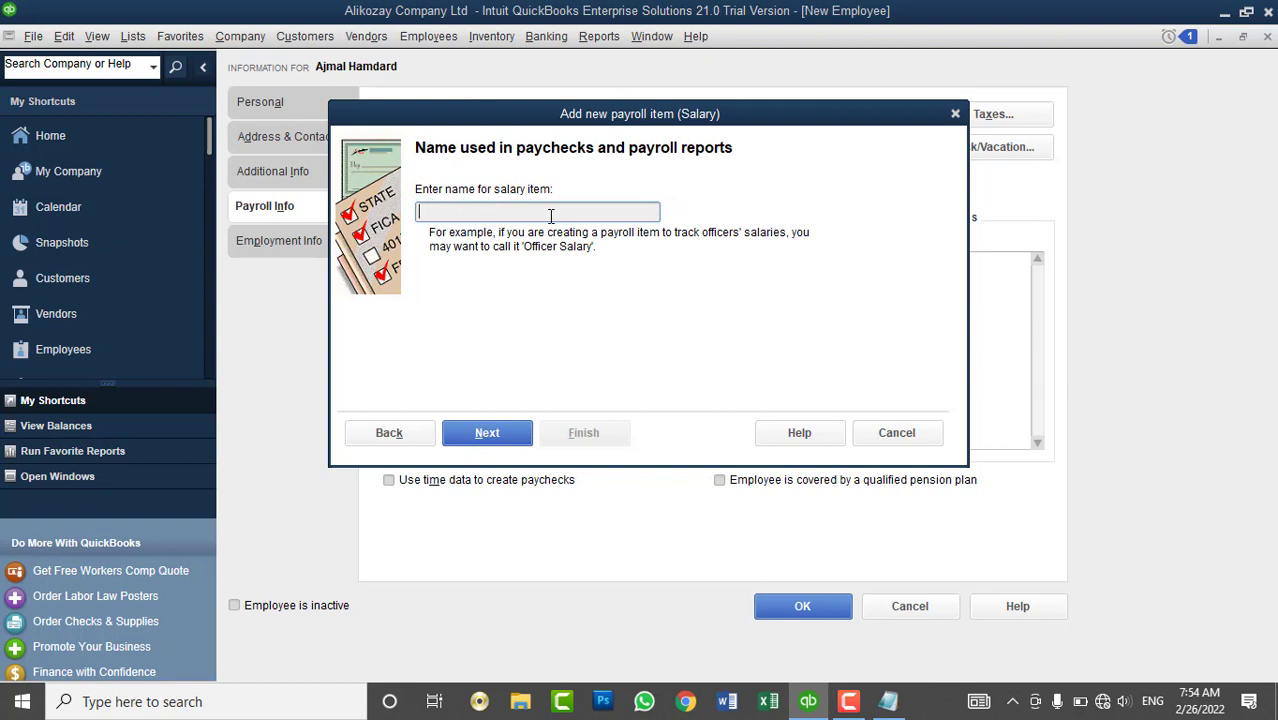
text(Annual Salary)
click(497, 432)
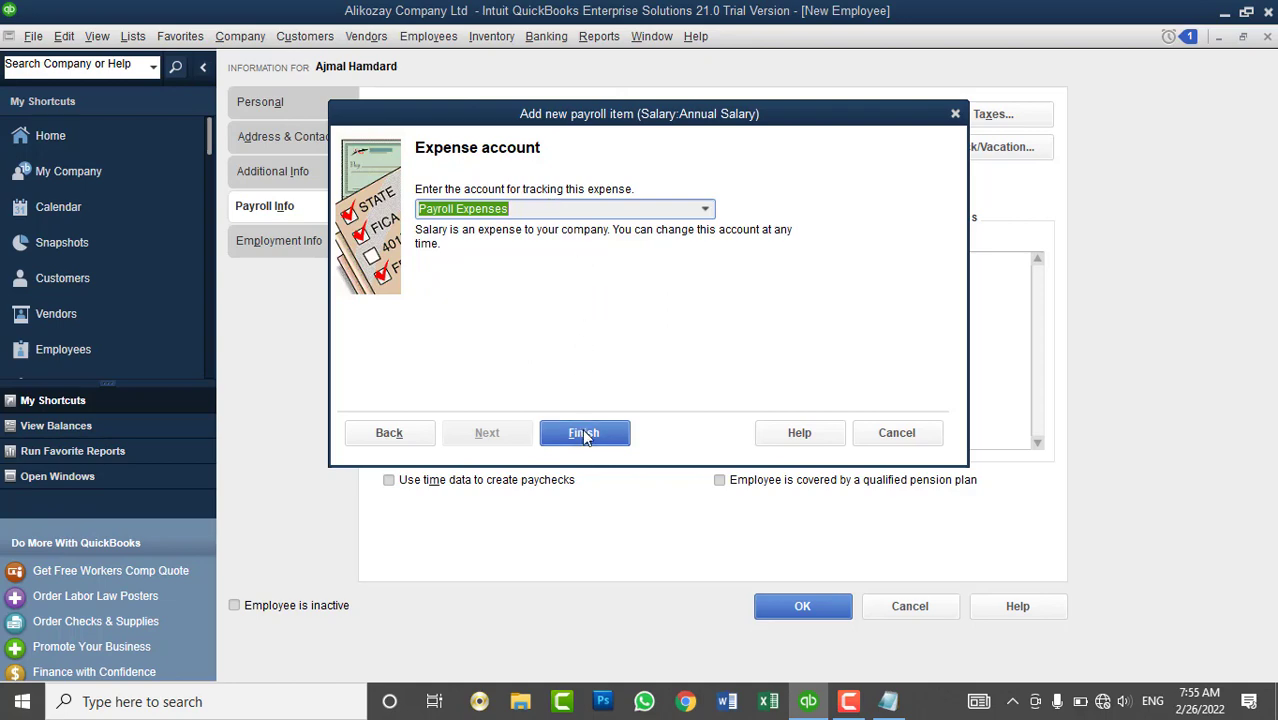
drag(590, 117, 628, 303)
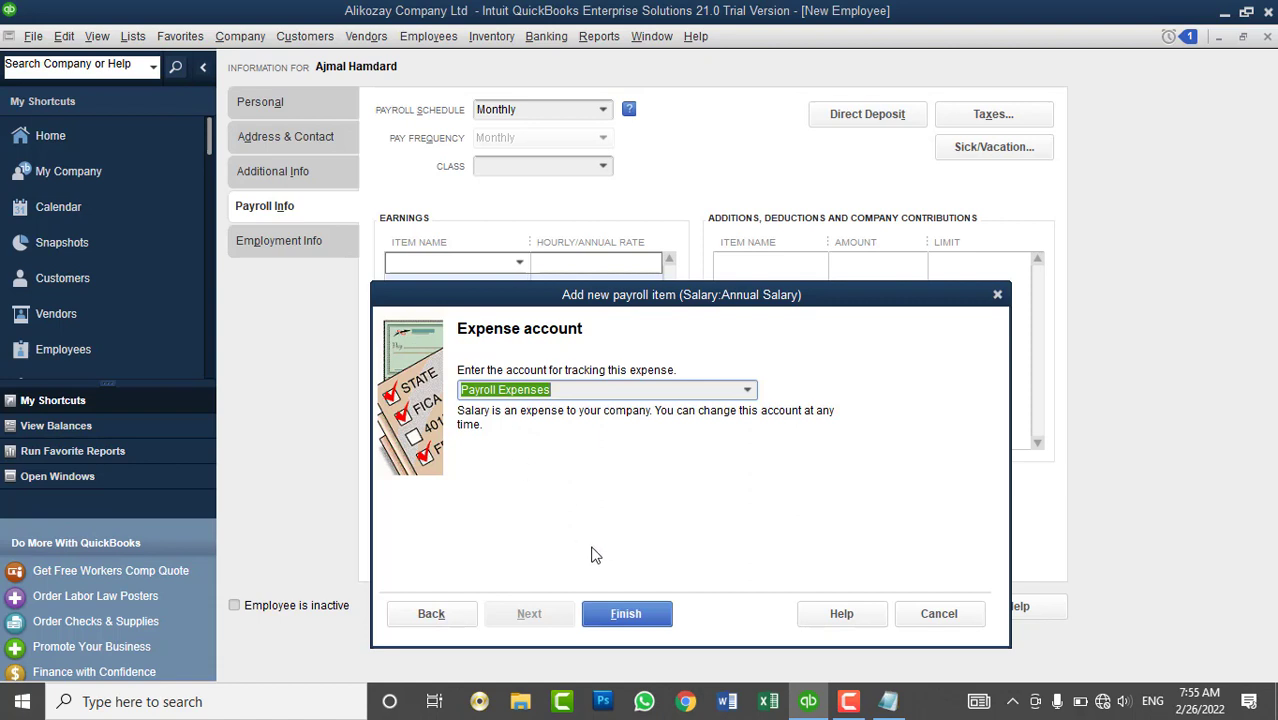
- Finish the Annual Salary item and give it an annual rate of 120,000.00 on the employee
click(624, 614)
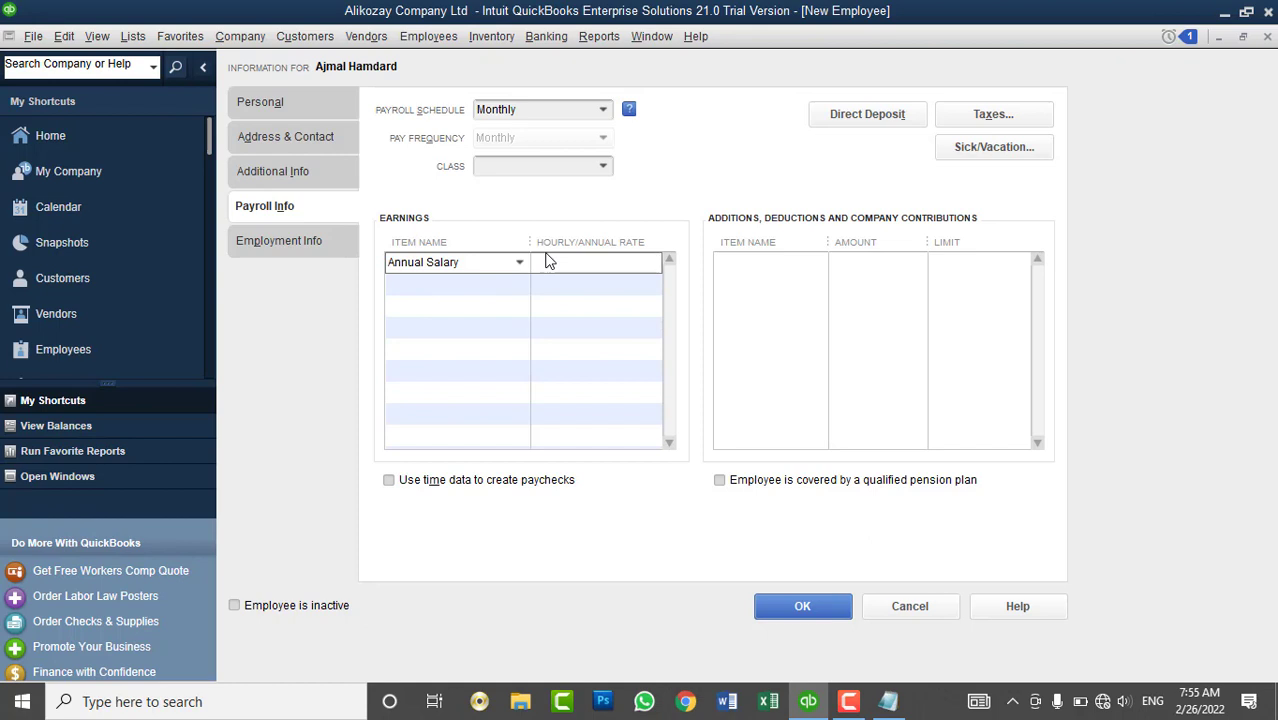
text(12)
text(000)
key(BackSpace)
key(BackSpace)
key(BackSpace)
key(BackSpace)
text(120000)
key(Tab)
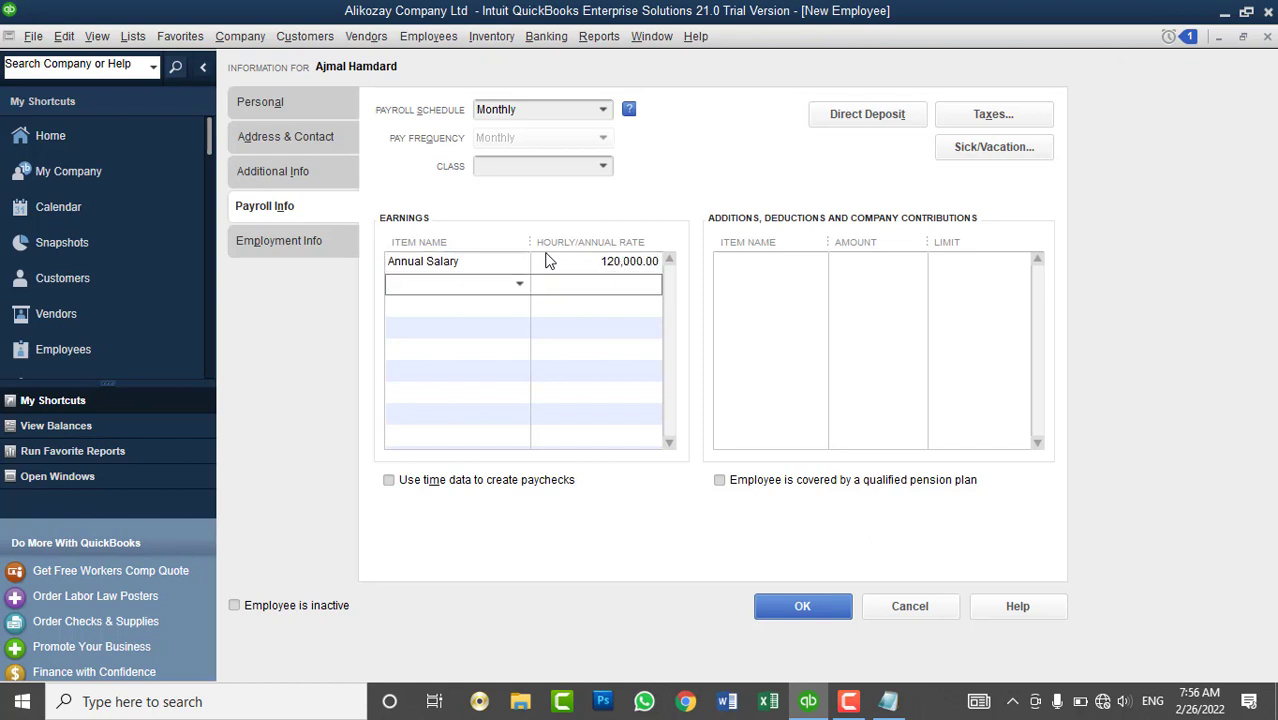
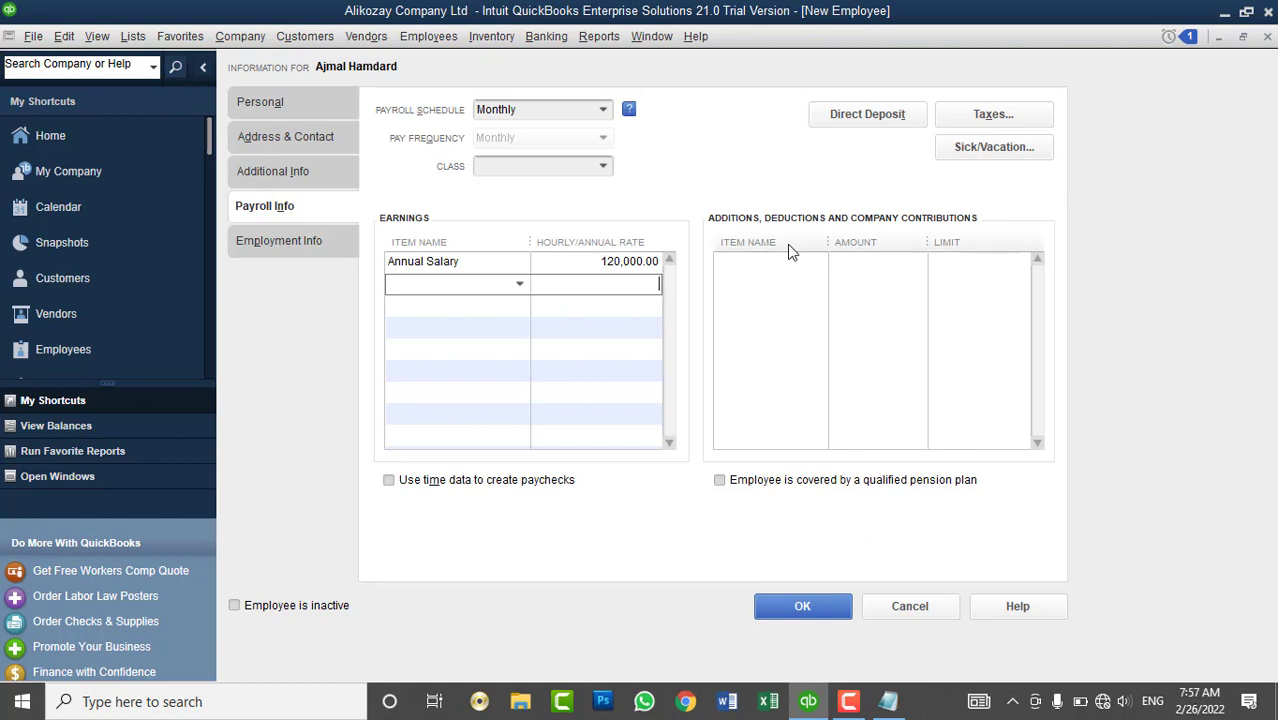
- Start a new payroll item from the first Additions, Deductions row's Item Name list
click(770, 262)
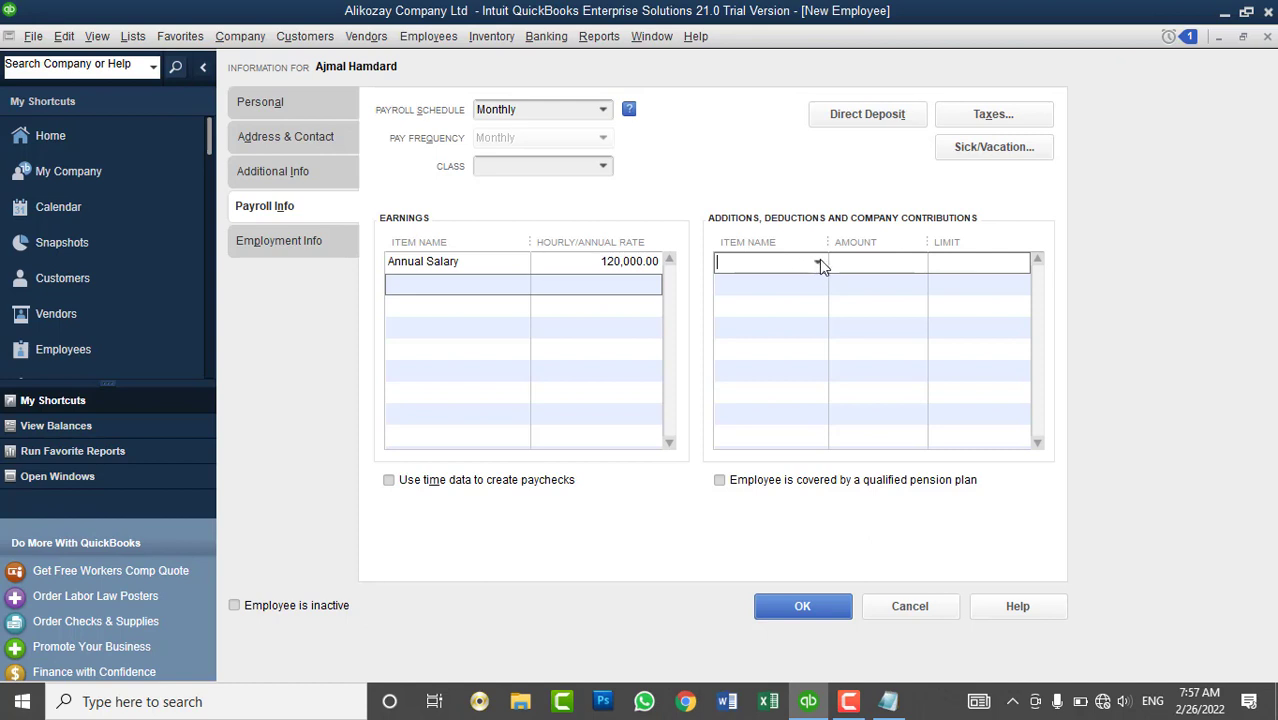
click(818, 263)
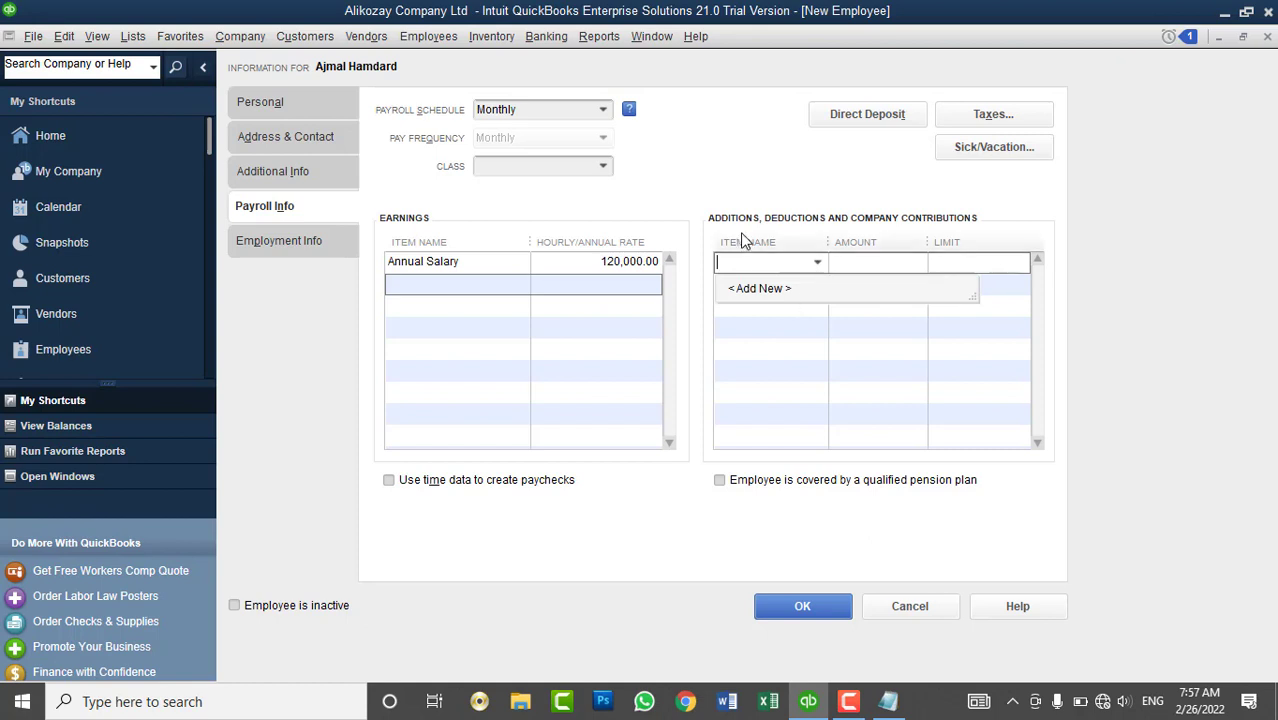
click(759, 288)
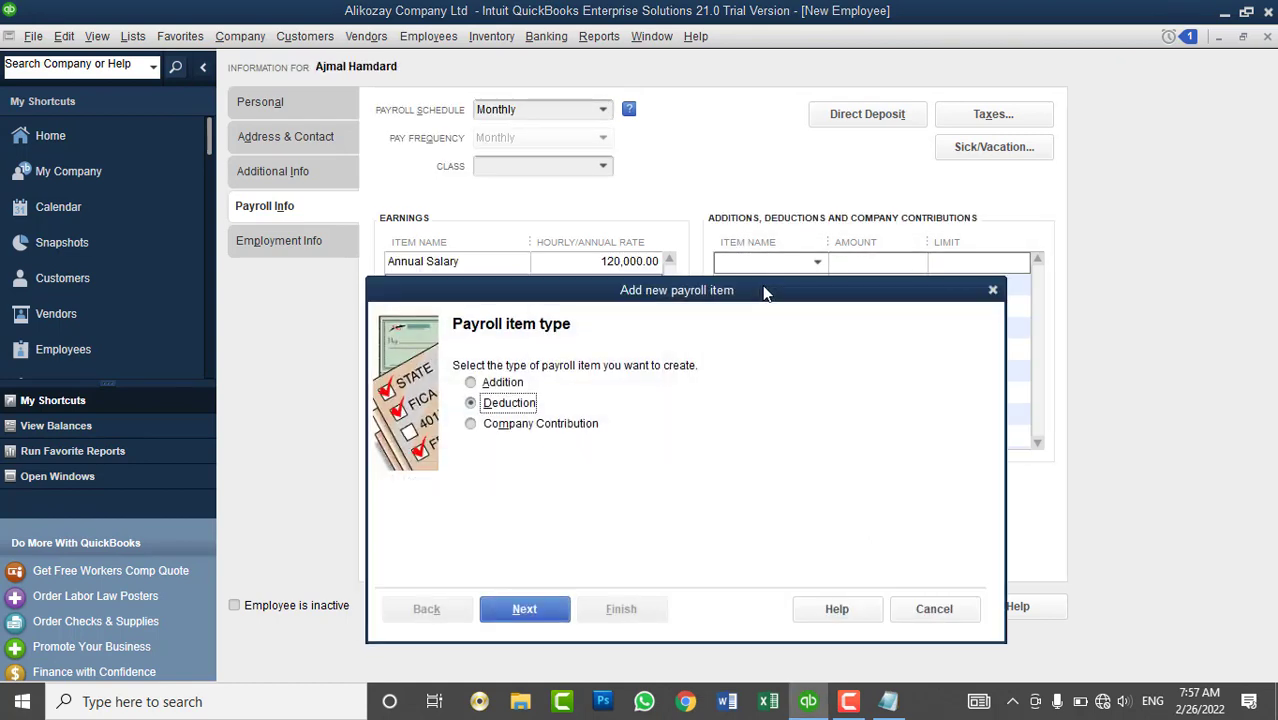
- Make the new payroll item an Addition named 'Educational Allow'
drag(590, 290, 619, 222)
click(545, 316)
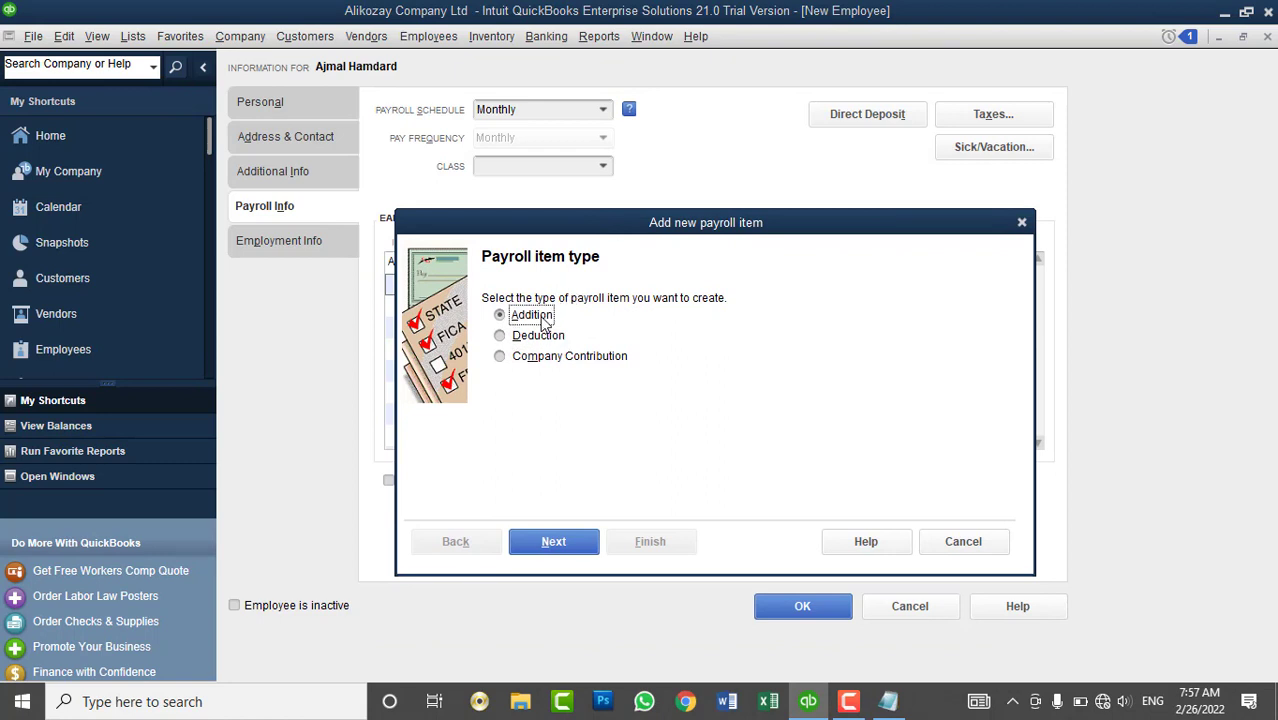
click(556, 543)
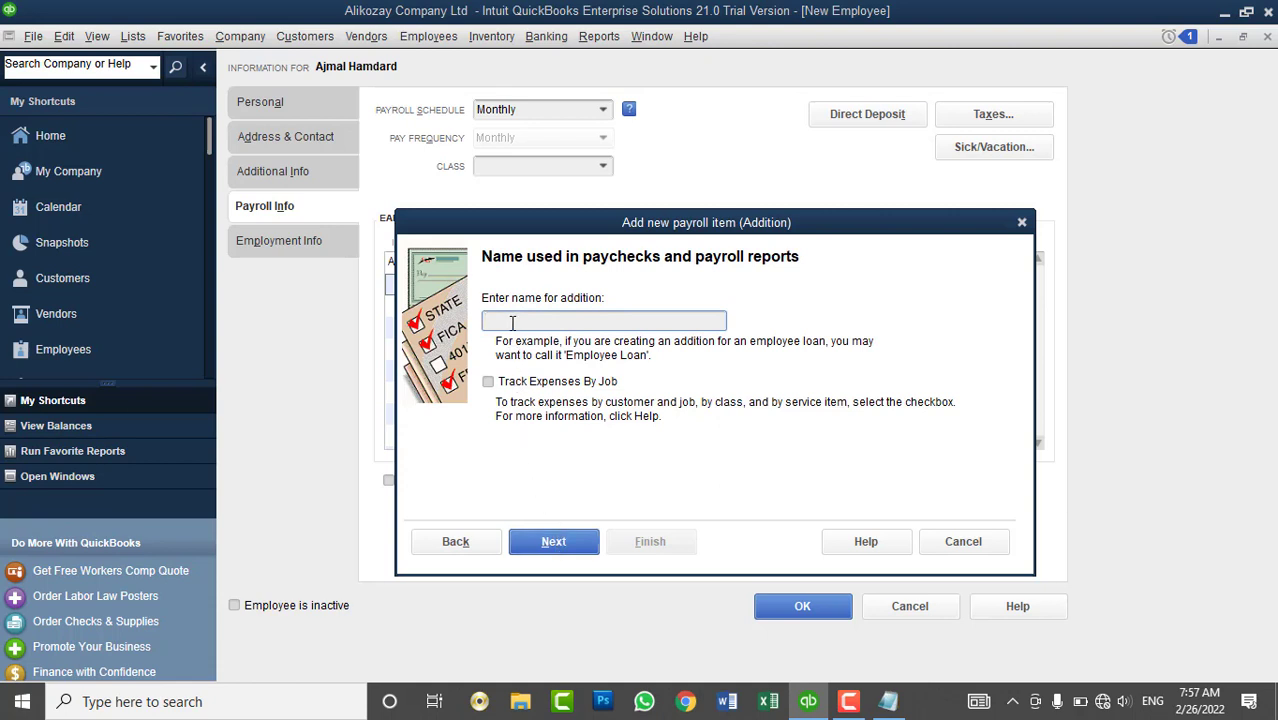
text(Educational Allow)
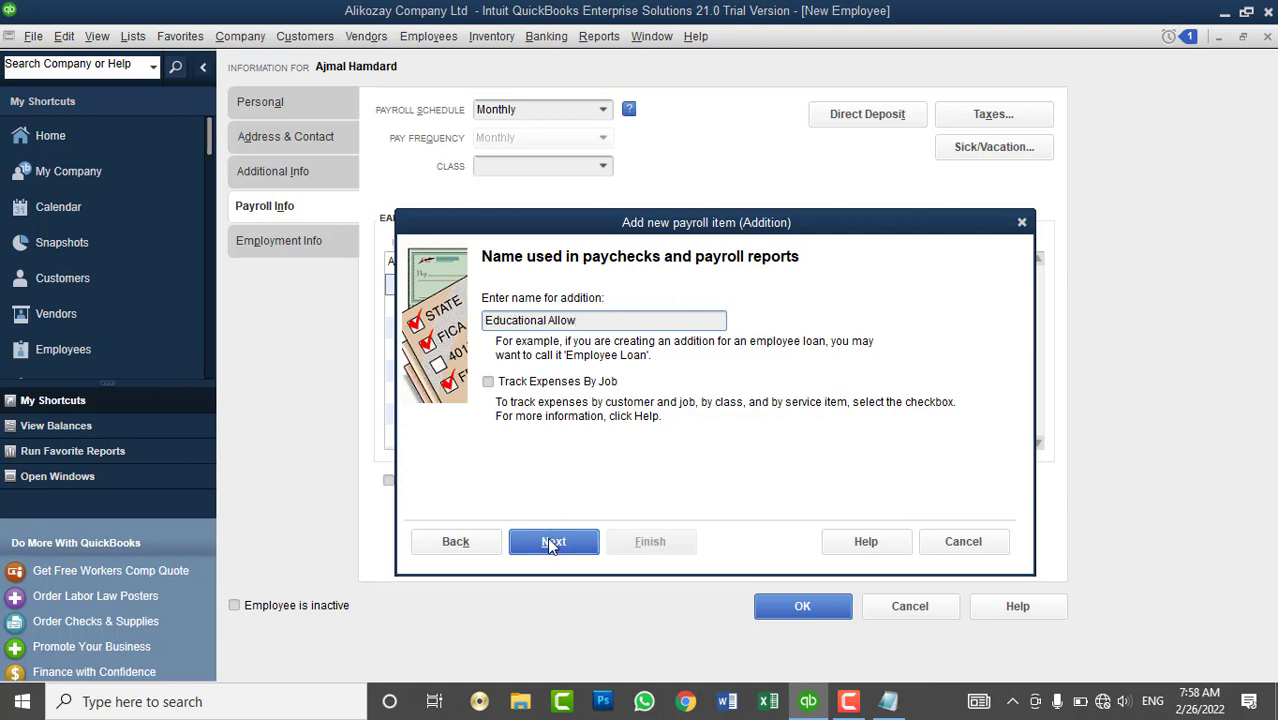
click(551, 545)
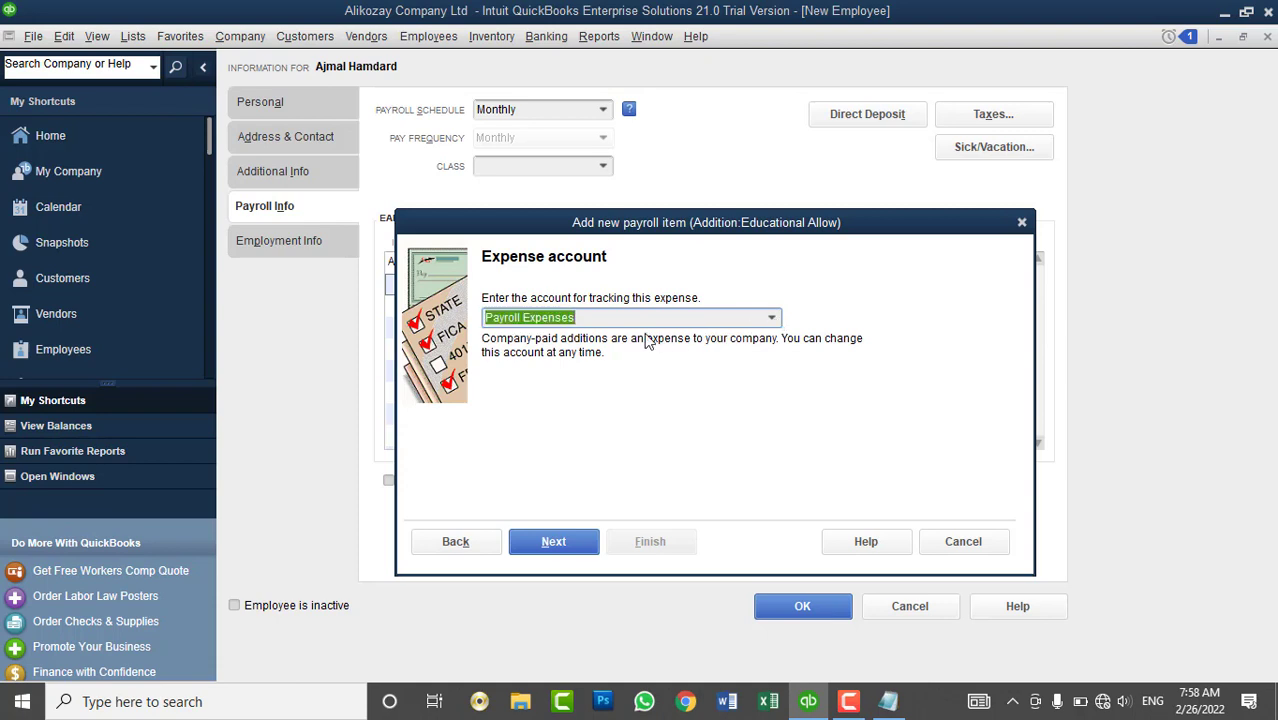
- Accept Payroll Expenses as the account and choose None for Educational Allow's tax tracking type
click(551, 544)
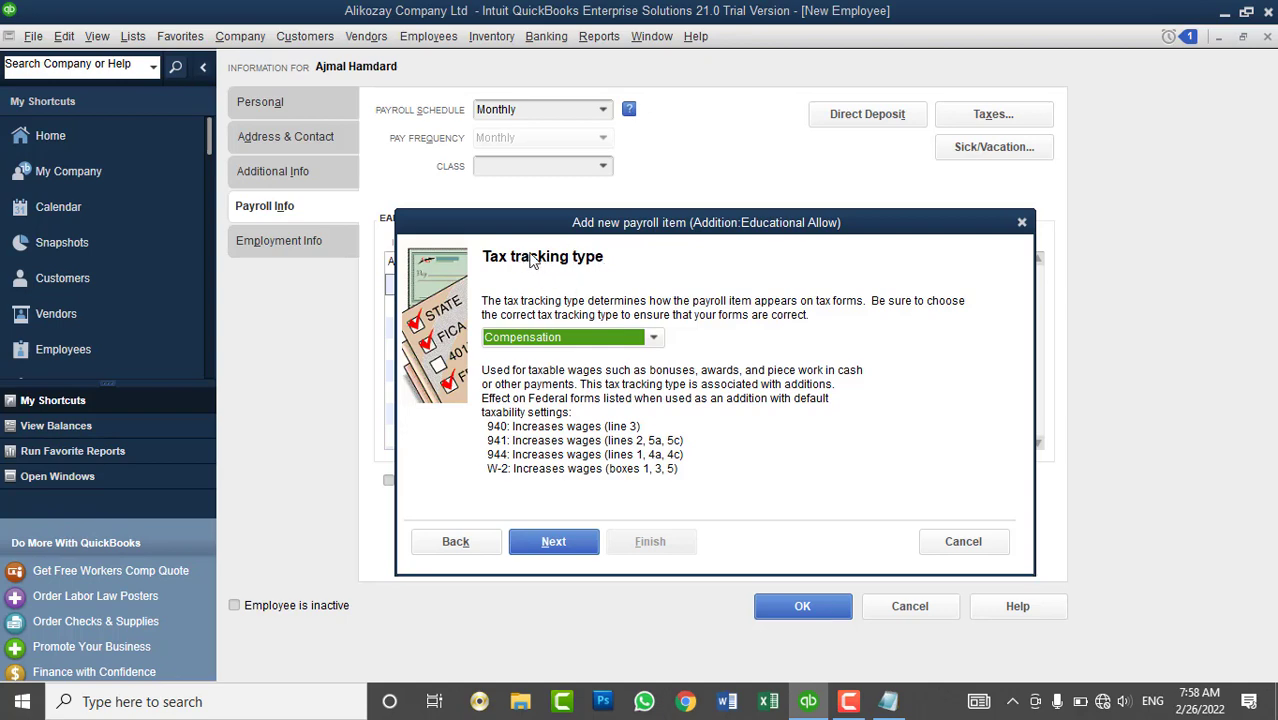
click(570, 340)
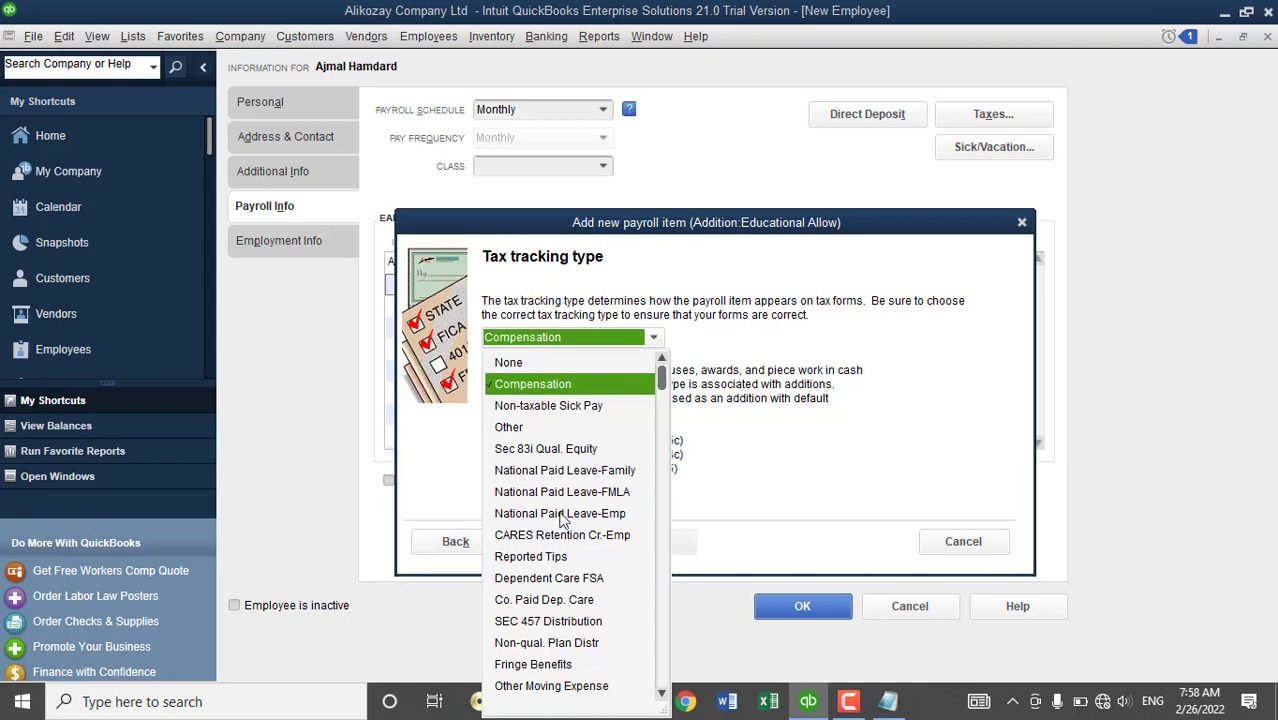
scroll(568, 562, down, 1)
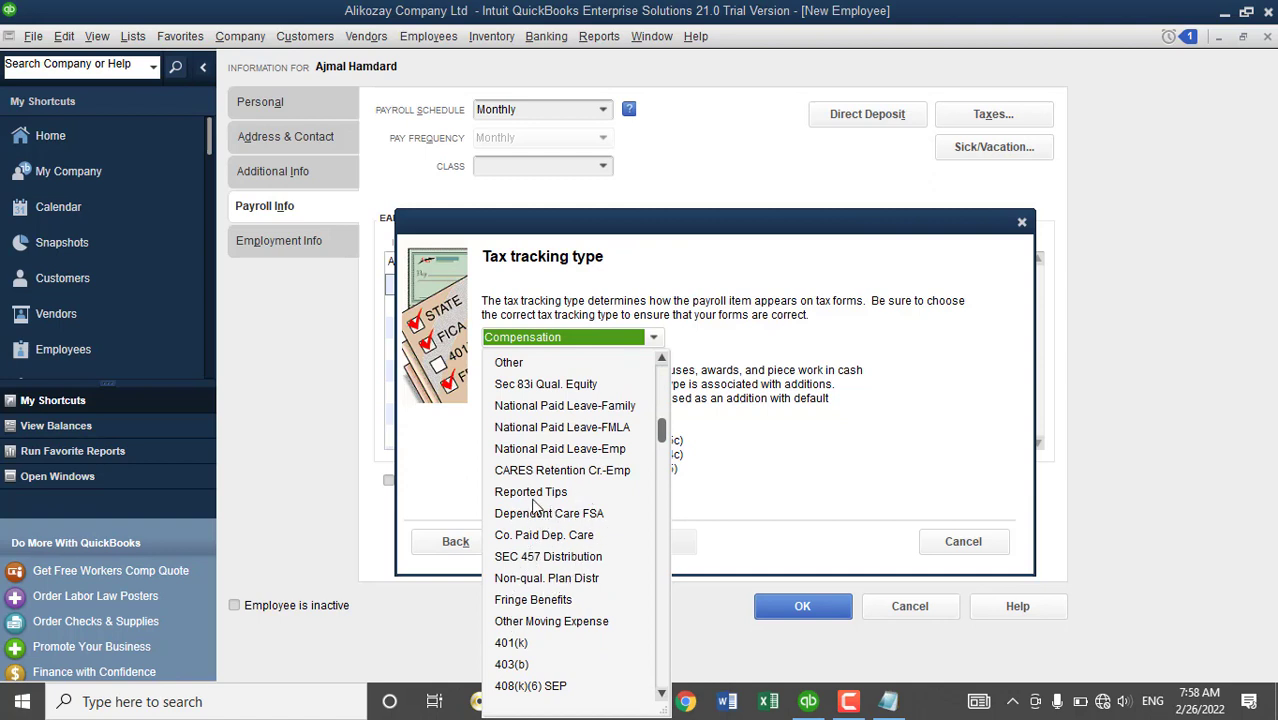
scroll(512, 385, up, 1)
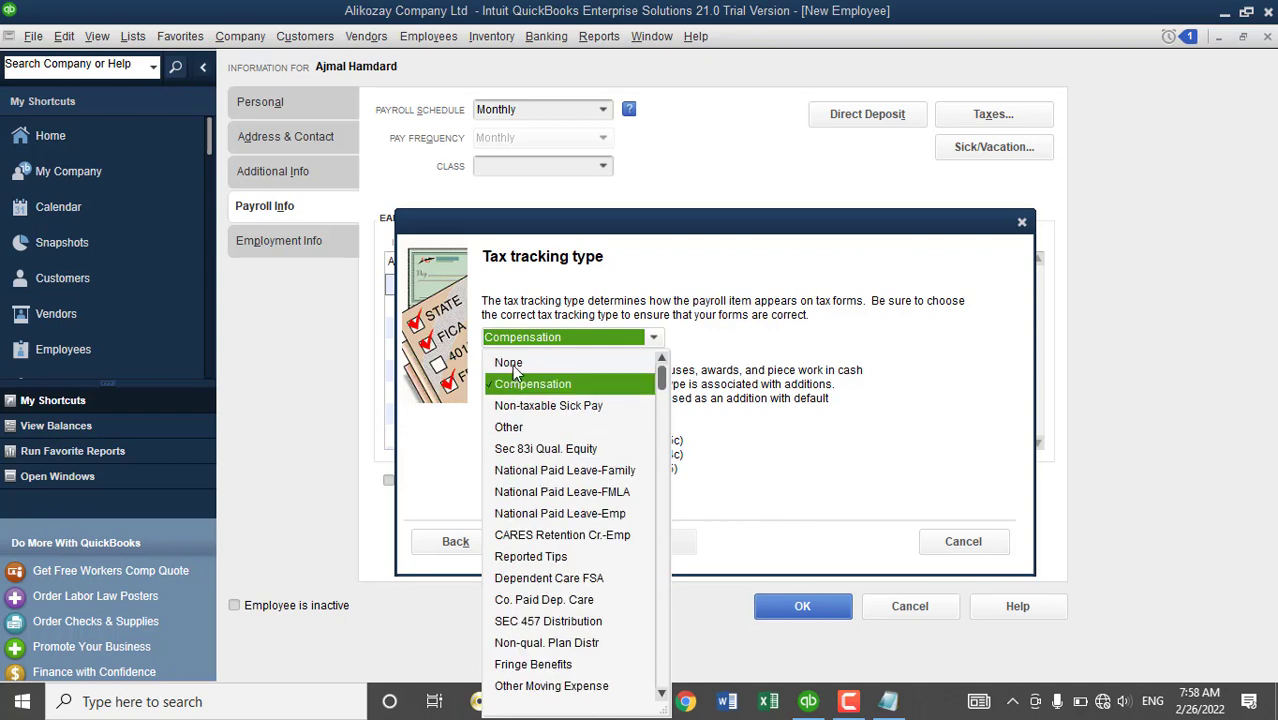
click(510, 363)
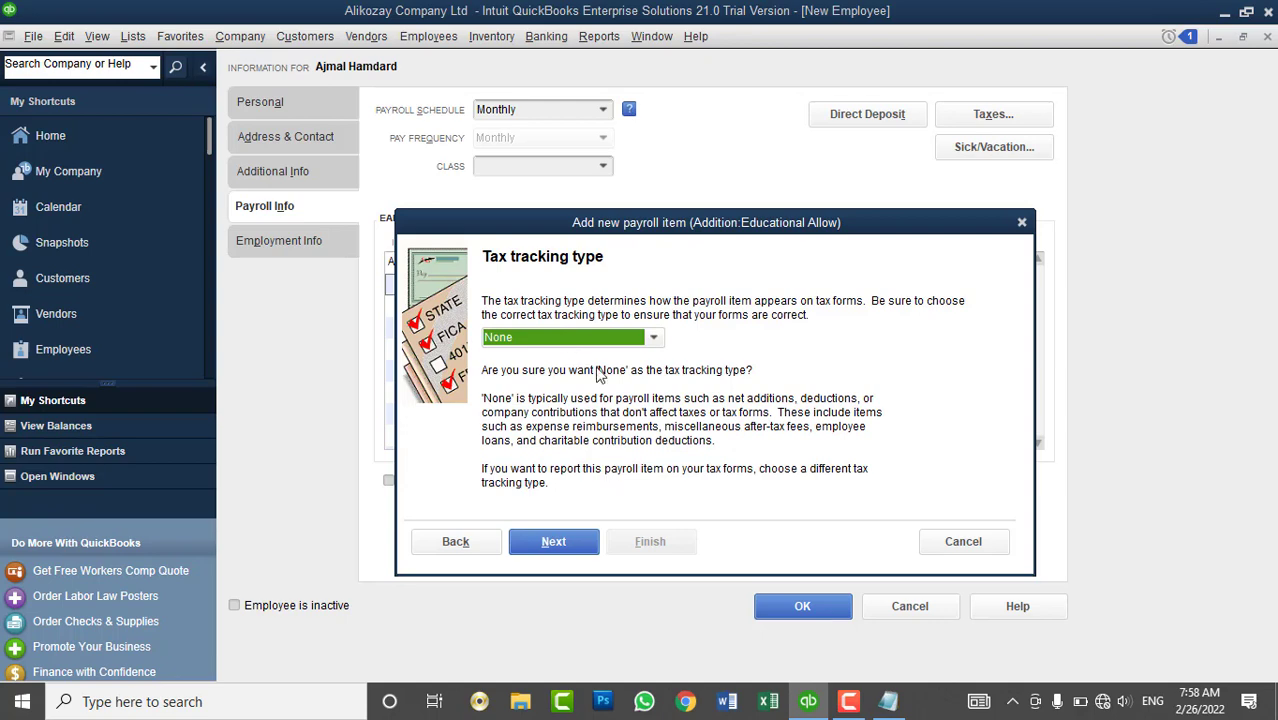
click(590, 343)
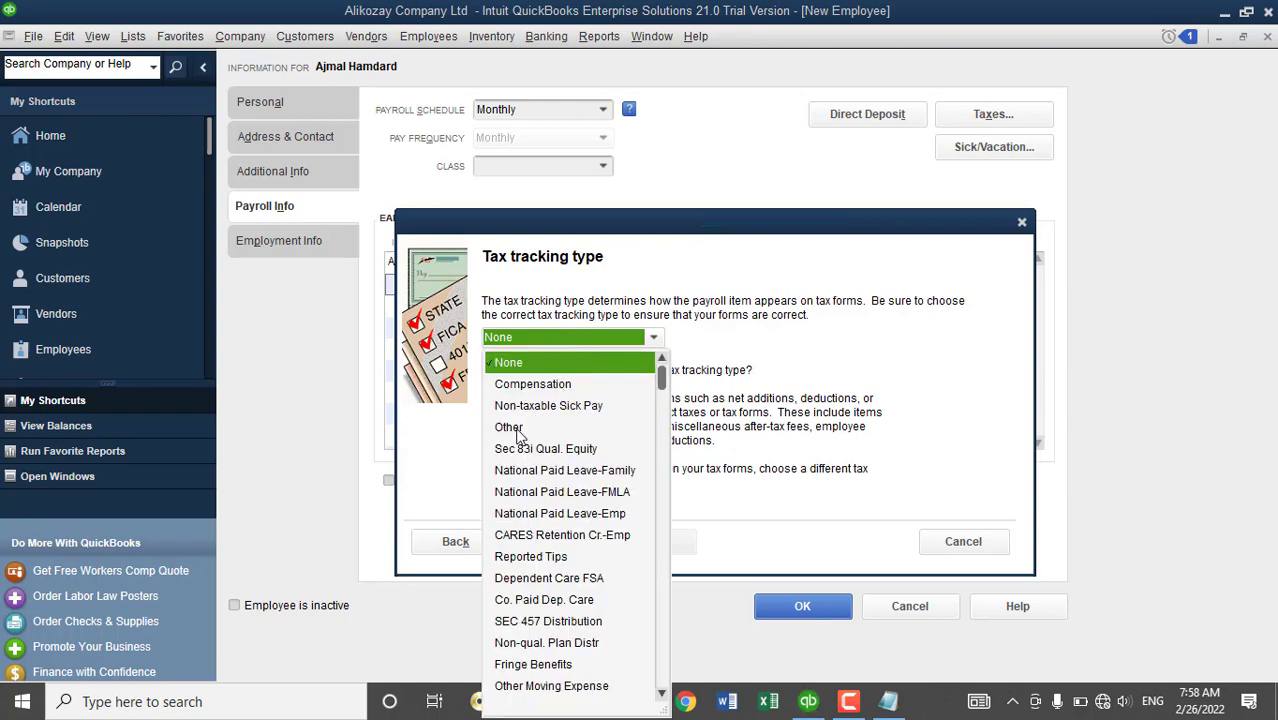
click(557, 297)
click(576, 542)
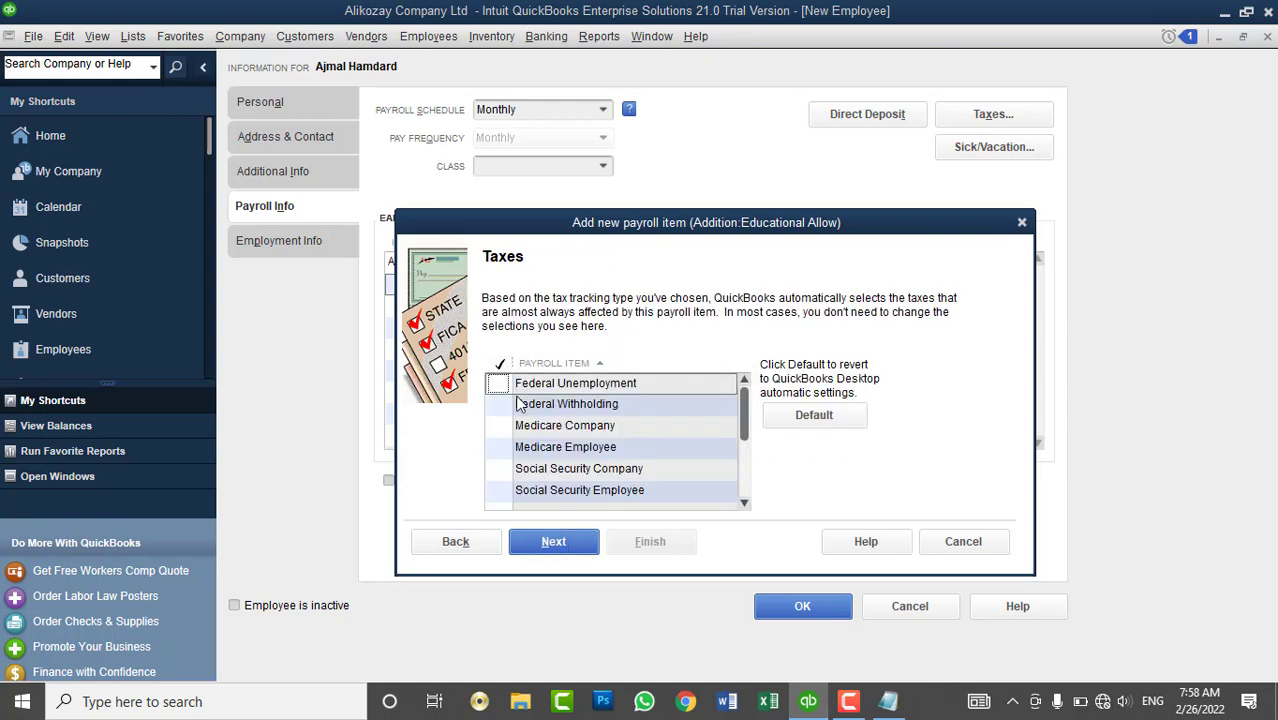
- Accept the default taxes for Educational Allow
click(499, 384)
scroll(625, 432, down, 1)
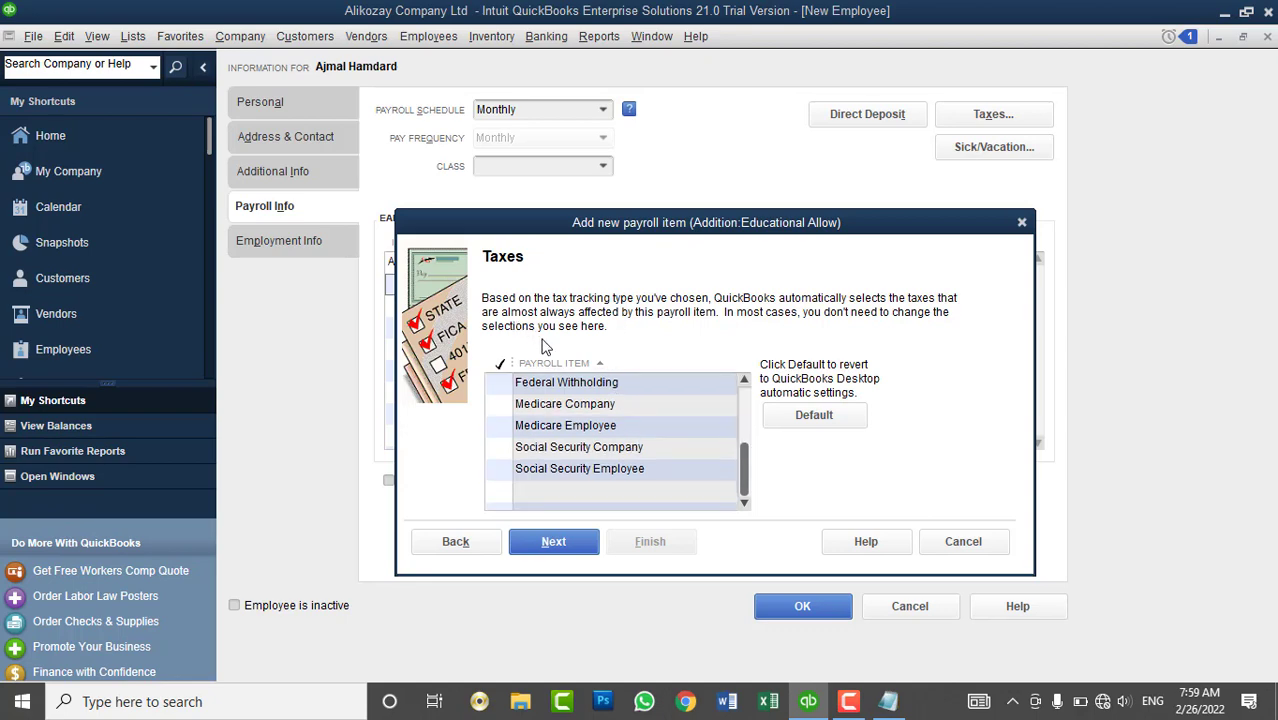
scroll(595, 404, up, 1)
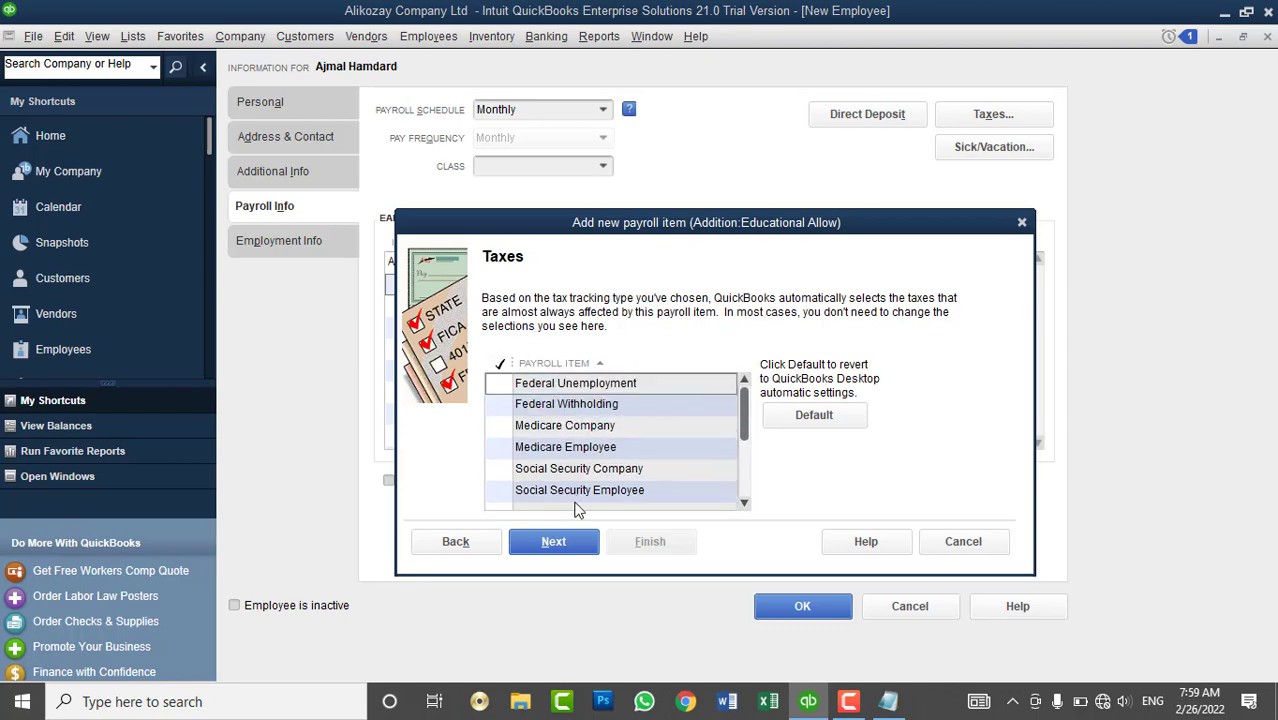
click(559, 550)
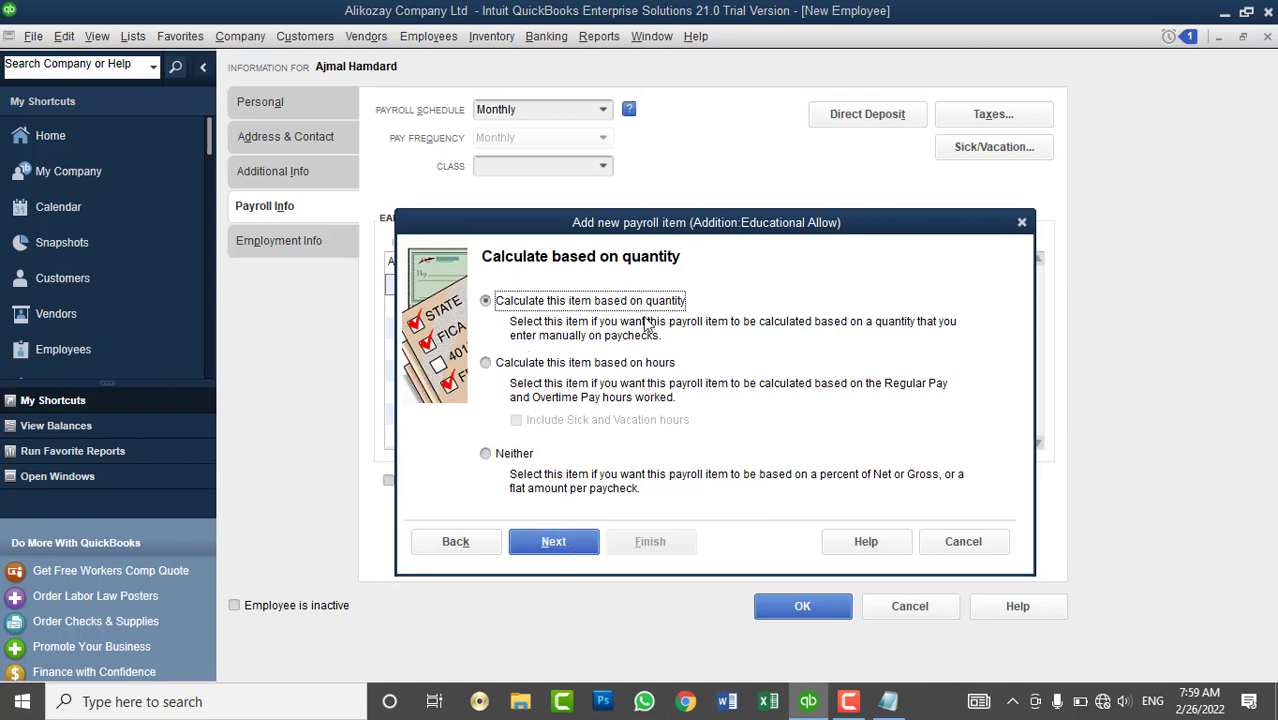
- Base Educational Allow's calculation on neither quantity nor hours
click(628, 363)
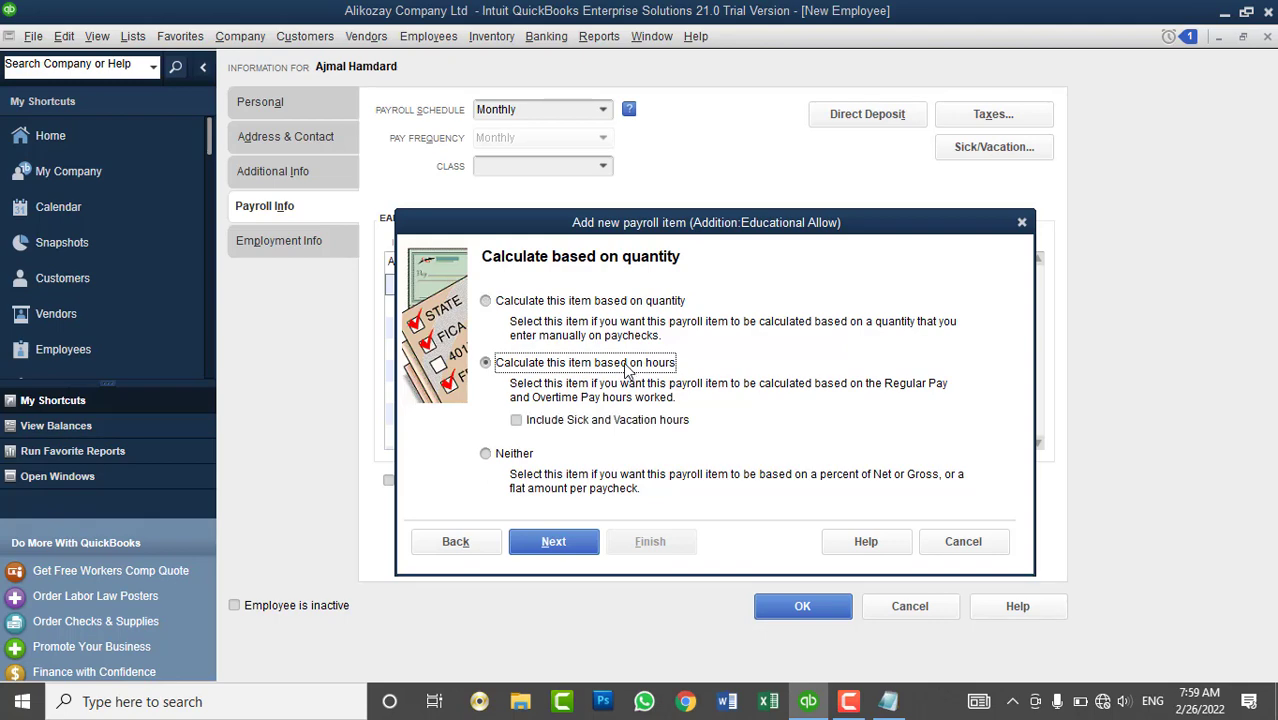
click(566, 301)
click(571, 363)
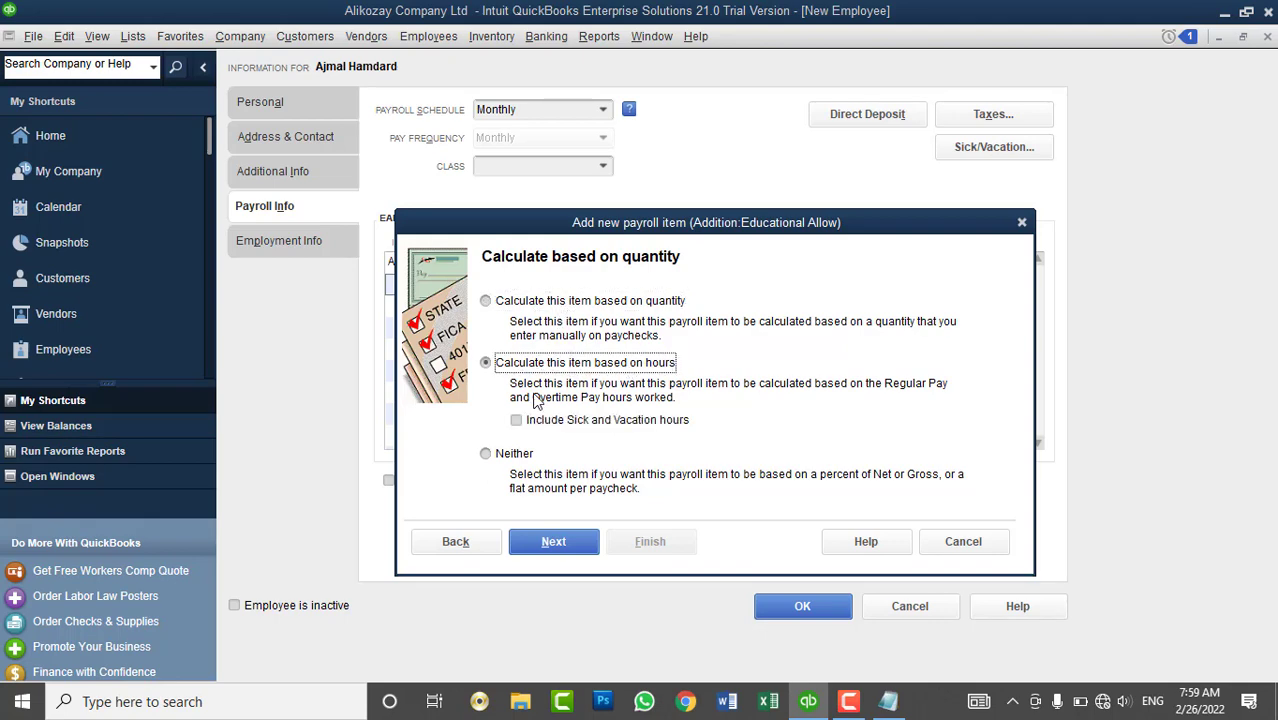
click(492, 461)
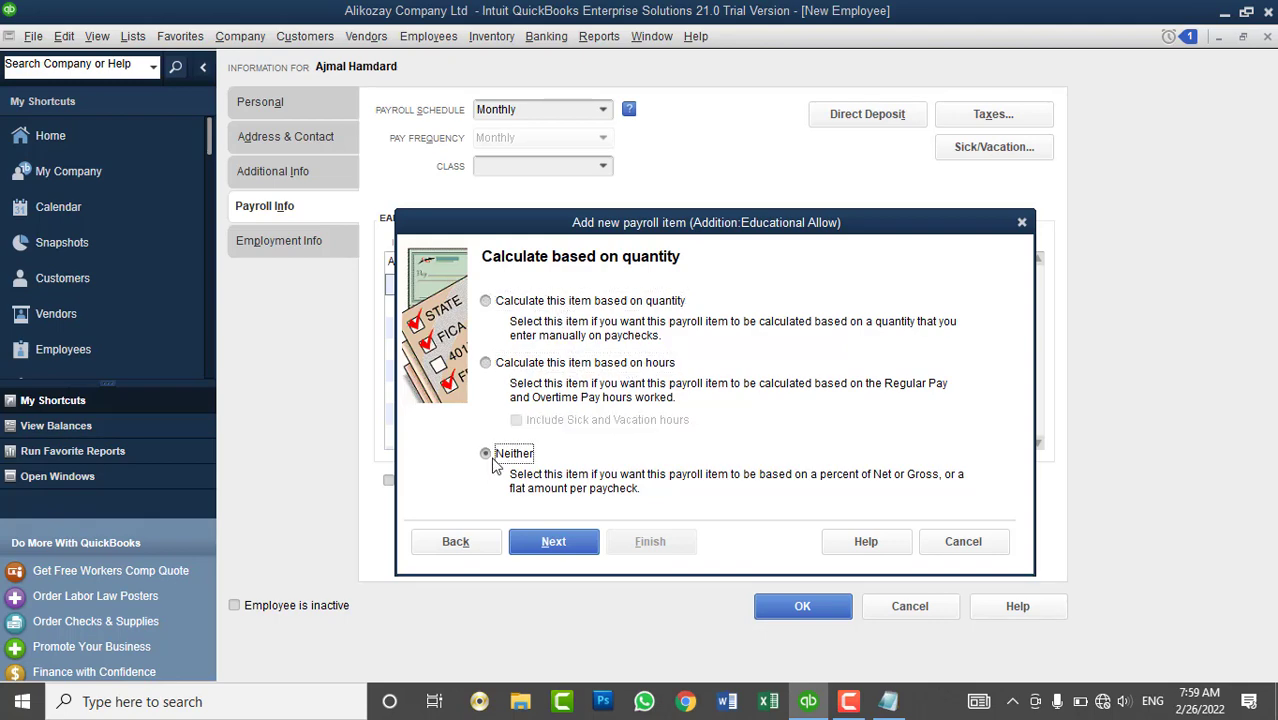
click(558, 549)
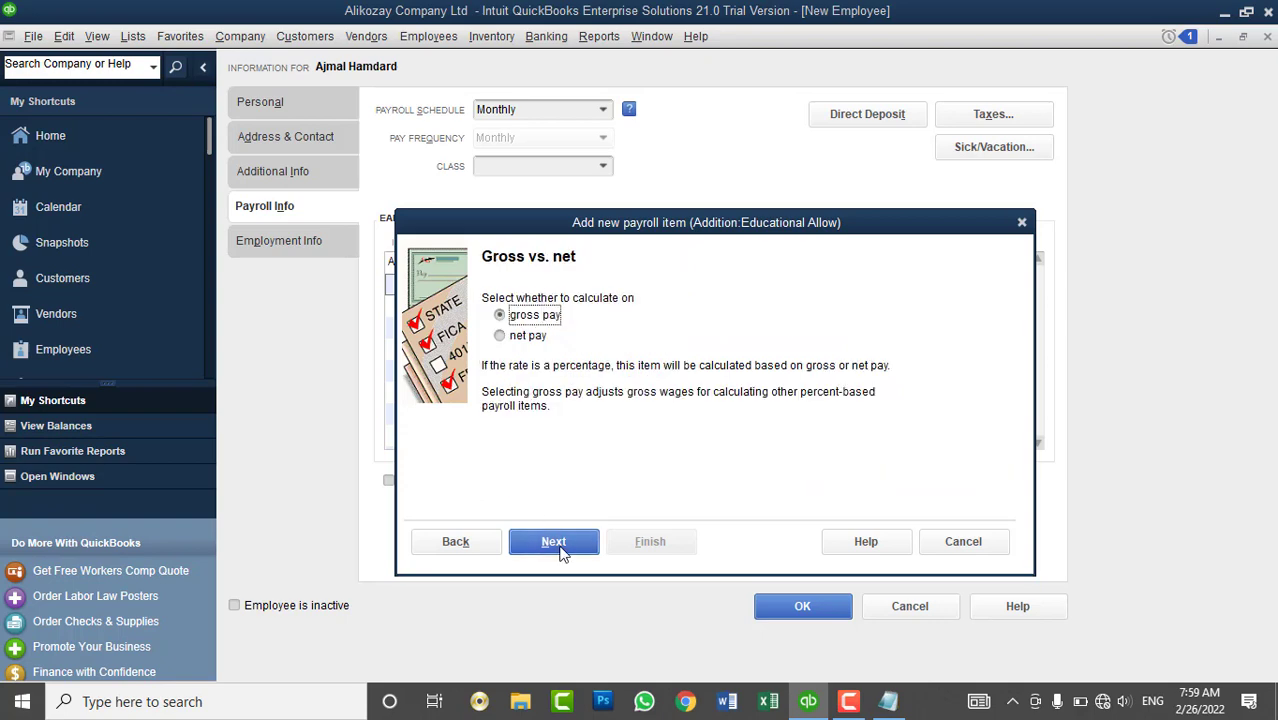
- Choose net pay instead of gross pay for Educational Allow
click(530, 337)
click(537, 318)
click(524, 338)
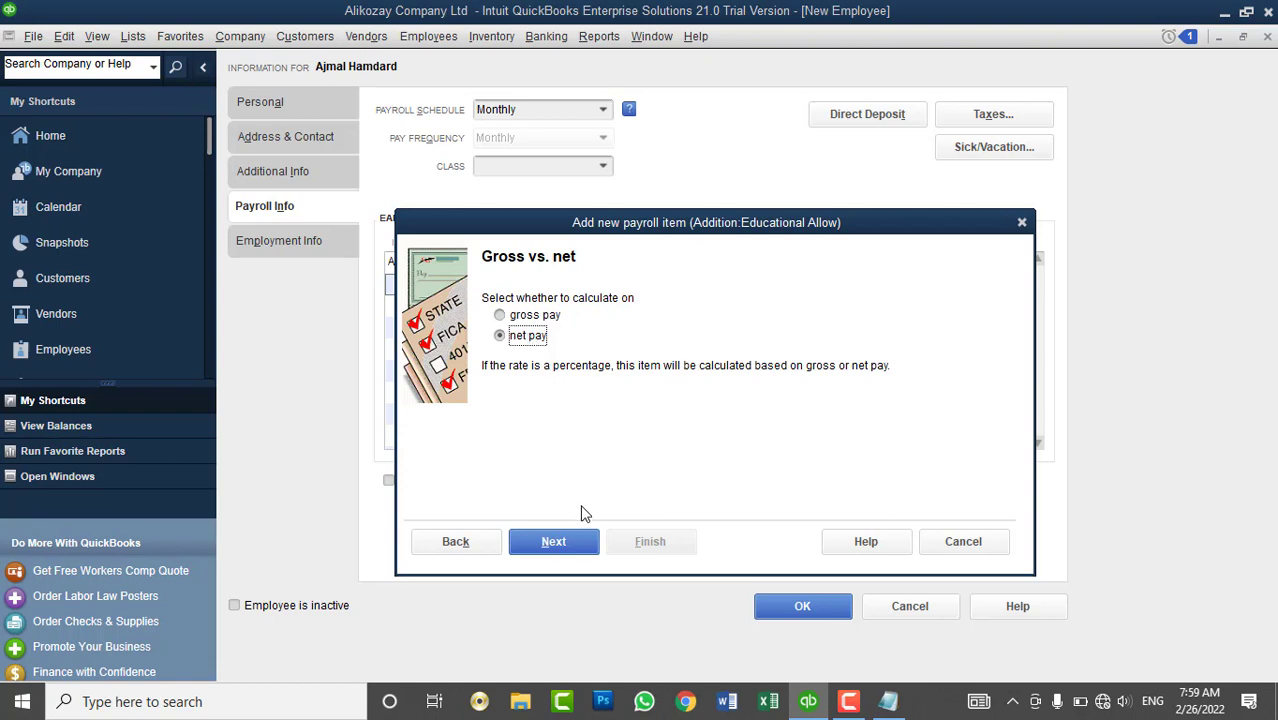
click(556, 542)
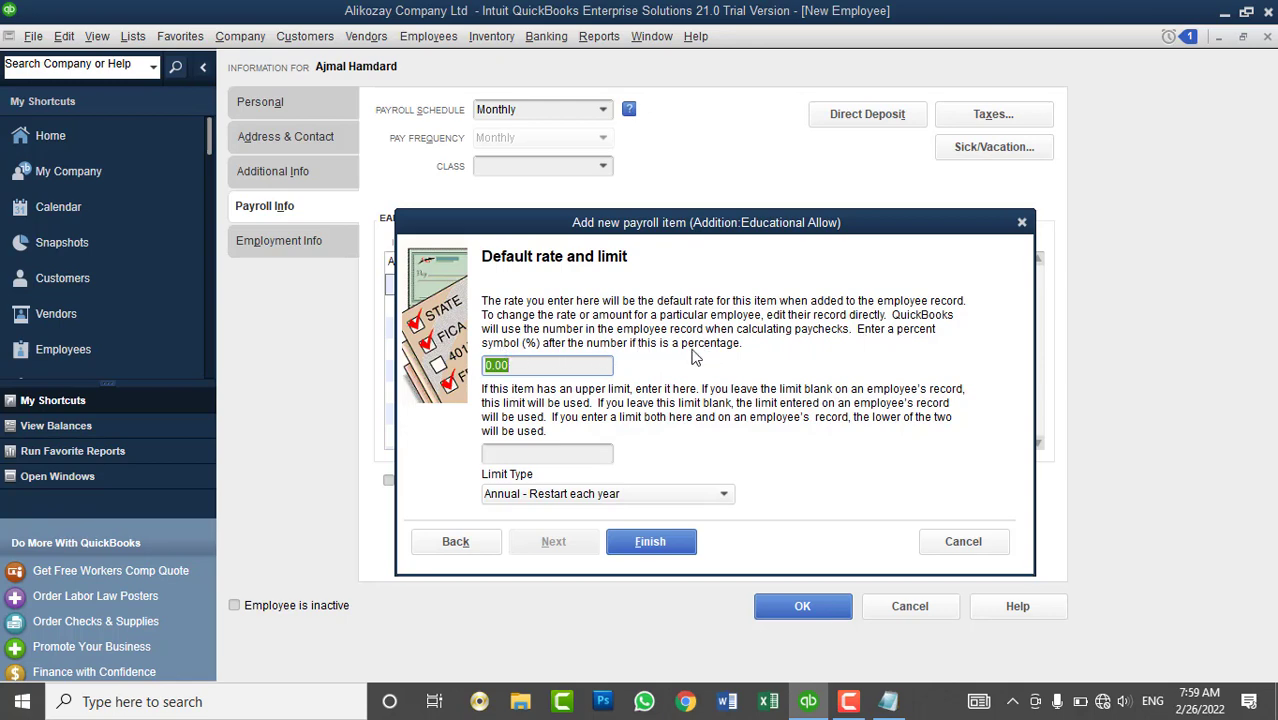
- Enter a default rate of 1,000.00 for Educational Allow
click(562, 366)
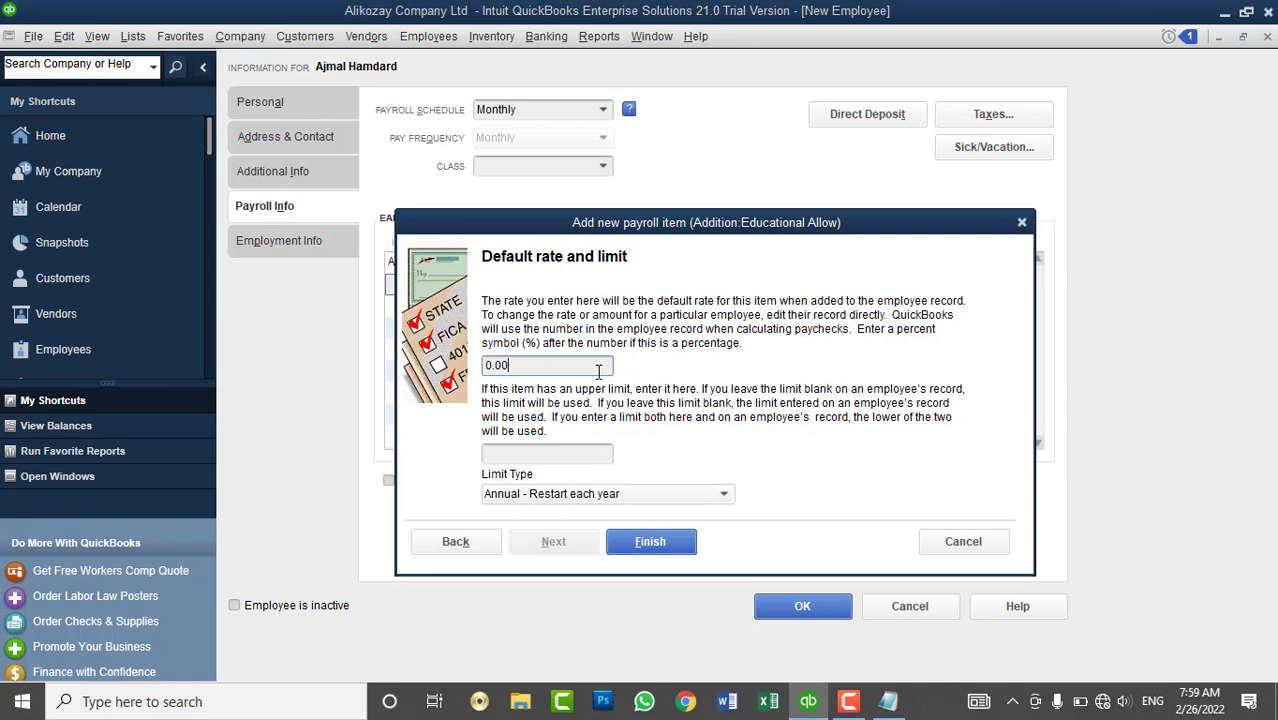
click(538, 452)
key(shift+Tab)
text(1)
key(Tab)
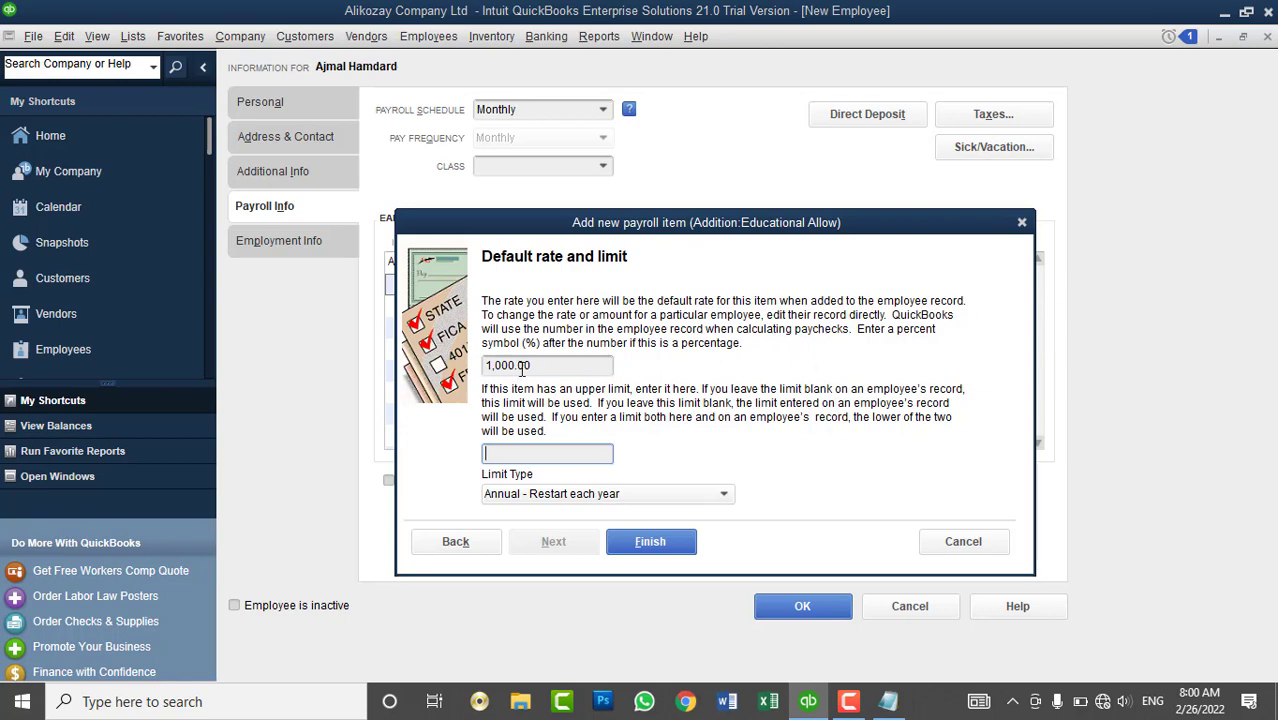
click(564, 365)
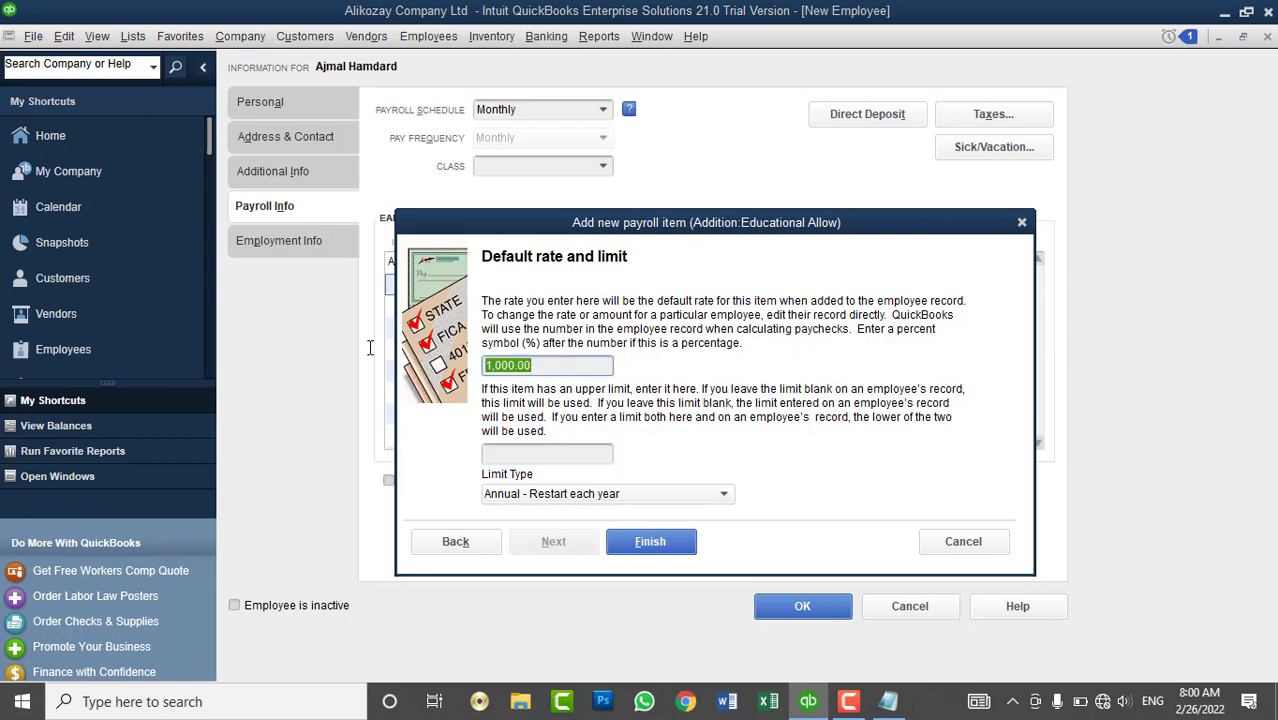
text(5)
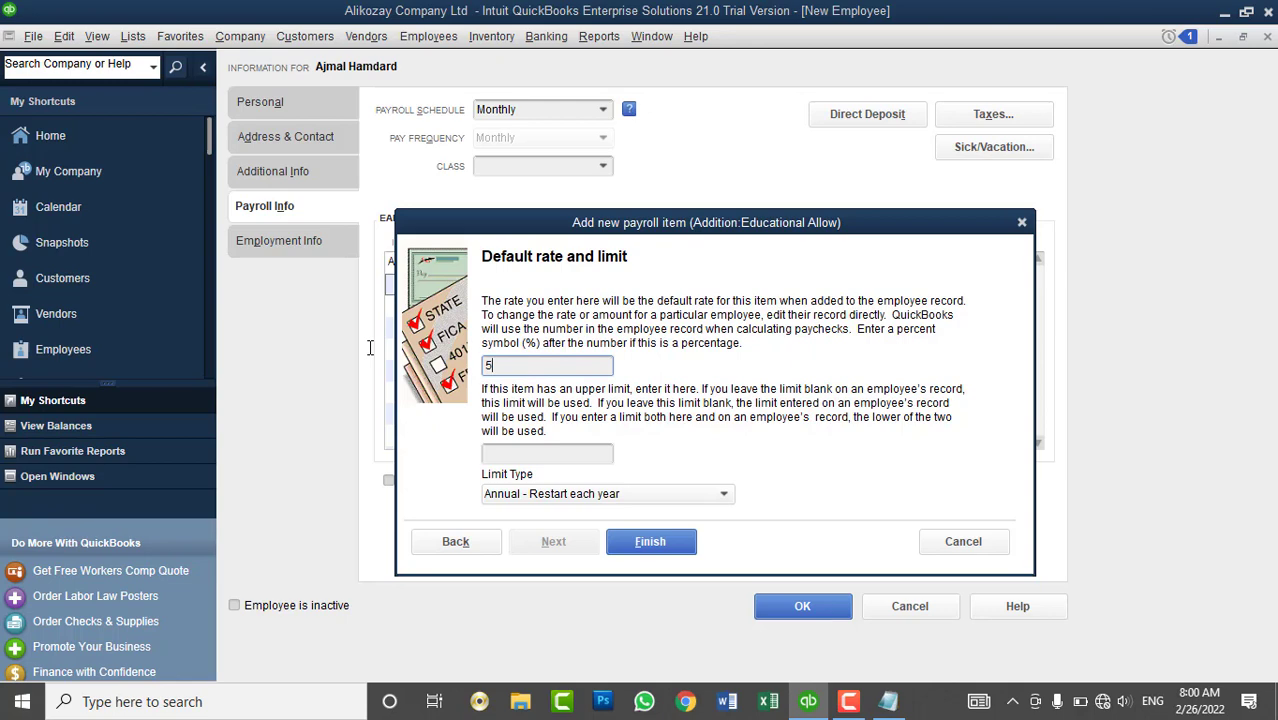
text(%)
key(BackSpace)
key(BackSpace)
text(100)
key(Tab)
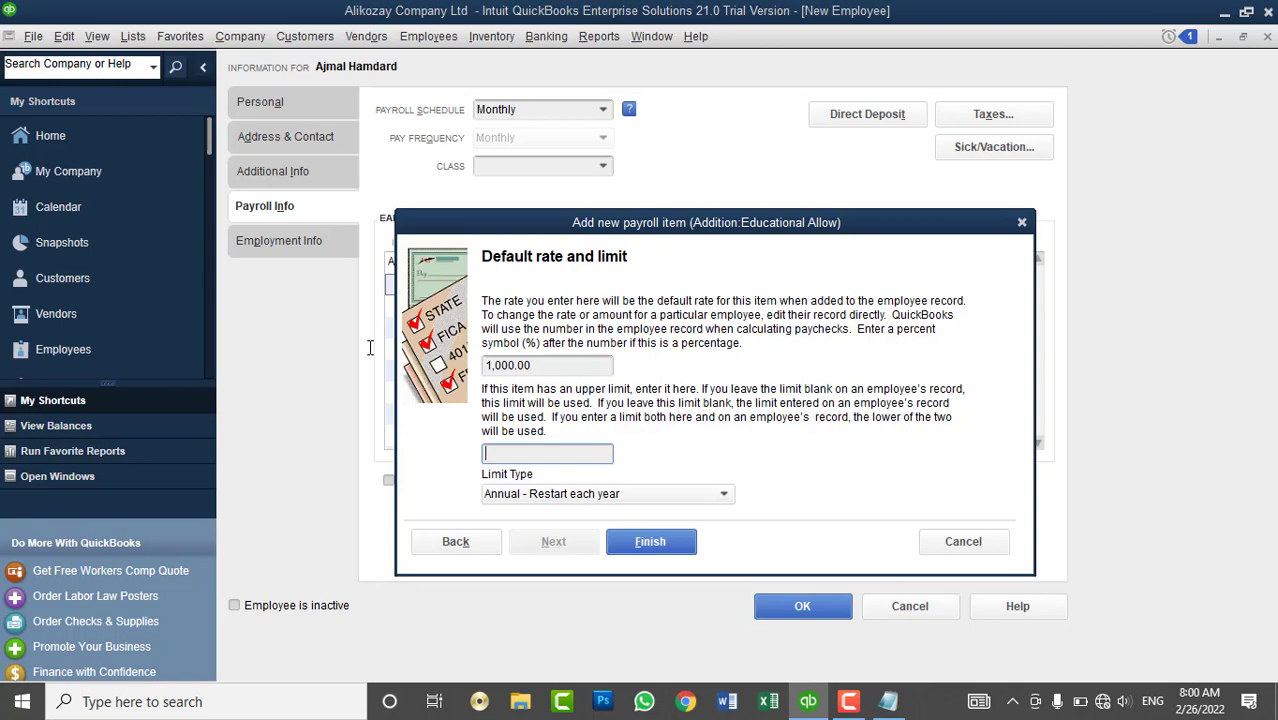
- Set a 2,000.00 limit of type Monthly - Restart each month and finish the item
text(2000)
key(Tab)
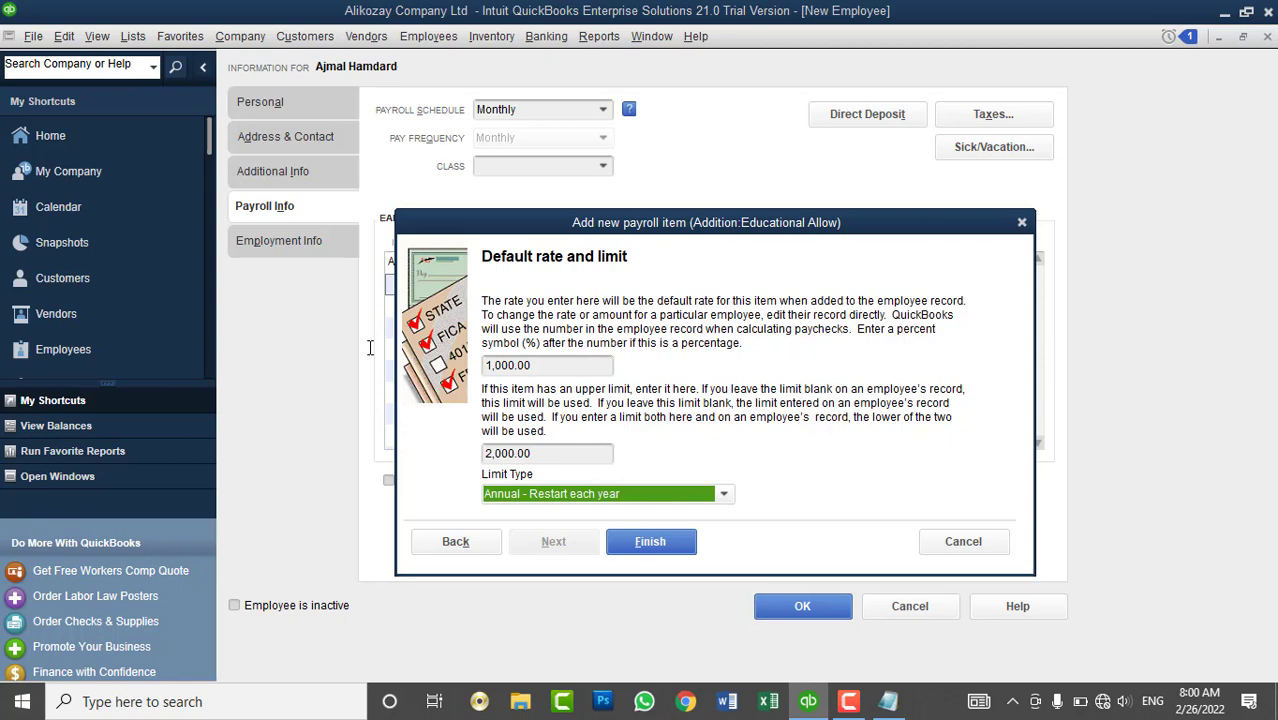
click(563, 496)
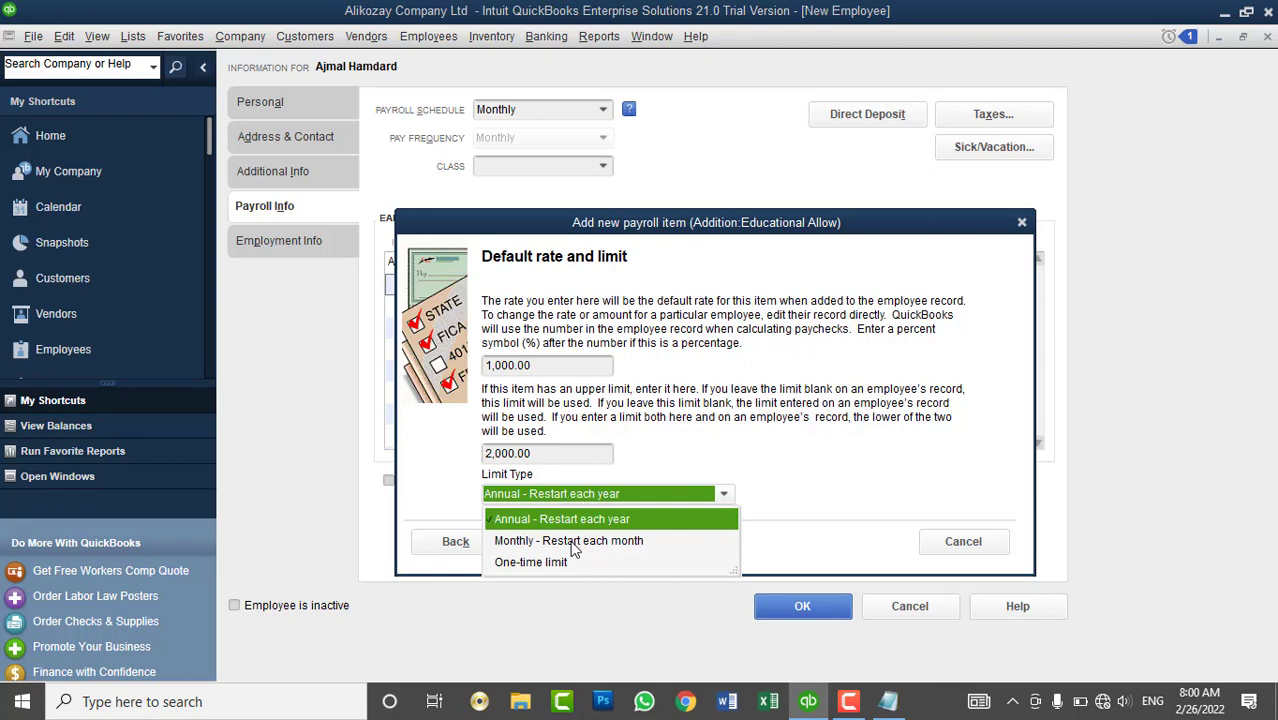
click(574, 541)
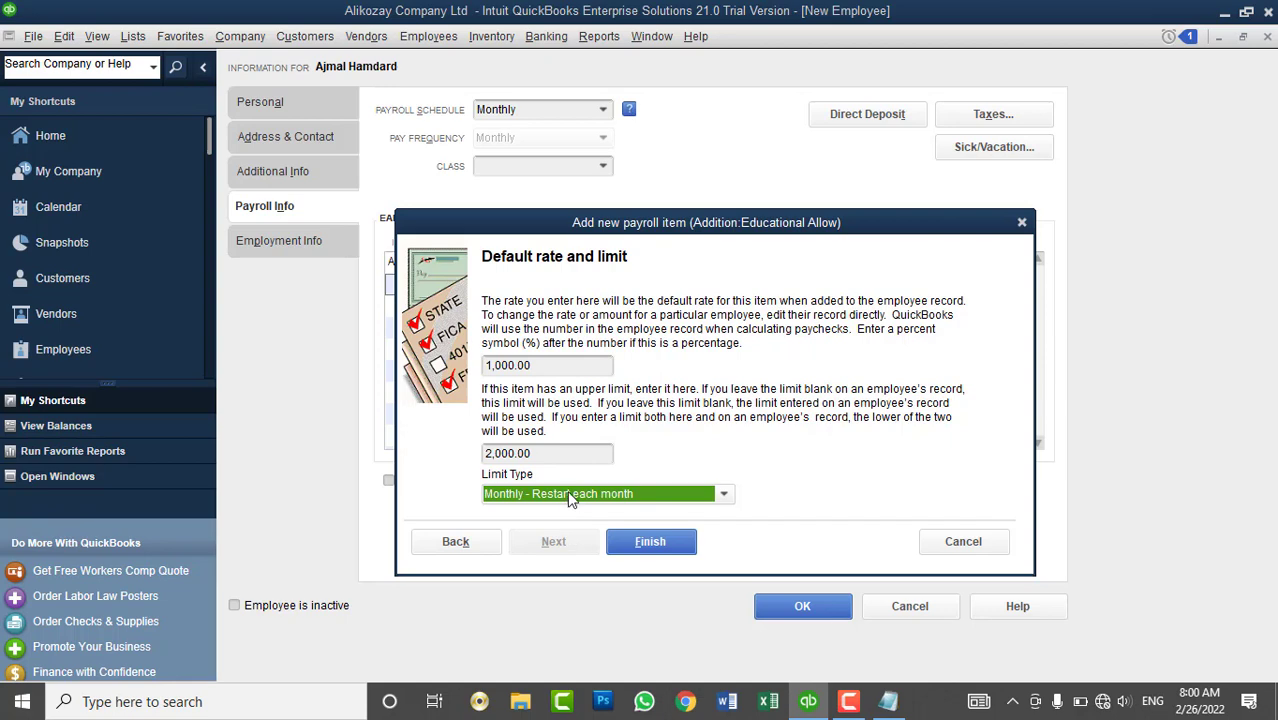
click(648, 540)
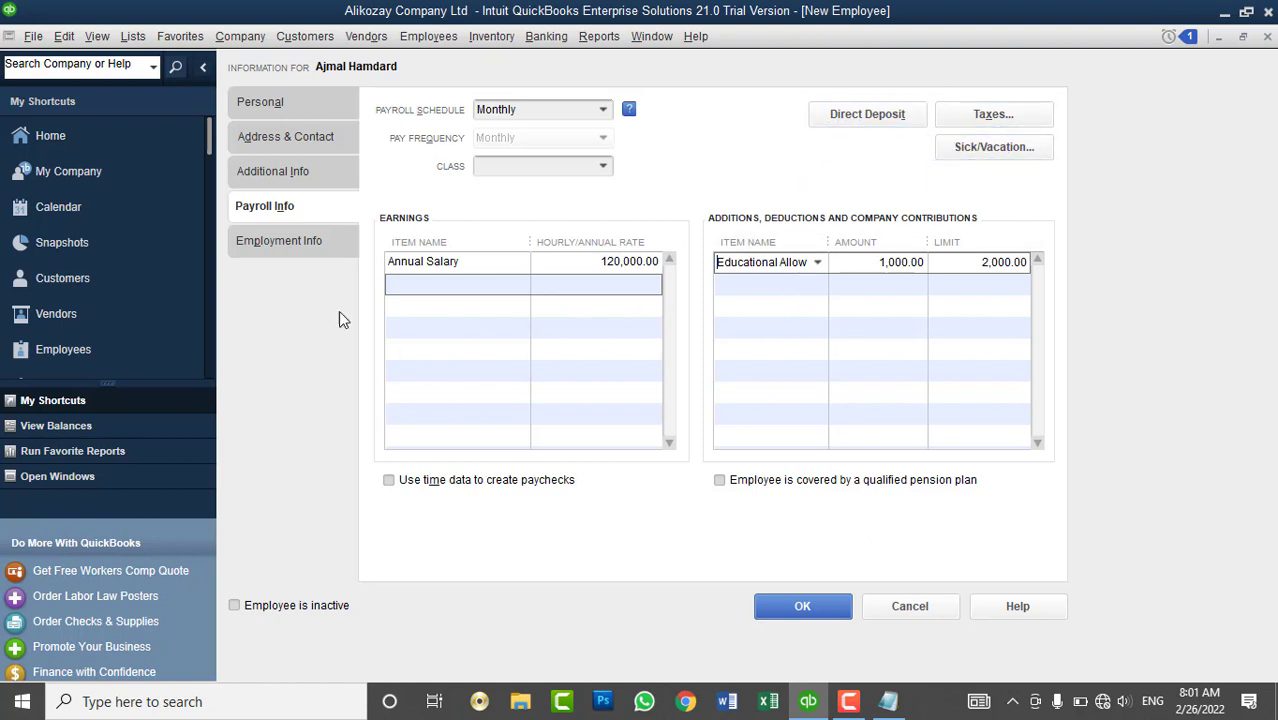
- Go to the new employee's Employment Info section
click(318, 241)
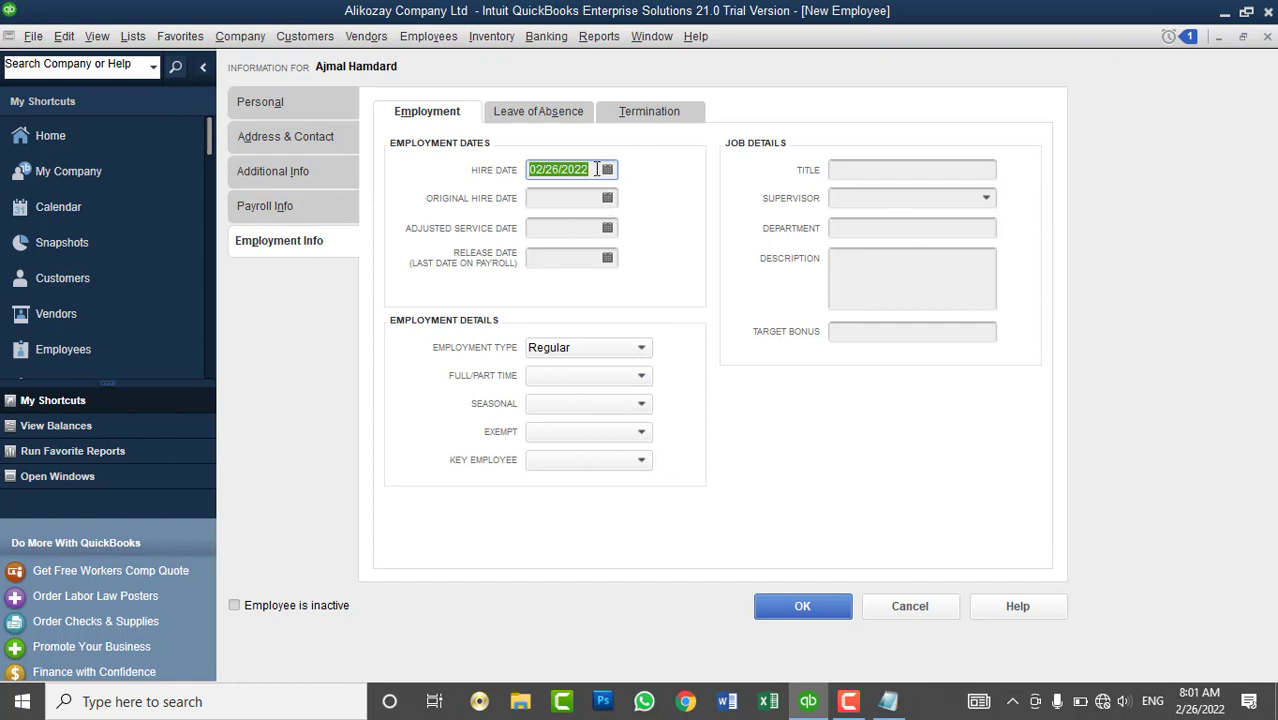
- Set both the hire date and original hire date to 02/20/2022
click(557, 115)
click(660, 115)
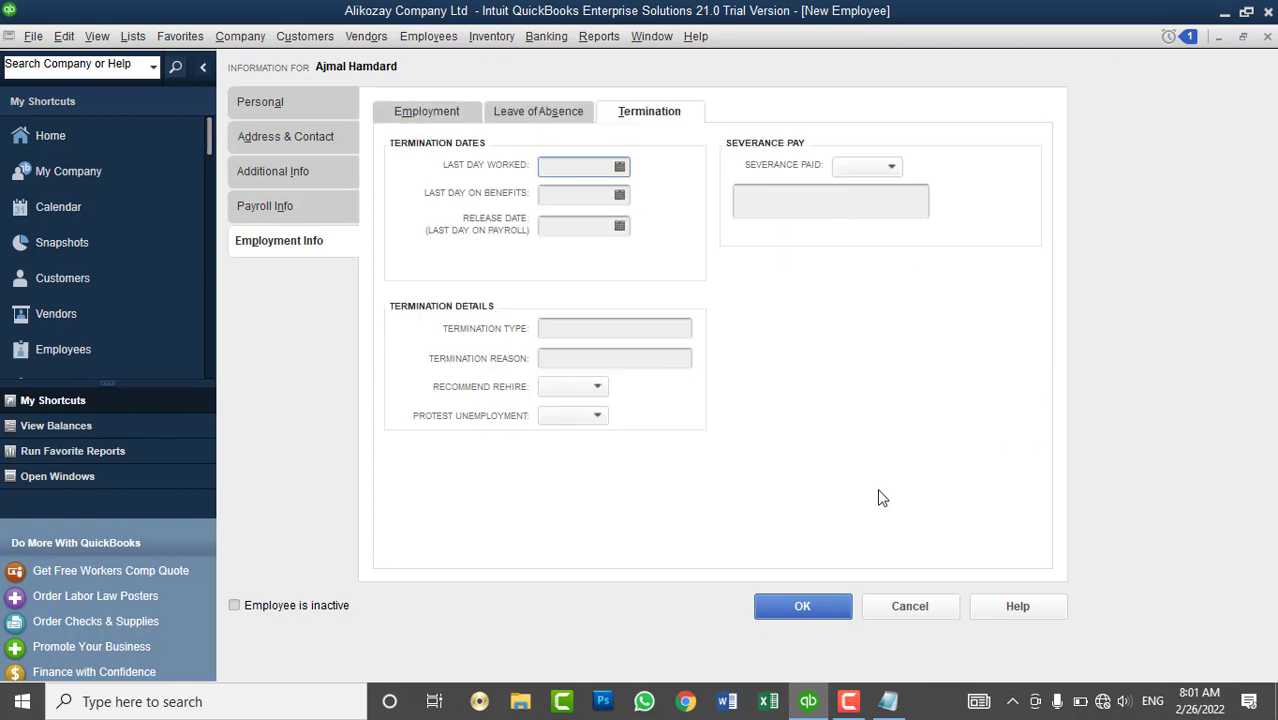
click(432, 111)
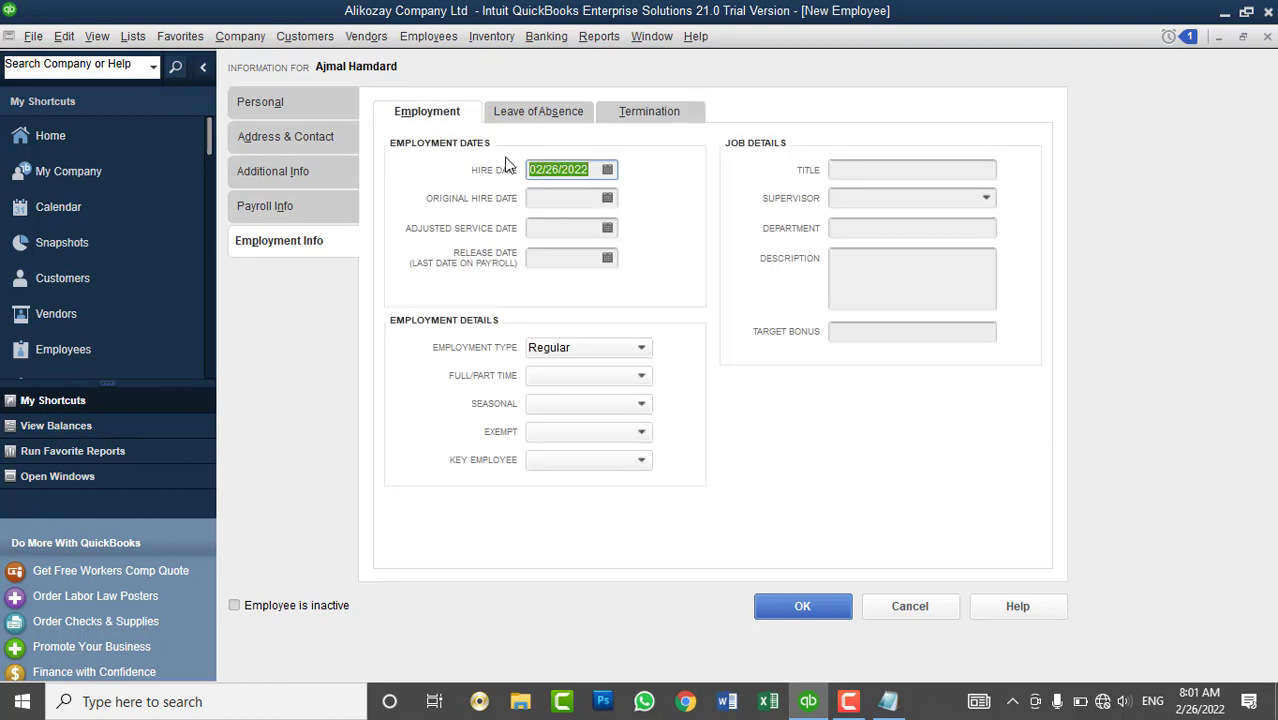
click(607, 170)
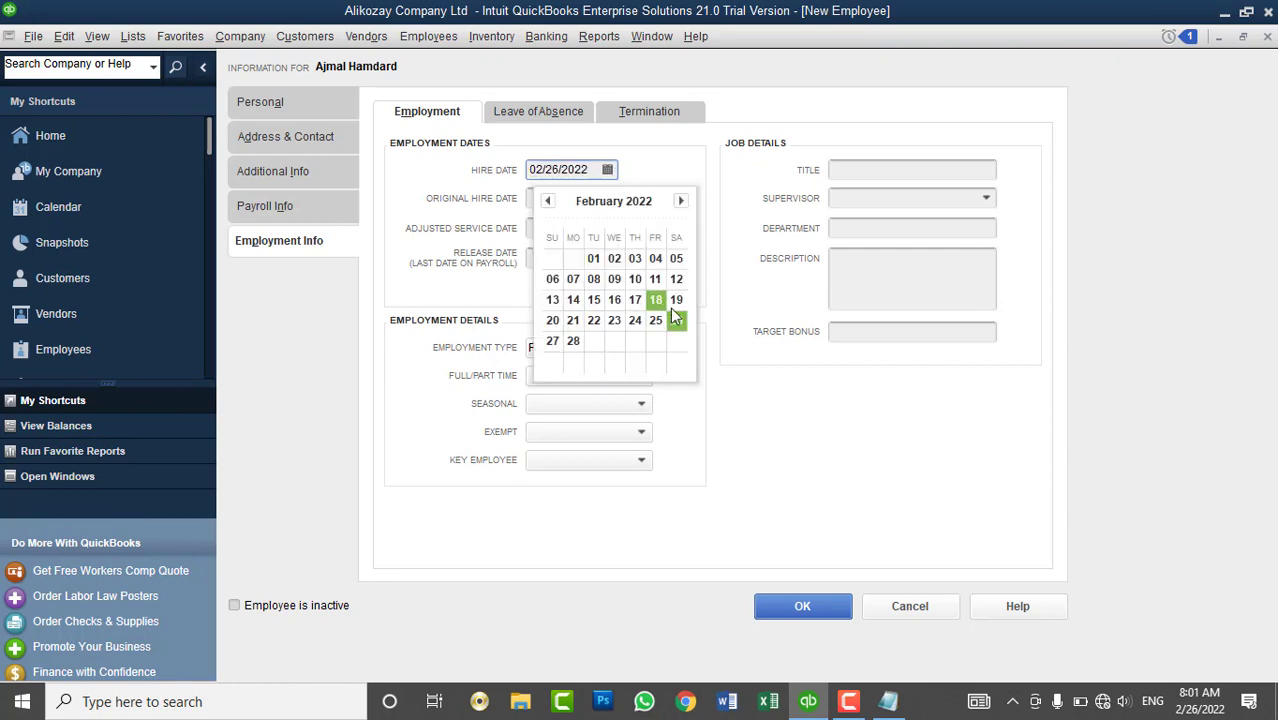
click(558, 324)
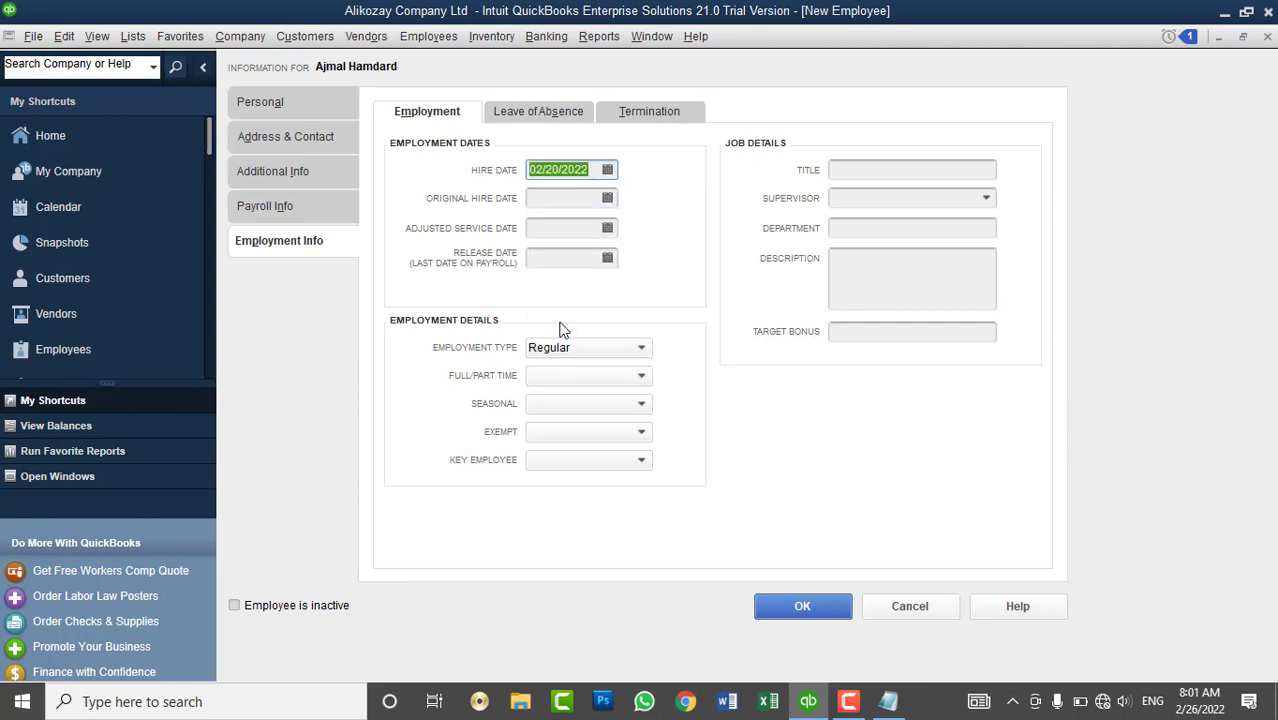
click(581, 200)
click(607, 198)
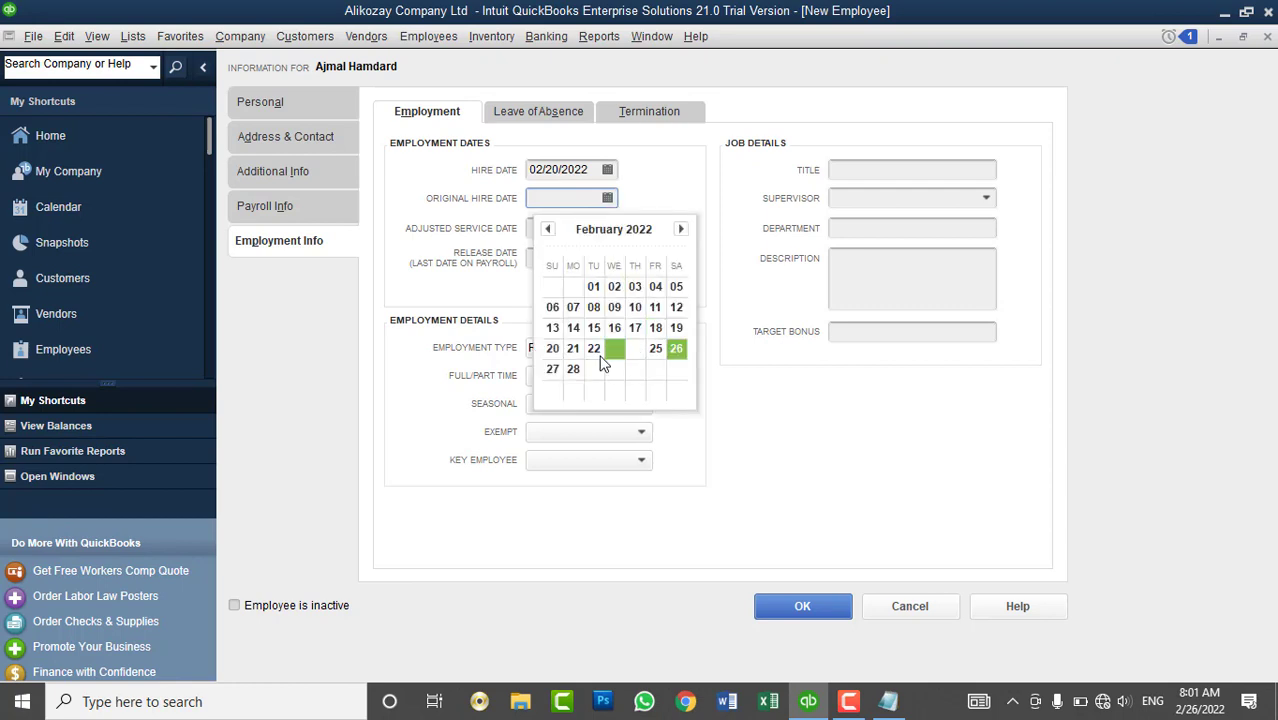
click(553, 350)
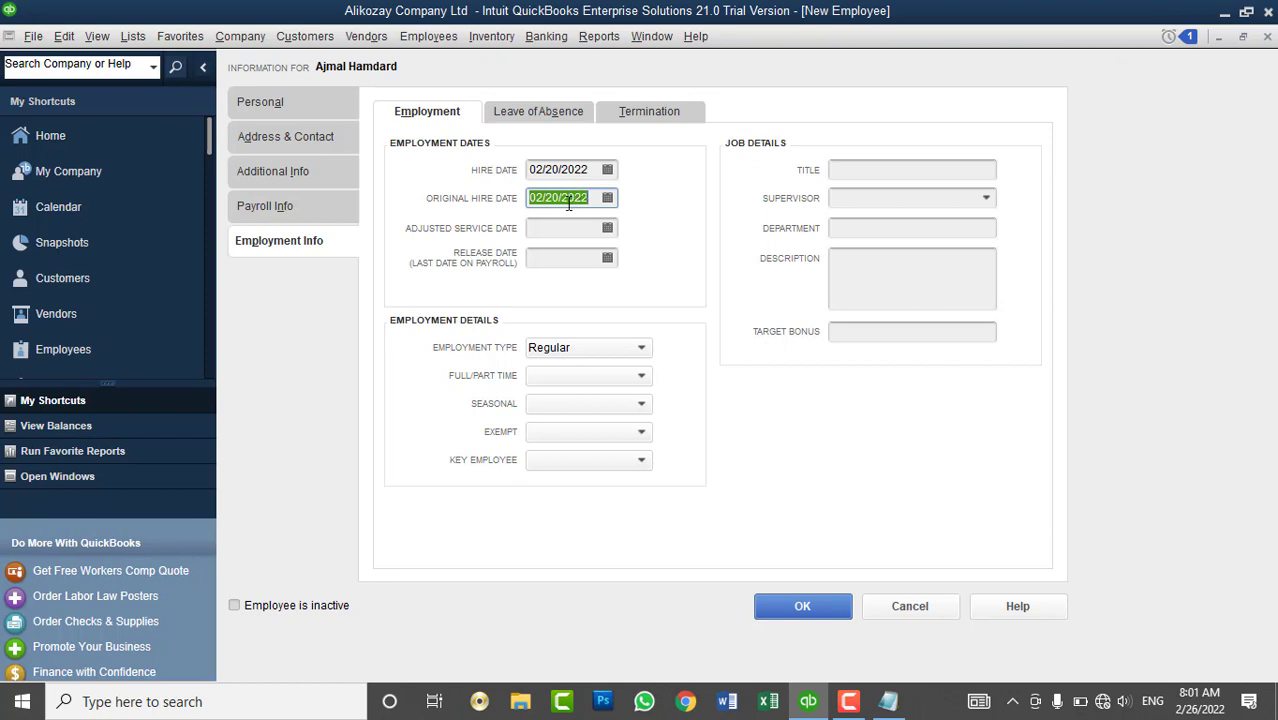
- Enter 02/20/2023 as the adjusted service date, based on the copied hire date
click(573, 227)
click(607, 228)
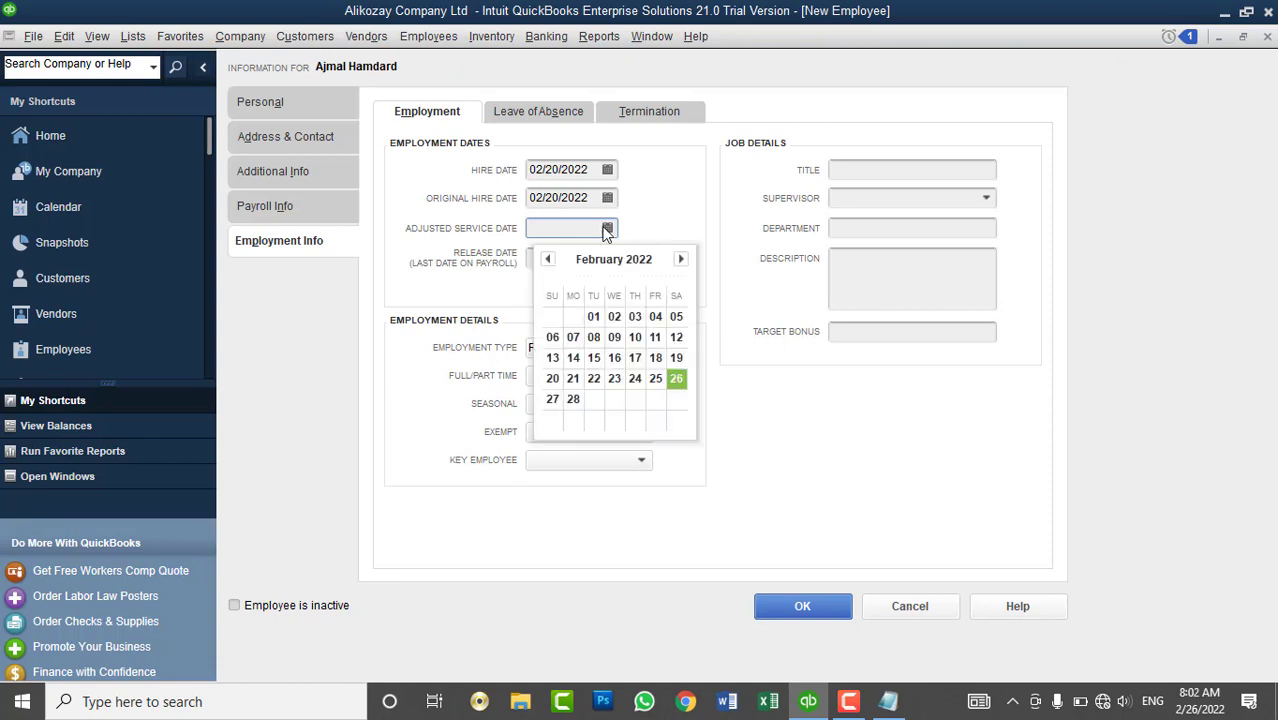
click(607, 228)
double_click(590, 197)
key(ctrl+c)
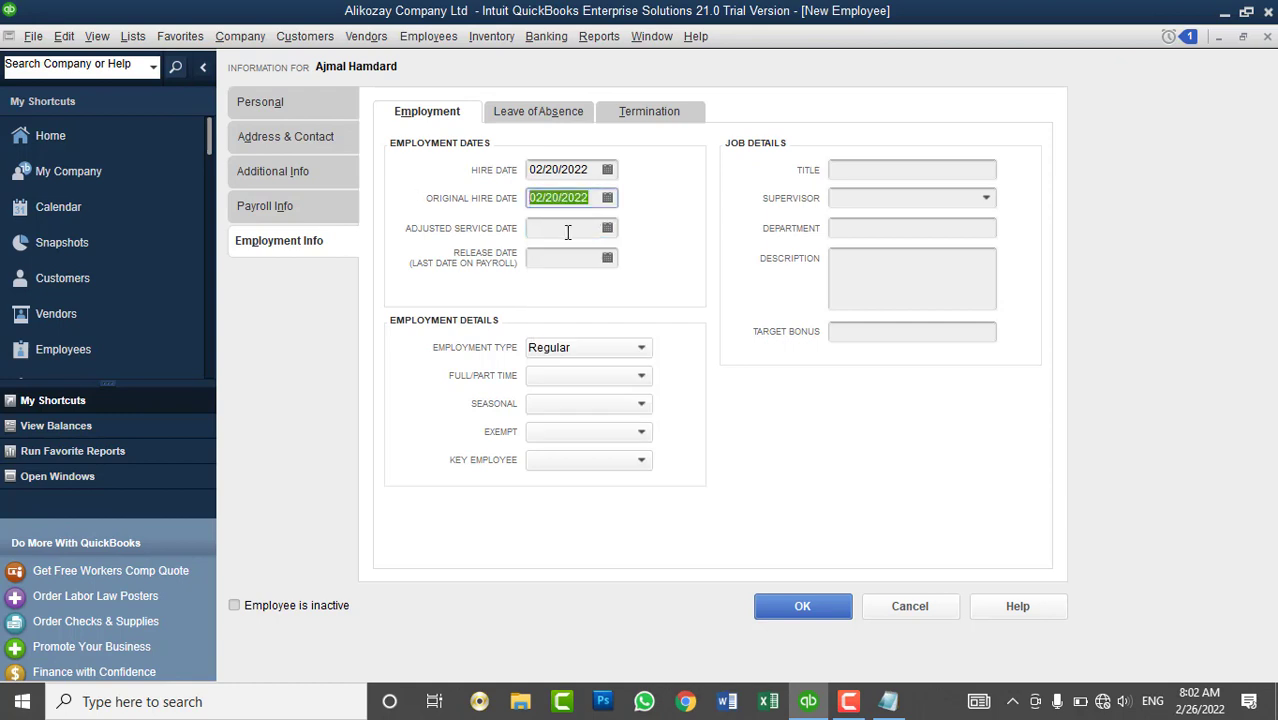
click(566, 228)
key(ctrl+v)
key(BackSpace)
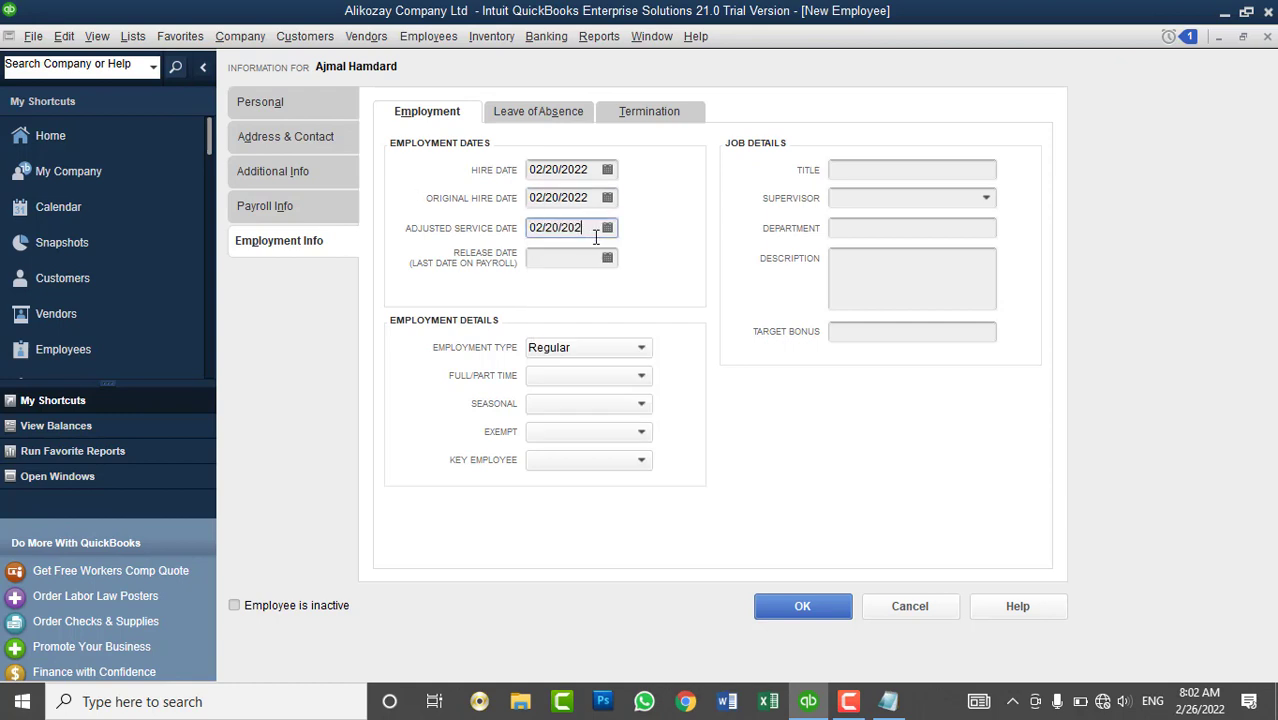
text(3)
key(Tab)
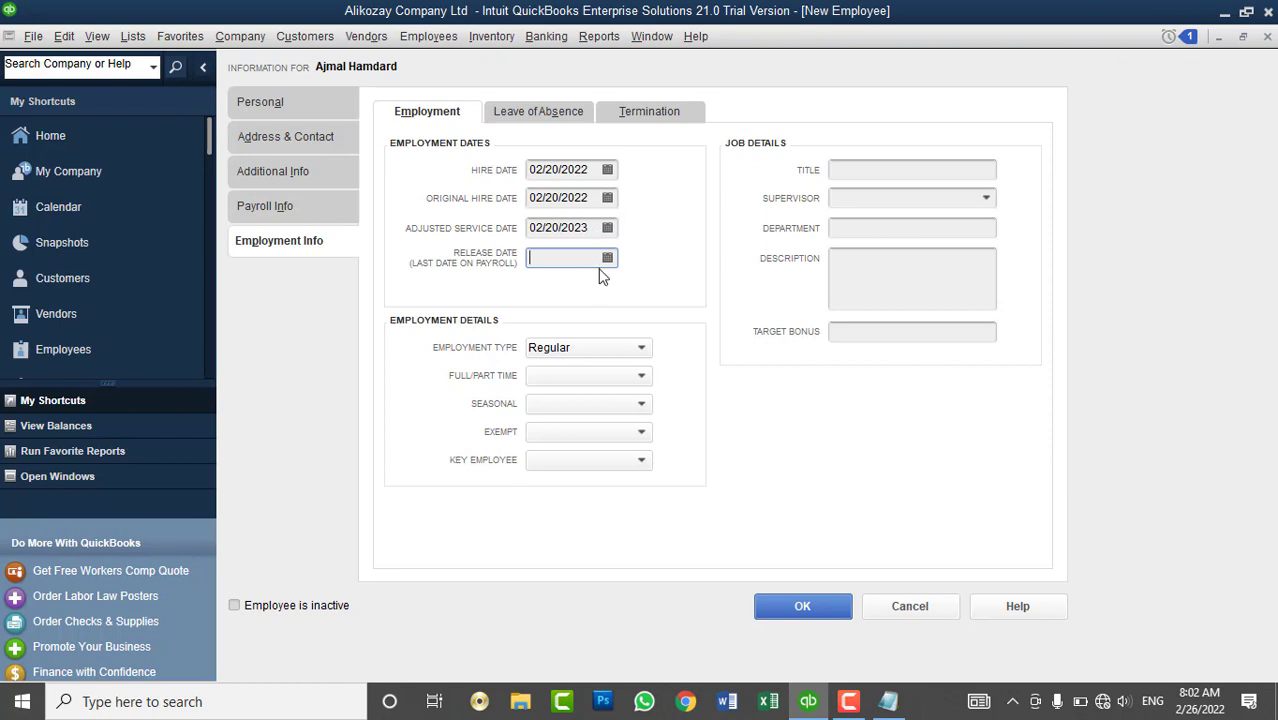
- Retype the adjusted service date as 02/20/2022, then correct its month so it reads 05/20/2022
click(539, 227)
drag(539, 227, 546, 227)
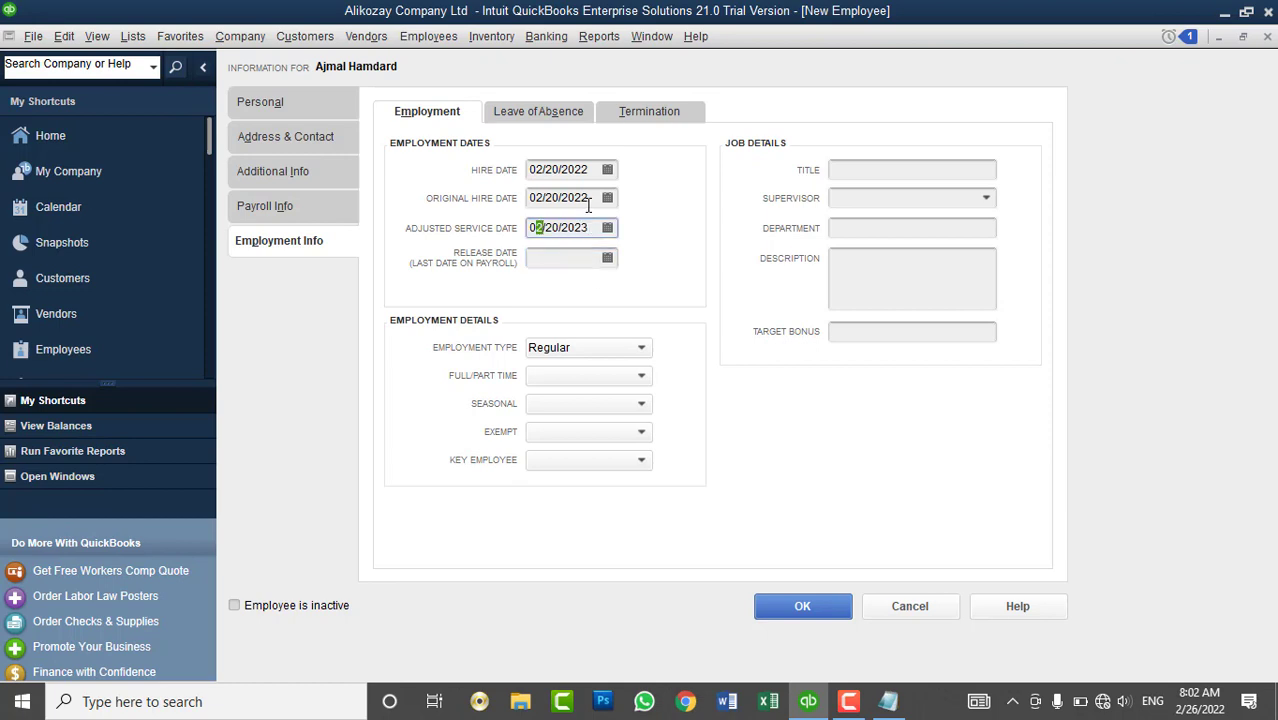
drag(590, 227, 463, 237)
text(02/20/2022)
click(539, 227)
key(BackSpace)
text(5)
click(565, 258)
click(607, 258)
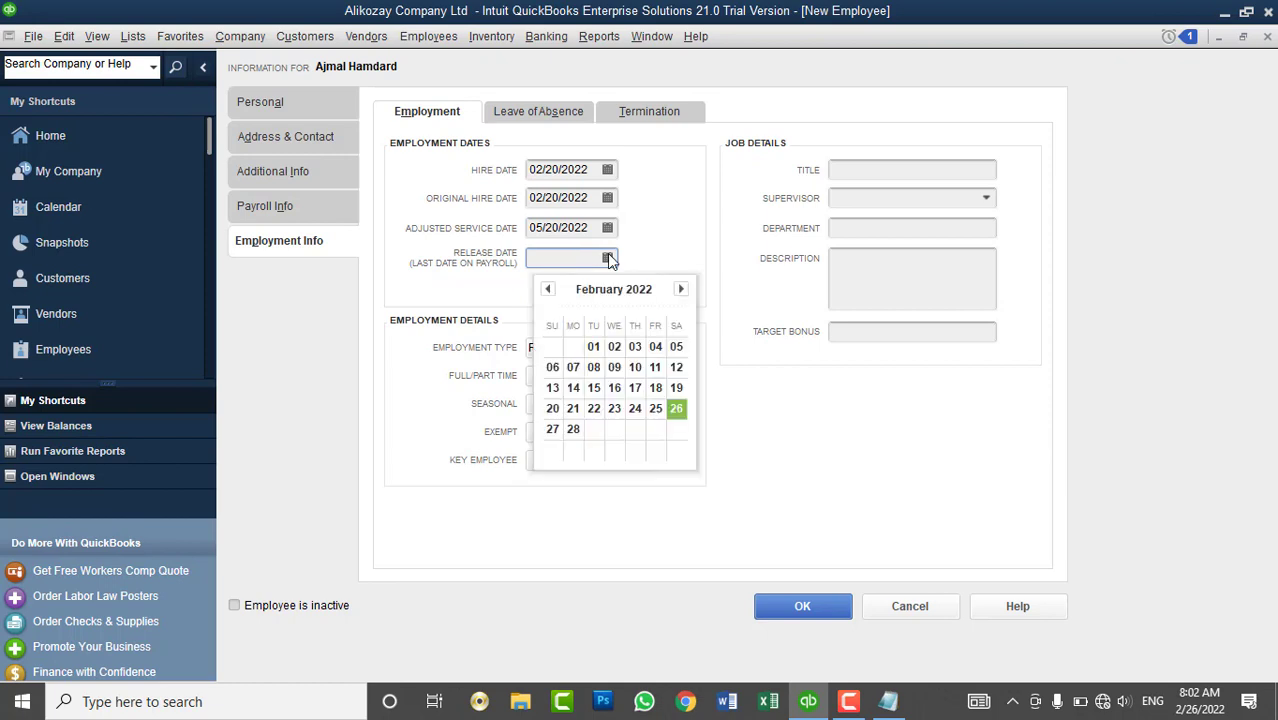
- Enter 02/20/2023 as the release date and dismiss the payroll-removal notice
click(594, 197)
double_click(594, 197)
key(ctrl+c)
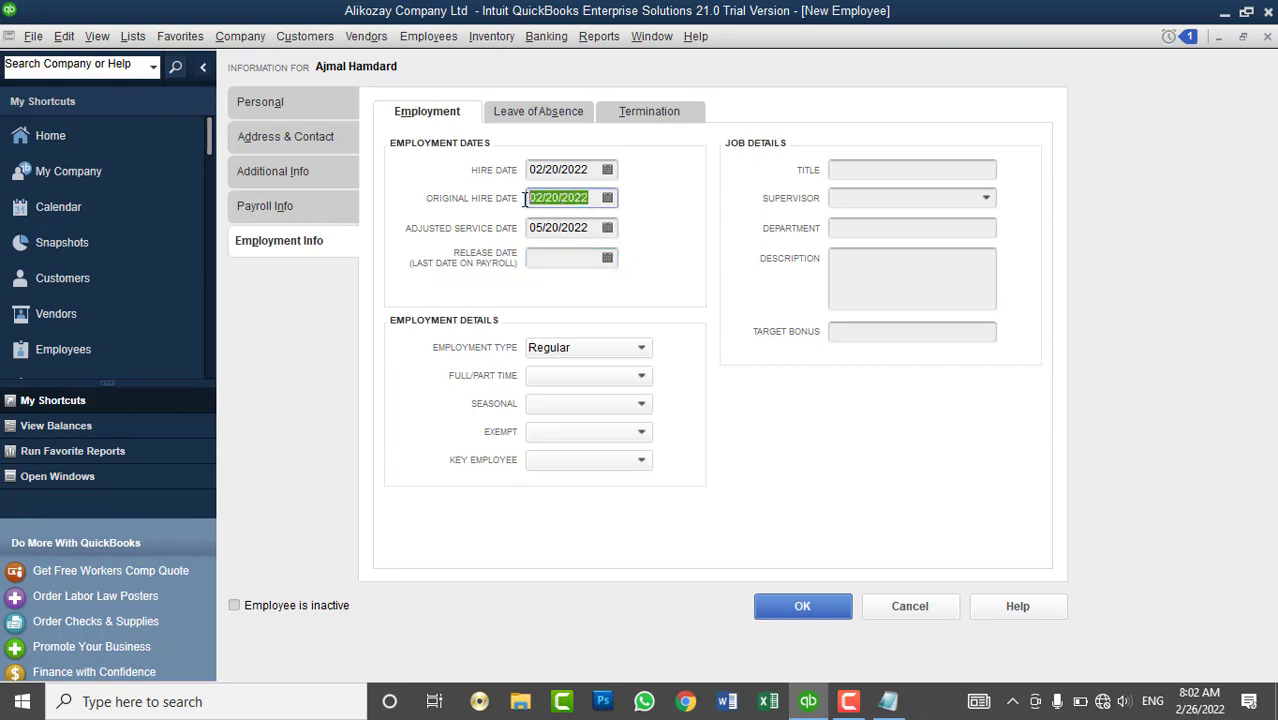
click(585, 260)
key(ctrl+v)
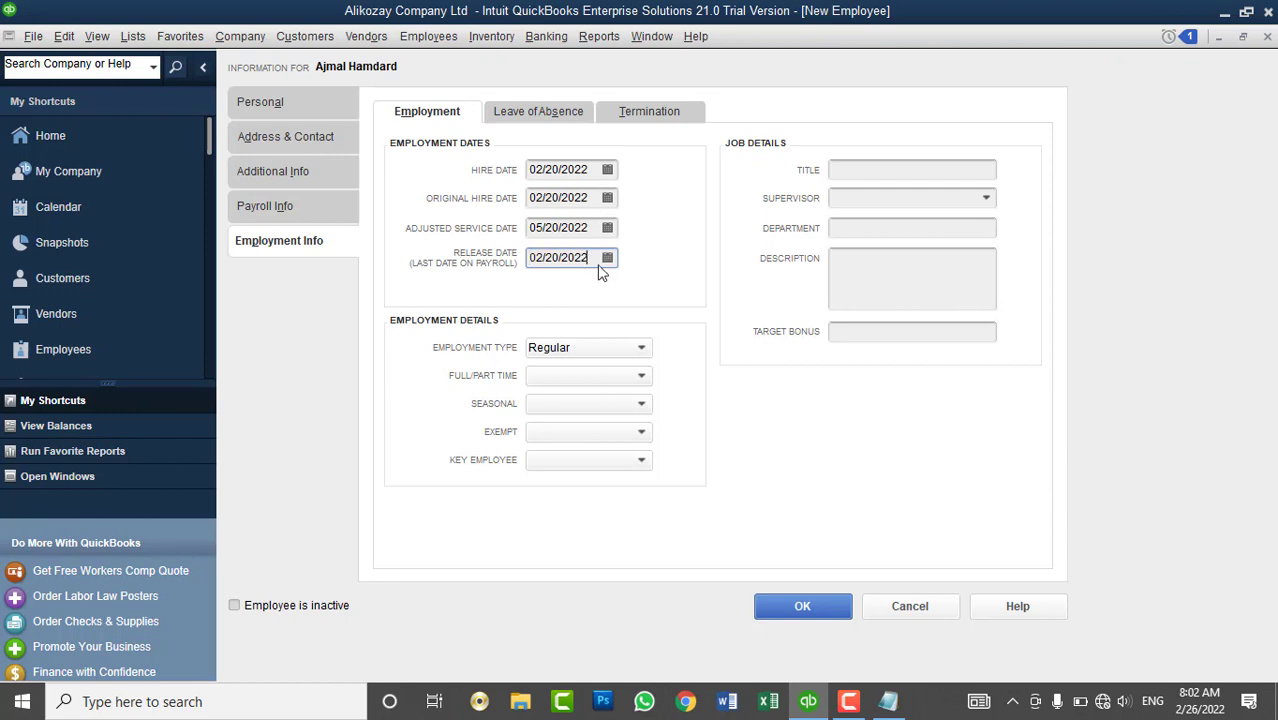
key(BackSpace)
text(3)
key(Tab)
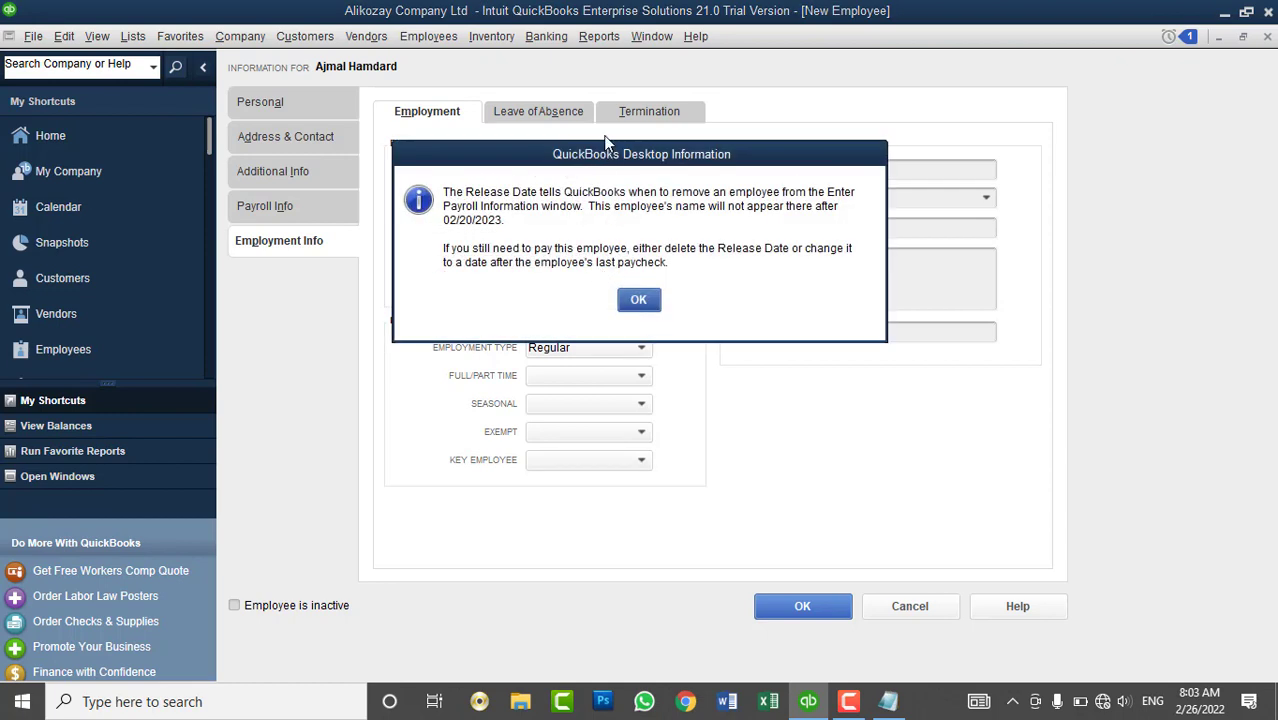
drag(657, 157, 834, 101)
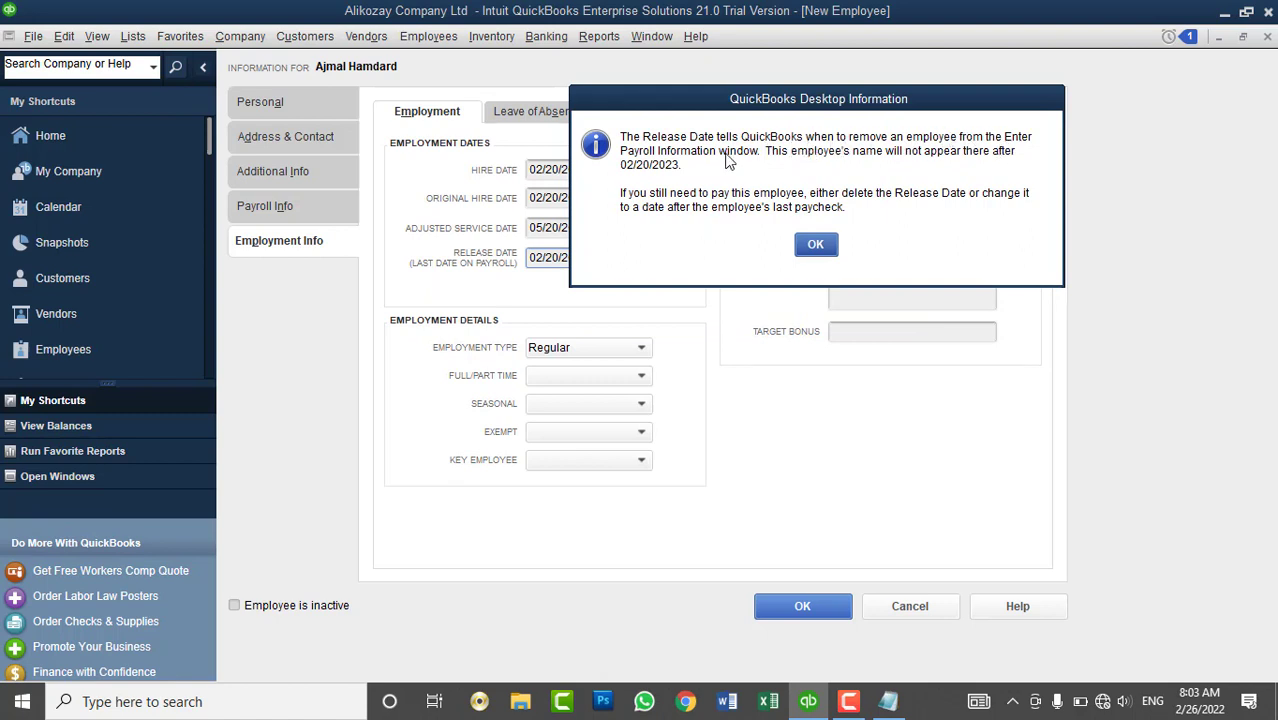
click(829, 246)
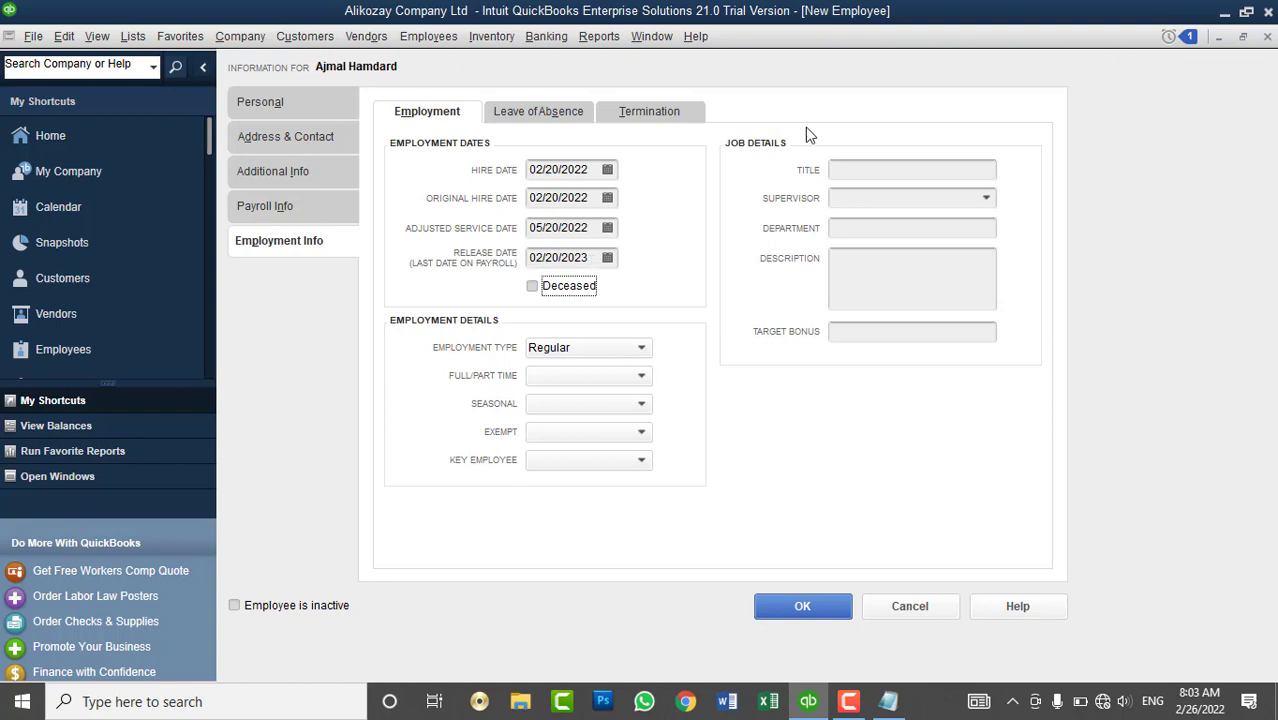
- Enter the job title 'Sales & Marketing Manager' and leave Supervisor empty
click(846, 174)
text(S)
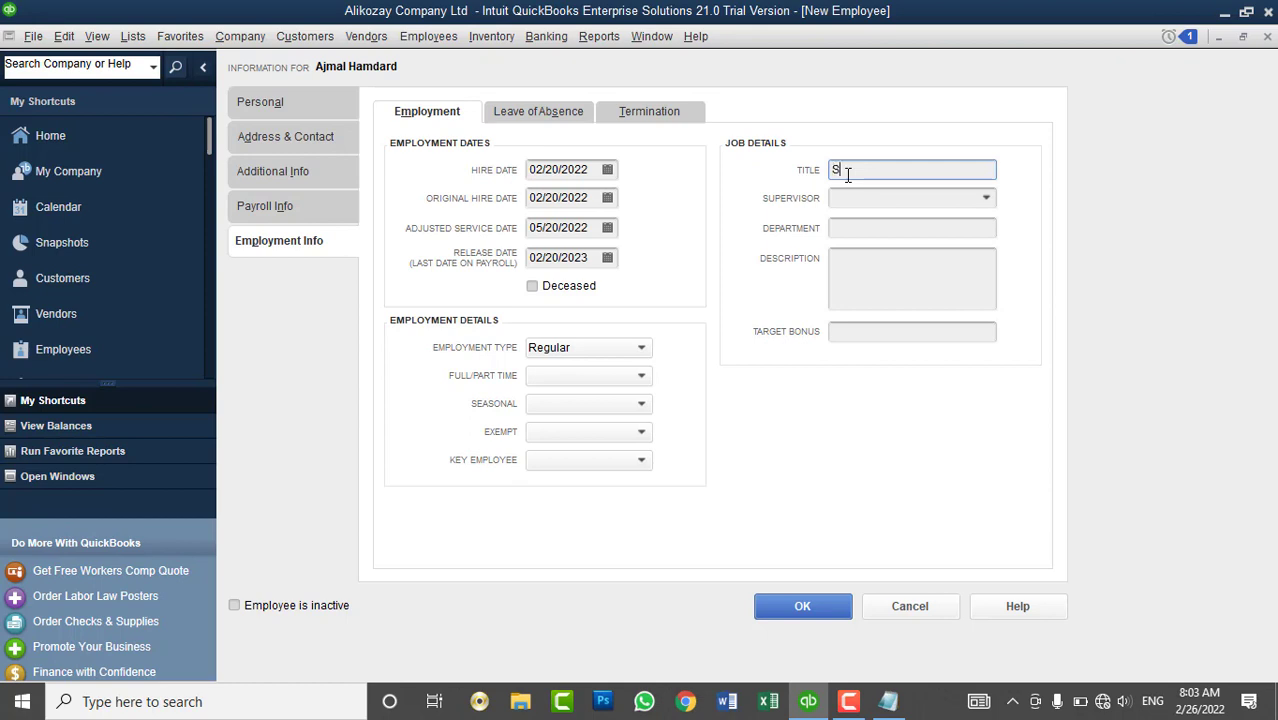
text(ales & Marketing Manager)
key(Tab)
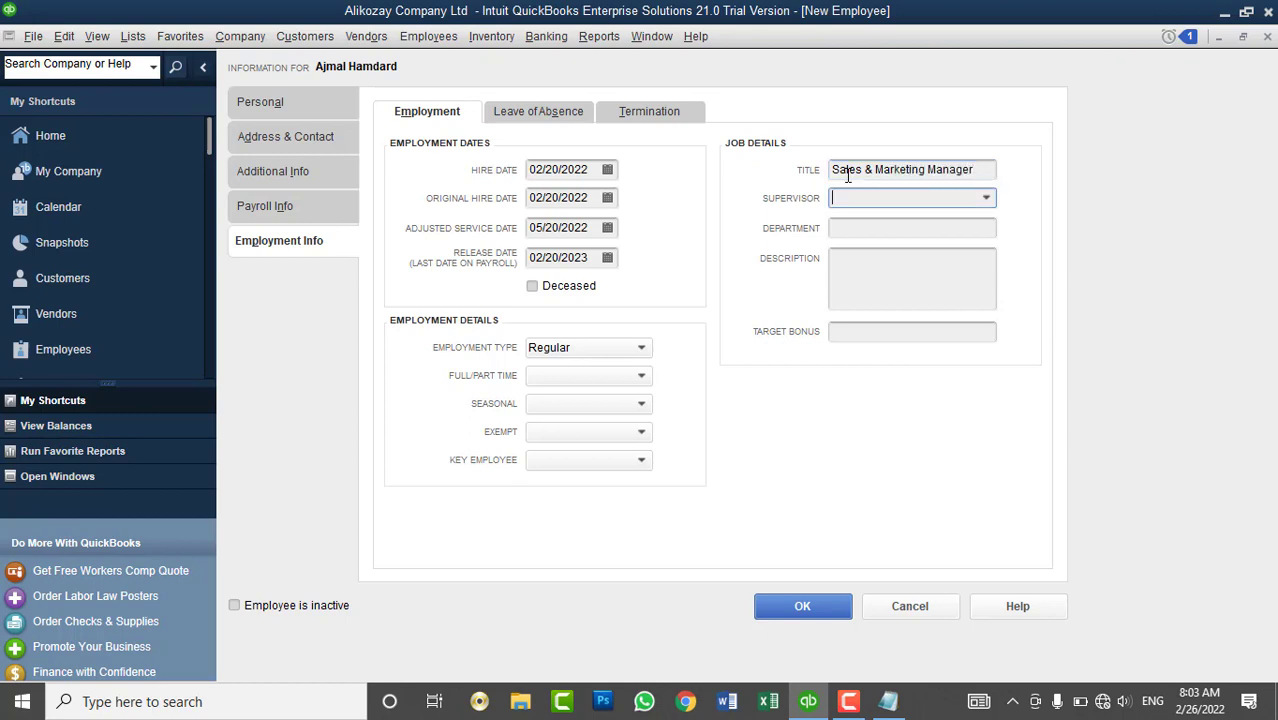
click(985, 197)
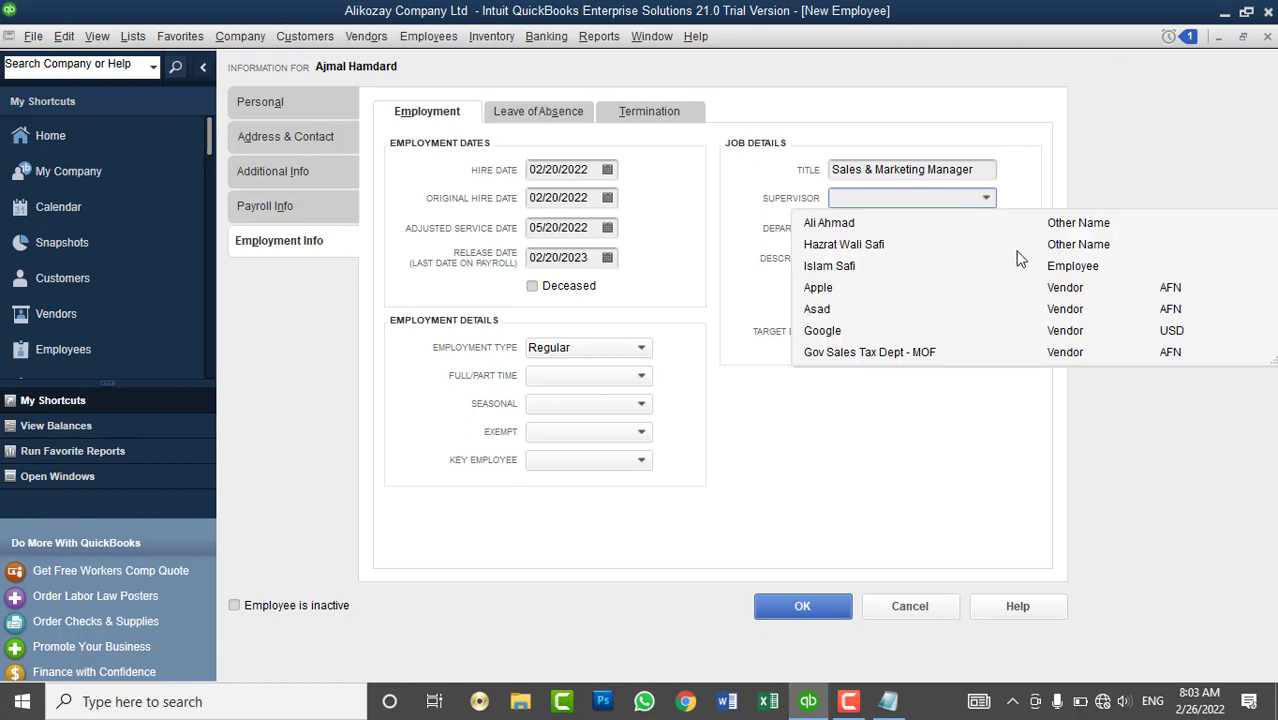
click(1063, 173)
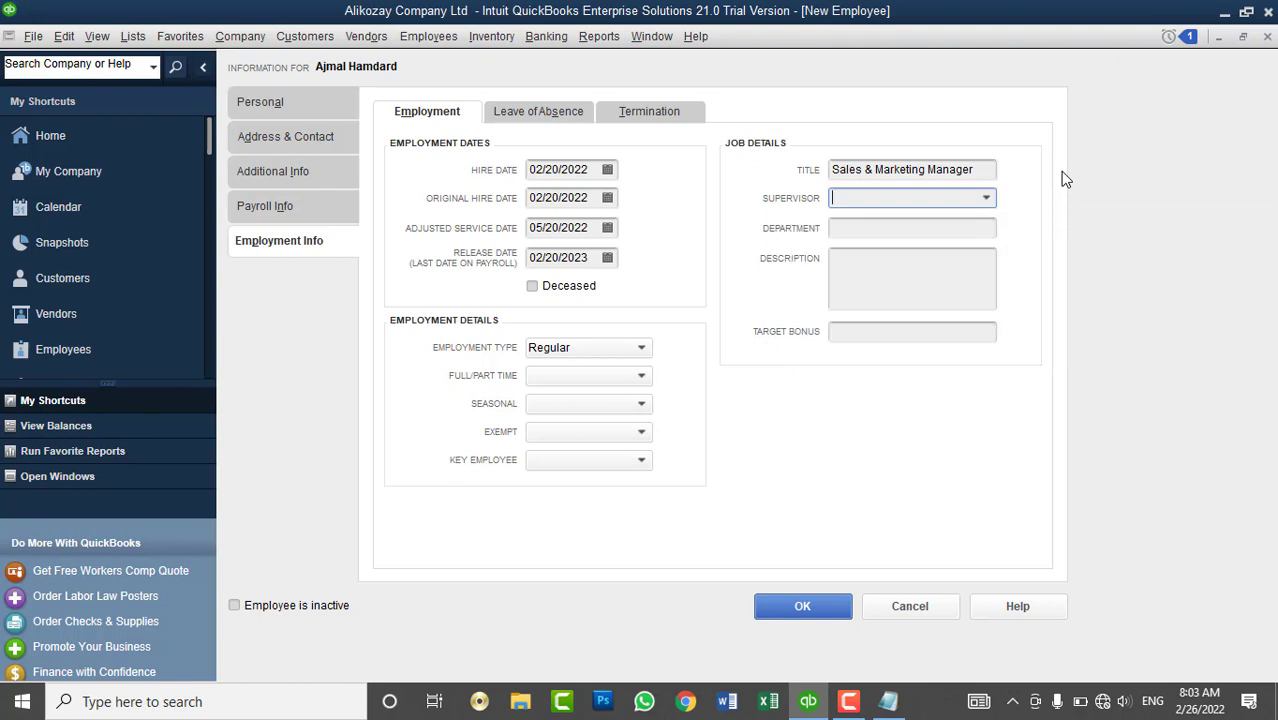
- Set the department to Sales & Marketing and the target bonus to 10%
click(898, 236)
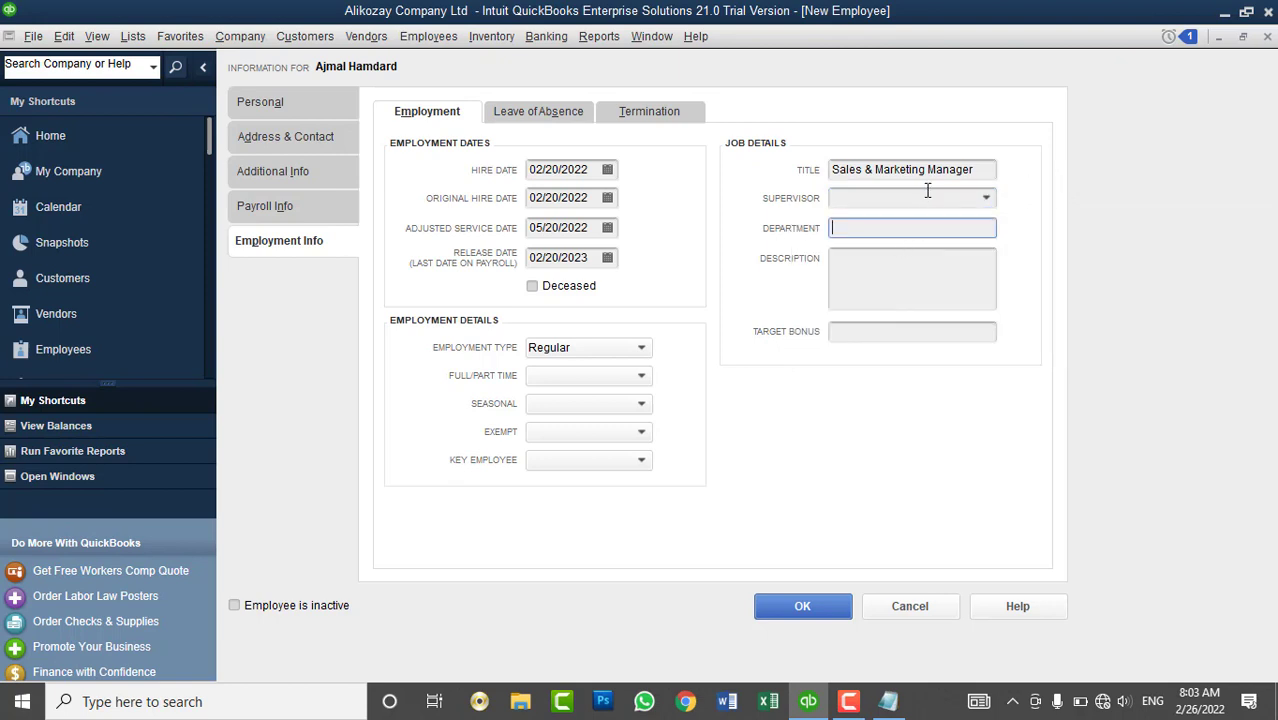
drag(927, 169, 685, 151)
key(ctrl+c)
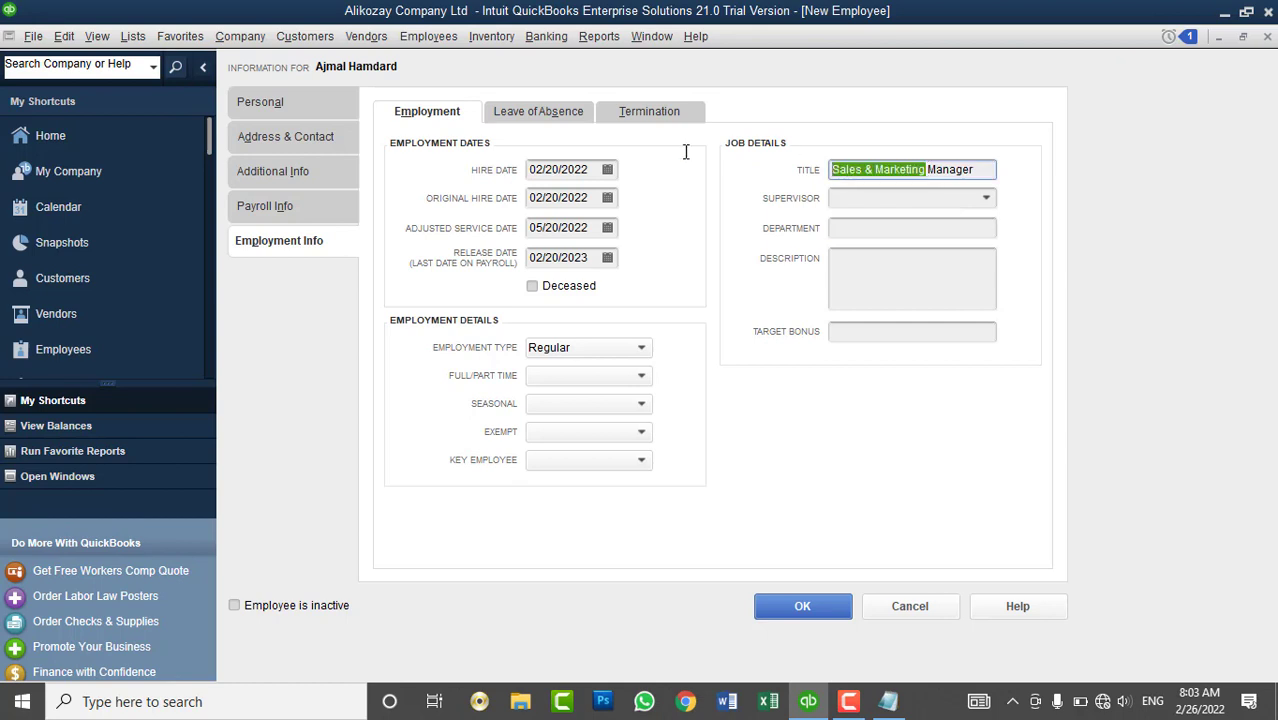
click(858, 231)
key(ctrl+v)
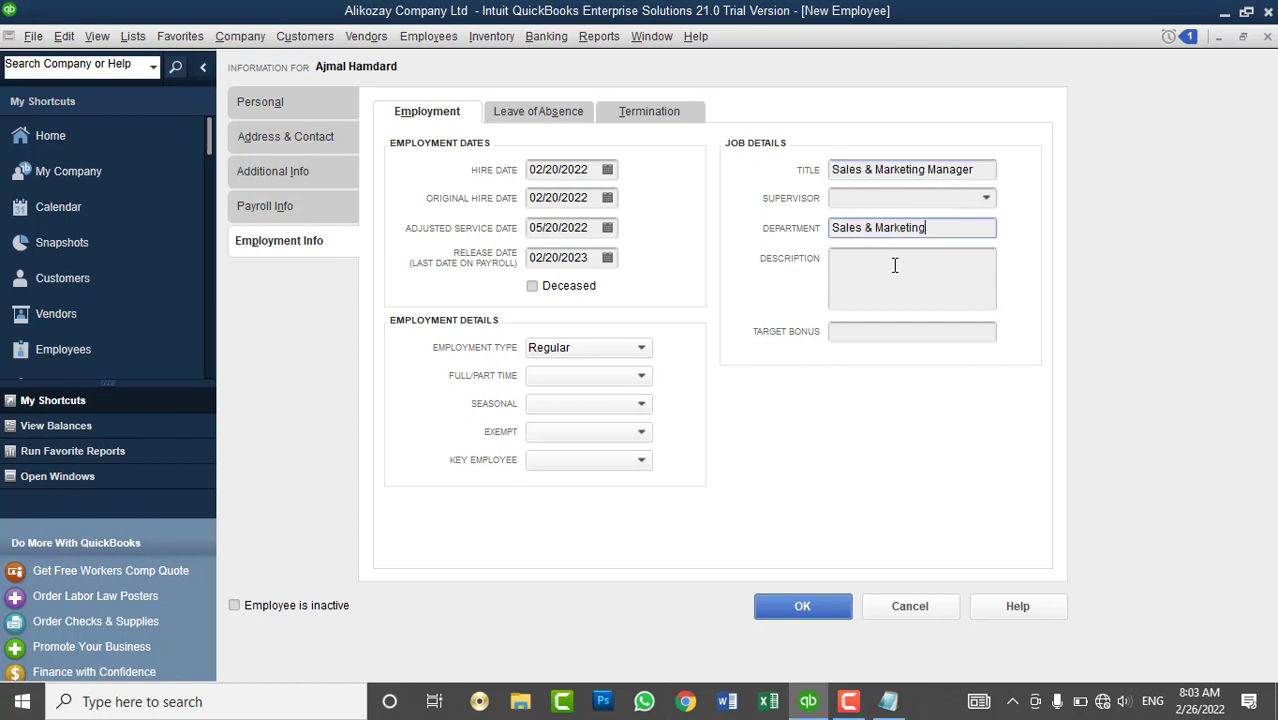
click(897, 268)
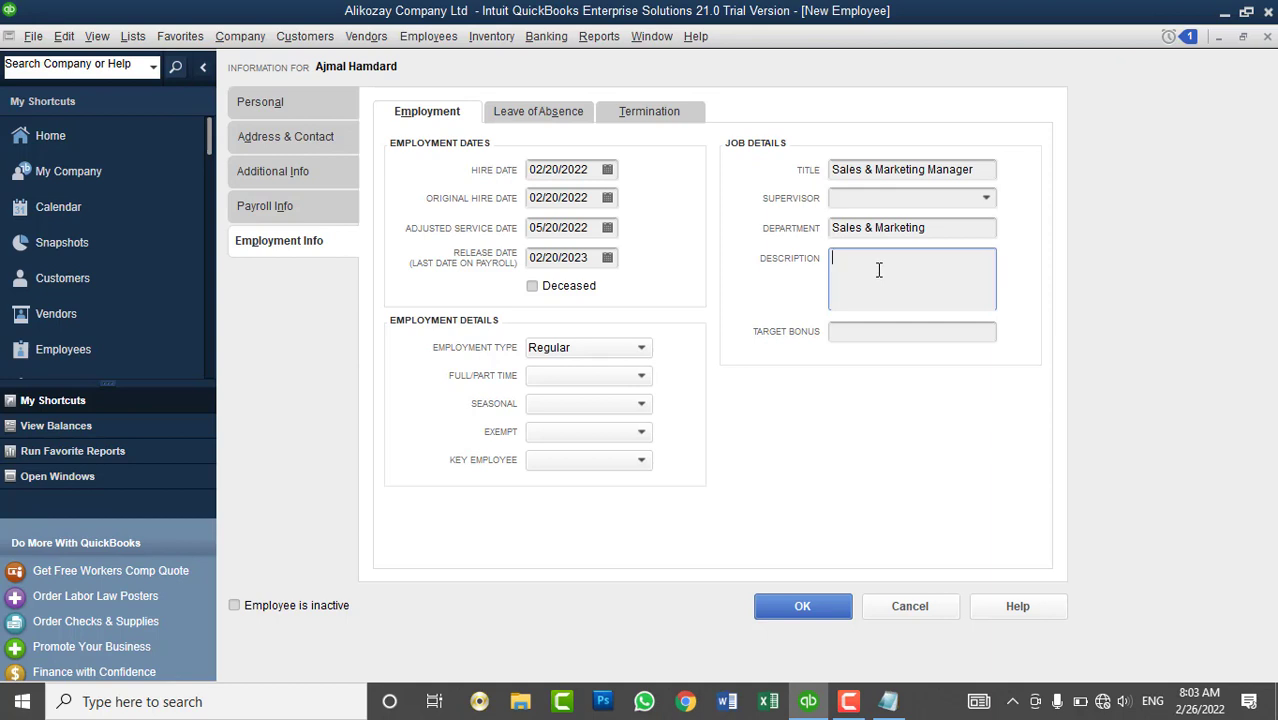
click(844, 332)
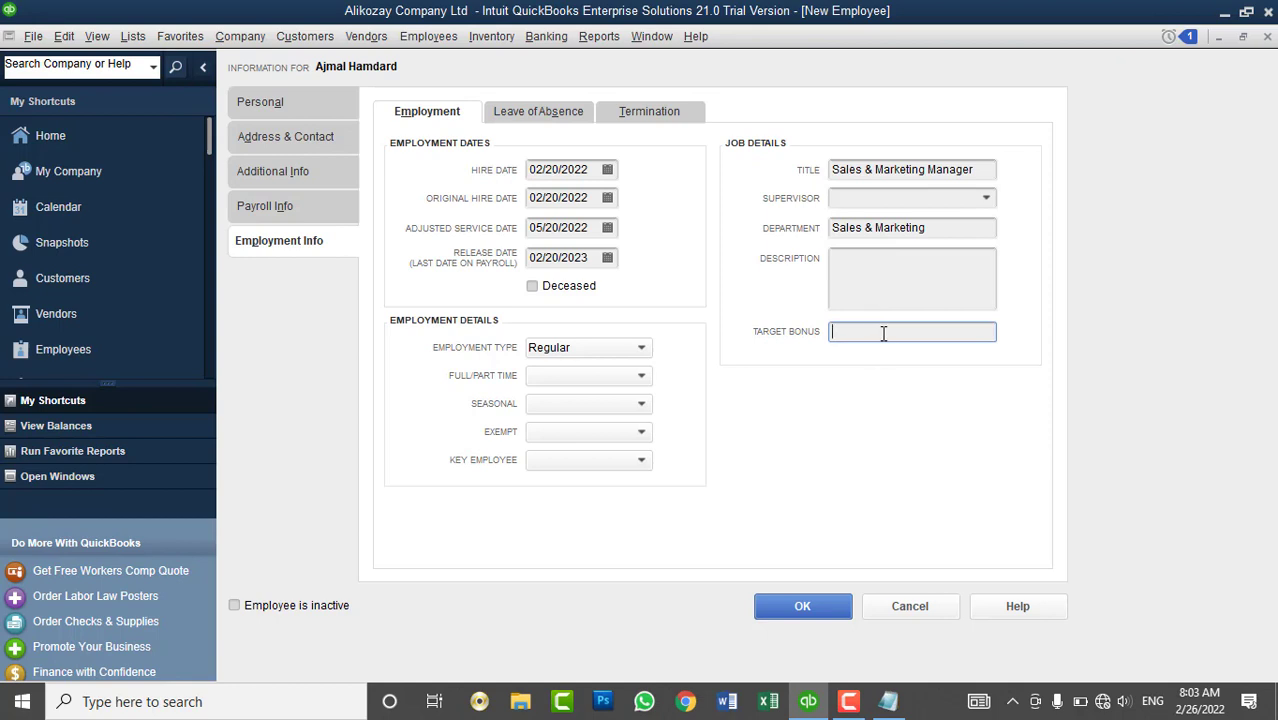
text(10%)
click(933, 298)
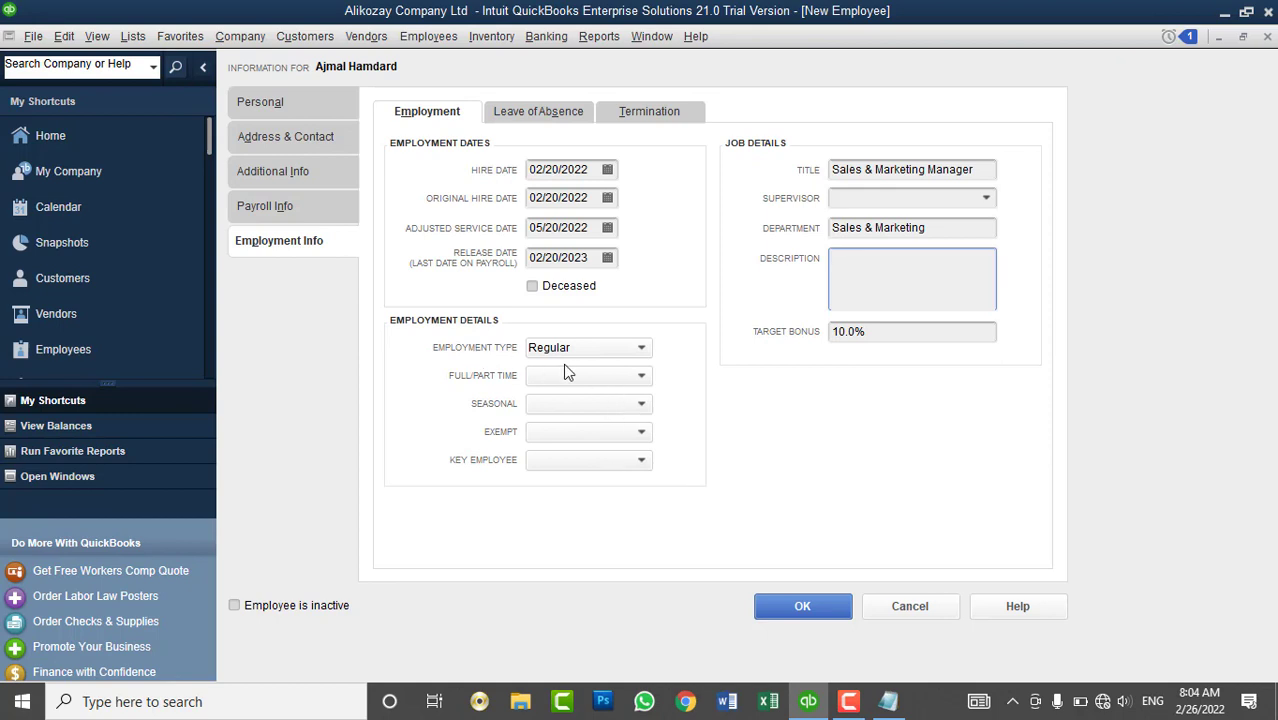
- Keep the employment type Regular, set Full-time, and mark the employee as not seasonal
click(586, 348)
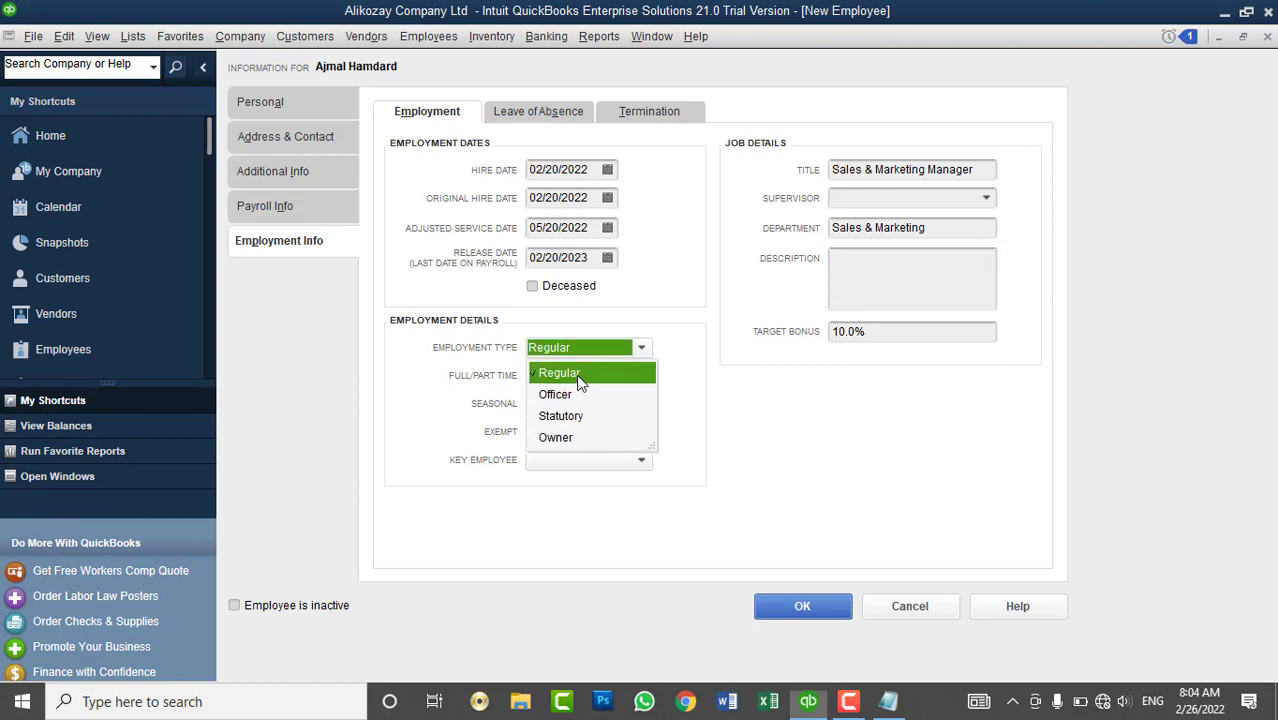
click(585, 373)
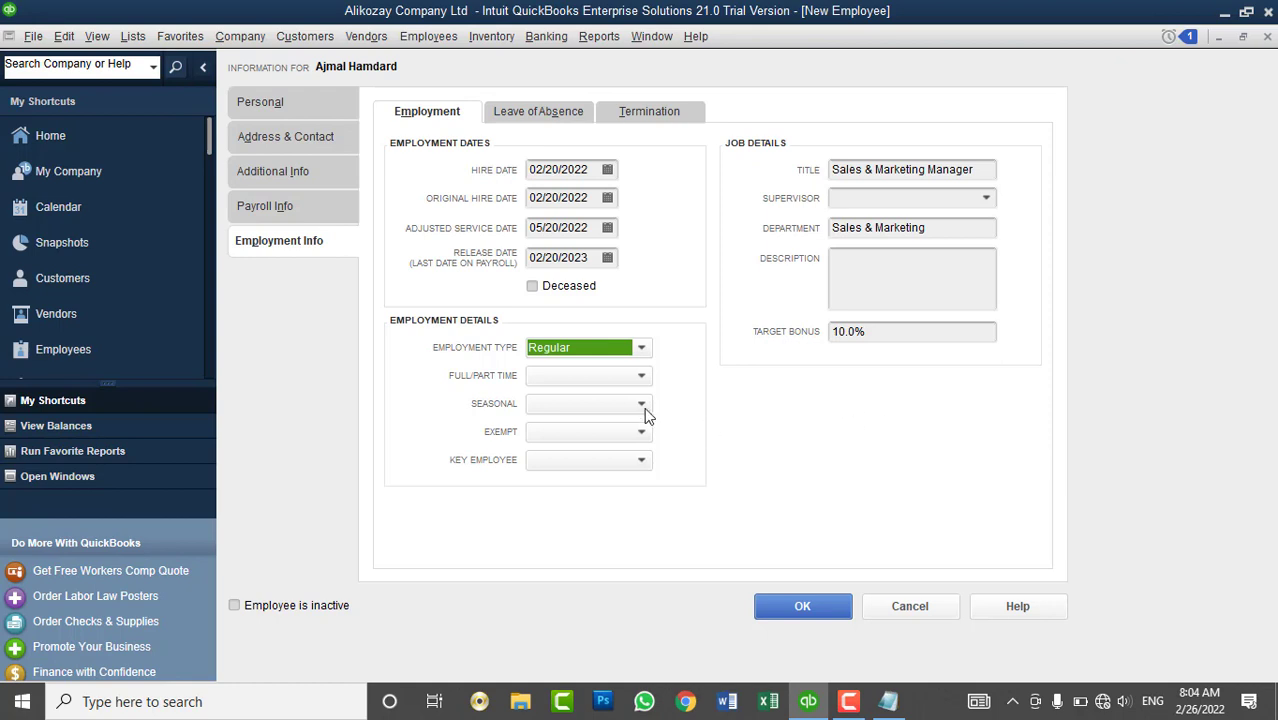
click(593, 377)
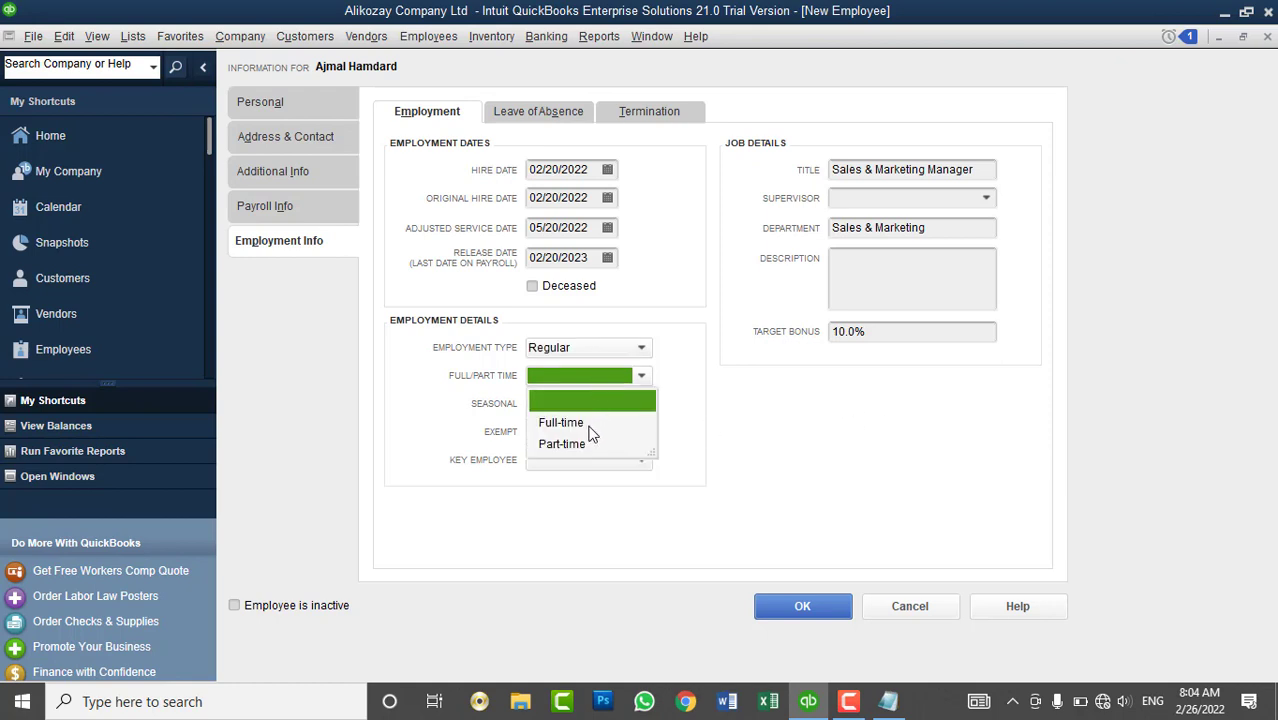
click(593, 423)
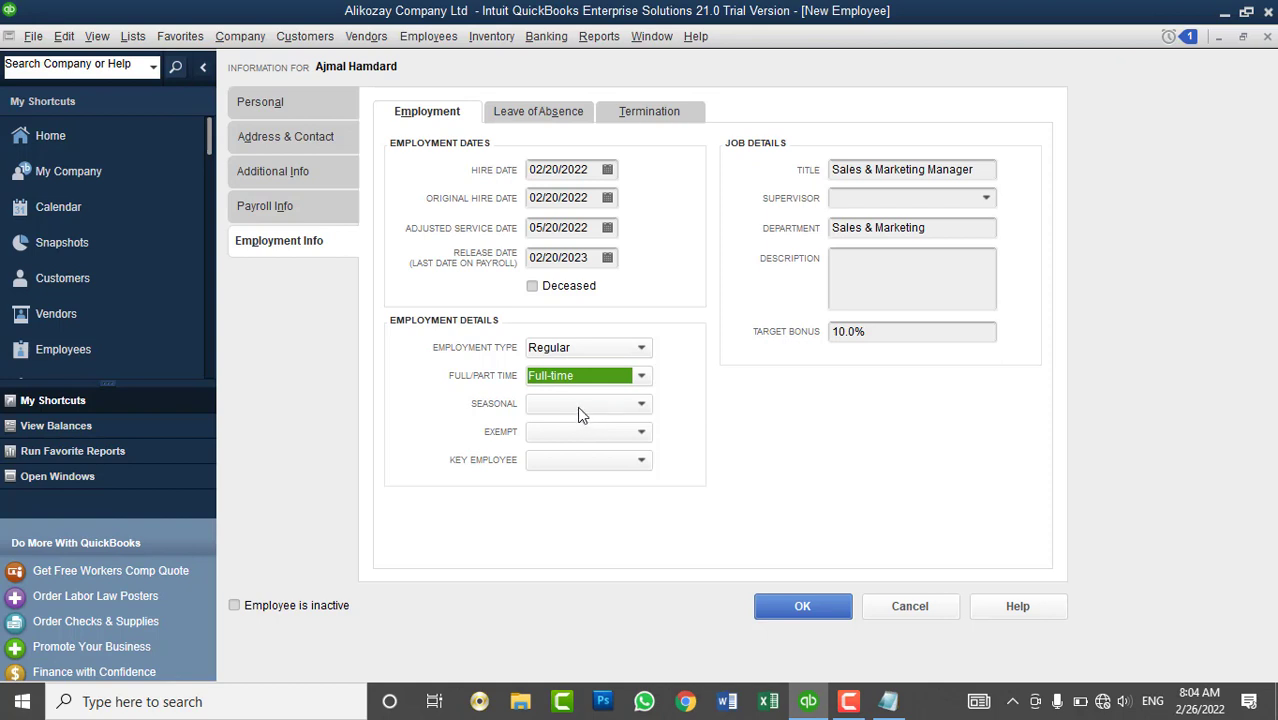
click(577, 406)
click(546, 474)
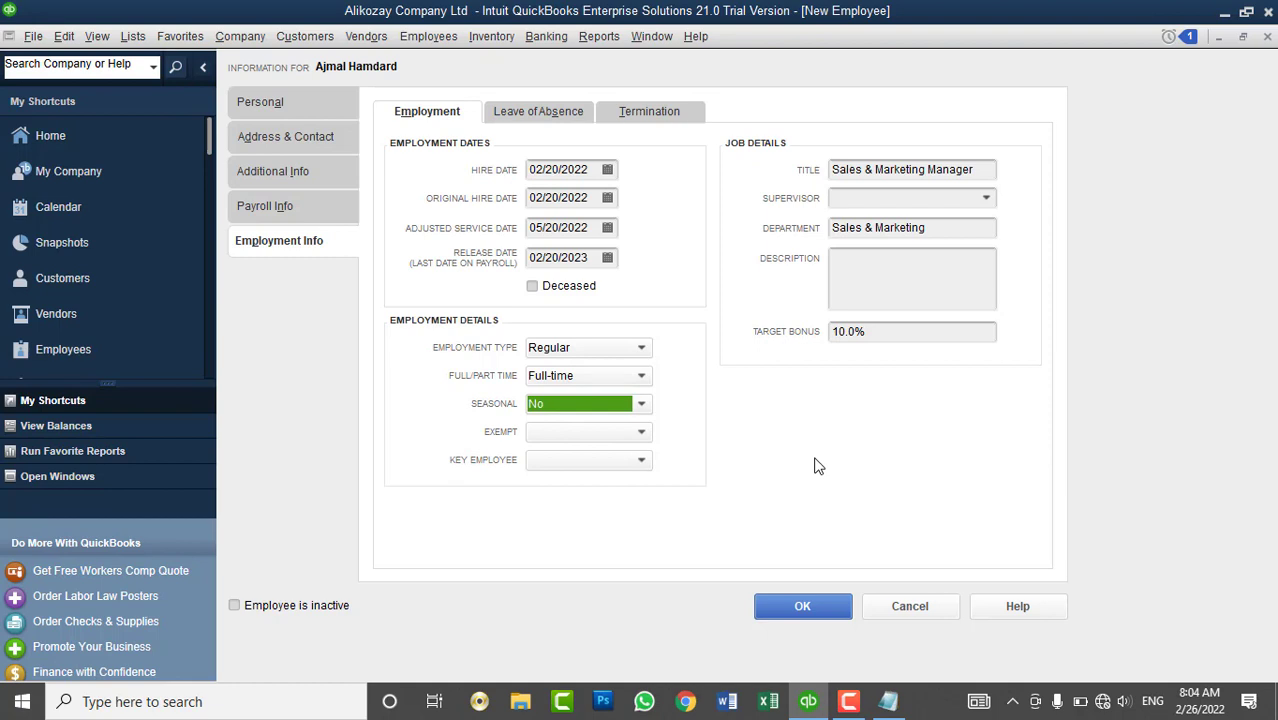
- Mark the employee as Non-Exempt and as a key employee (Yes)
click(598, 441)
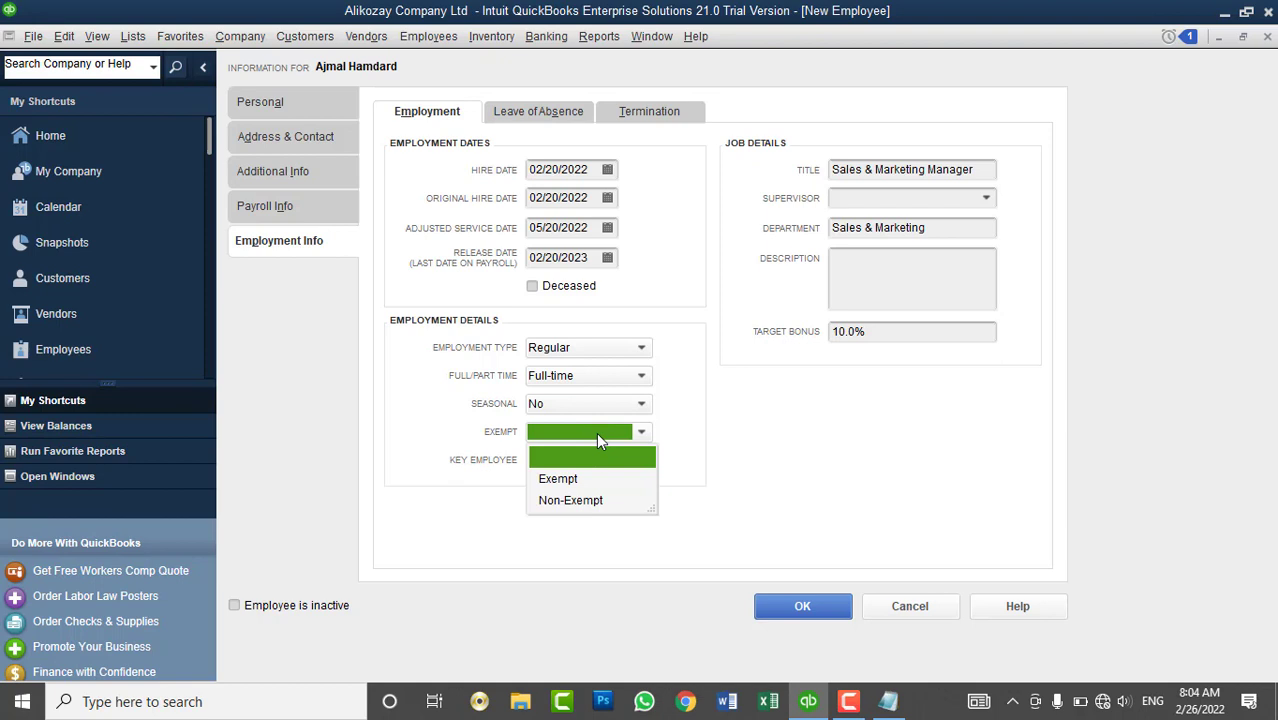
click(577, 500)
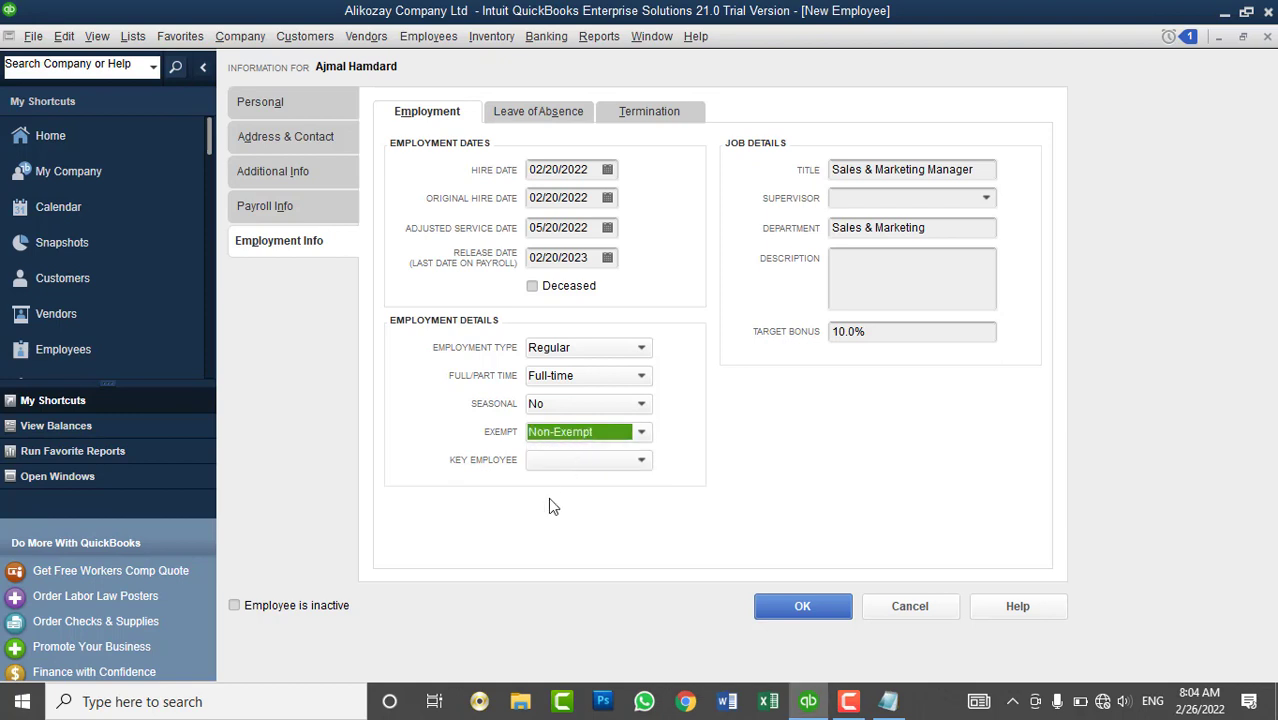
click(560, 466)
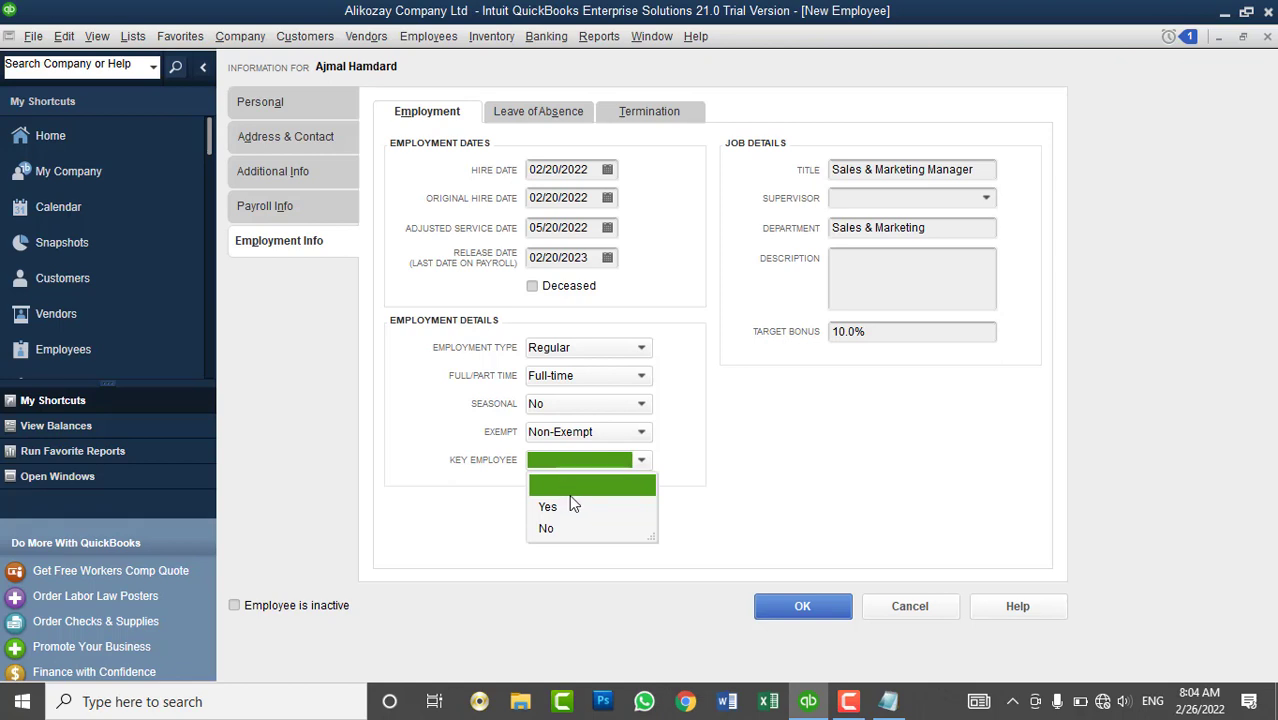
click(571, 506)
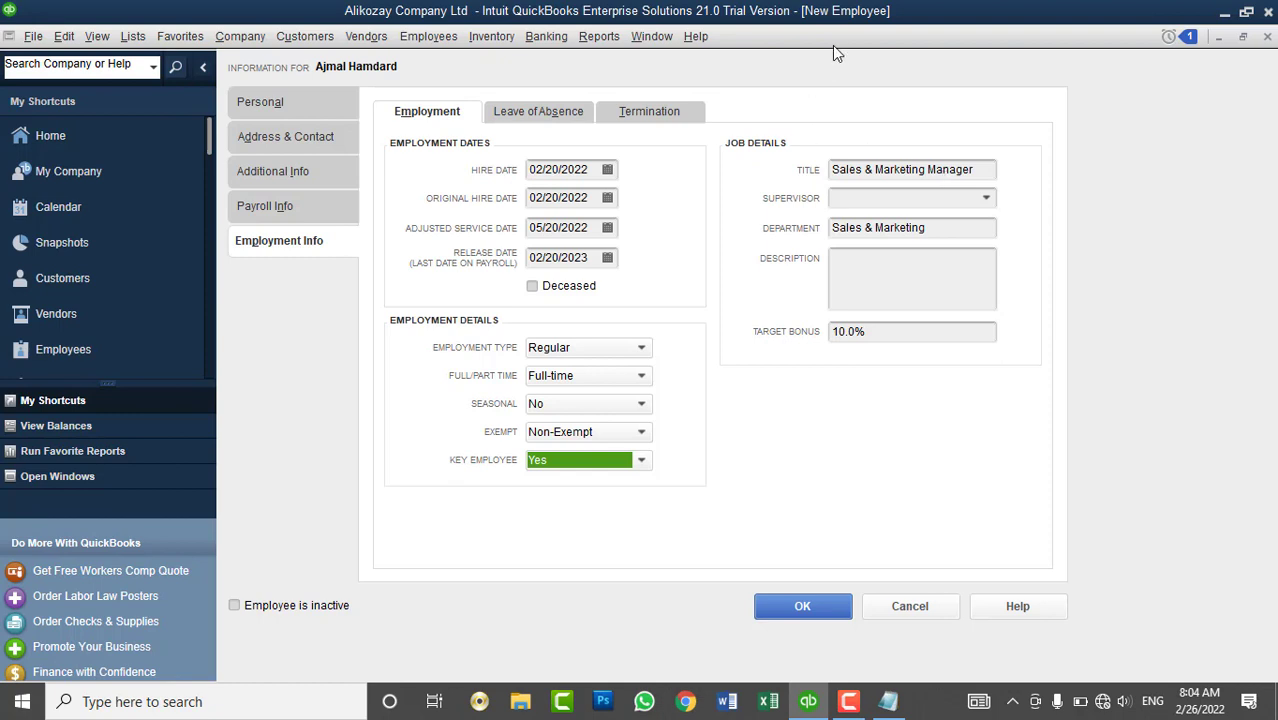
- Review the Leave of Absence dates, leave type and reason fields, leaving them blank
click(506, 110)
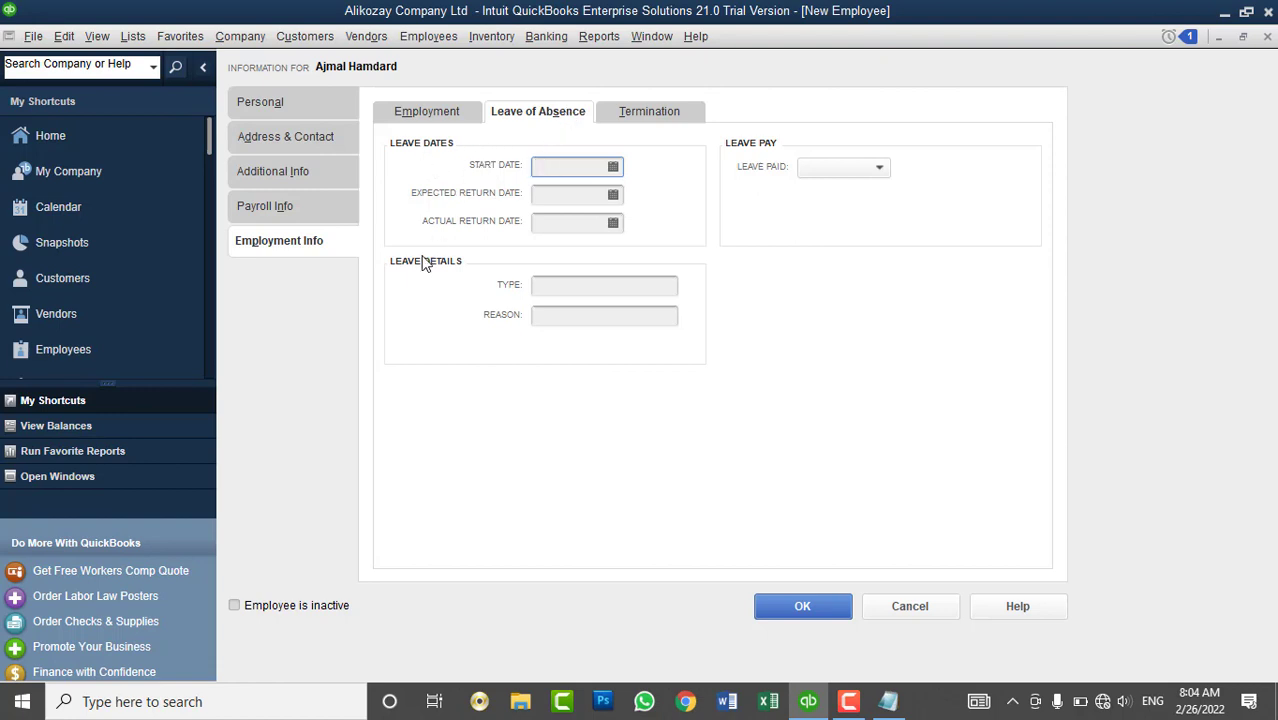
click(677, 119)
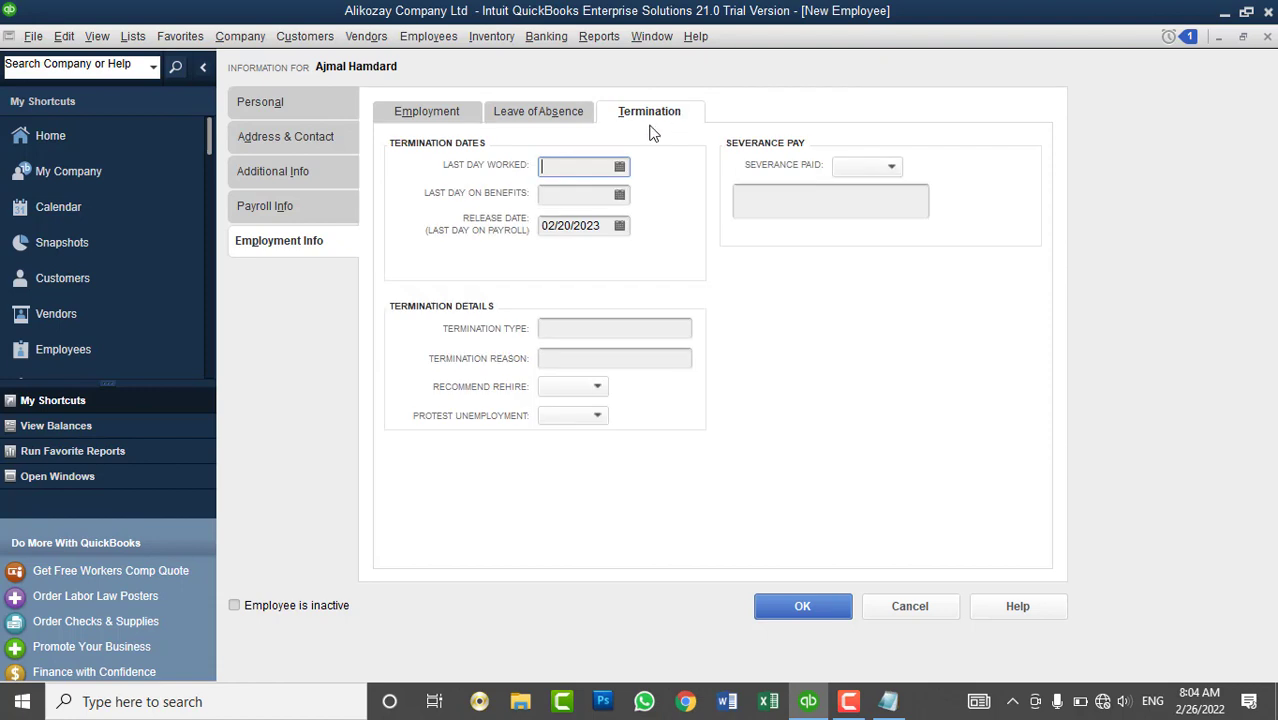
click(546, 115)
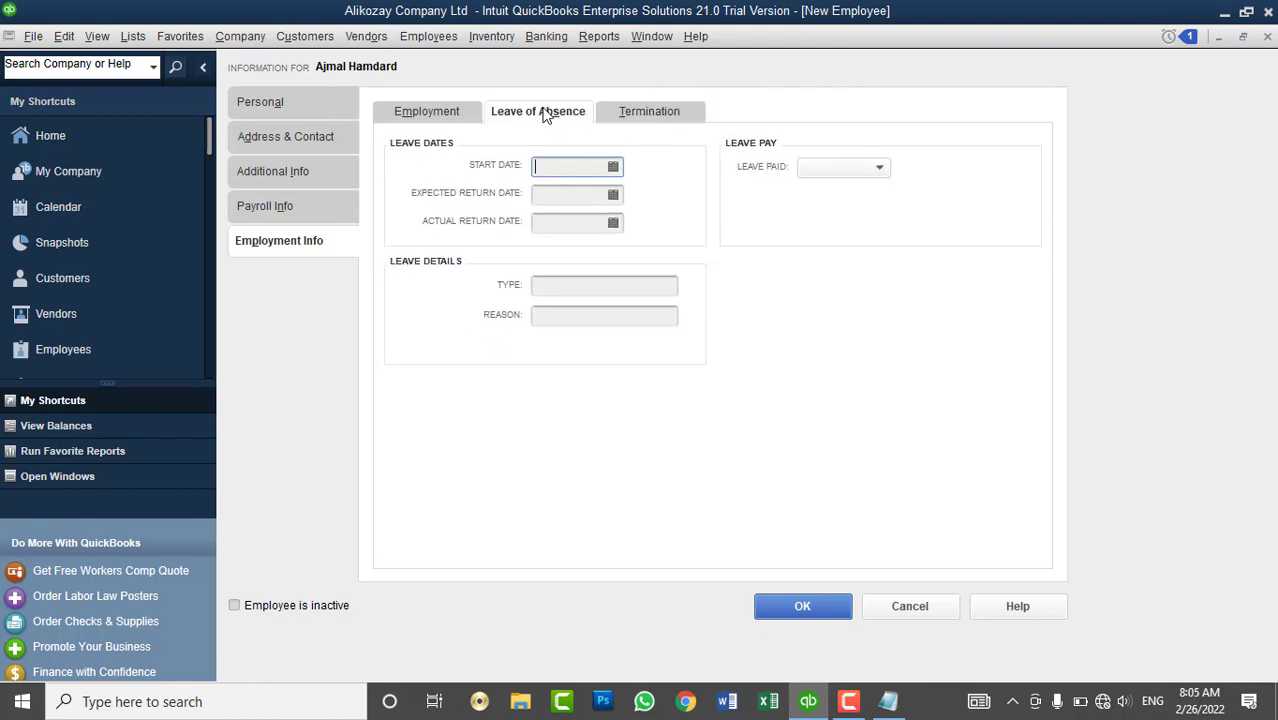
click(640, 112)
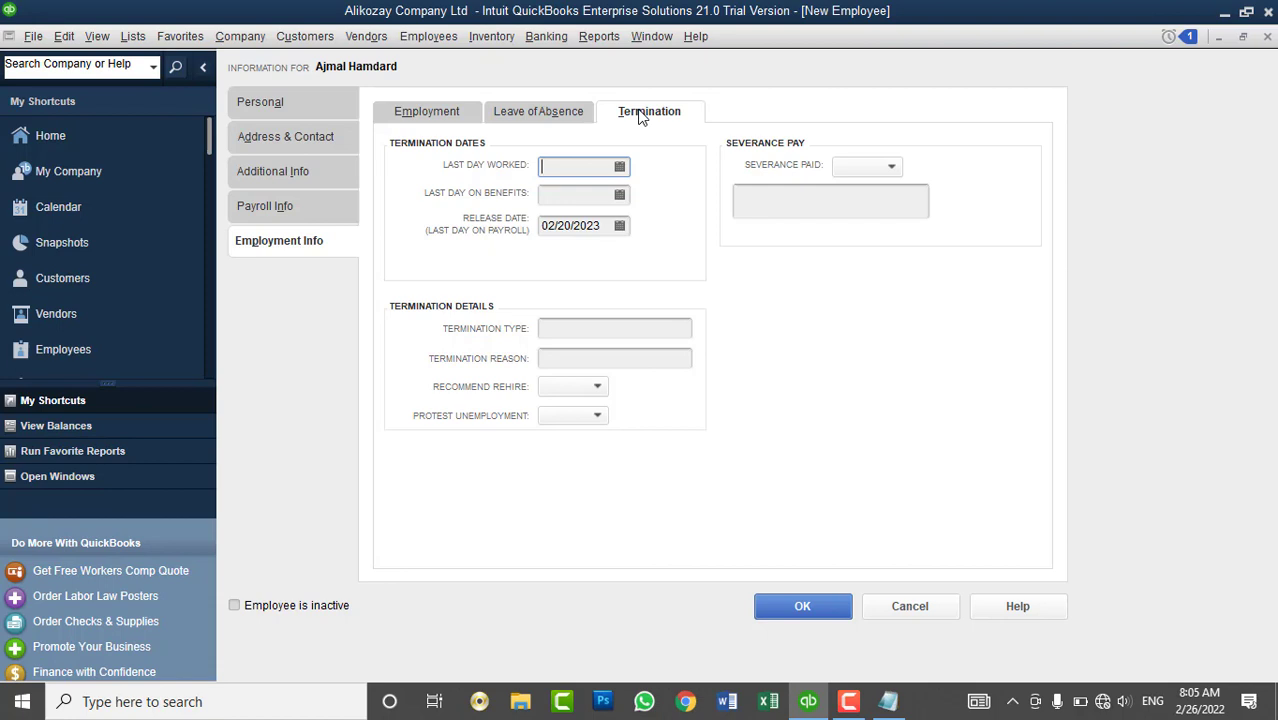
click(561, 118)
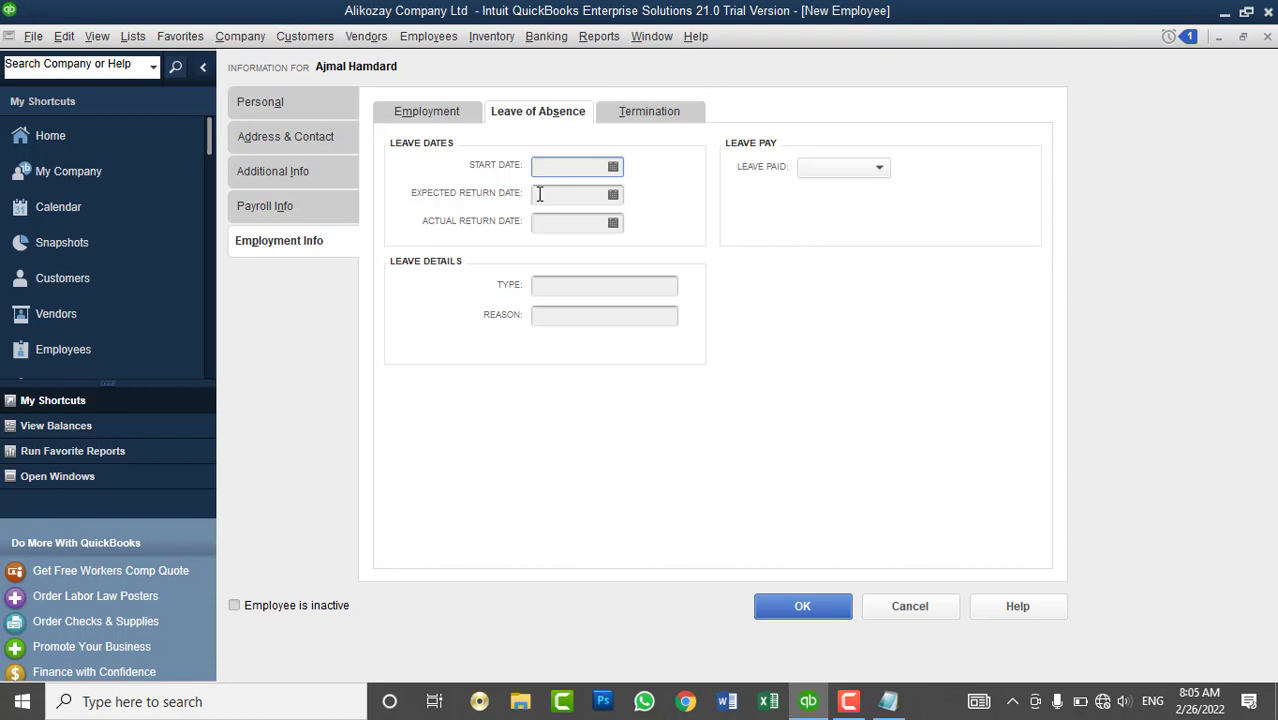
click(542, 194)
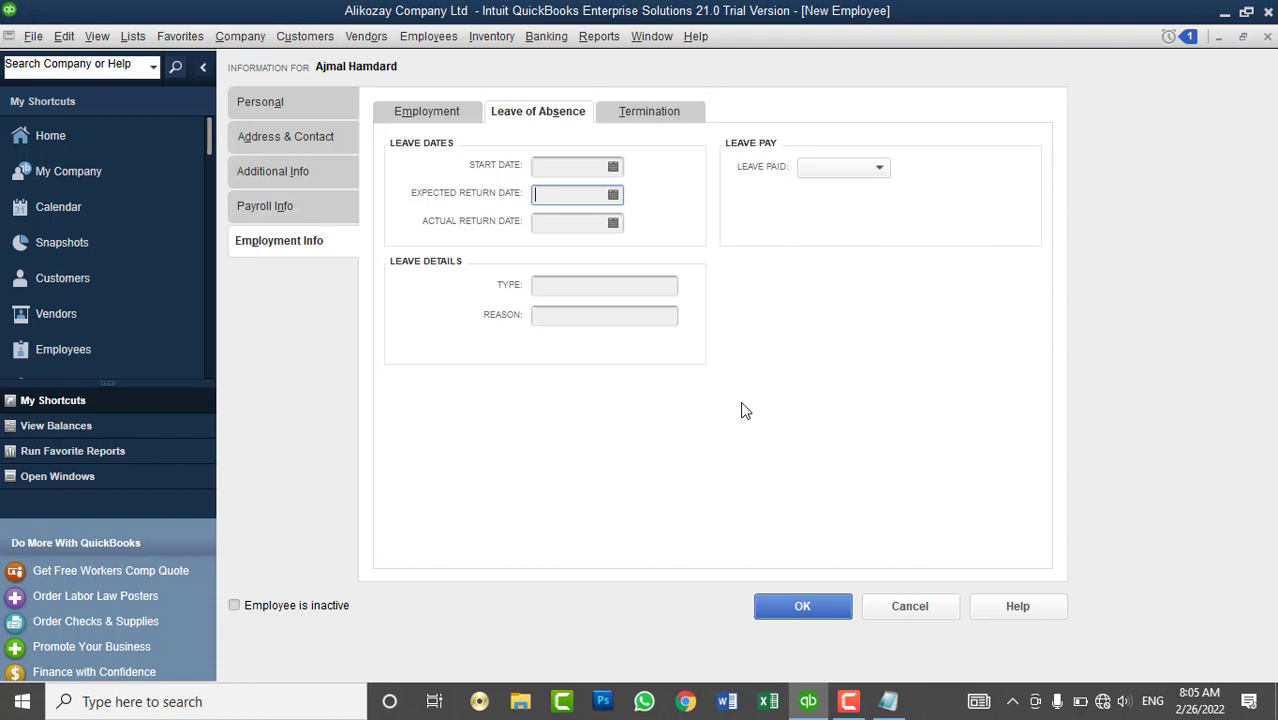
click(560, 170)
click(557, 196)
click(554, 221)
click(562, 195)
click(548, 226)
click(548, 290)
click(548, 315)
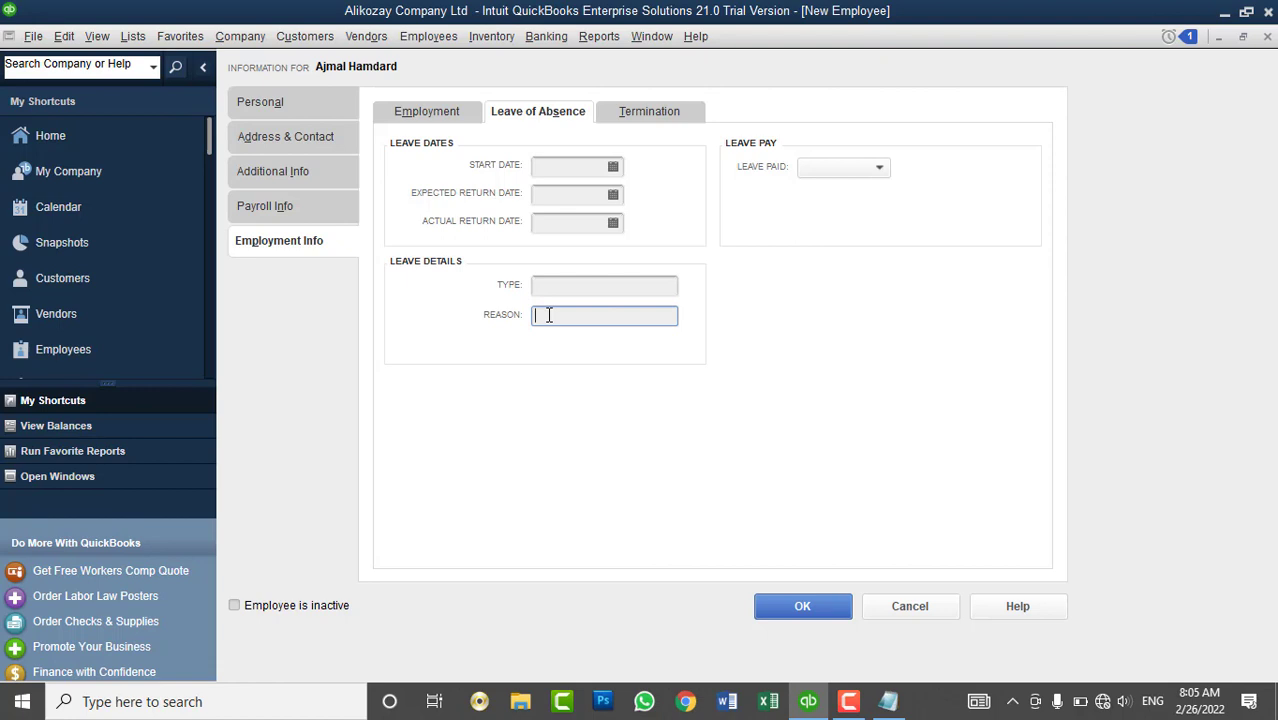
- Set Leave Paid to Yes and bring up the Termination details
click(814, 169)
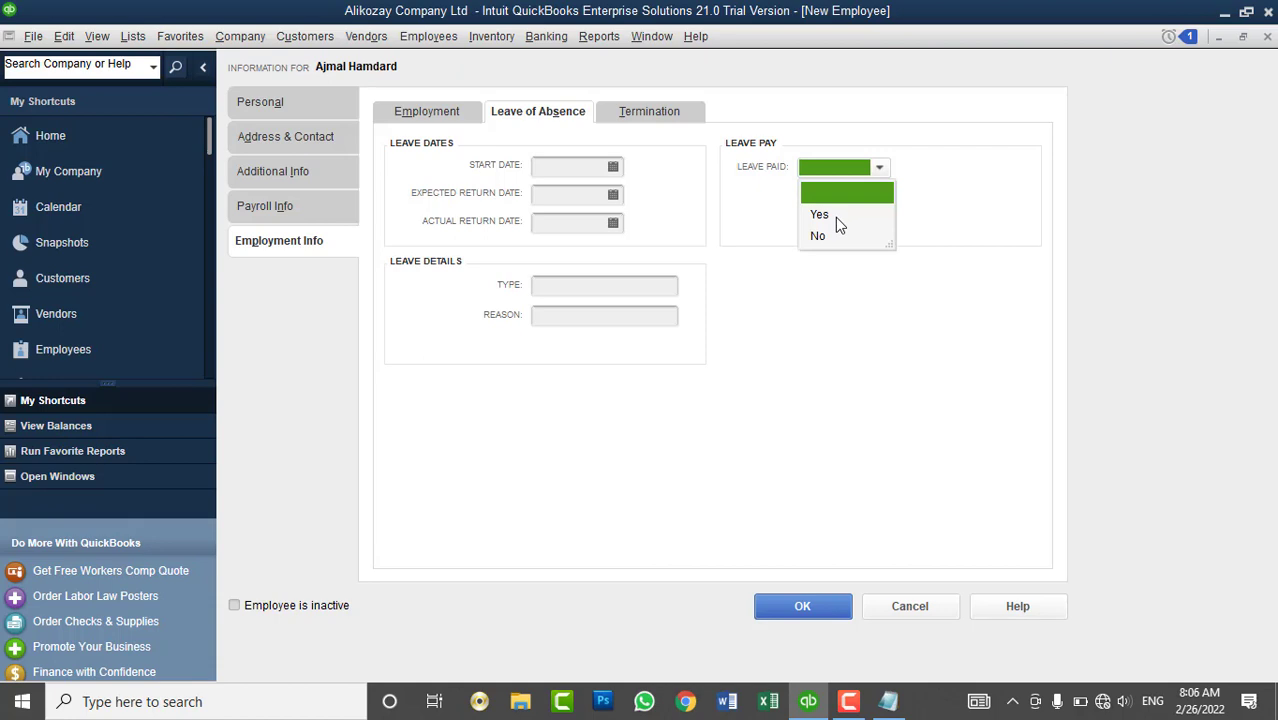
click(828, 214)
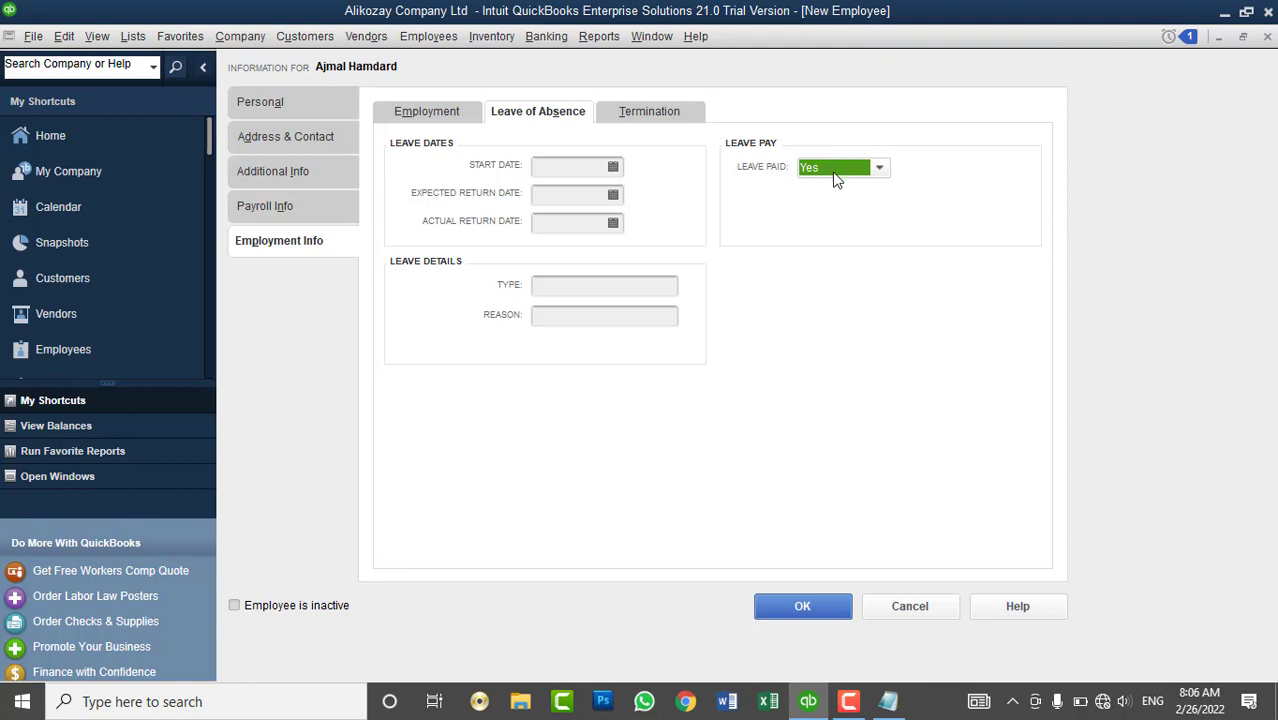
click(652, 114)
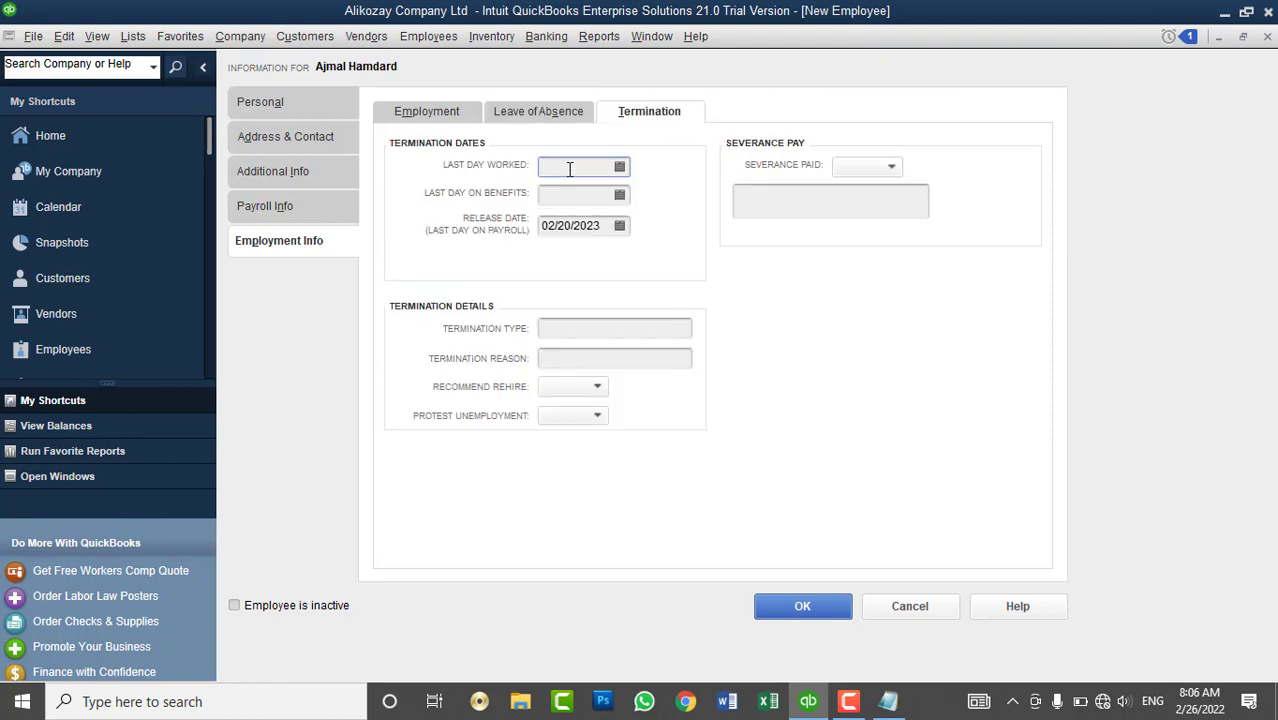
click(619, 168)
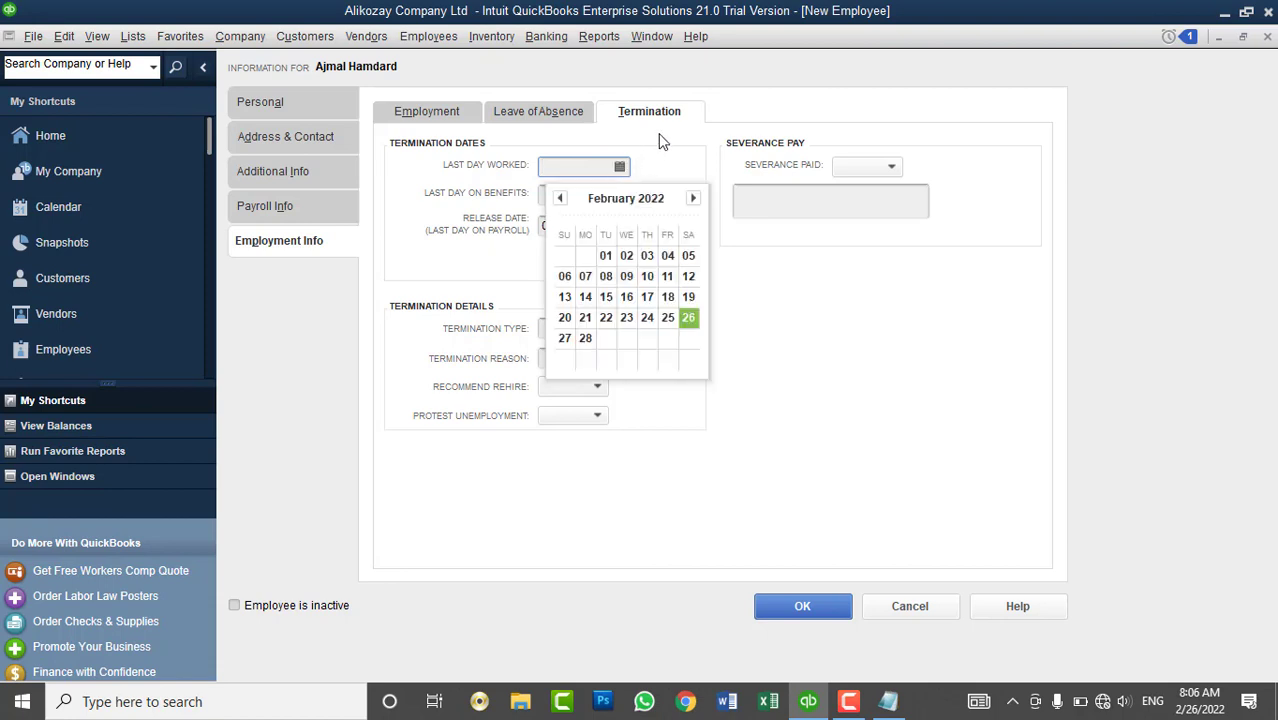
click(656, 145)
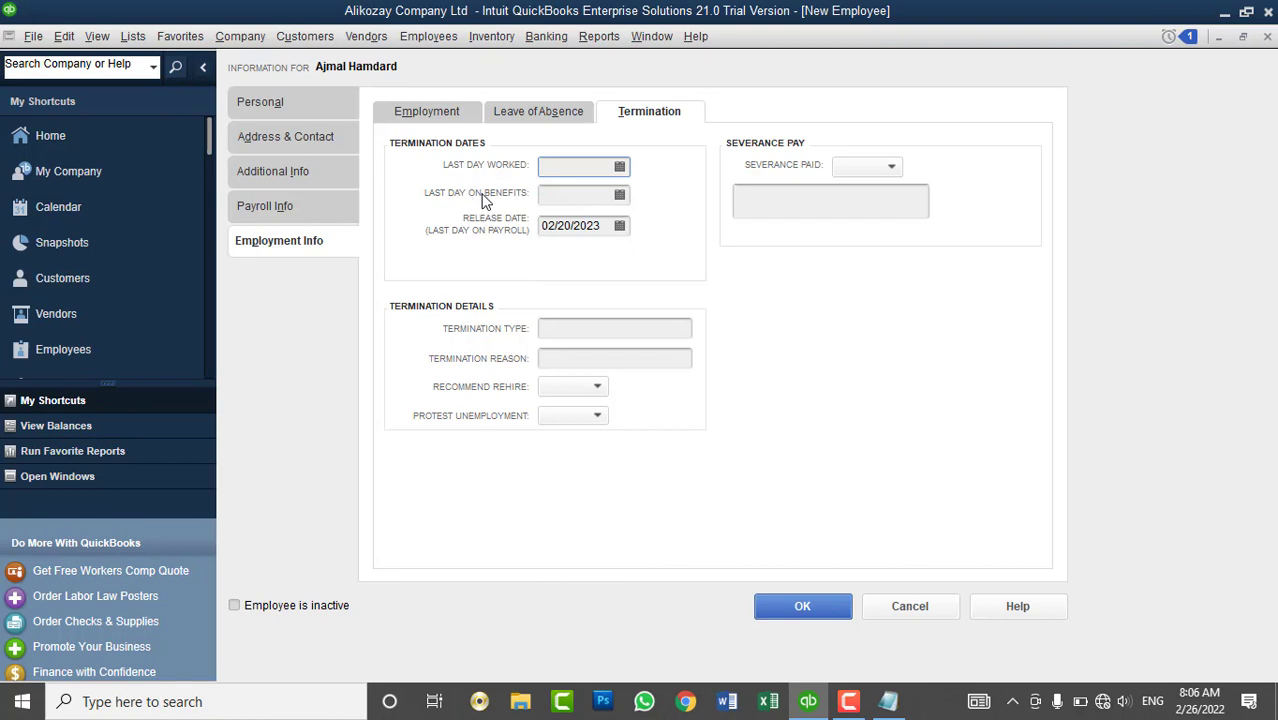
click(574, 196)
click(452, 118)
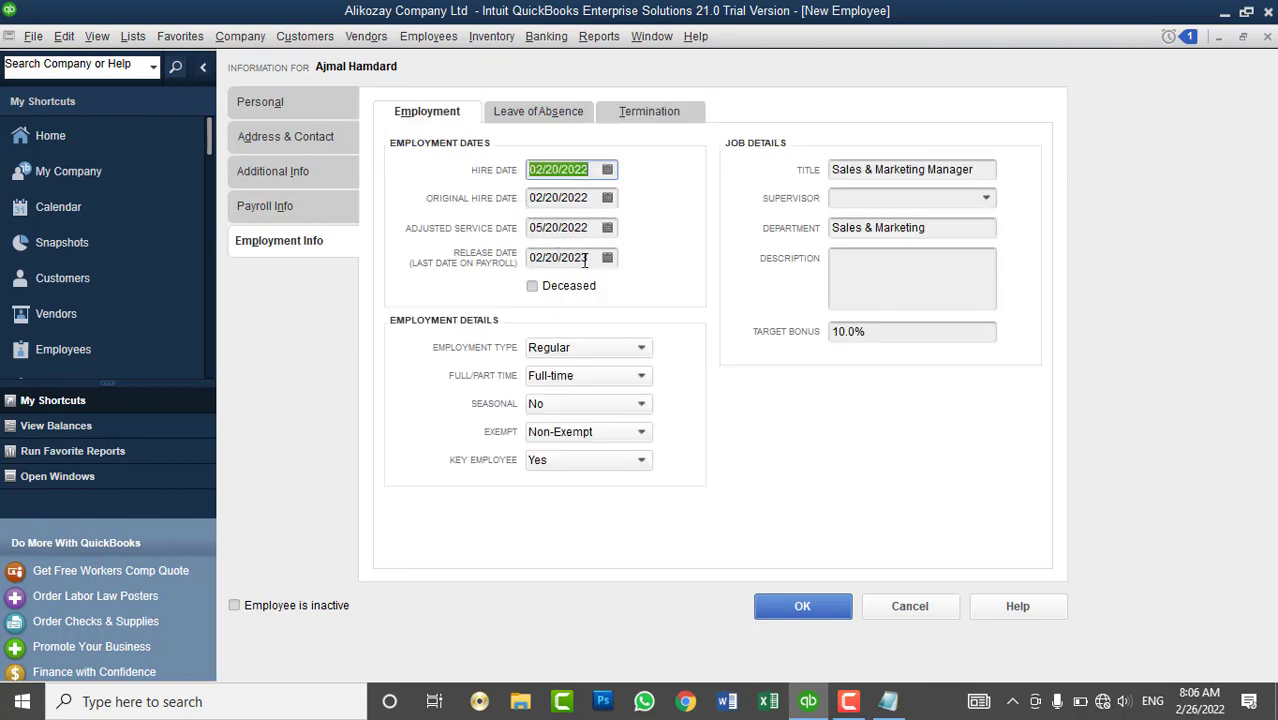
click(636, 124)
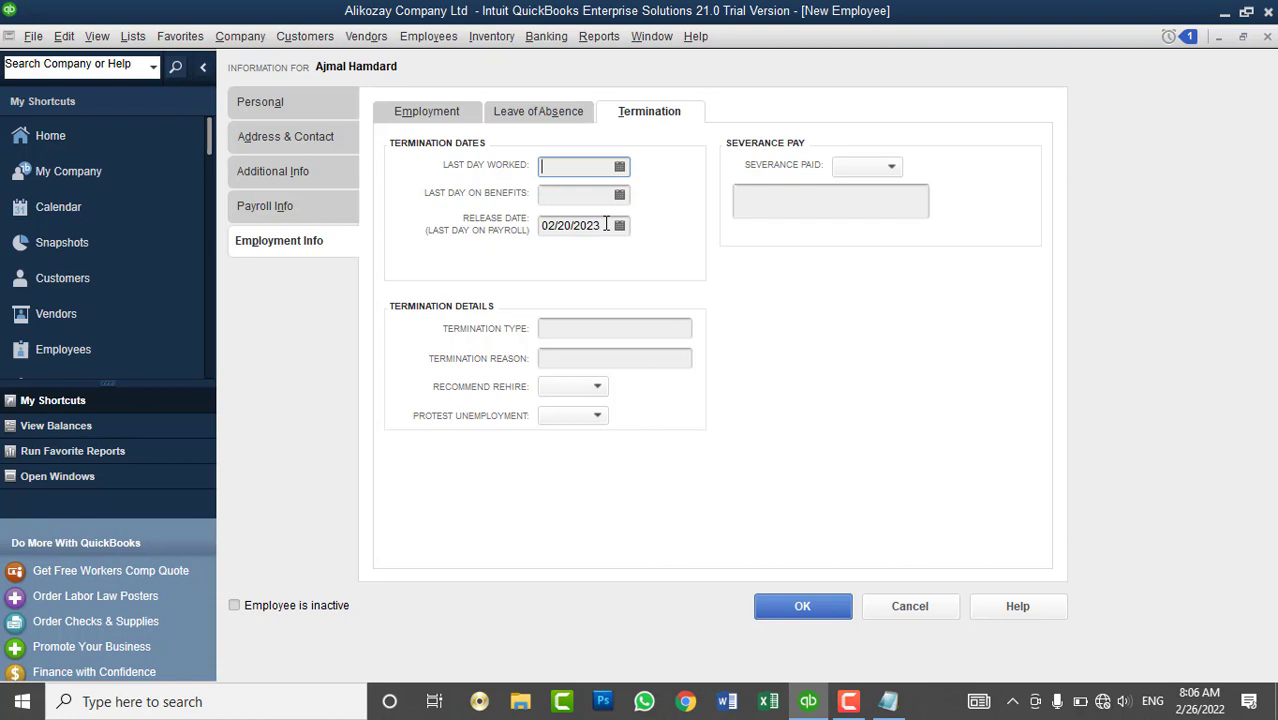
click(567, 330)
click(556, 361)
click(565, 324)
click(565, 358)
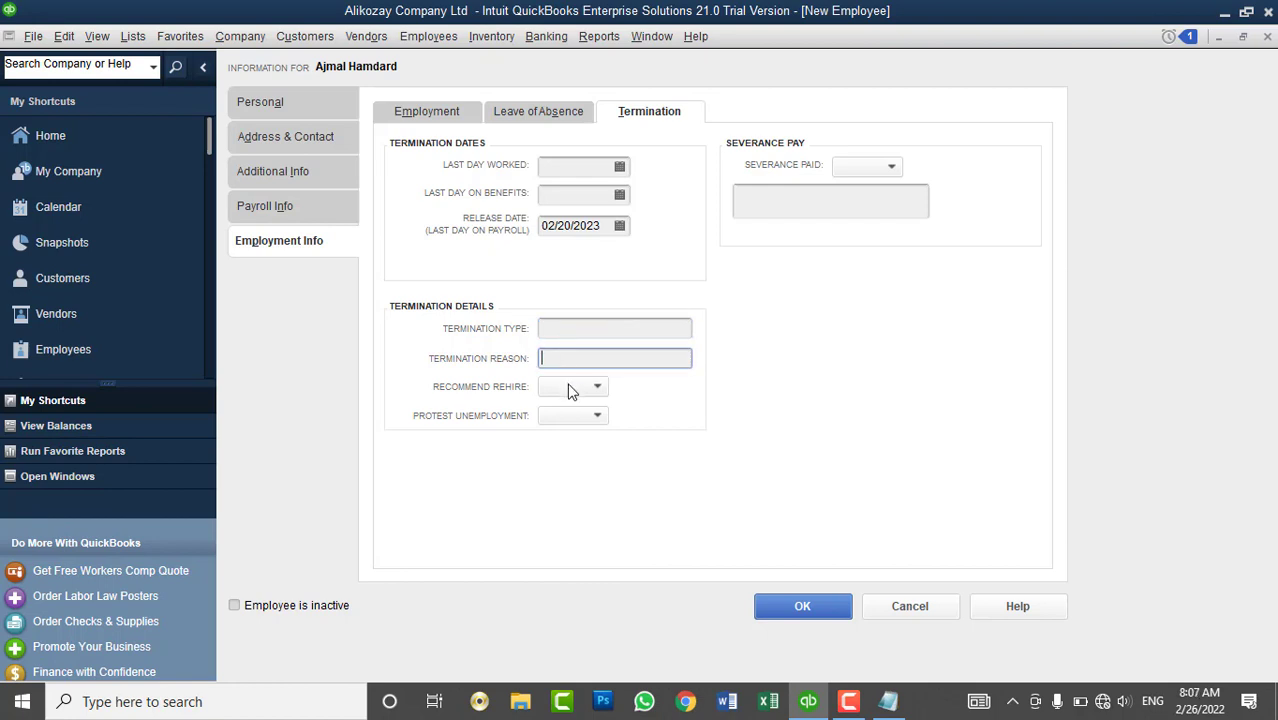
- Set Protest Unemployment to No, leaving Recommend Rehire unchanged and blank
click(568, 386)
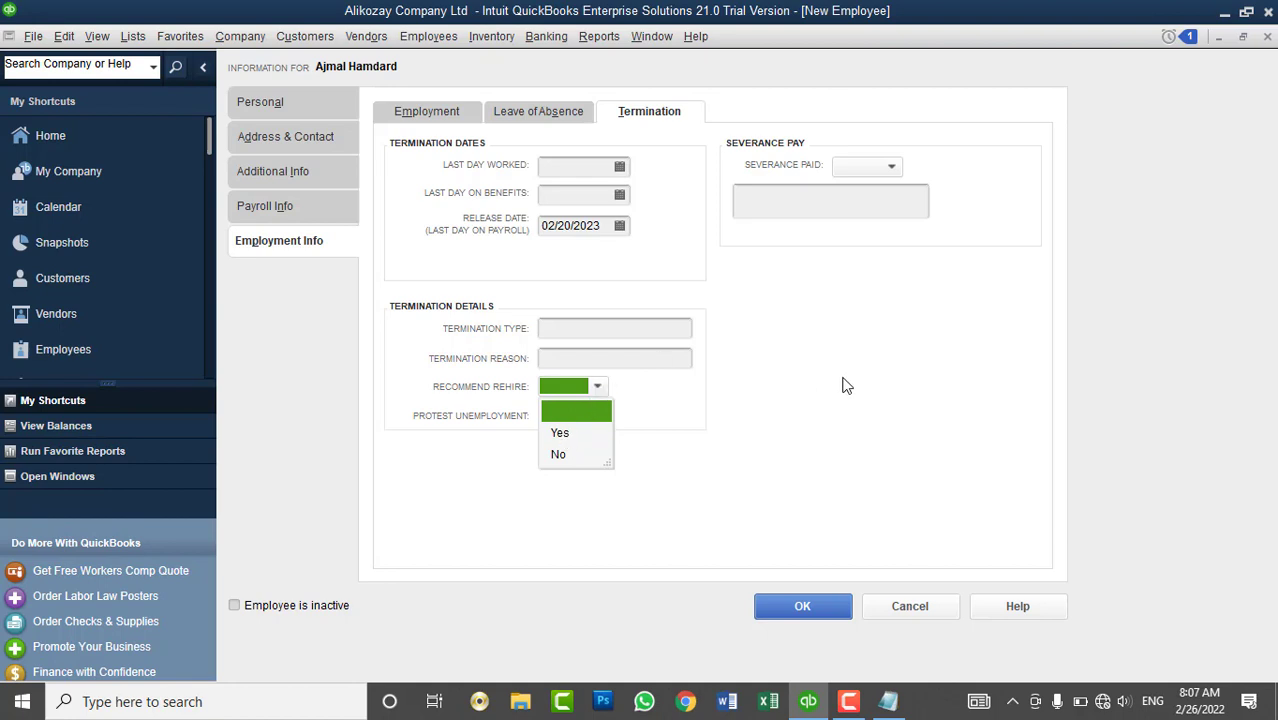
click(812, 401)
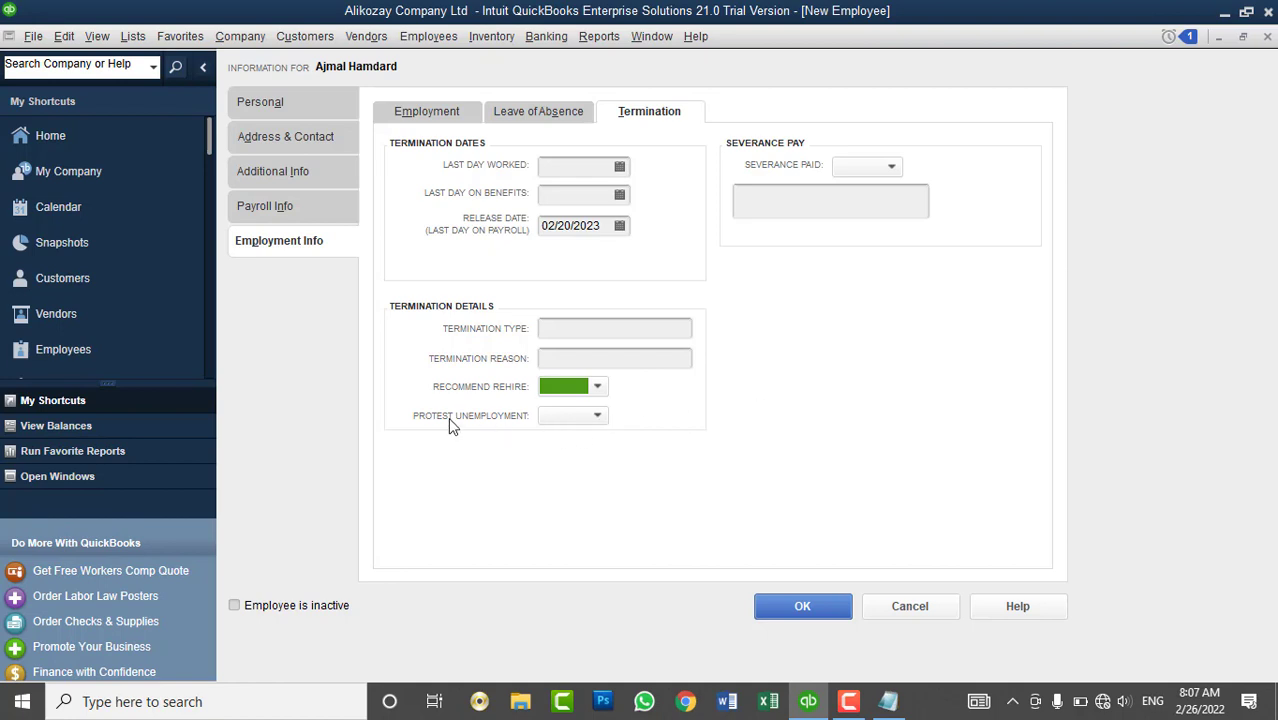
click(555, 418)
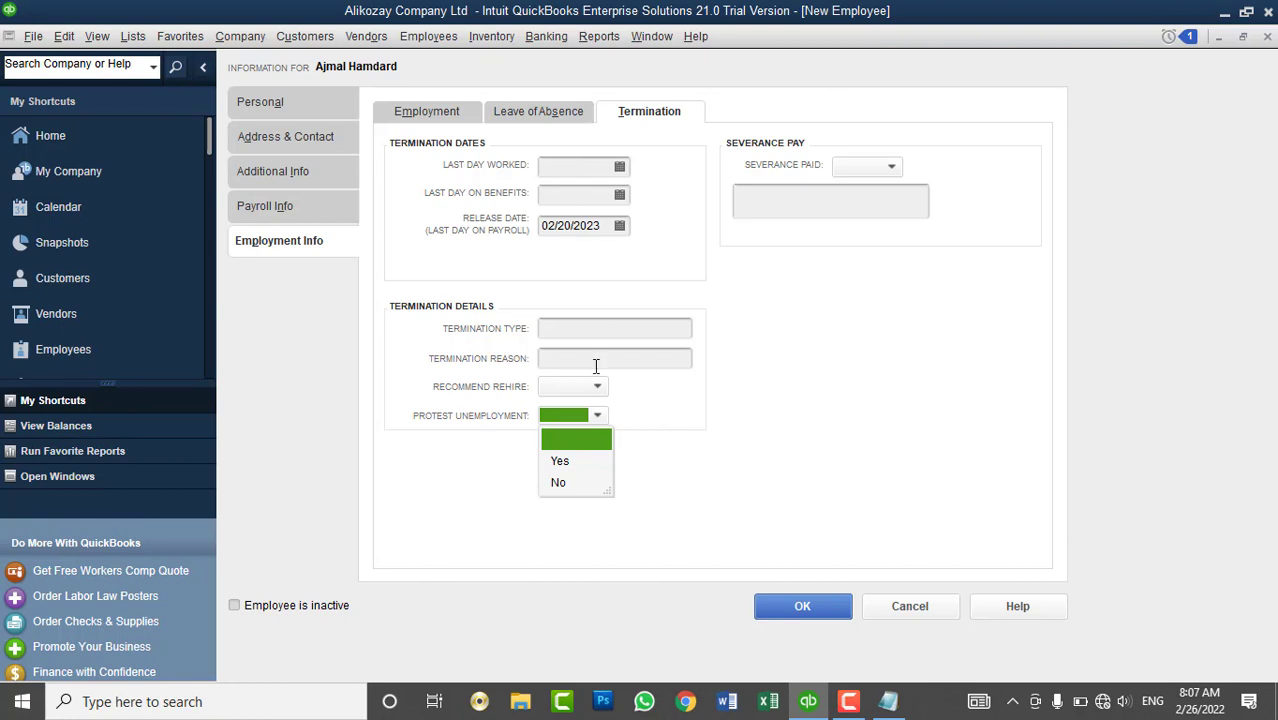
click(559, 484)
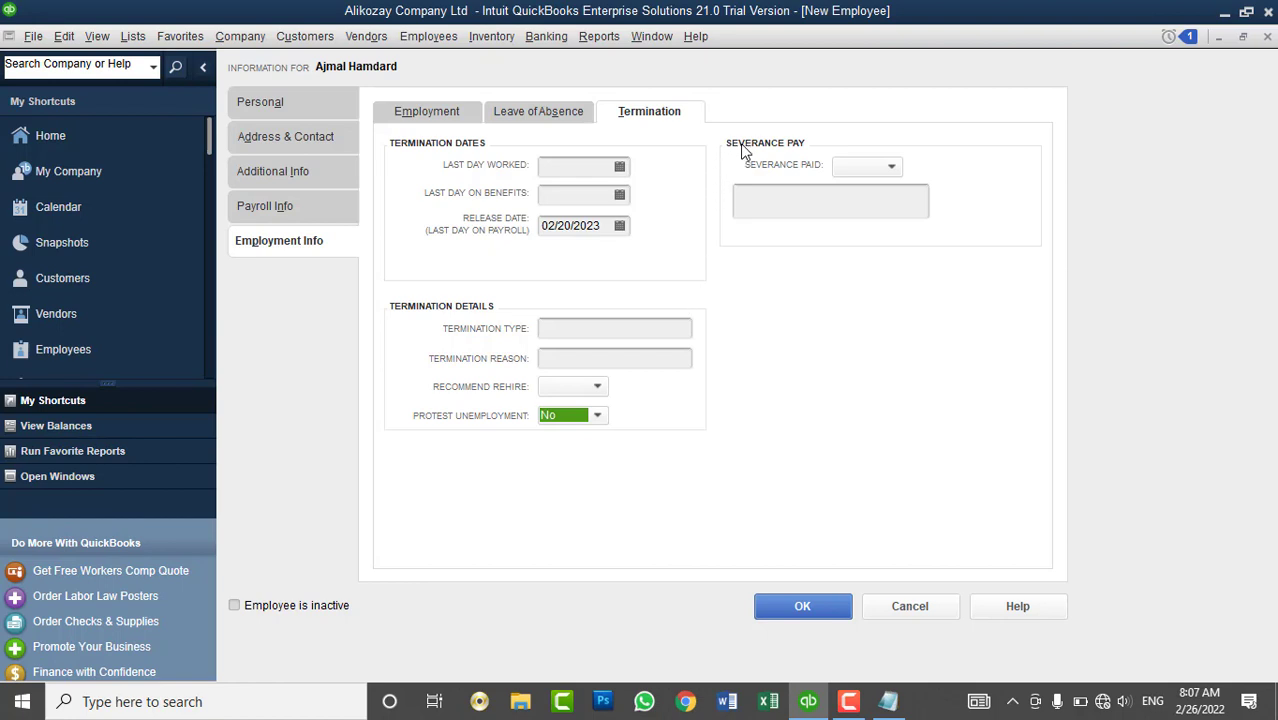
- Set Severance Paid to No and confirm the new employee record with OK
click(862, 167)
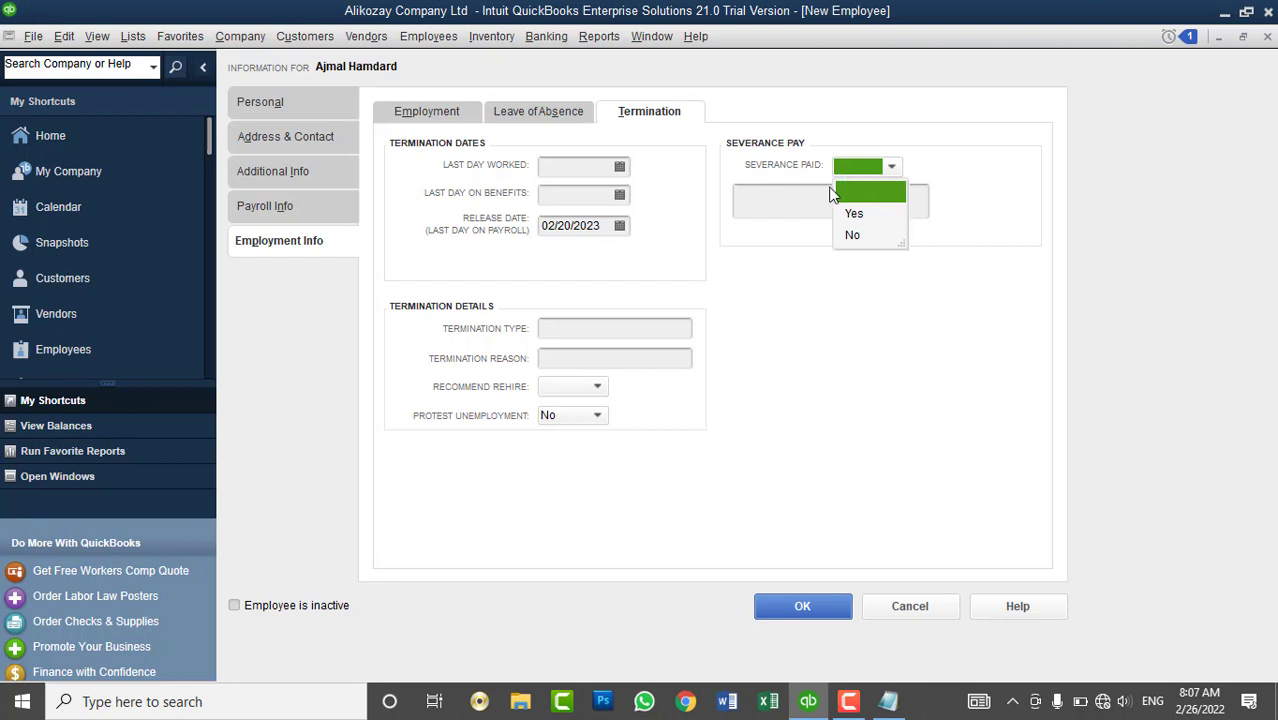
click(855, 214)
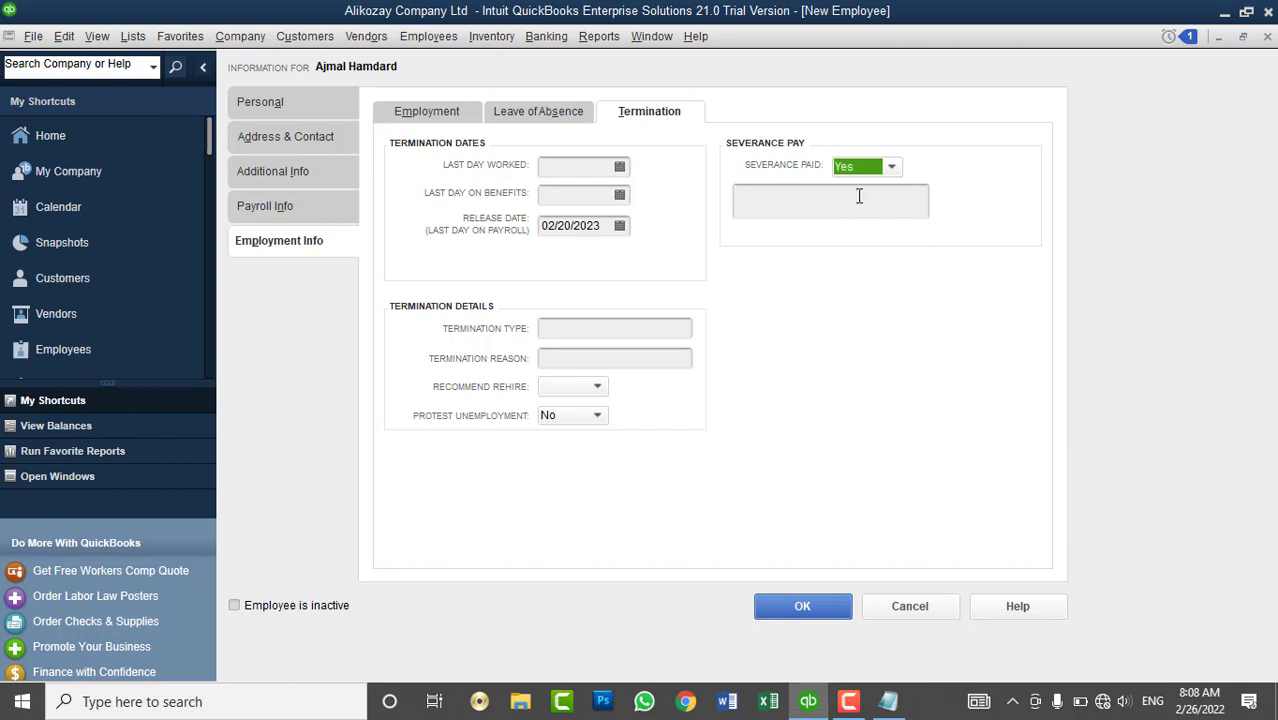
click(858, 168)
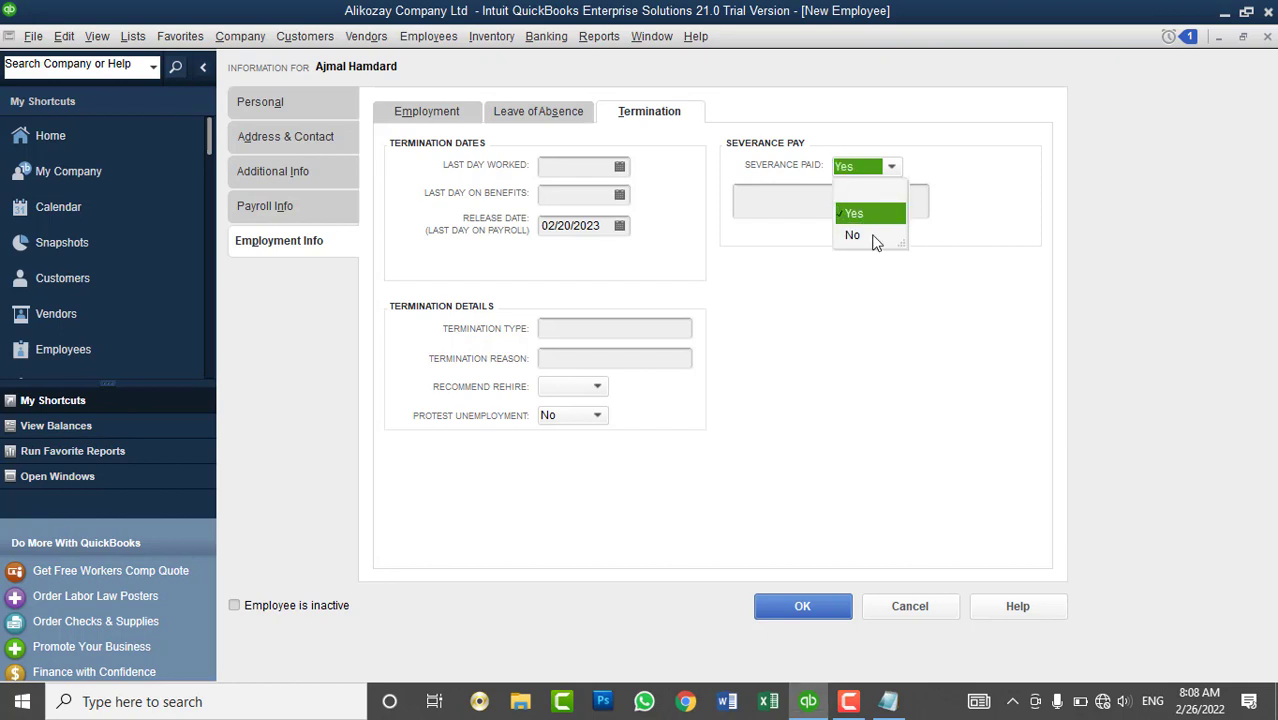
click(874, 238)
click(843, 205)
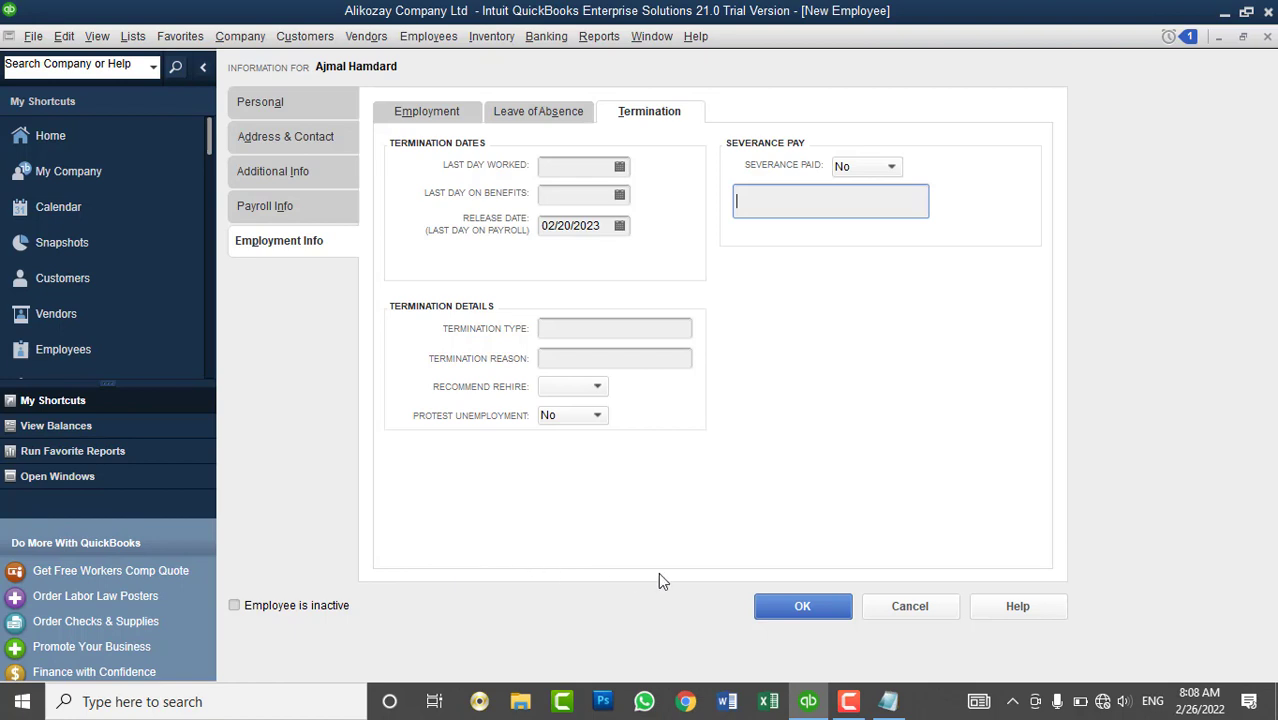
click(788, 608)
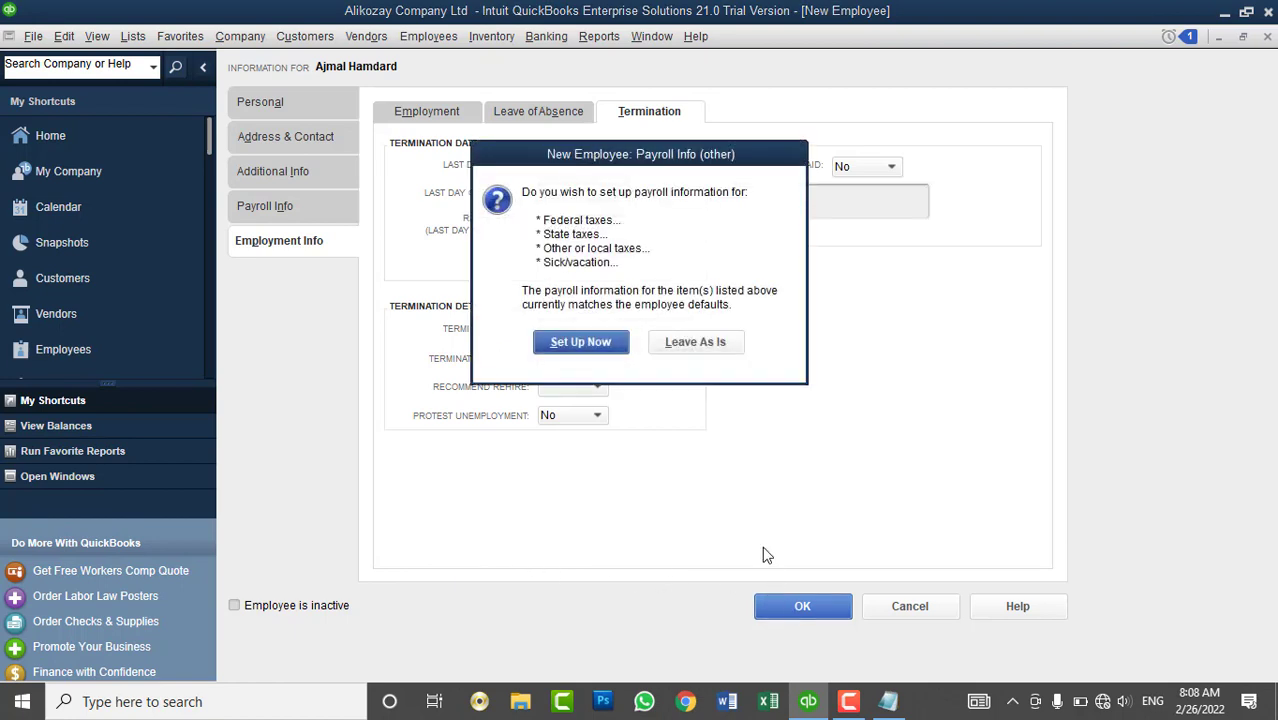
- Choose Leave As Is to keep default tax and sick/vacation payroll settings
drag(690, 155, 966, 135)
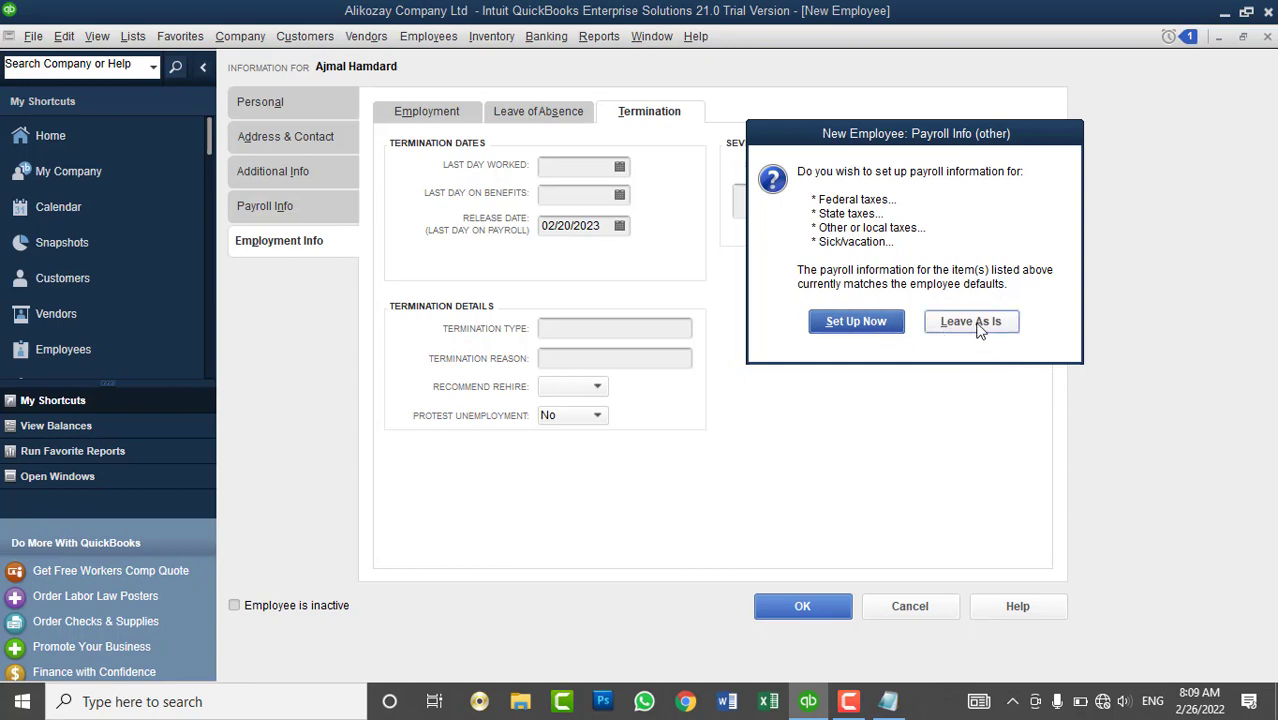
click(980, 330)
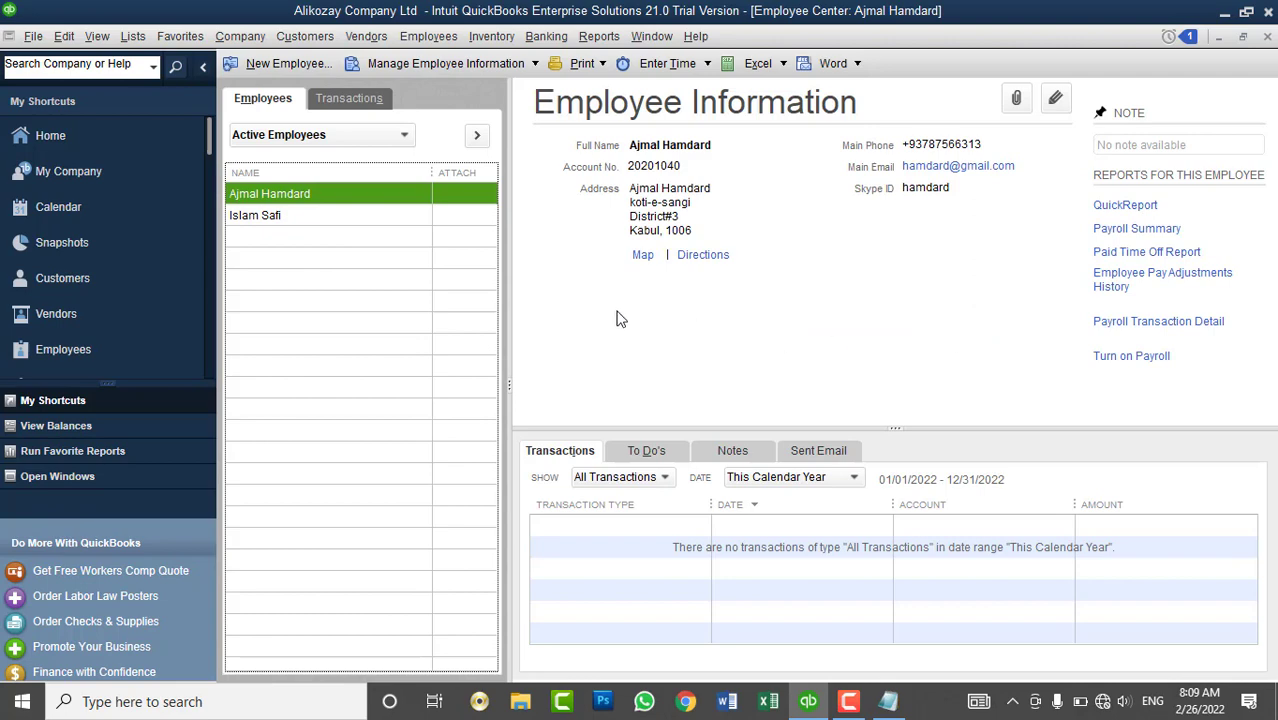
- Select the new employee in the Employee Center list, then return to the Home page
click(270, 190)
click(385, 42)
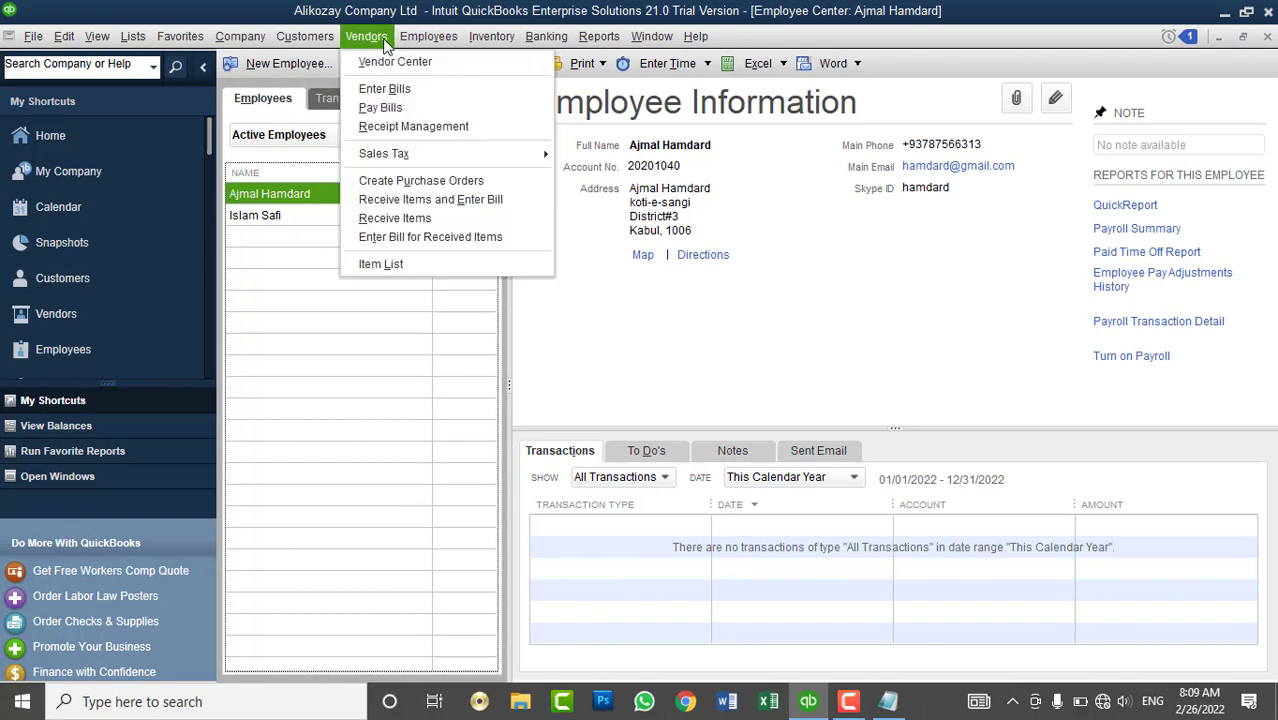
click(50, 135)
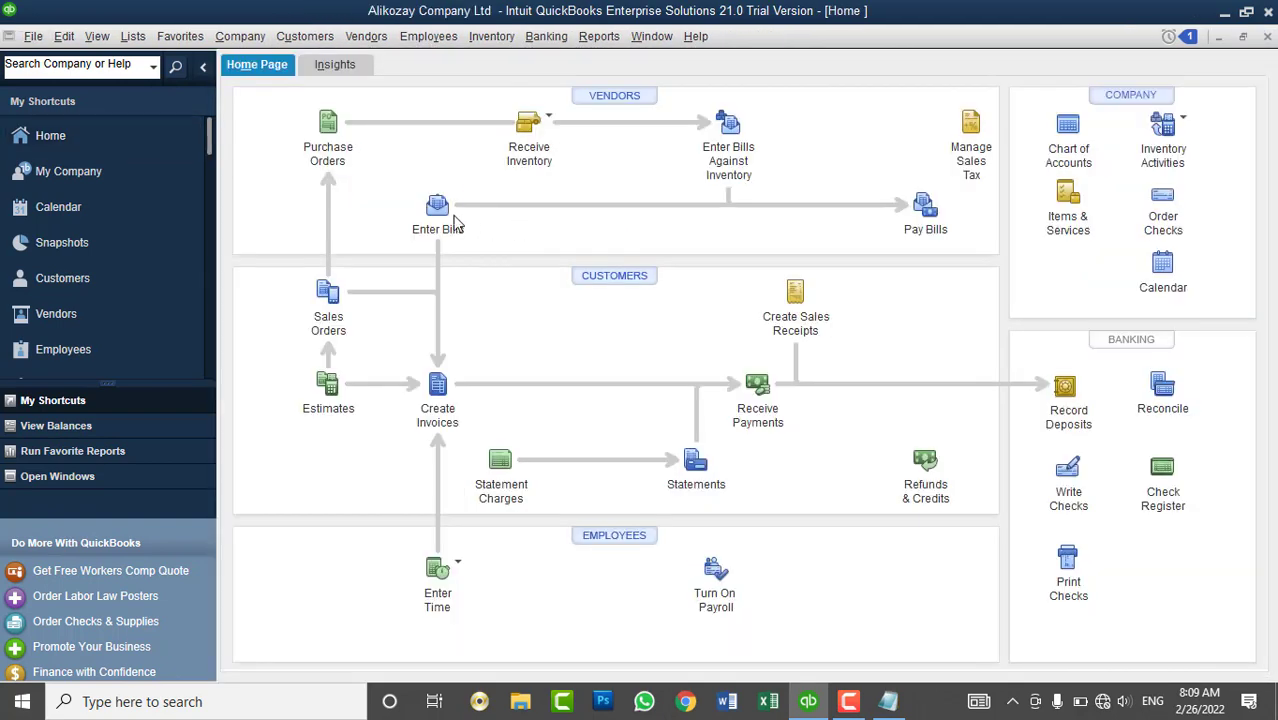